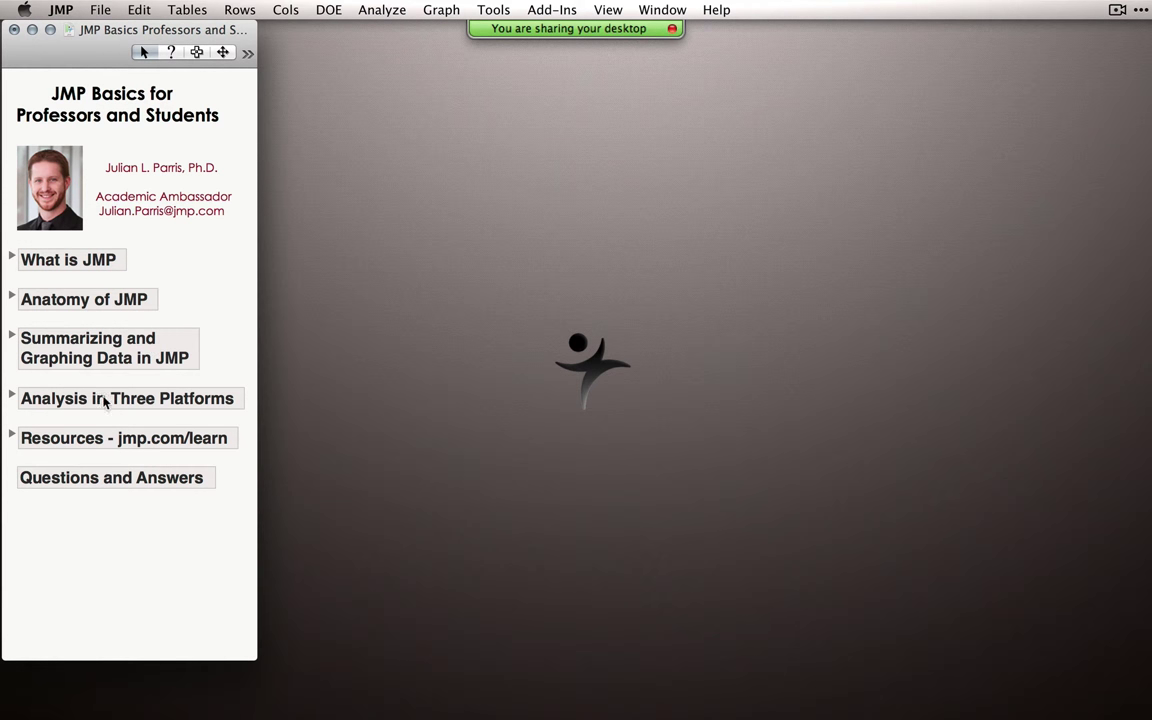
Step: Expand the Analysis in Three Platforms section to view its topics, then collapse it
left_click(11, 399)
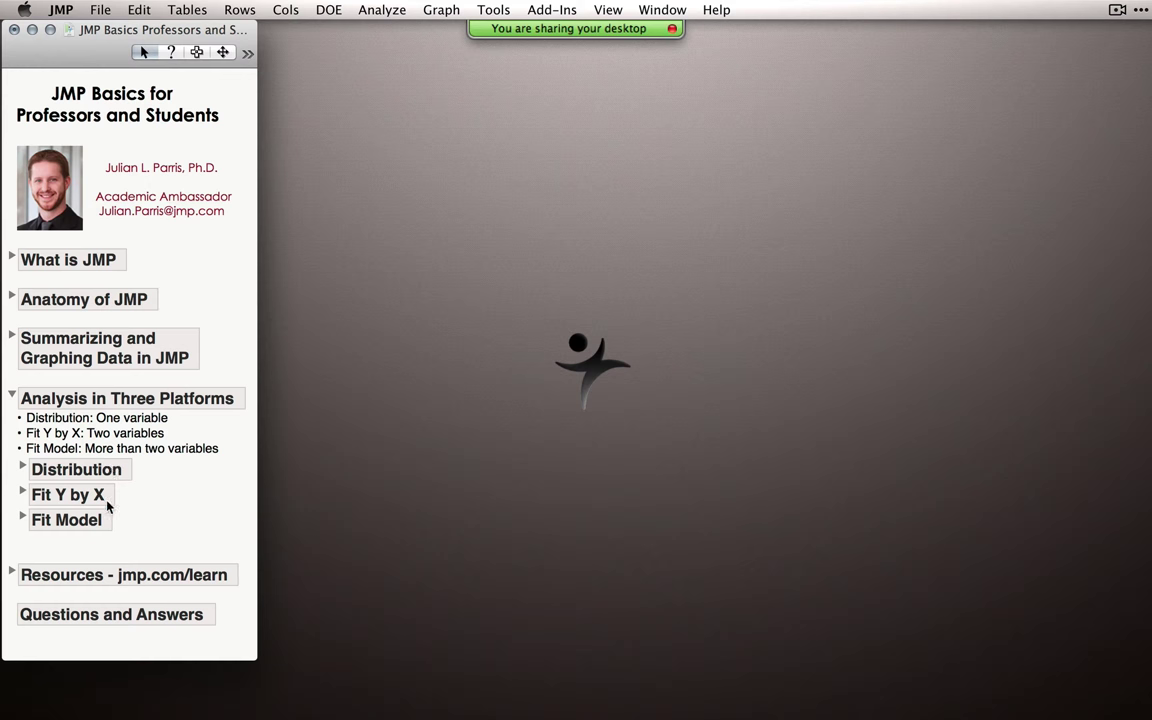
left_click(12, 398)
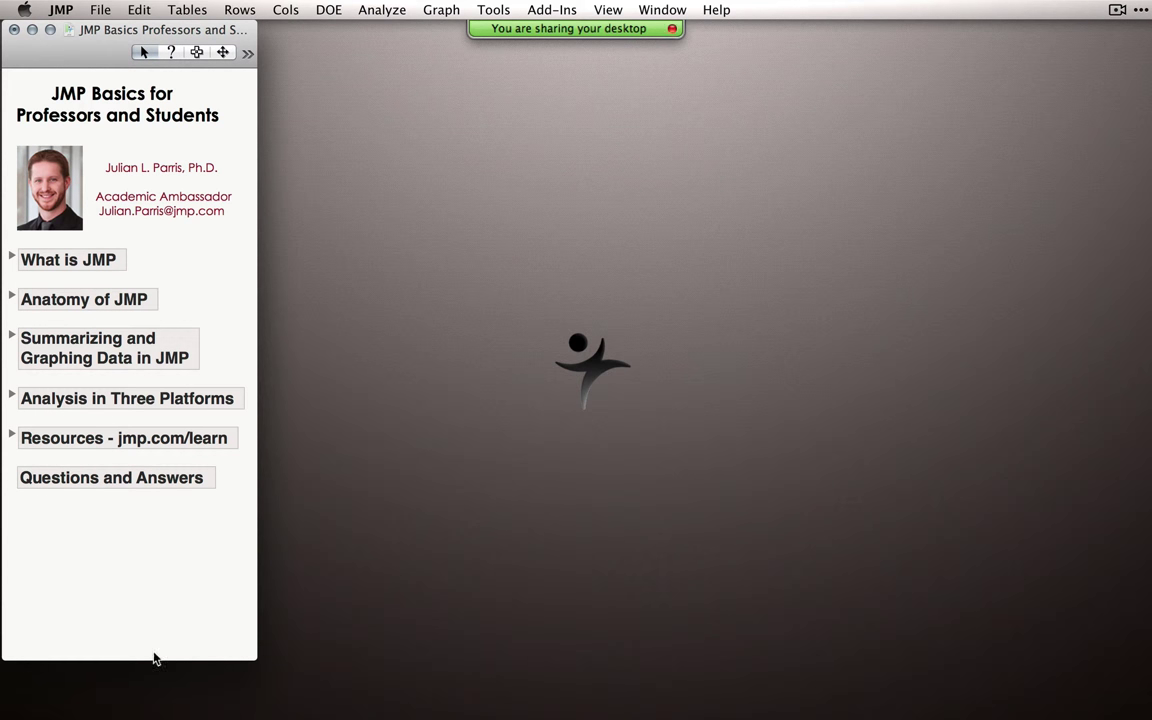
Step: Expand the What is JMP section and resize the outline window's height to fit its contents
left_click_drag(158, 657, 159, 383)
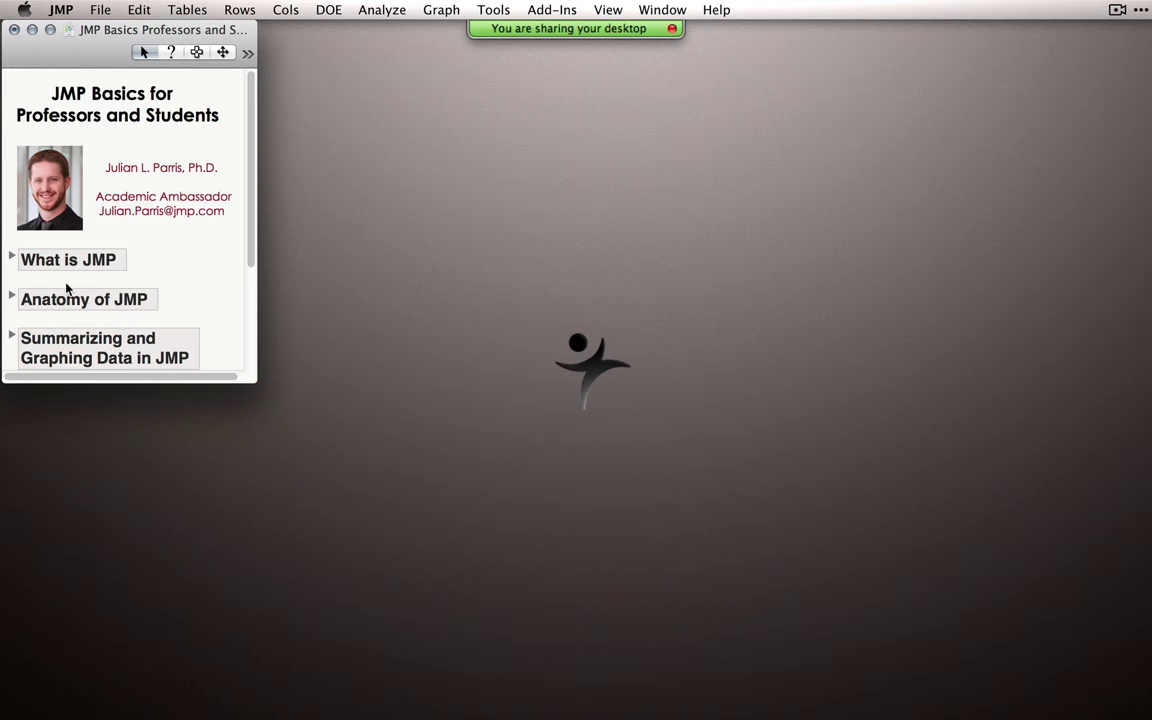
left_click(13, 259)
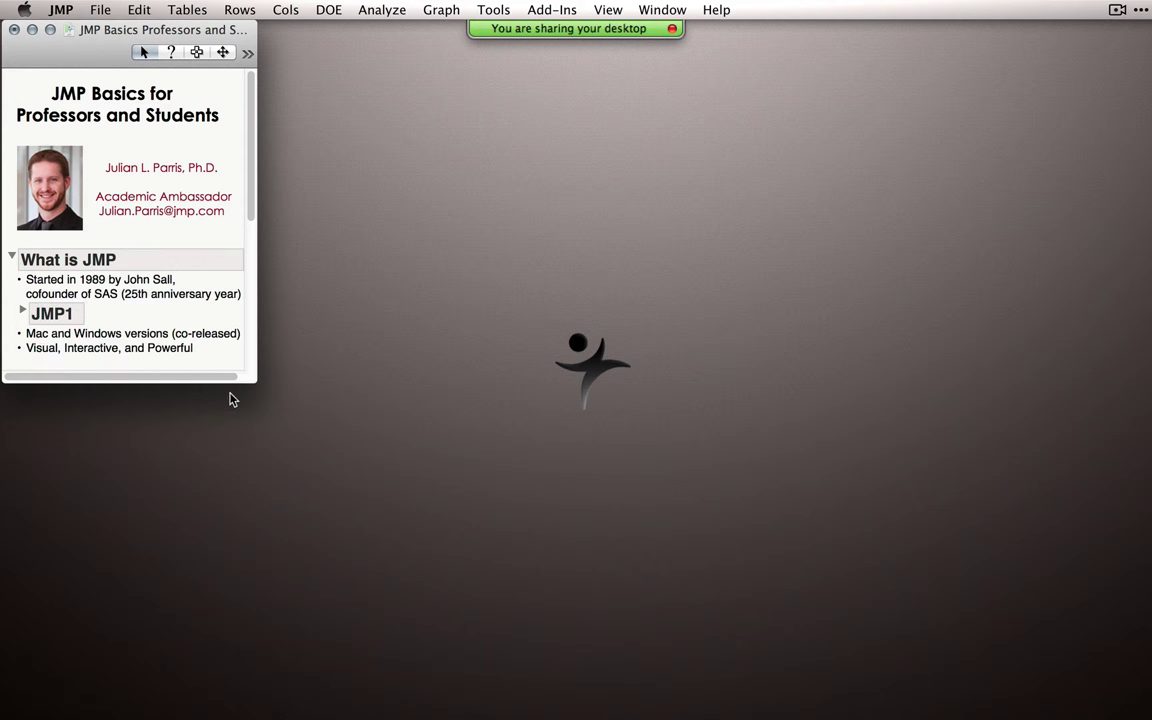
left_click_drag(214, 381, 219, 528)
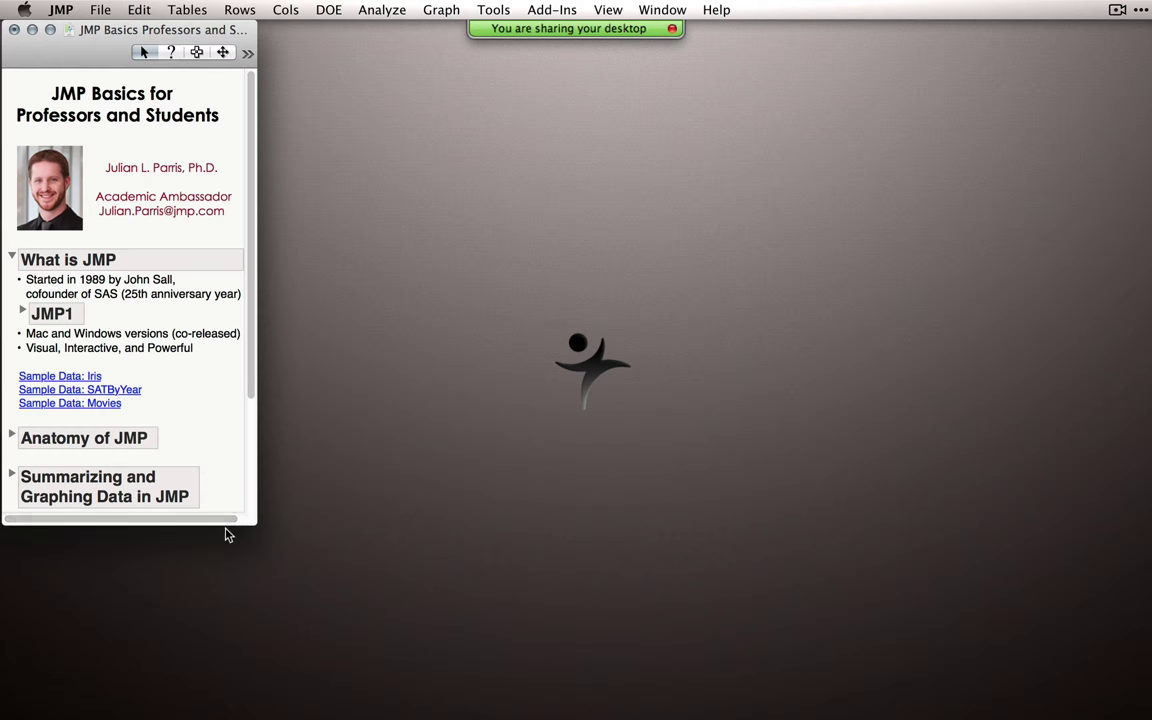
left_click_drag(226, 522, 208, 604)
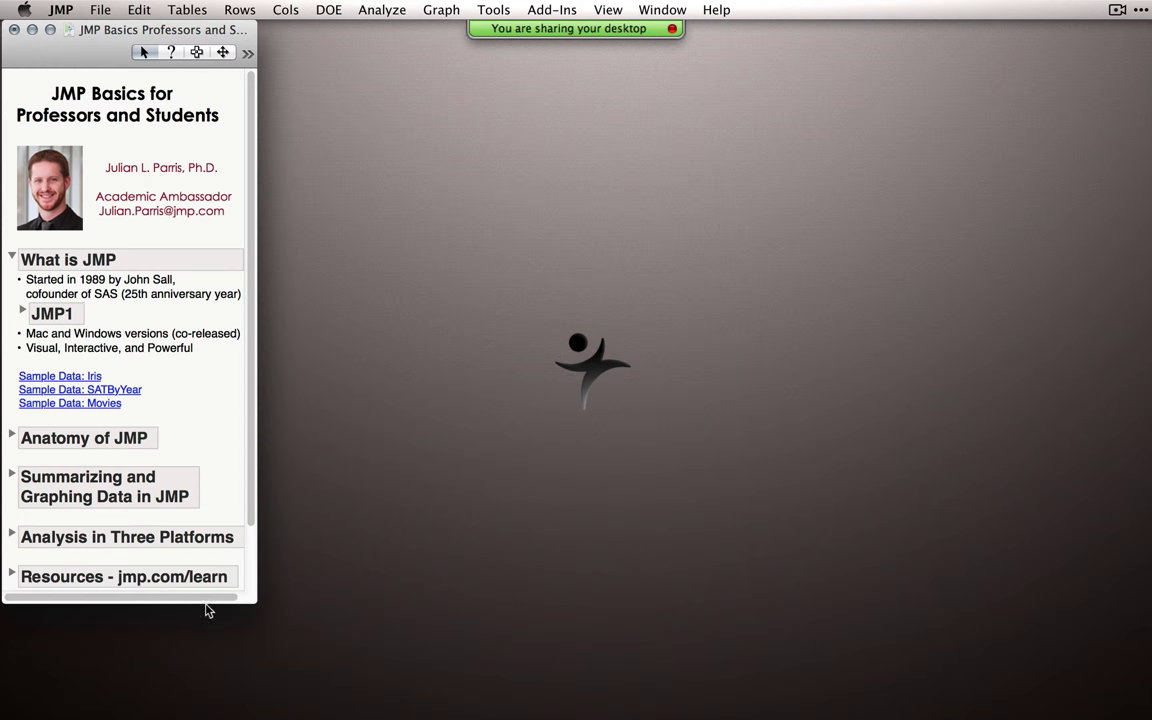
Step: Expand the JMP1 subsection, widen the window to view its picture, and collapse the subsection
left_click(22, 311)
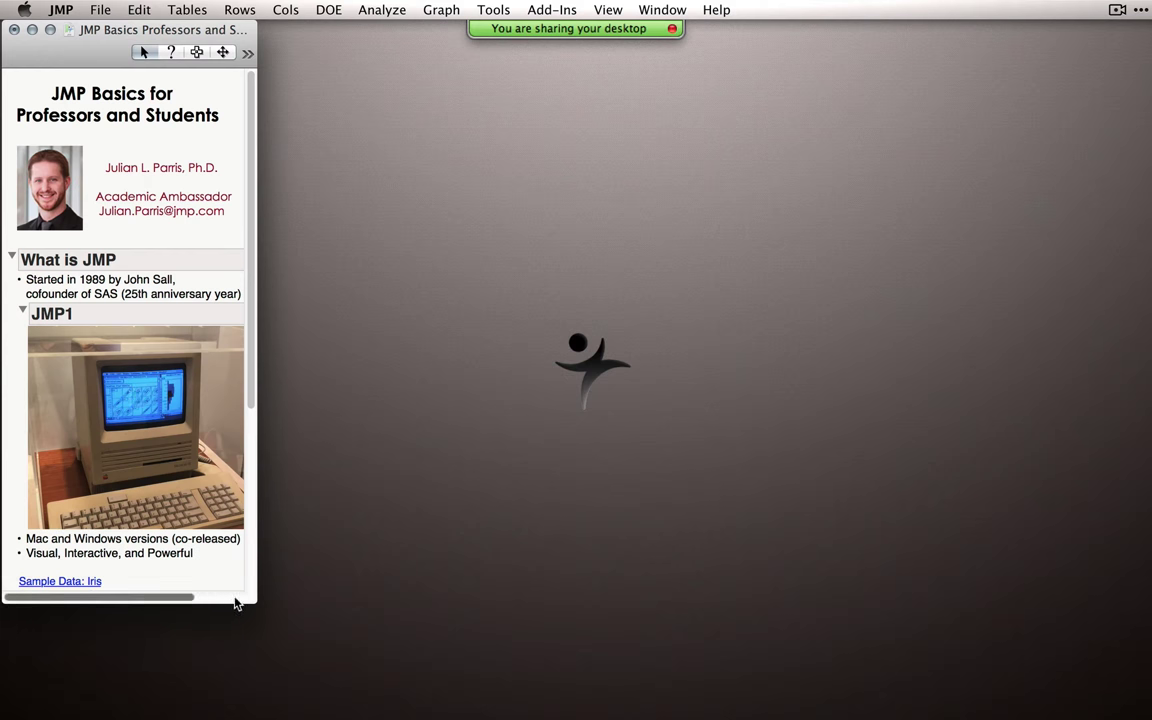
left_click_drag(254, 602, 286, 613)
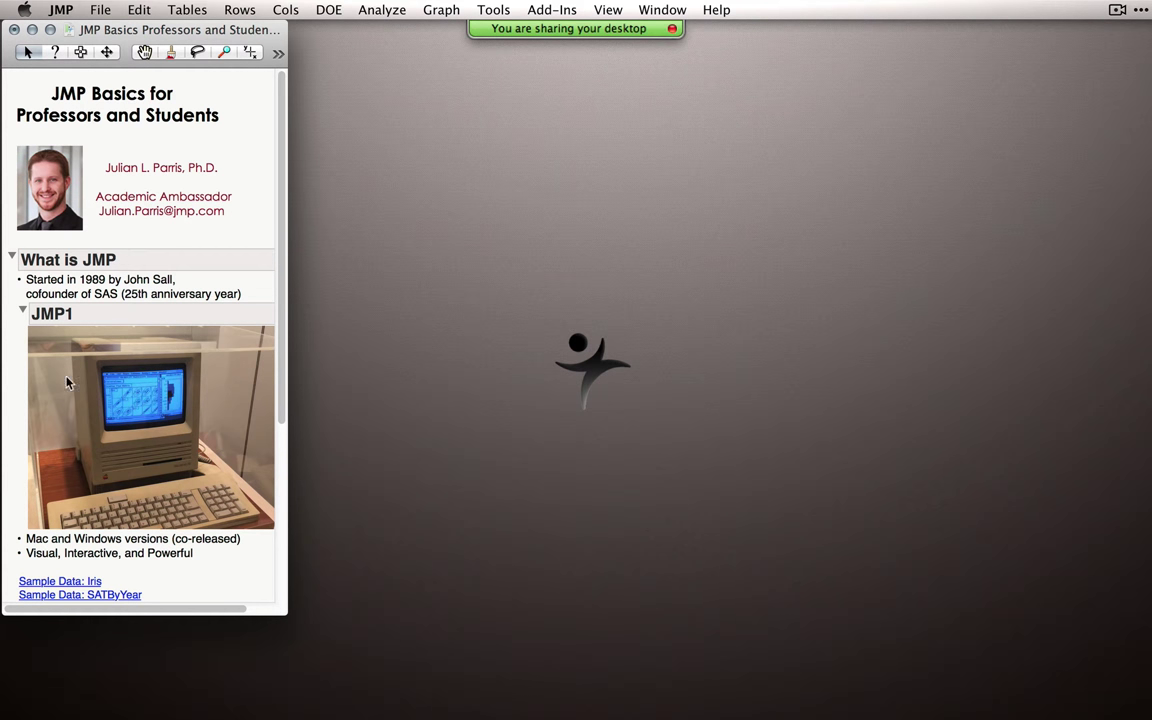
left_click(23, 310)
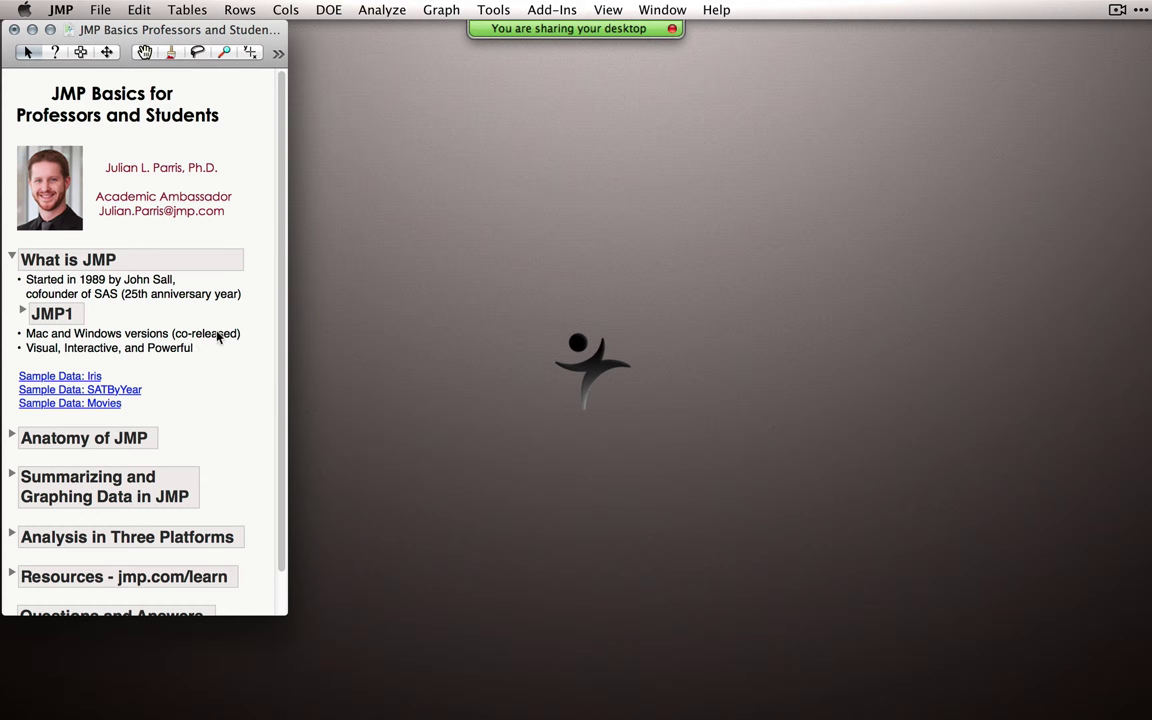
Step: Open the Iris sample data and run its Graph Builder Ellipse script, placing the graph beside the table
left_click(78, 377)
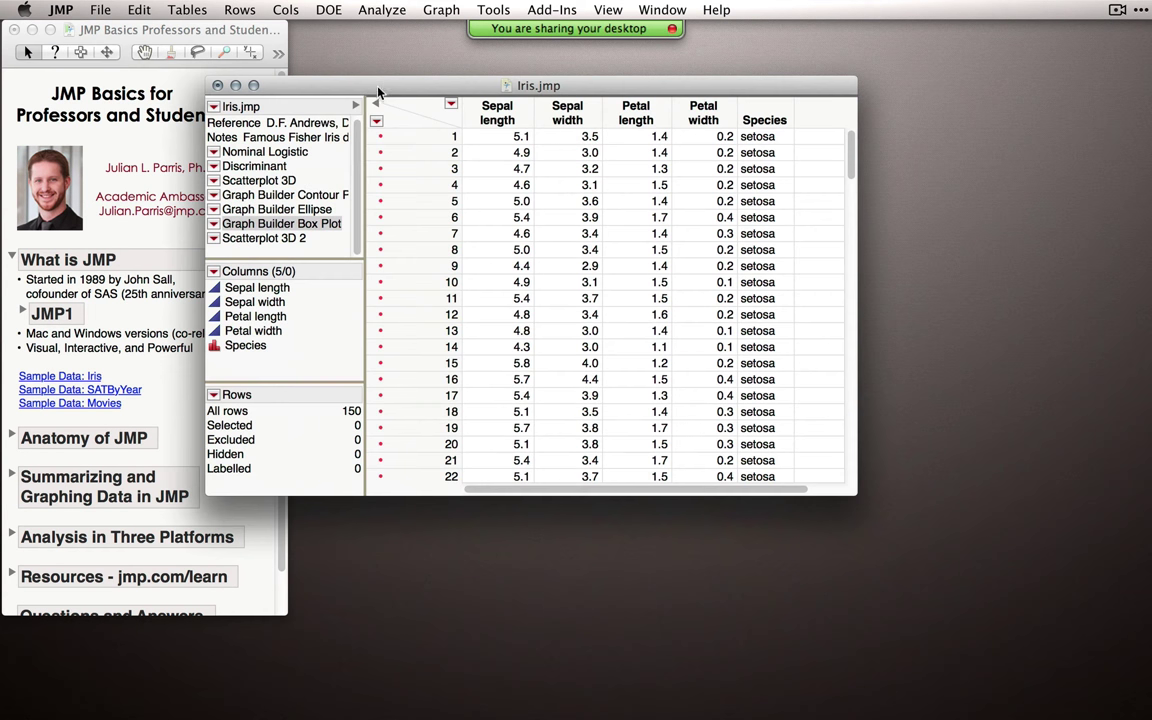
left_click_drag(385, 92, 408, 84)
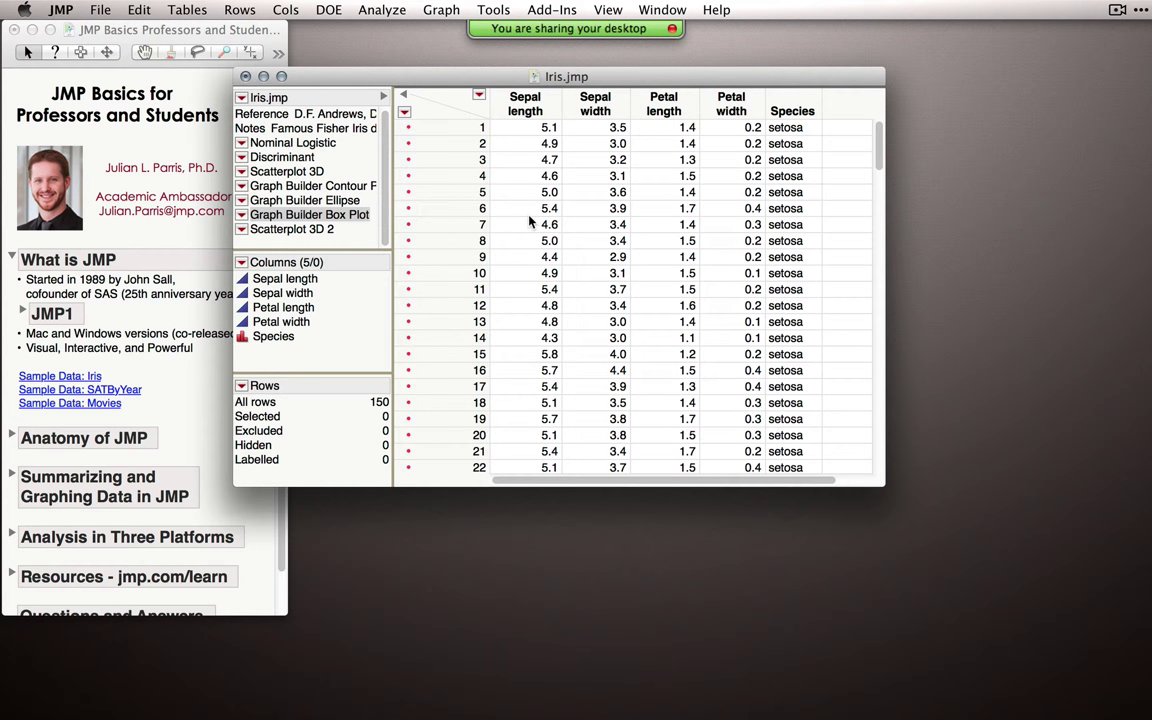
left_click(241, 214)
left_click(290, 214)
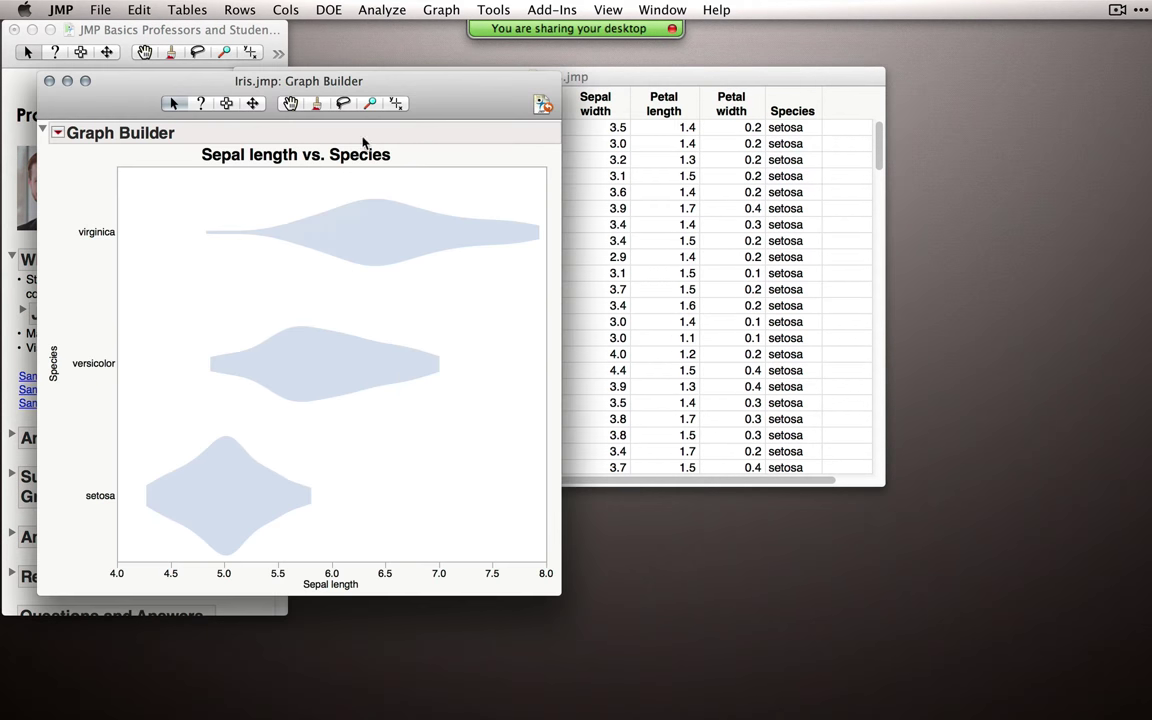
left_click_drag(330, 80, 857, 97)
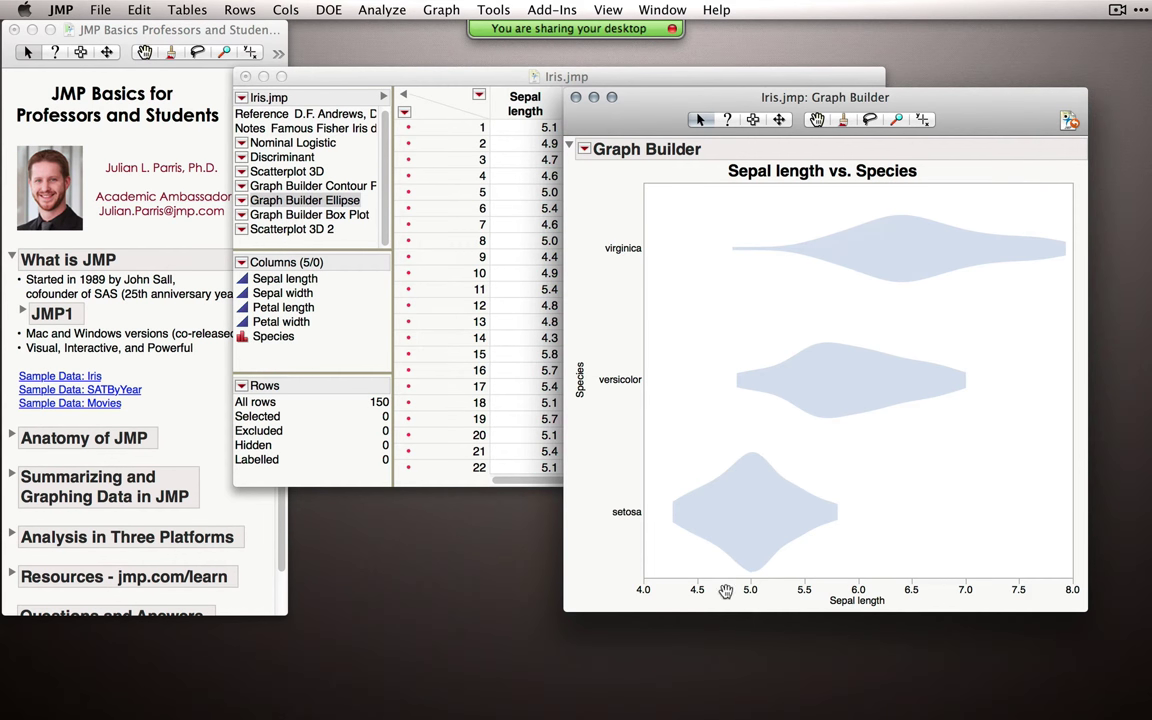
Step: Run the Graph Builder Contour script saved in the Iris data table
left_click(250, 186)
right_click(252, 188)
left_click(256, 197)
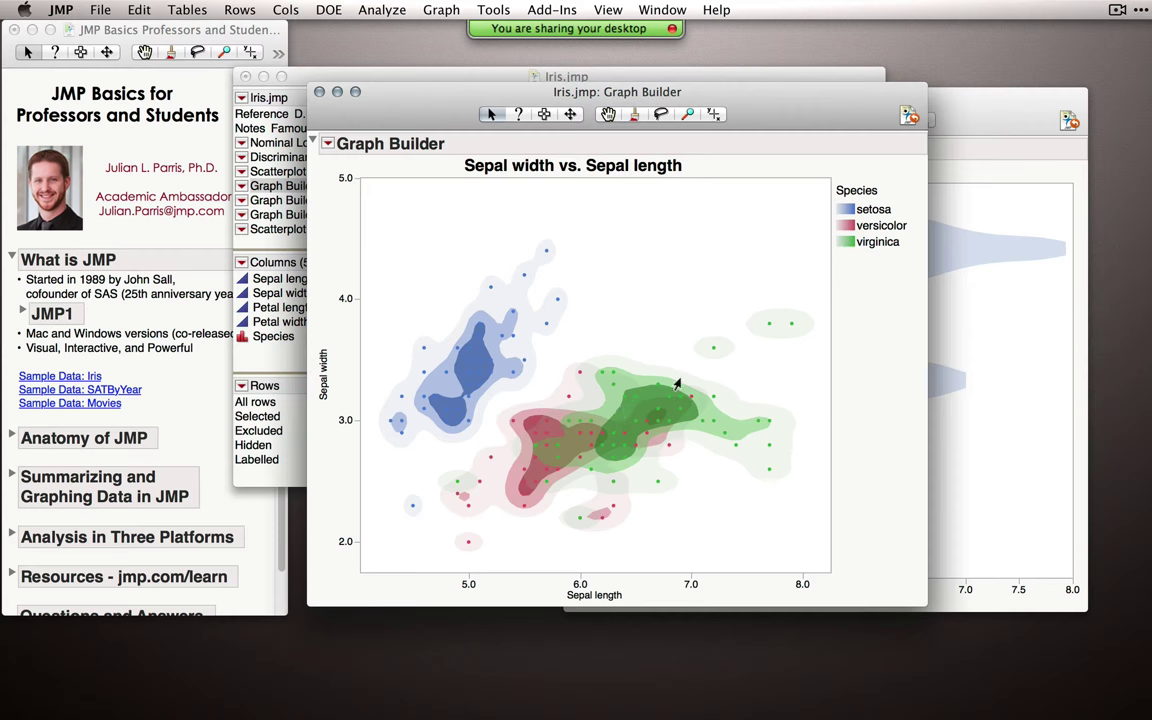
left_click(515, 341)
Step: Run the Iris table's Scatterplot 3D 2 script, rotate the plot to inspect the species clusters, and close it
left_click(275, 218)
right_click(235, 226)
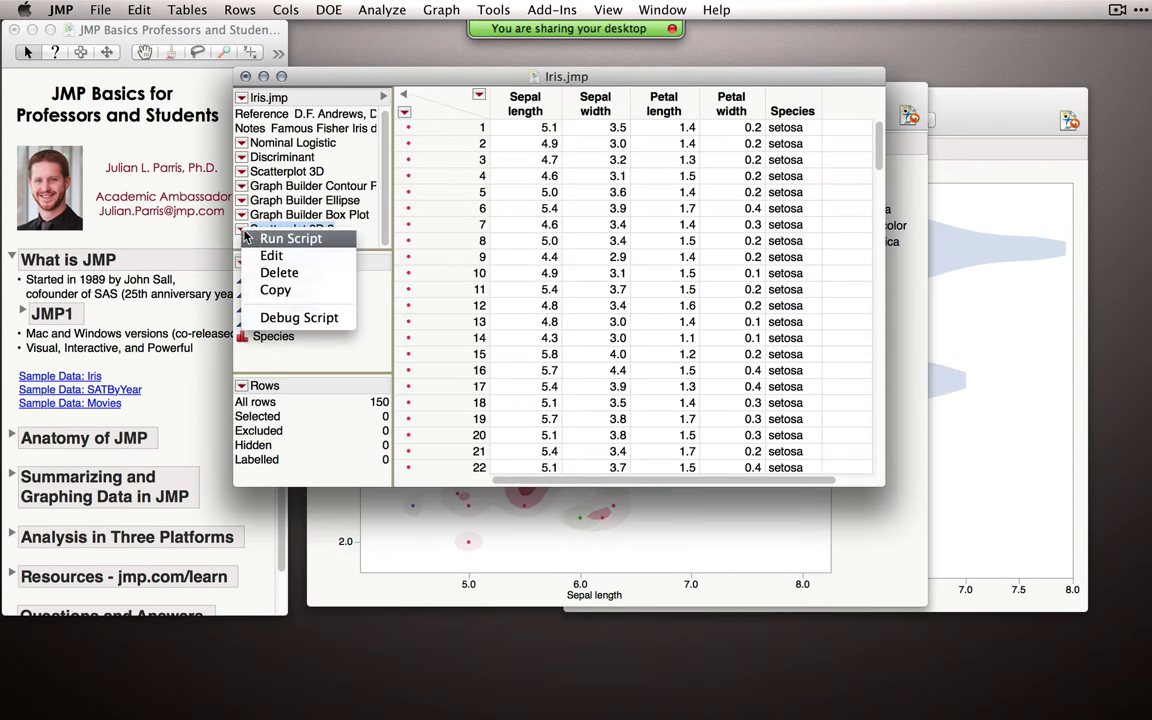
left_click(250, 234)
left_click_drag(422, 122, 558, 77)
left_click_drag(370, 480, 484, 371)
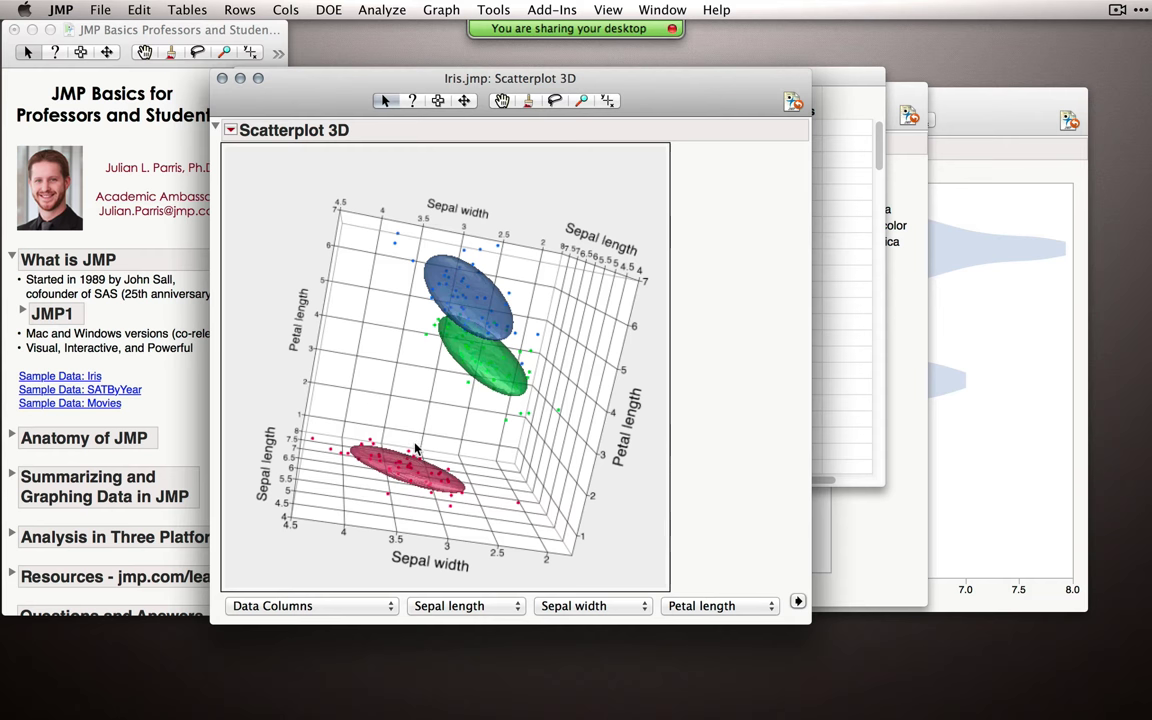
left_click(222, 78)
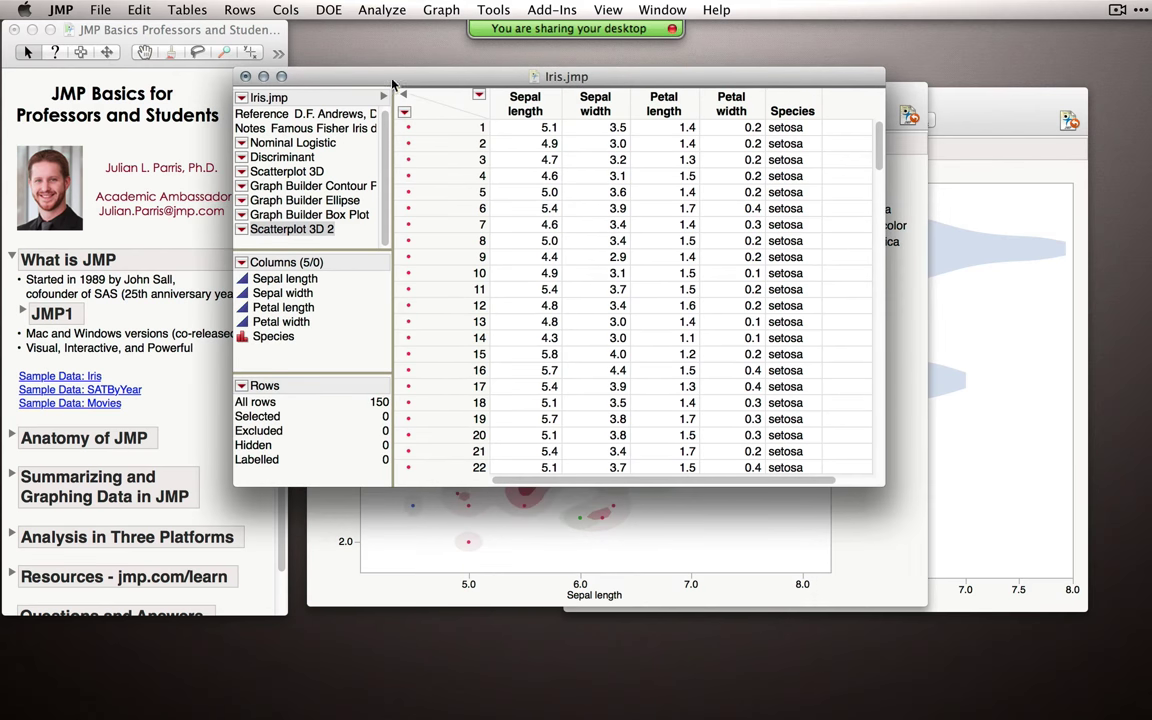
Step: Run the Iris table's Discriminant script, review the discriminant analysis report, and close it
left_click(247, 160)
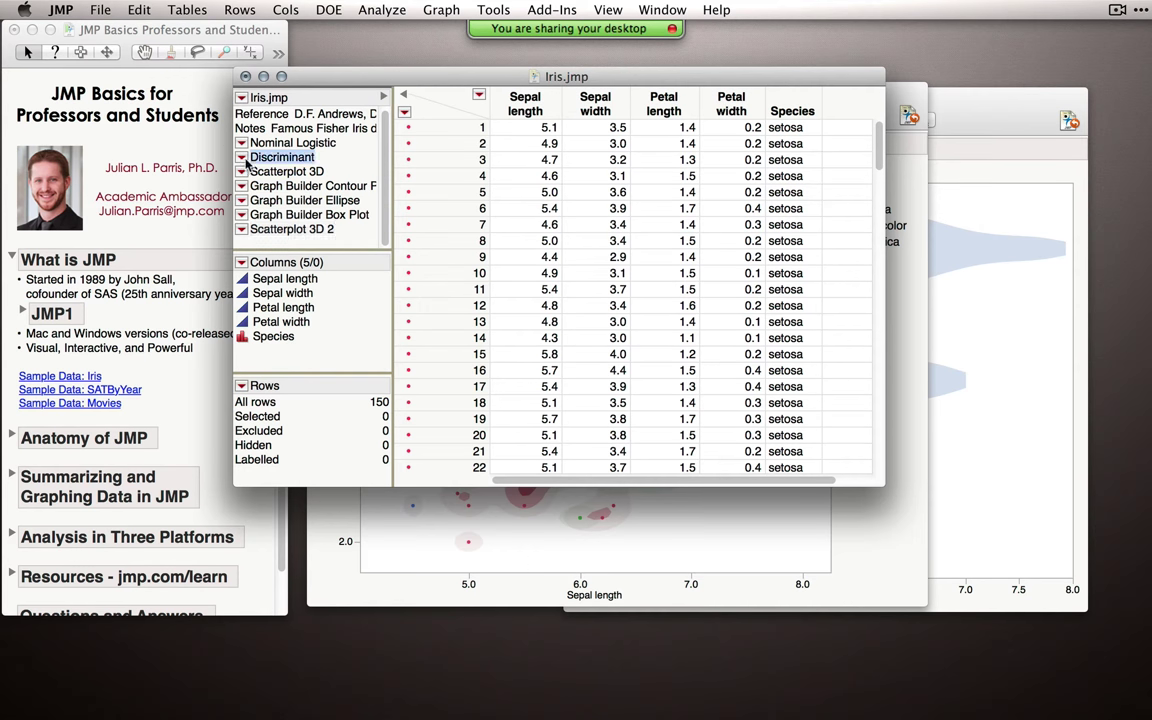
left_click(246, 161)
left_click(285, 168)
left_click_drag(451, 278, 430, 438)
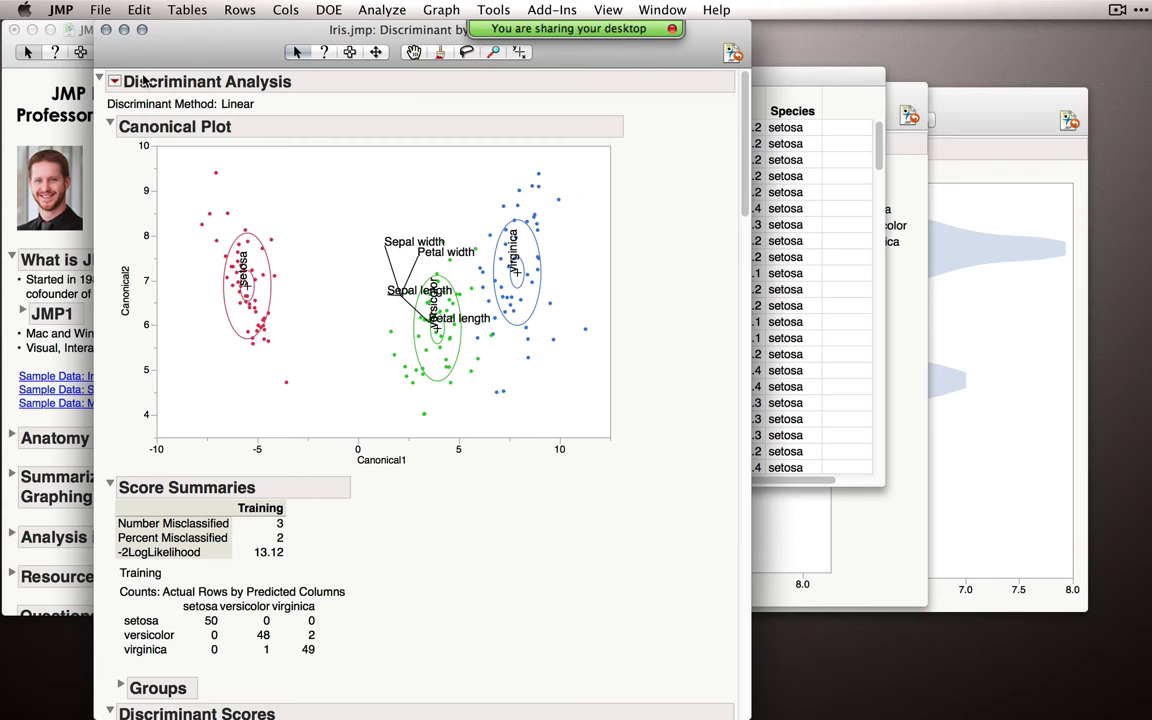
left_click(106, 29)
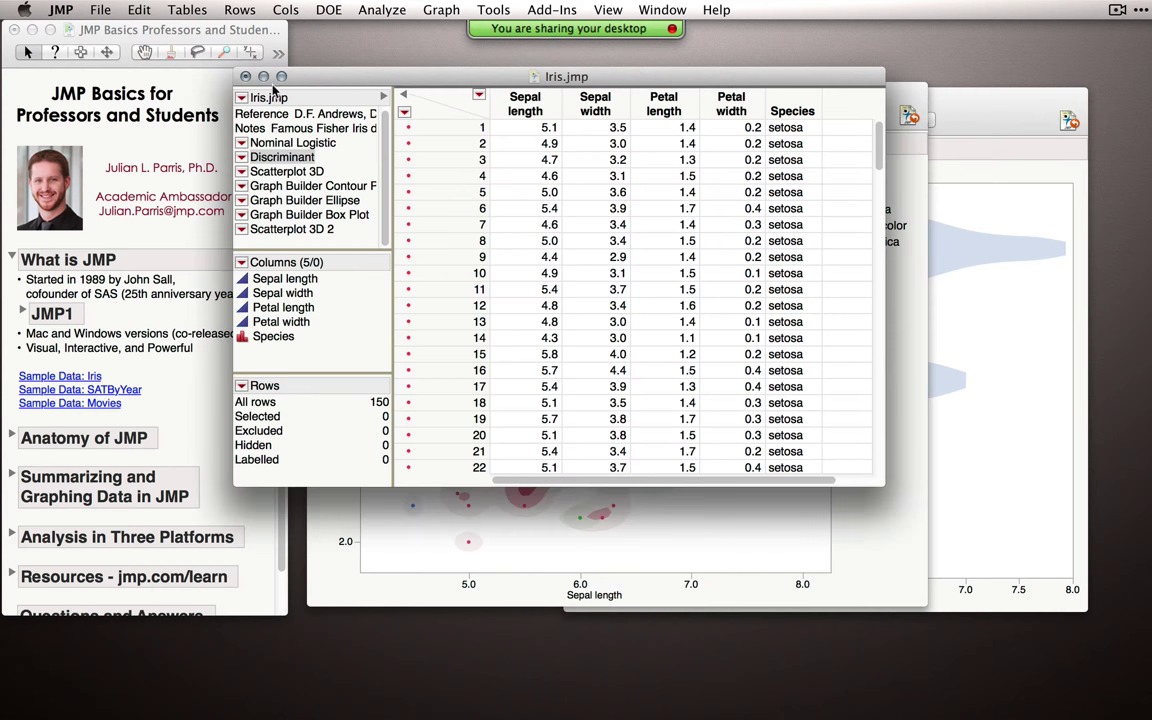
Step: Close the Iris data table and all its associated windows without saving changes
left_click(246, 80)
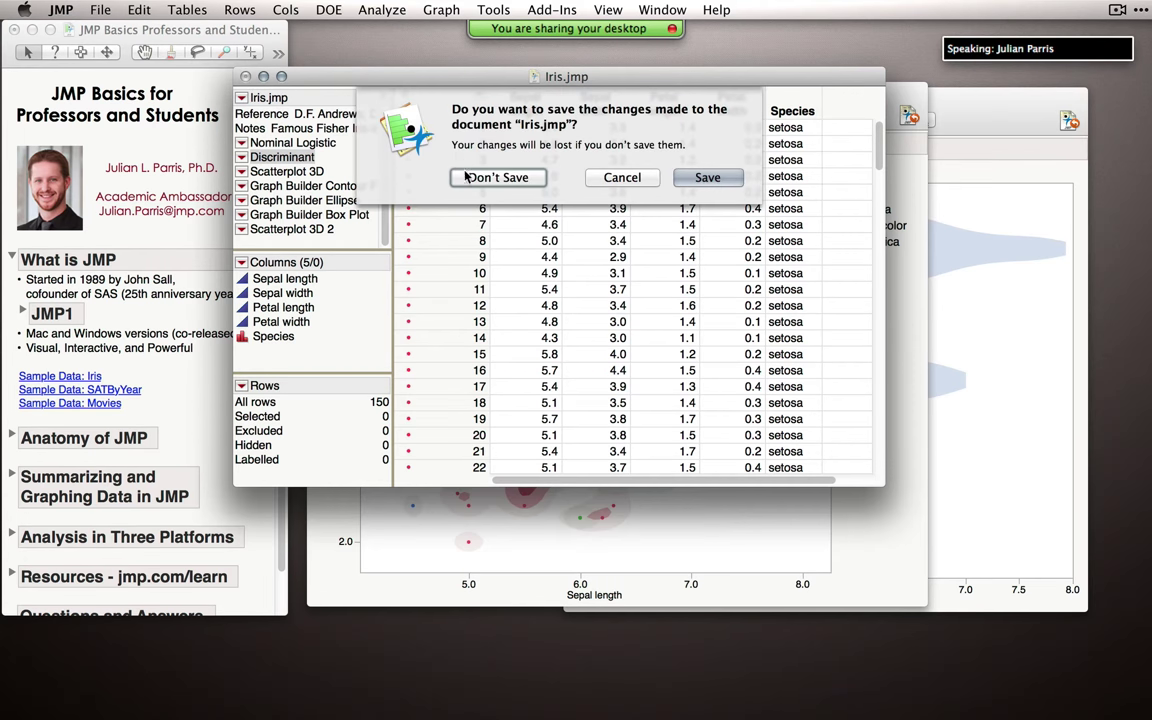
left_click(517, 175)
left_click(690, 248)
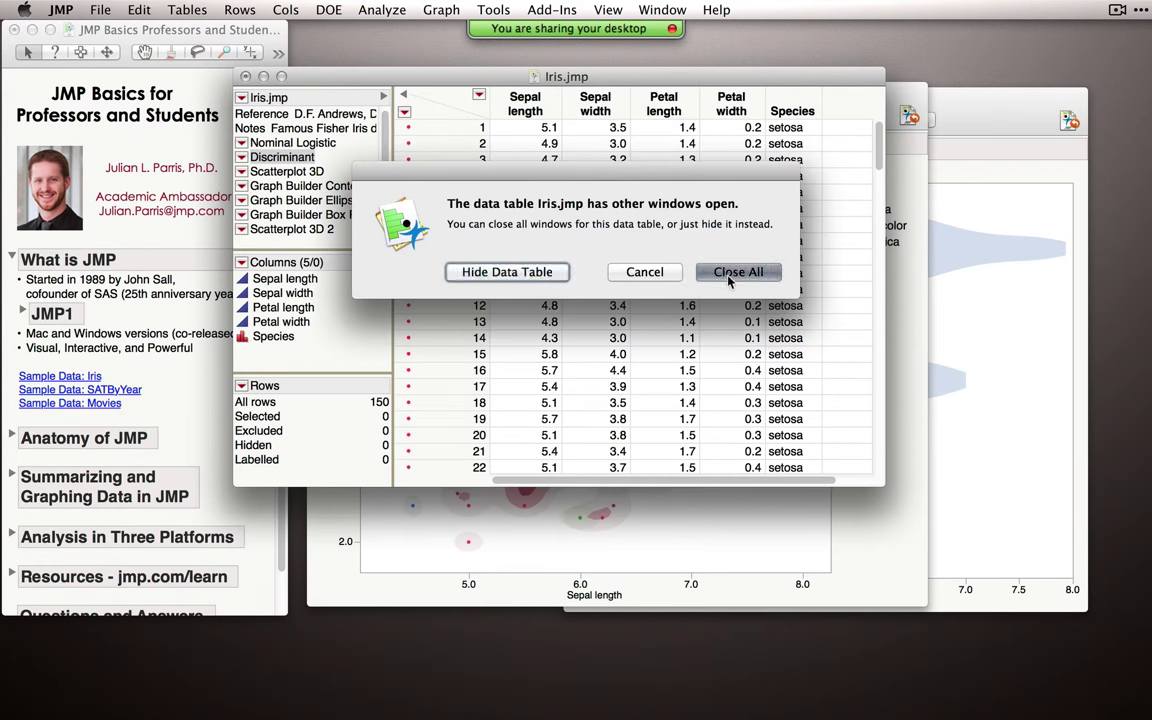
Step: Open the Movies sample data and launch Graph Builder for it
left_click(69, 403)
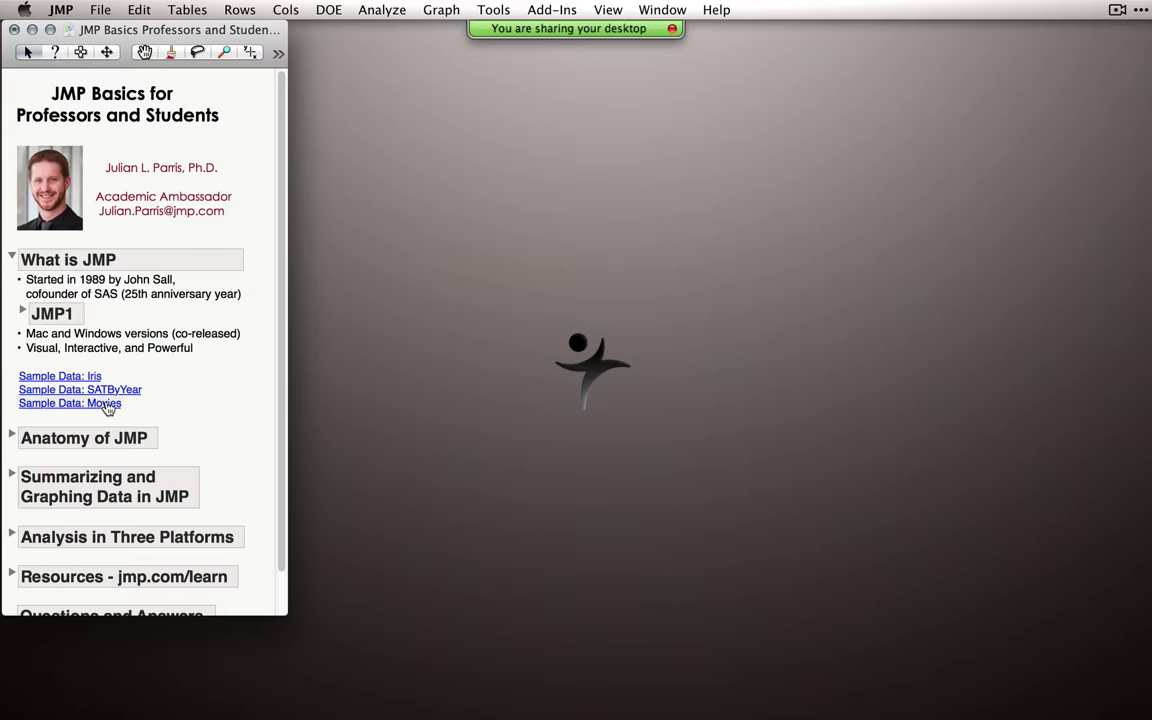
left_click_drag(403, 107, 375, 90)
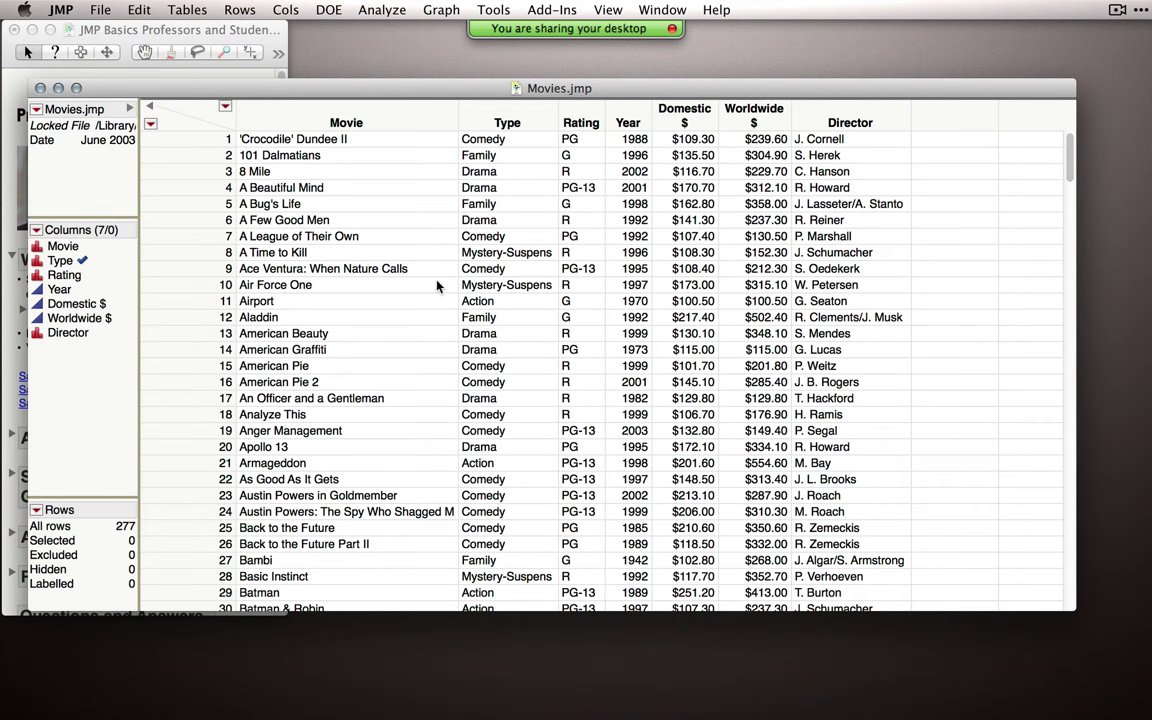
left_click(441, 9)
left_click(470, 31)
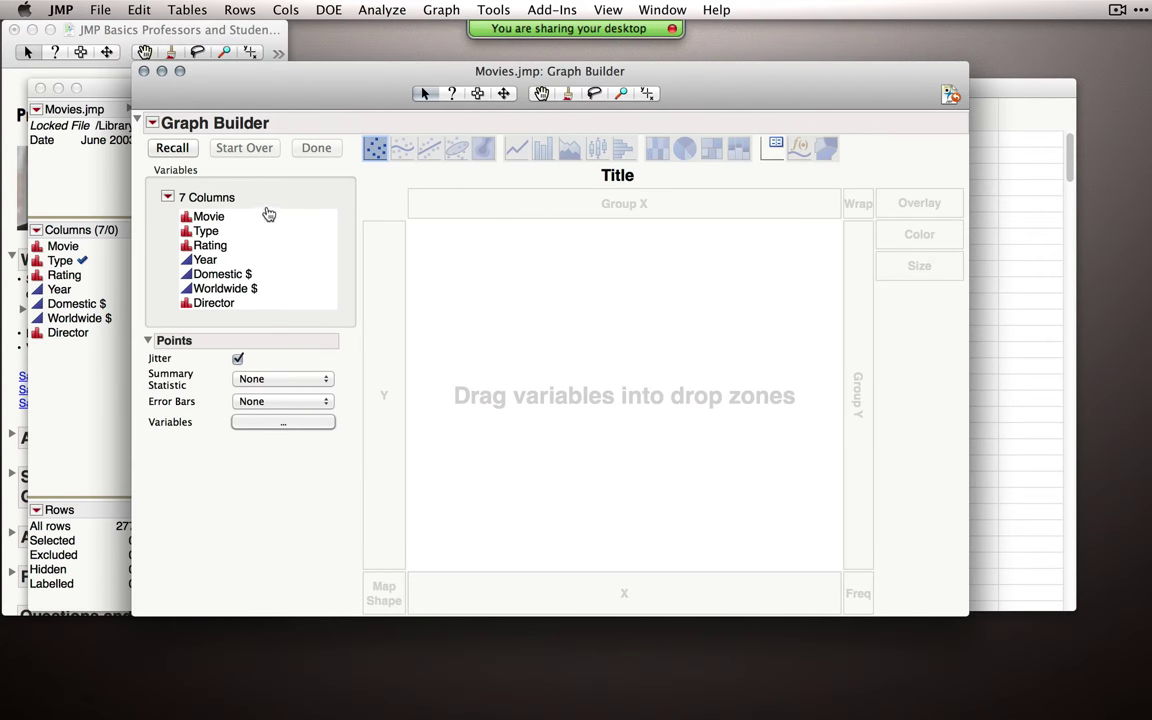
Step: Graph Worldwide $ against Type grouped by Rating, and display the data as box plots
left_click(206, 231)
left_click(228, 247, "super")
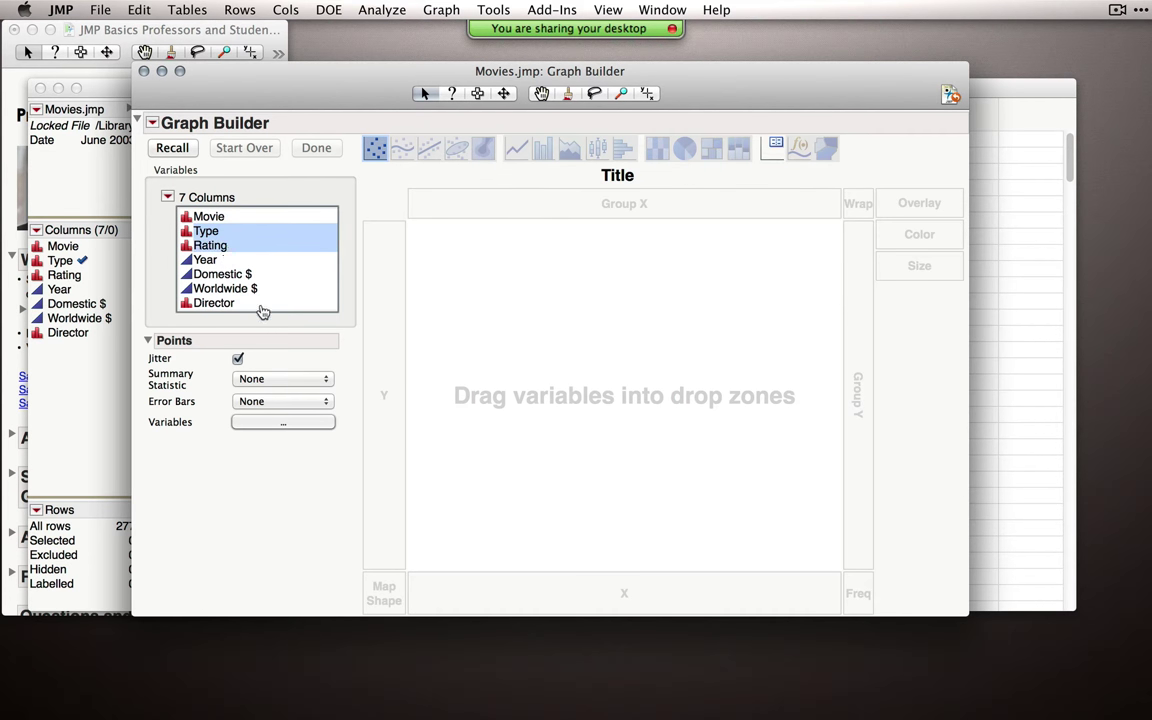
left_click(250, 288, "super")
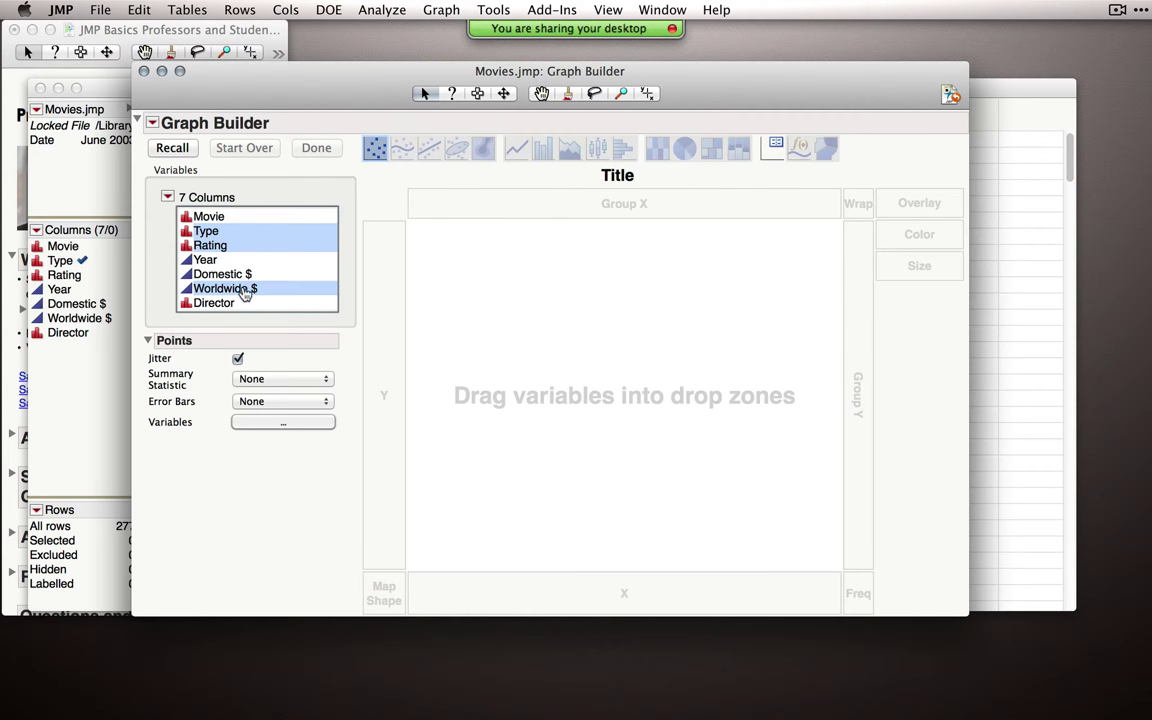
left_click_drag(275, 251, 495, 320)
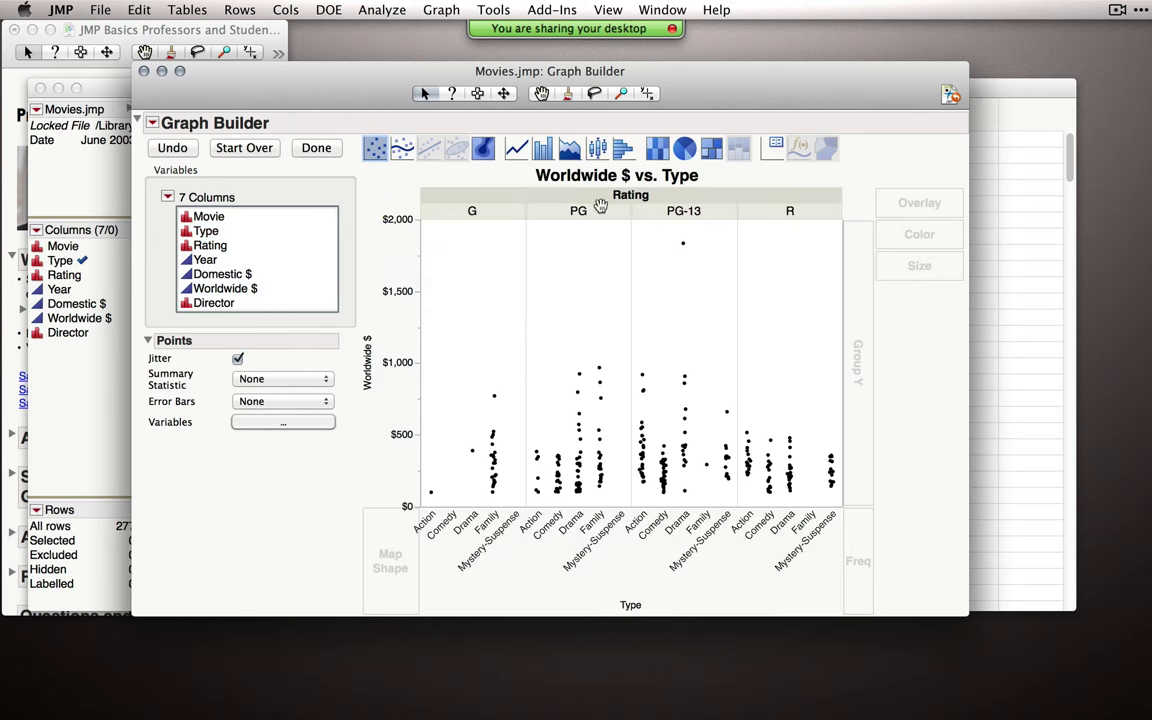
left_click(597, 148)
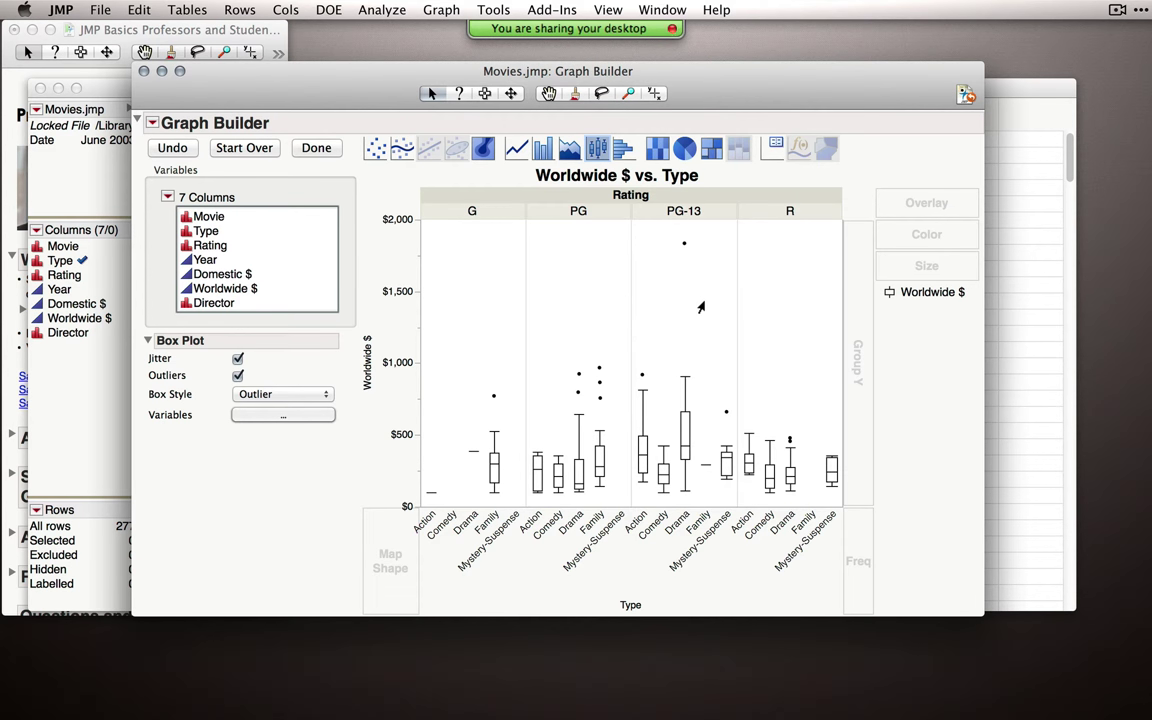
left_click_drag(262, 93, 308, 89)
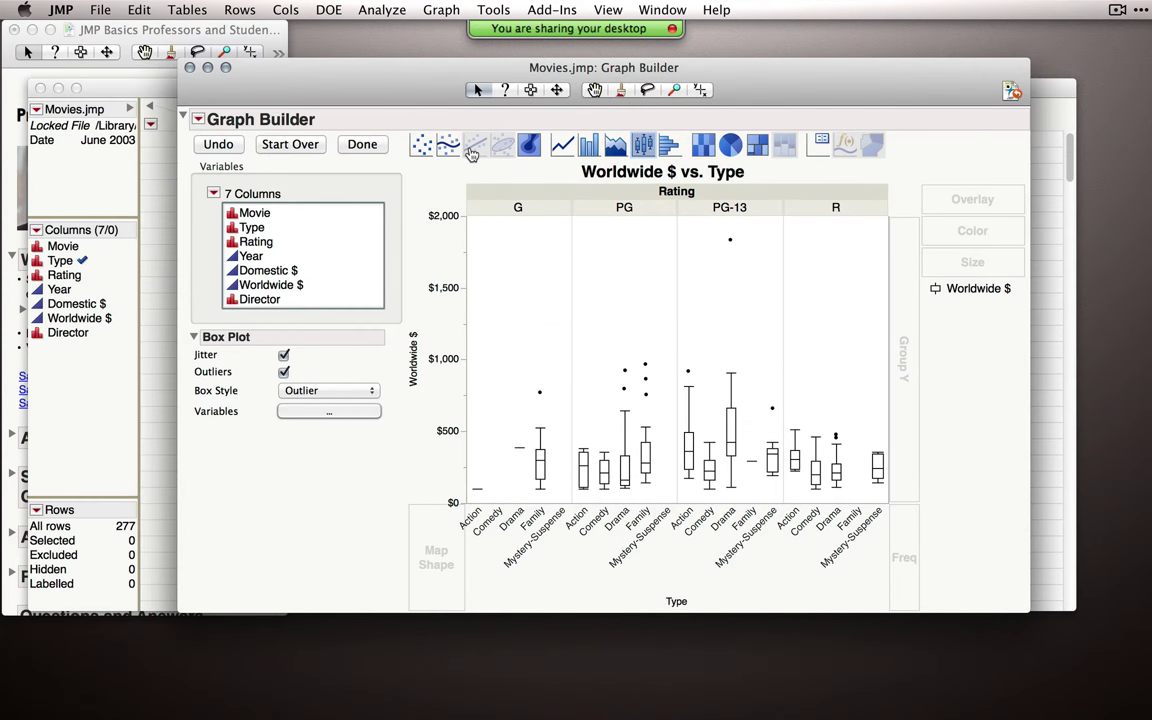
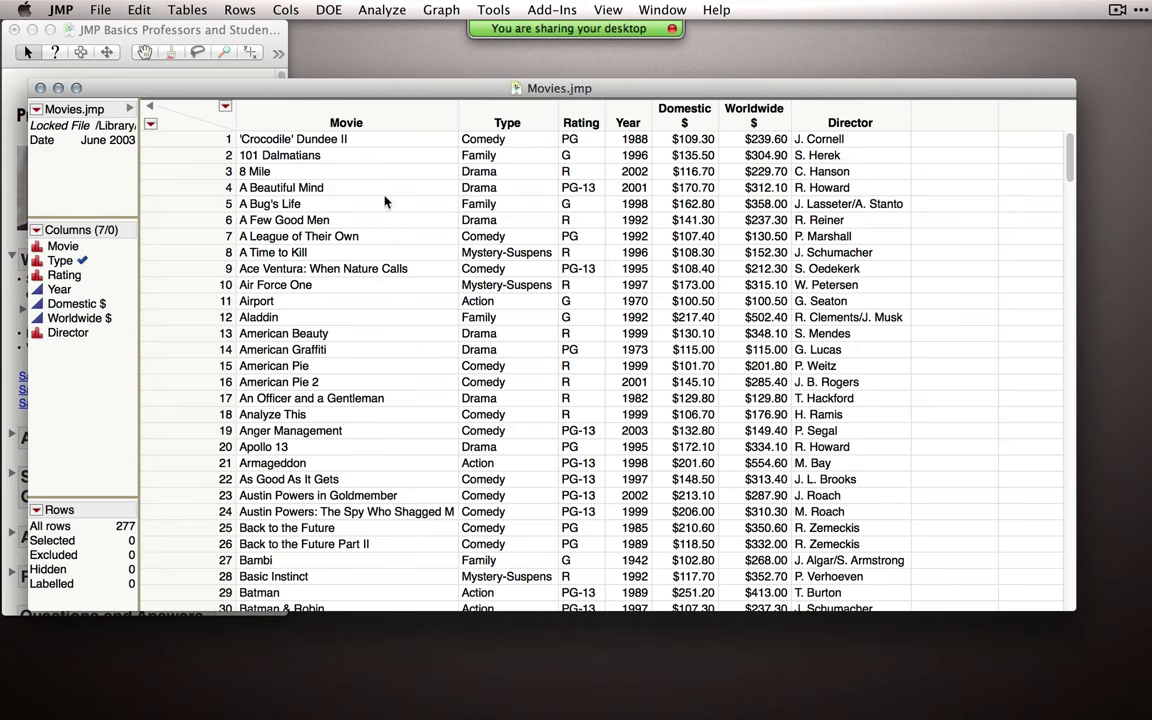
Step: Close the Movies data table and collapse the What is JMP section of the outline
left_click(40, 88)
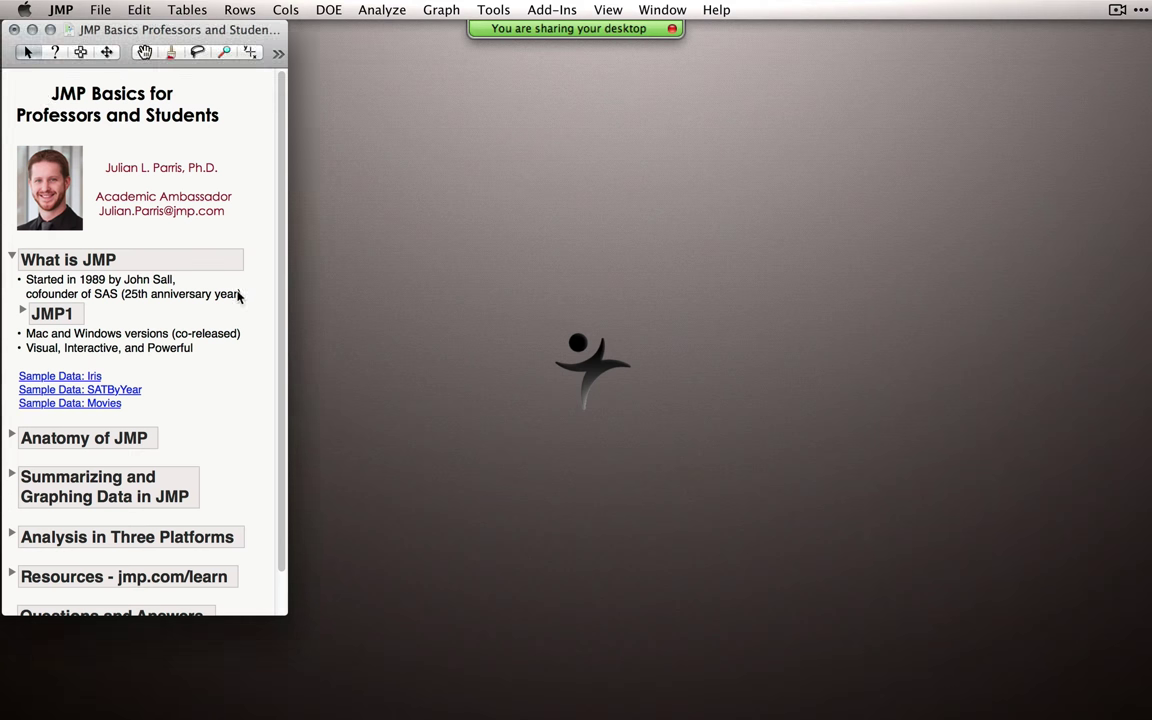
left_click(11, 256)
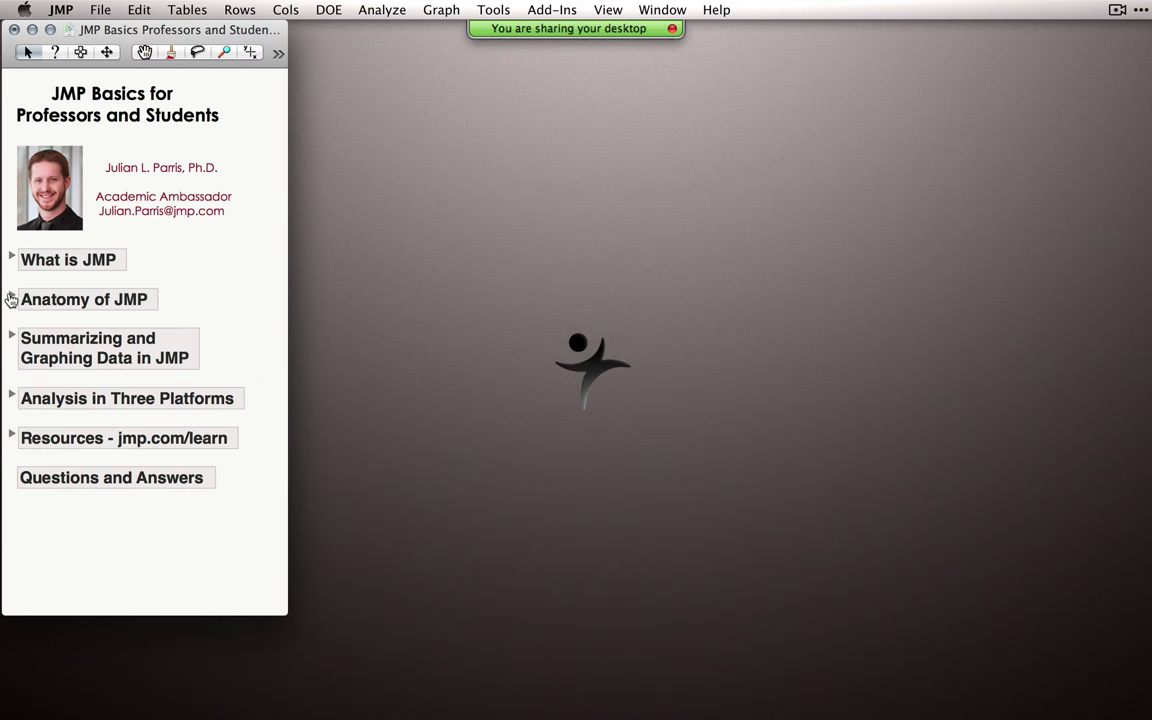
Step: Expand the Anatomy of JMP section and open the Restaurant Tips sample data
left_click(11, 299)
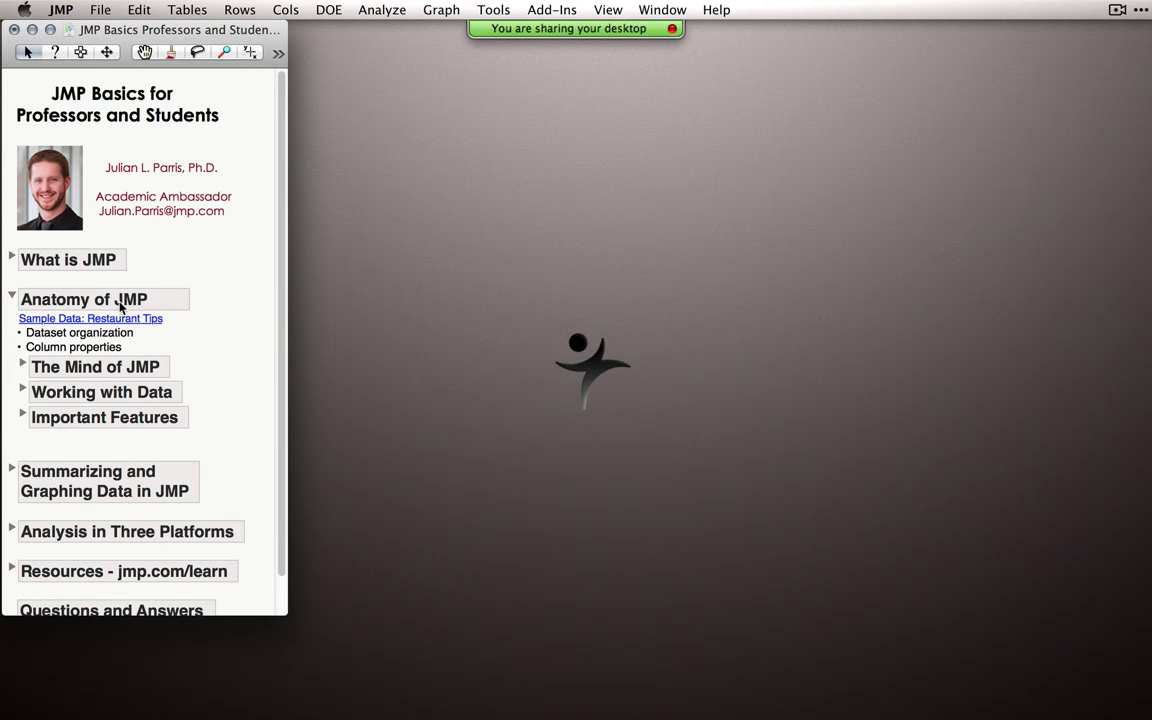
left_click(86, 320)
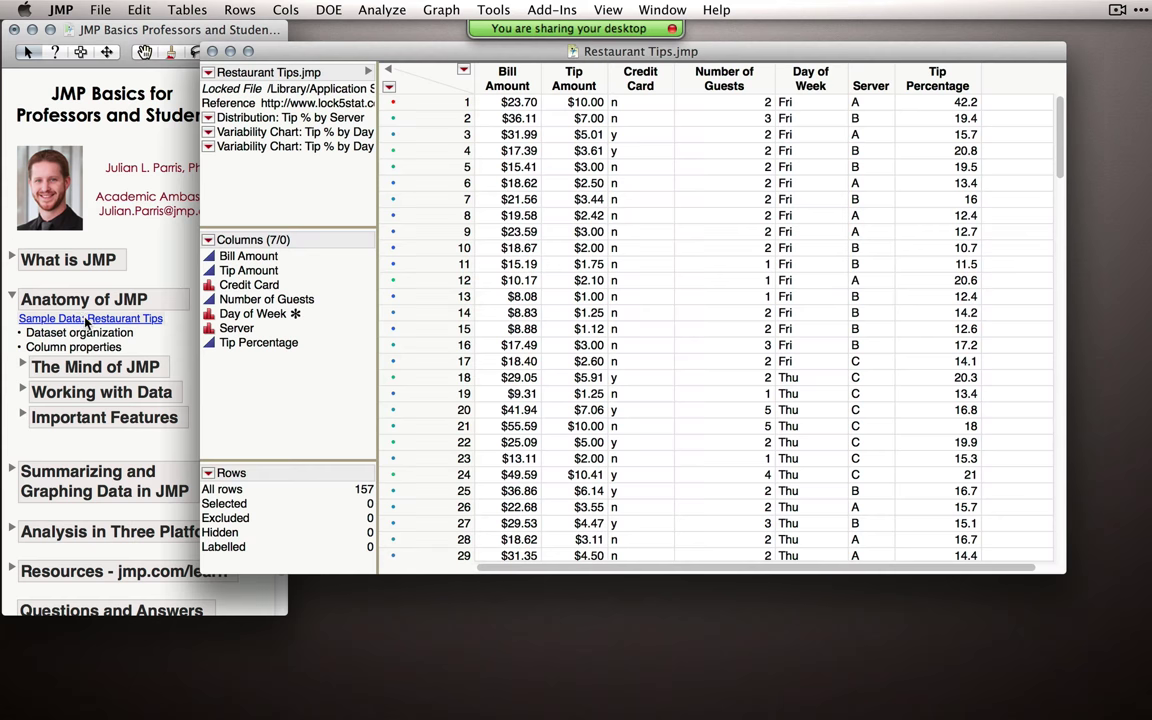
Step: Move the Restaurant Tips table window down and open the index of JMP sample data
left_click_drag(391, 51, 354, 104)
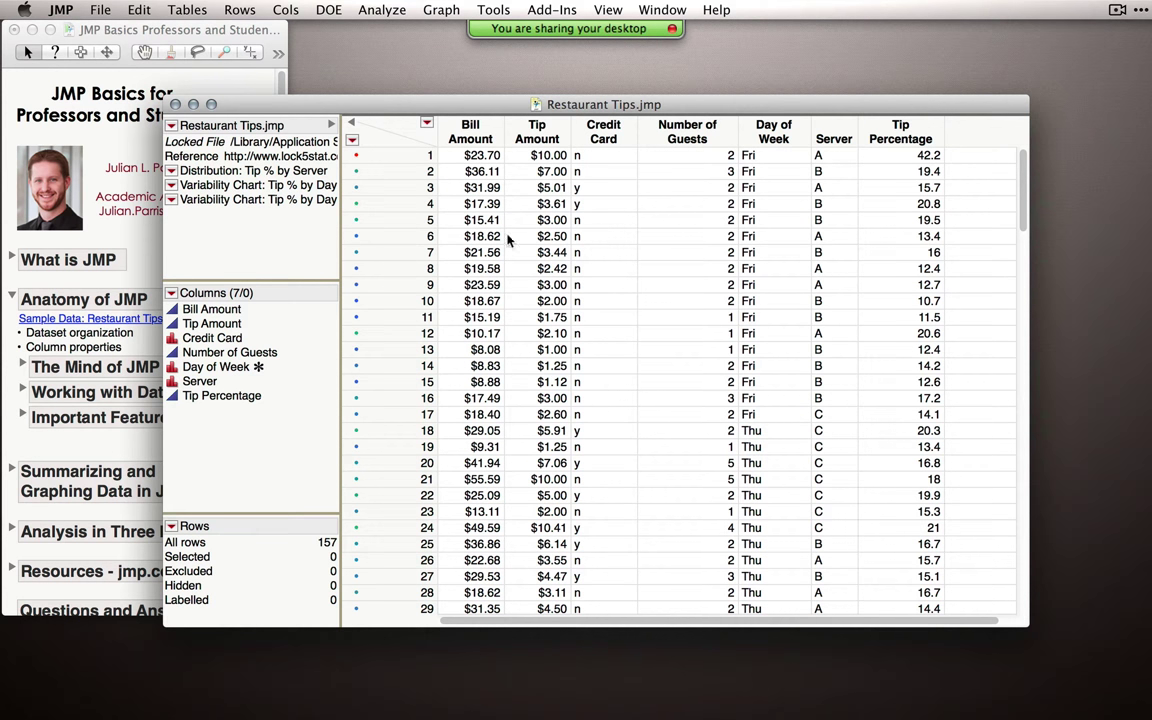
left_click(714, 11)
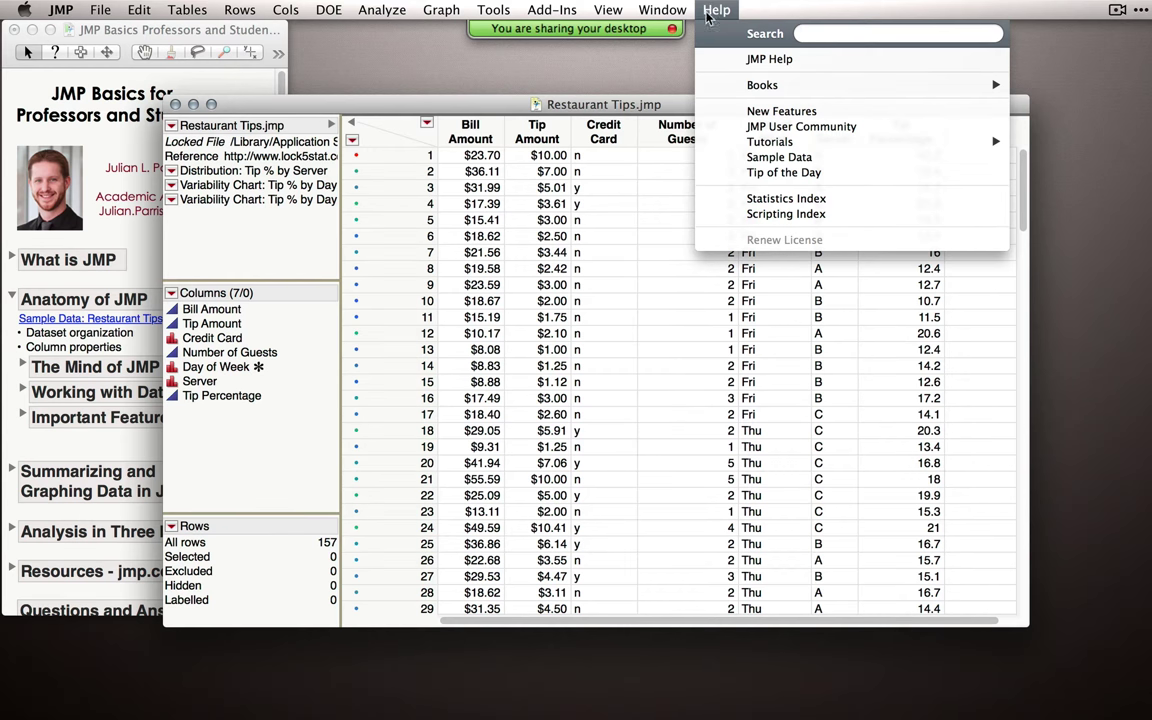
left_click(768, 158)
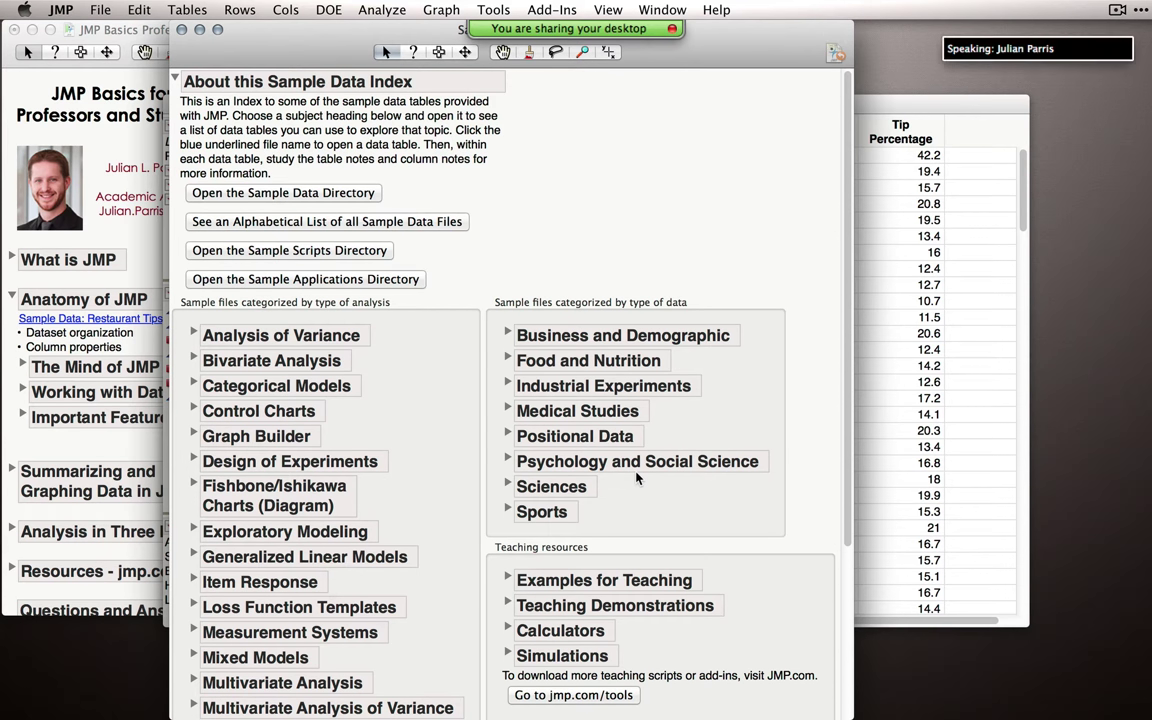
Step: Look through the Simulations and Calculators lists under Teaching resources, collapsing each one again
scroll(761, 336, "down", 5)
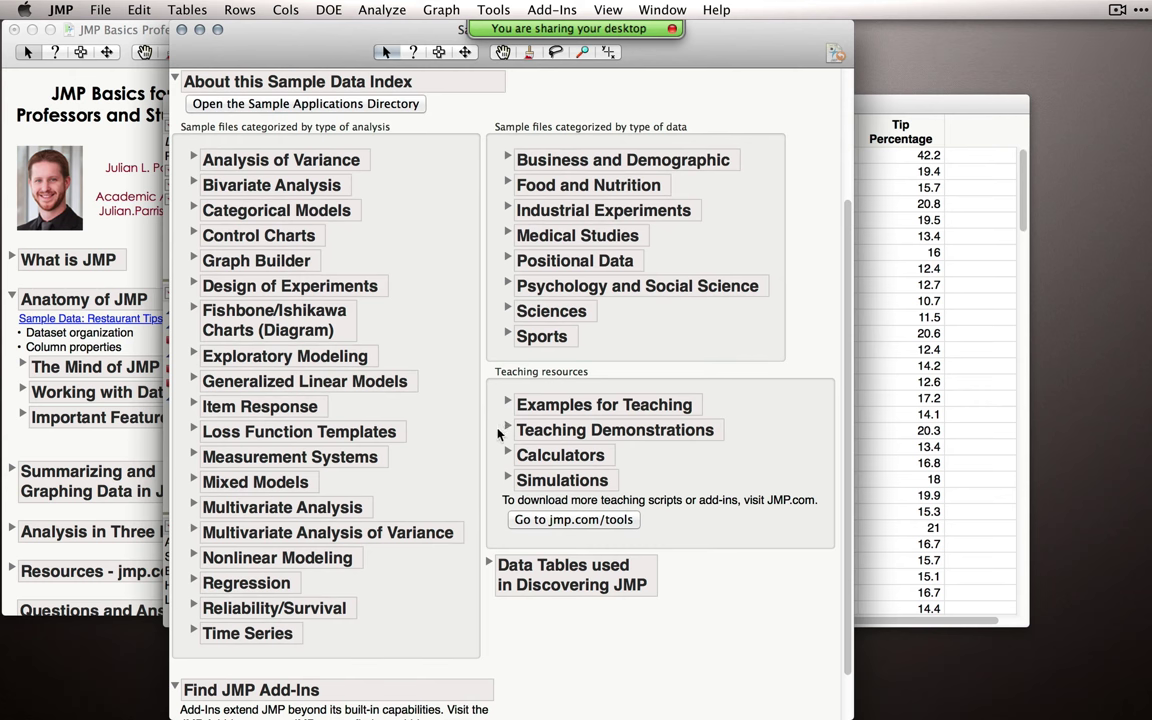
left_click(508, 480)
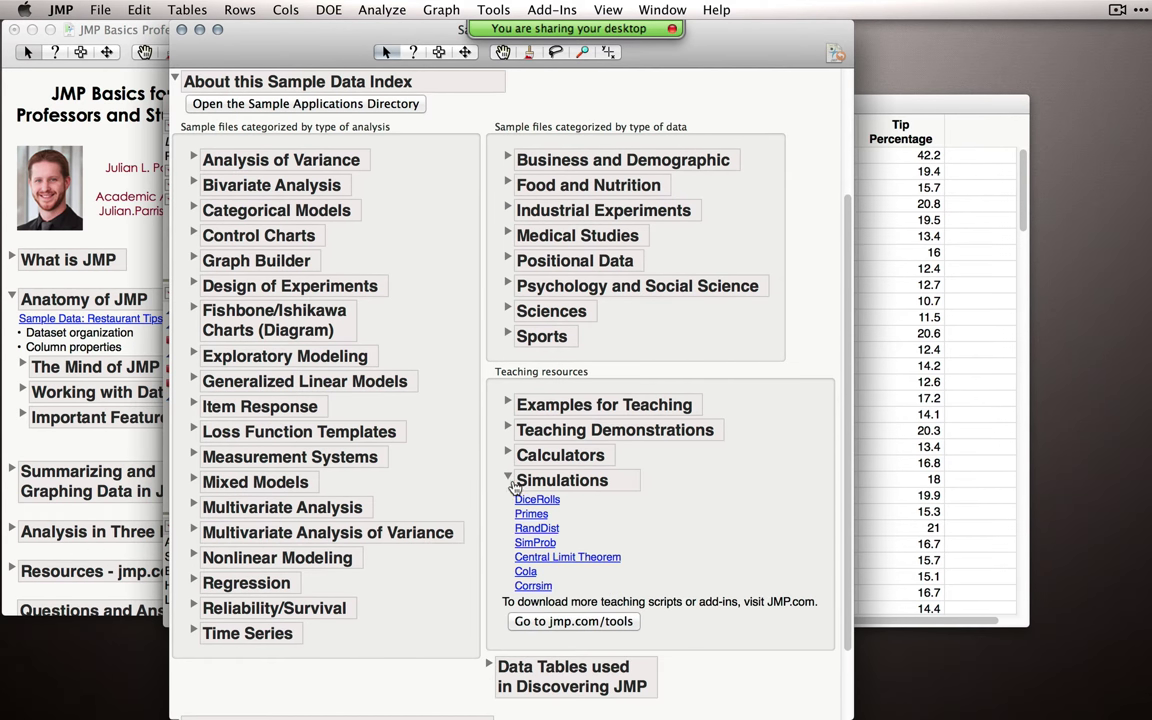
left_click(508, 480)
left_click(508, 455)
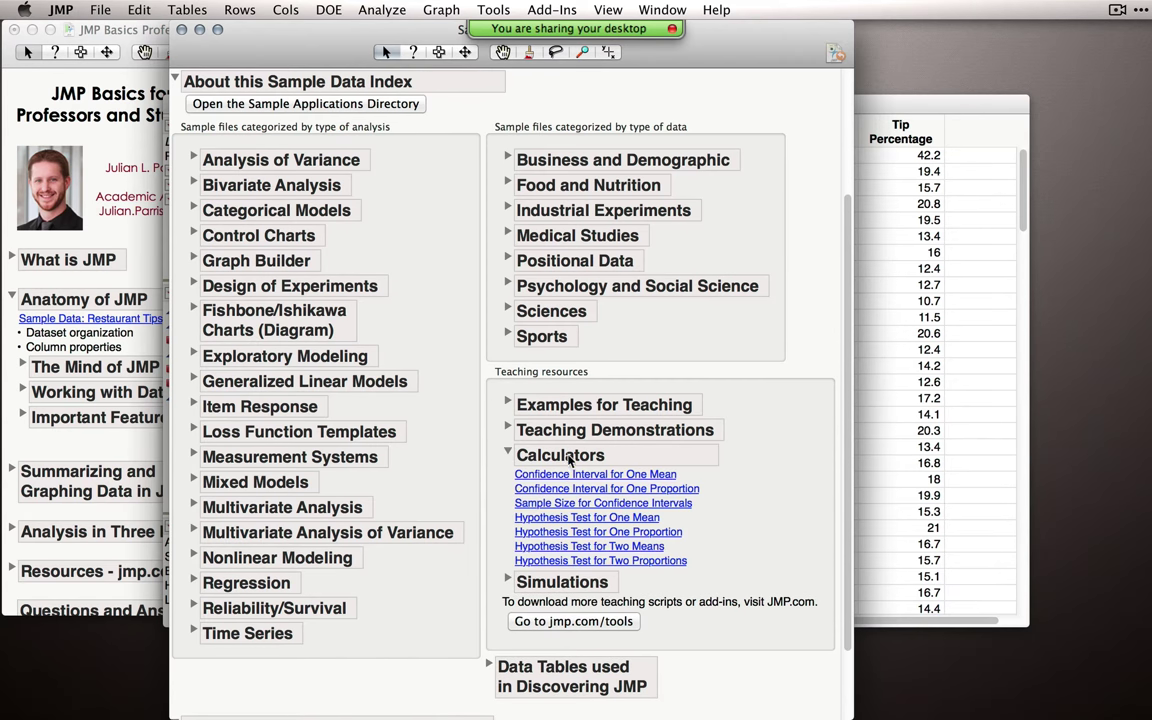
left_click(508, 455)
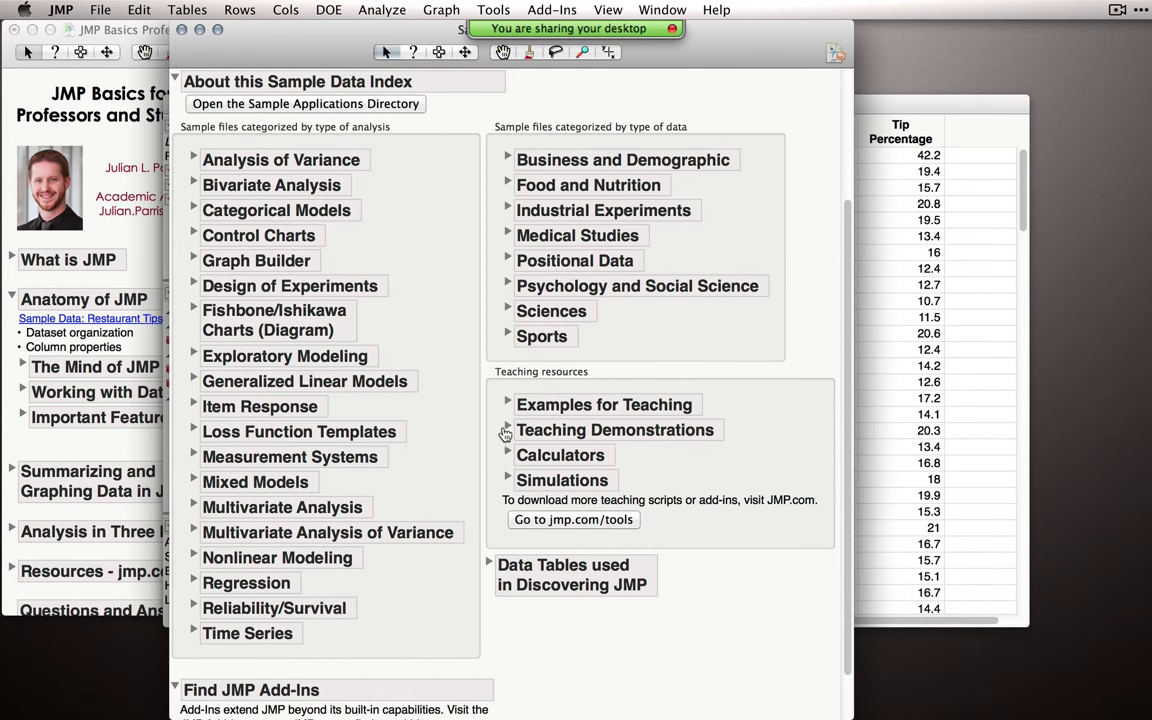
Step: Open the demoLeastSquares teaching demonstration, raise both handles of the line, and display Your Squares
left_click(506, 430)
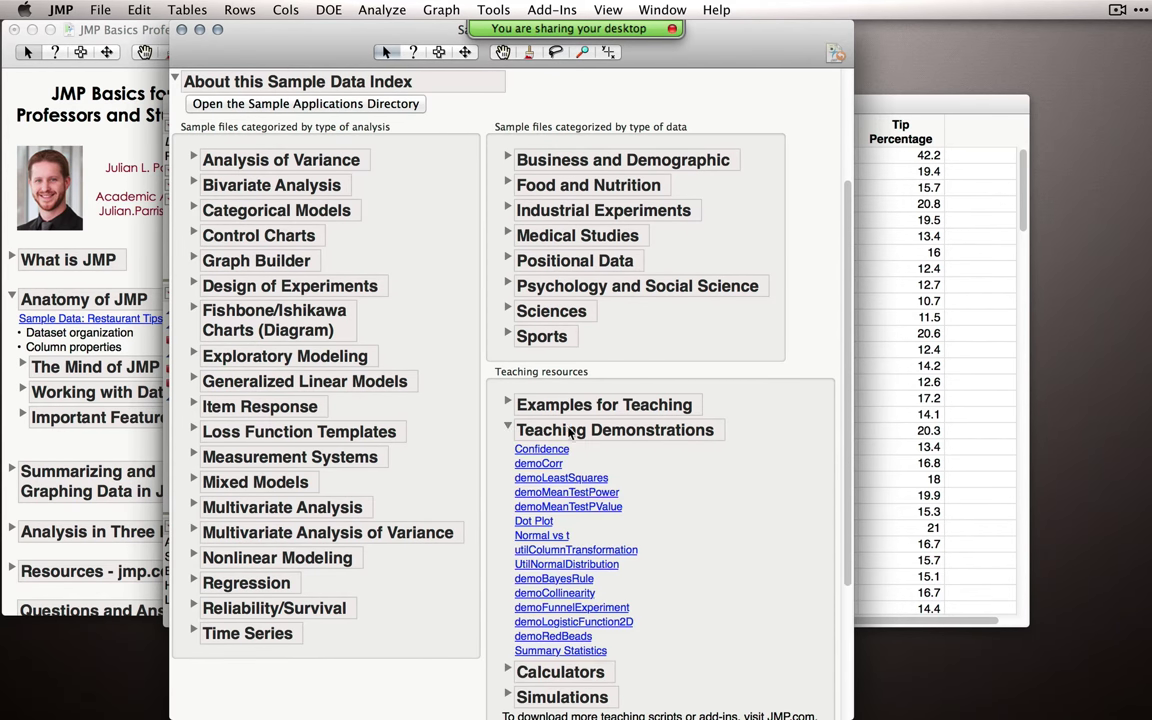
left_click(536, 478)
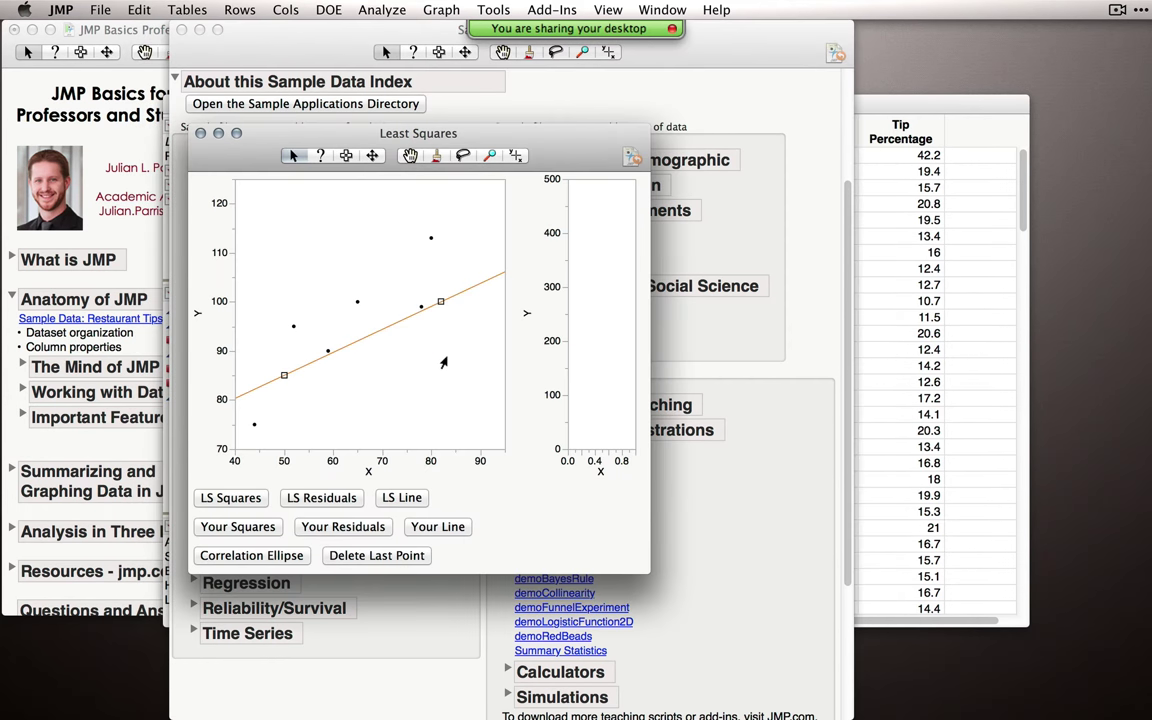
mouse_move(442, 301)
left_mouse_down()
mouse_move(443, 335)
mouse_move(444, 262)
mouse_move(431, 270)
mouse_move(435, 291)
left_mouse_up()
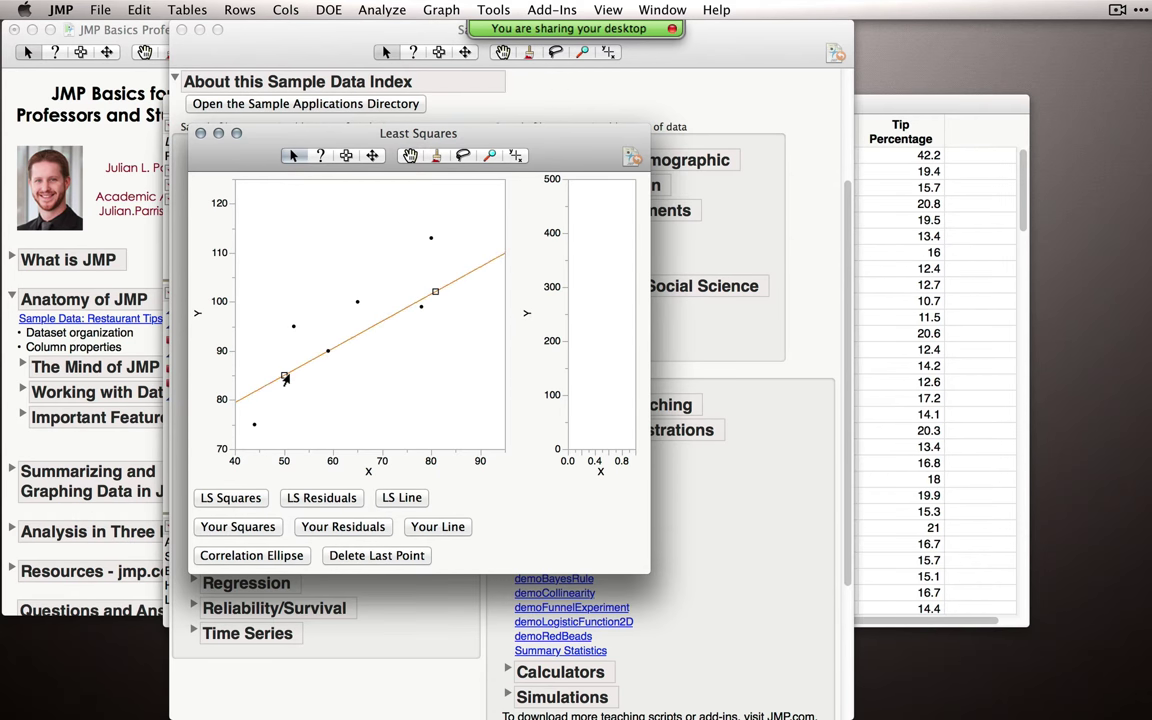
left_click_drag(285, 378, 290, 351)
left_click(237, 526)
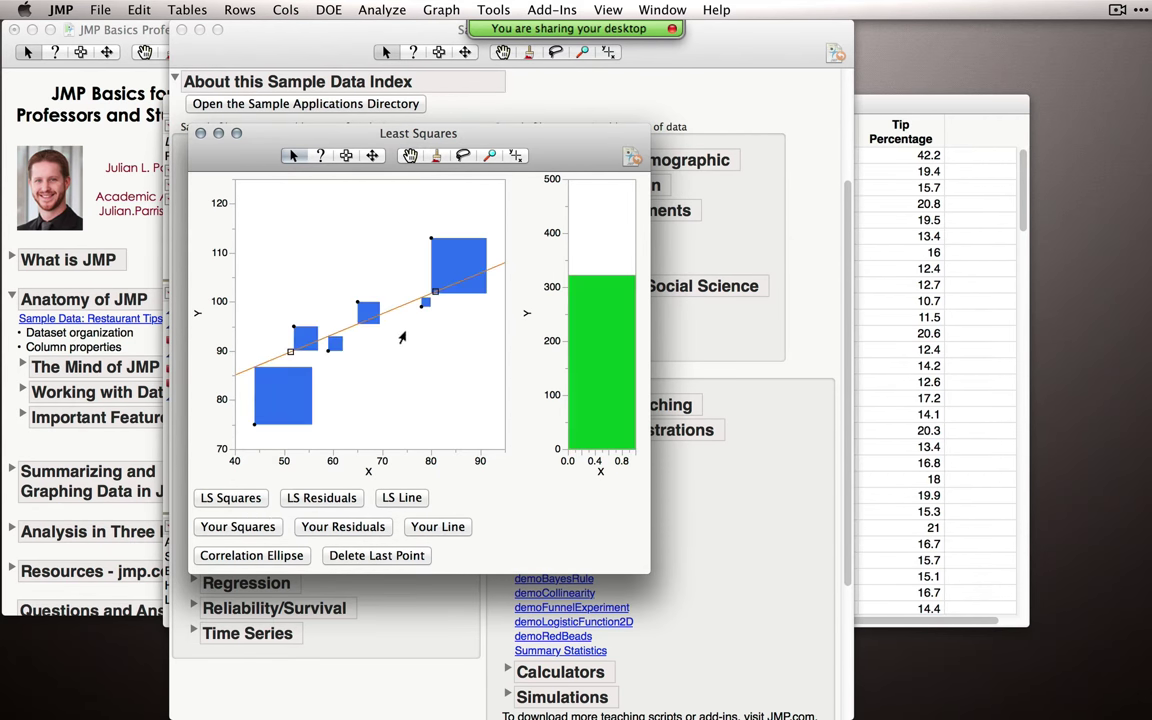
Step: Adjust both line handles to shrink the squares, and close the demonstration along with the Teaching Demonstrations list
mouse_move(435, 291)
left_mouse_down()
mouse_move(446, 258)
mouse_move(442, 271)
left_mouse_up()
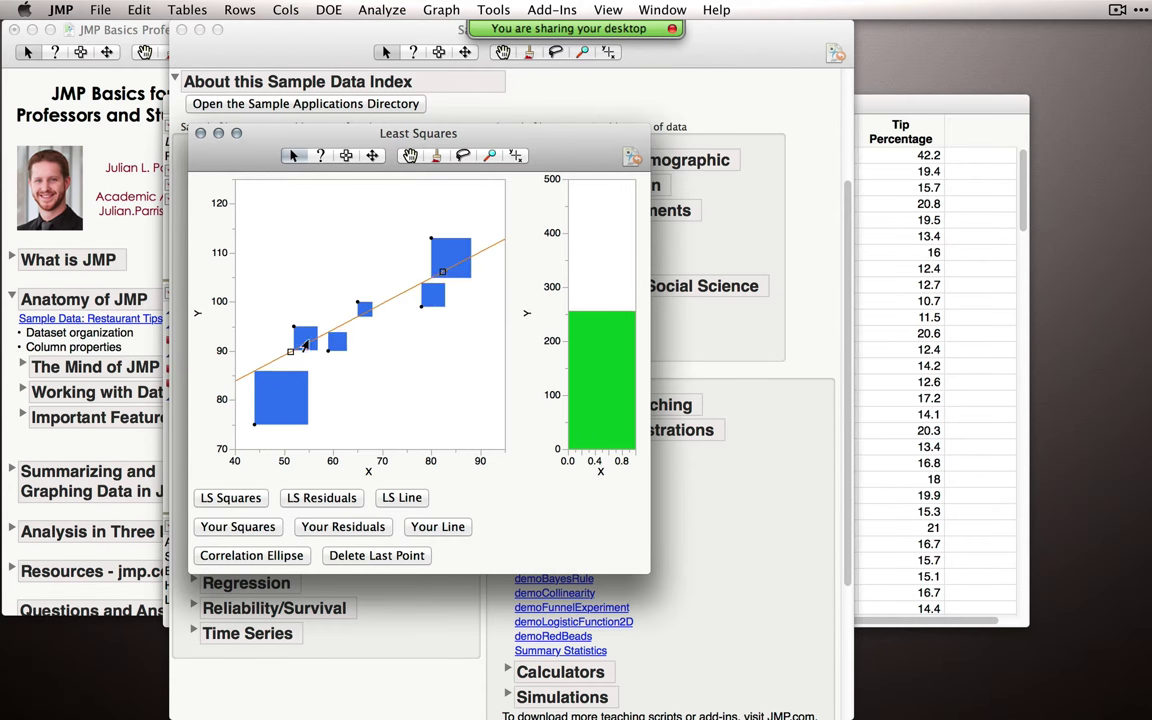
mouse_move(290, 351)
left_mouse_down()
mouse_move(314, 360)
mouse_move(309, 351)
left_mouse_up()
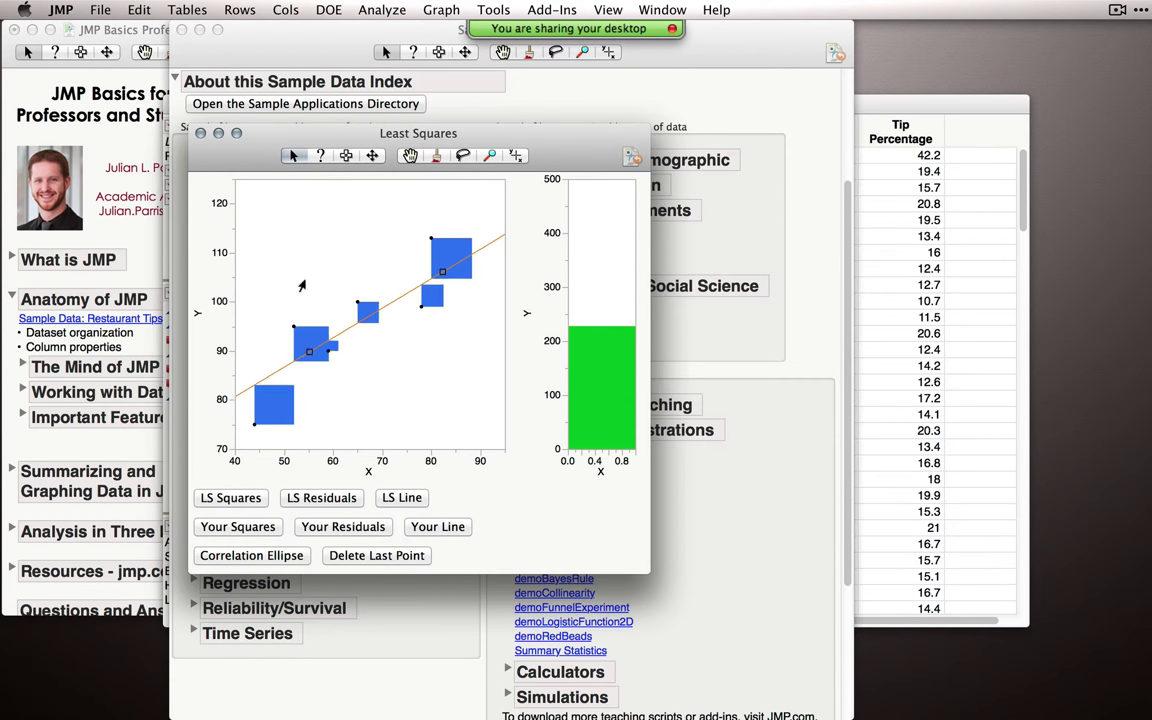
left_click(200, 133)
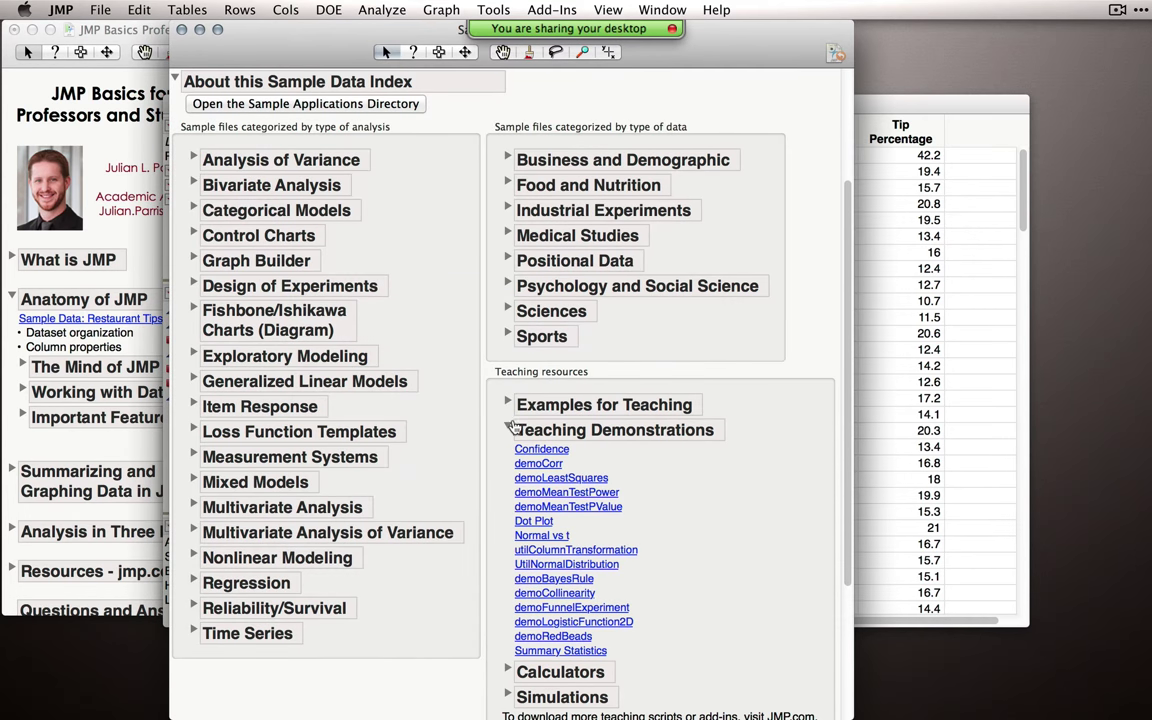
left_click(509, 427)
Step: Locate Restaurant Tips.jmp in the Sample Data Directory and leave the file chooser without opening it
scroll(405, 343, "up", 5)
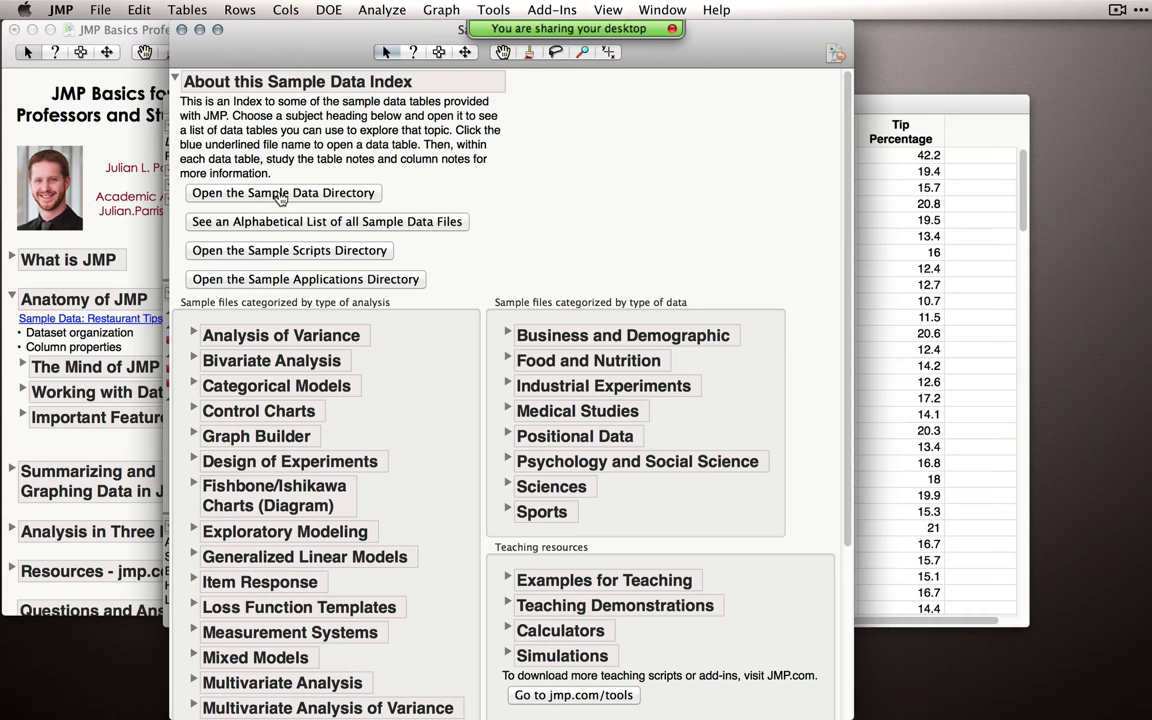
left_click(205, 194)
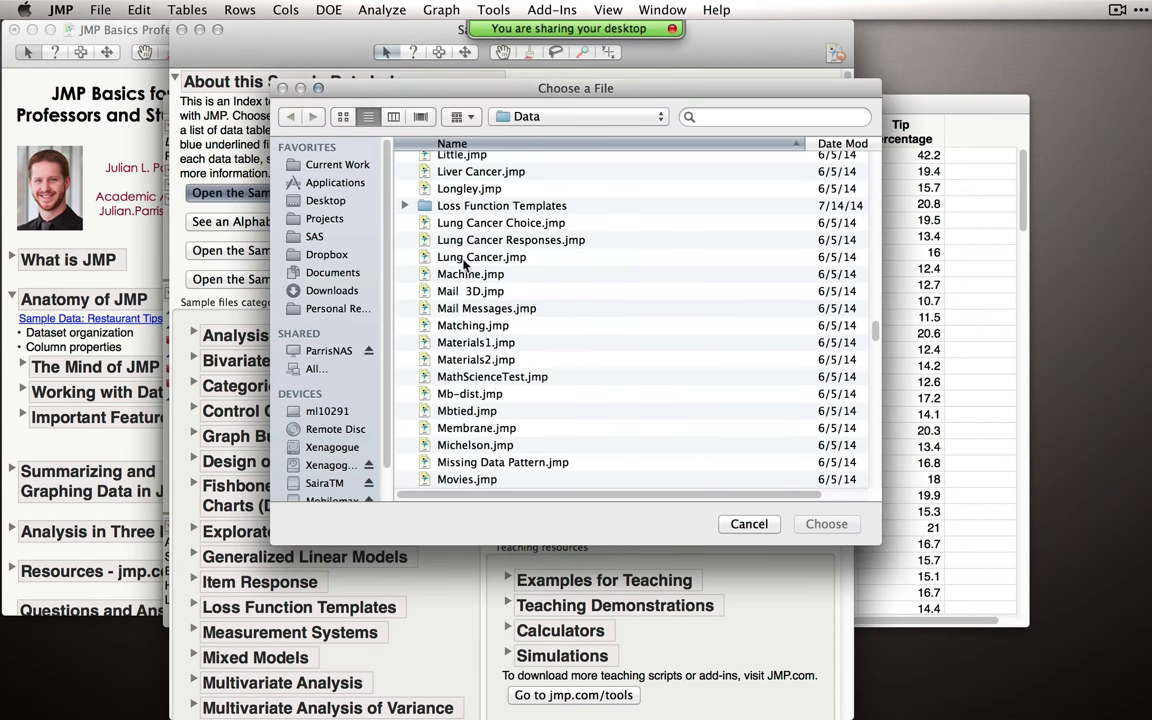
left_click(464, 258)
type("re")
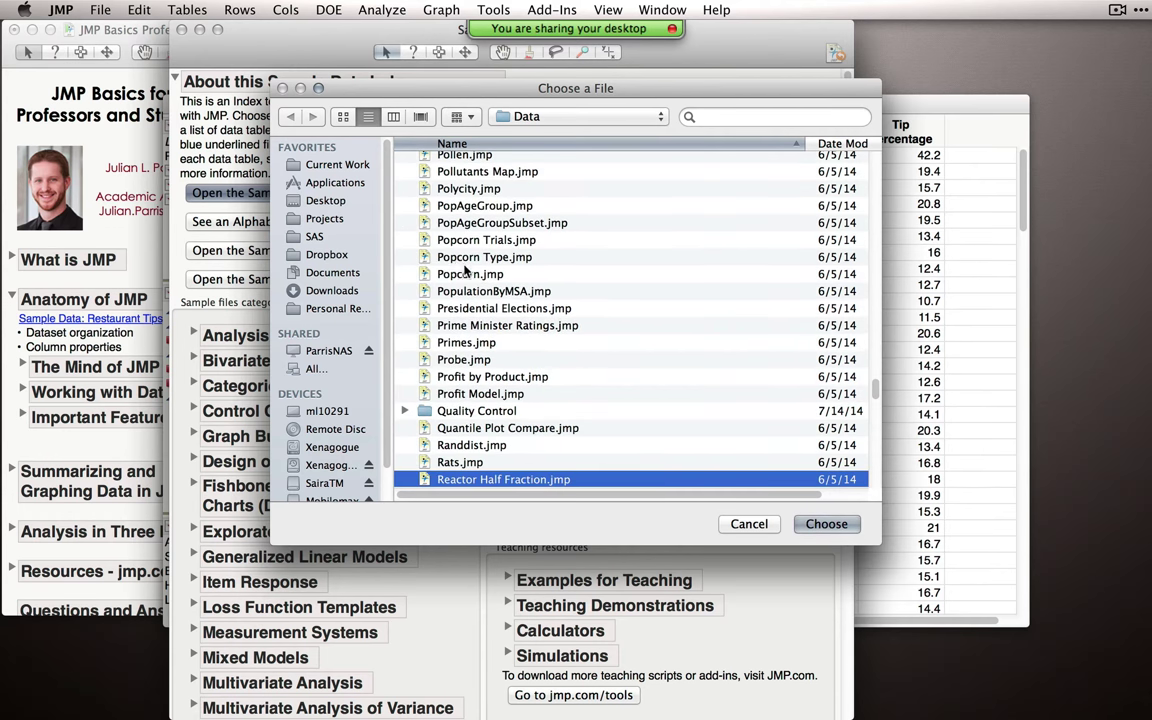
scroll(466, 320, "down", 3)
left_click(452, 463)
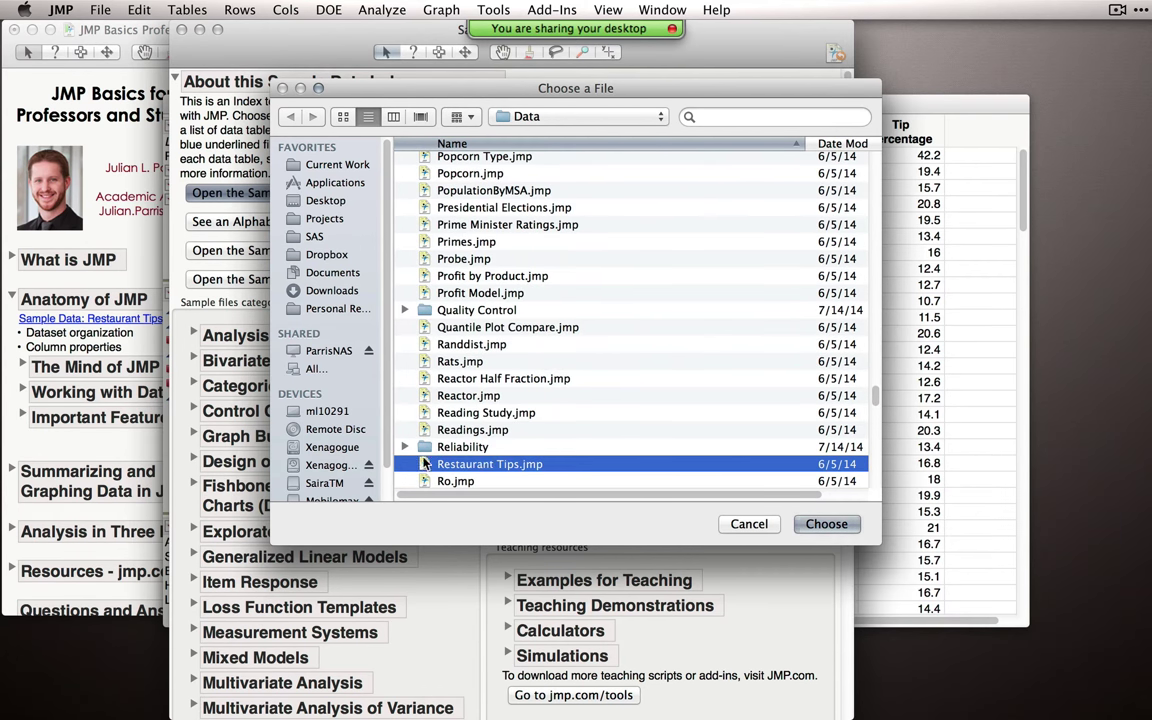
left_click(748, 524)
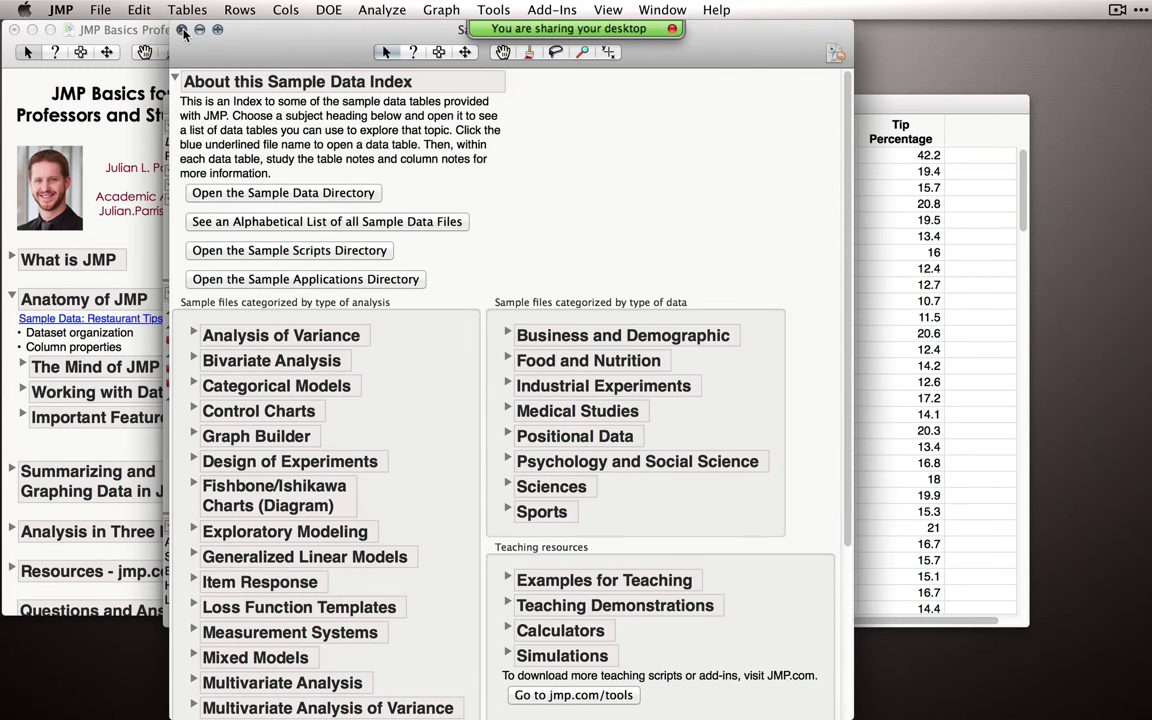
Step: Close the Sample Data Index and reposition the Restaurant Tips table beside the outline
left_click(183, 30)
left_click_drag(600, 104, 637, 86)
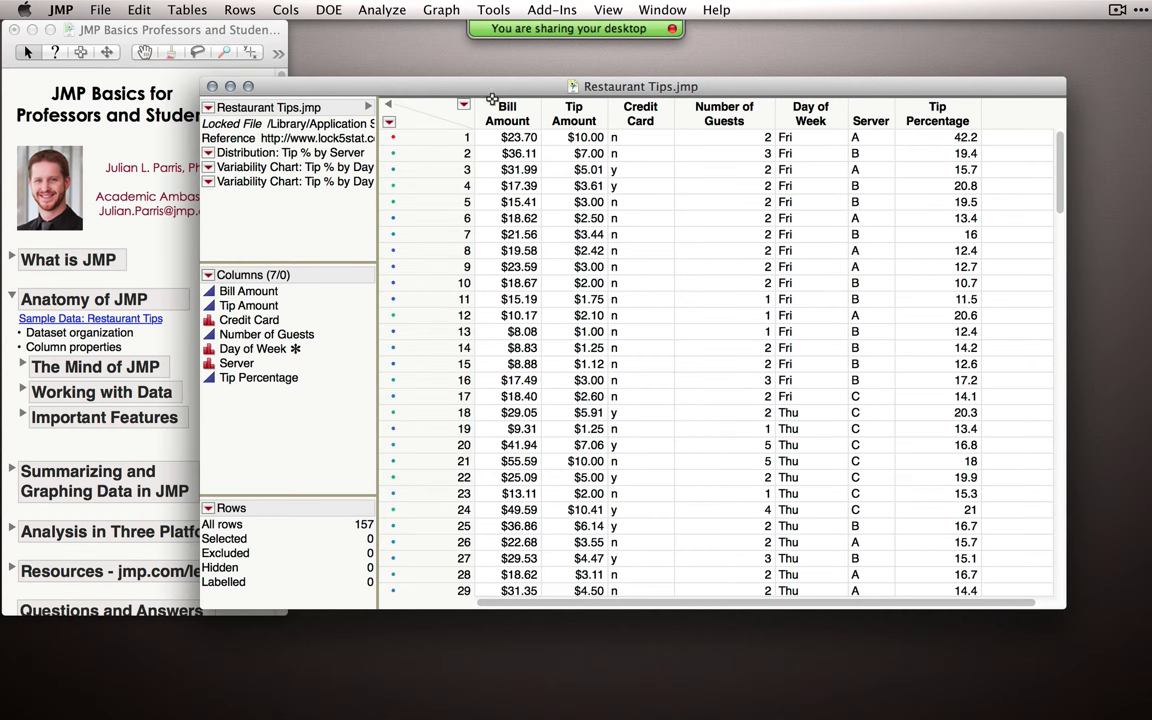
scroll(475, 195, "down", 1)
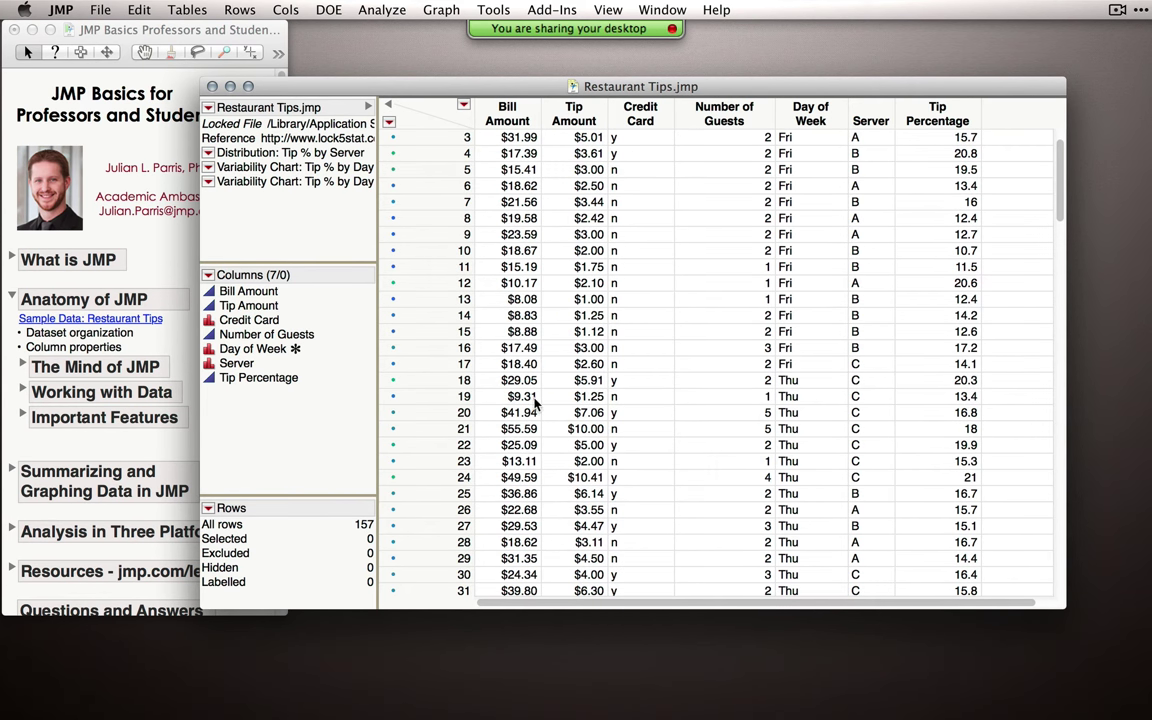
scroll(535, 400, "up", 1)
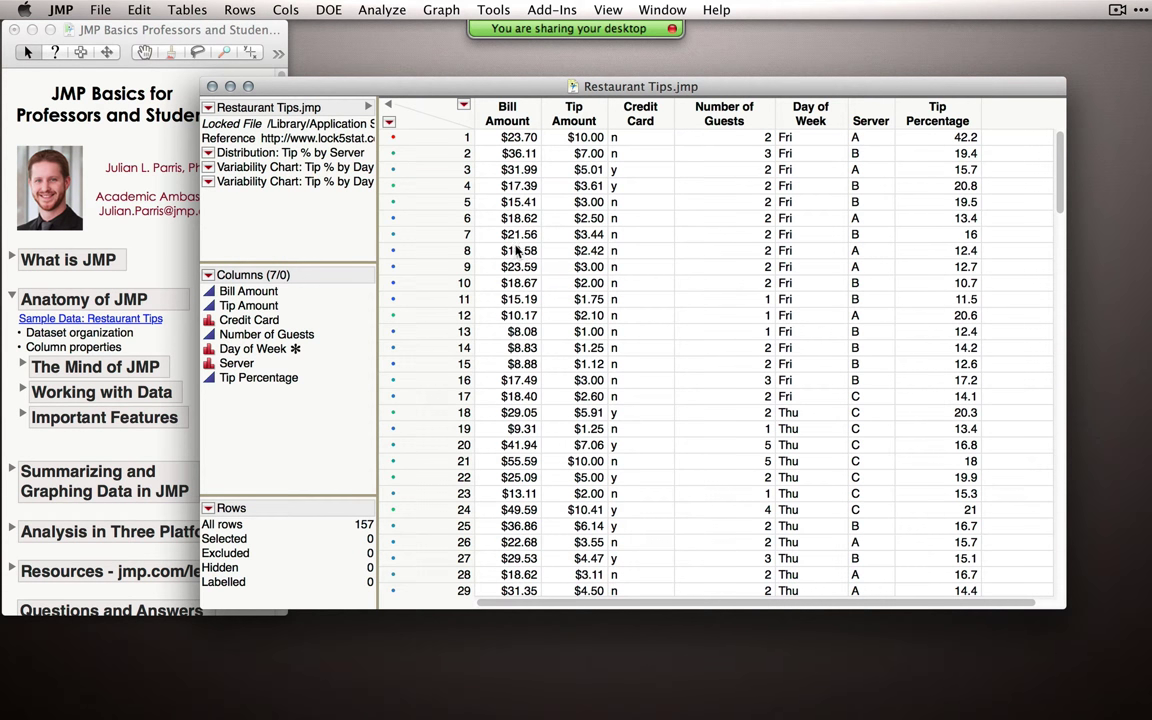
Step: Highlight the Bill Amount, Tip Amount and Credit Card columns in turn, and examine Bill Amount and Tip Amount selected together
left_click(510, 113)
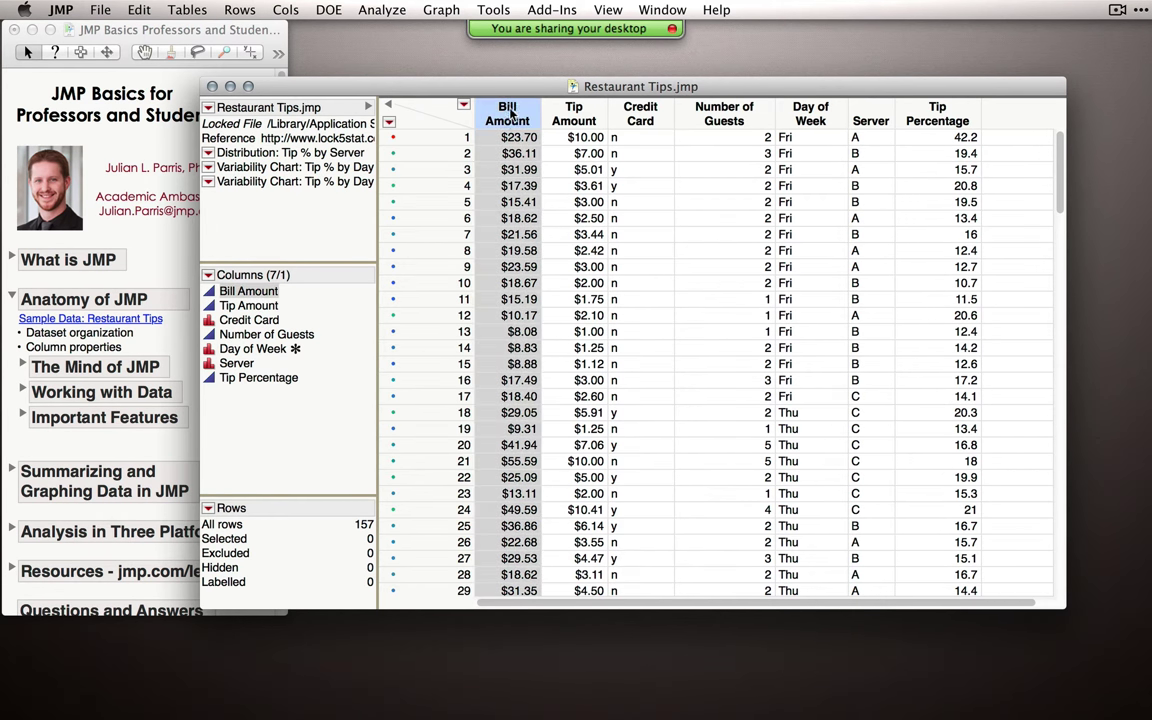
left_click(552, 108)
left_click(655, 115)
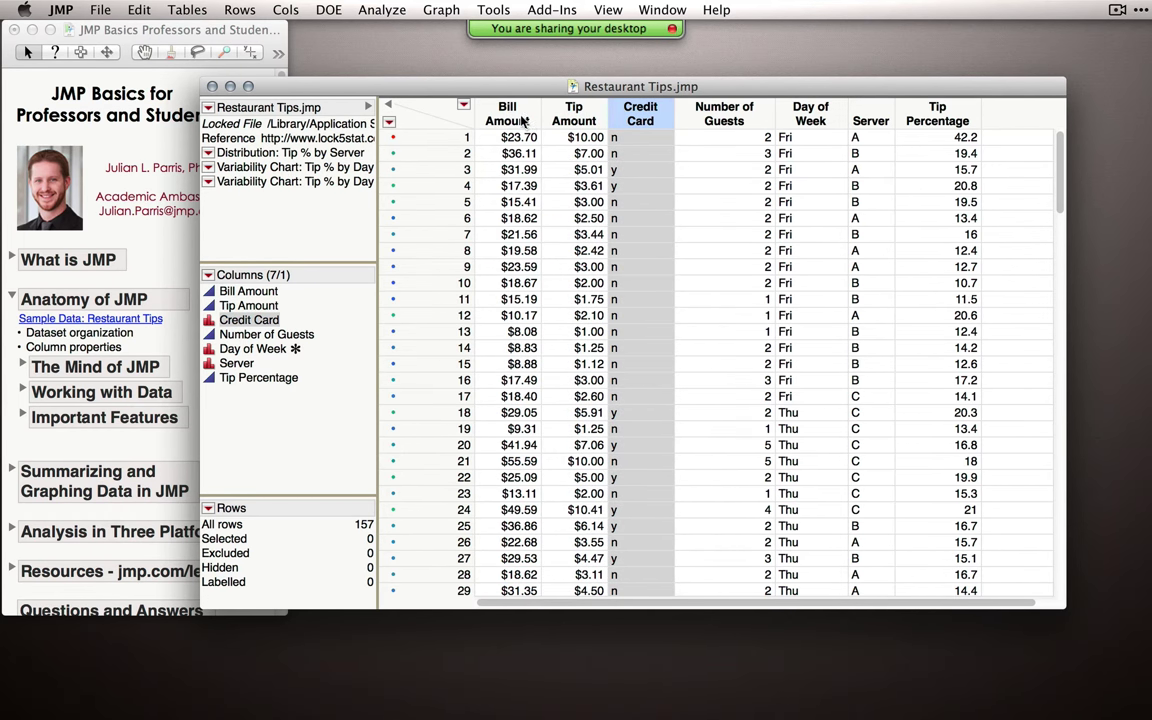
left_click_drag(522, 119, 571, 110)
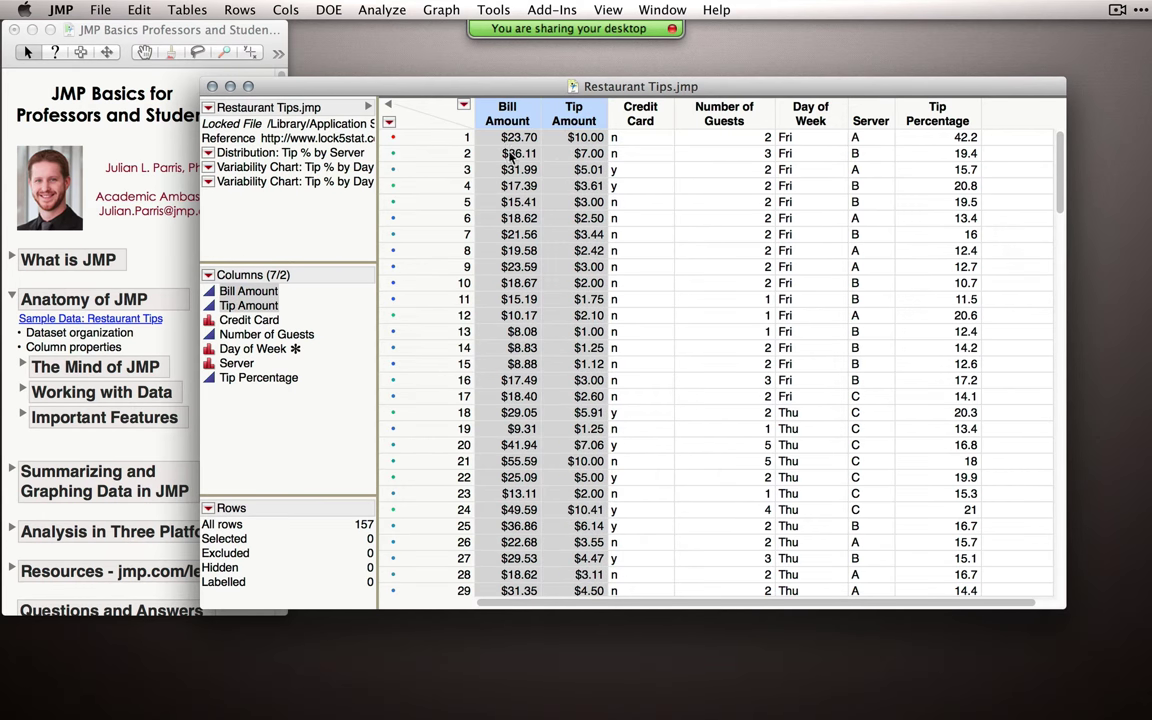
scroll(470, 215, "down", 5)
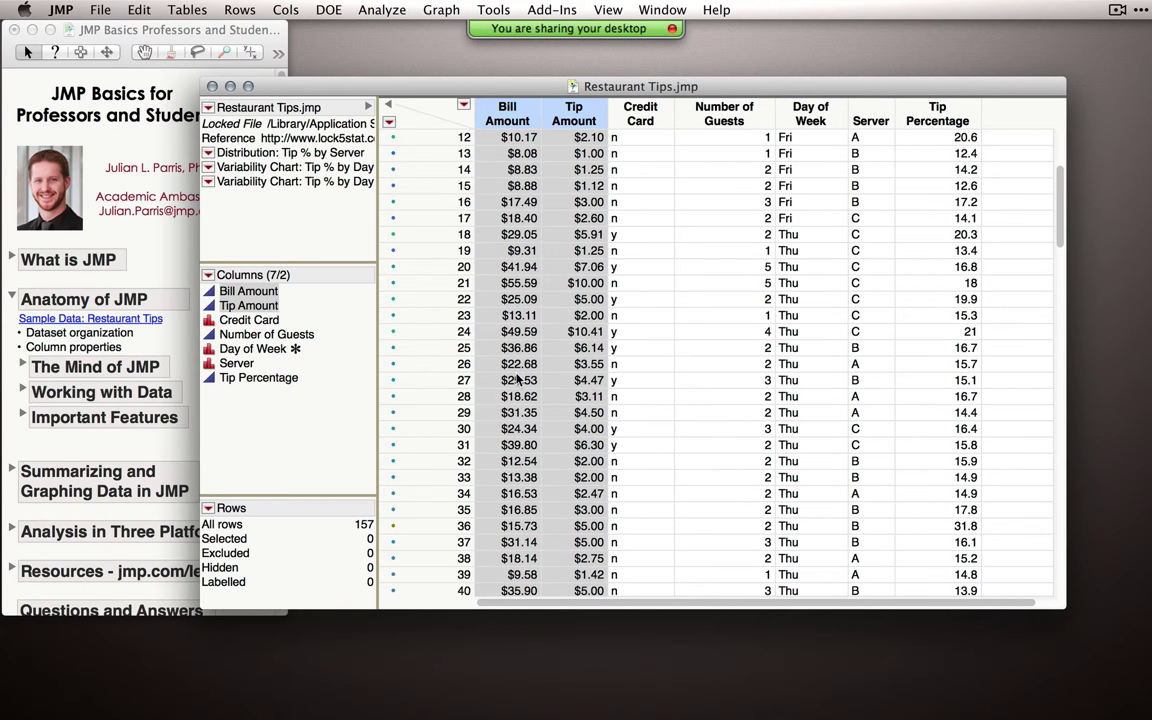
scroll(522, 260, "up", 4)
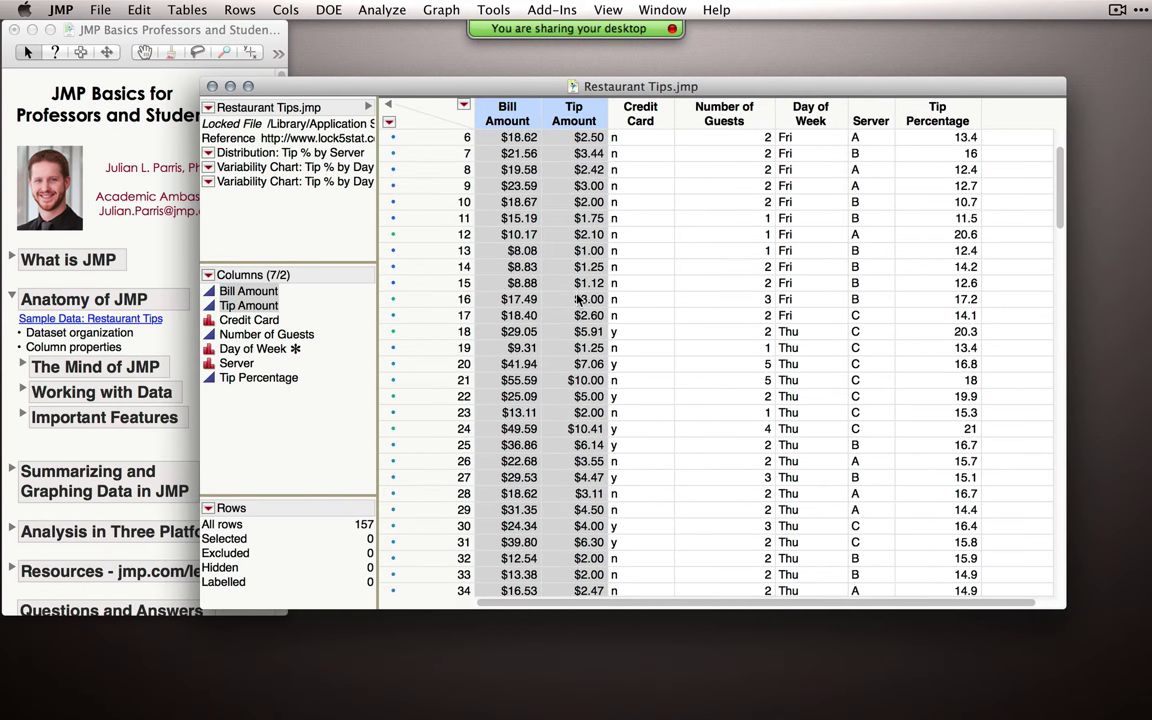
Step: Examine the Credit Card column down to the table's last row and select the Bill Amount cell in row 145
left_click(637, 120)
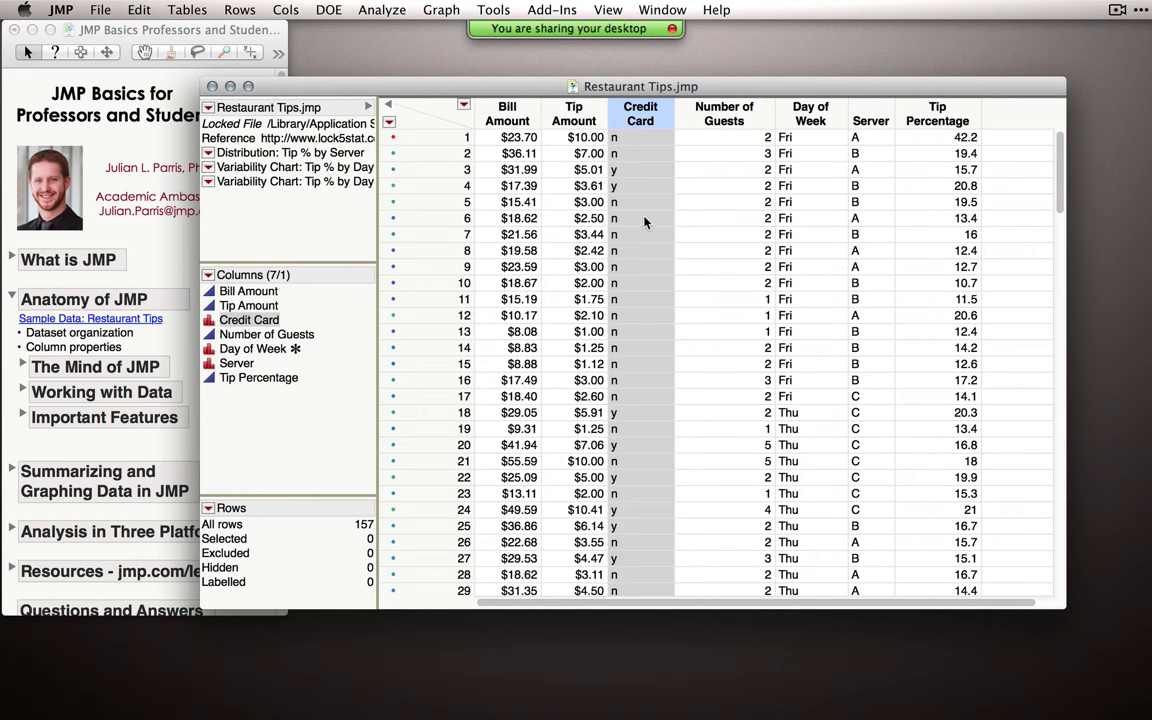
scroll(537, 190, "down", 5)
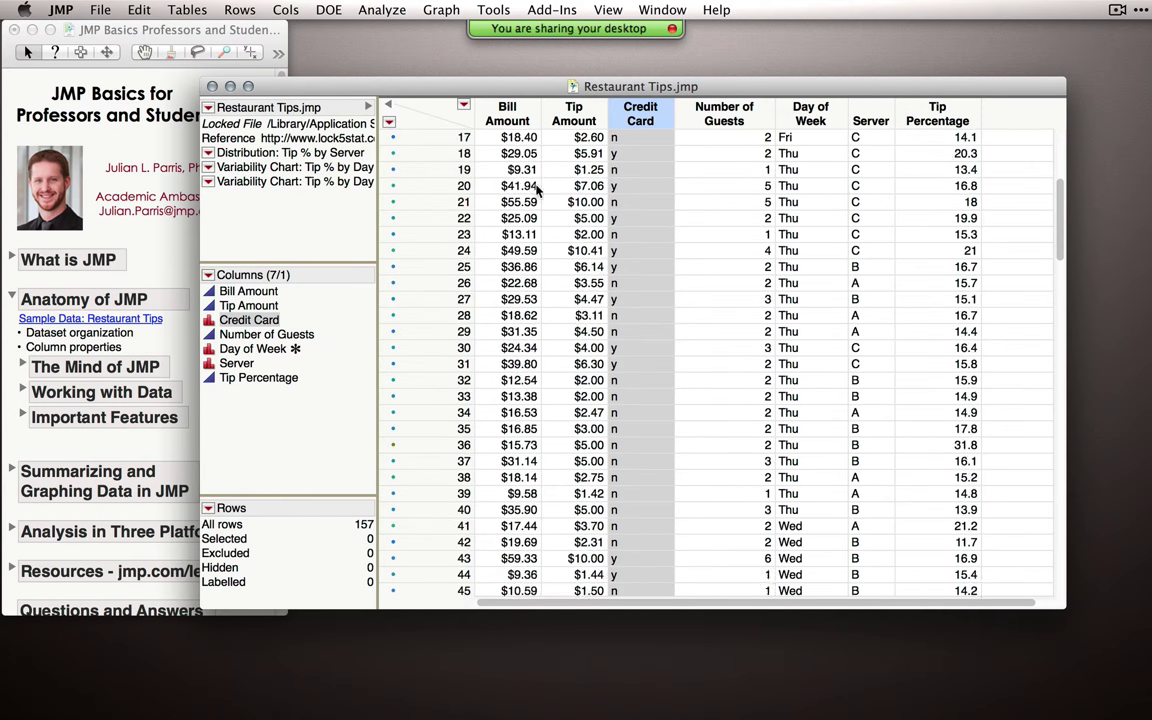
scroll(537, 190, "down", 10)
left_click_drag(1062, 330, 1062, 582)
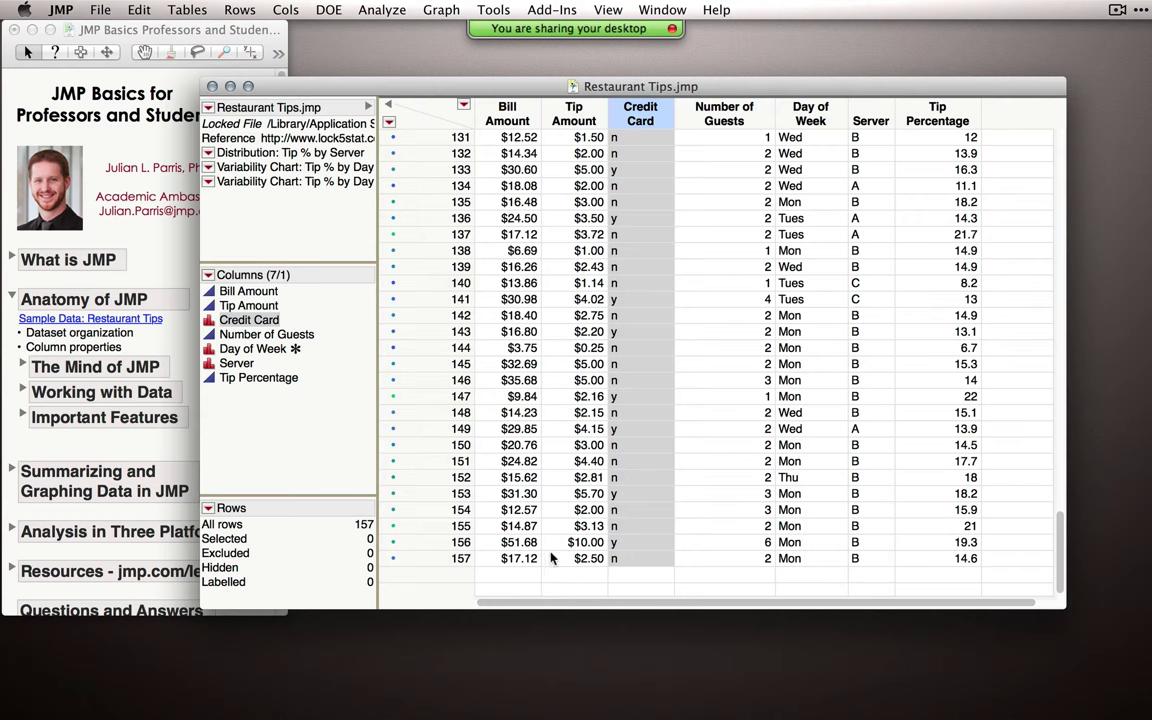
left_click(527, 368)
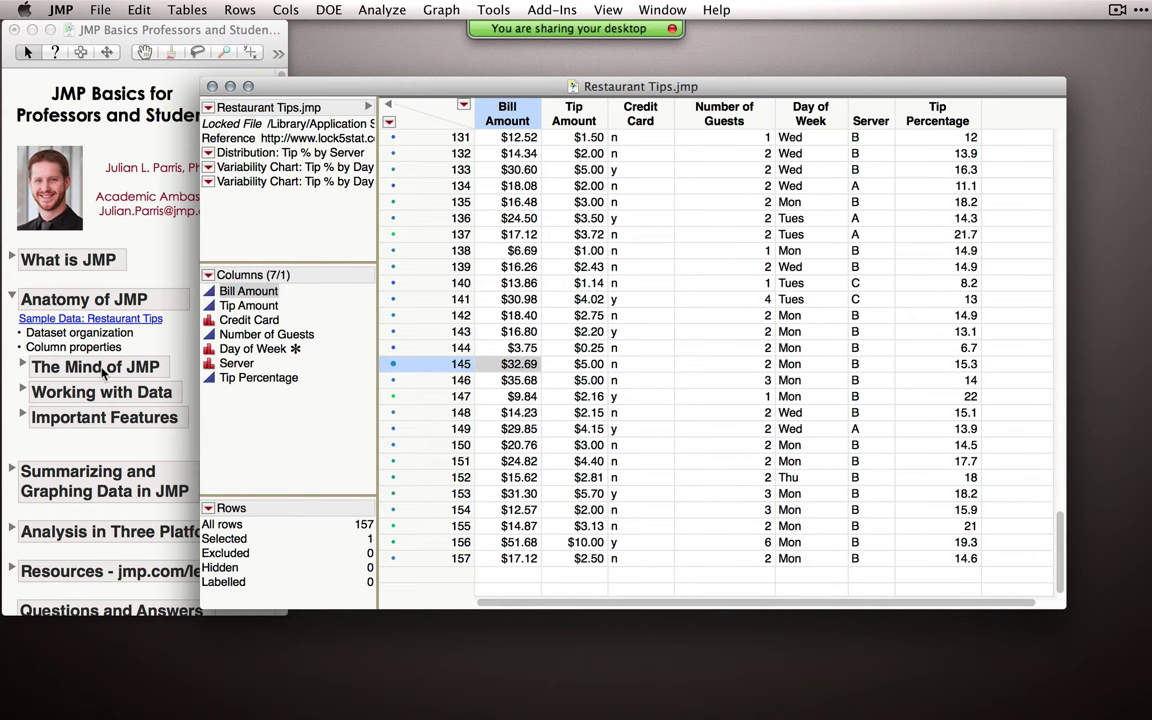
scroll(500, 356, "up", 6)
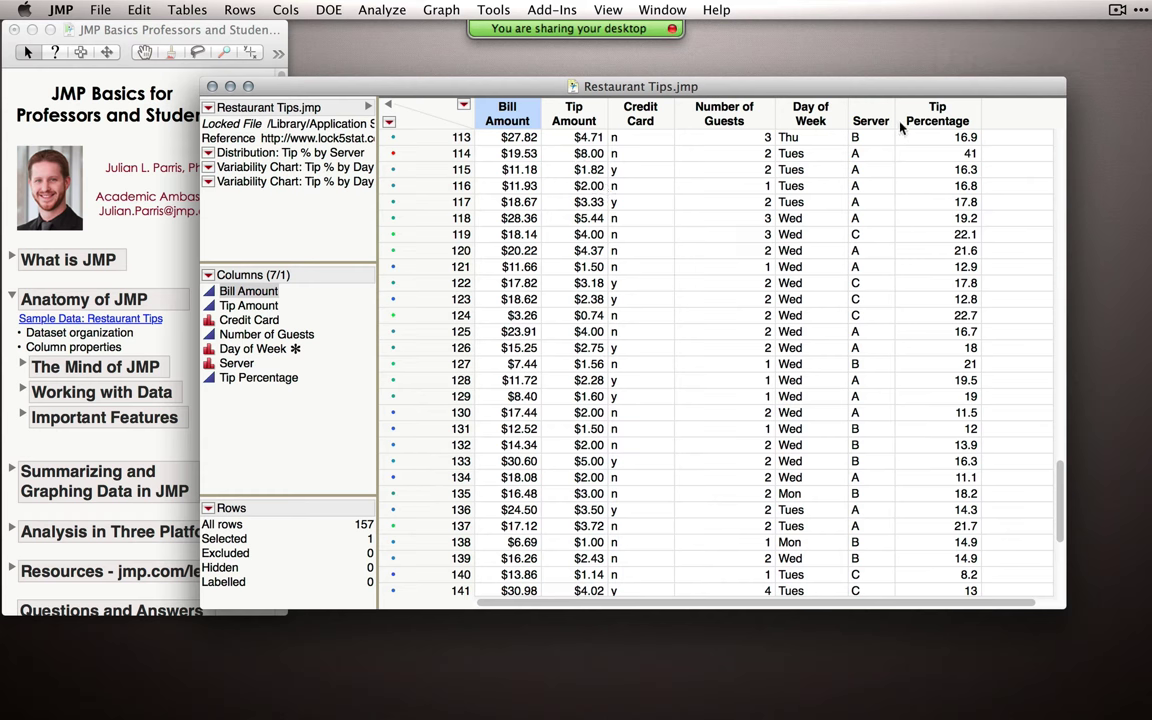
Step: Clear the column selection and select Tip Amount through Tip Percentage in the column list
left_click(327, 393)
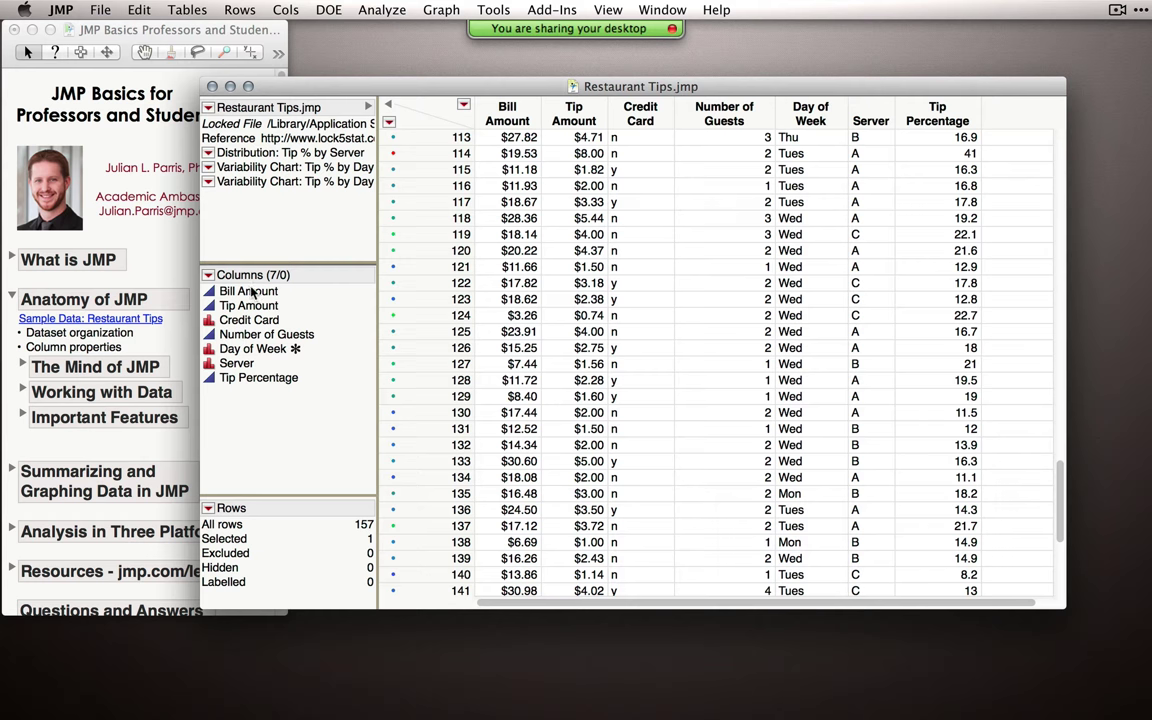
left_click(252, 307)
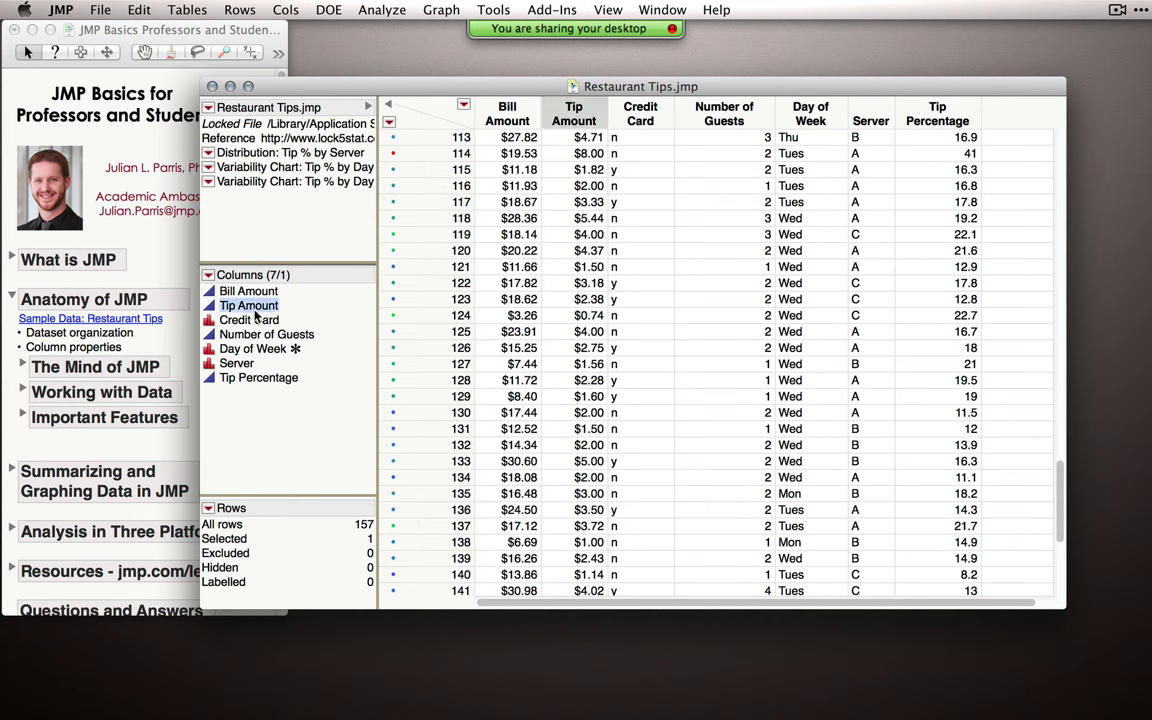
left_click(243, 378, "shift")
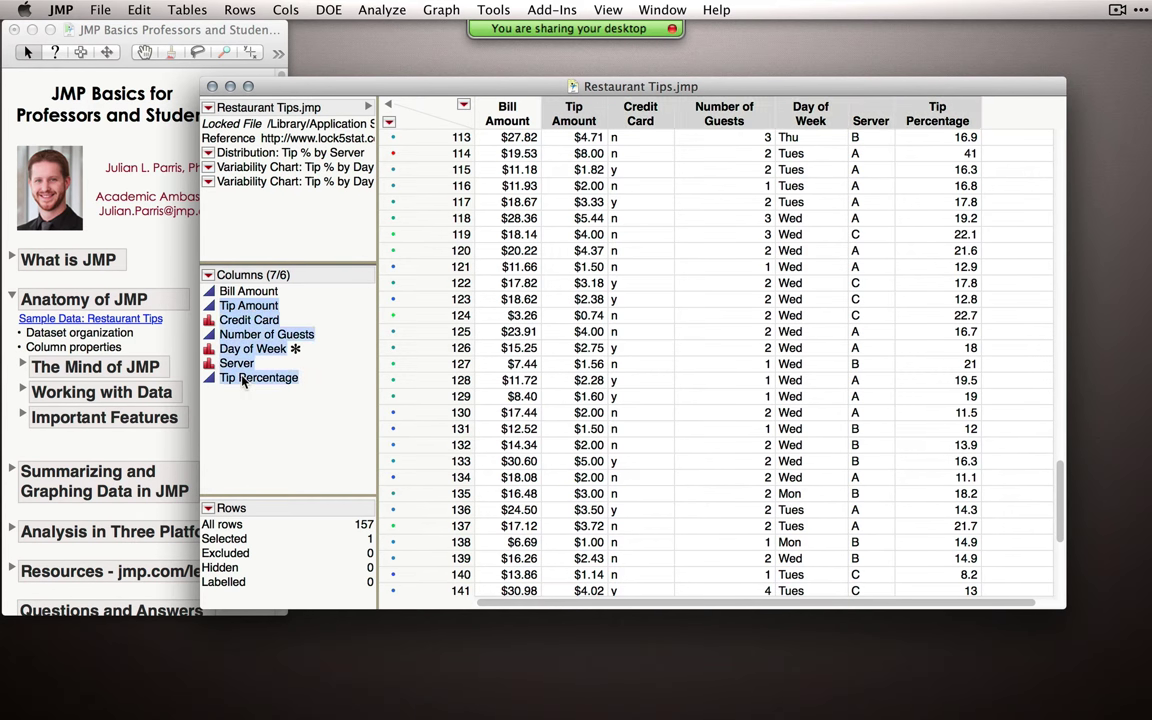
Step: Group the selected columns Tip Amount through Tip Percentage and toggle the new group open and closed
right_click(241, 312)
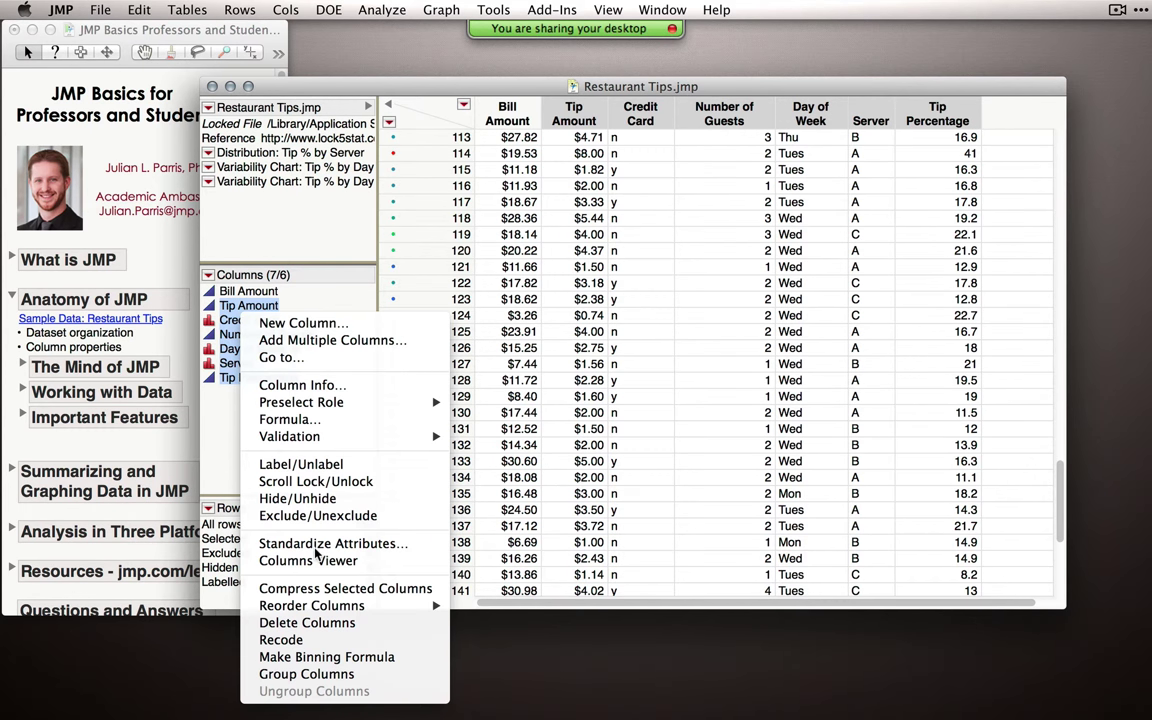
left_click(363, 682)
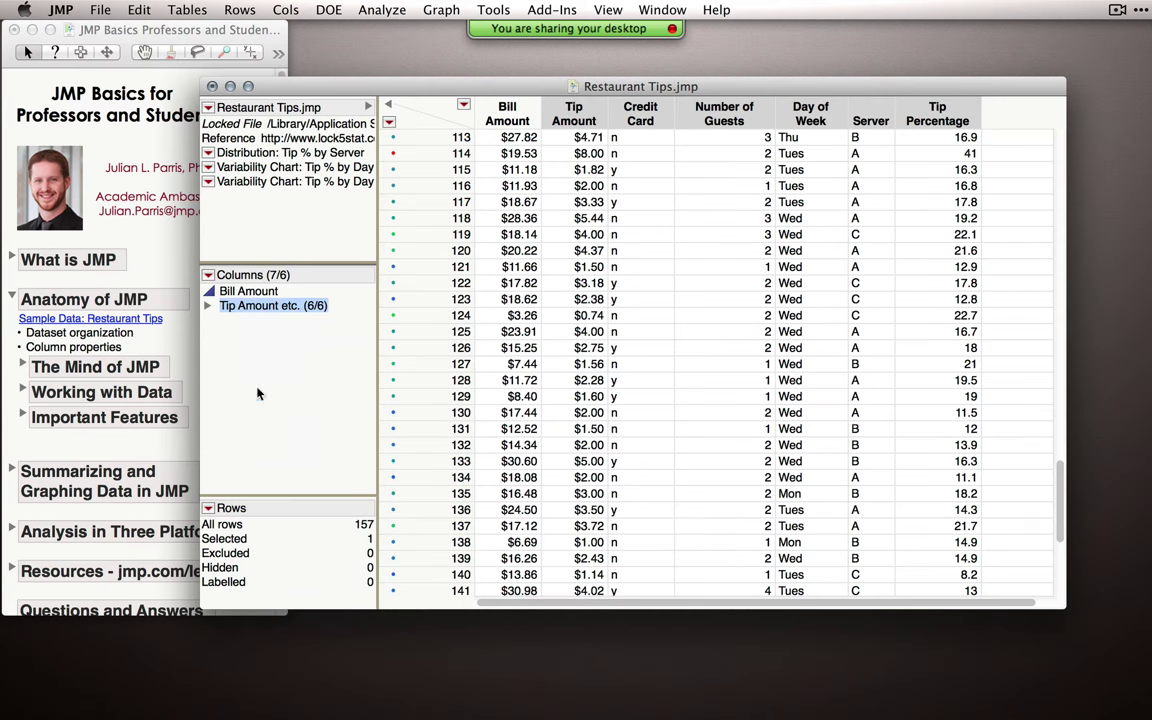
left_click(207, 307)
left_click(207, 307)
Step: Ungroup the Tip Amount column group and clear the column selection
right_click(258, 312)
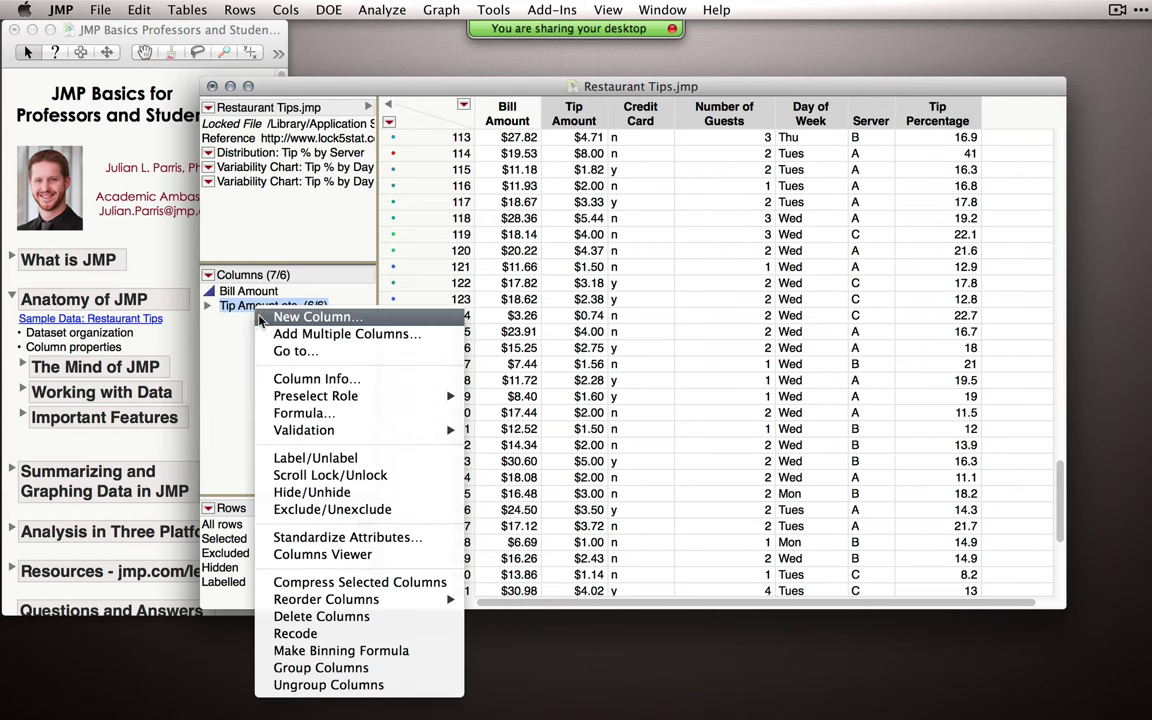
left_click(328, 685)
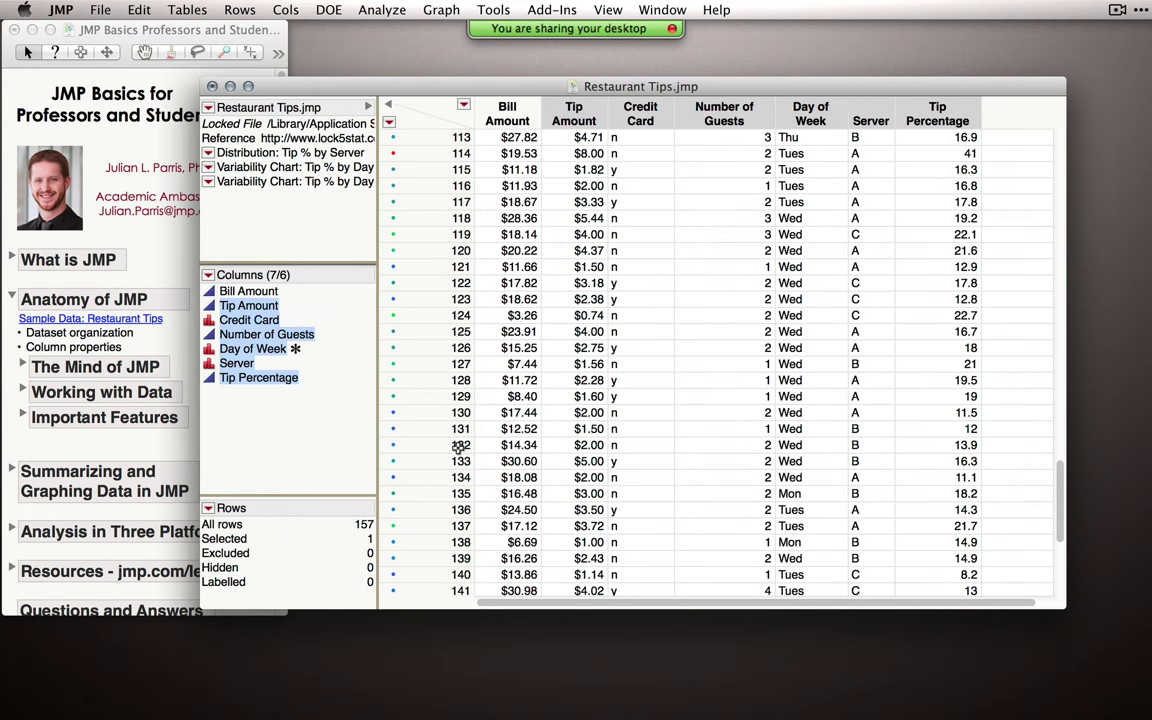
left_click(275, 492)
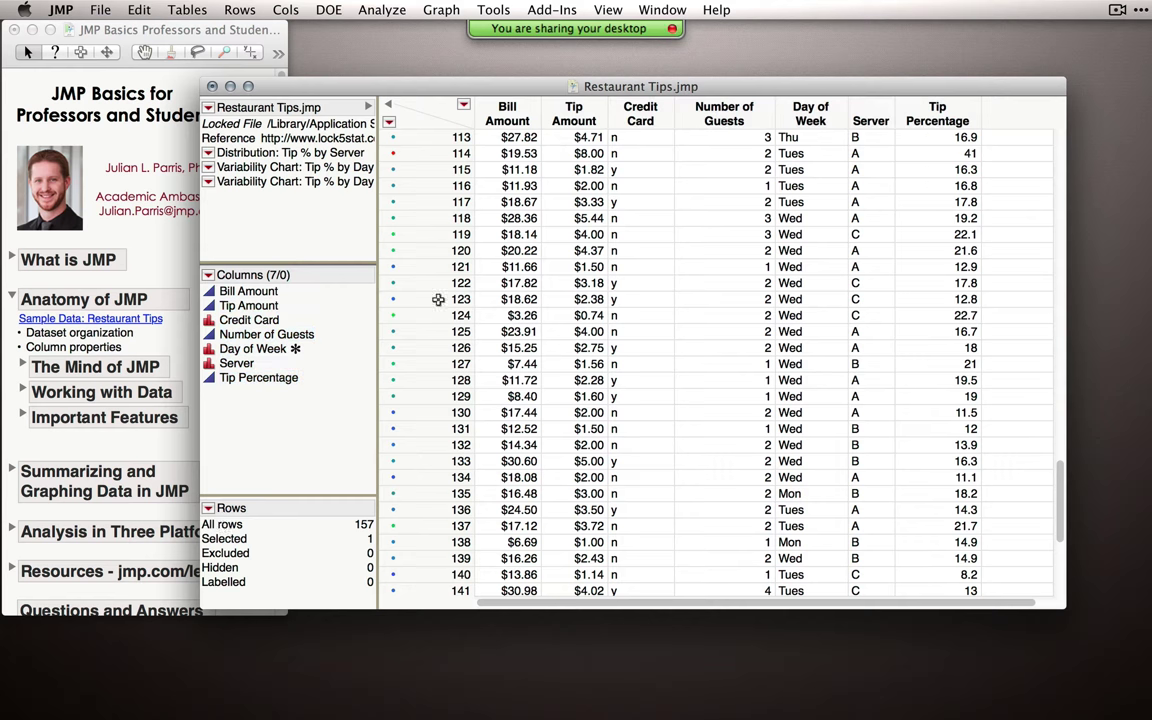
Step: Select rows 120 through 127, replace that with row 114 alone, and highlight the Bill Amount and Tip Amount columns in turn
left_click_drag(442, 254, 410, 362)
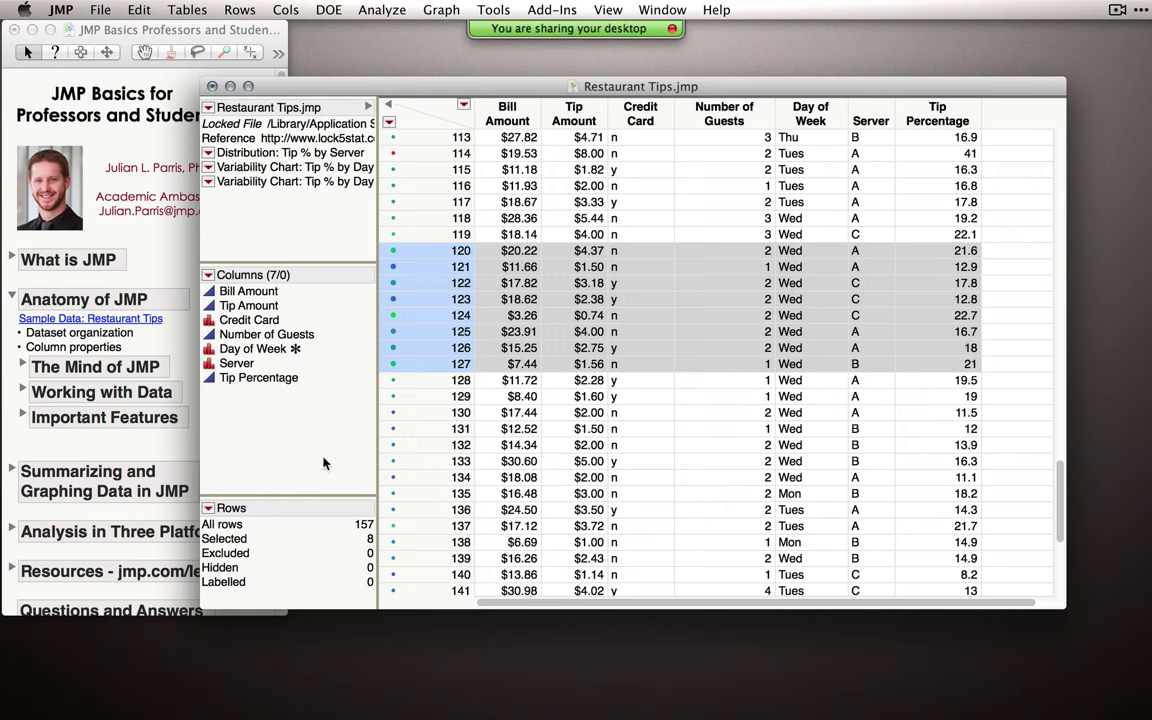
left_click(460, 152)
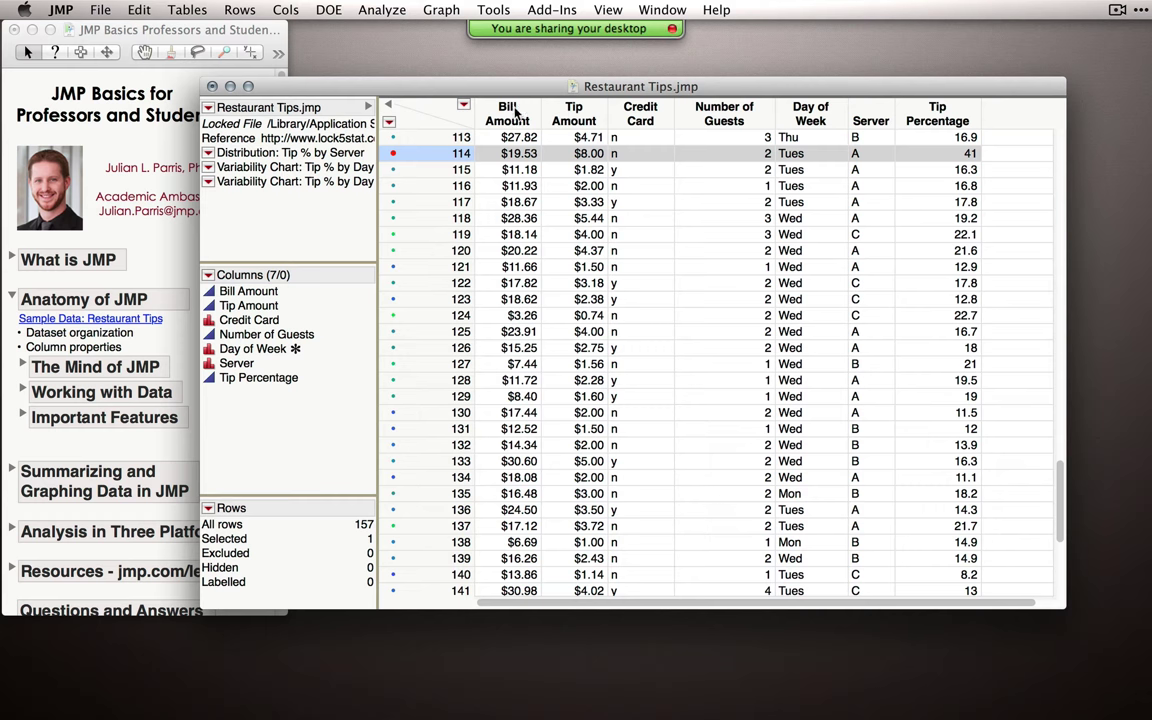
left_click(480, 106)
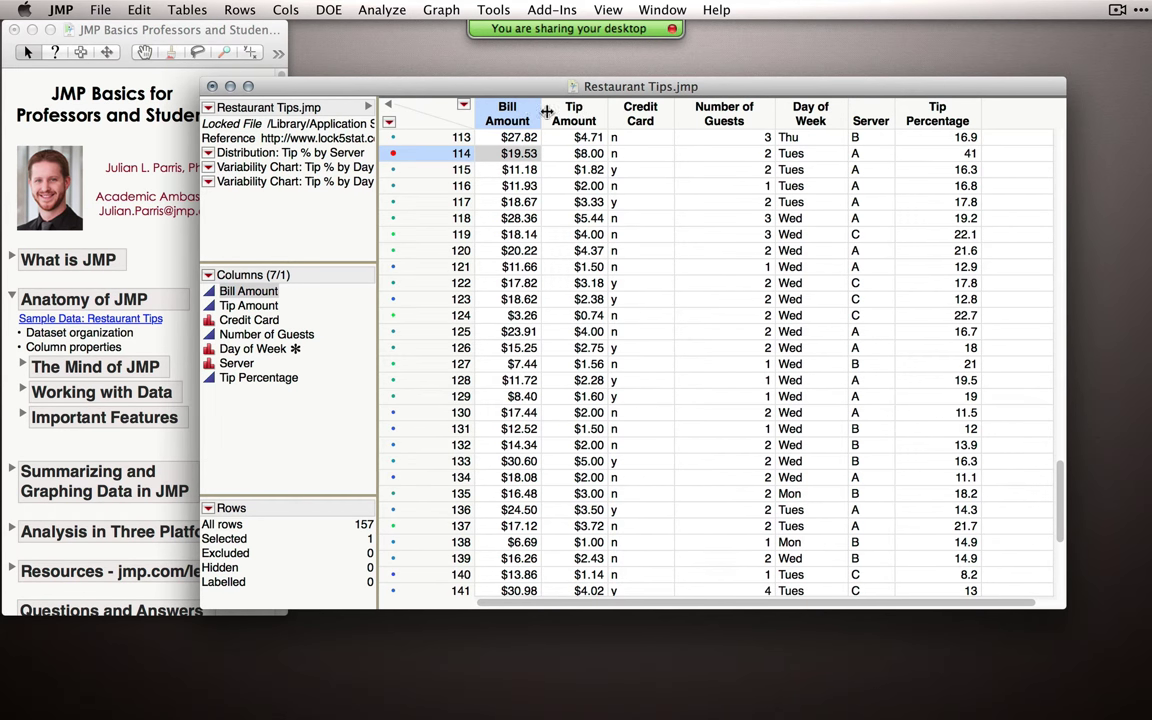
left_click(570, 110)
Step: Open the Column Info for Bill Amount and shift its window so the column headings are uncovered
left_click(495, 113)
right_click(487, 113)
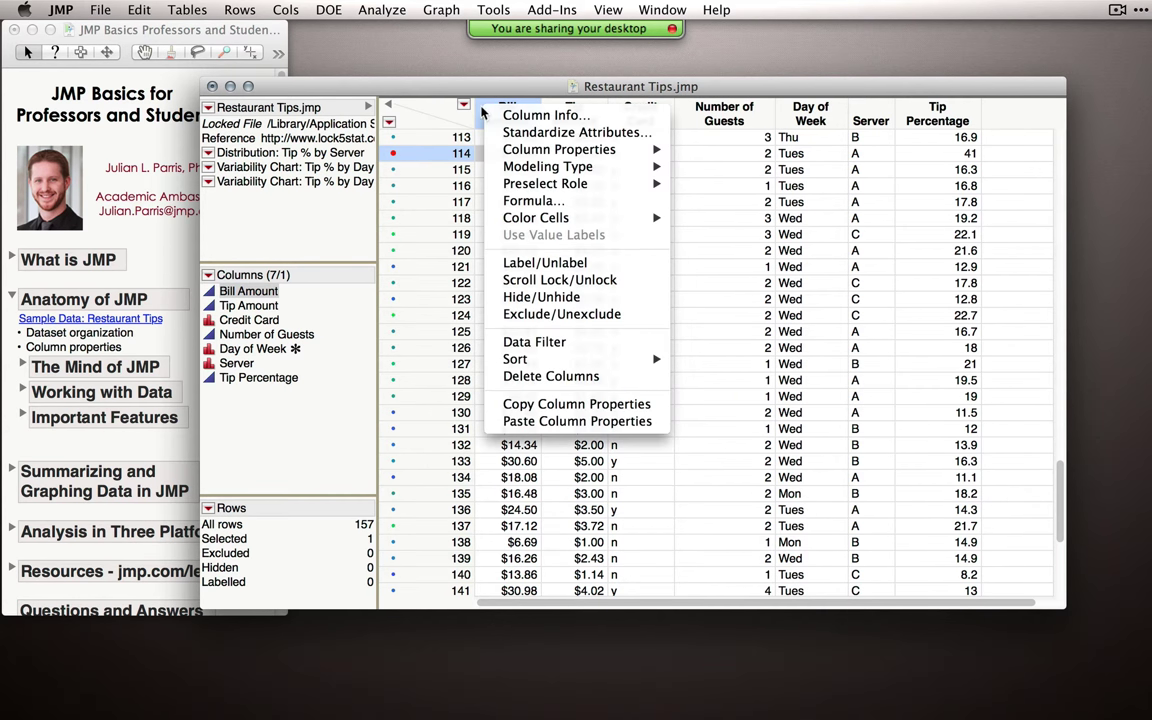
left_click(577, 118)
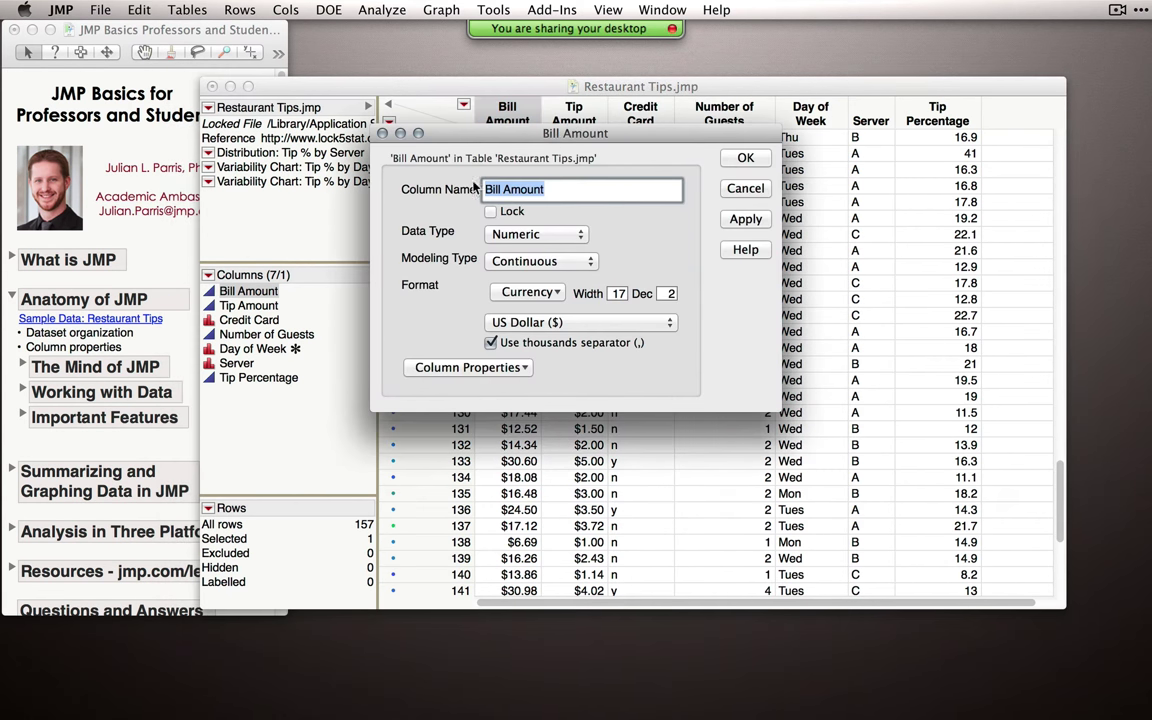
left_click_drag(458, 133, 406, 141)
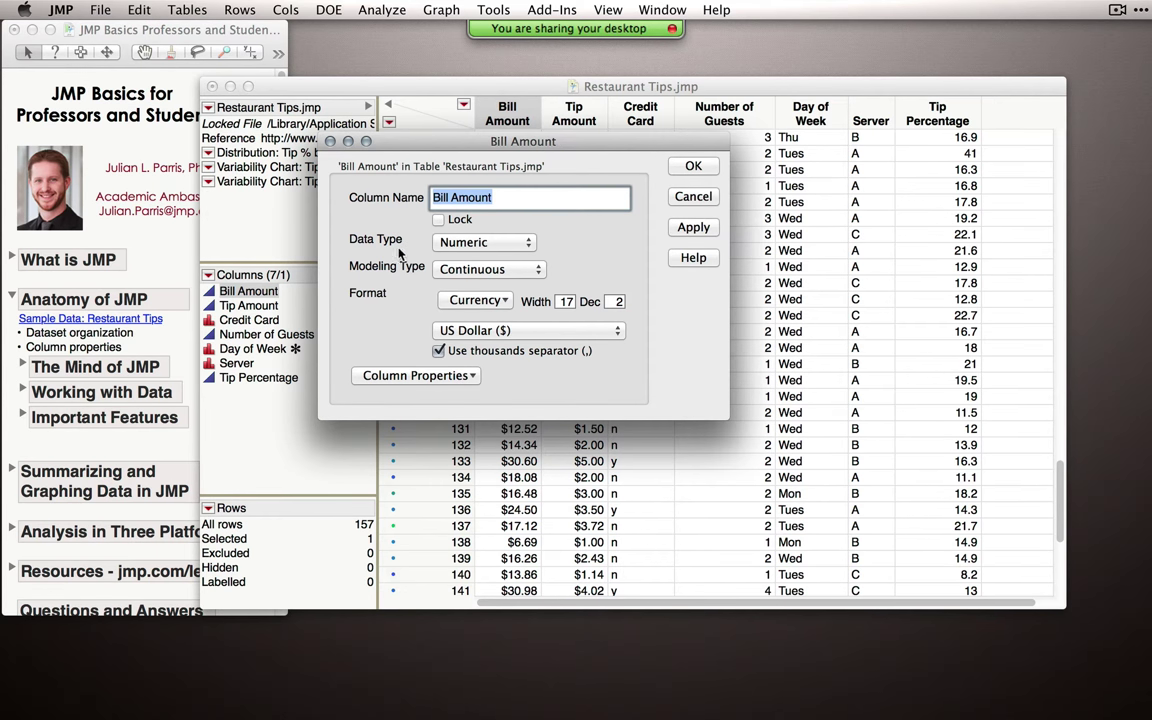
Step: Expand The Mind of JMP in the outline and look over the available analysis platforms without launching one
left_click(165, 316)
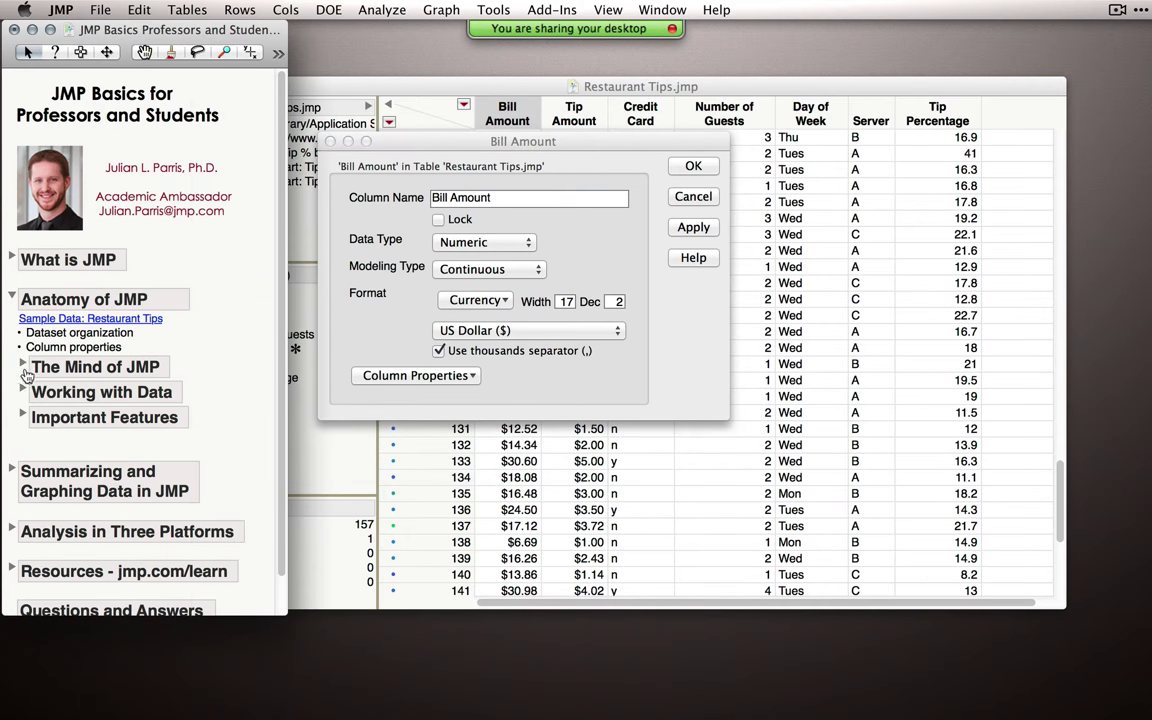
left_click(24, 368)
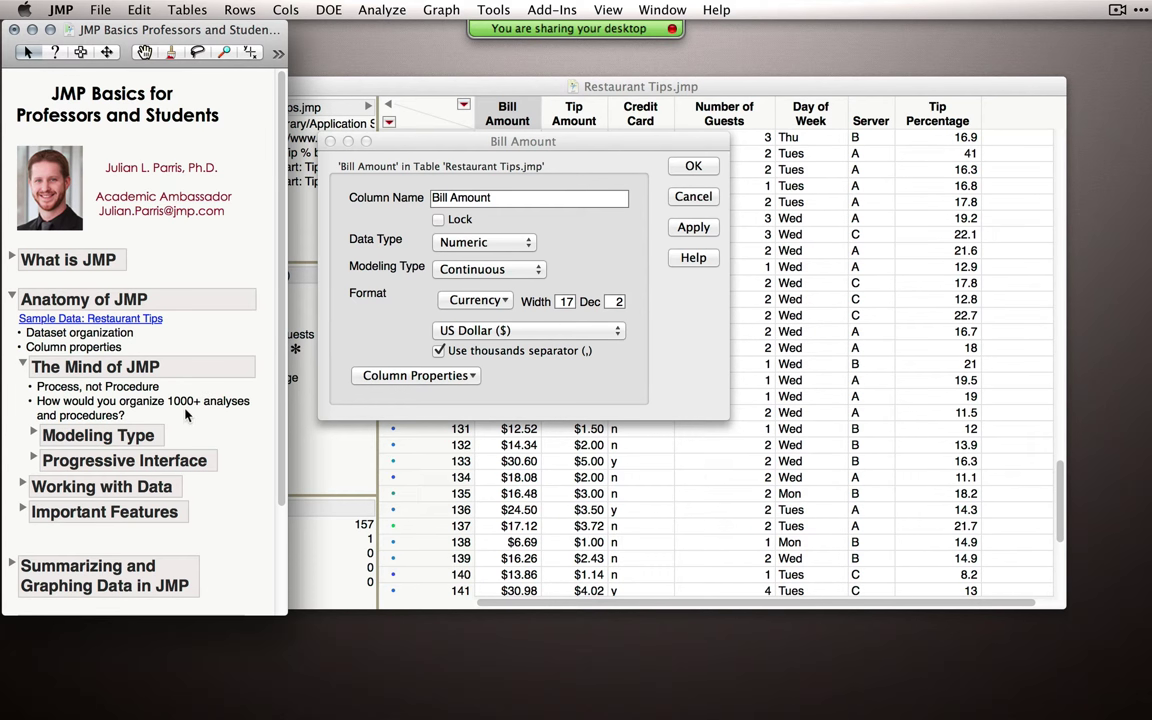
left_click(379, 9)
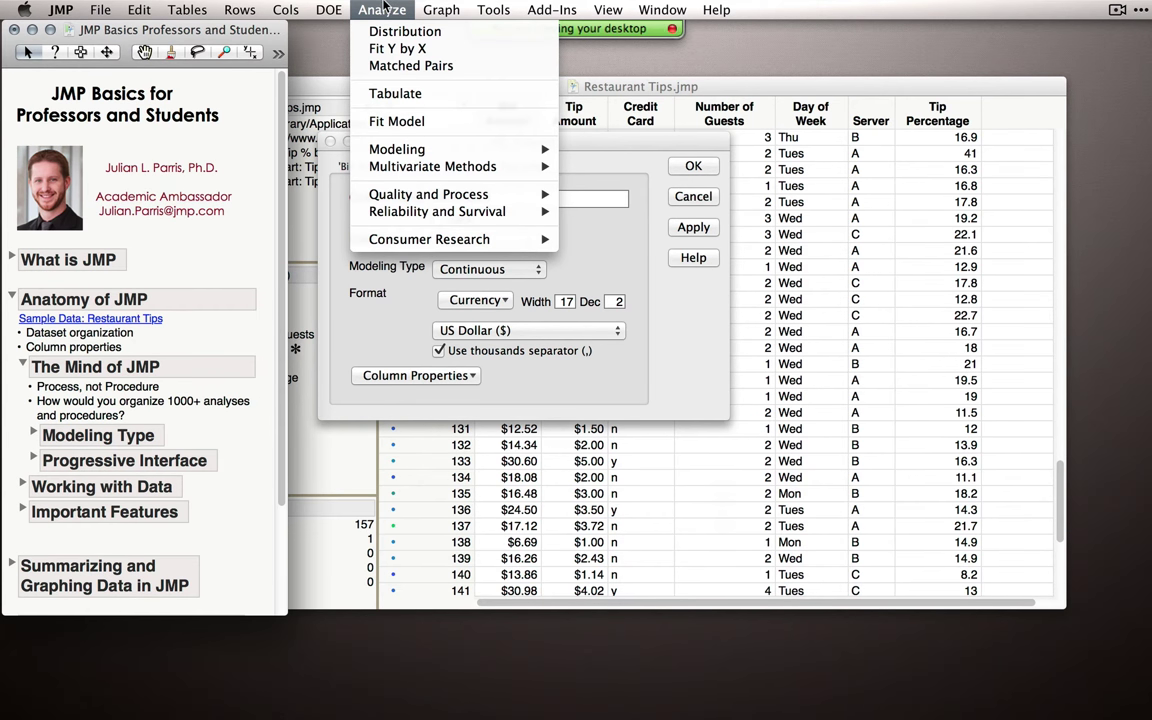
mouse_move(360, 148)
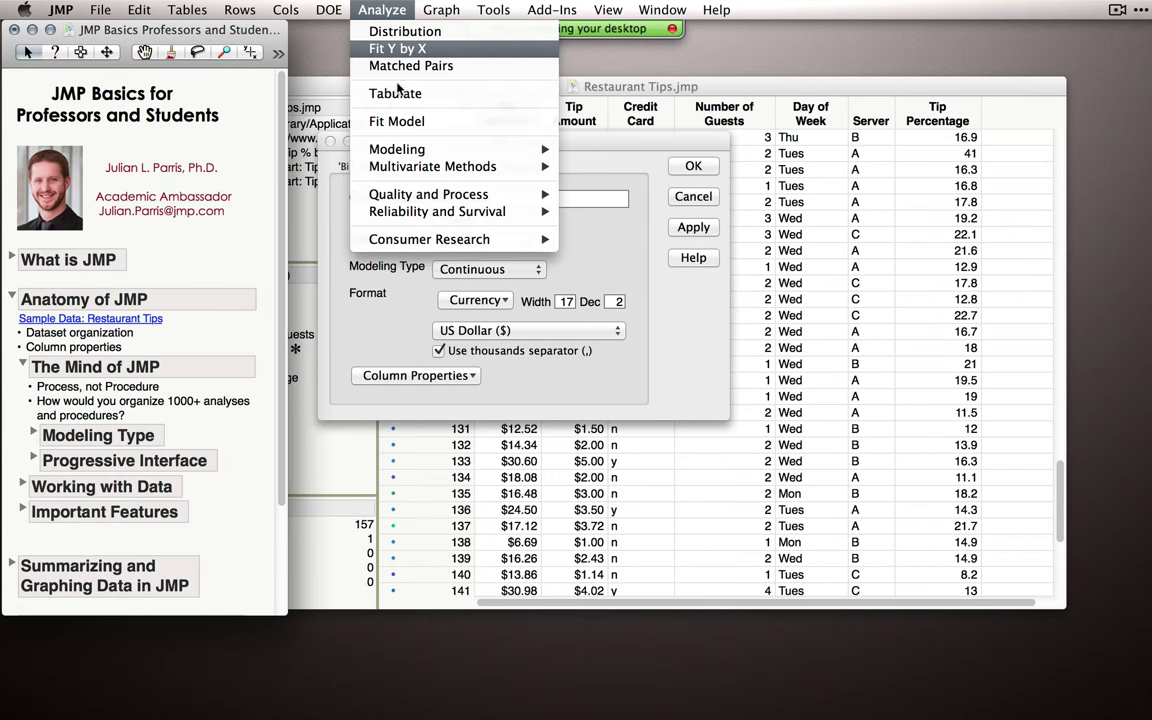
left_click(619, 294)
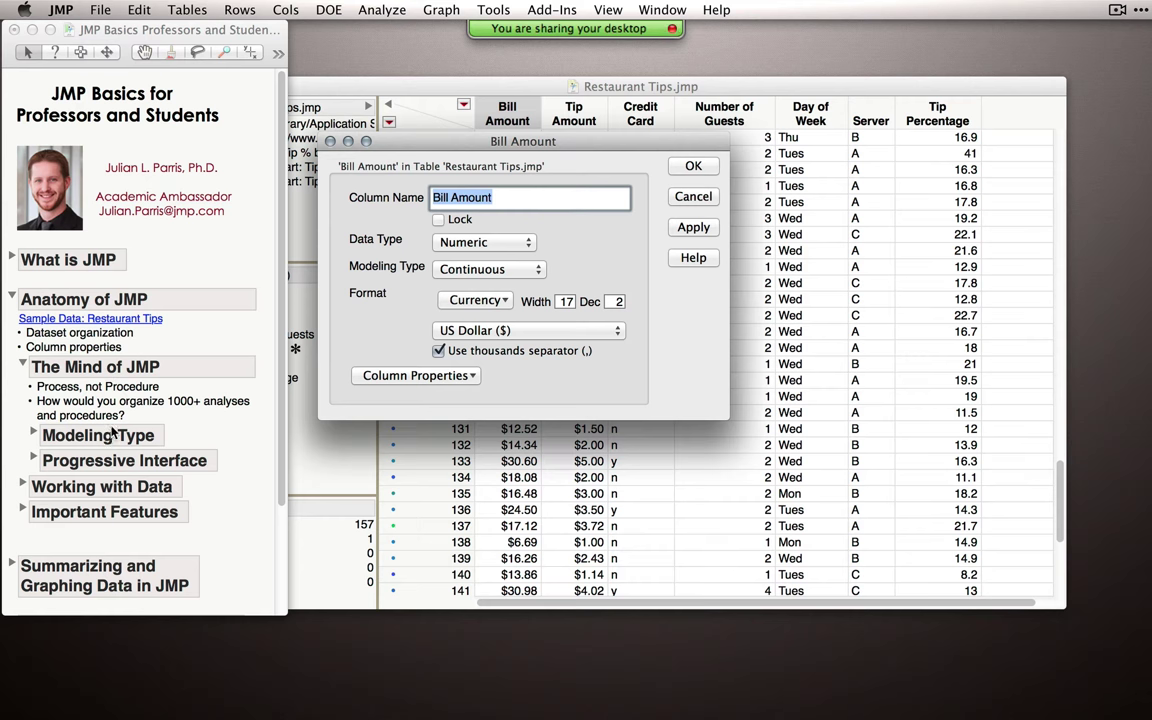
Step: Expand the Modeling Type section of the outline and close the Bill Amount Column Info without changes
left_click(46, 436)
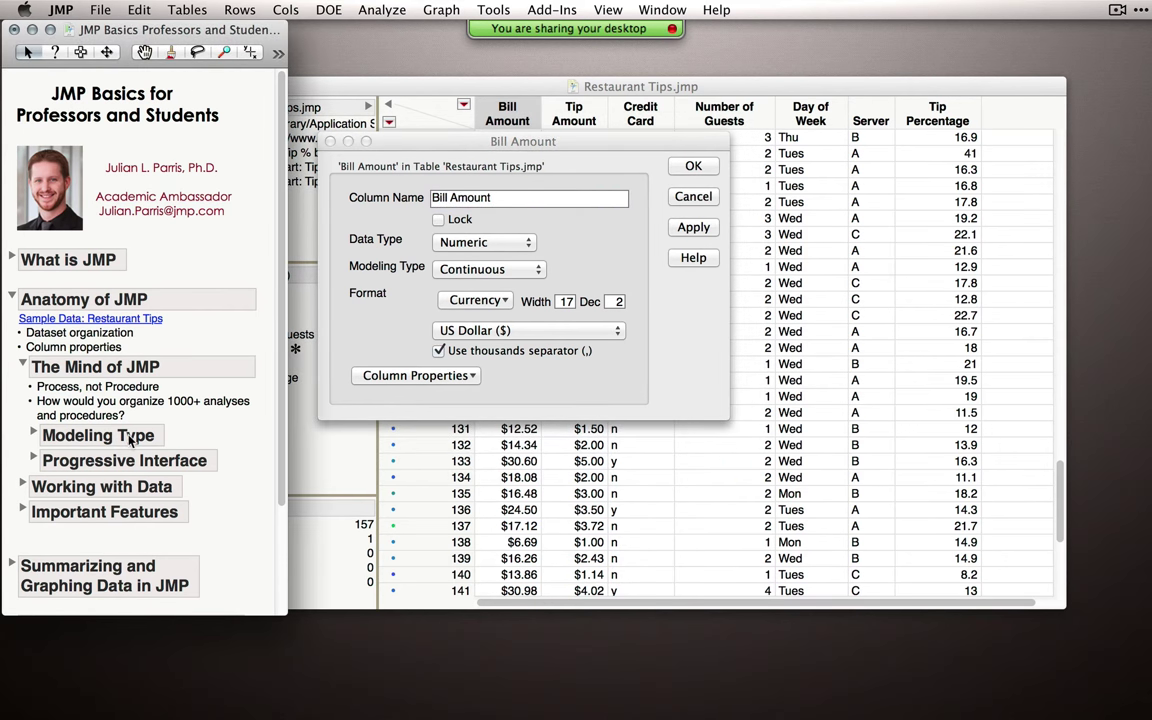
left_click(34, 435)
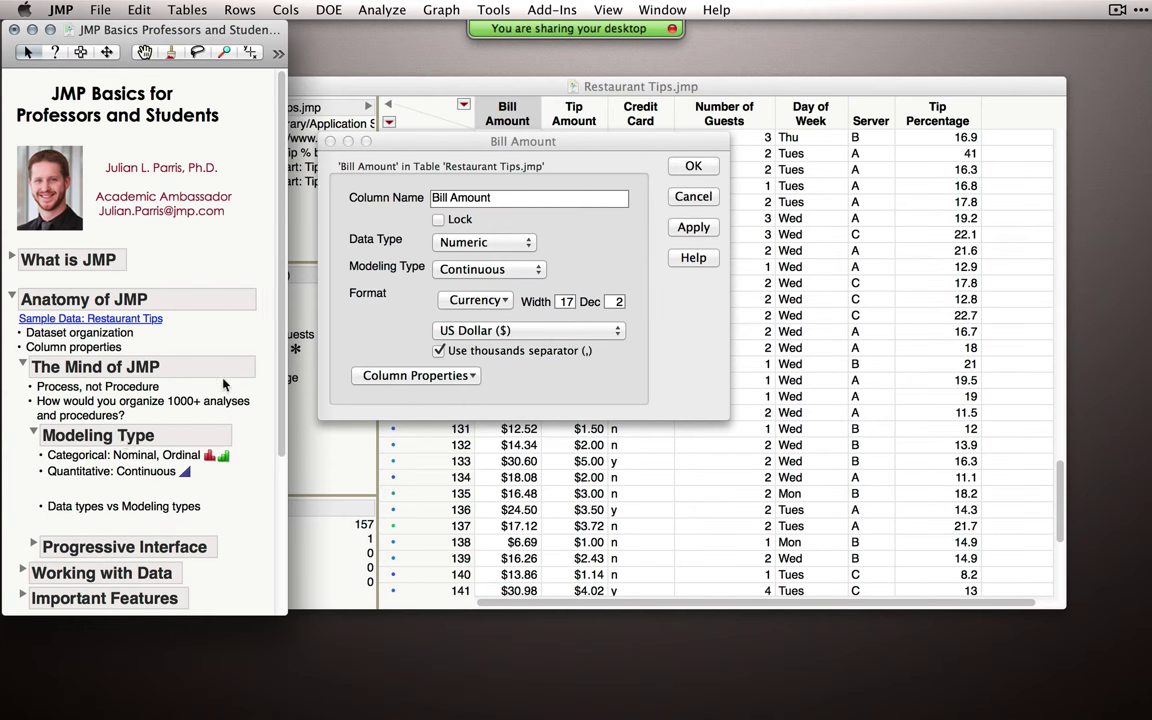
left_click(489, 140)
left_click(692, 196)
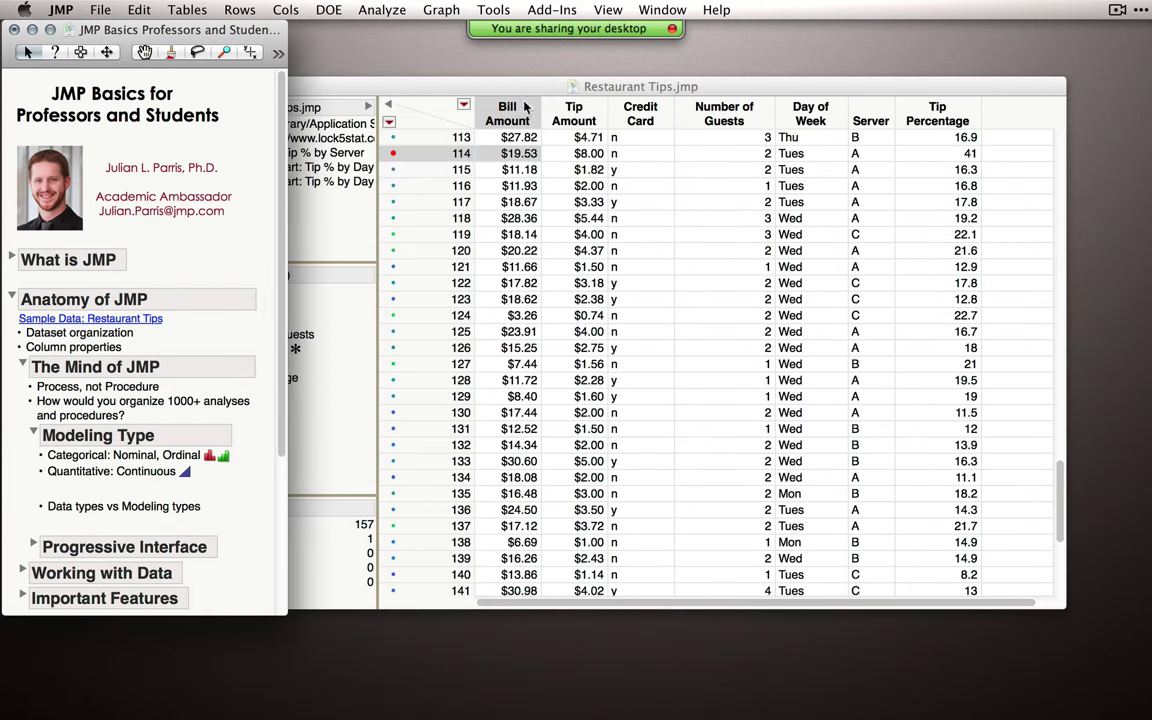
Step: Move the Restaurant Tips table clear of the outline and highlight the Tip Amount, Bill Amount and Credit Card columns in turn
left_click(524, 107)
left_click_drag(430, 80, 514, 75)
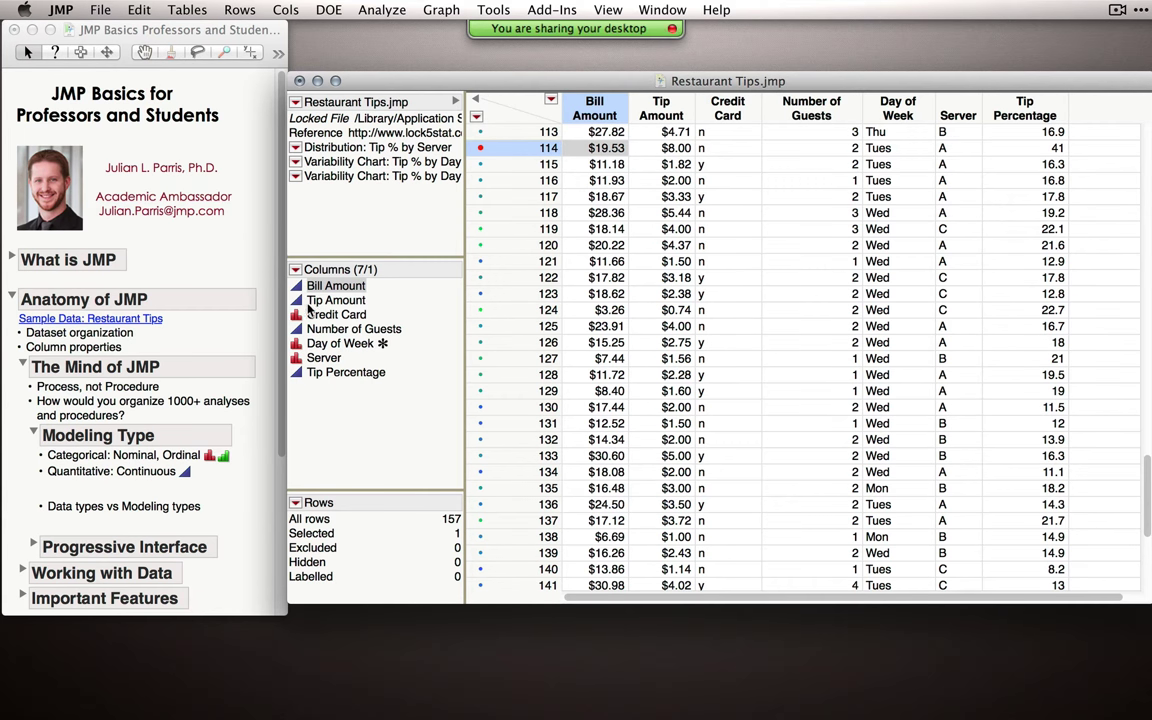
left_click(345, 300)
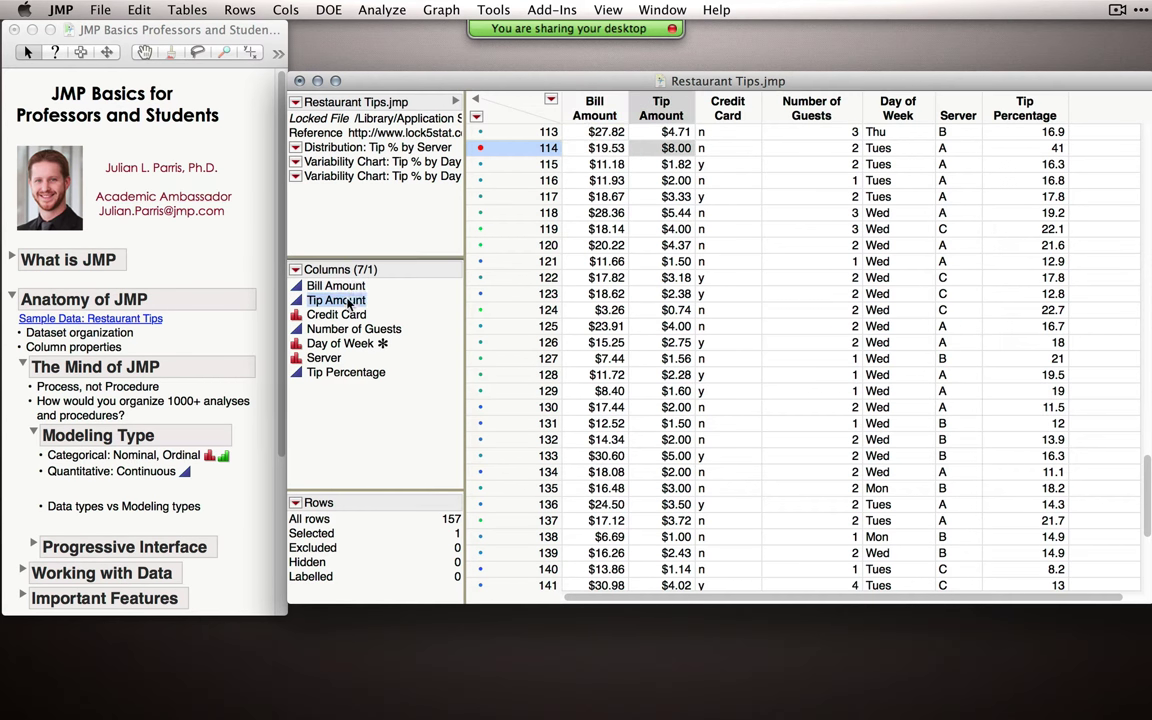
left_click(330, 286)
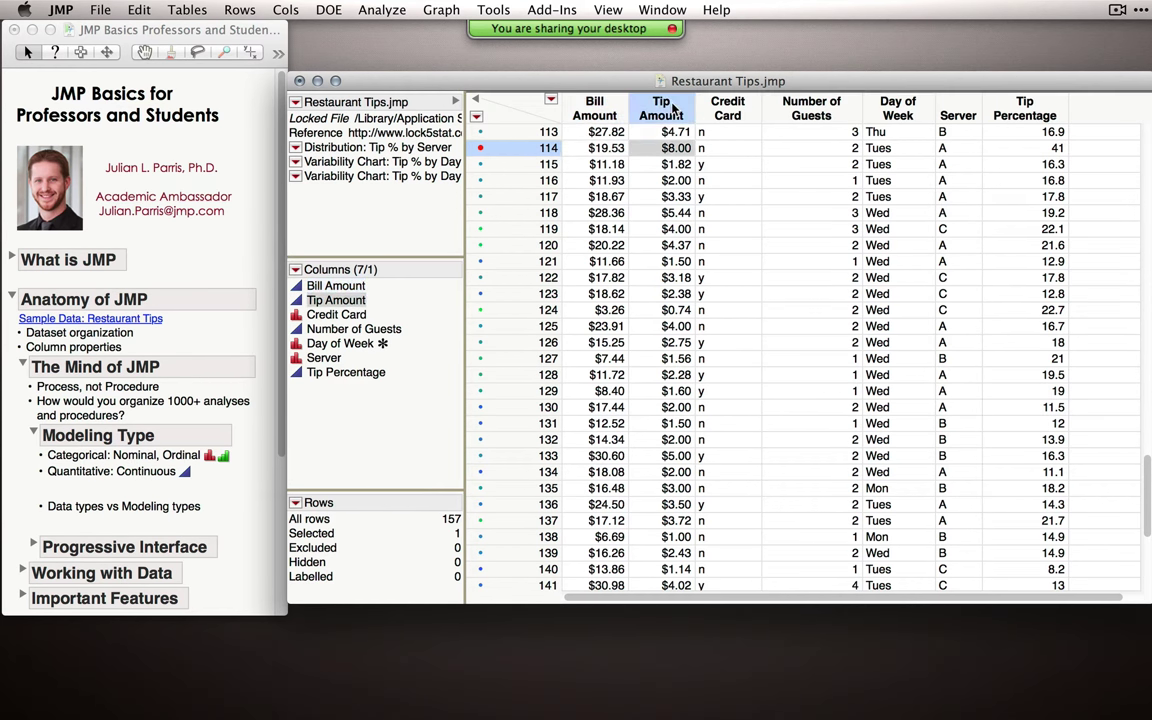
left_click(571, 96)
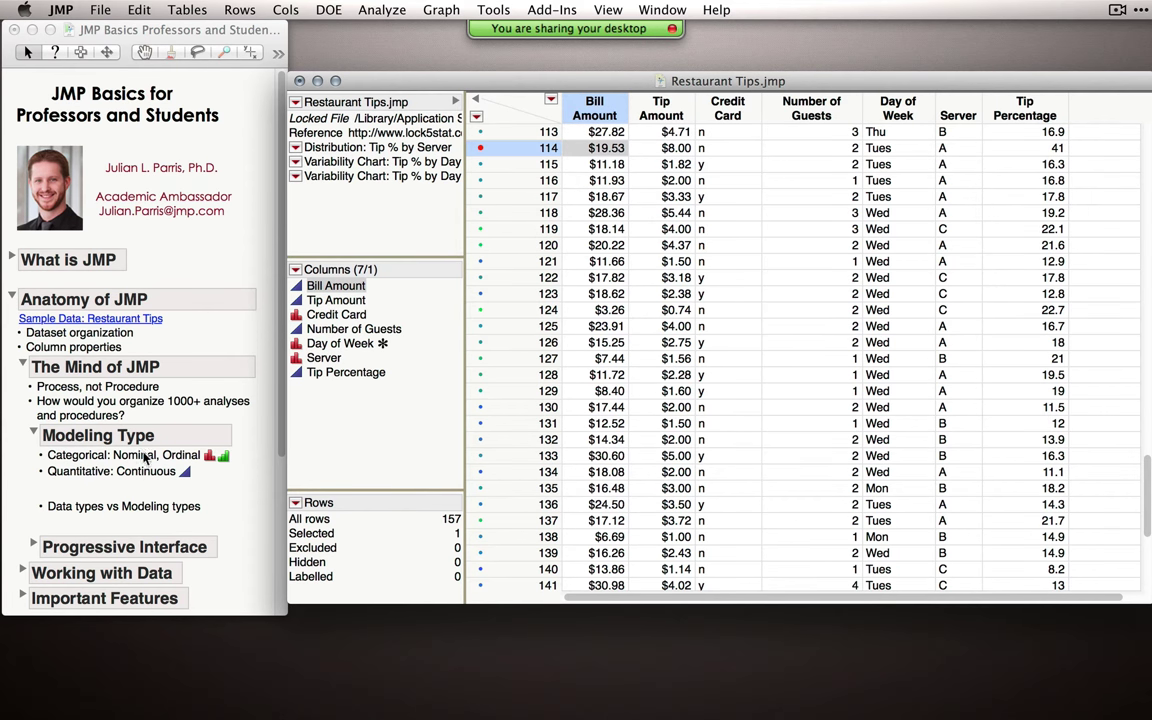
left_click(355, 315)
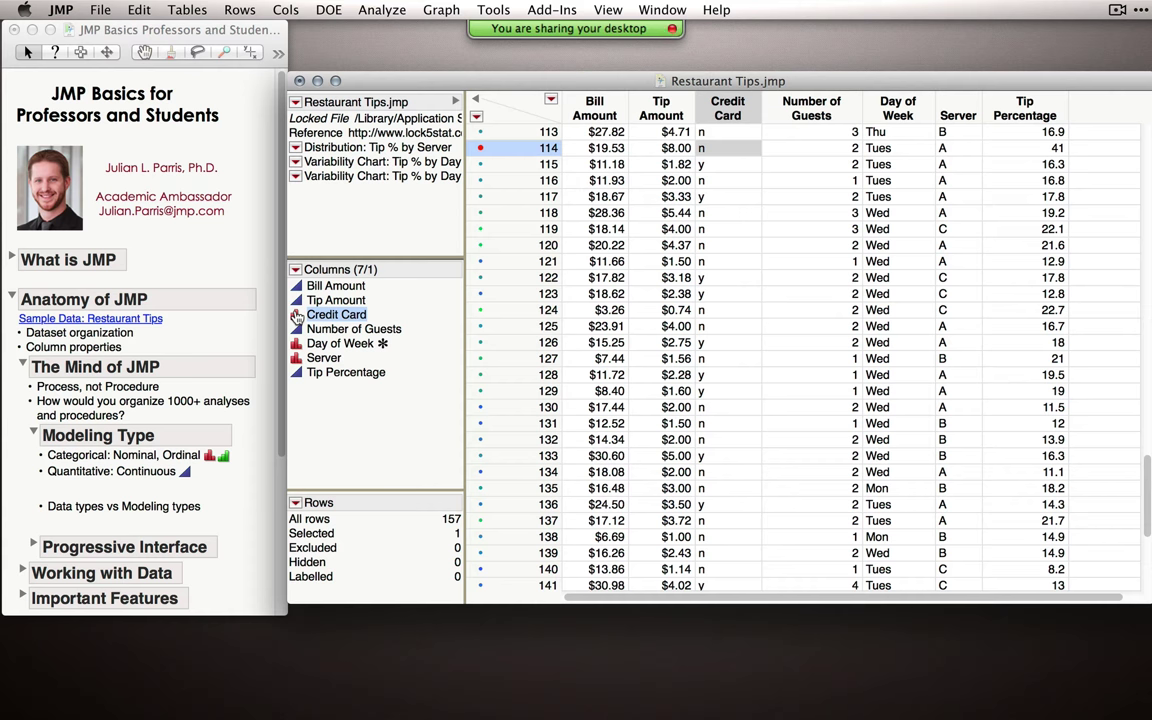
Step: Collapse the Modeling Type section of the outline and expand Progressive Interface
left_click(34, 436)
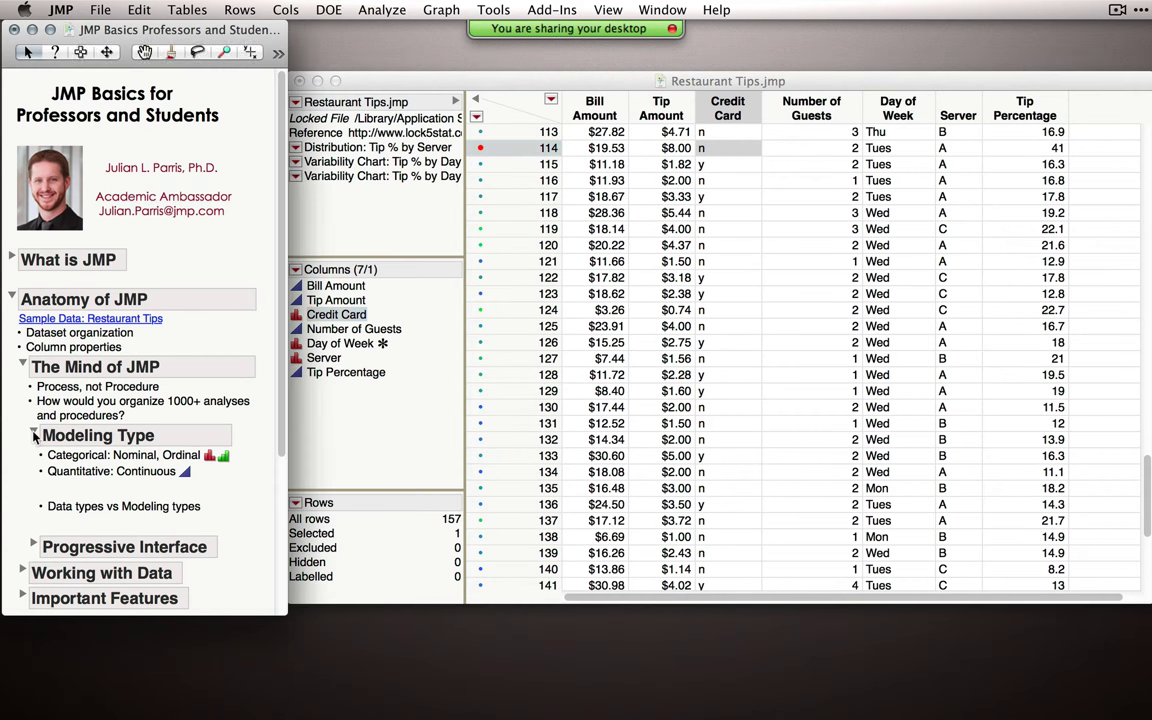
left_click(34, 436)
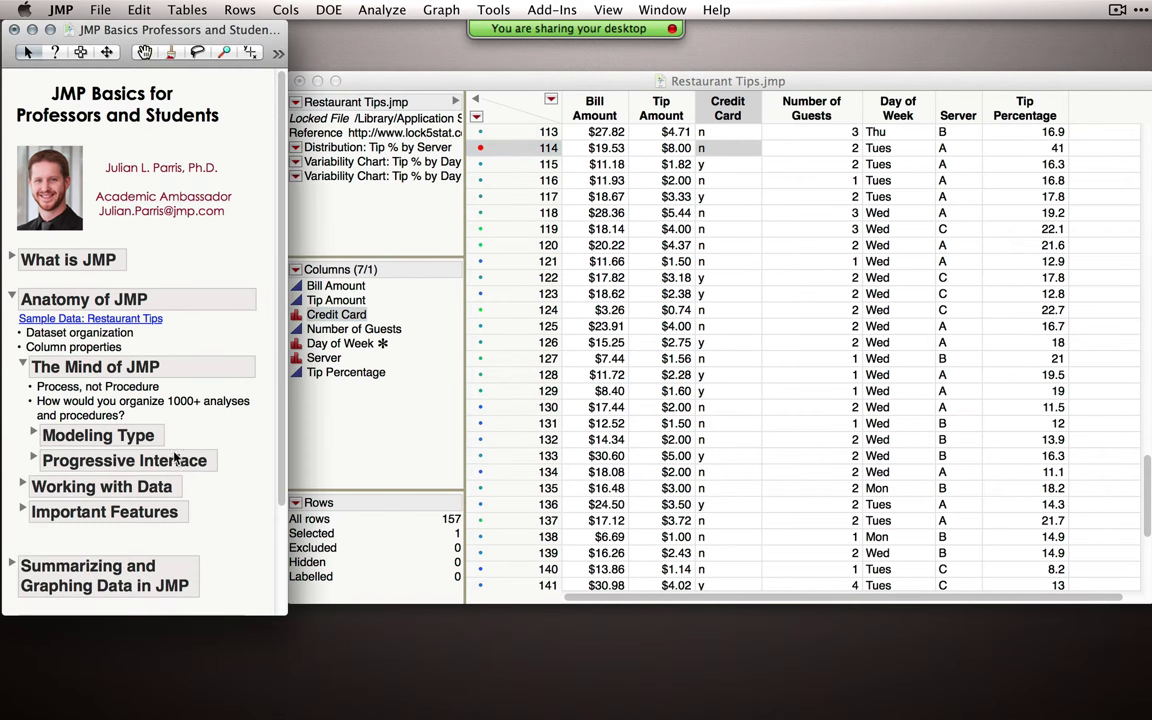
left_click(34, 460)
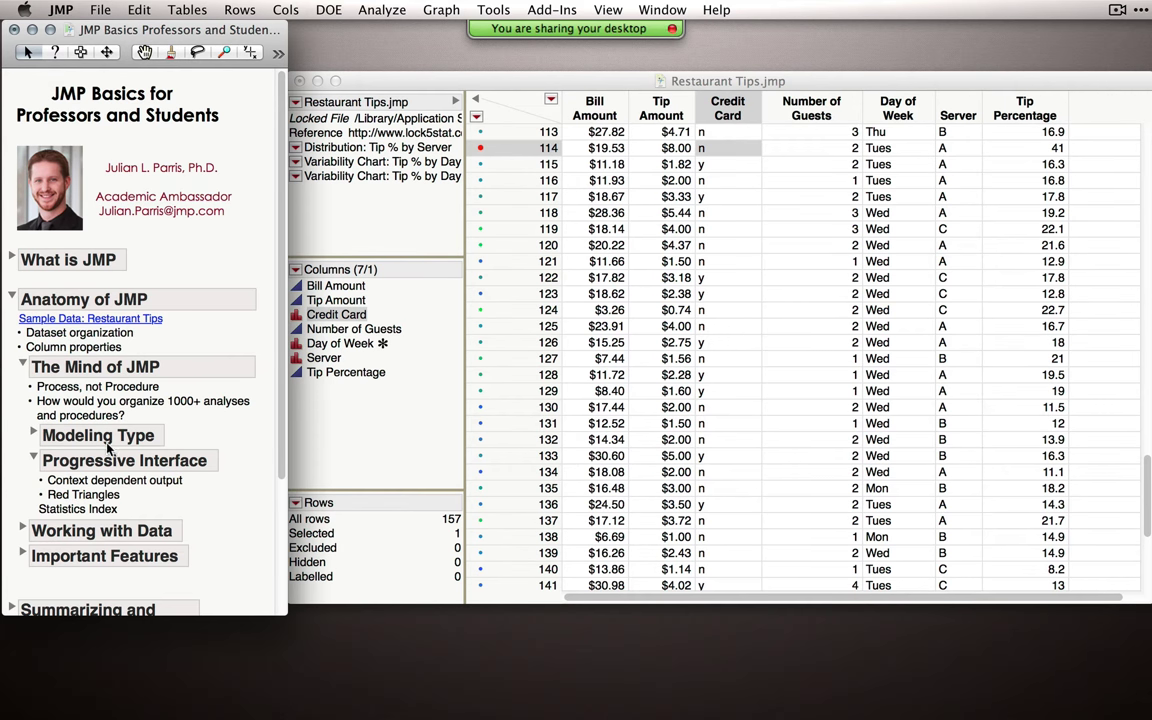
Step: Run a Distribution analysis of the Restaurant Tips data with Bill Amount through Day of Week as the Y columns
left_click(392, 81)
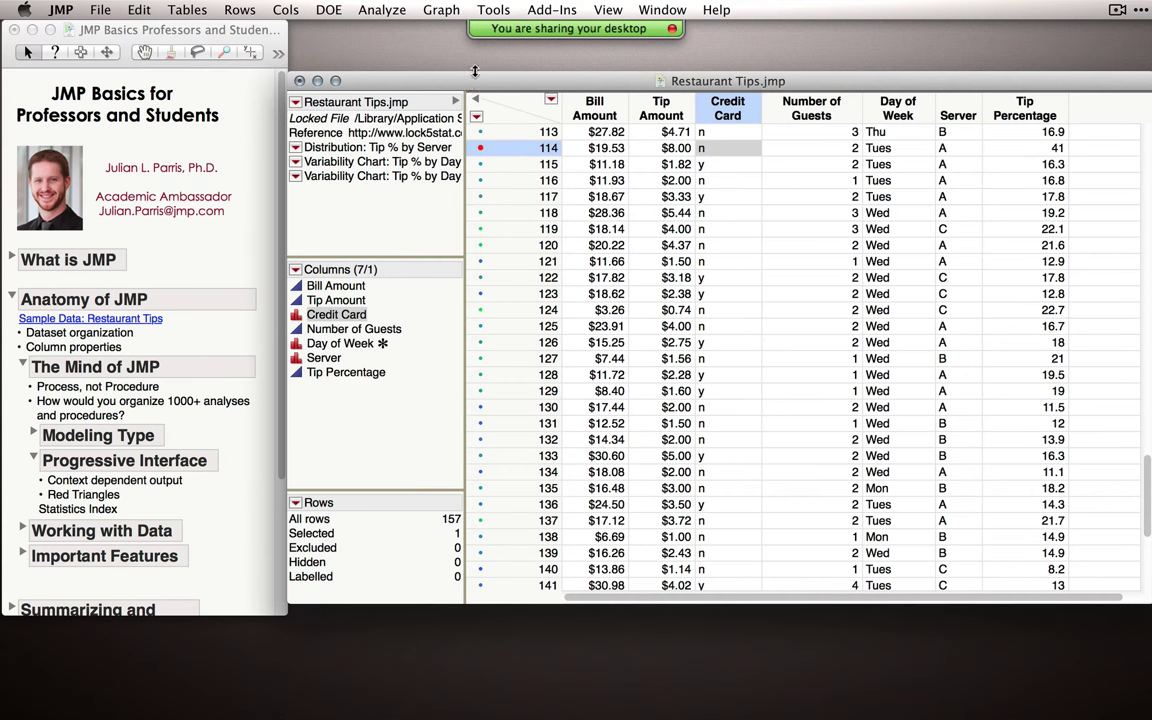
left_click(379, 9)
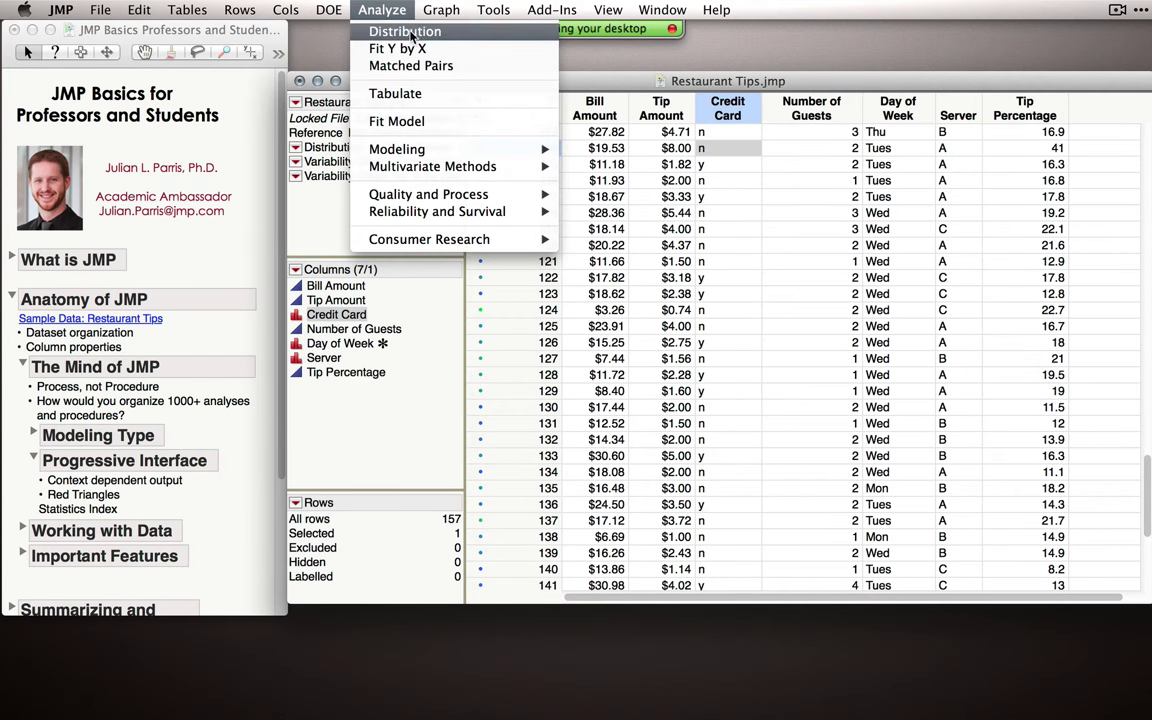
left_click(405, 33)
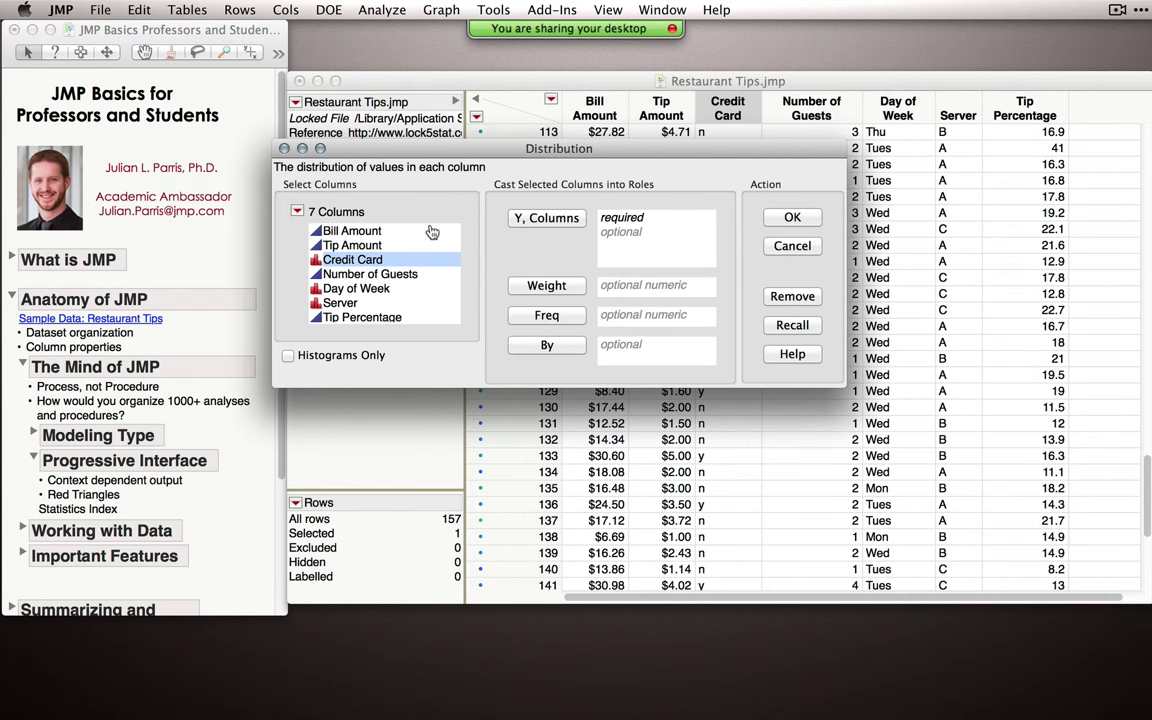
left_click_drag(431, 232, 392, 289)
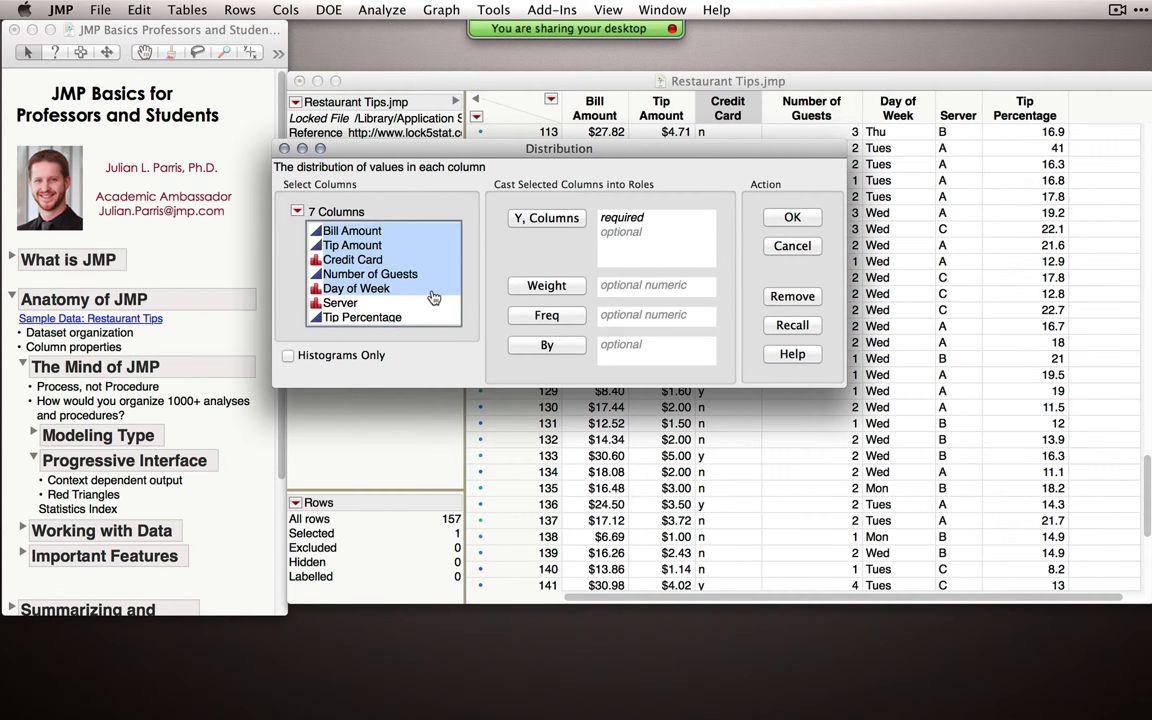
left_click(576, 228)
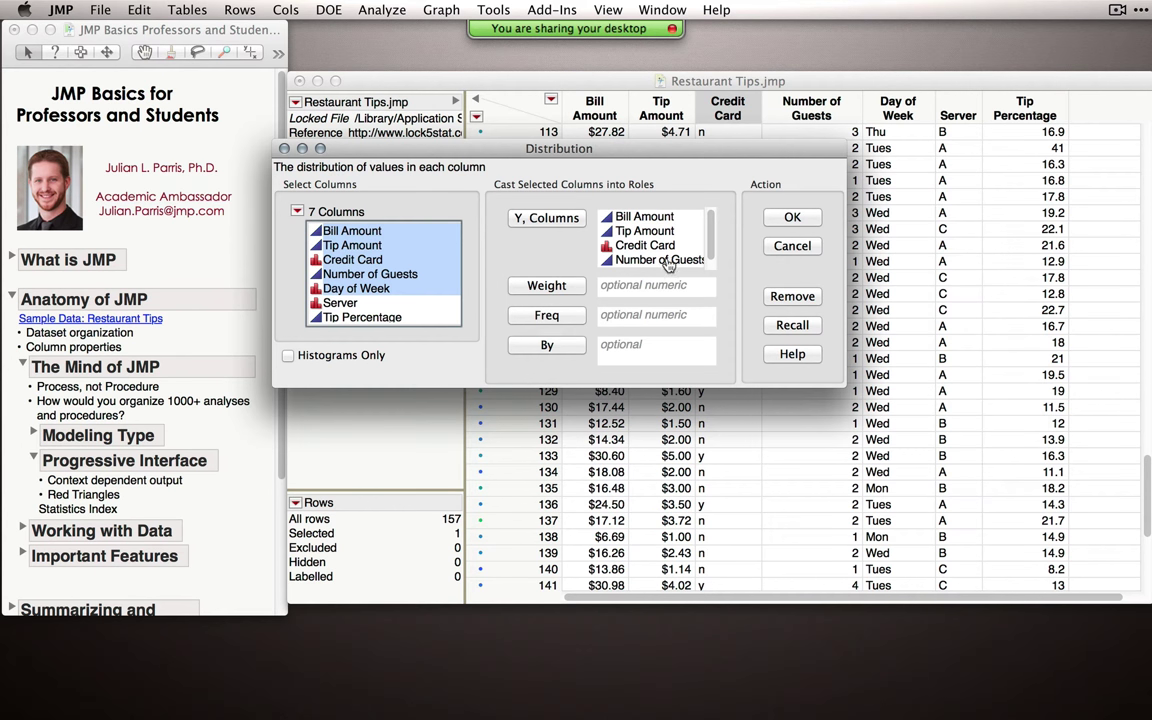
left_click(808, 222)
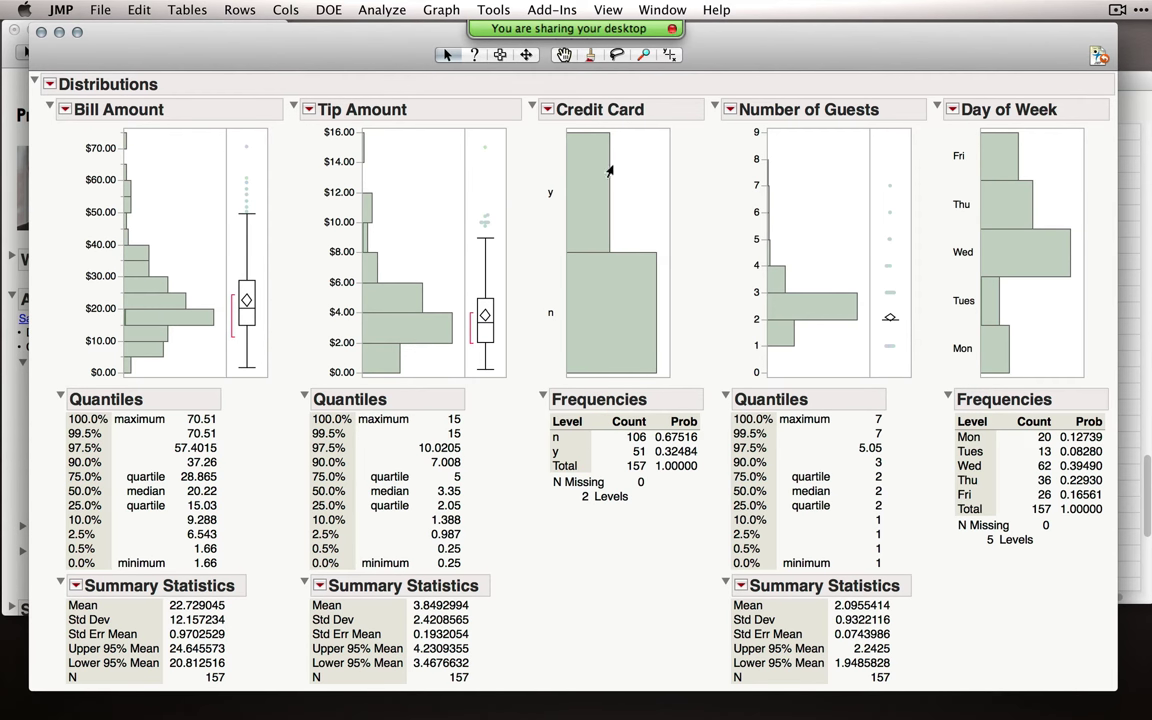
Step: Highlight the Credit Card y and n bars alternately across the linked histograms, and select the Tip Amount bars above $4.00
left_click(586, 190)
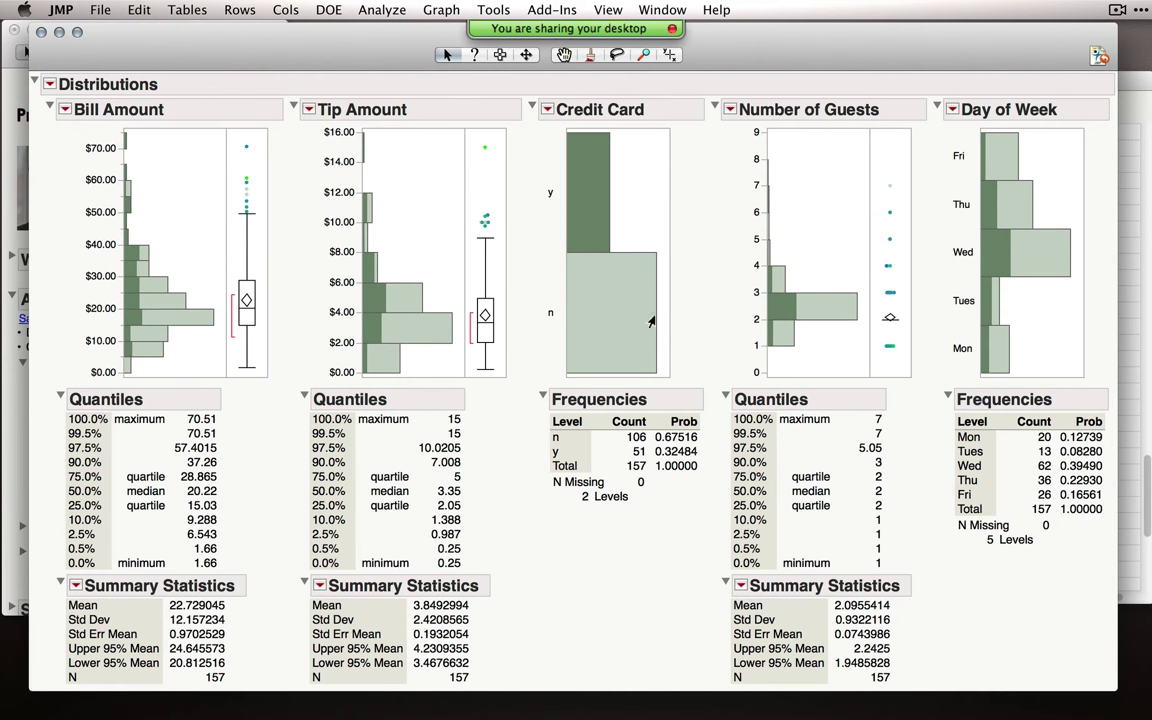
left_click(583, 285)
left_click(598, 215)
left_click(609, 296)
left_click(586, 182)
left_click(579, 322)
mouse_move(408, 145)
left_mouse_down()
mouse_move(362, 258)
mouse_move(356, 318)
left_mouse_up()
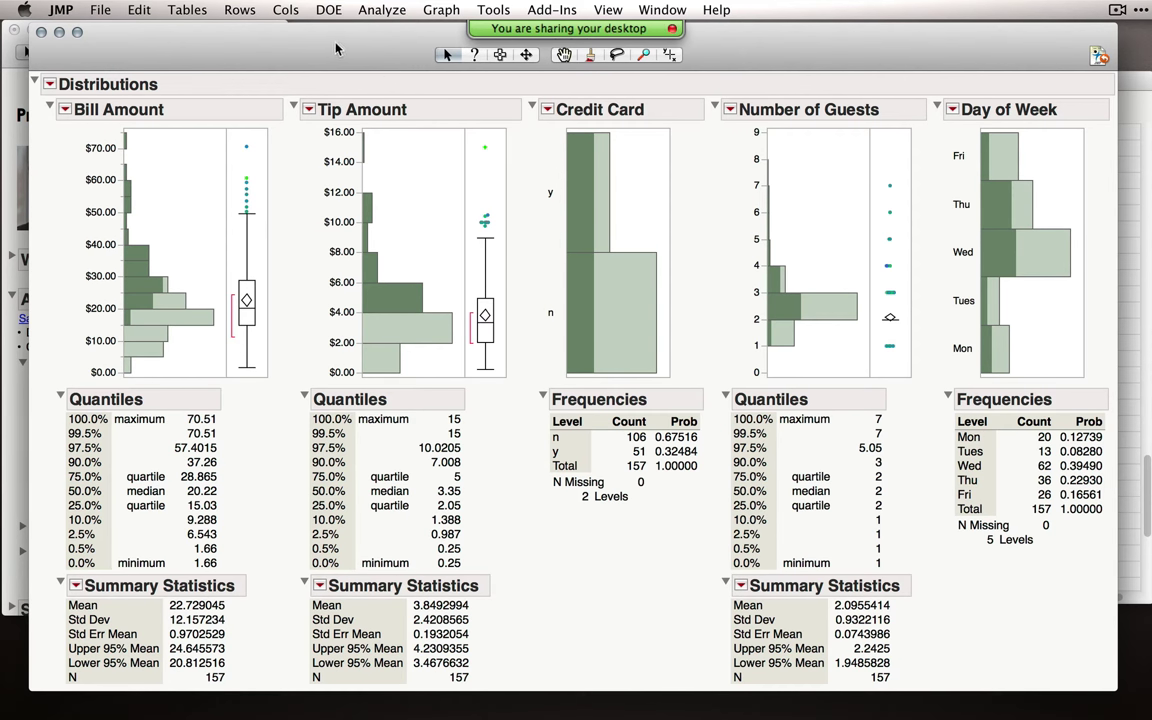
Step: Highlight the Credit Card y bar across the linked histograms and review the Progressive Interface section of the outline
left_click_drag(336, 48, 352, 45)
left_click(643, 164)
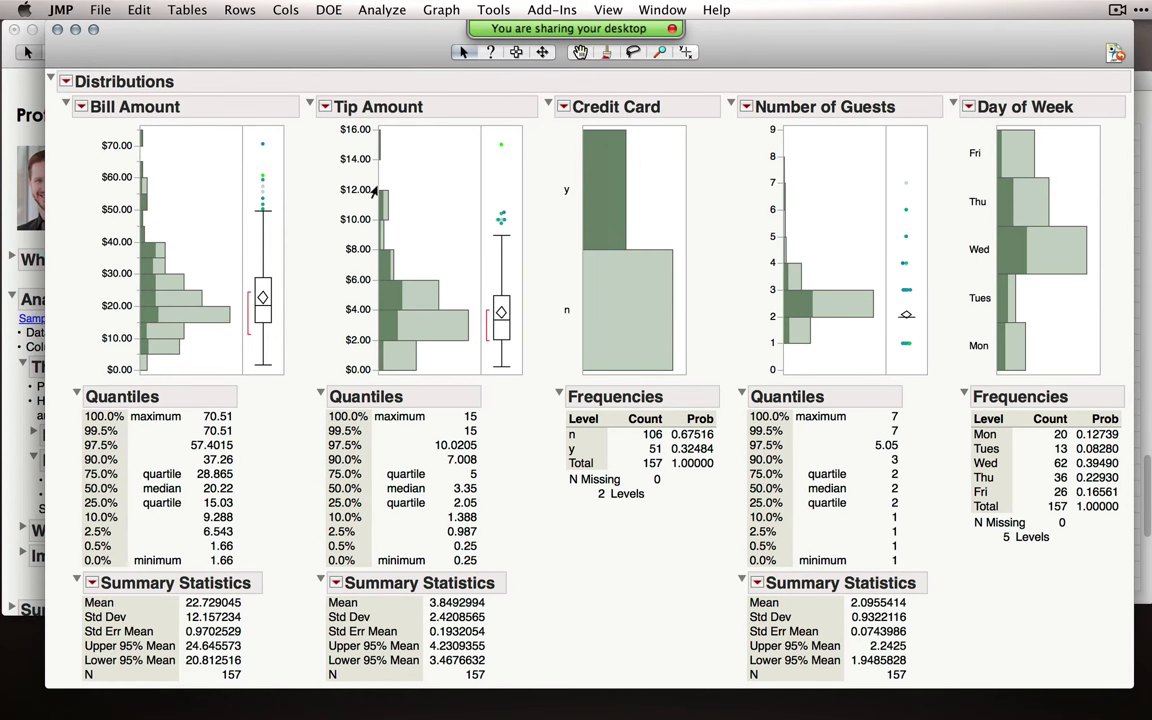
left_click_drag(210, 62, 196, 61)
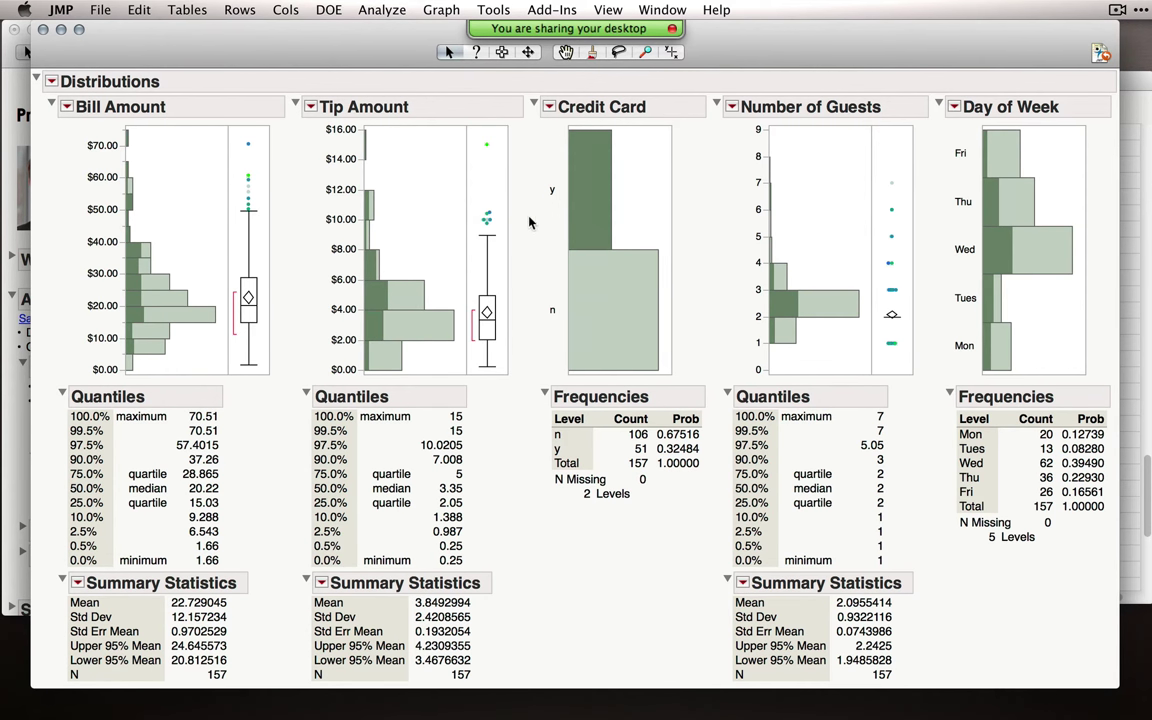
left_click(12, 397)
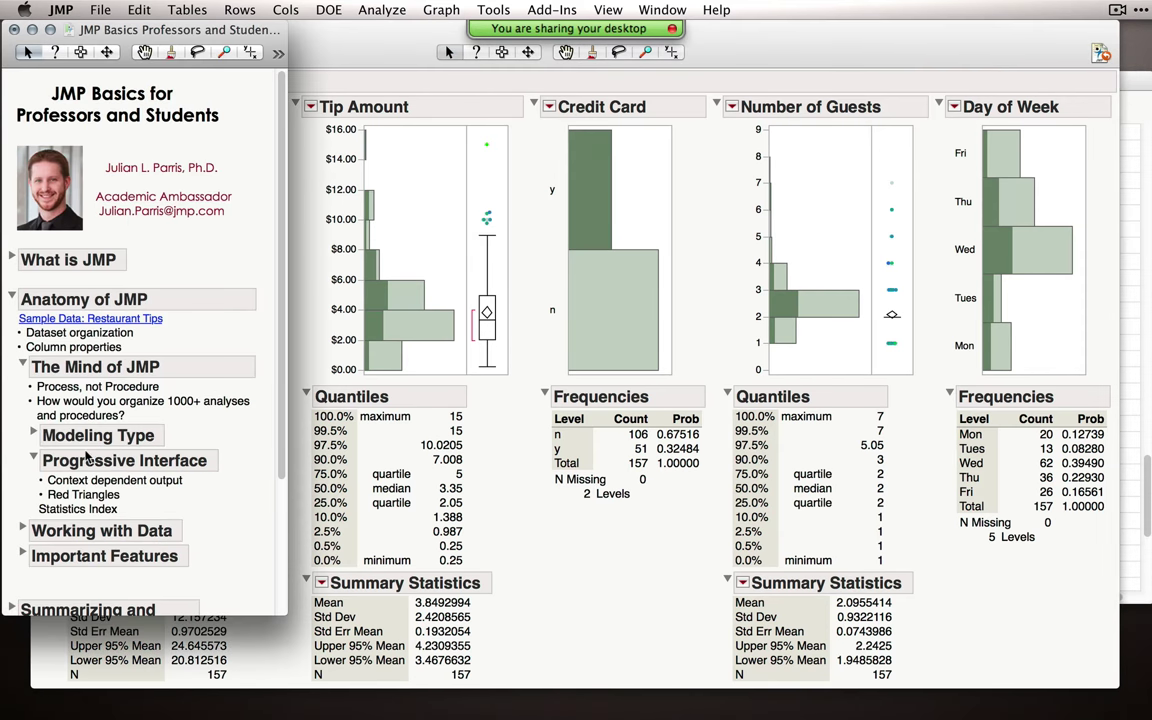
left_click(533, 482)
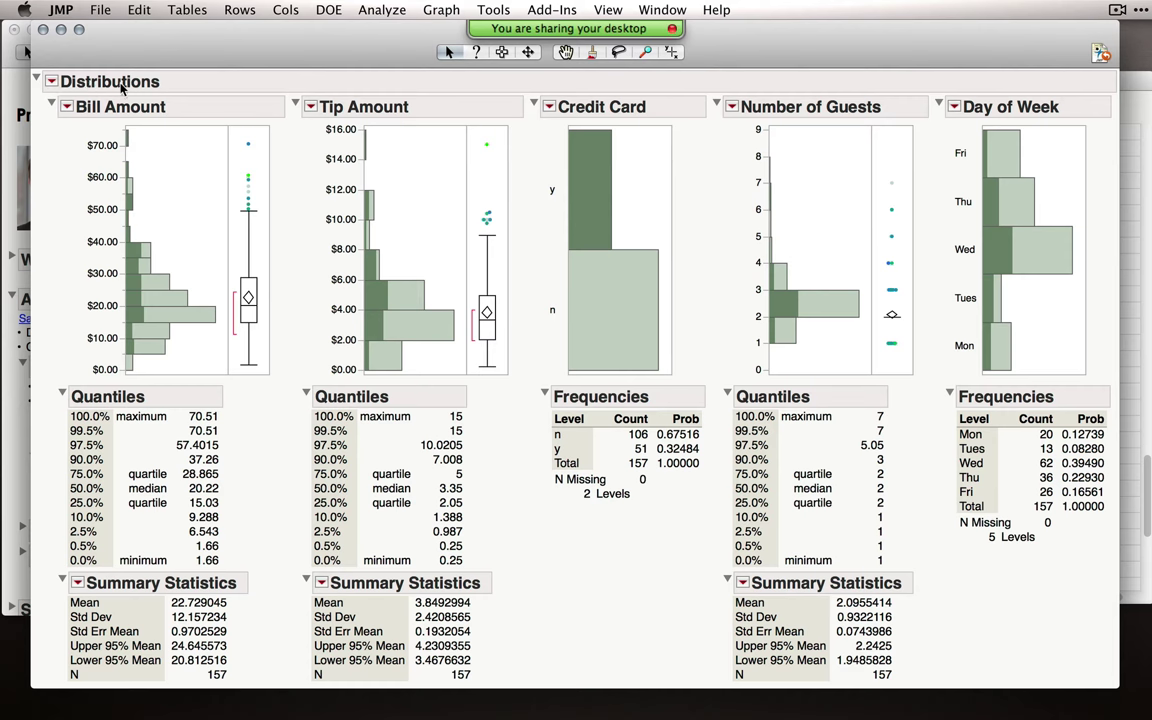
Step: Stack the Distribution results vertically and switch them back to the side-by-side arrangement
left_click(50, 83)
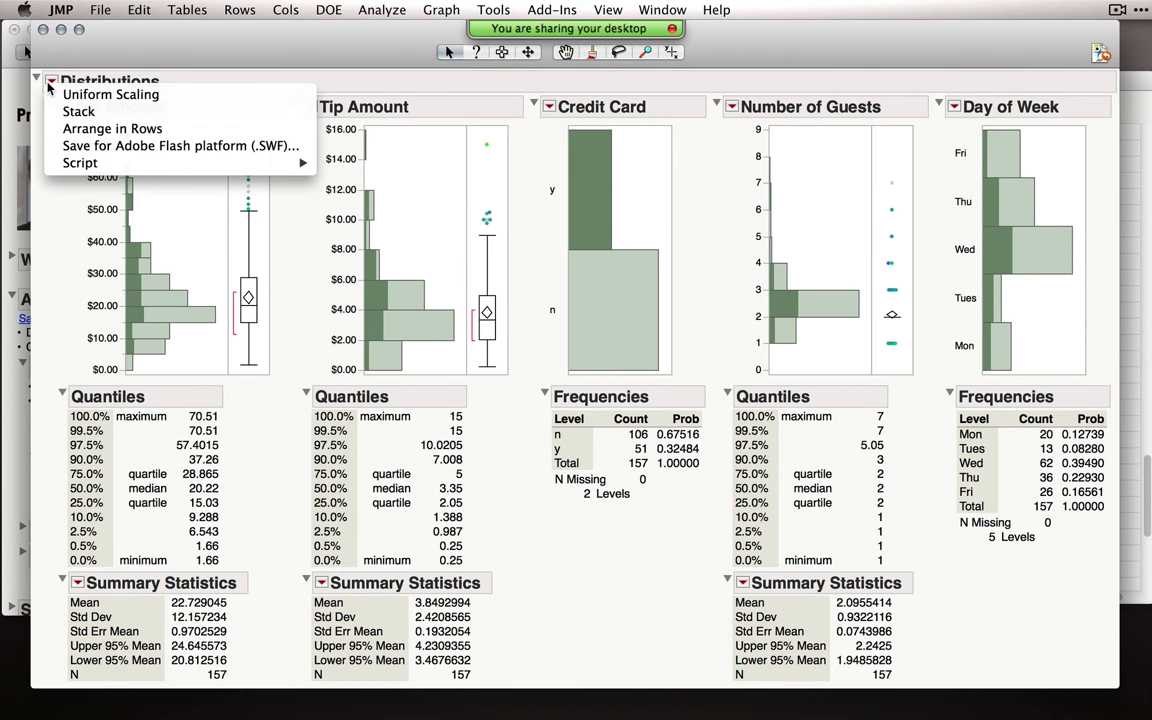
left_click(110, 113)
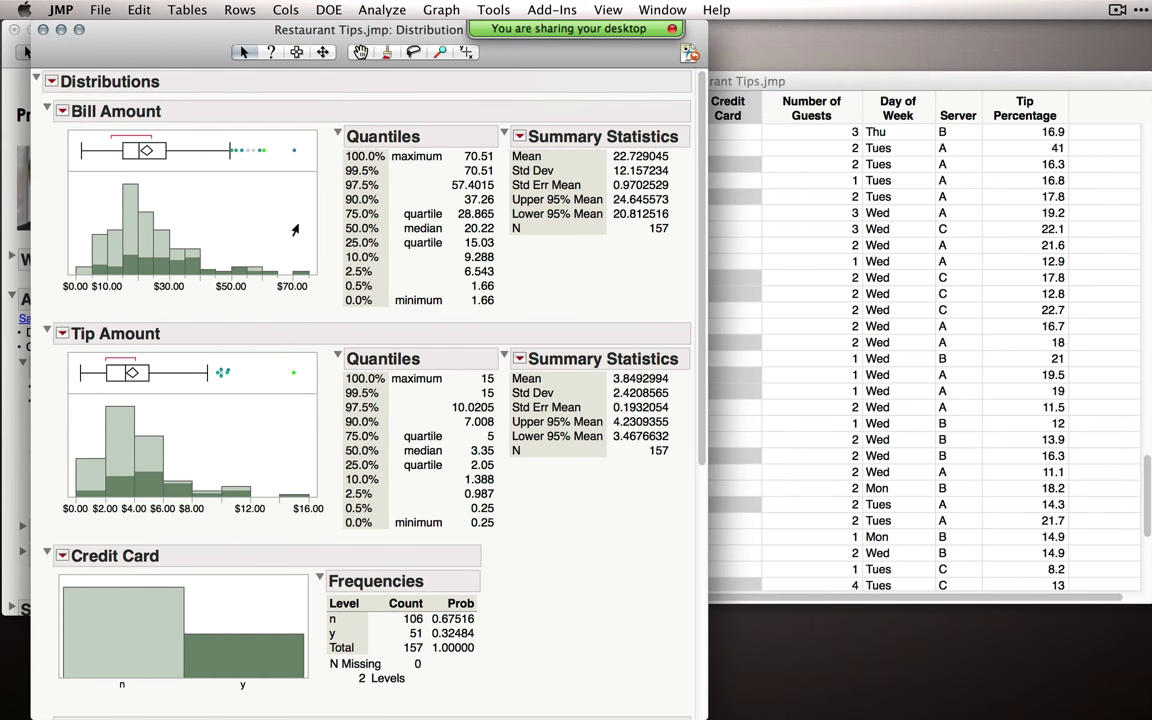
left_click(51, 84)
left_click(70, 110)
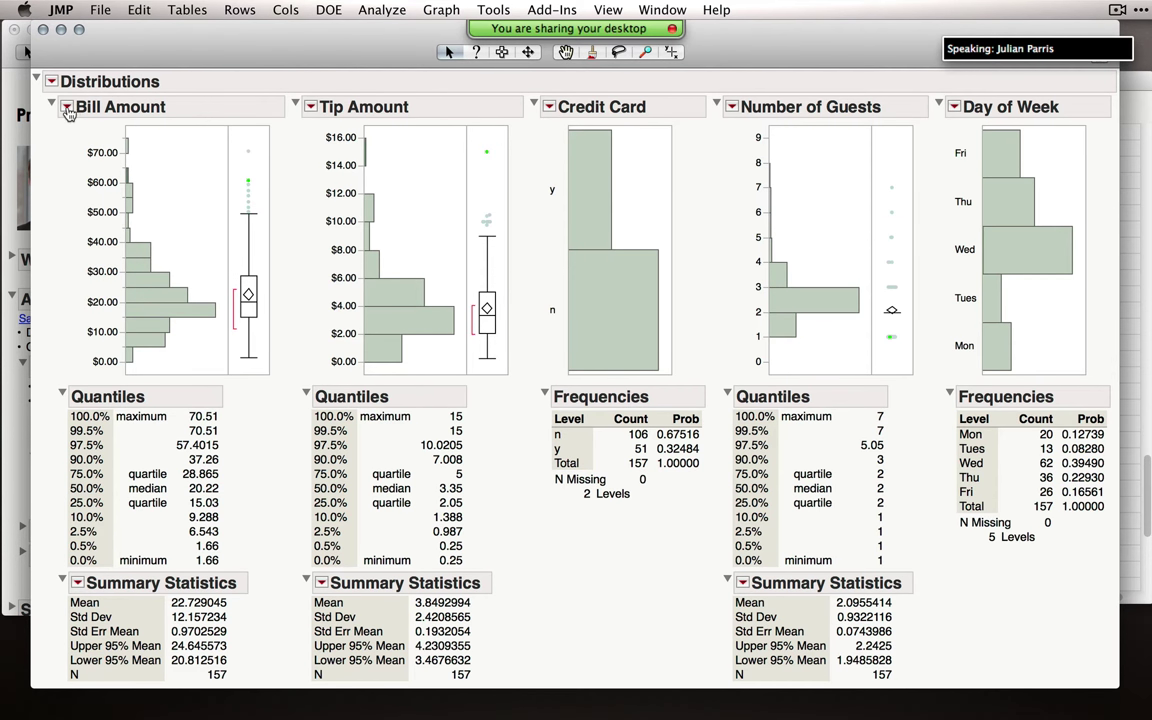
Step: Add a Normal Quantile Plot for Bill Amount and fit a Normal continuous distribution to it
left_click(67, 108)
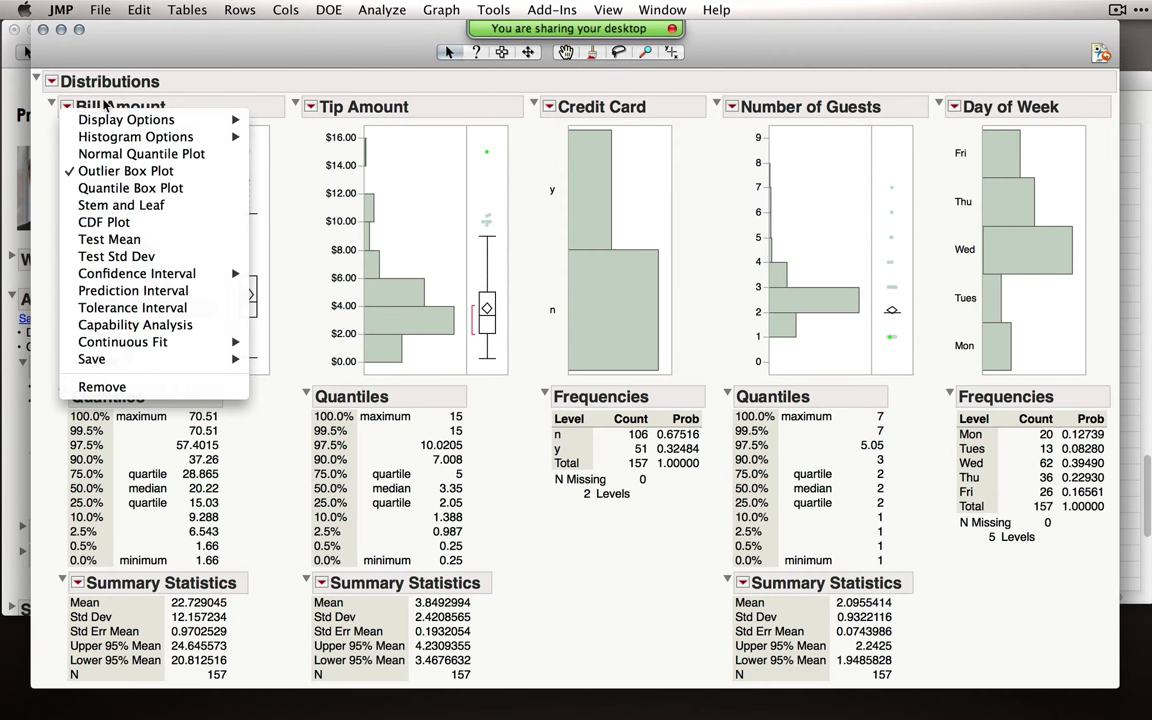
left_click(66, 106)
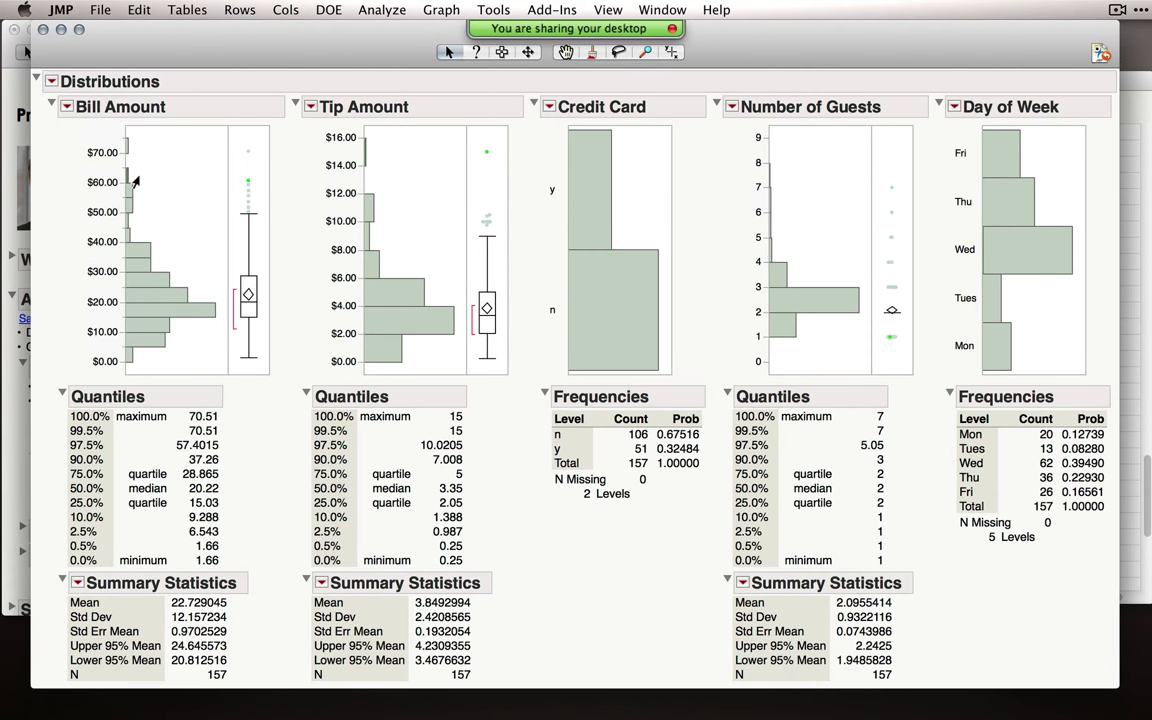
left_click(66, 107)
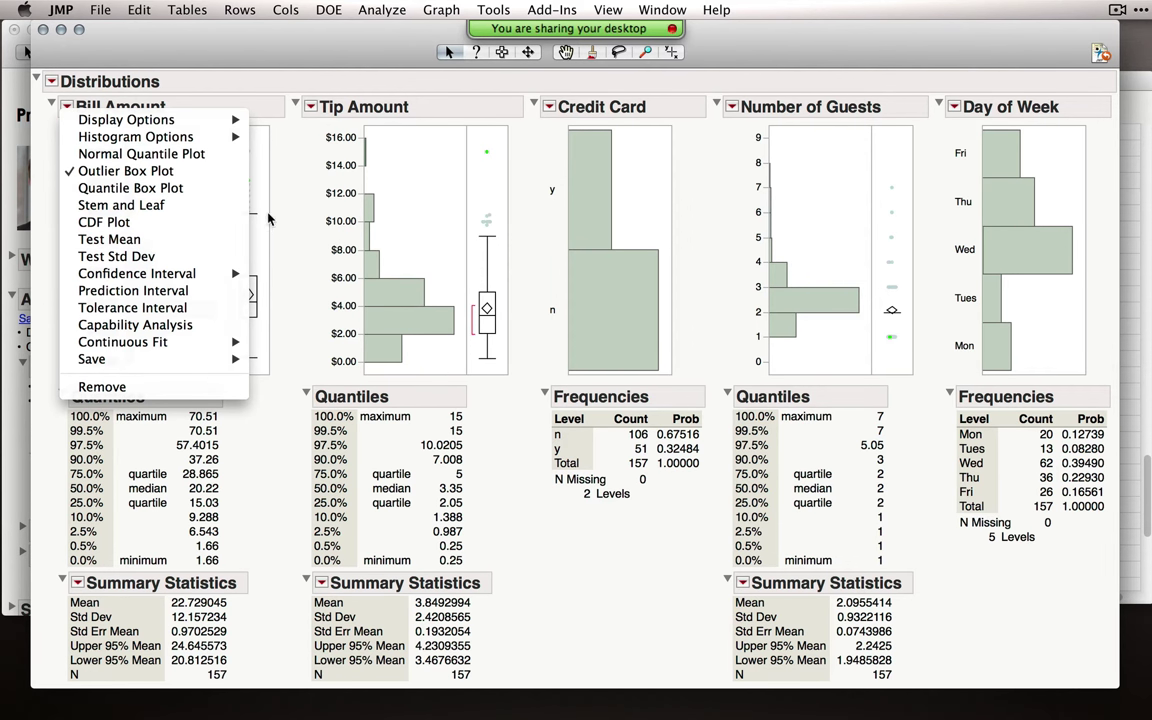
left_click(170, 153)
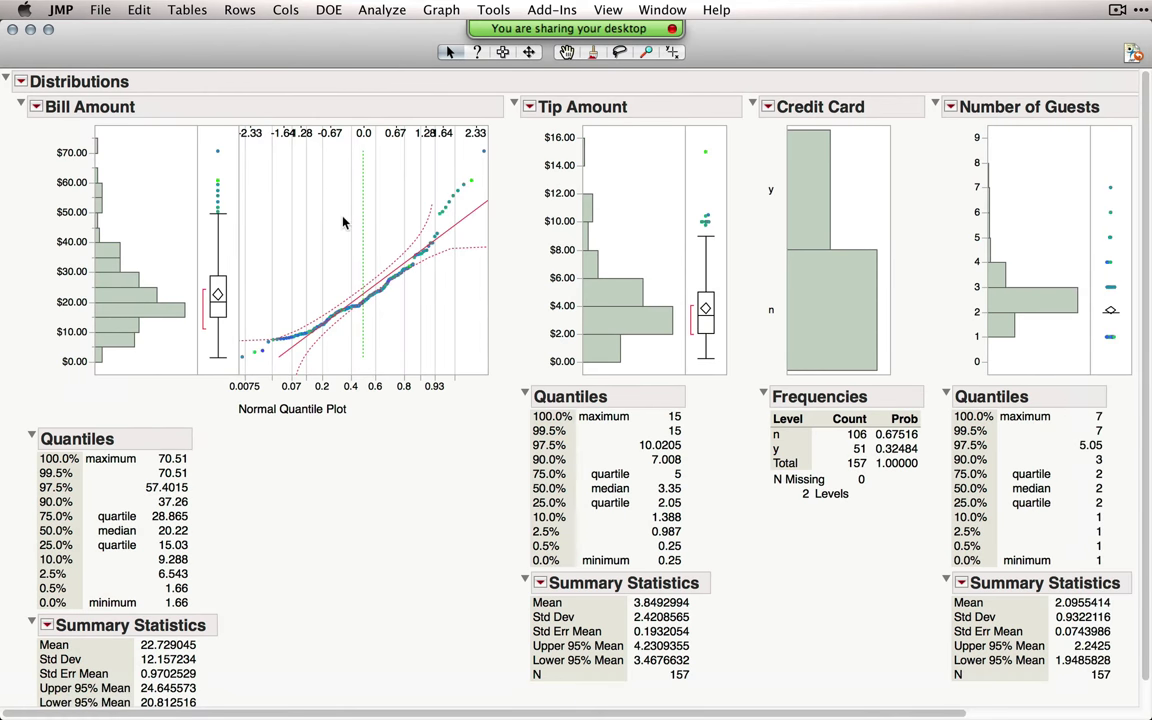
left_click(36, 106)
mouse_move(190, 341)
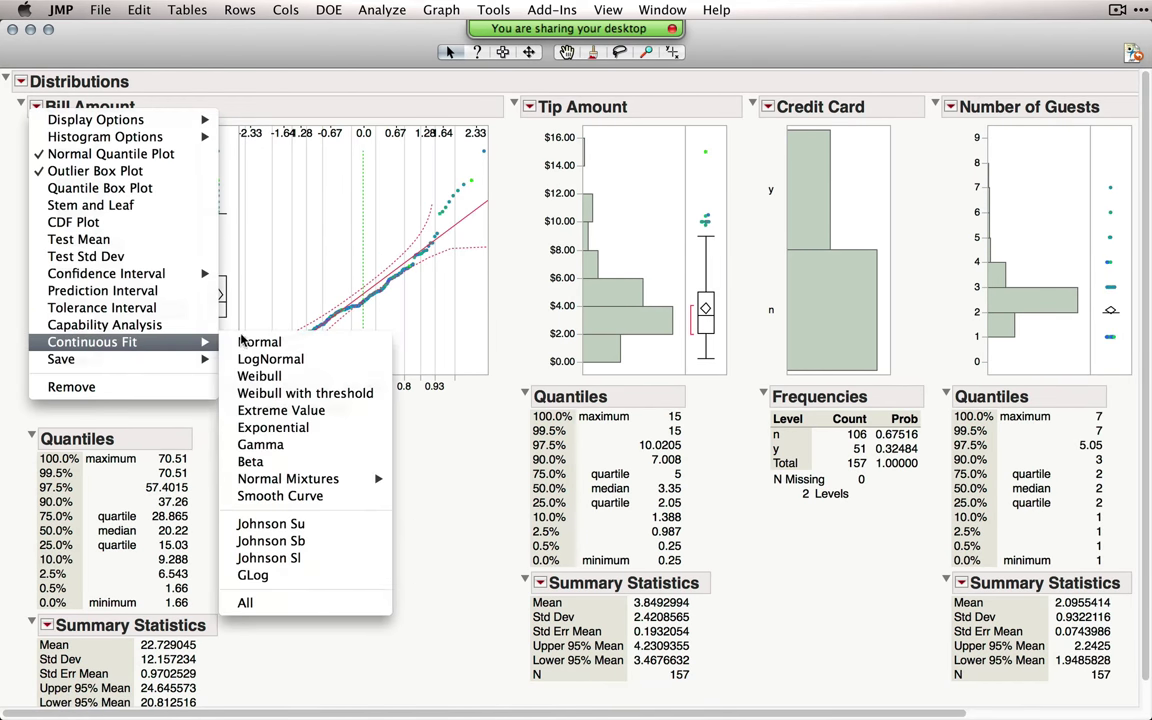
left_click(237, 343)
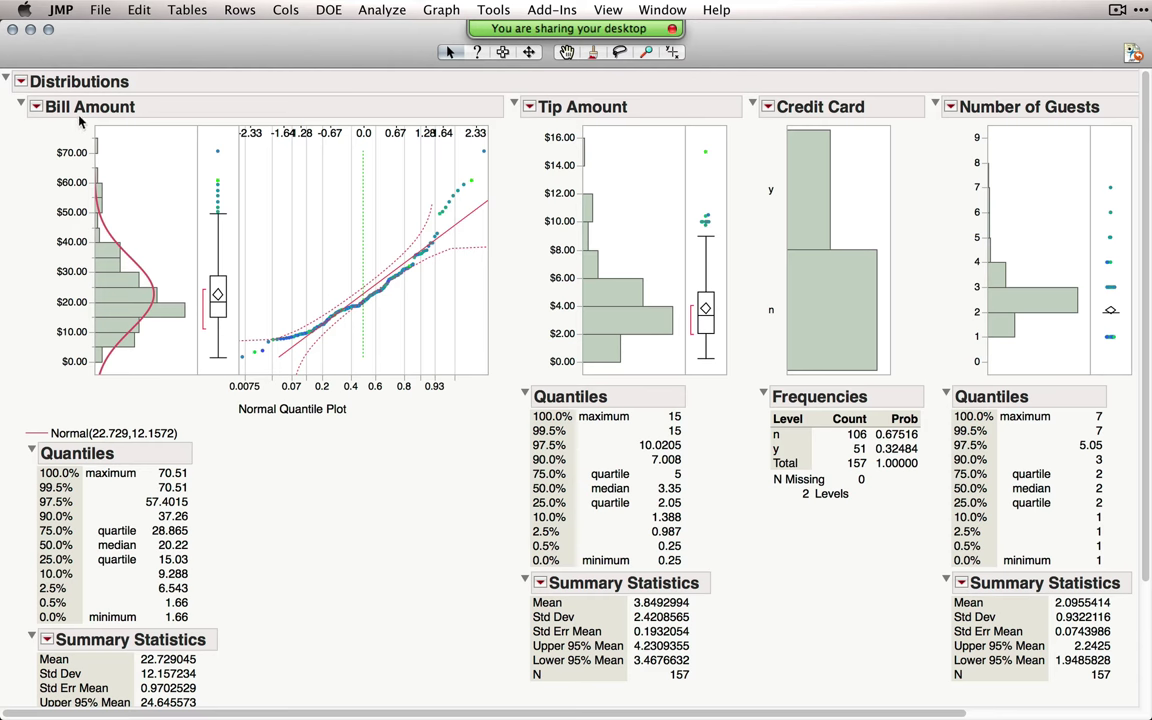
Step: Collapse the Bill Amount and Tip Amount reports, and run two-sided Test Probabilities on Credit Card with hypothesized probabilities of .5 for n and y
left_click(22, 107)
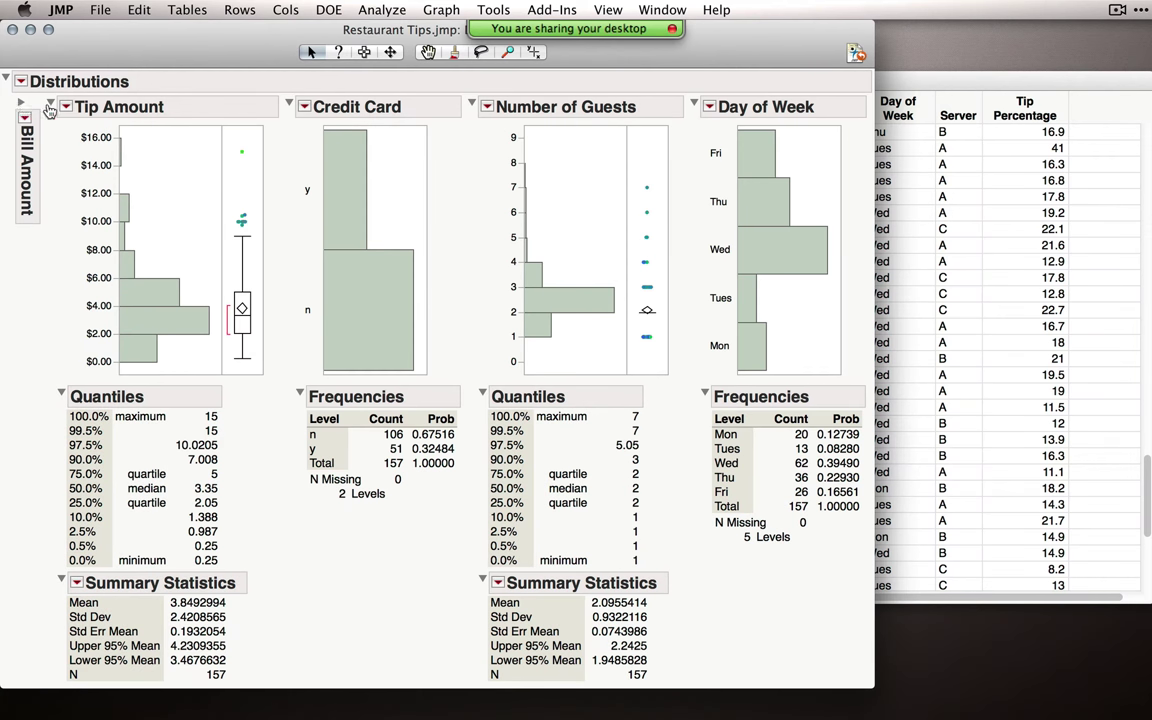
left_click(51, 106)
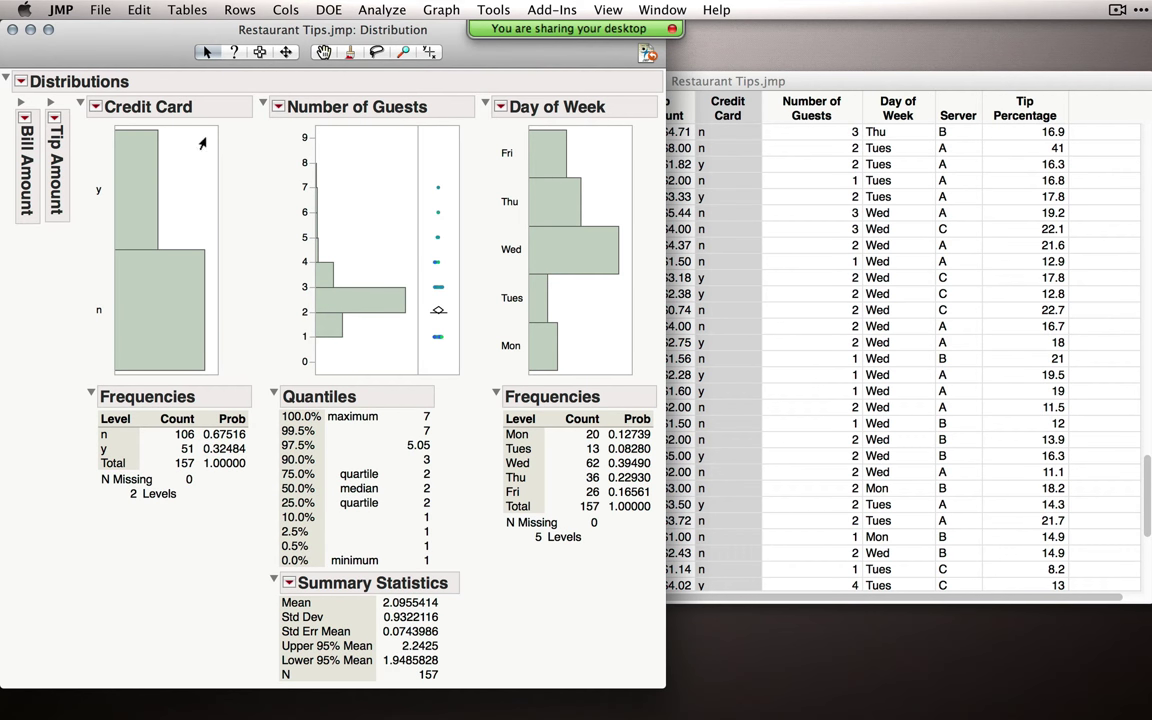
left_click(95, 107)
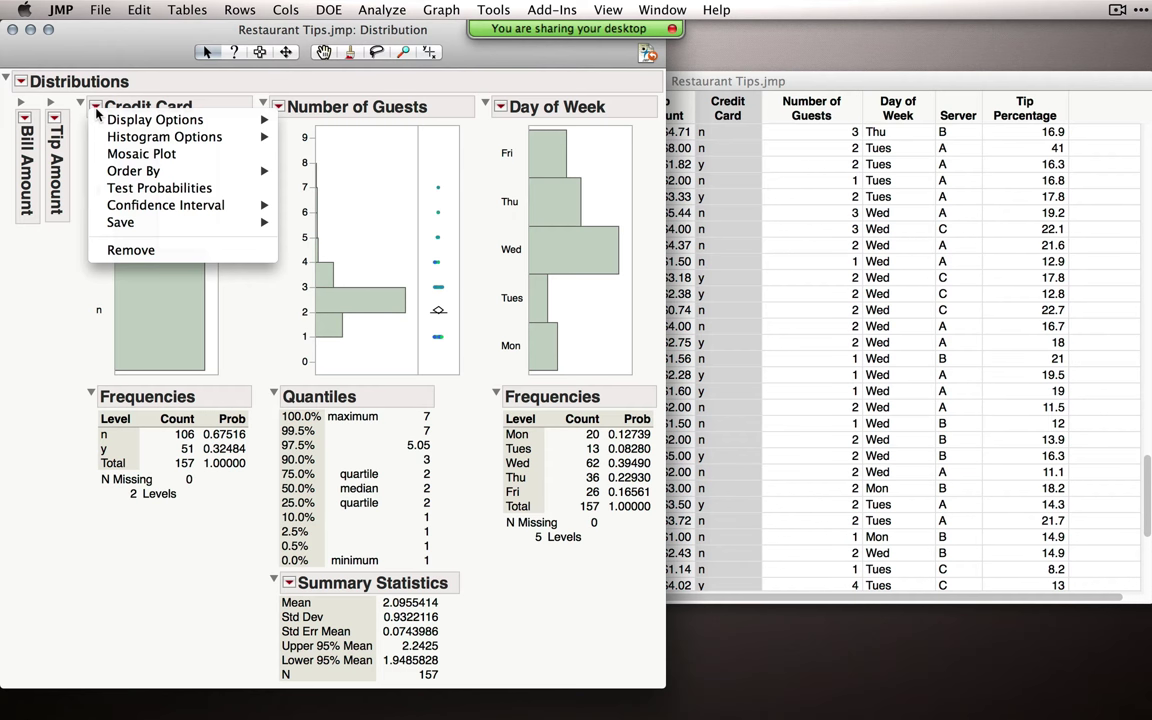
left_click(180, 188)
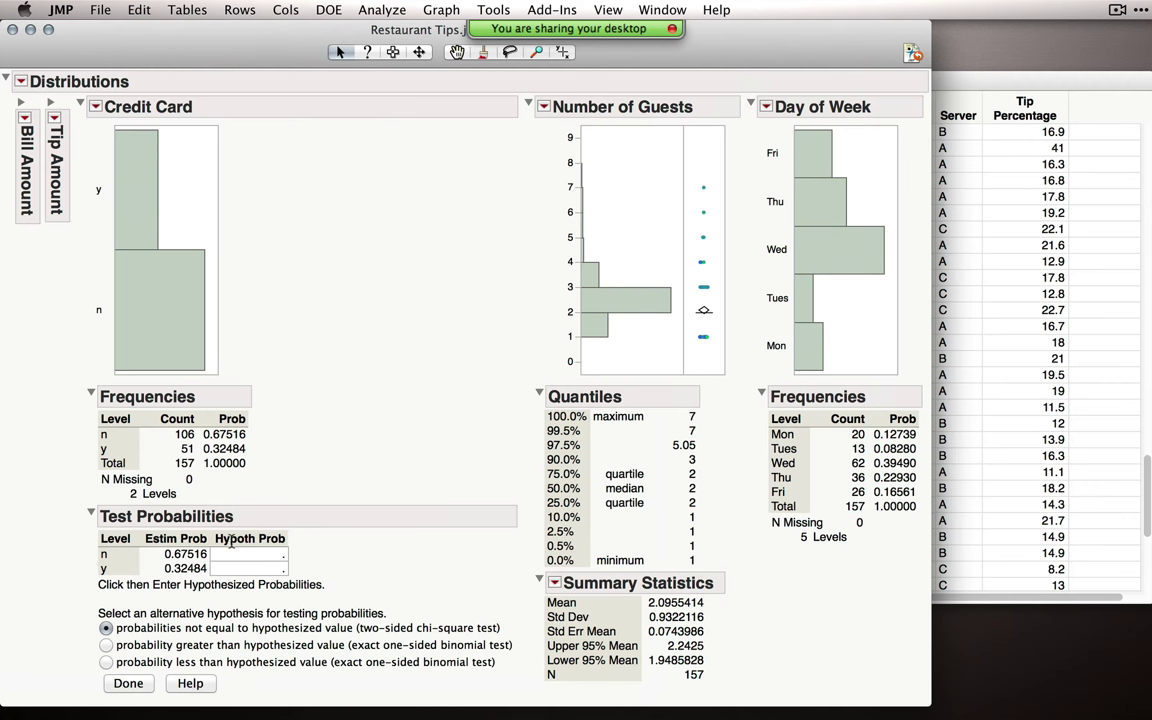
left_click(260, 556)
type(".5")
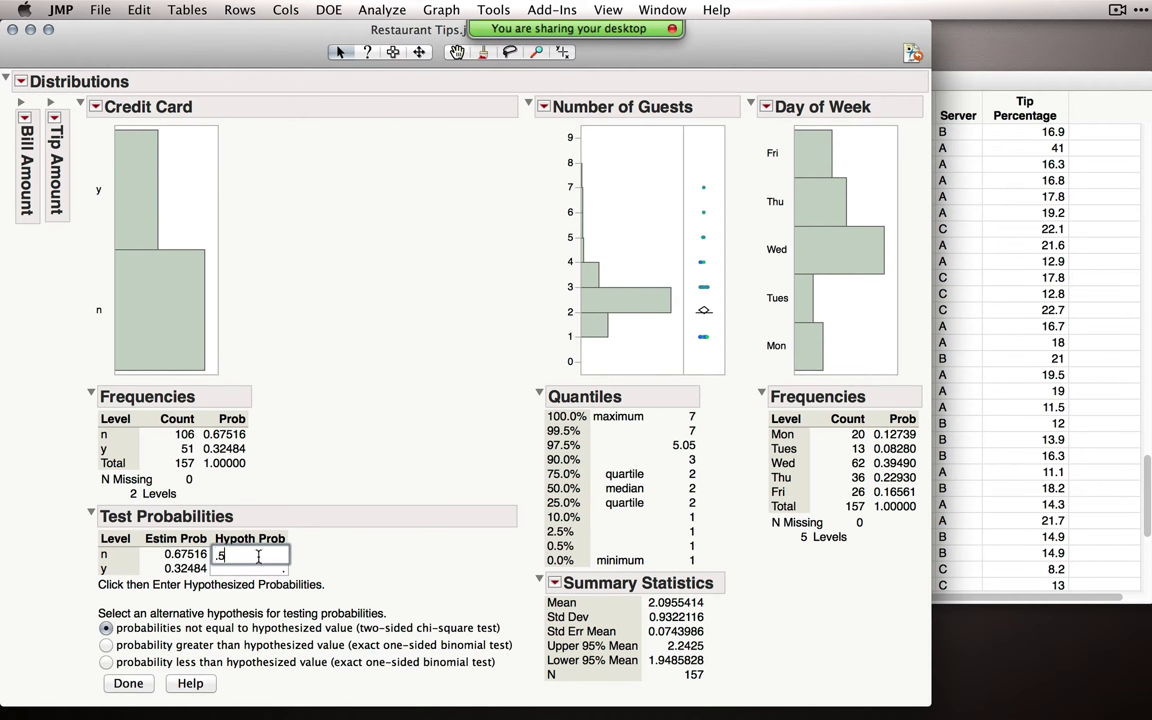
left_click(281, 568)
type(".5")
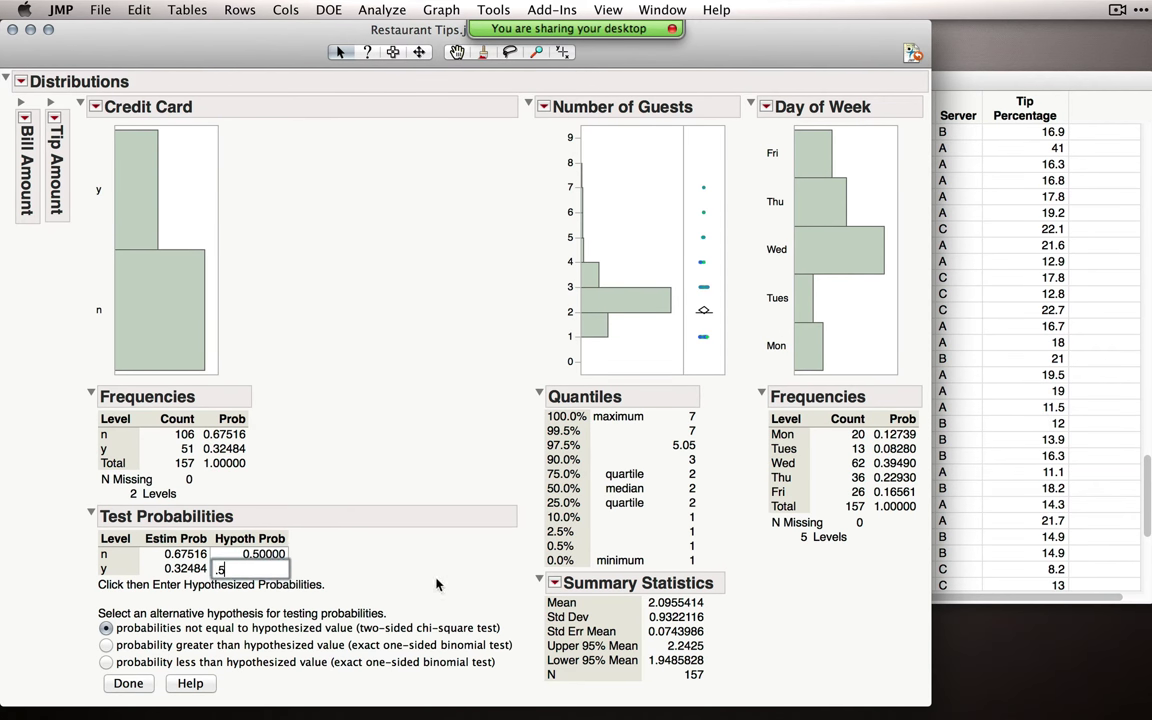
key("Return")
left_click(128, 683)
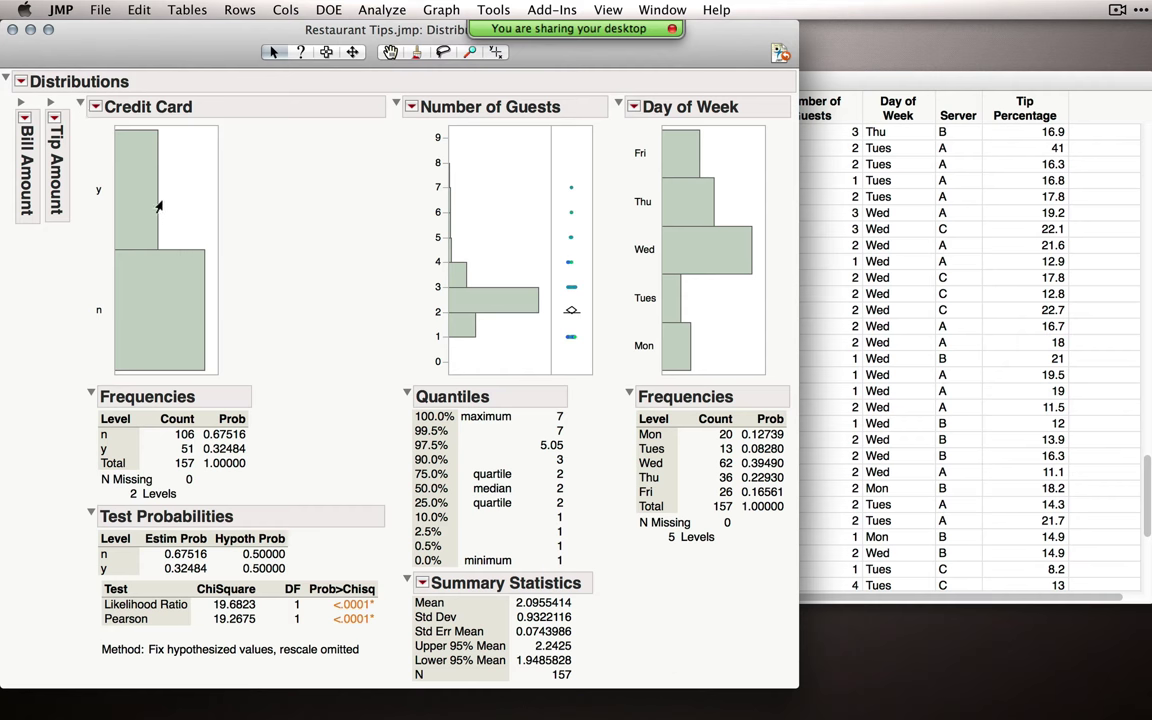
Step: Close the Distribution report and look over the available analysis platforms, including Quality and Process
left_click(12, 31)
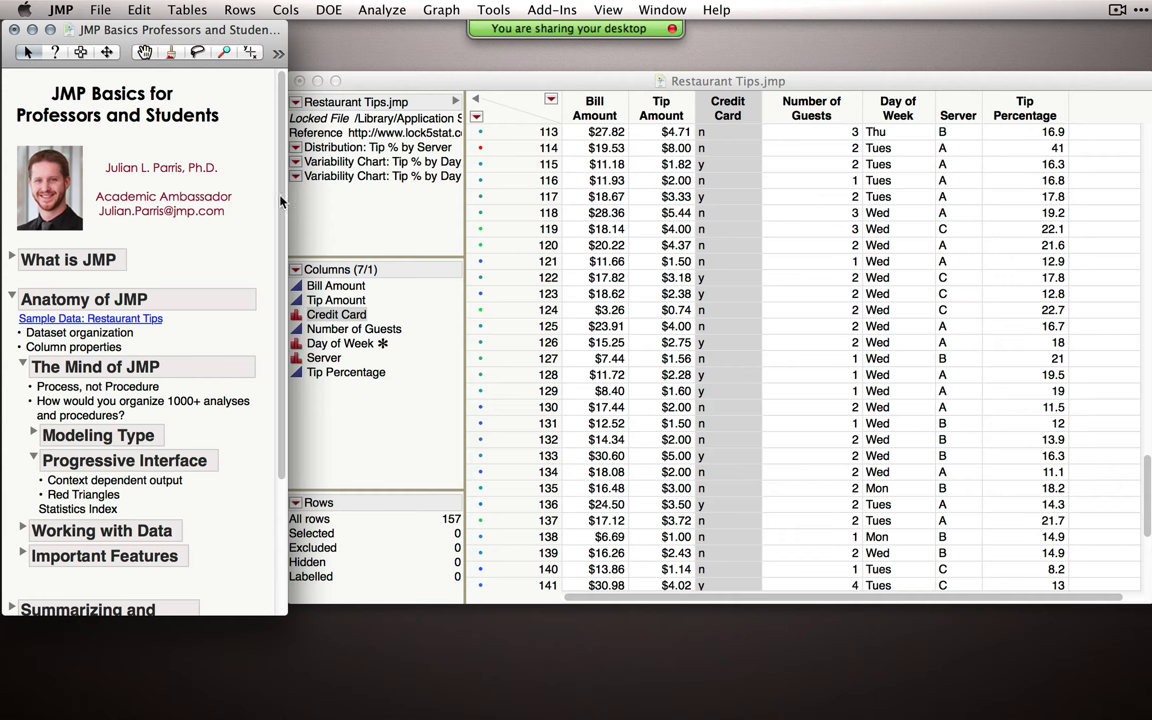
left_click(382, 9)
mouse_move(418, 200)
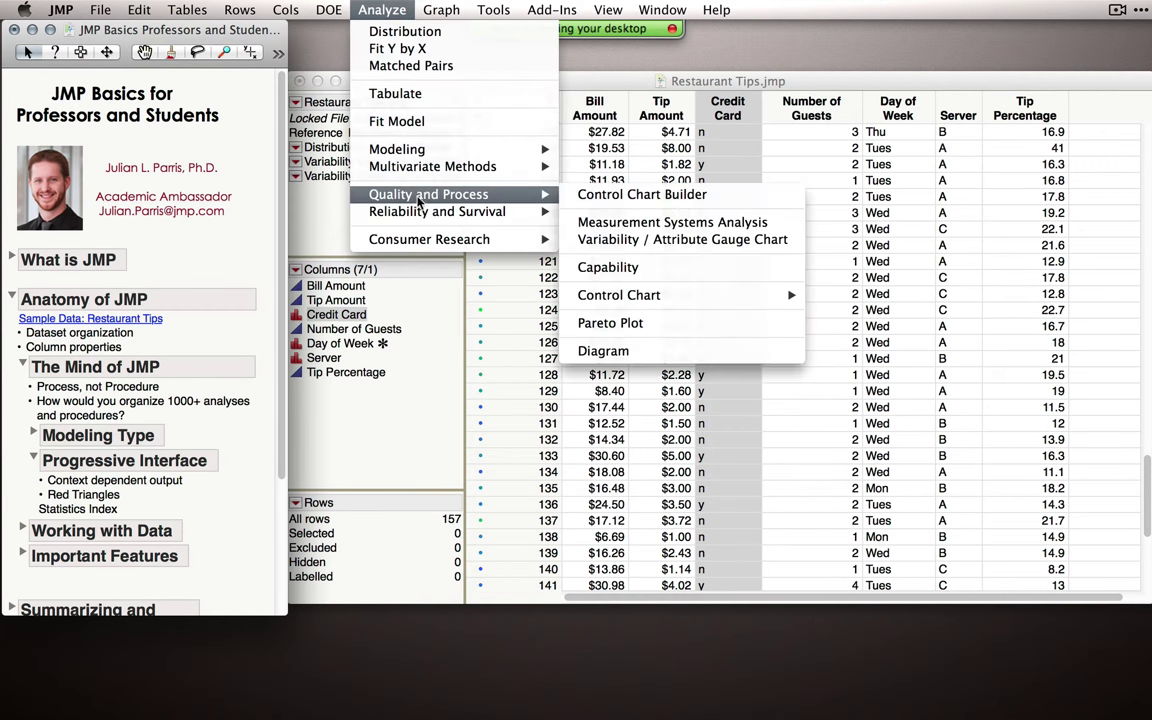
left_click(388, 9)
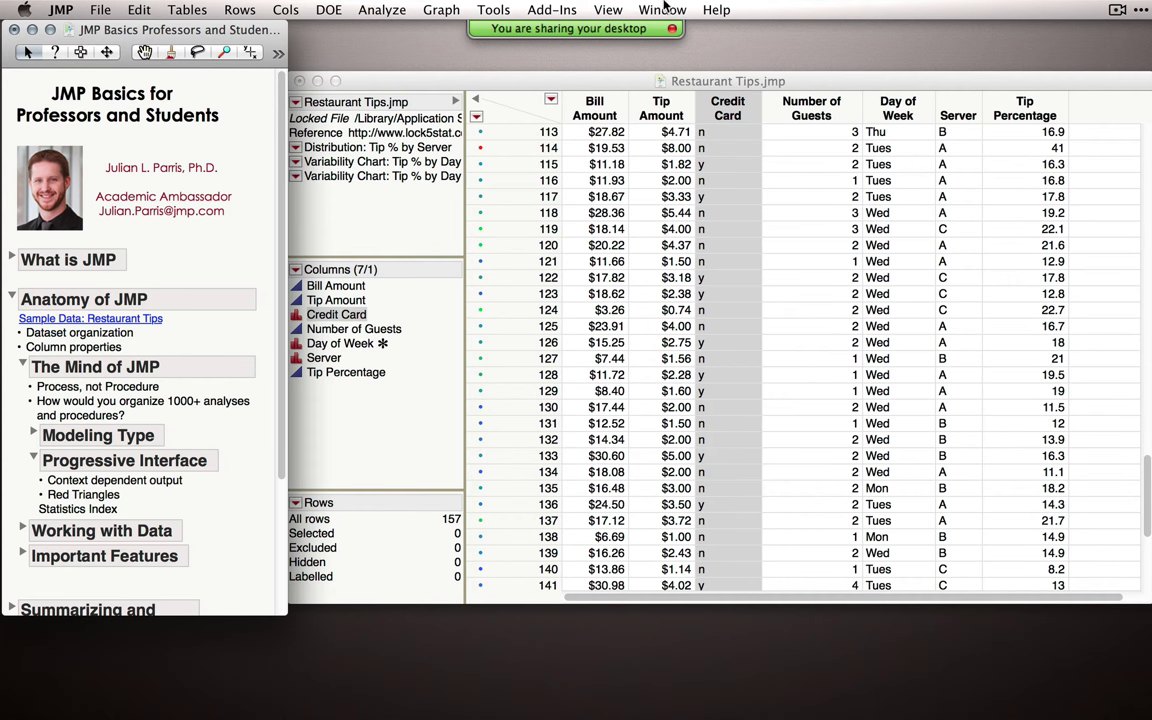
Step: Look up Mahalanobis Distance in the Statistics Index and view its topic help
left_click(716, 9)
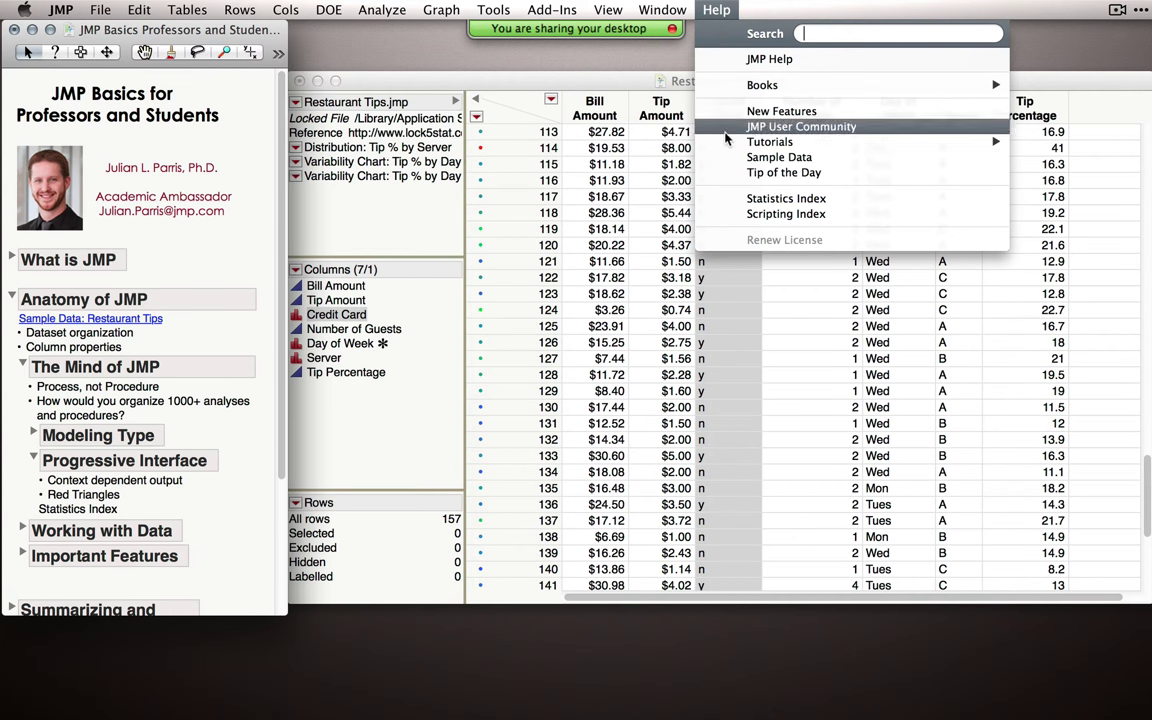
left_click(788, 200)
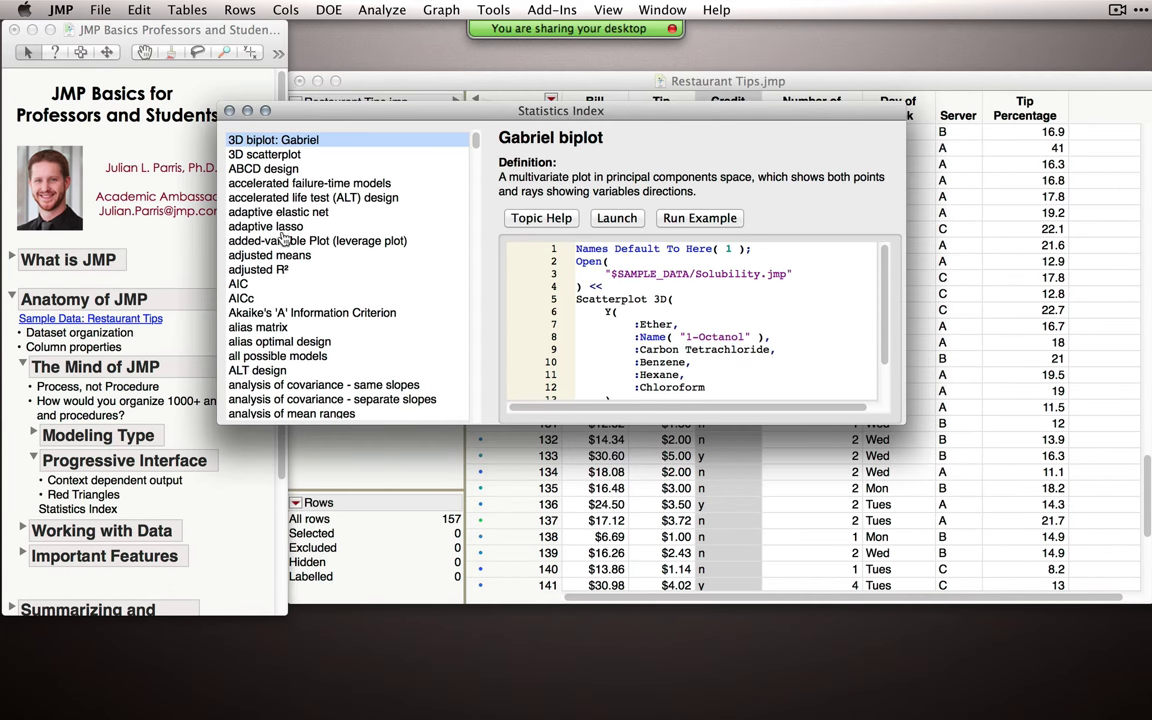
left_click_drag(476, 143, 480, 208)
scroll(480, 208, "down", 10)
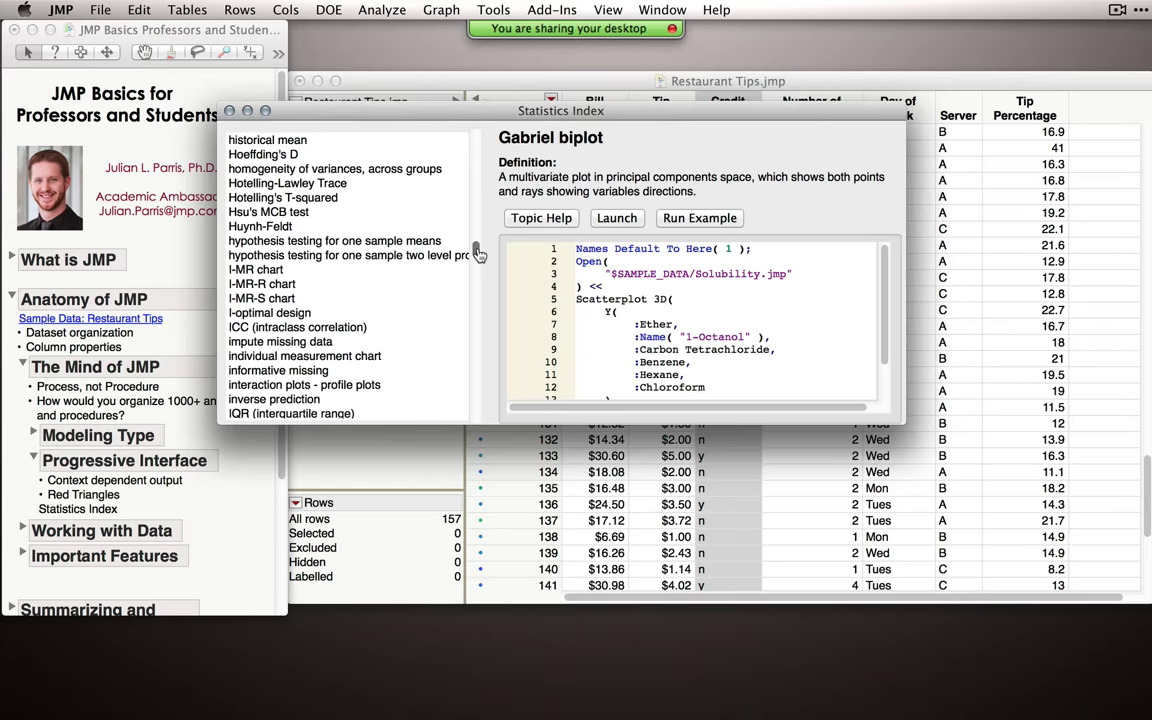
scroll(343, 283, "down", 3)
left_click(343, 284)
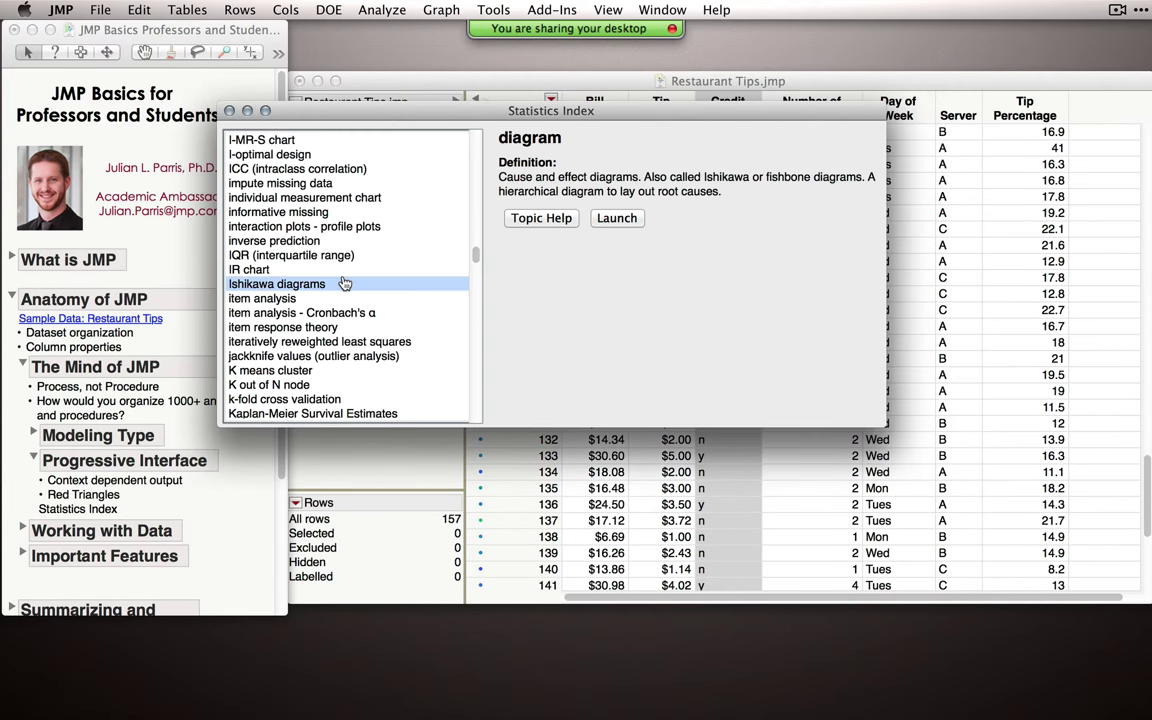
key("m")
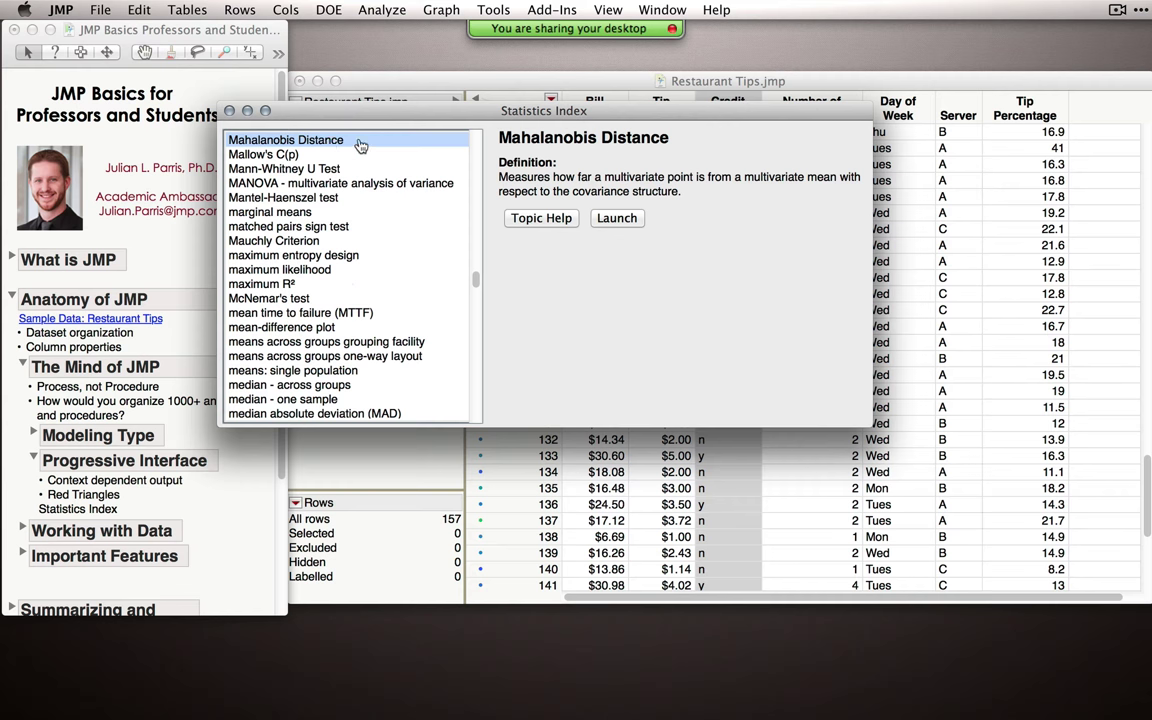
left_click(530, 216)
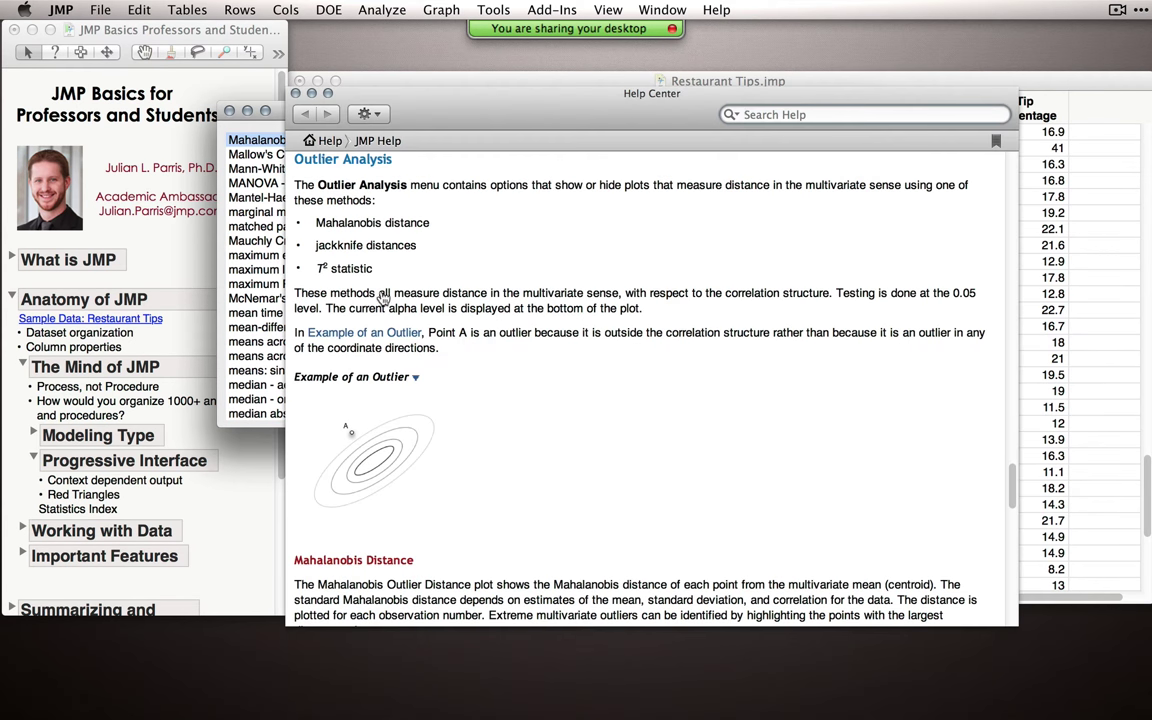
left_click(296, 96)
Step: Launch the Mahalanobis Distance analysis from the index with Bill Amount, Tip Amount and Tip Percentage as the Y columns
left_click(620, 218)
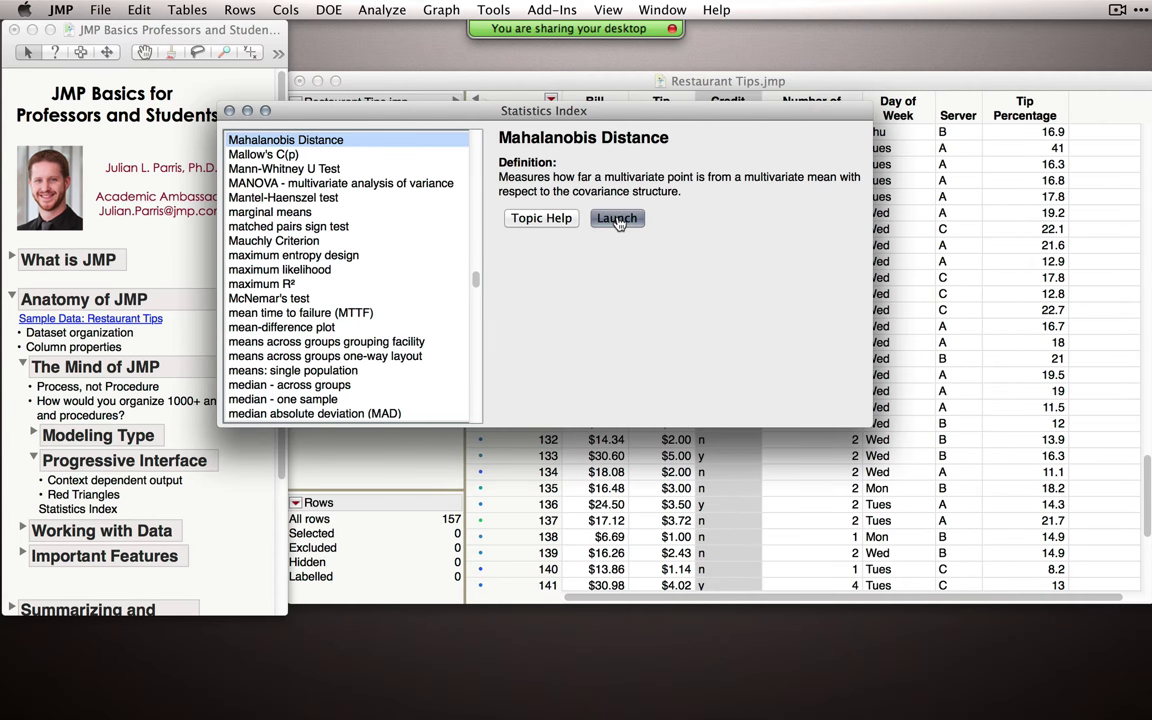
left_click_drag(363, 225, 363, 240)
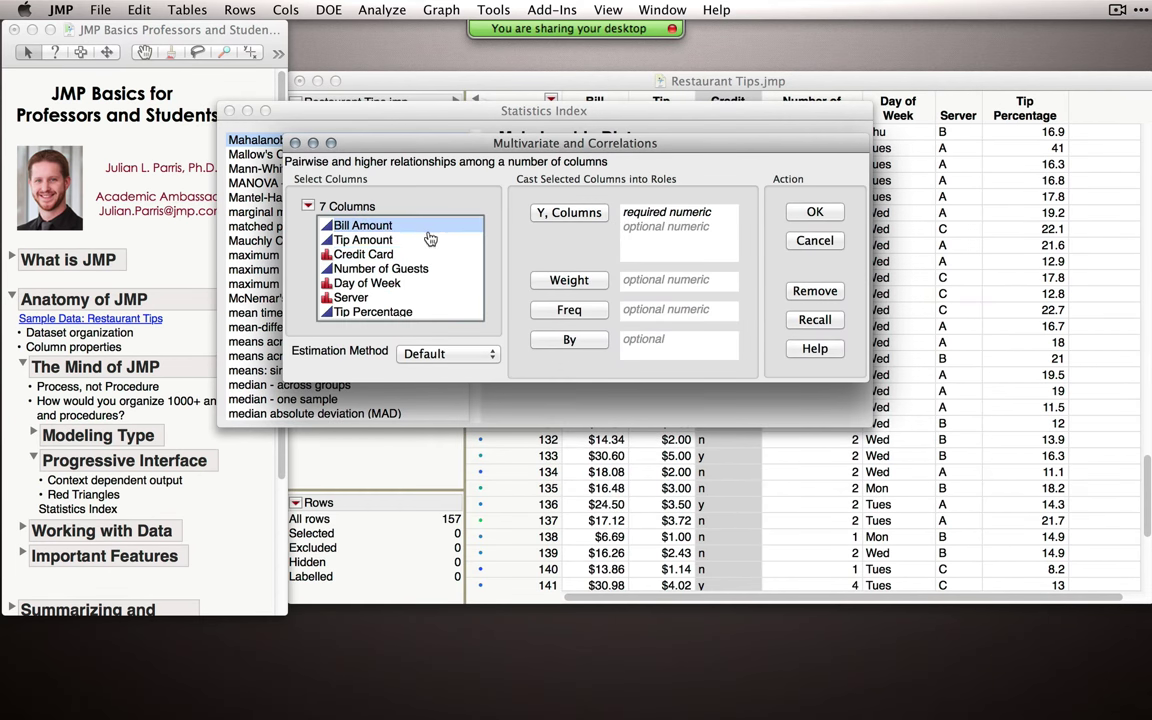
left_click(373, 311, "super")
left_click(568, 212)
left_click(814, 212)
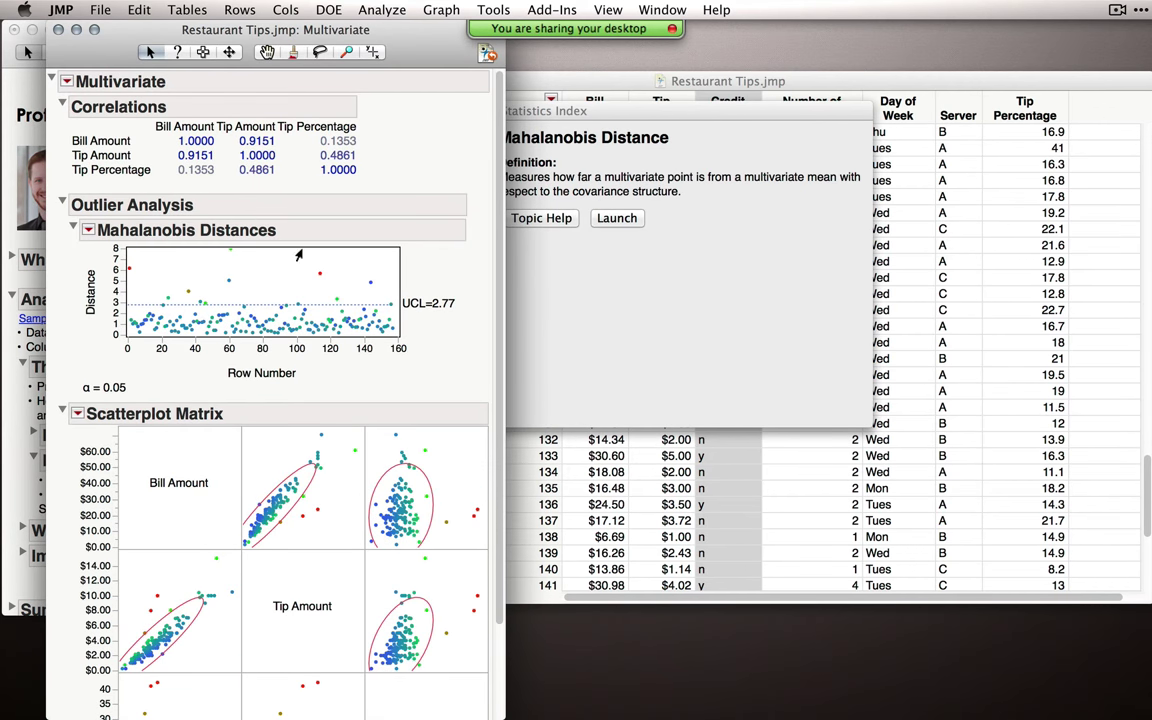
Step: Select the points above the UCL line in the Mahalanobis Distances plot, and close the Multivariate report and the Statistics Index
left_click_drag(393, 257, 128, 308)
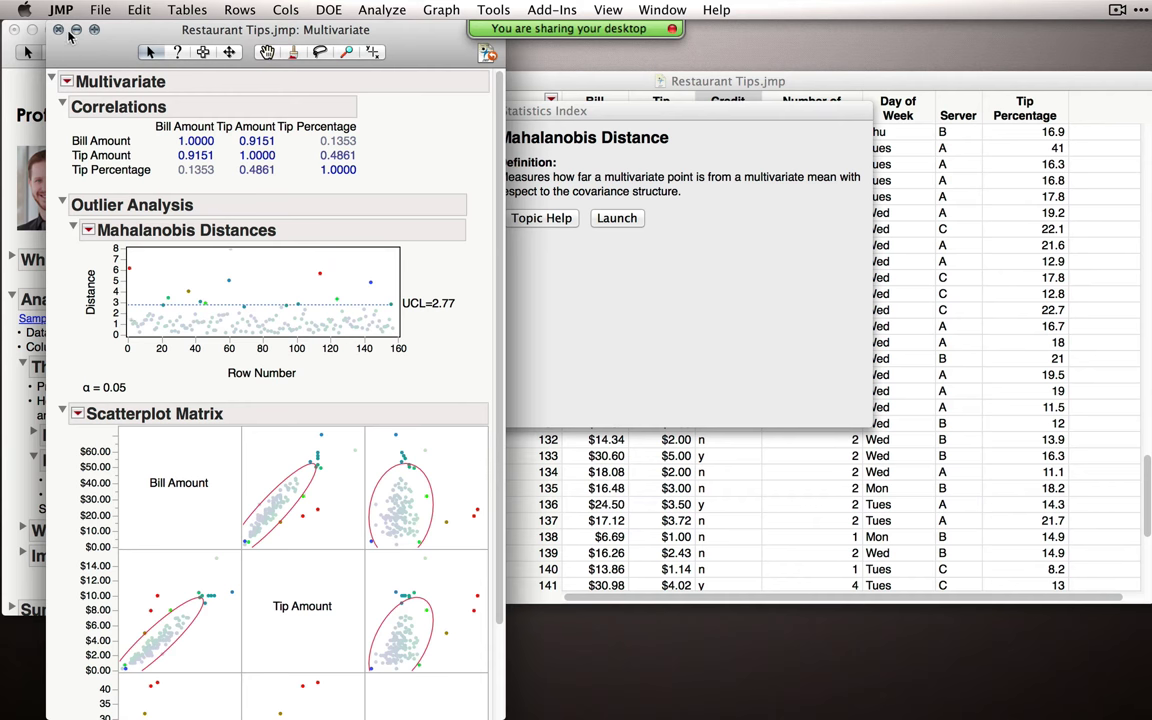
left_click(58, 29)
left_click_drag(553, 122, 586, 128)
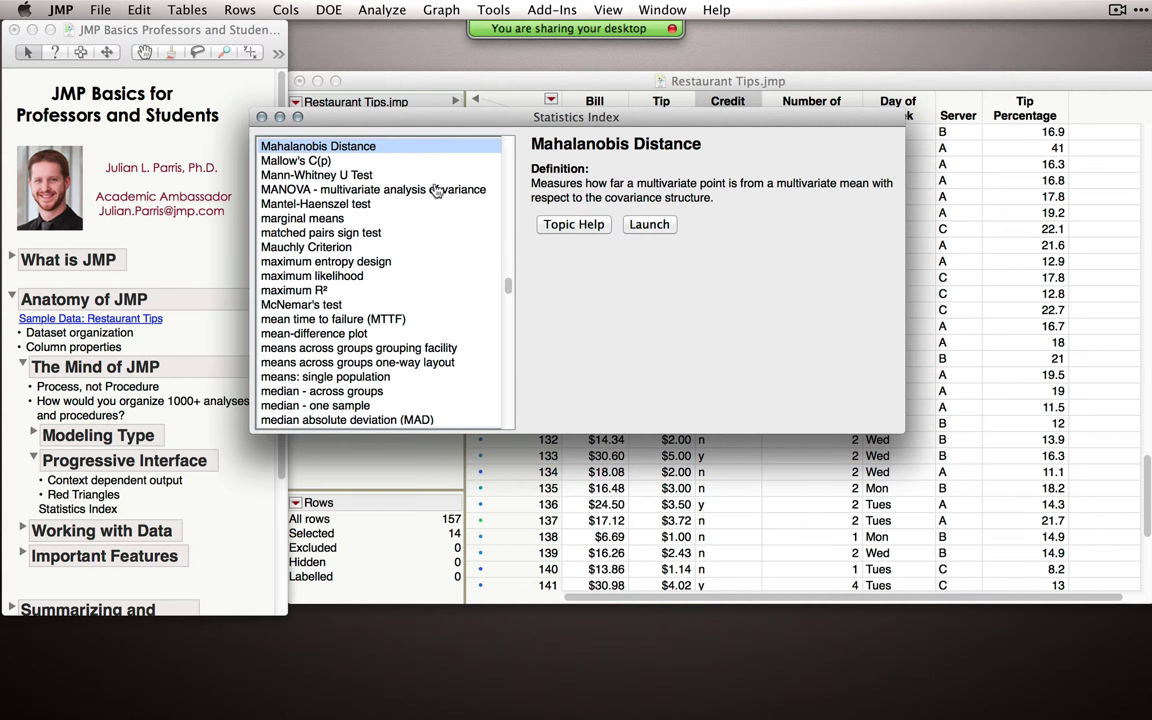
left_click(261, 117)
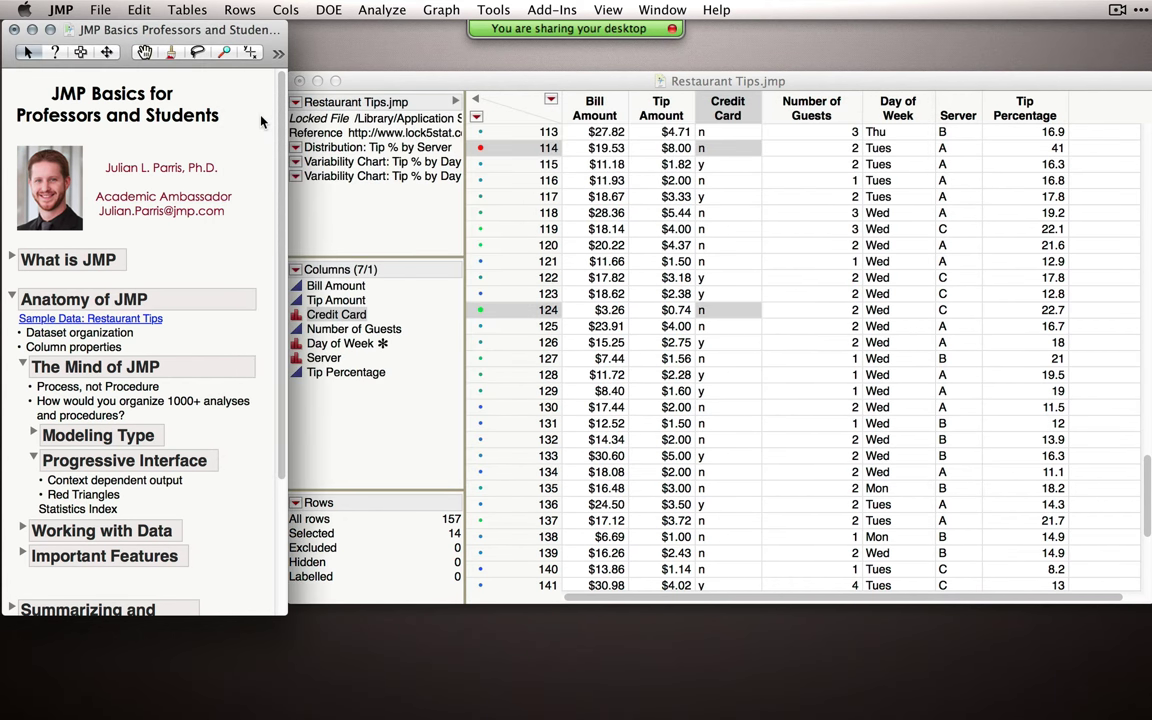
Step: Collapse the Progressive Interface and The Mind of JMP sections of the outline and expand Working with Data
left_click(34, 459)
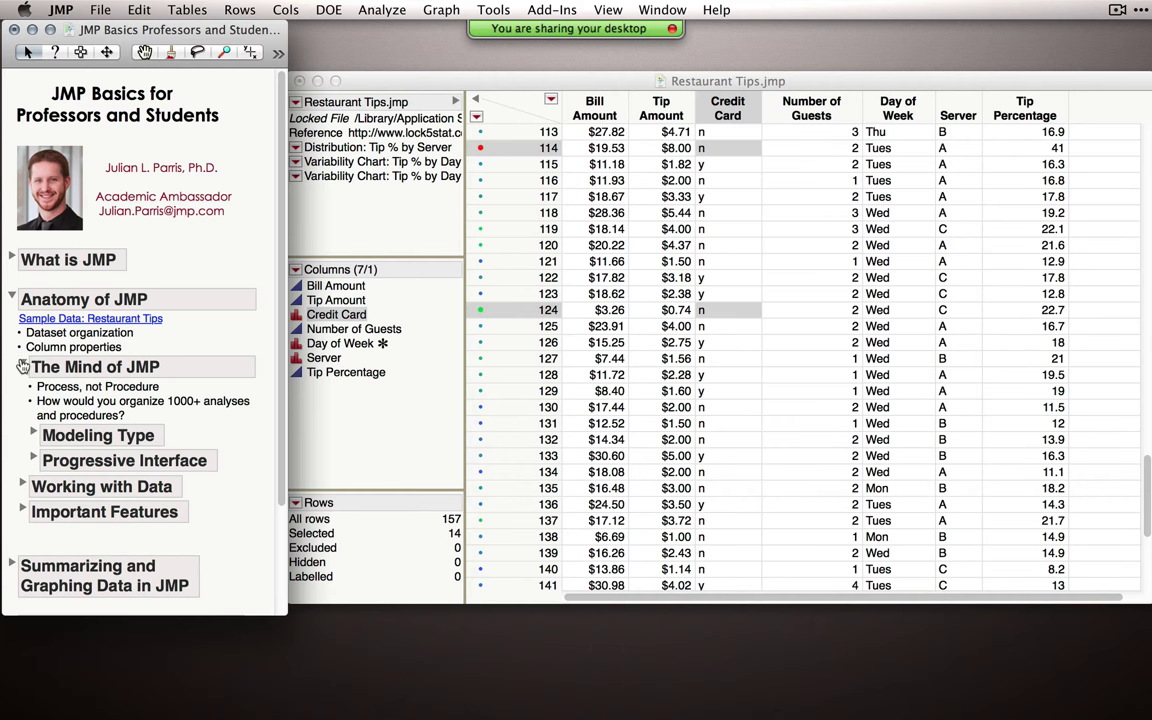
left_click(23, 366)
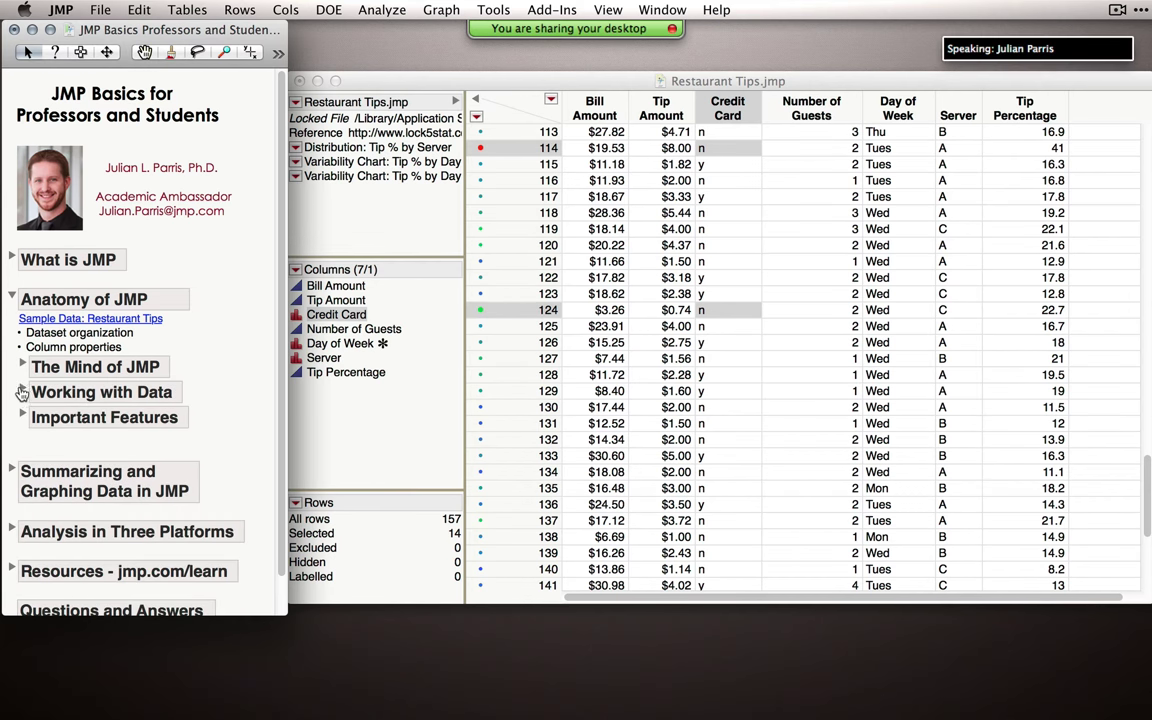
left_click(23, 392)
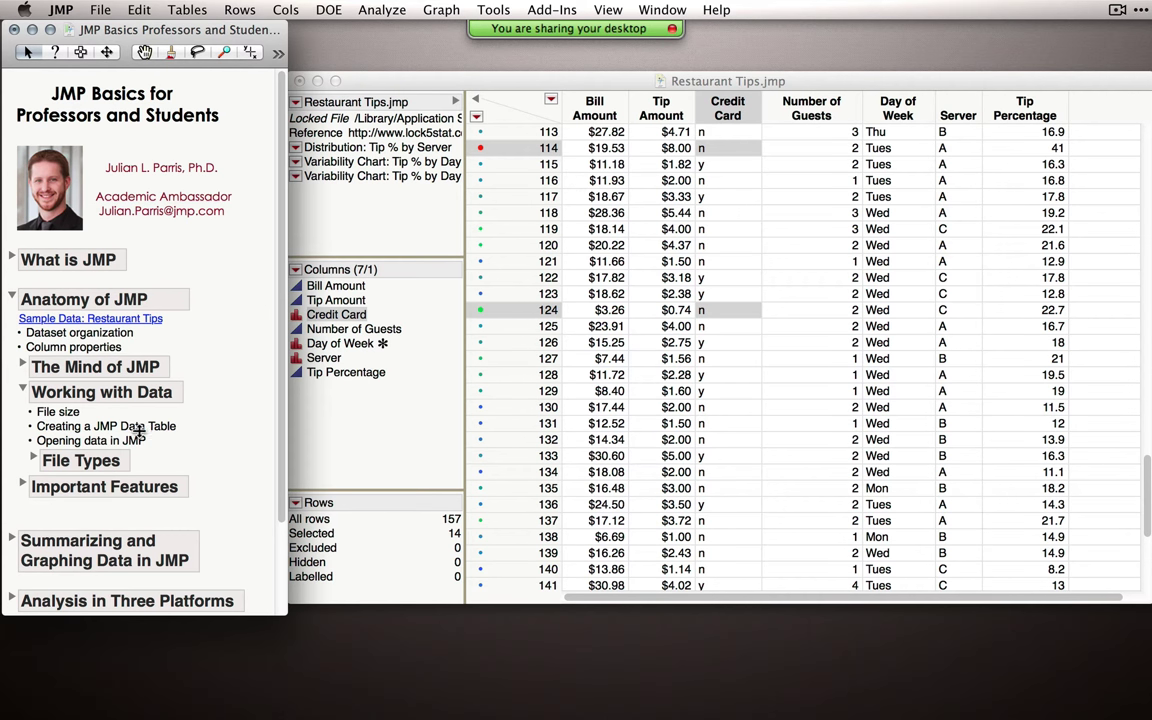
Step: Look over the file commands for creating and opening data, and expand the File Types list in the outline
left_click(101, 11)
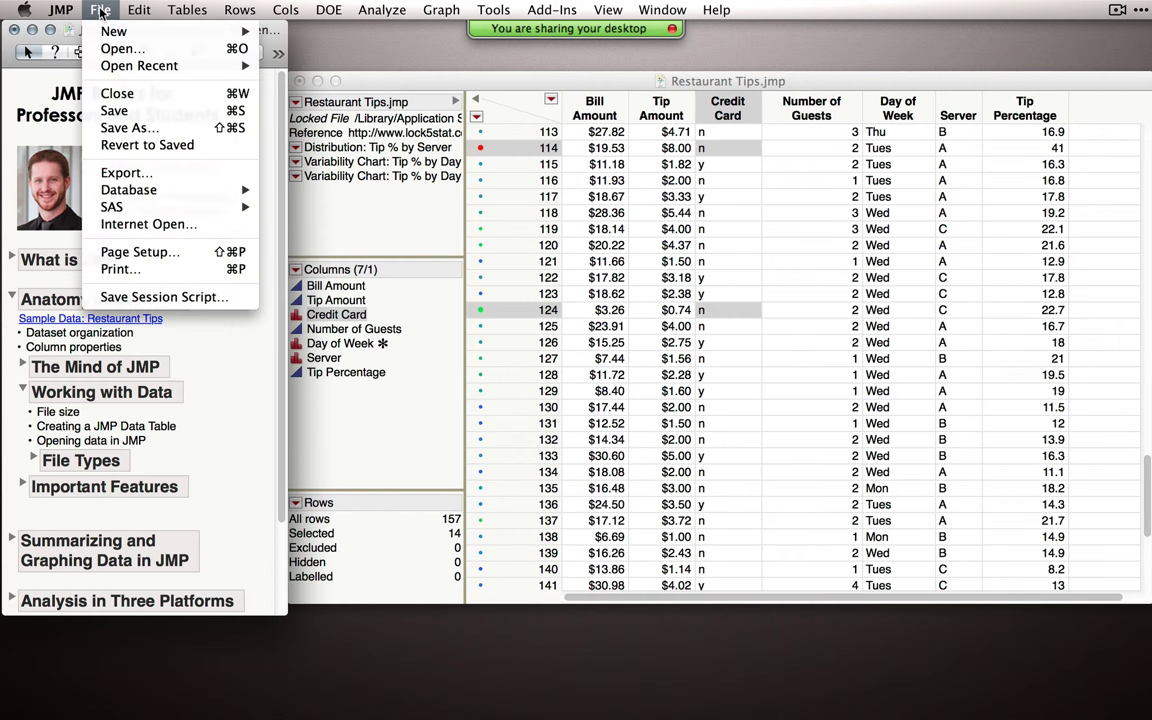
mouse_move(108, 34)
left_click(82, 433)
left_click(33, 456)
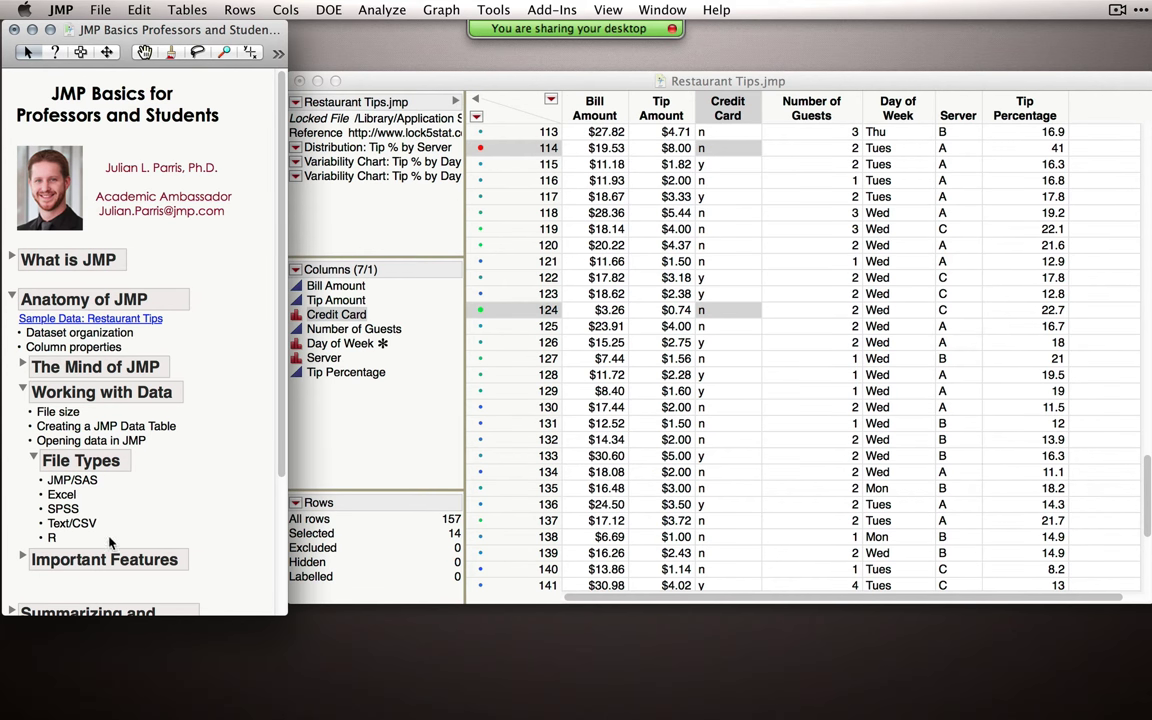
Step: Collapse File Types and Working with Data in the outline and expand the Important Features section
left_click(35, 460)
left_click(22, 392)
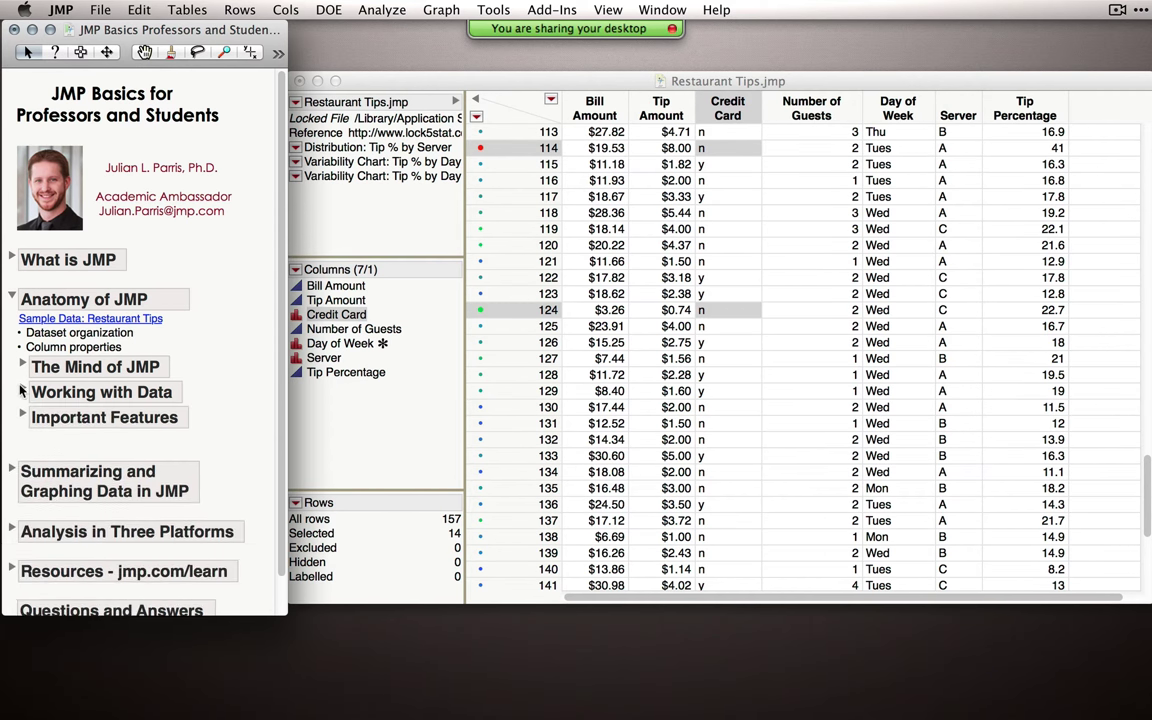
left_click(21, 417)
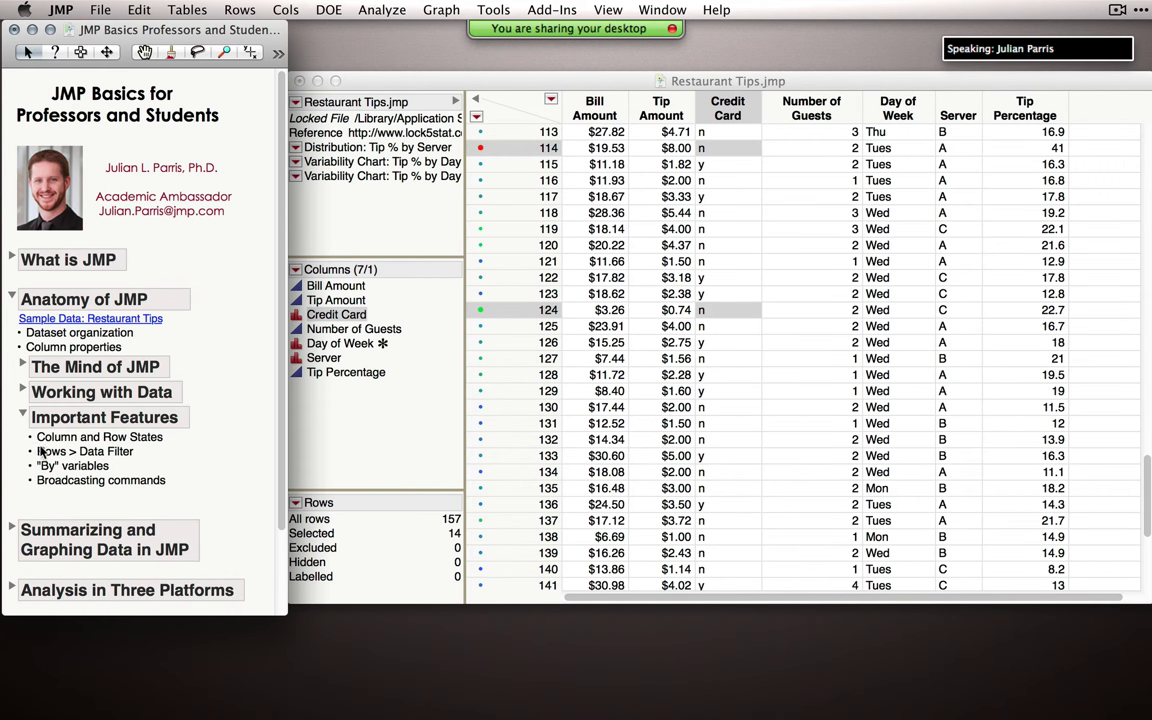
Step: Select row 114 and look over its row state options and the options available for the Credit Card column
left_click(489, 147)
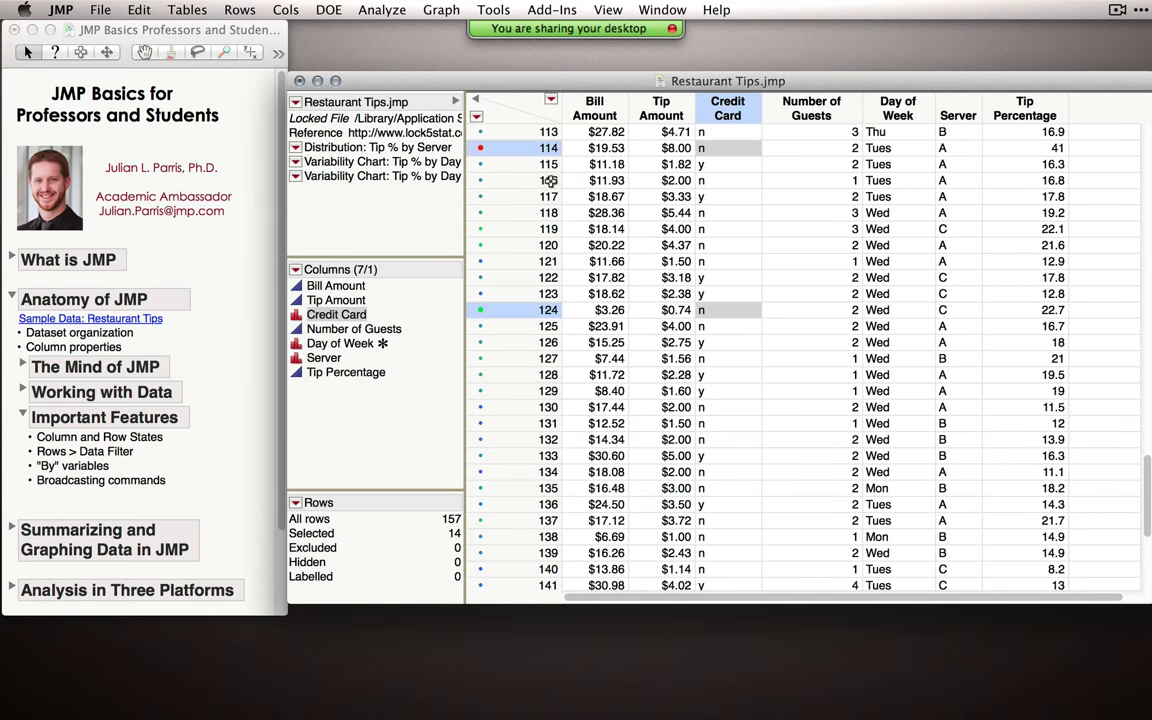
right_click(505, 150)
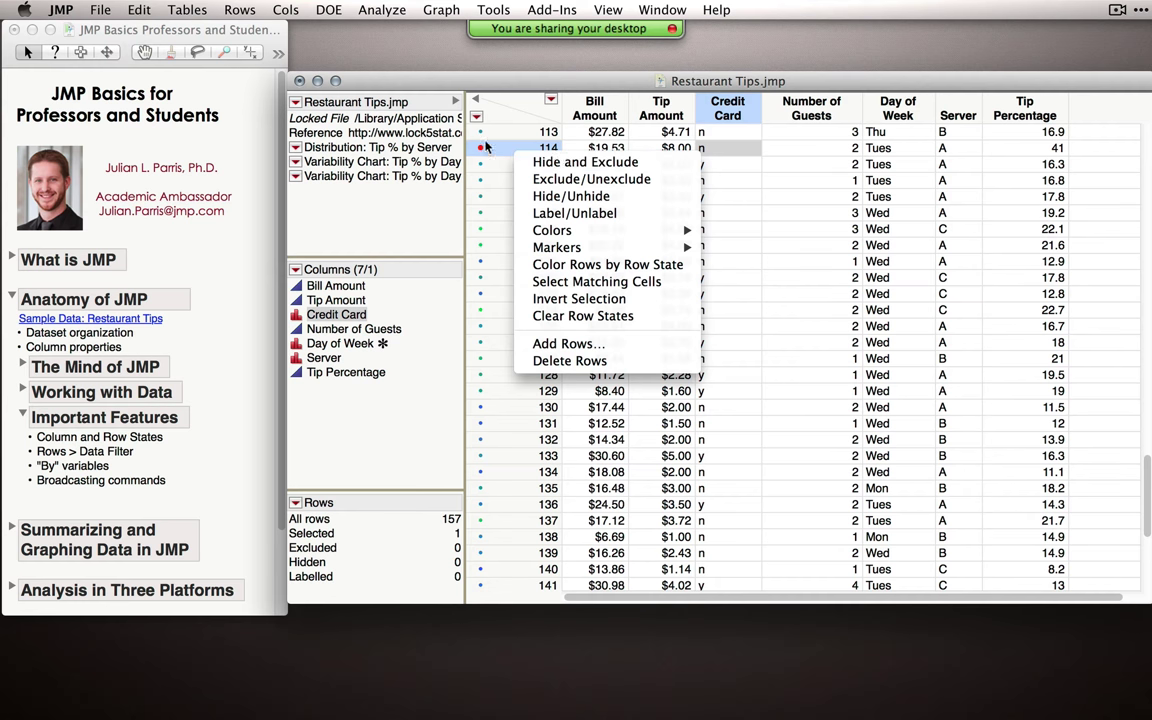
left_click(436, 128)
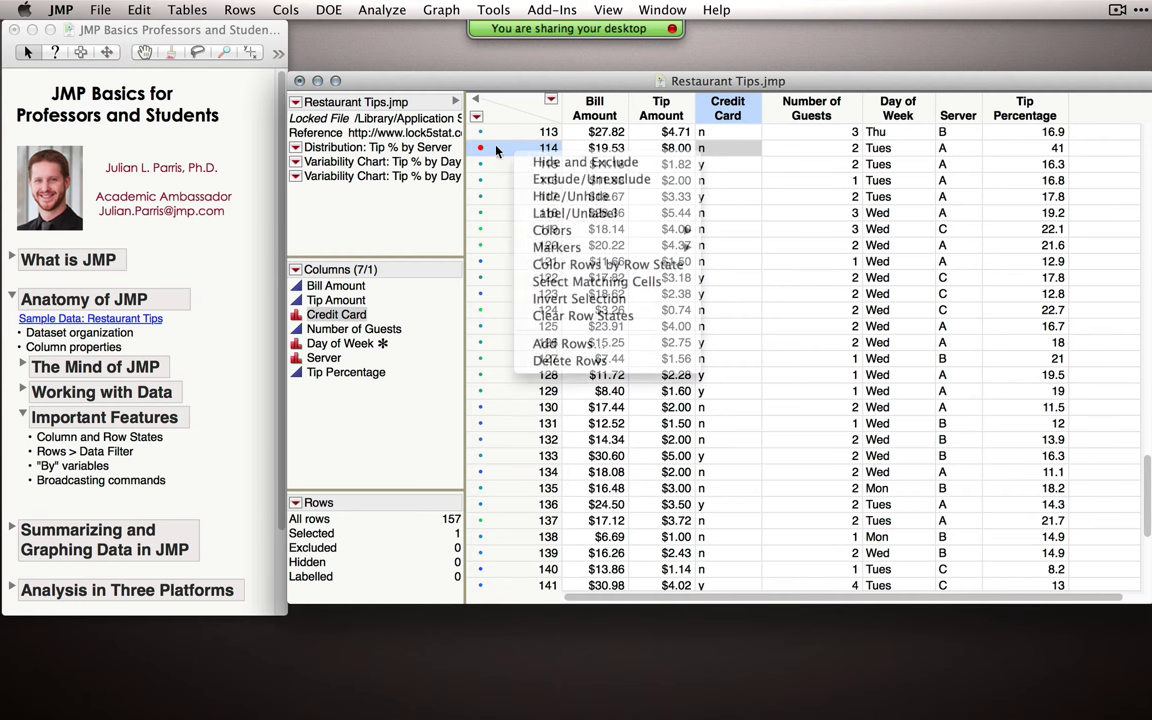
right_click(716, 110)
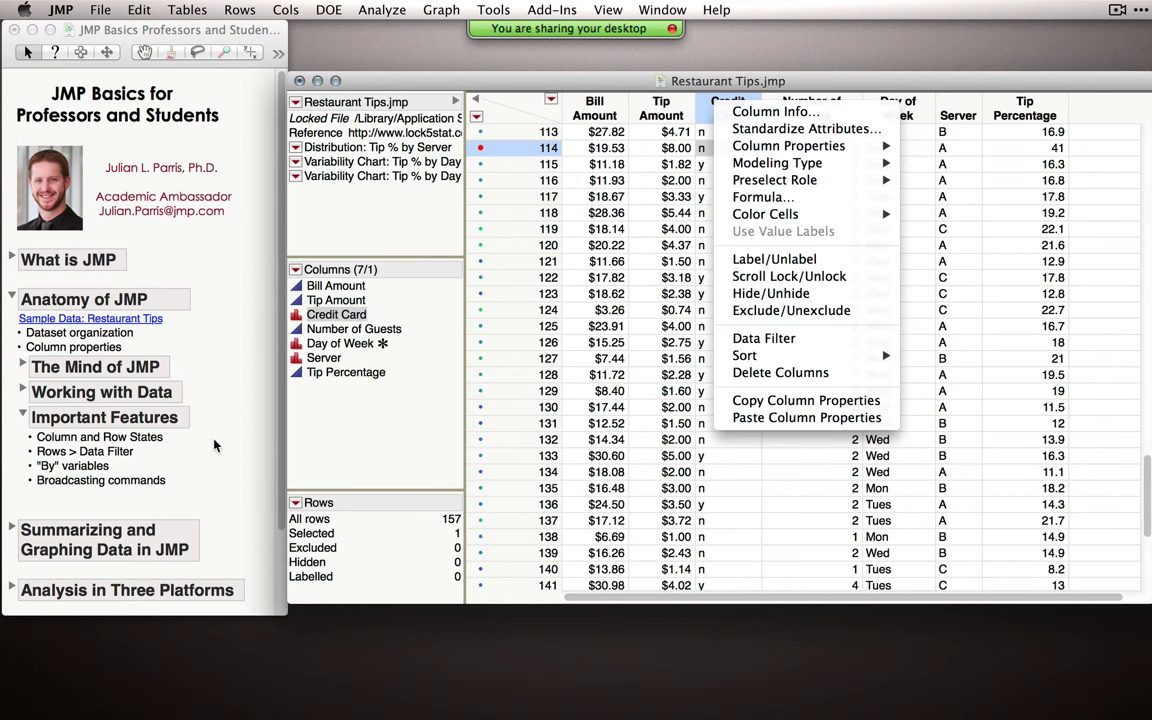
left_click(192, 394)
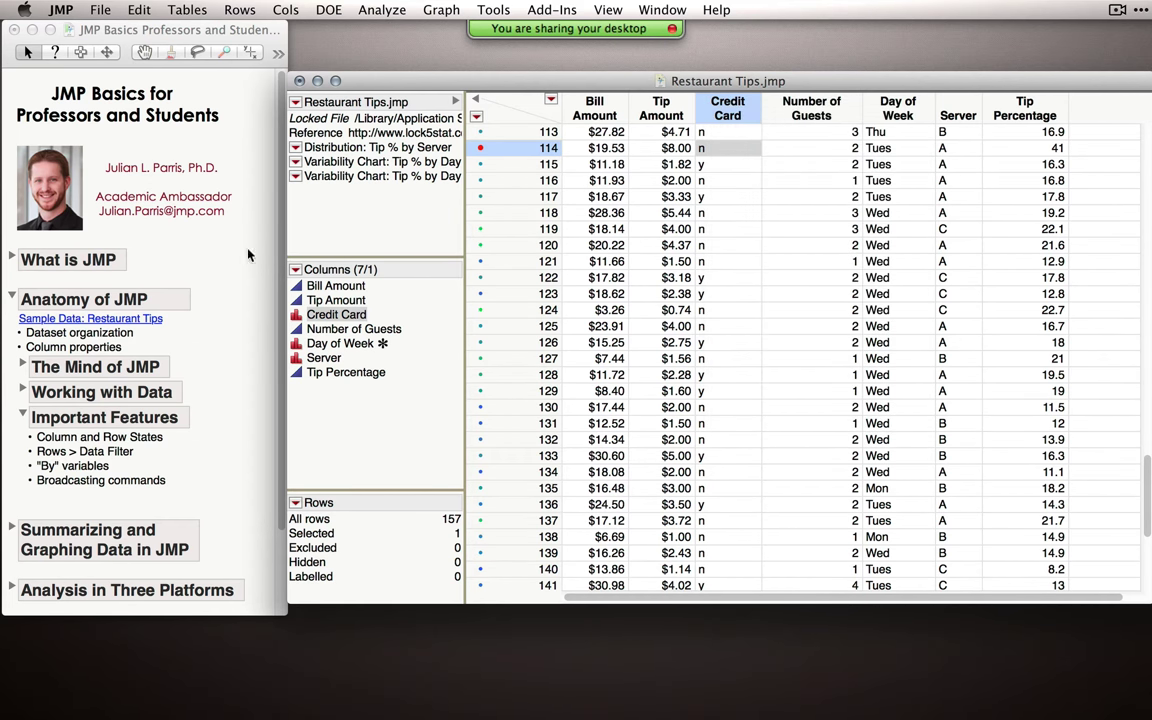
Step: Select and include only rows with Credit Card n using a Data Filter, then clear and close the filter
left_click(240, 9)
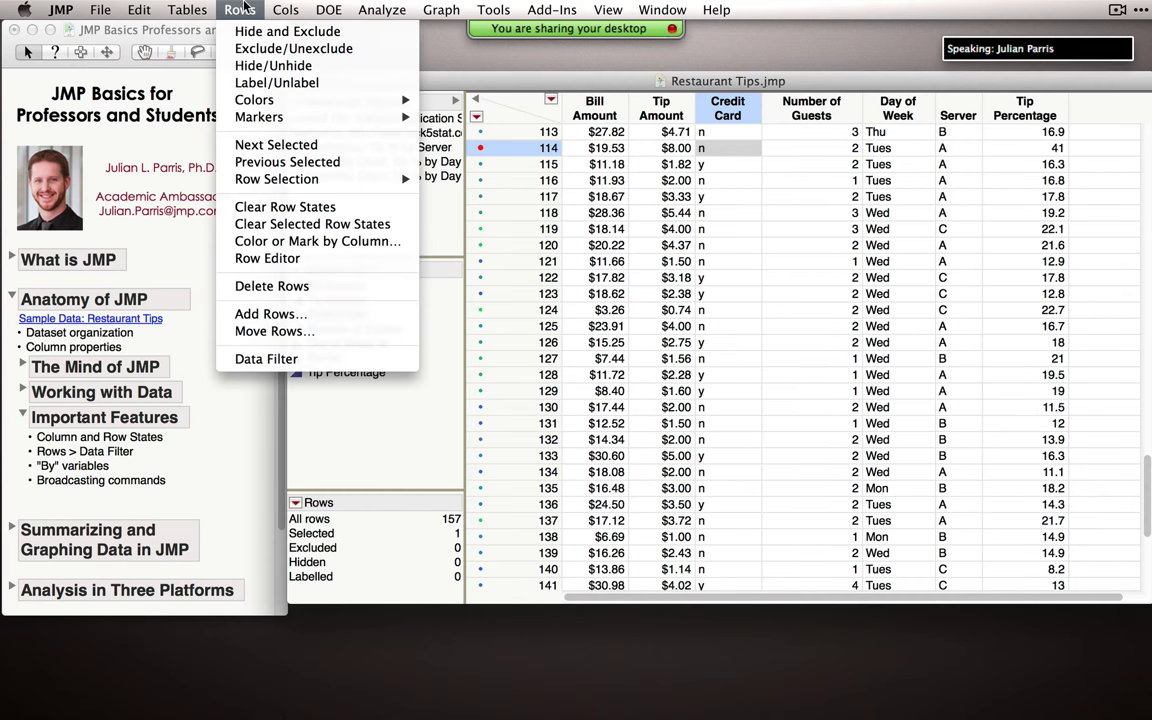
left_click(290, 359)
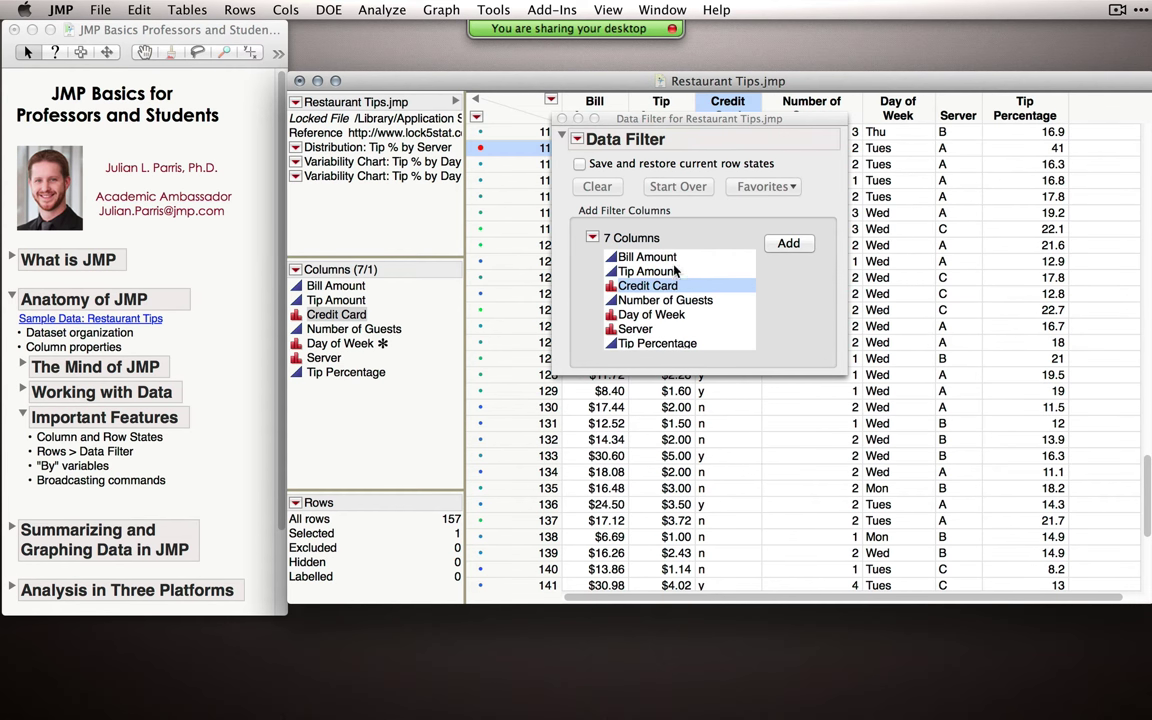
left_click(652, 284)
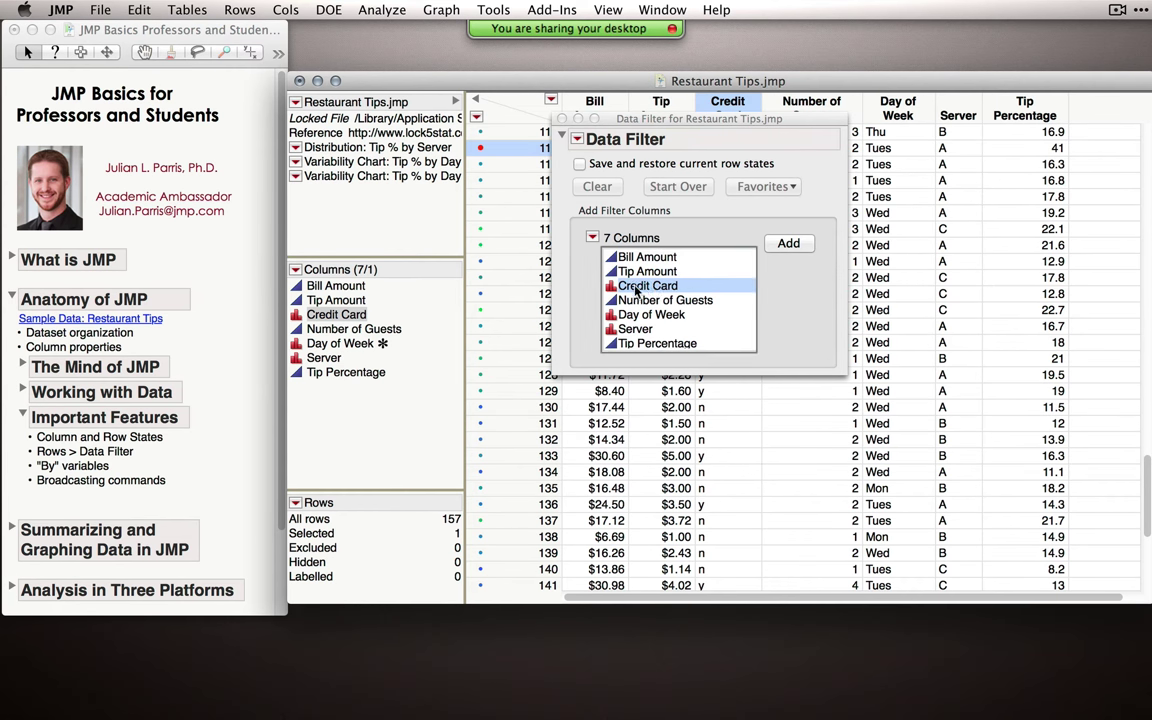
left_click(808, 248)
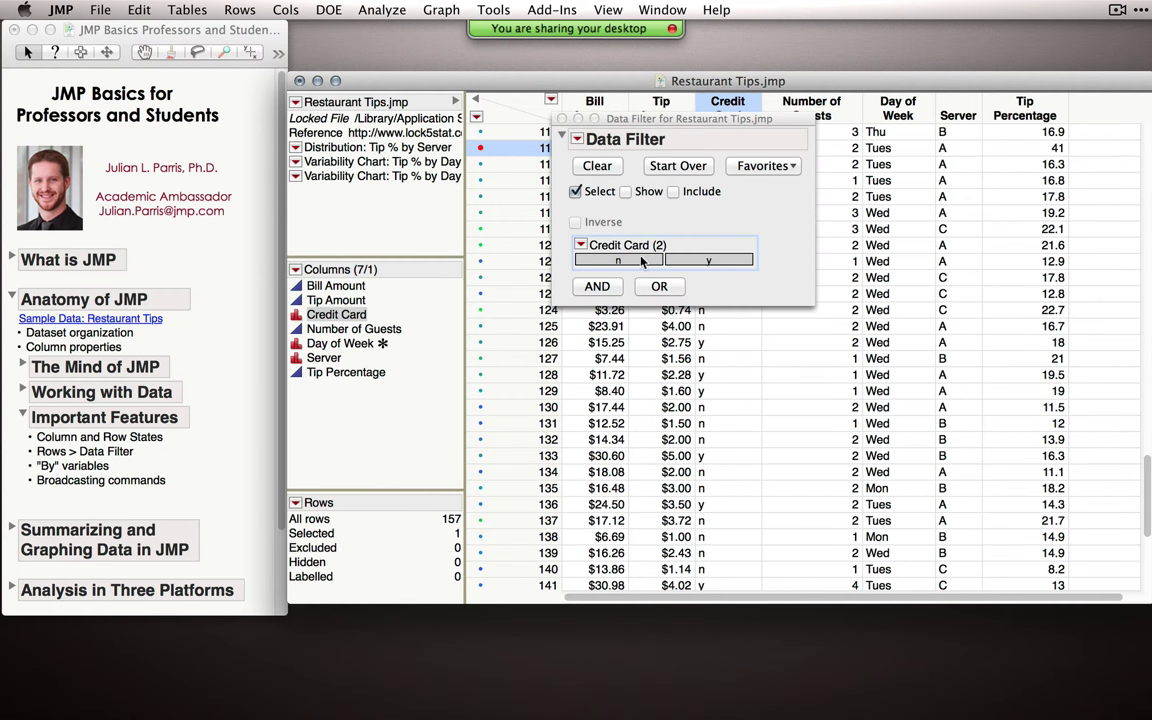
left_click(642, 259)
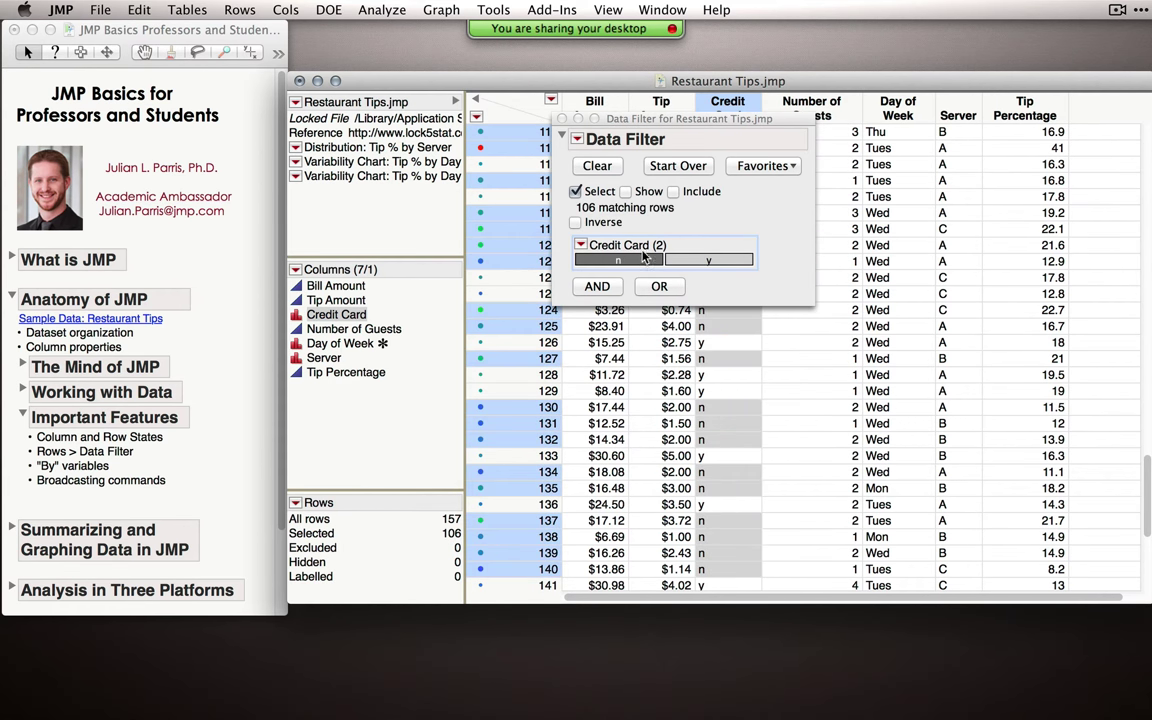
left_click(673, 192)
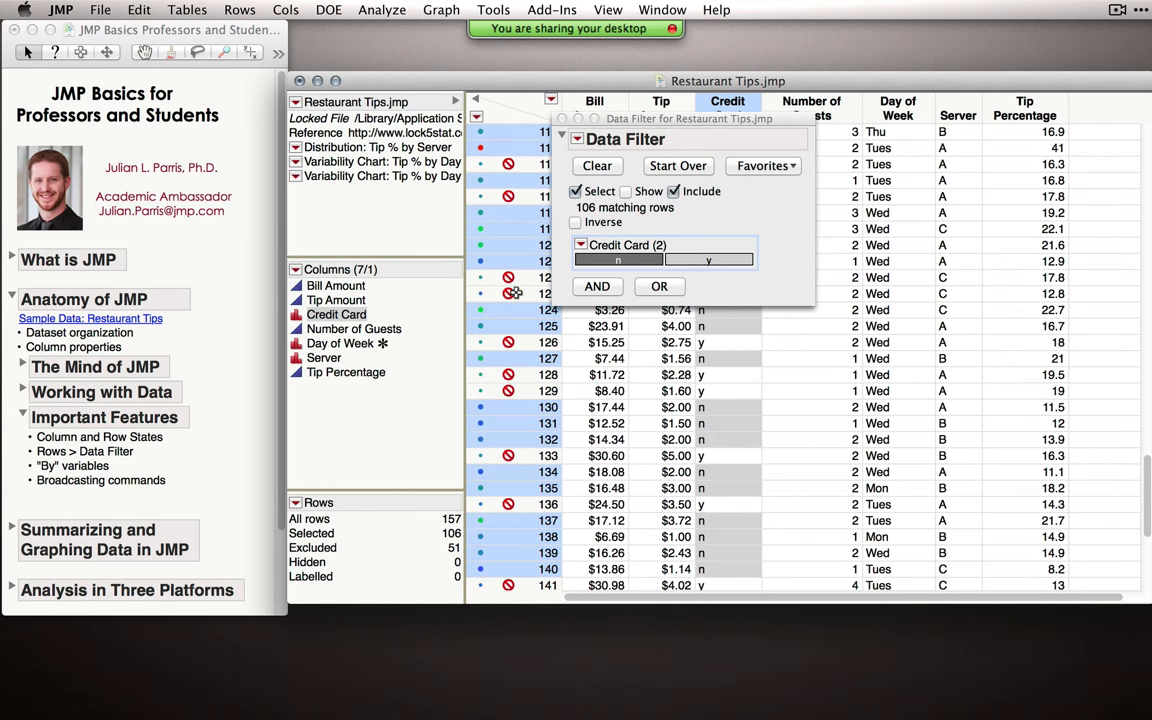
left_click(597, 166)
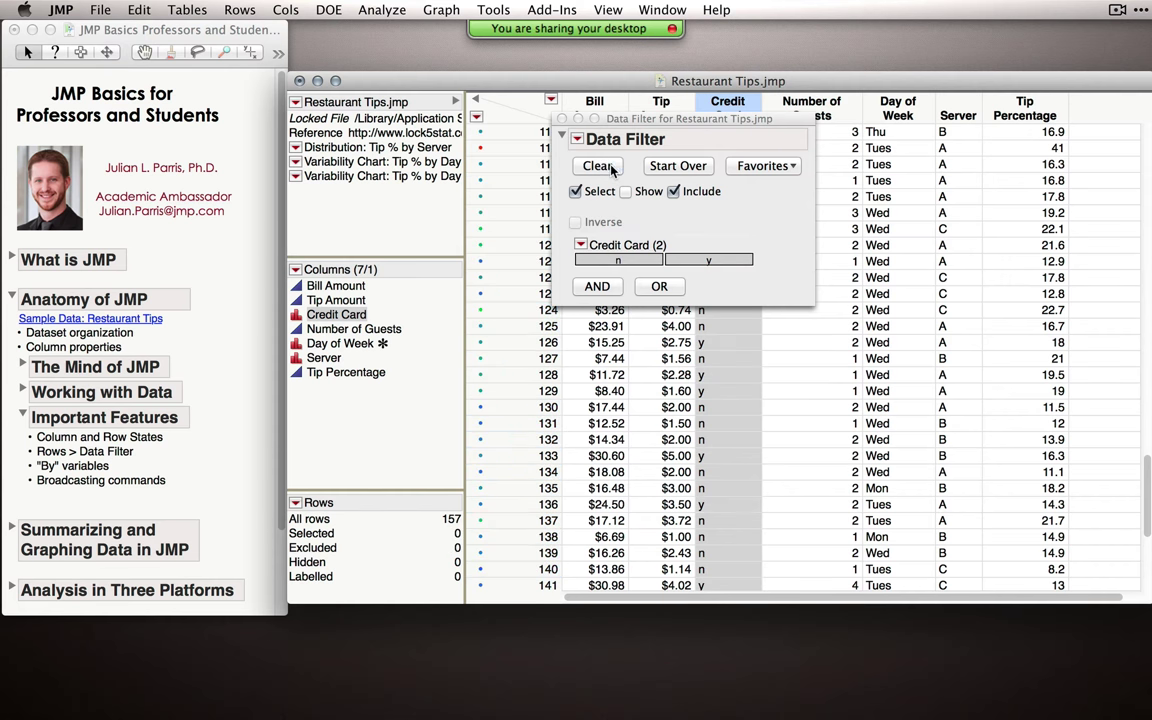
left_click(559, 120)
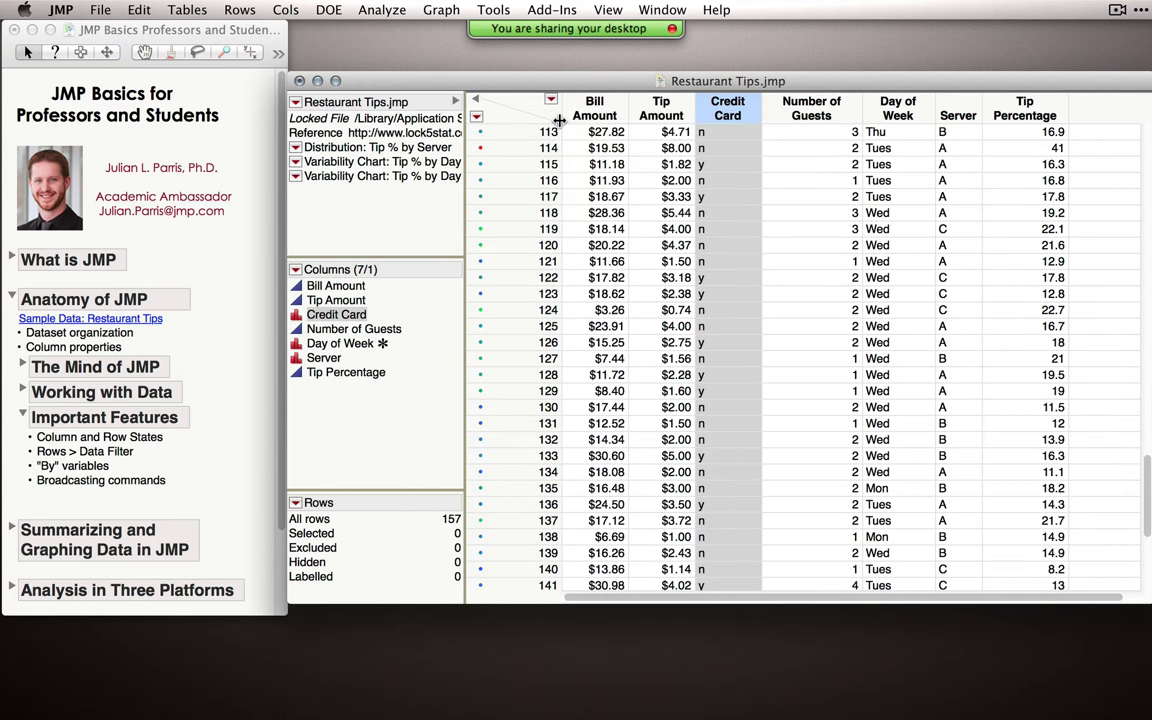
Step: Run a Distribution of Restaurant Tips with Tip Amount as the Y column and Server as the By variable
left_click(70, 468)
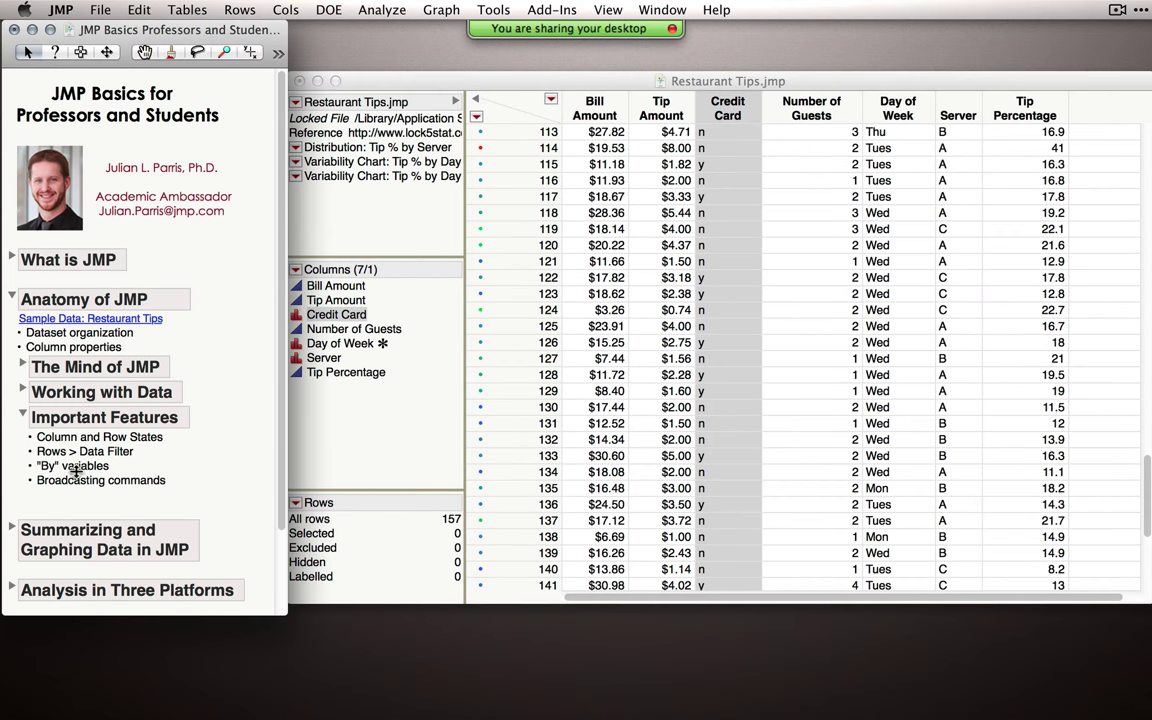
left_click(405, 87)
left_click(382, 10)
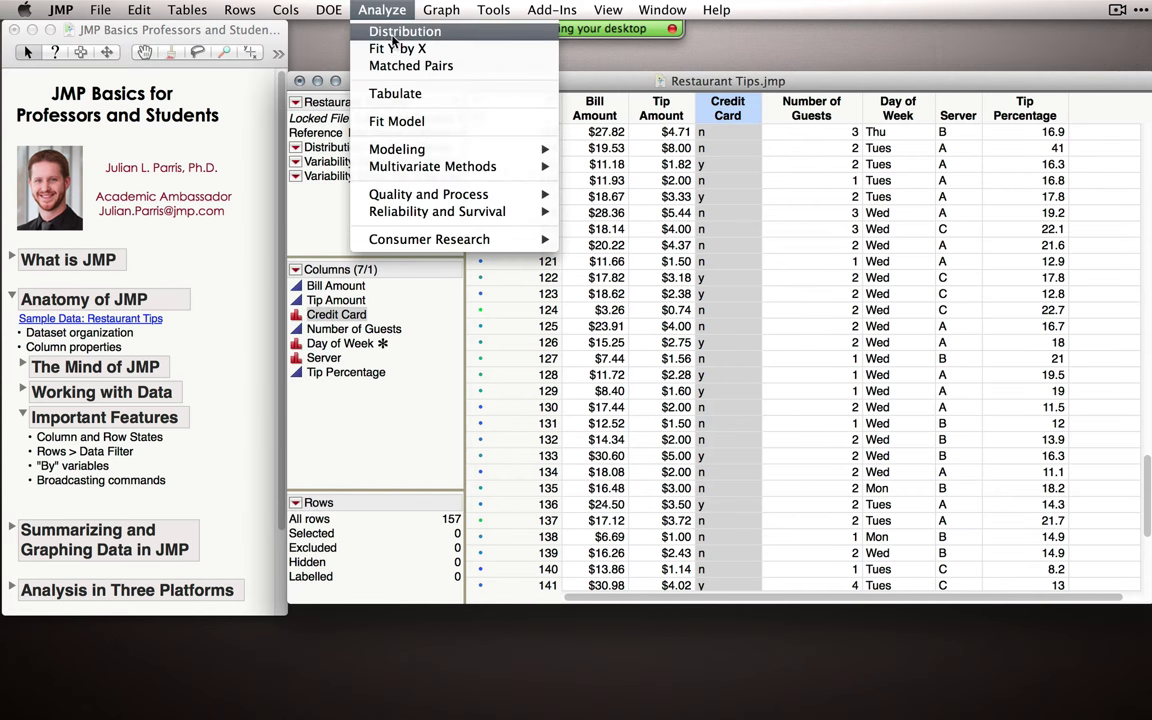
left_click(392, 34)
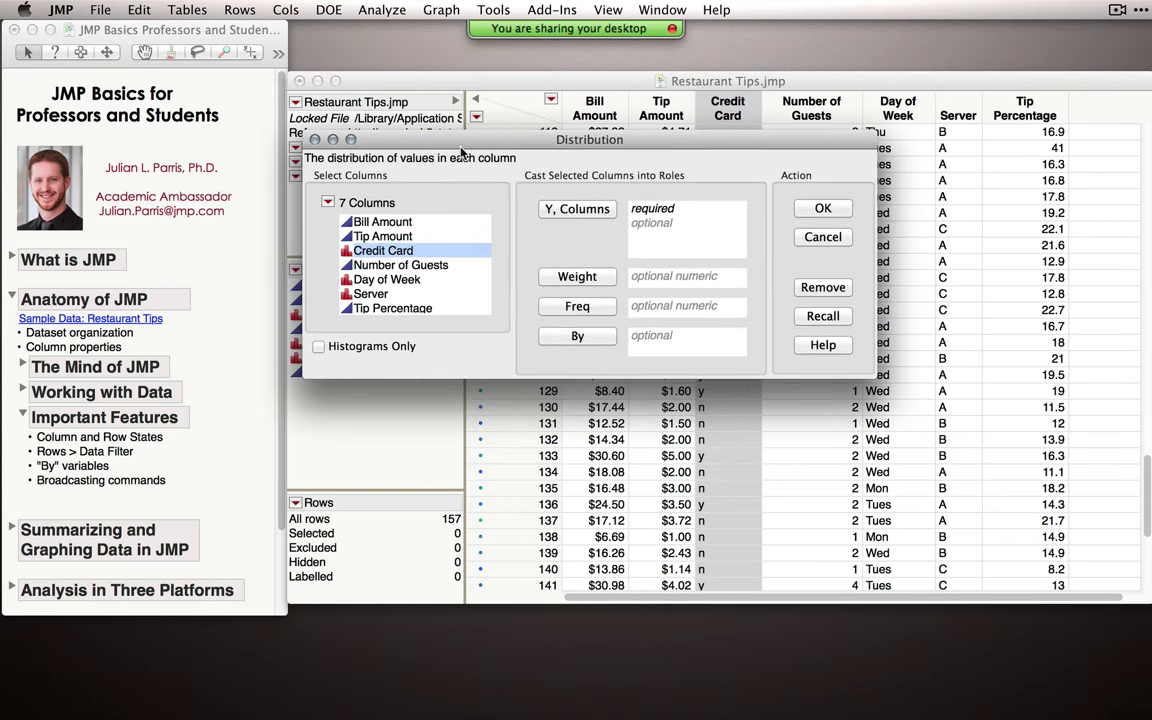
left_click(418, 237)
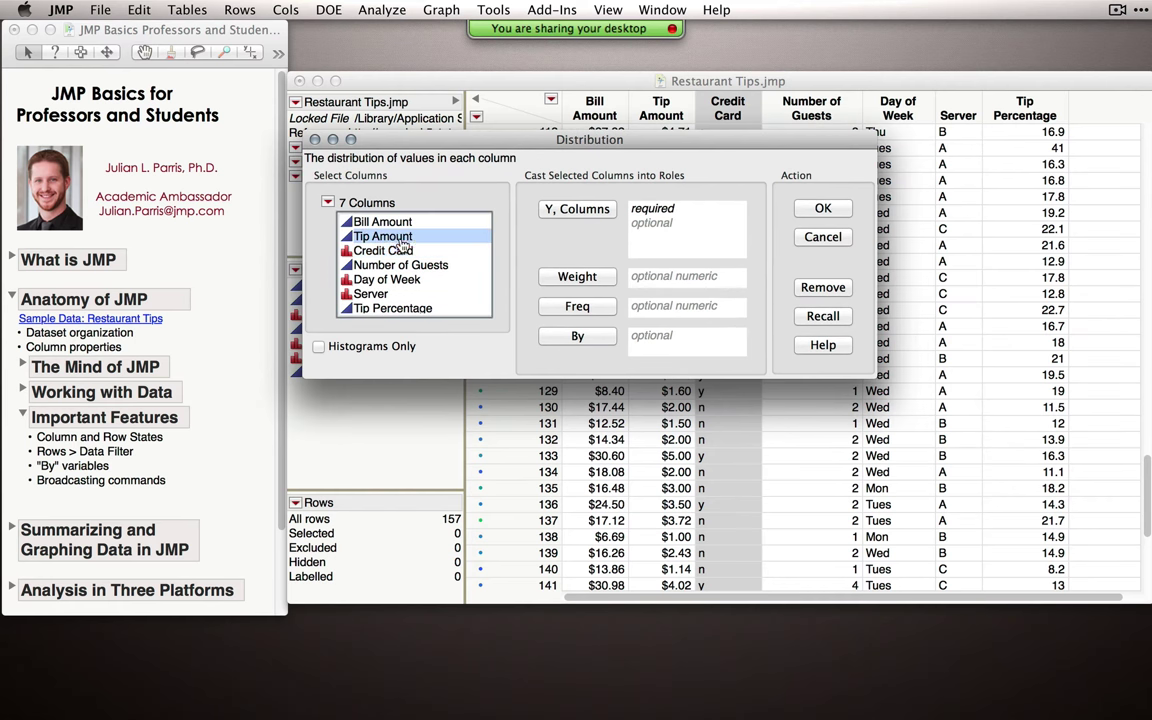
left_click(582, 212)
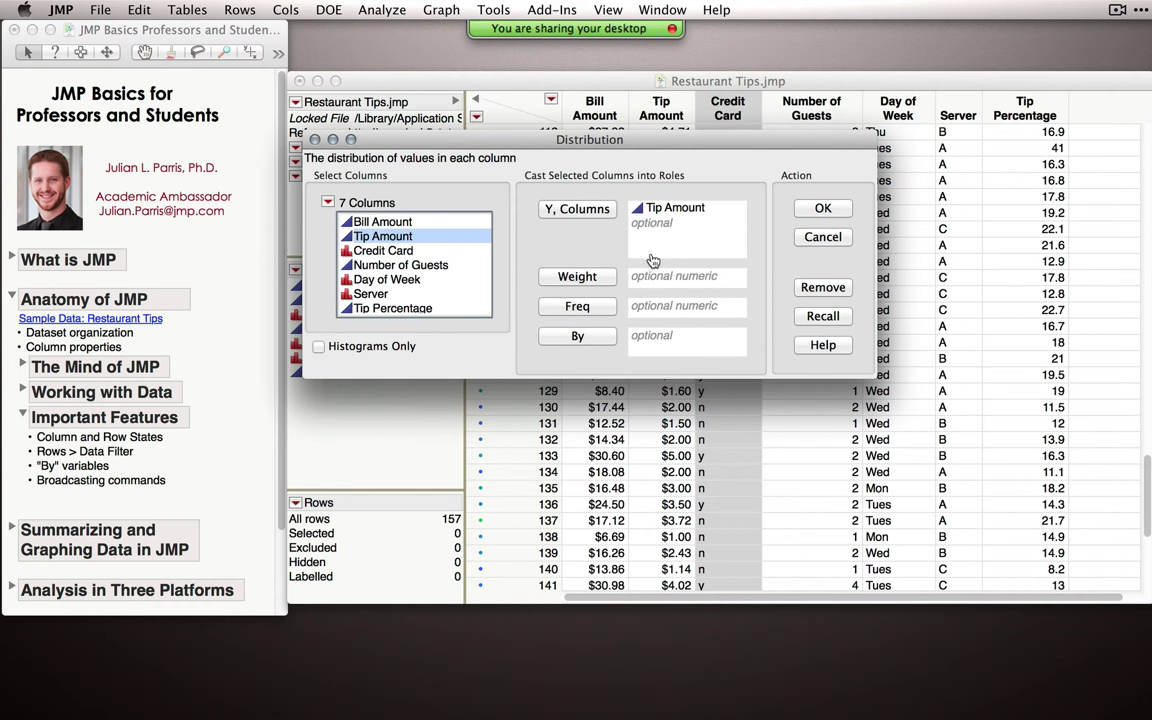
left_click(372, 294)
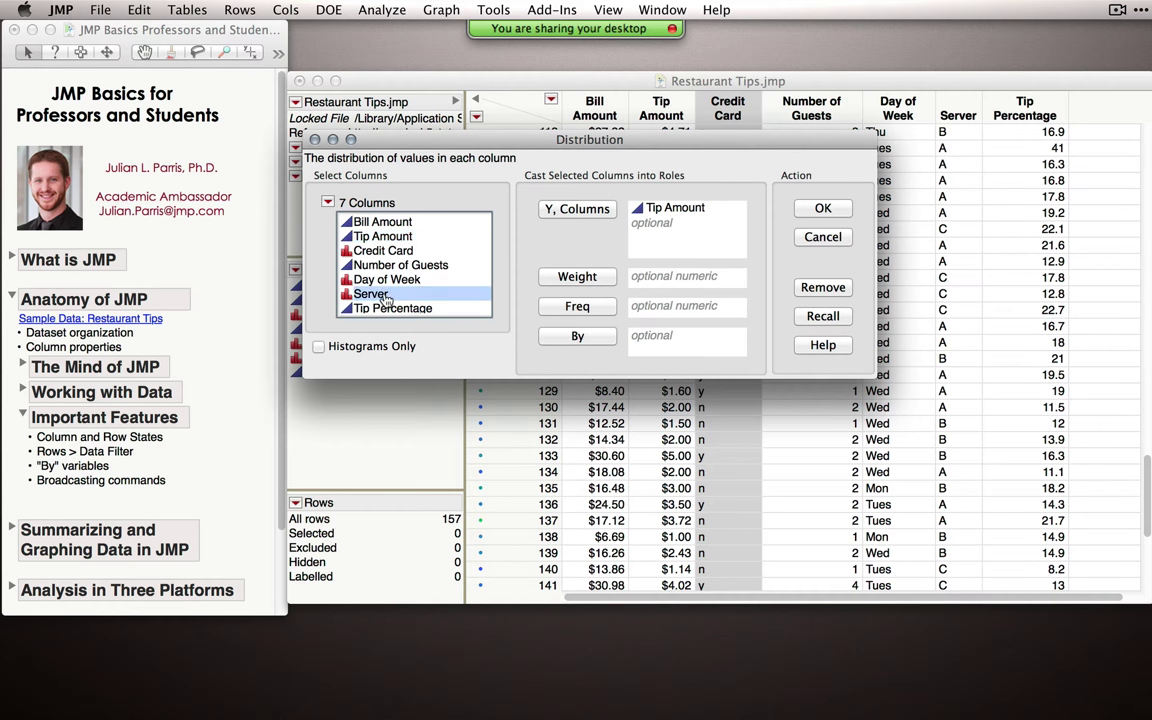
left_click(577, 336)
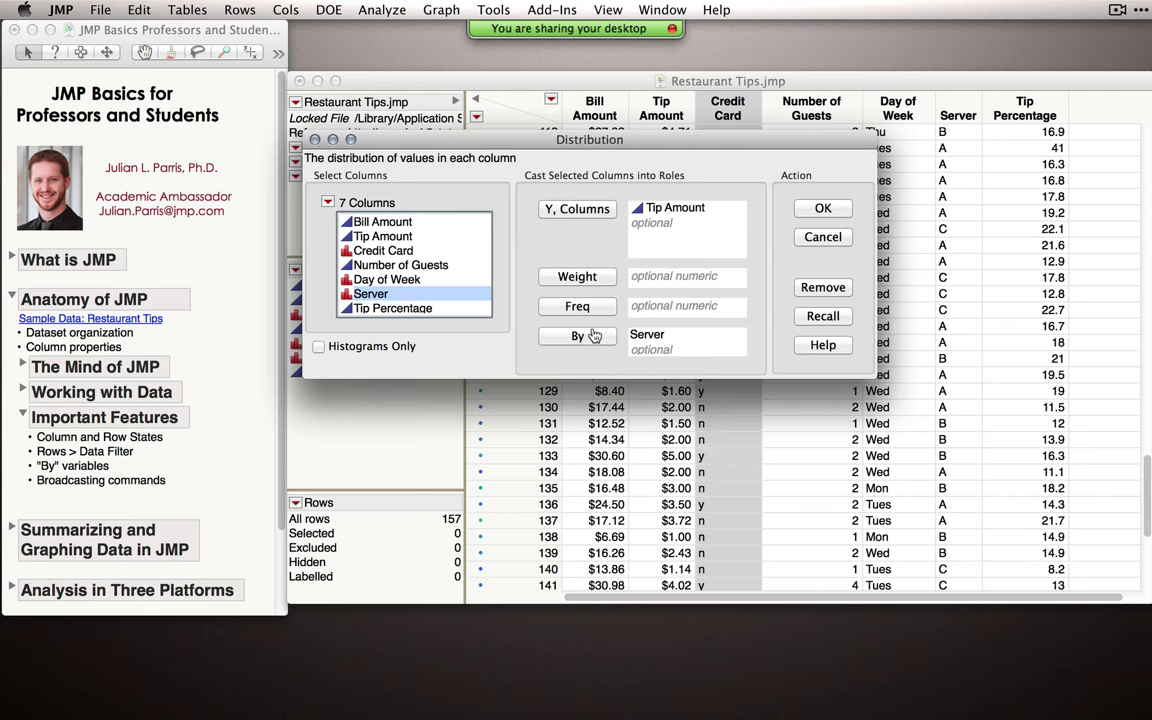
left_click(824, 210)
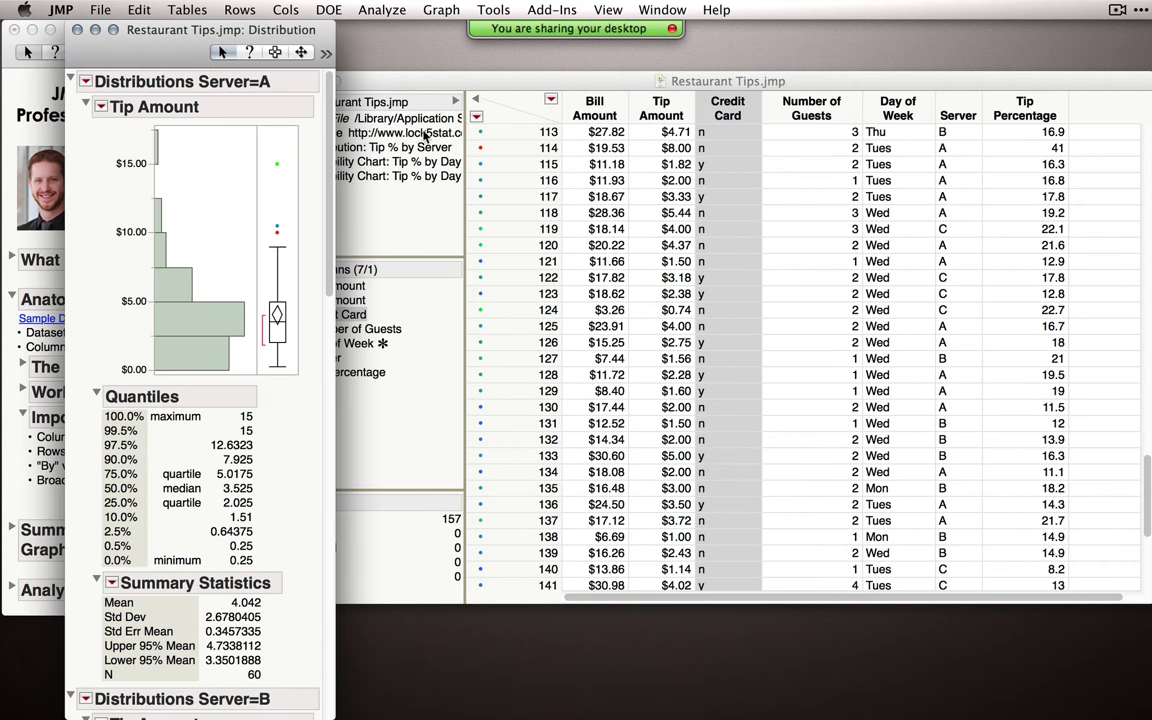
Step: Examine the Tip Amount distributions for servers A, B and C, close the report and return to the outline
left_click_drag(235, 31, 364, 31)
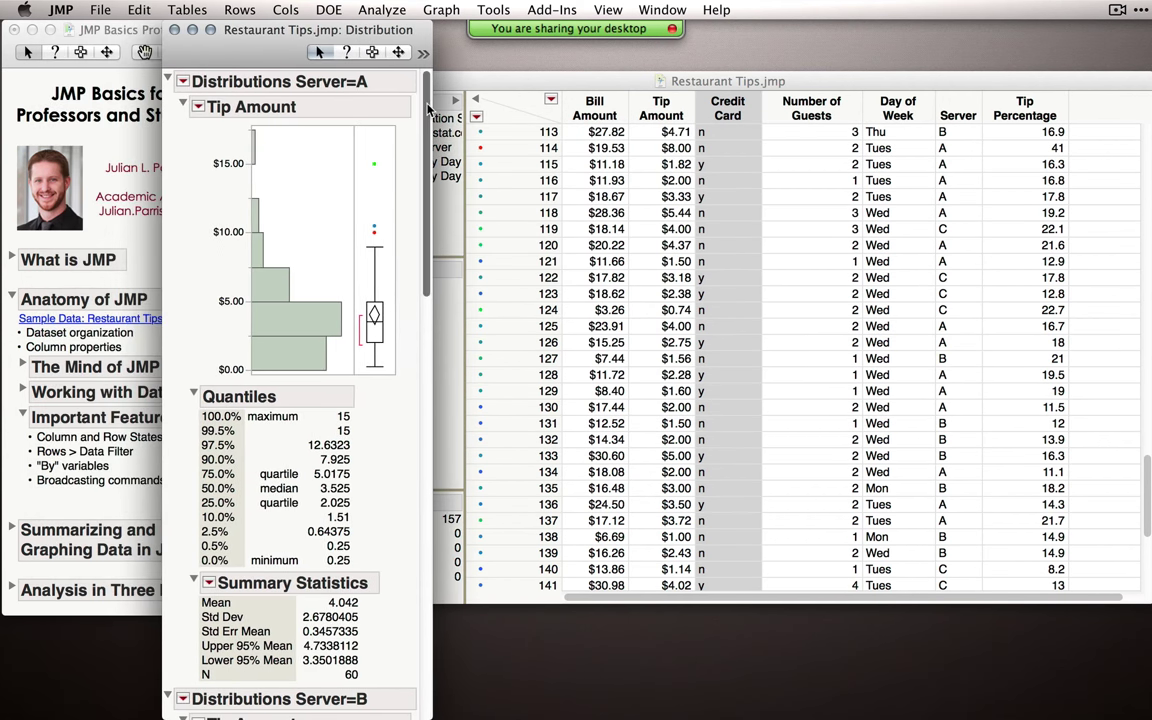
scroll(374, 217, "down", 10)
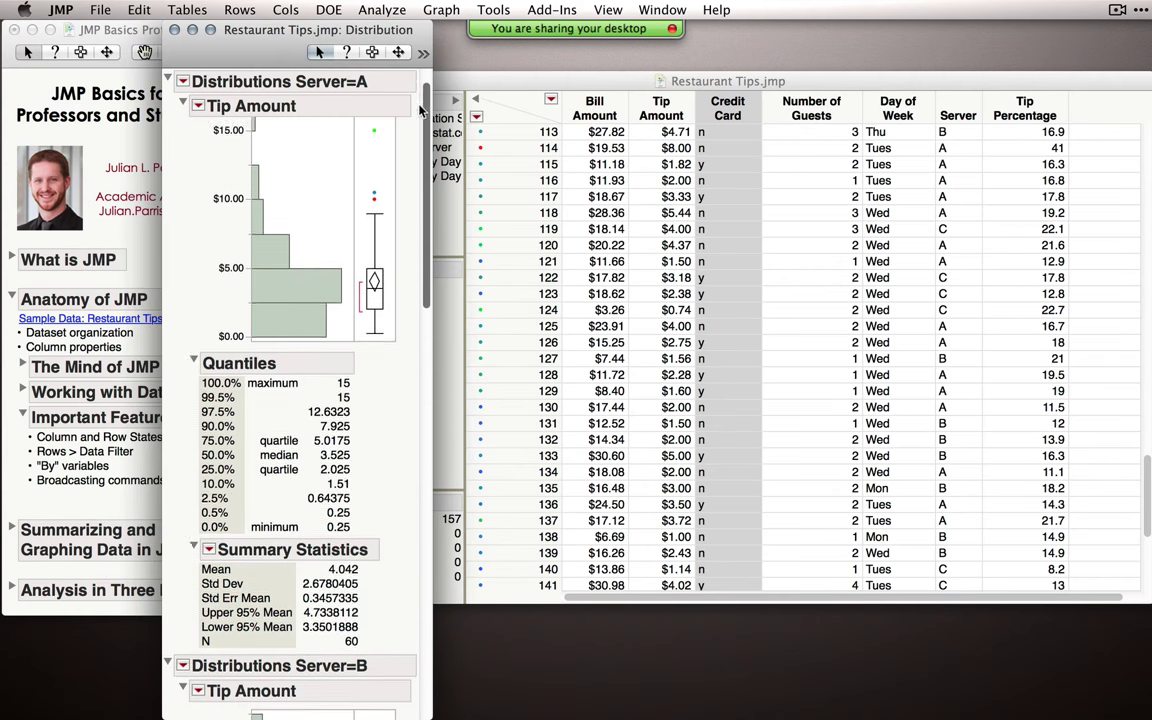
scroll(374, 217, "down", 18)
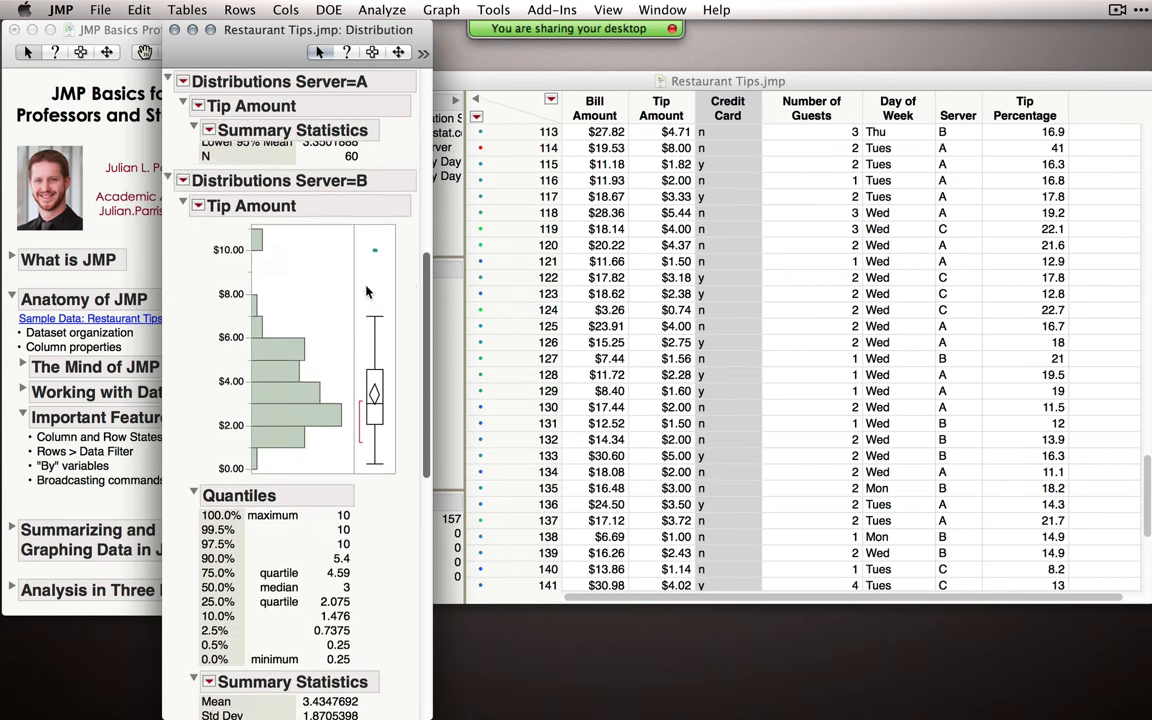
scroll(392, 441, "down", 5)
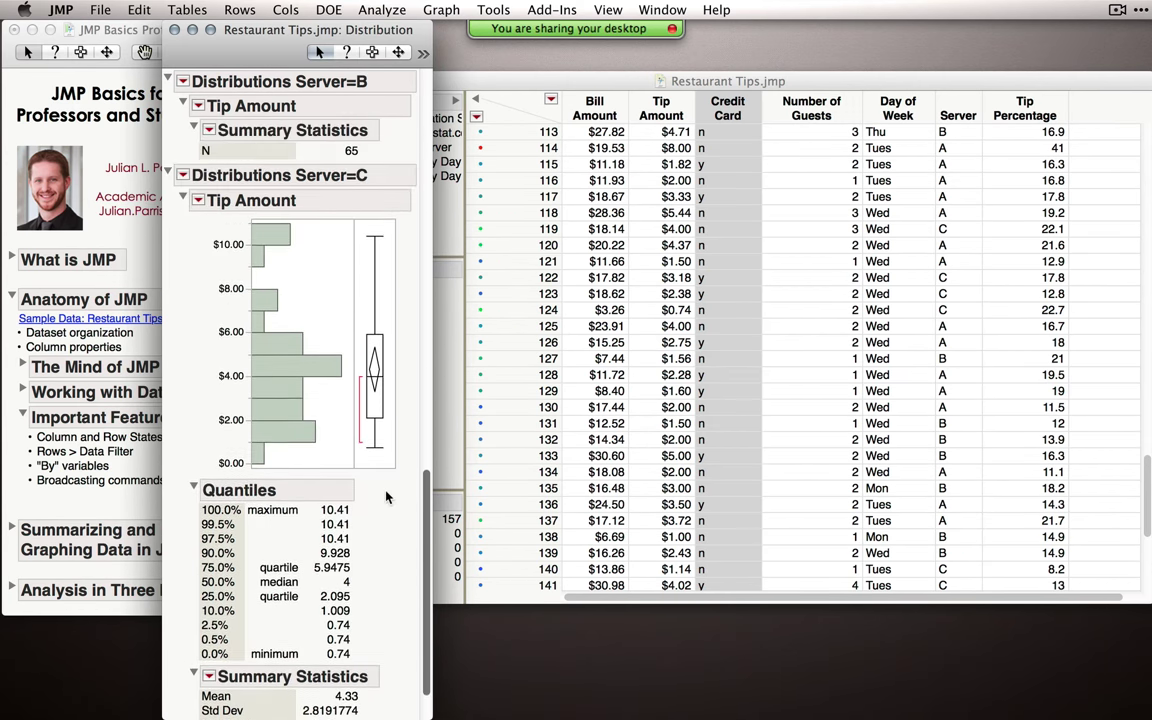
scroll(372, 254, "up", 20)
scroll(428, 135, "up", 5)
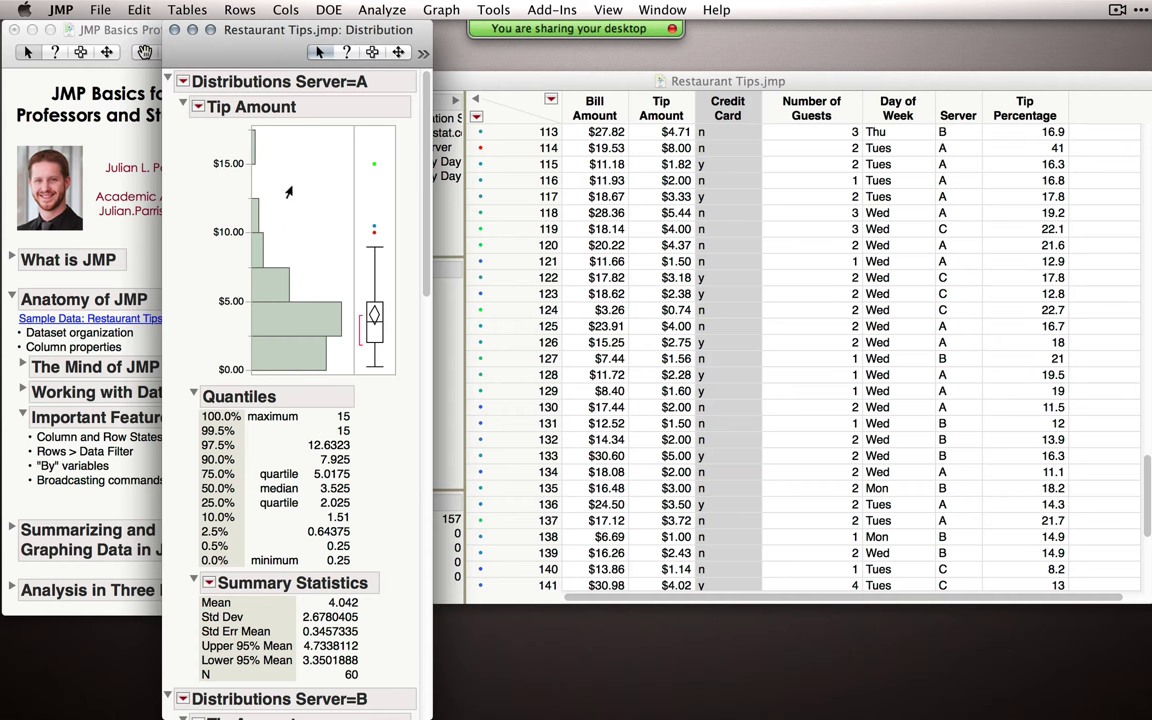
left_click(175, 31)
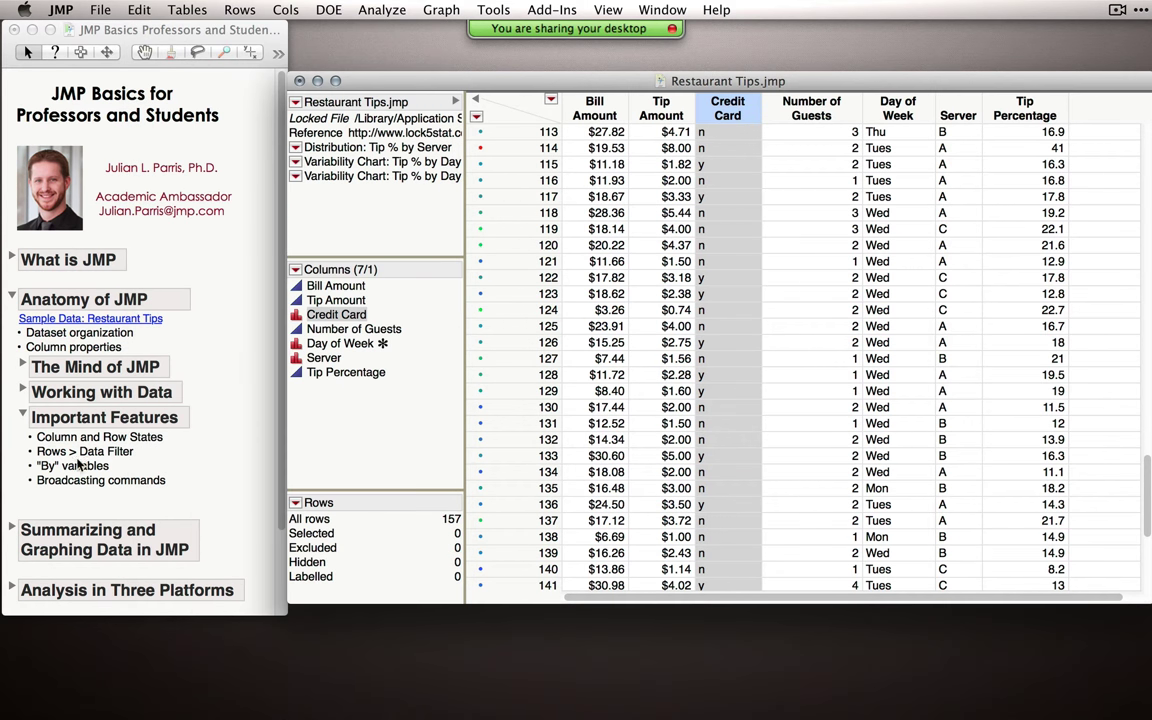
left_click(18, 417)
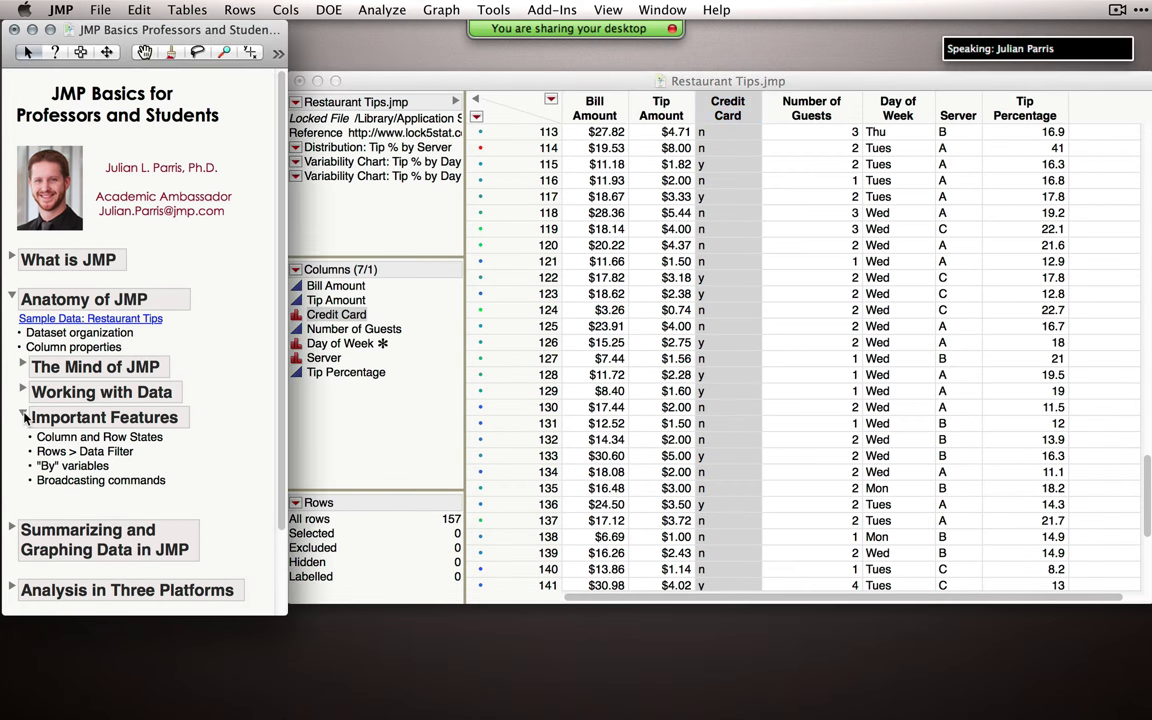
Step: Collapse the Anatomy of JMP section of the outline and expand Summarizing and Graphing Data in JMP down to Analyze > Tabulate
left_click(20, 417)
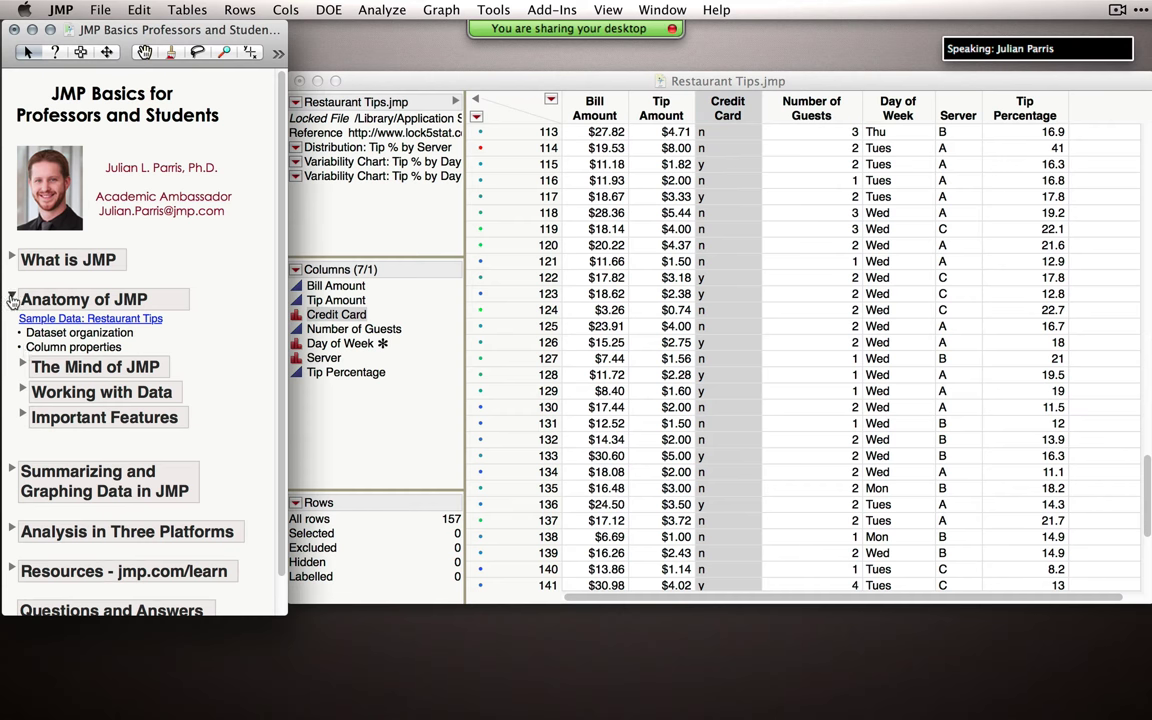
left_click(11, 297)
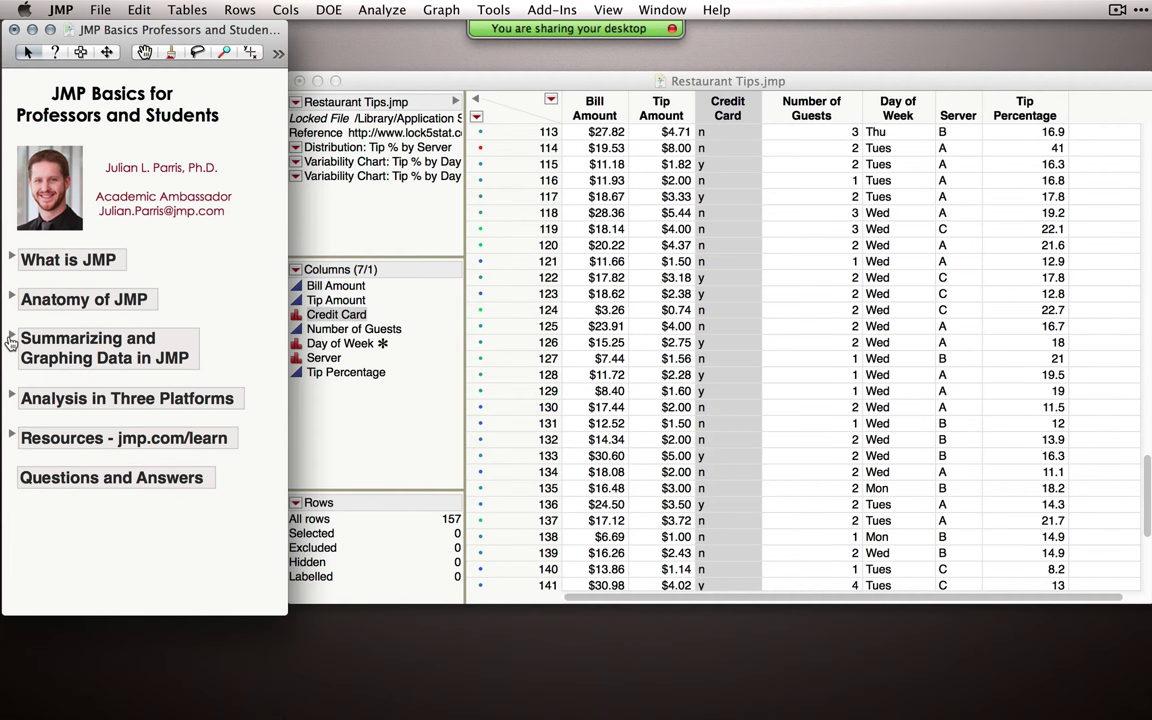
left_click(11, 341)
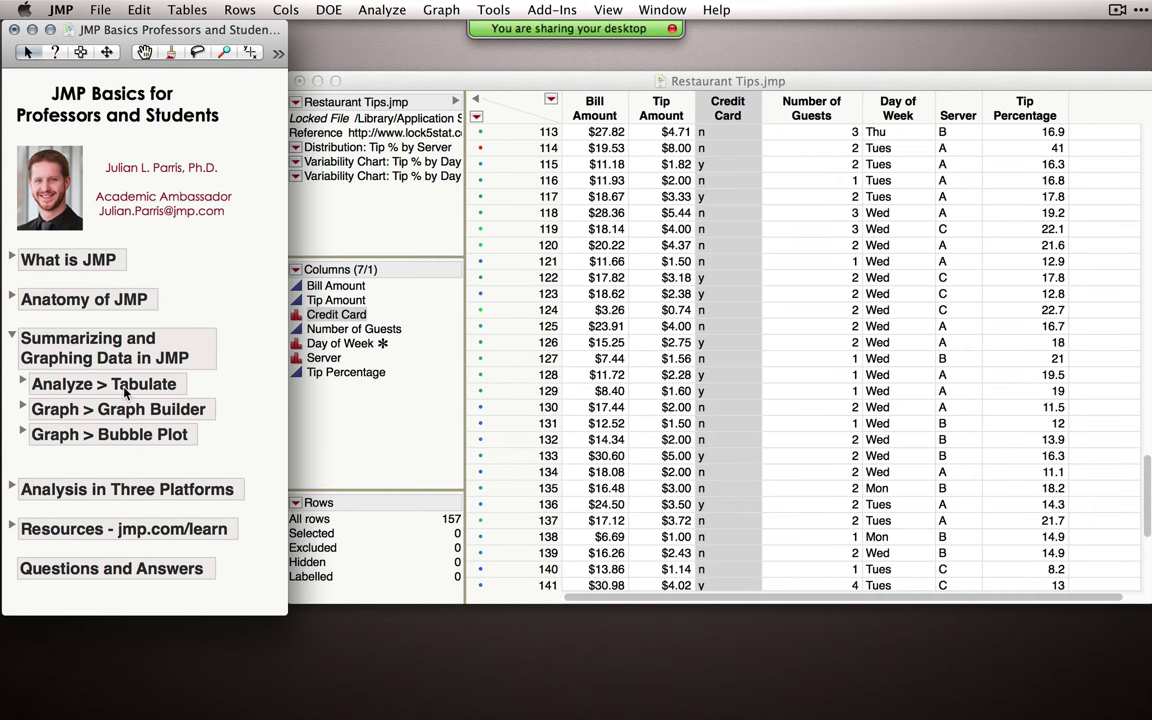
left_click(30, 384)
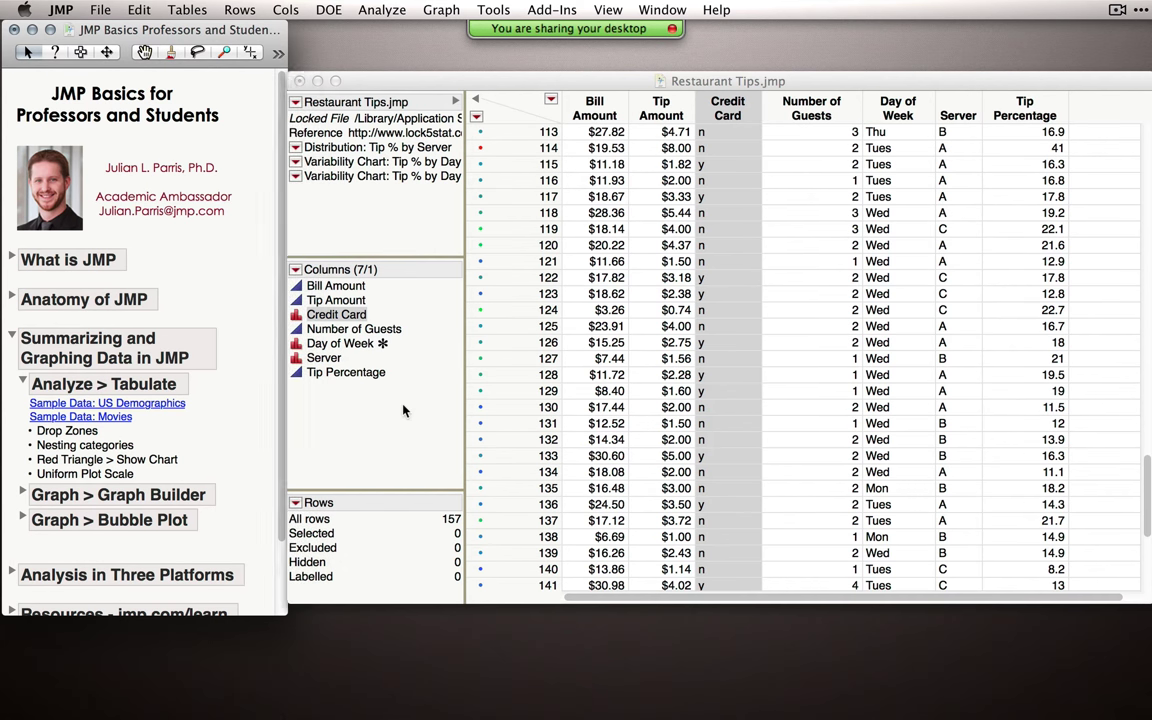
Step: Start a Tabulate on the Restaurant Tips table and place Tip Percentage in the resulting cells
left_click(363, 362)
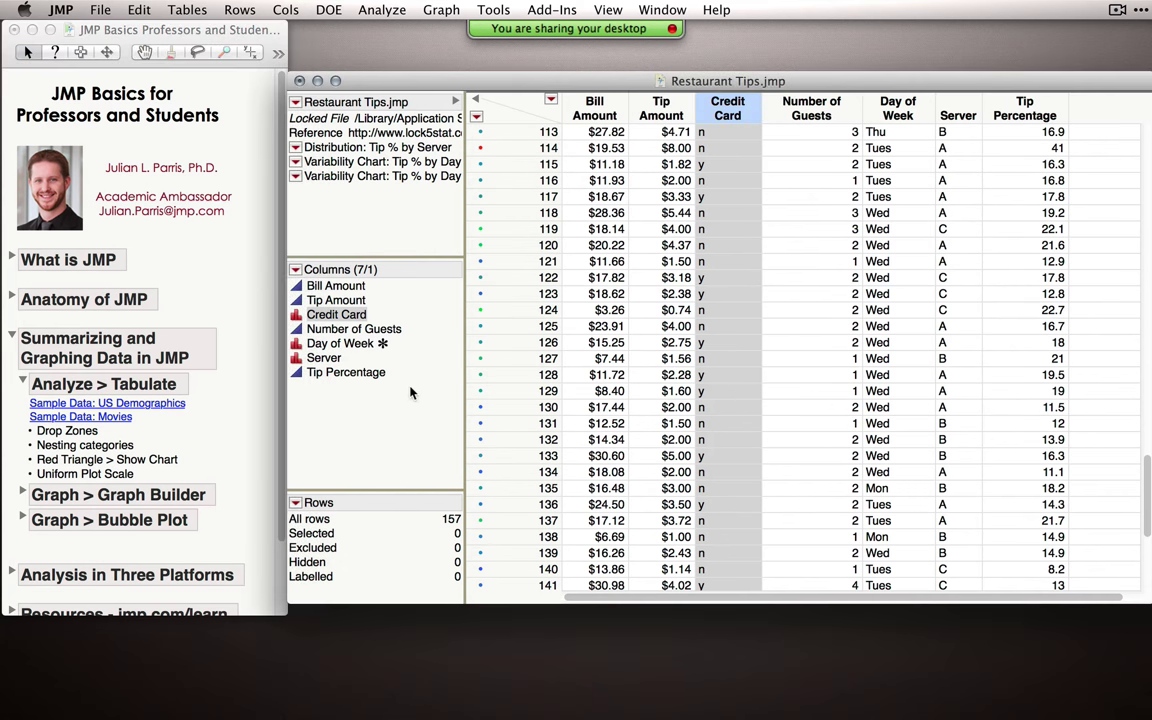
left_click(399, 10)
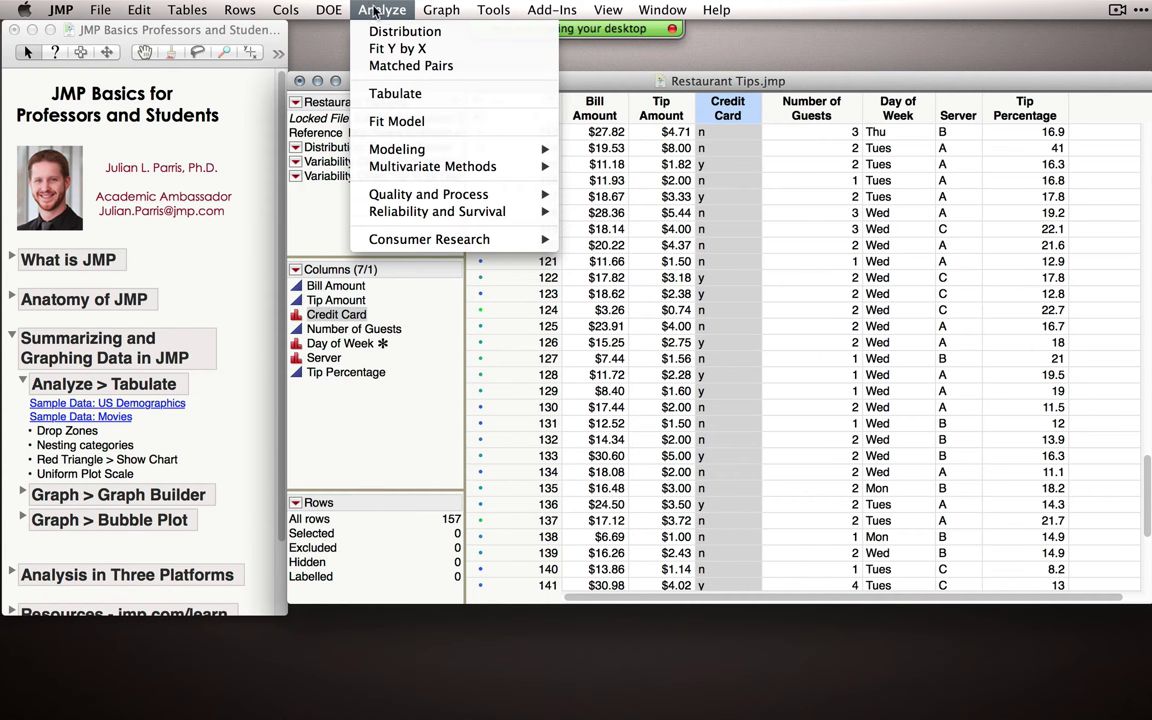
mouse_move(176, 10)
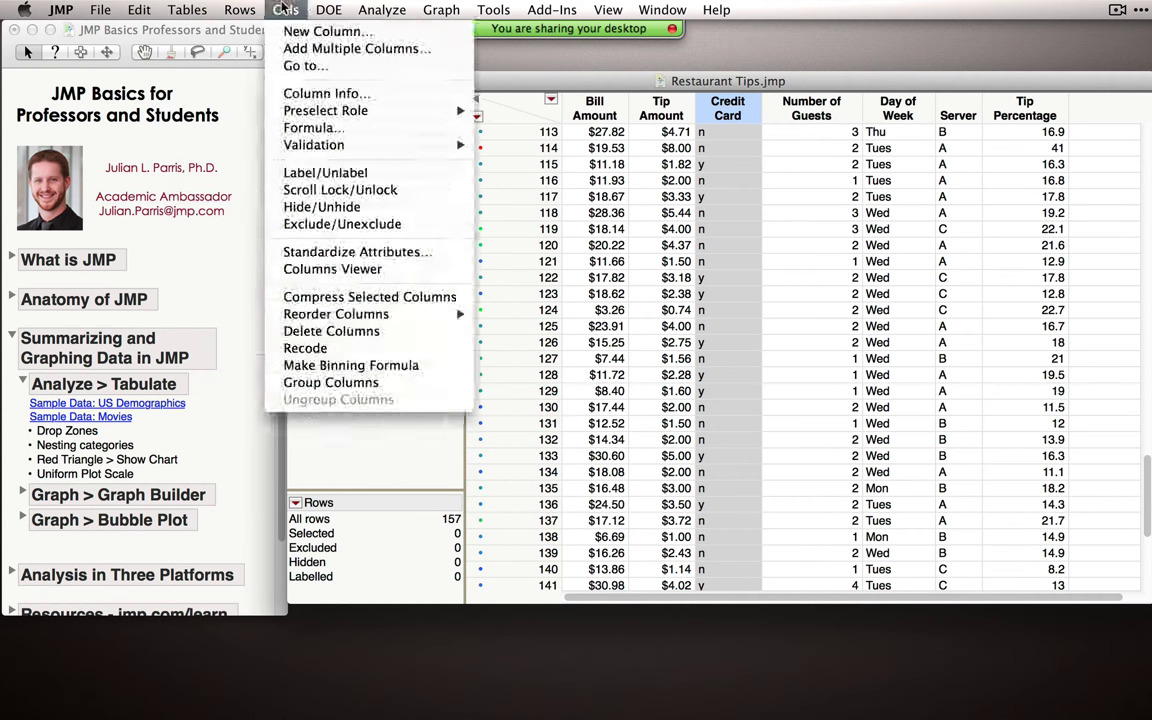
mouse_move(378, 9)
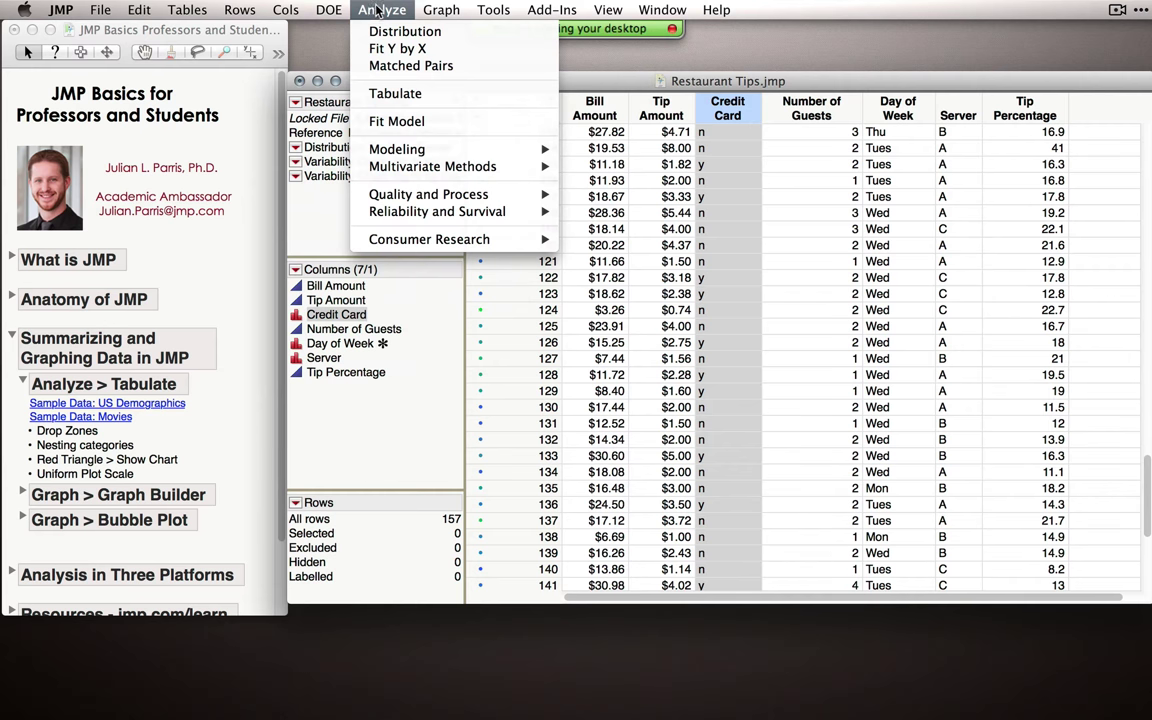
left_click(405, 93)
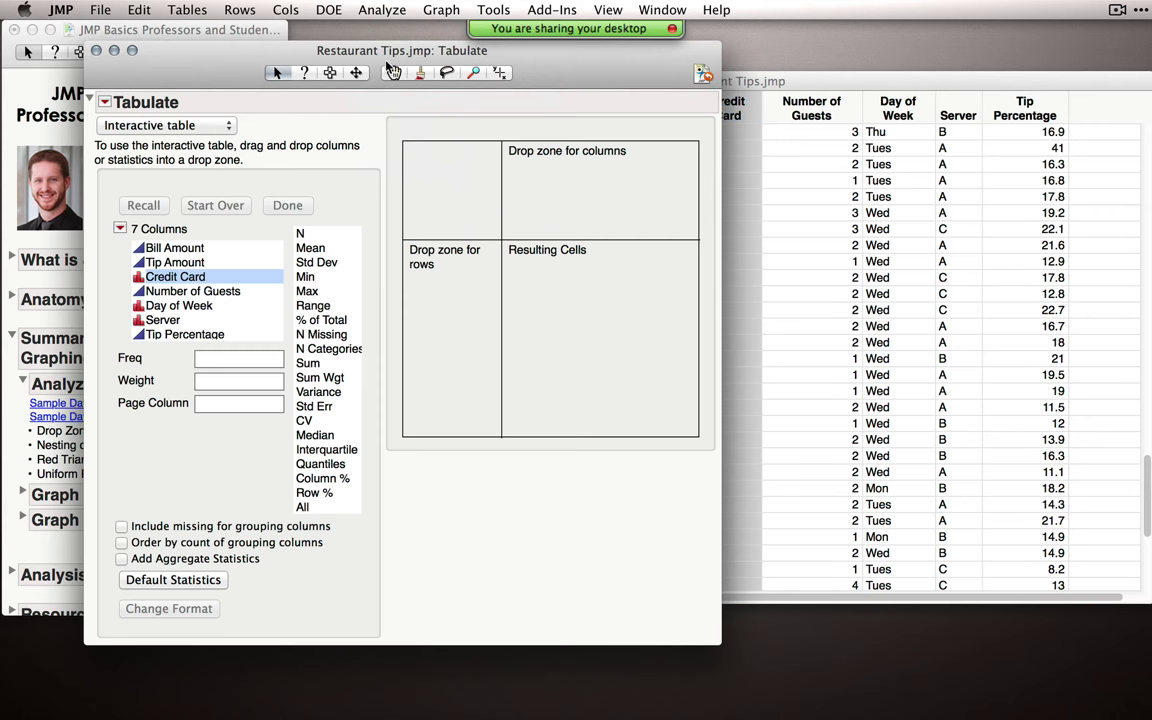
left_click_drag(388, 63, 517, 78)
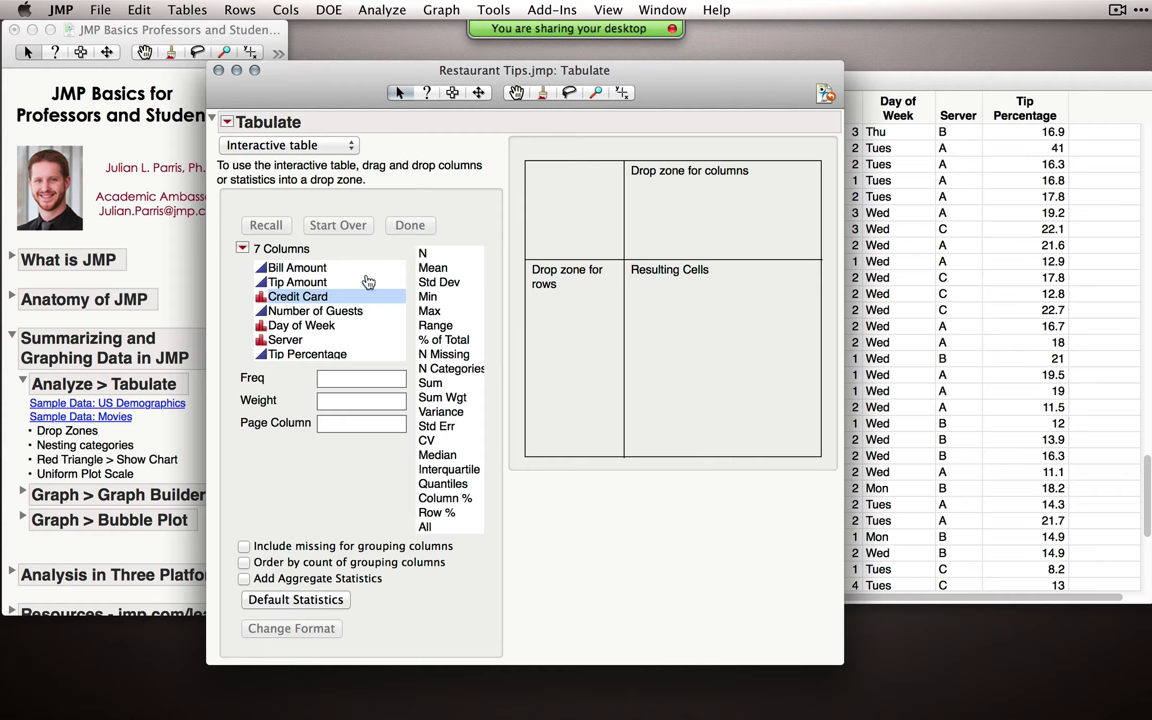
left_click(342, 355)
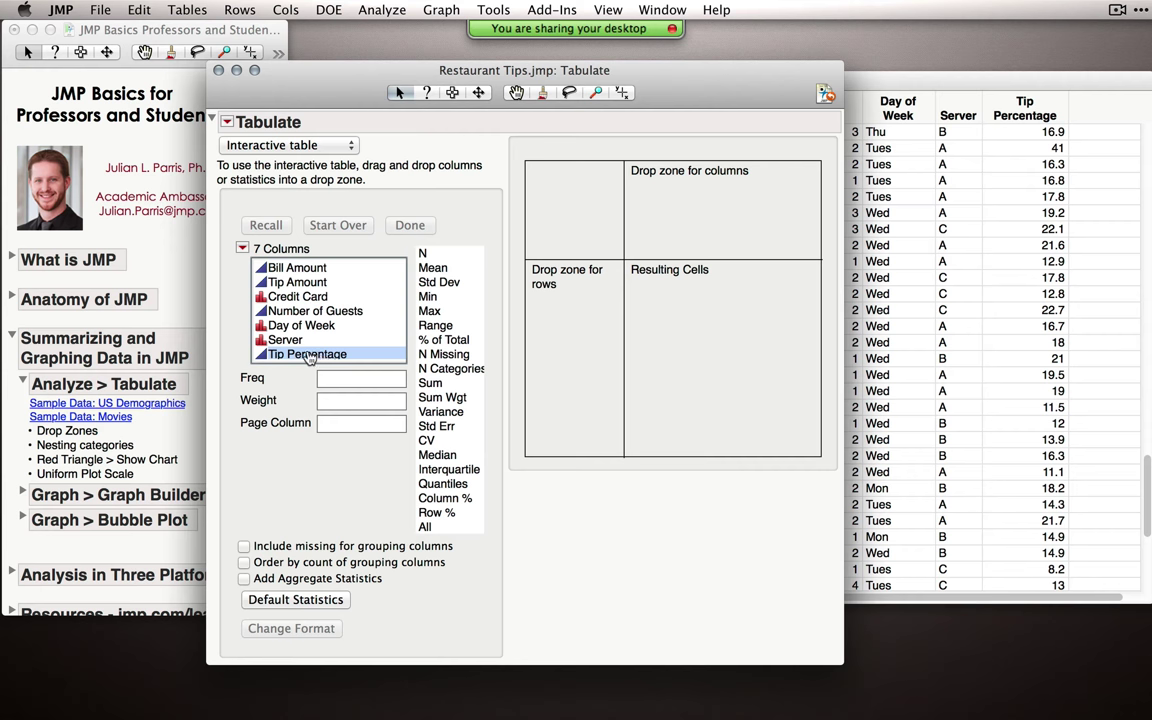
left_click_drag(320, 360, 703, 342)
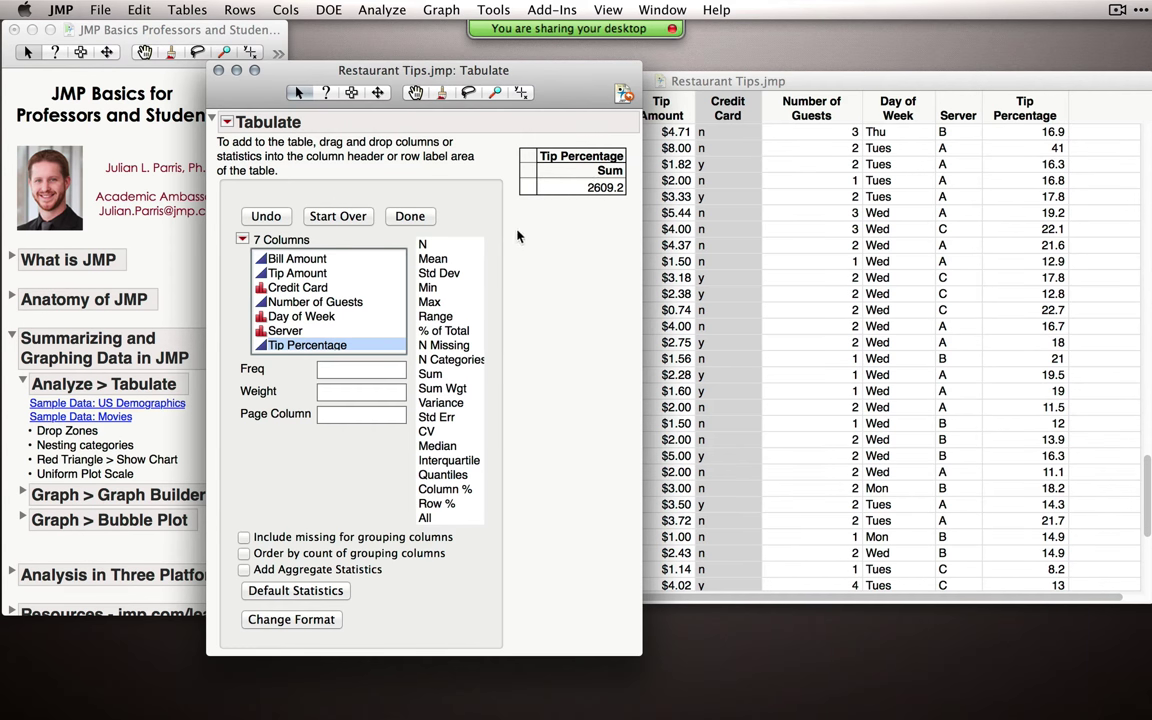
Step: Try replacing the Sum statistic of Tip Percentage with Mean, and undo it
left_click(430, 260)
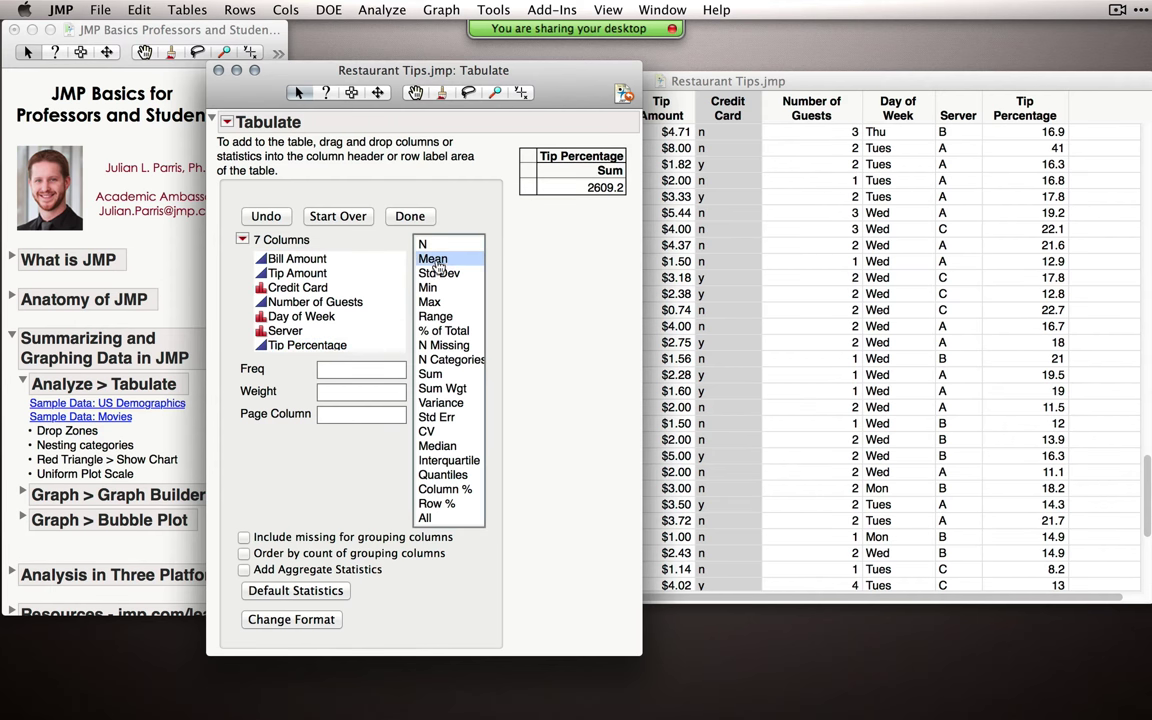
left_click_drag(433, 262, 580, 175)
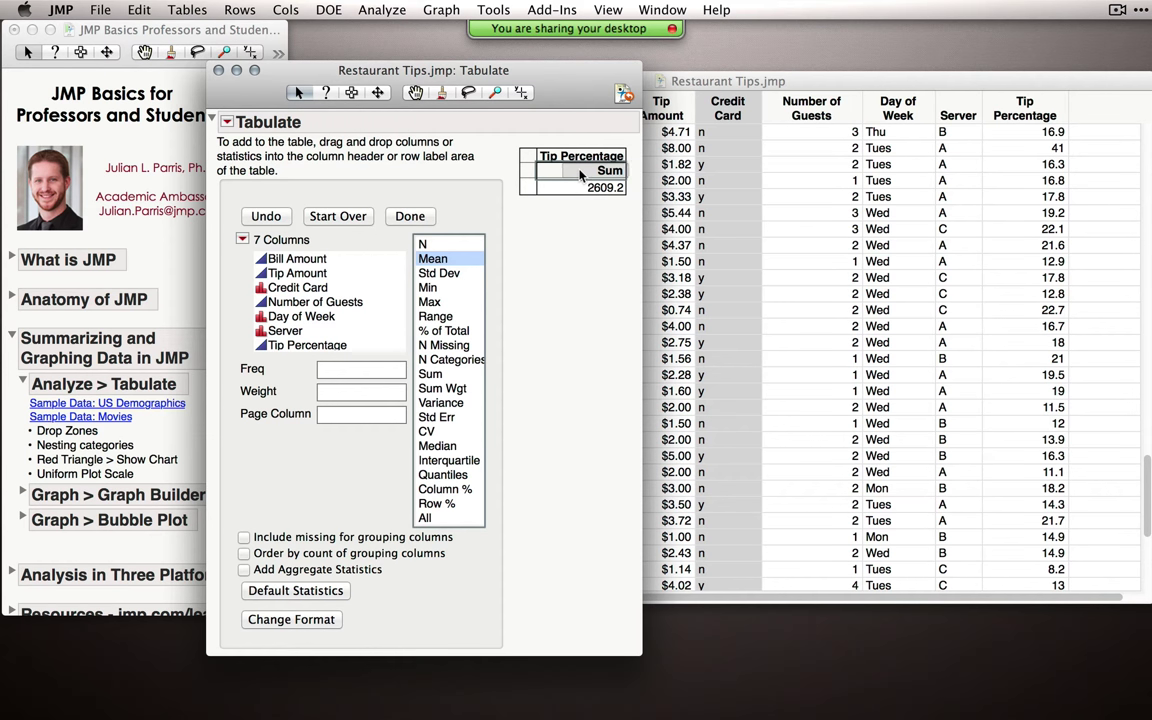
left_click_drag(580, 175, 580, 175)
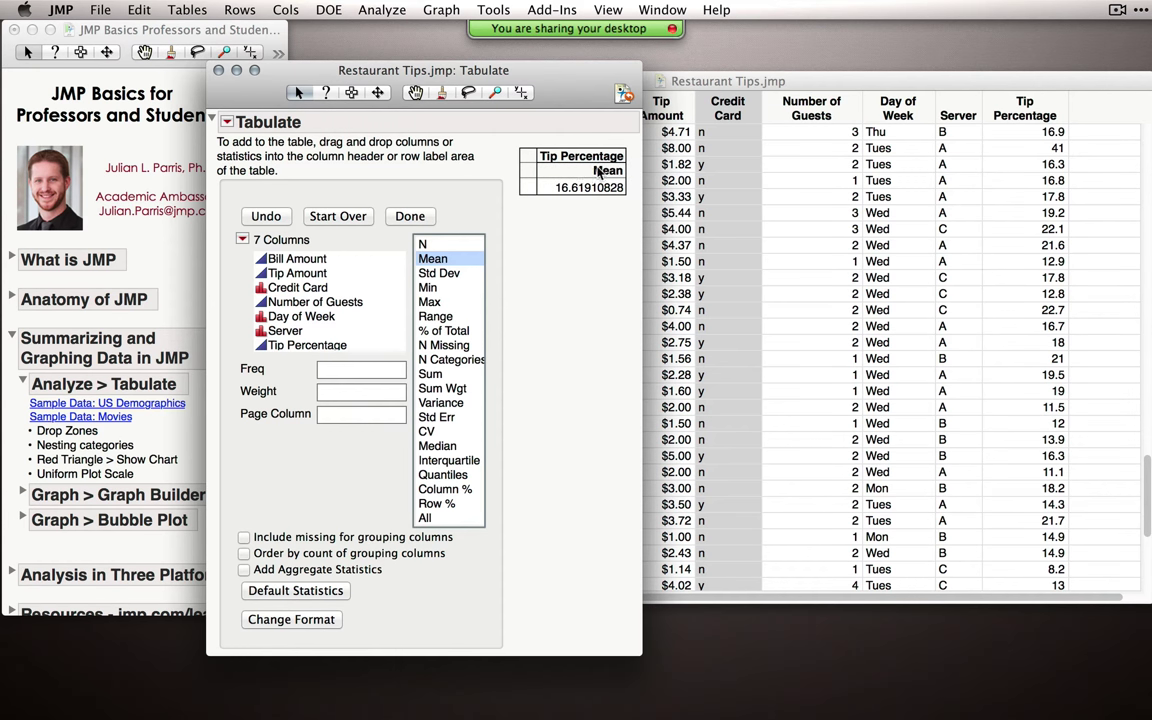
left_click(260, 214)
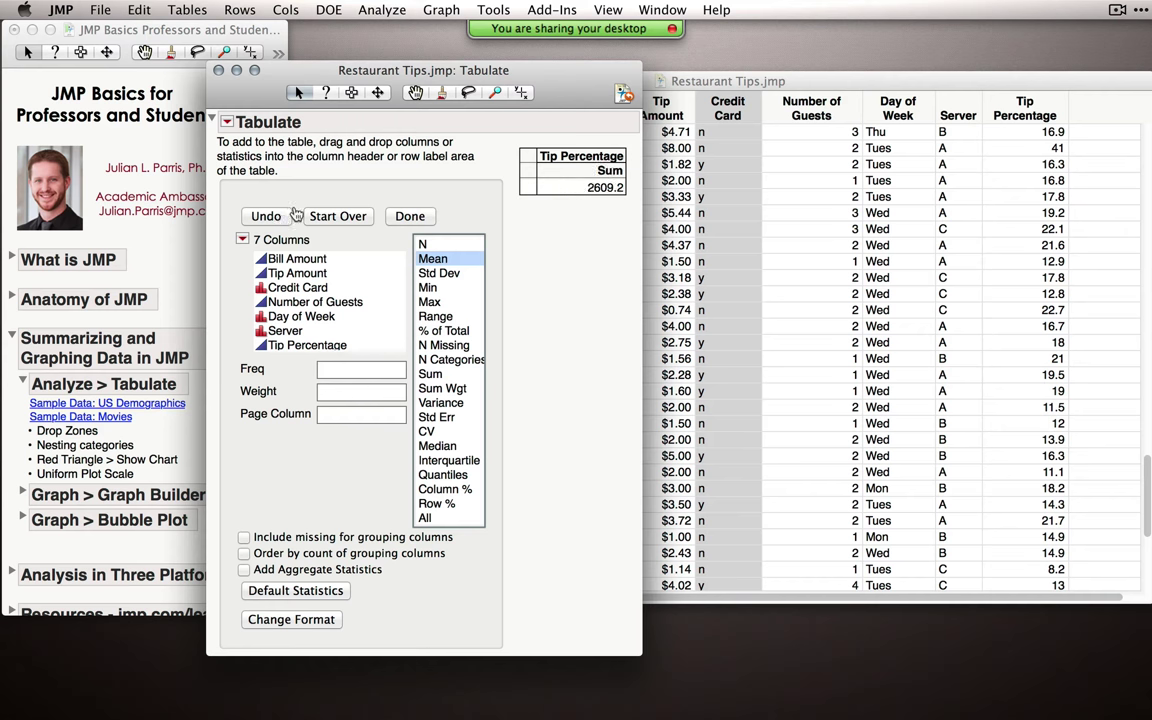
Step: Try placing Mean before and after the Sum statistic, undoing each placement
left_click_drag(456, 258, 582, 176)
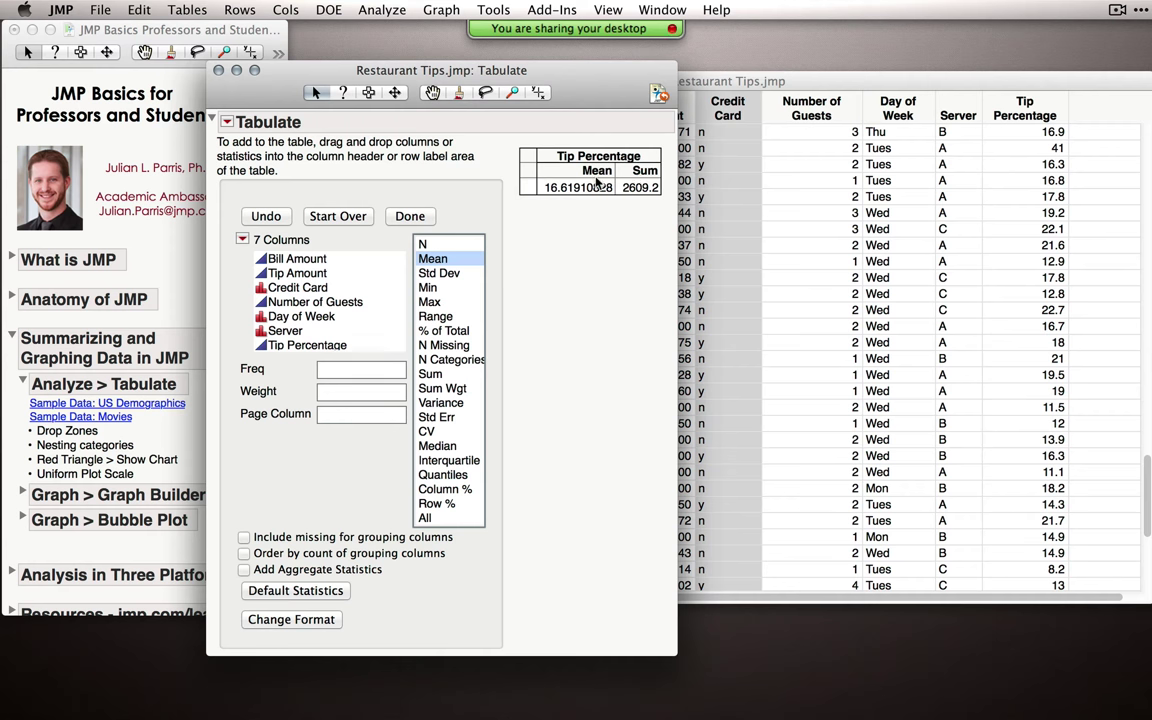
left_click(281, 215)
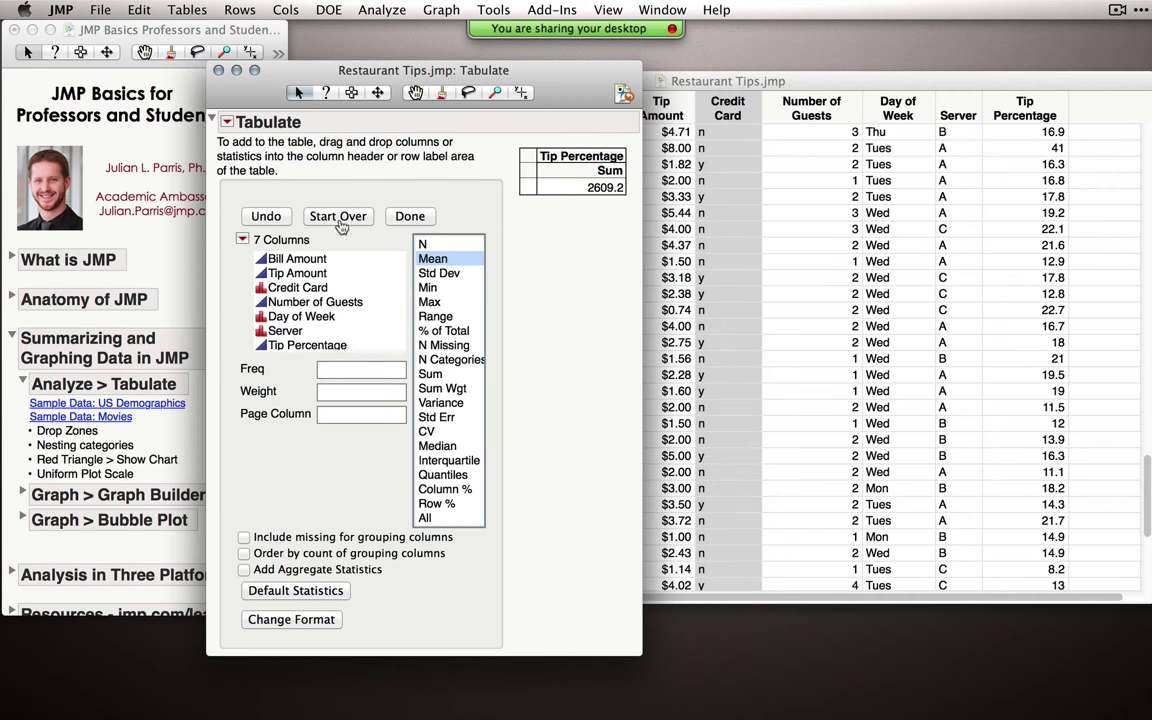
left_click(622, 176)
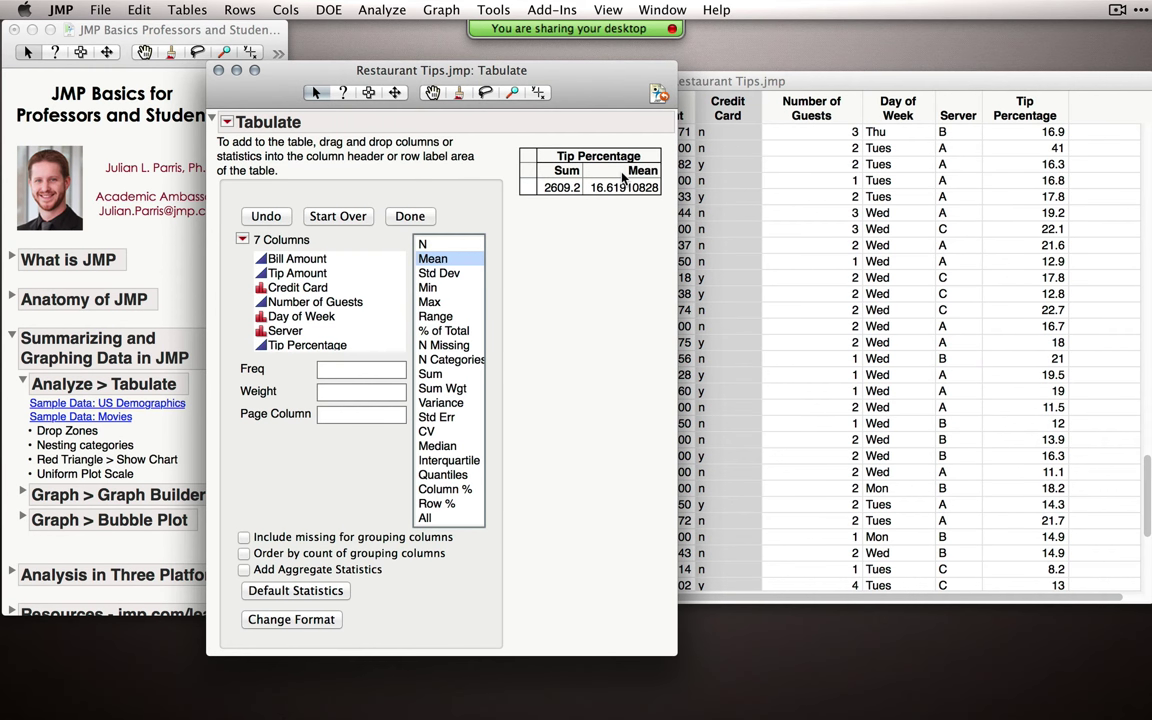
left_click(272, 217)
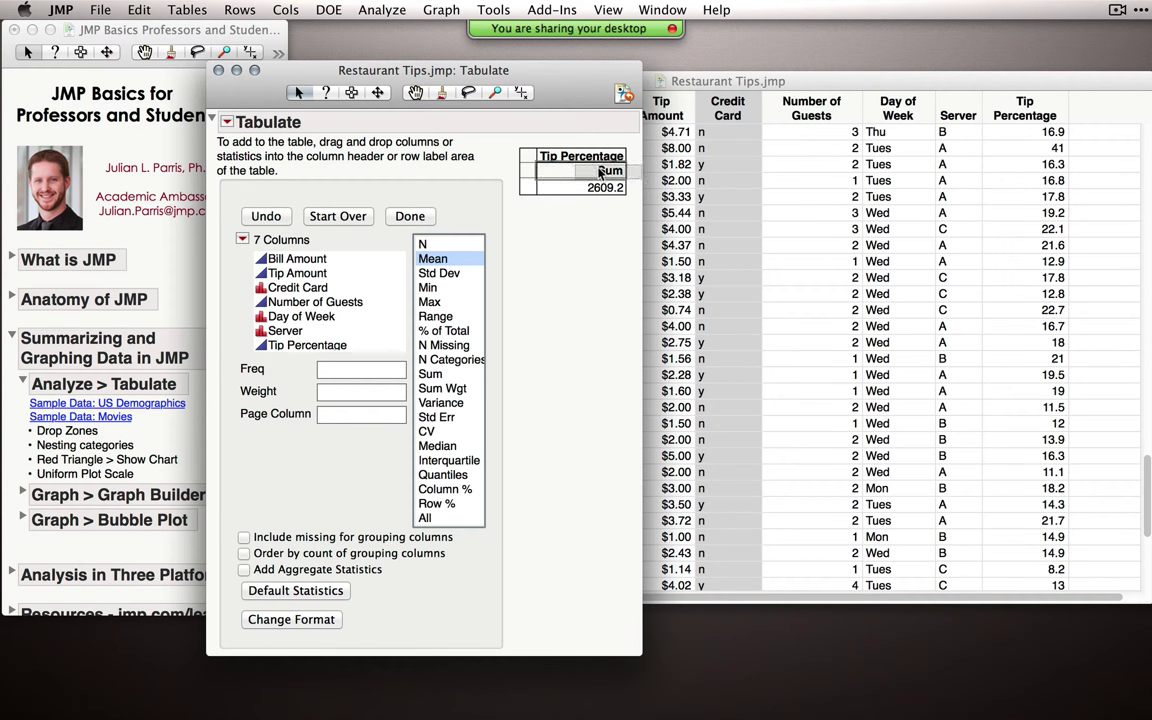
Step: Replace the Sum of Tip Percentage with Mean and group the table rows by Credit Card
left_click_drag(600, 172, 598, 175)
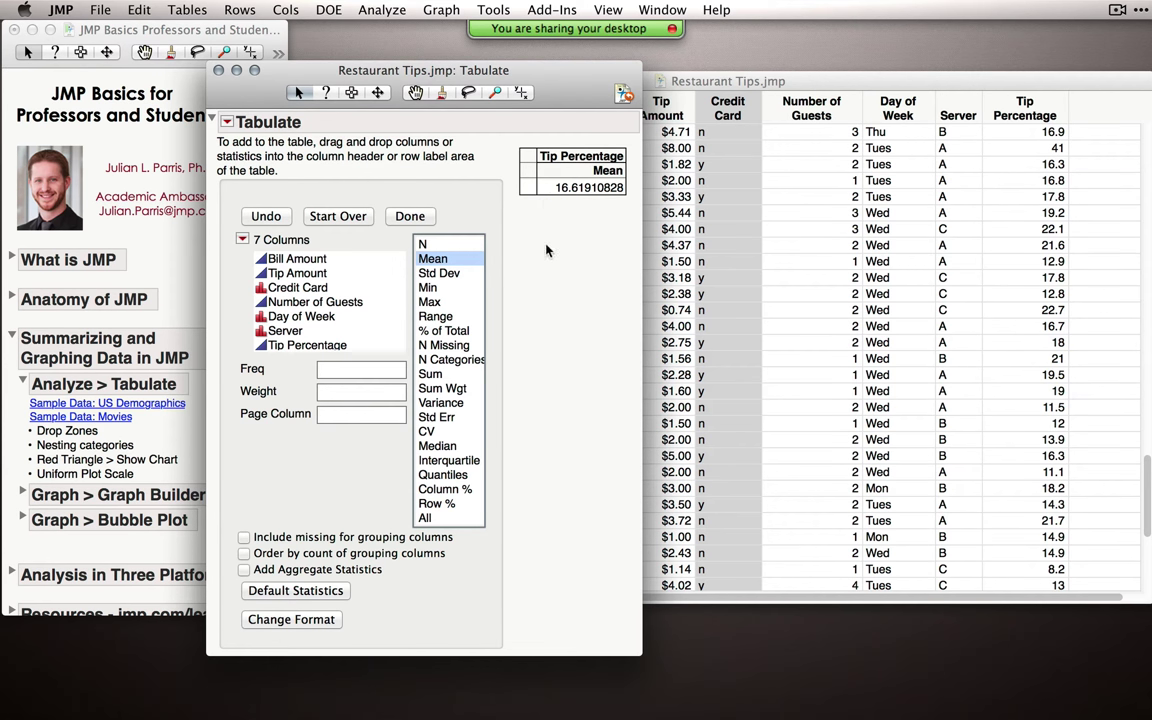
left_click(311, 289)
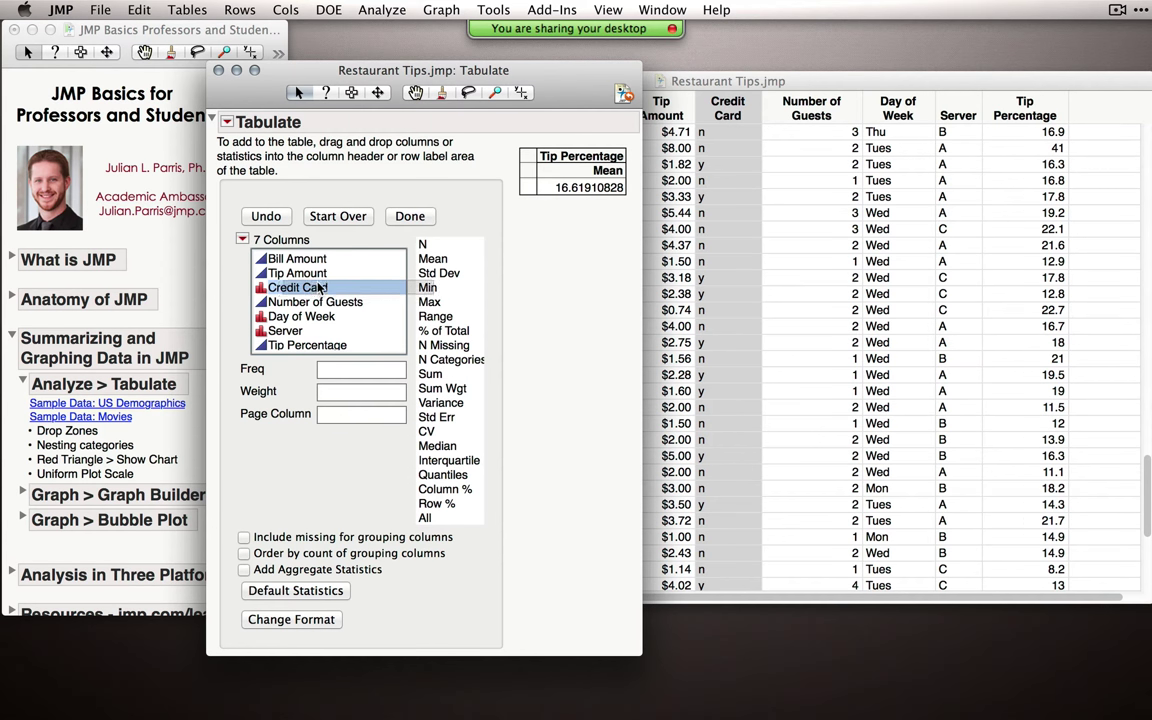
left_click_drag(320, 288, 530, 191)
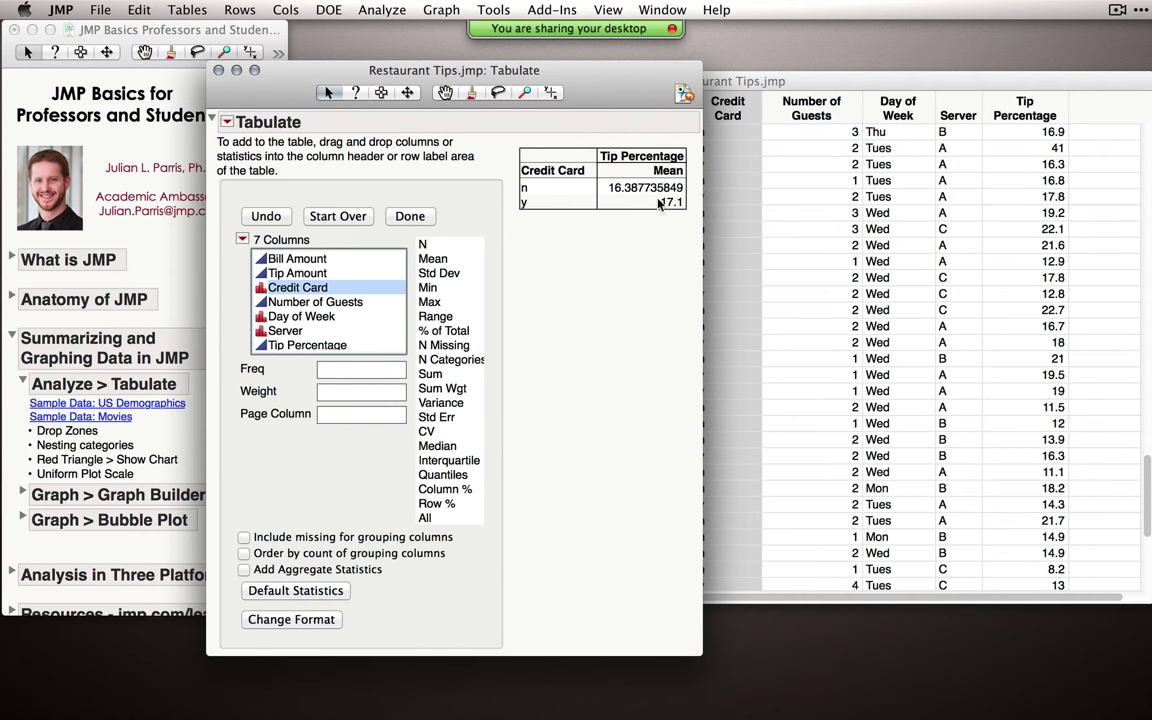
Step: Try replacing the Credit Card row grouping with Day of Week, and undo it
left_click(312, 316)
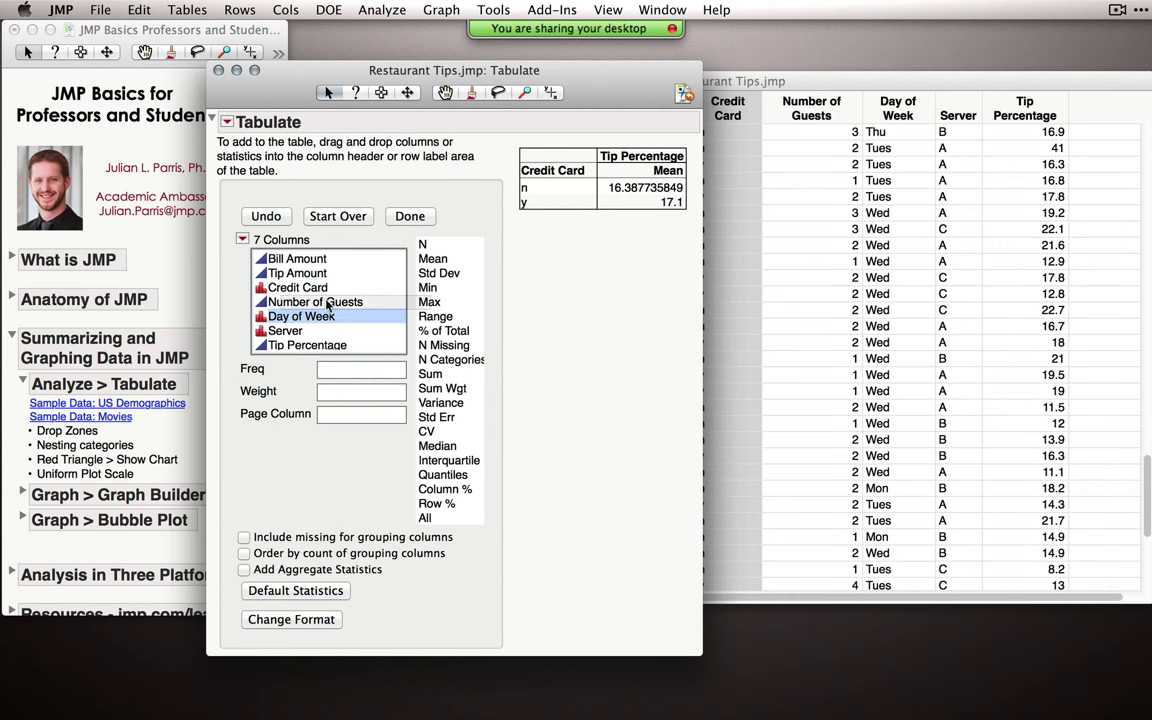
left_click_drag(328, 304, 555, 176)
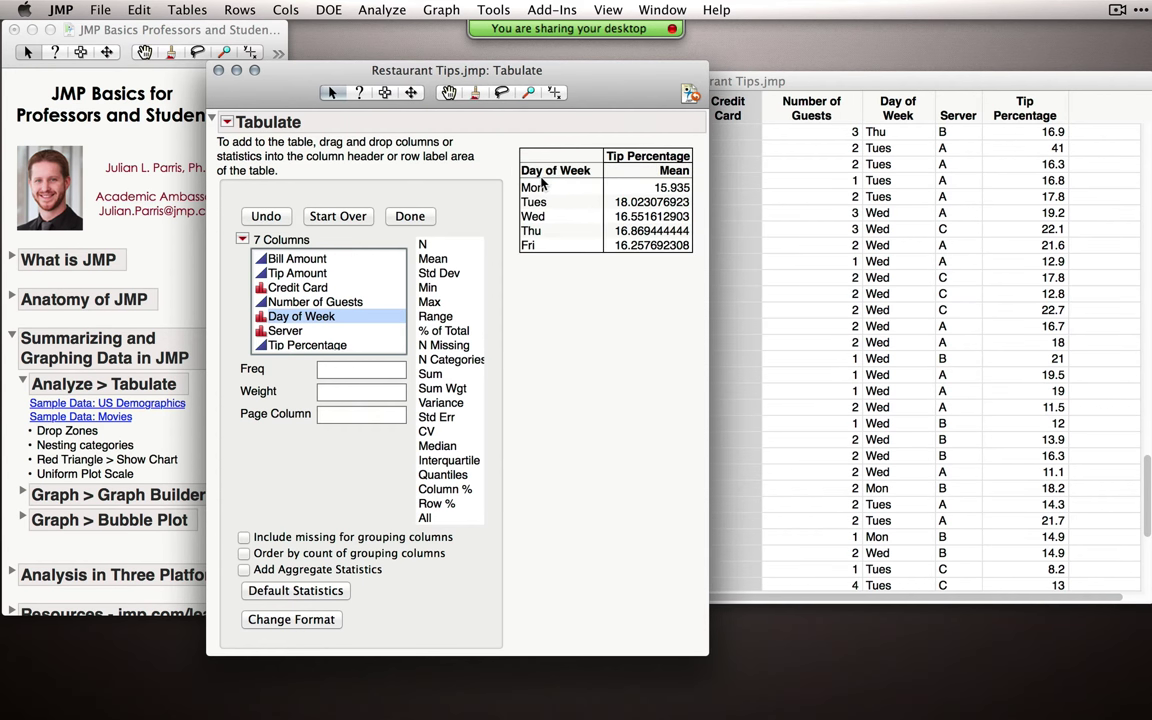
left_click(275, 216)
Step: Nest Day of Week within Credit Card in the rows and split the table columns by Server
mouse_move(310, 312)
left_mouse_down()
mouse_move(488, 208)
mouse_move(478, 156)
mouse_move(546, 156)
mouse_move(596, 173)
left_mouse_up()
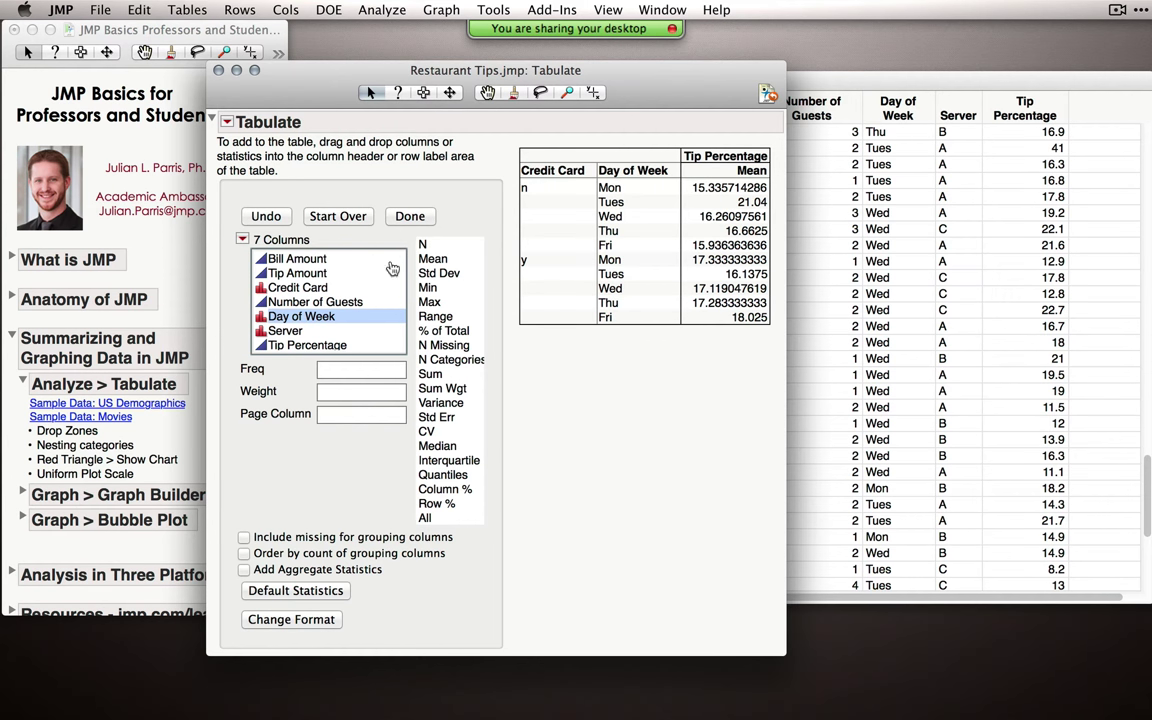
left_click(303, 330)
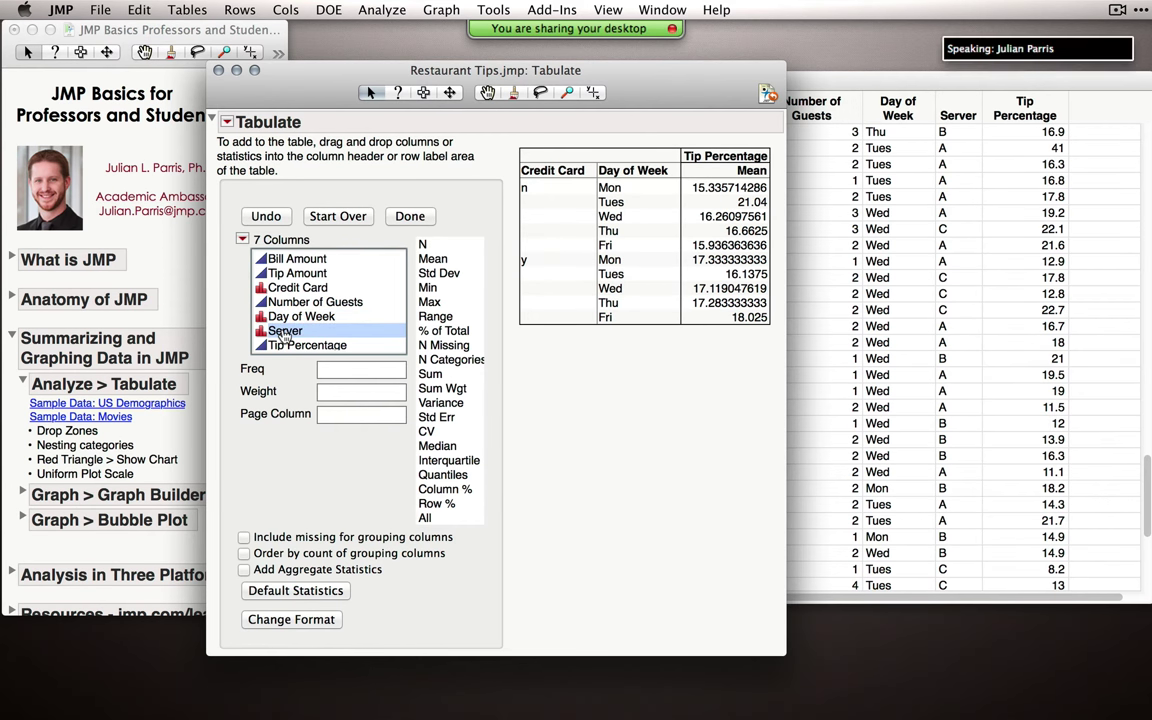
left_click_drag(323, 290, 722, 157)
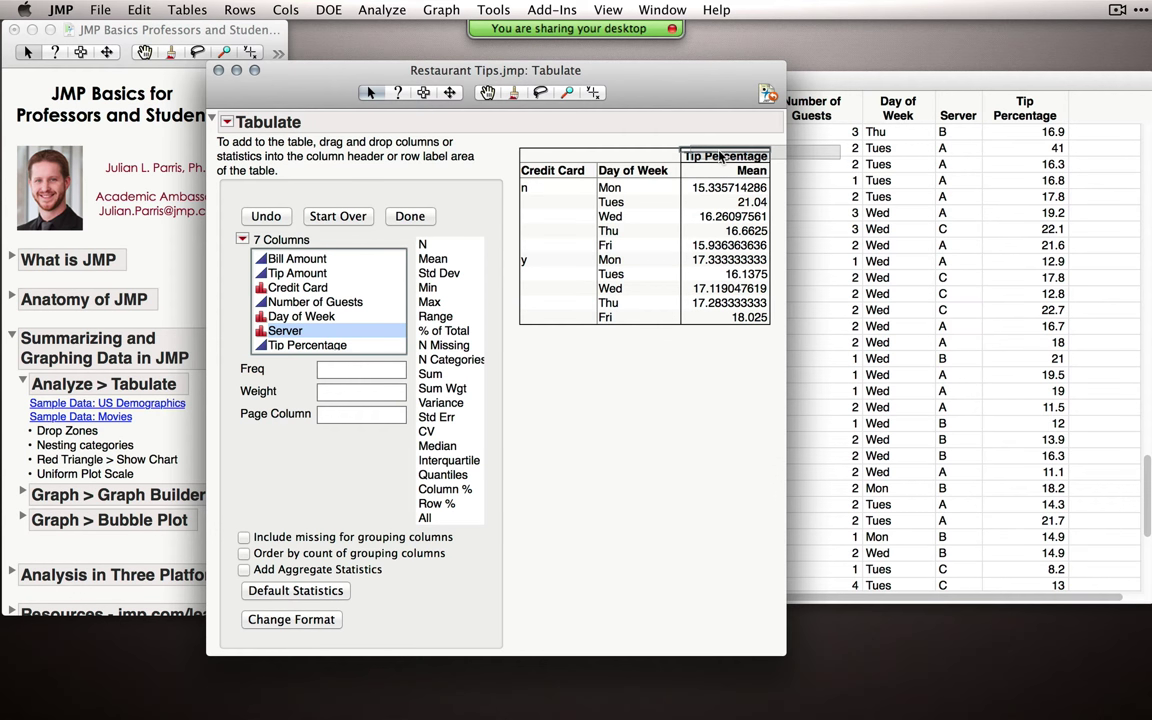
left_click_drag(722, 157, 722, 157)
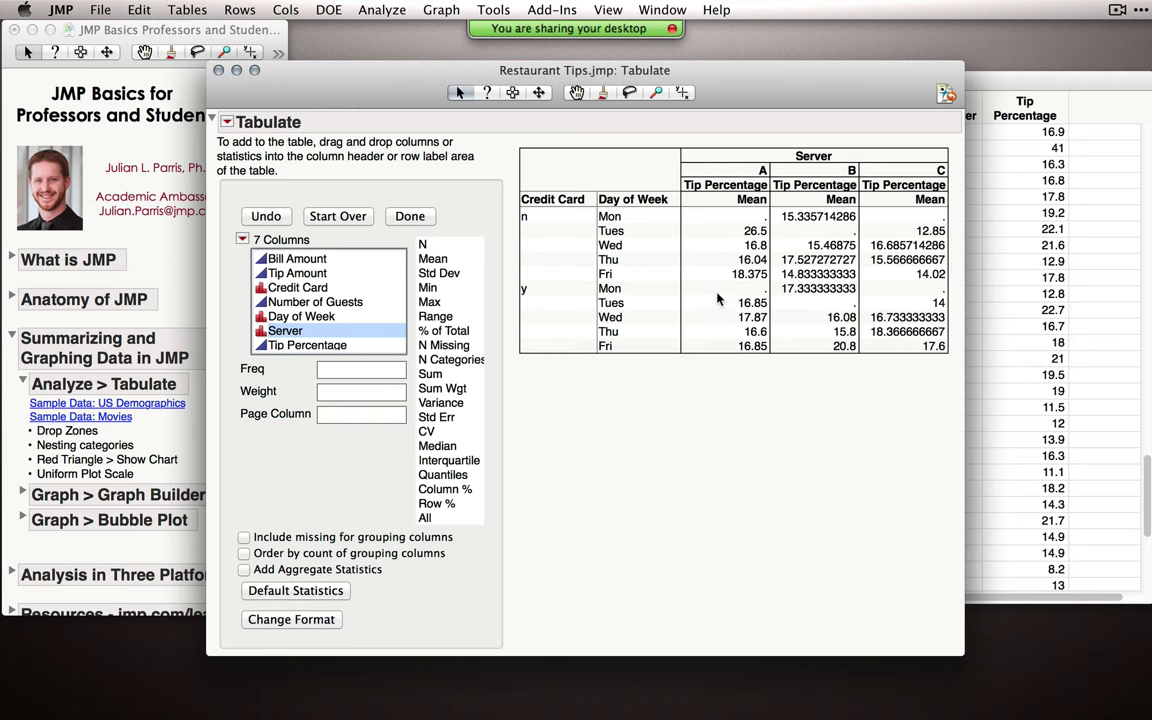
Step: Finish the tabulation and make it into a data table, widening the new table's window to show all its columns
left_click(410, 217)
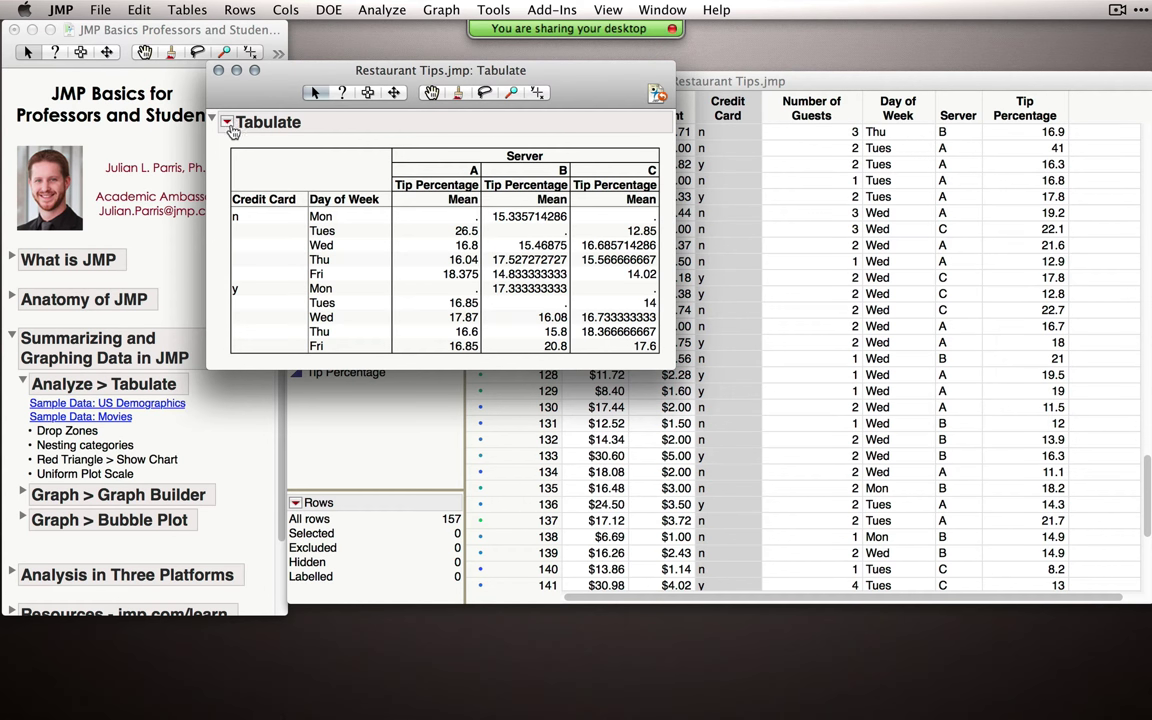
left_click(227, 124)
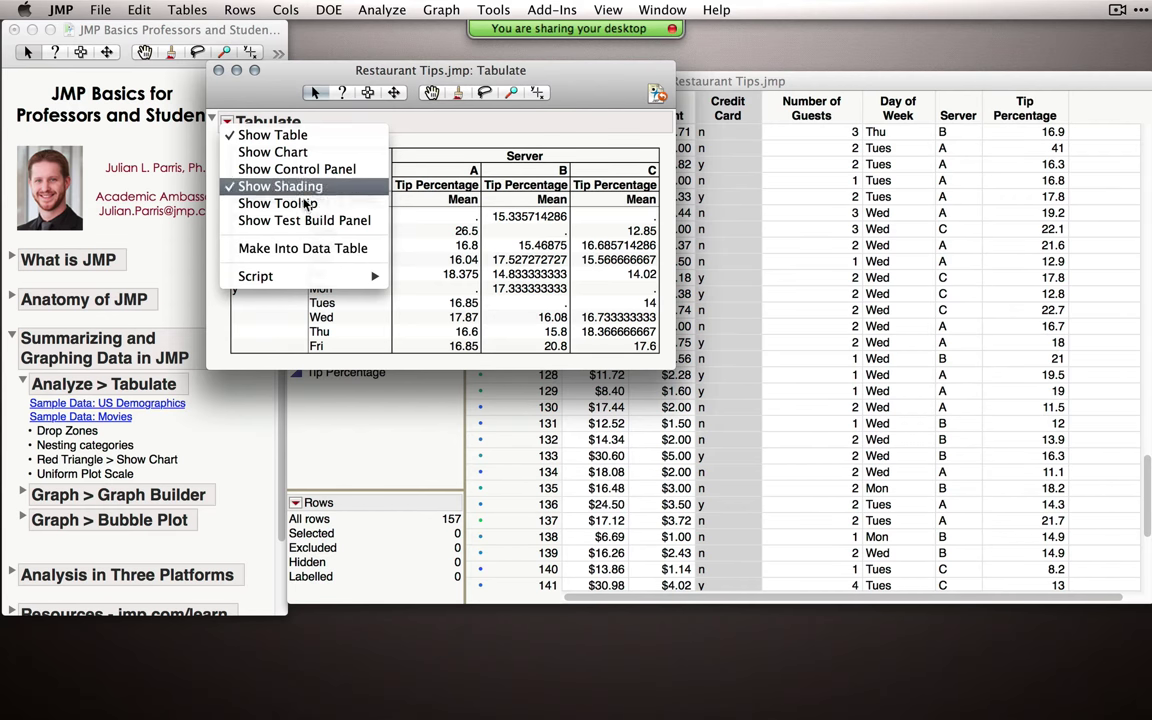
left_click(316, 250)
left_click_drag(332, 60, 357, 245)
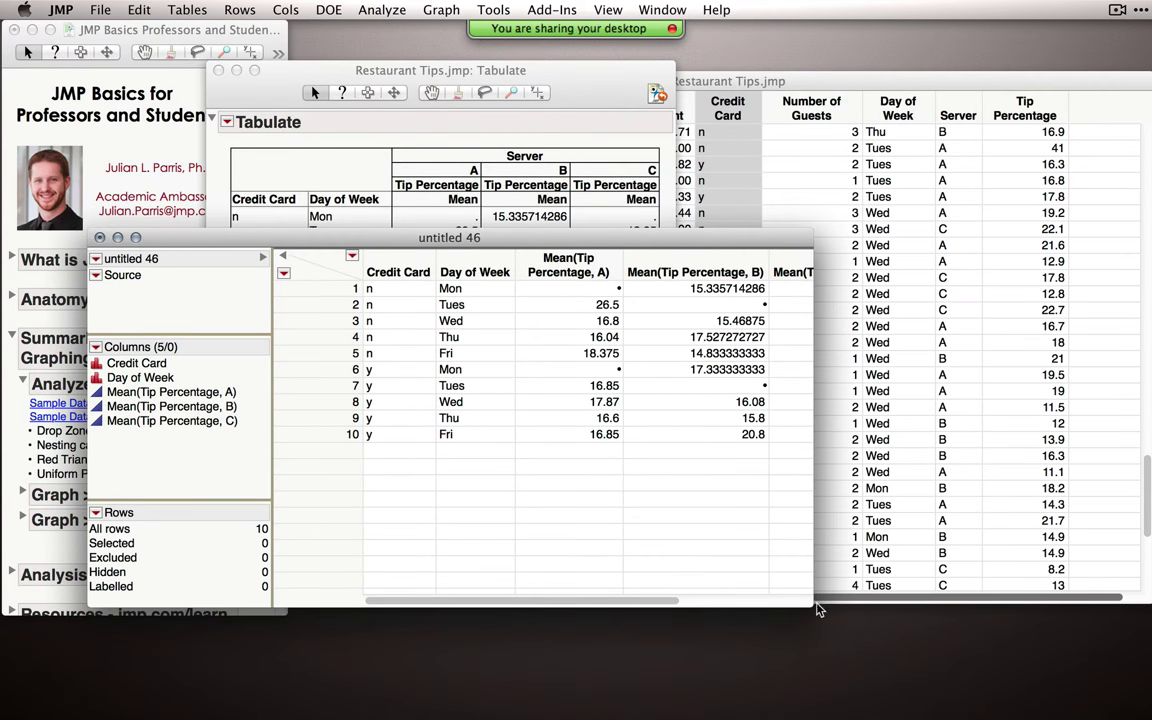
left_click_drag(817, 608, 1030, 583)
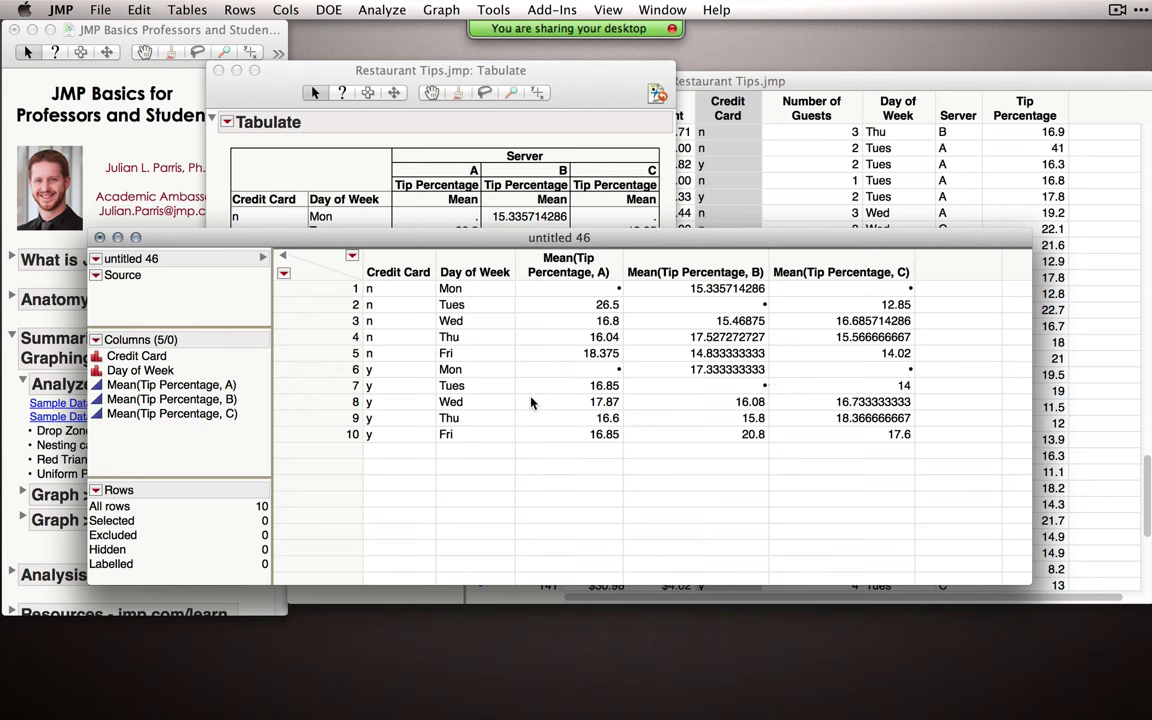
Step: Close the new summary data table and the Tabulate report, and return to the outline
left_click(97, 237)
left_click(609, 409)
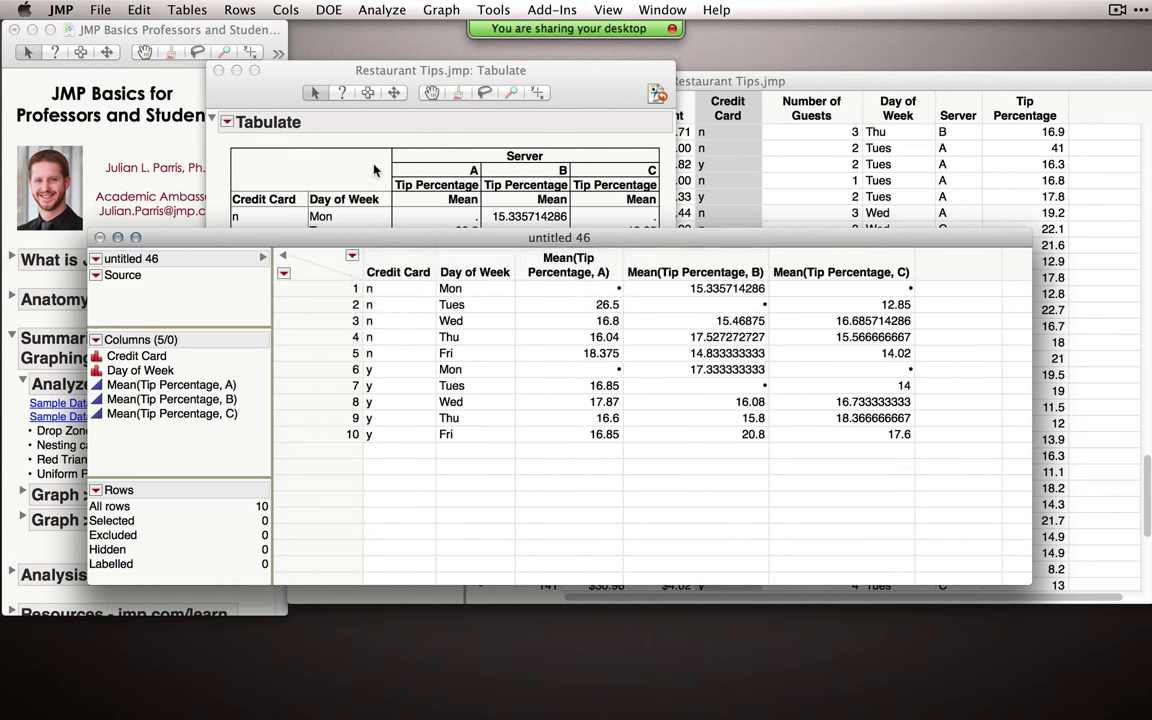
key("super+w")
left_click(155, 435)
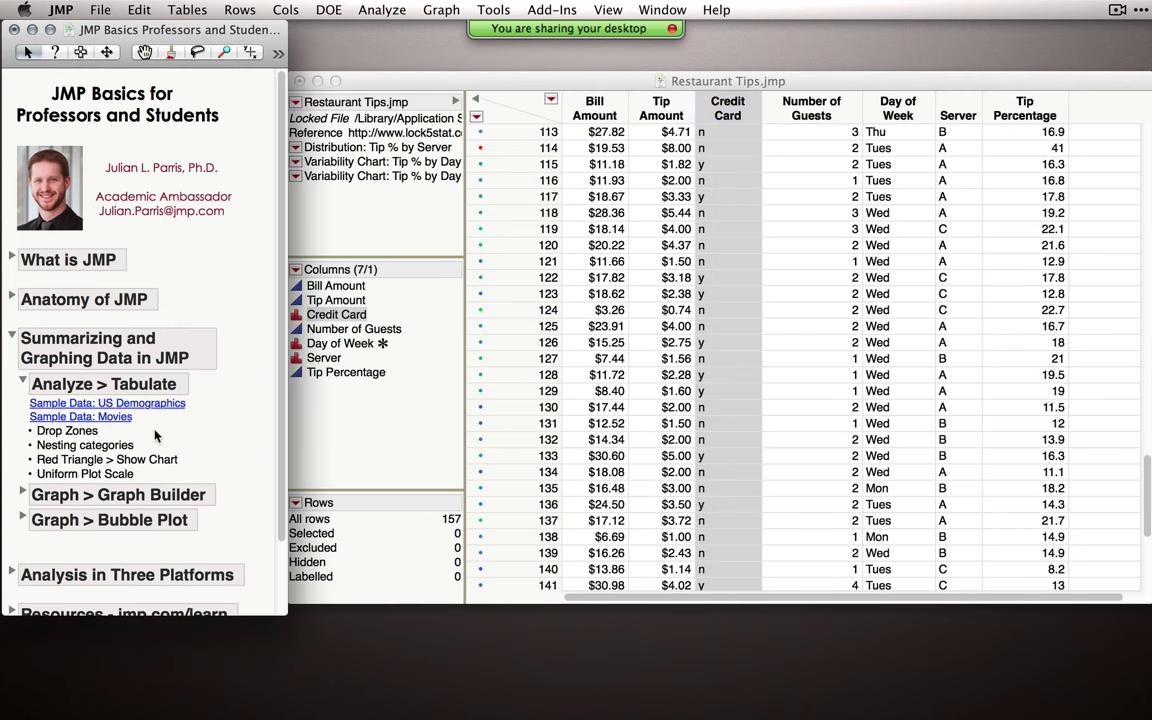
Step: Collapse the outline's Tabulate topic, expand its Graph Builder topic, and launch Graph Builder on the Restaurant Tips data
left_click(23, 384)
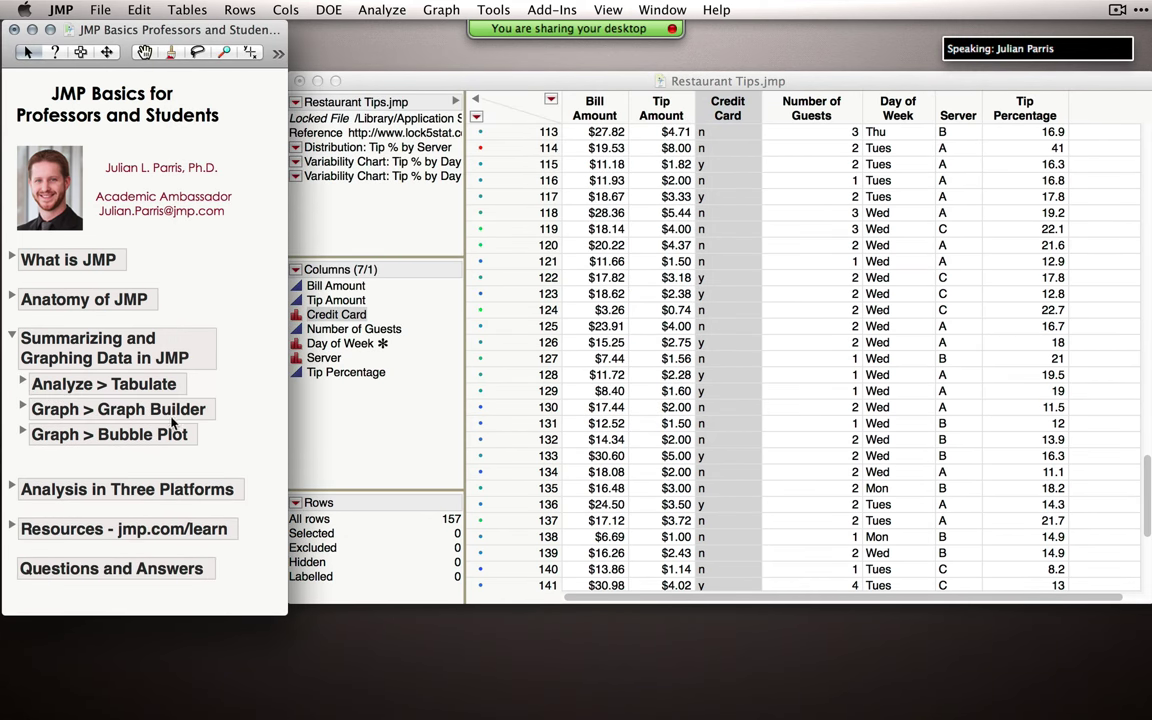
left_click(23, 408)
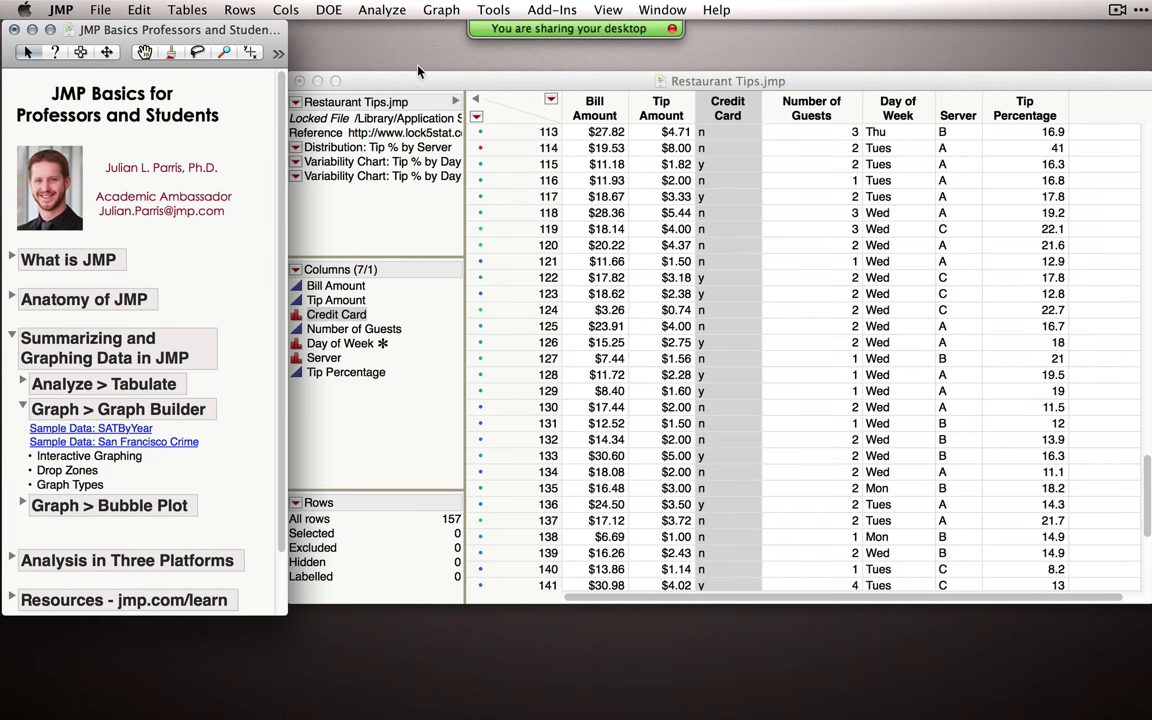
left_click(438, 10)
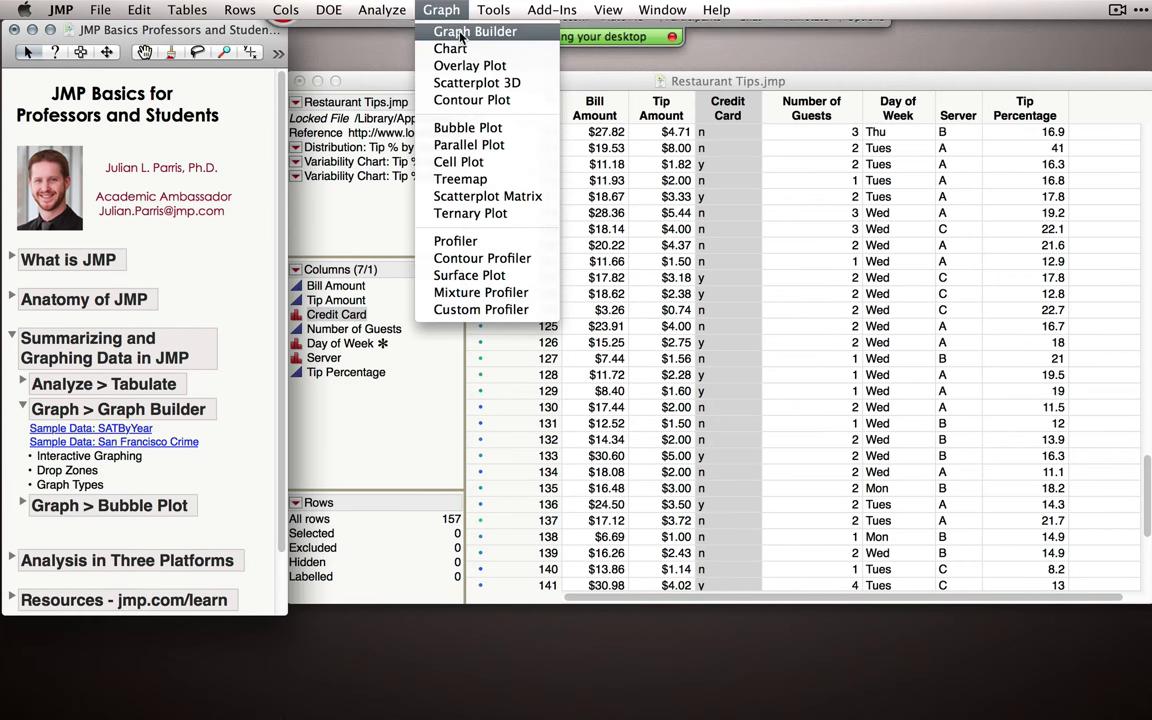
left_click(458, 31)
left_click_drag(460, 97, 535, 91)
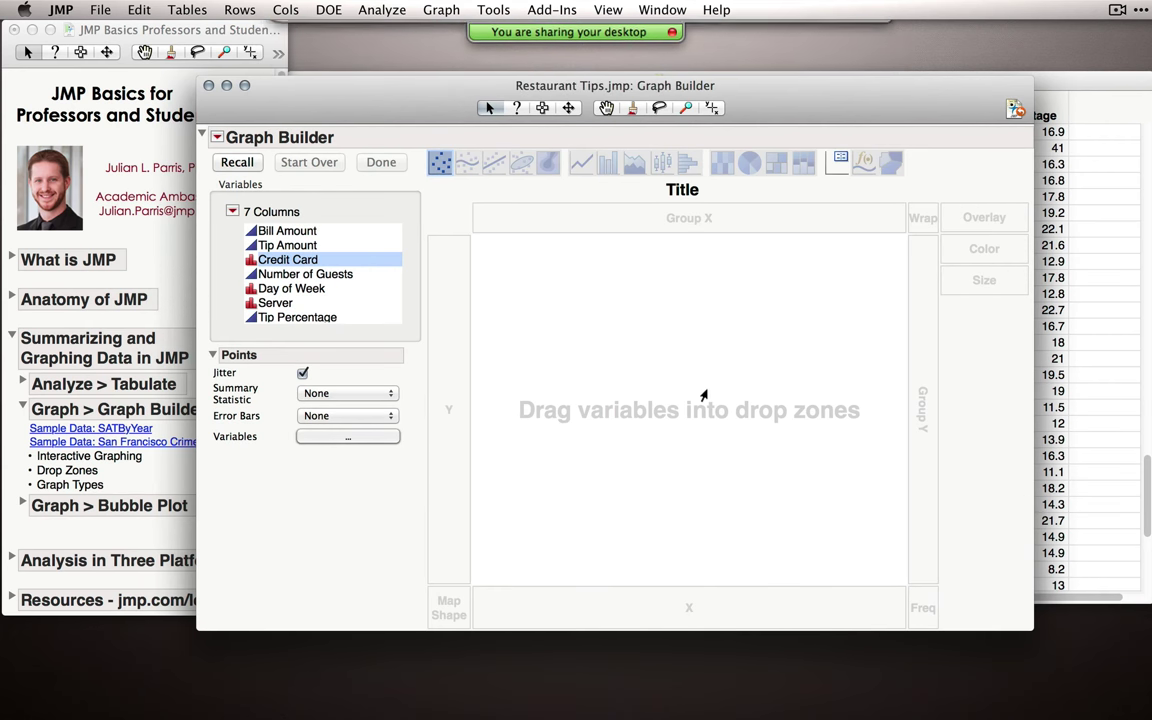
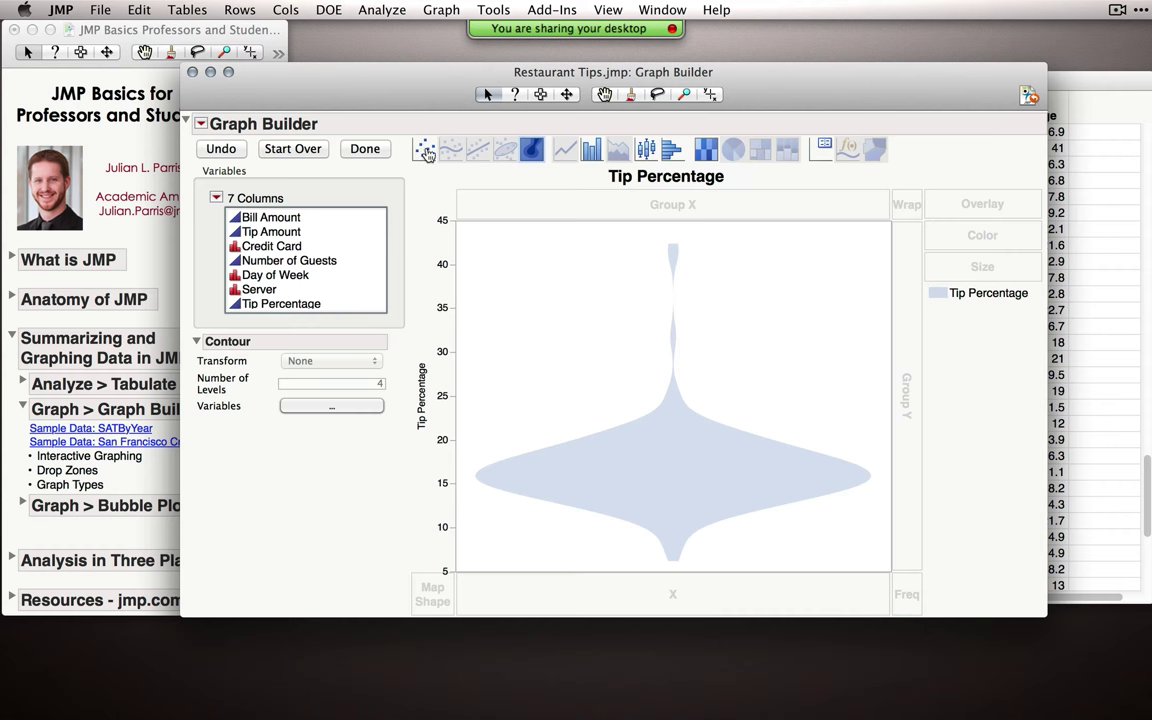
Step: Add points to the Tip Percentage graph and remove its contour element
left_click_drag(425, 150, 571, 360)
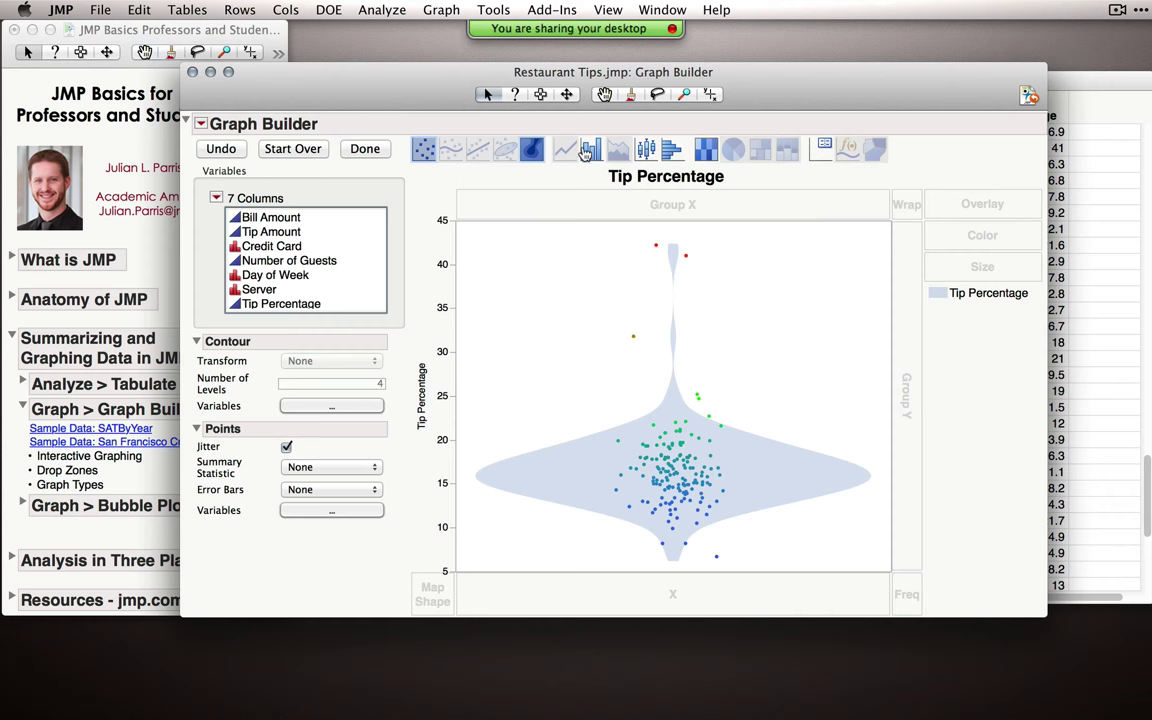
left_click(538, 150, "shift")
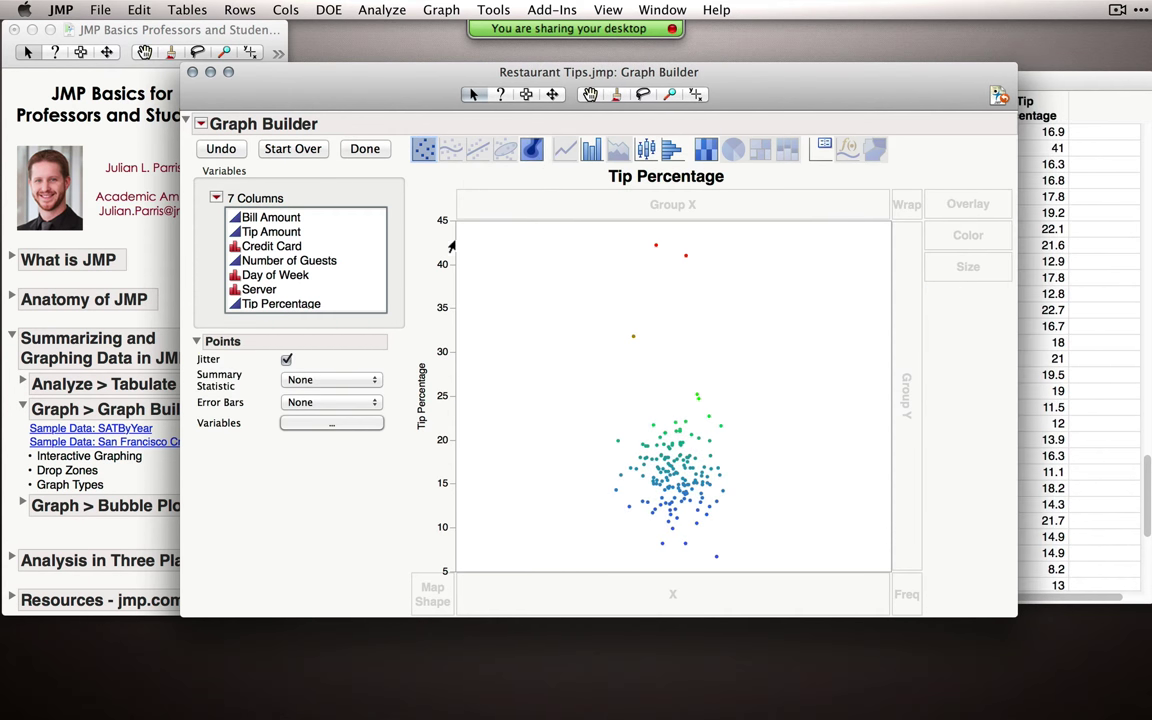
Step: Place Credit Card on the X axis and change the Tip Percentage graph to box plots
left_click(276, 249)
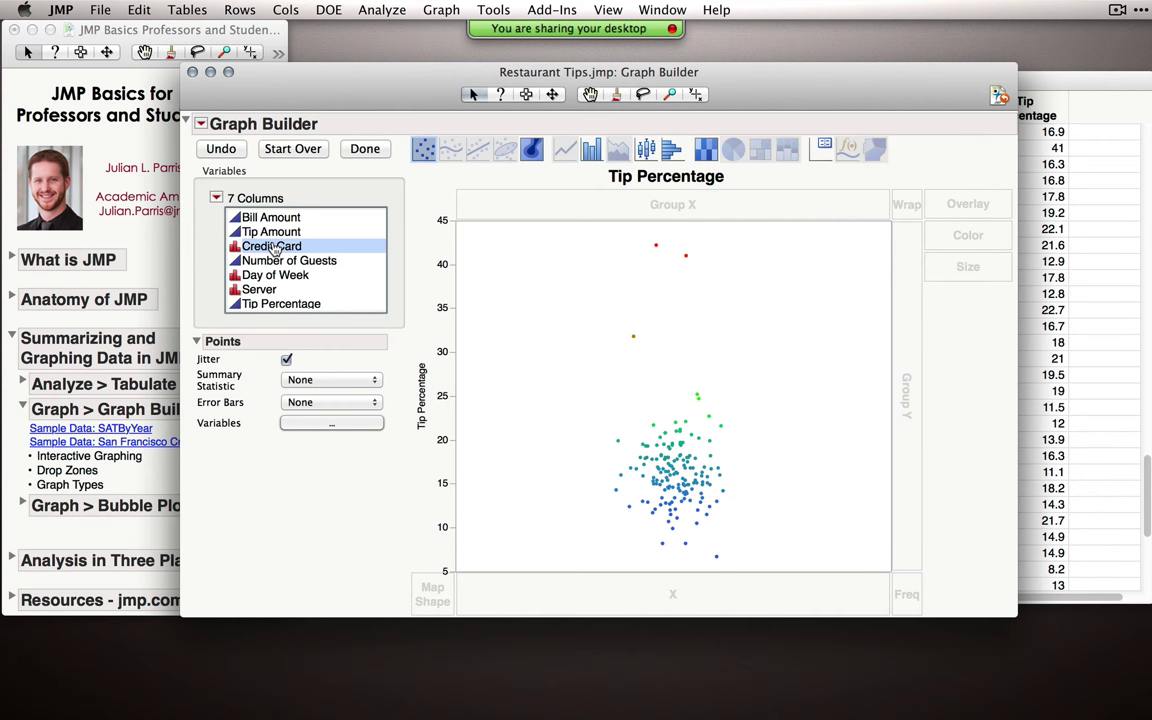
left_click_drag(276, 249, 655, 598)
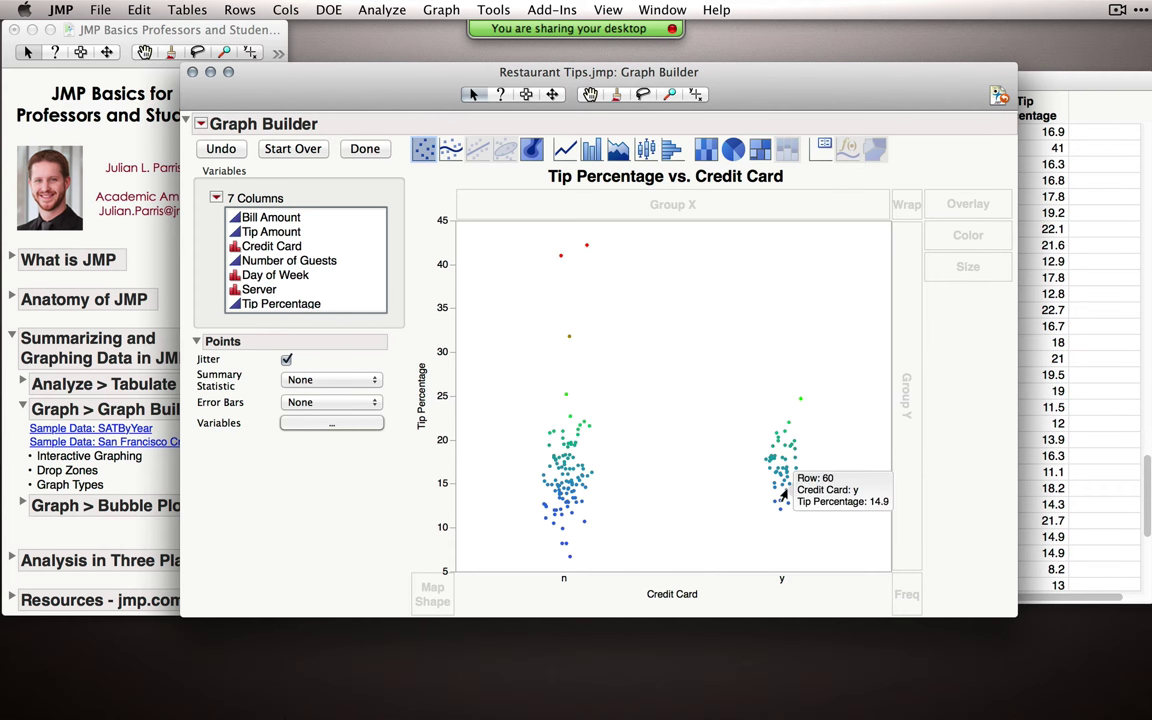
left_click(646, 155)
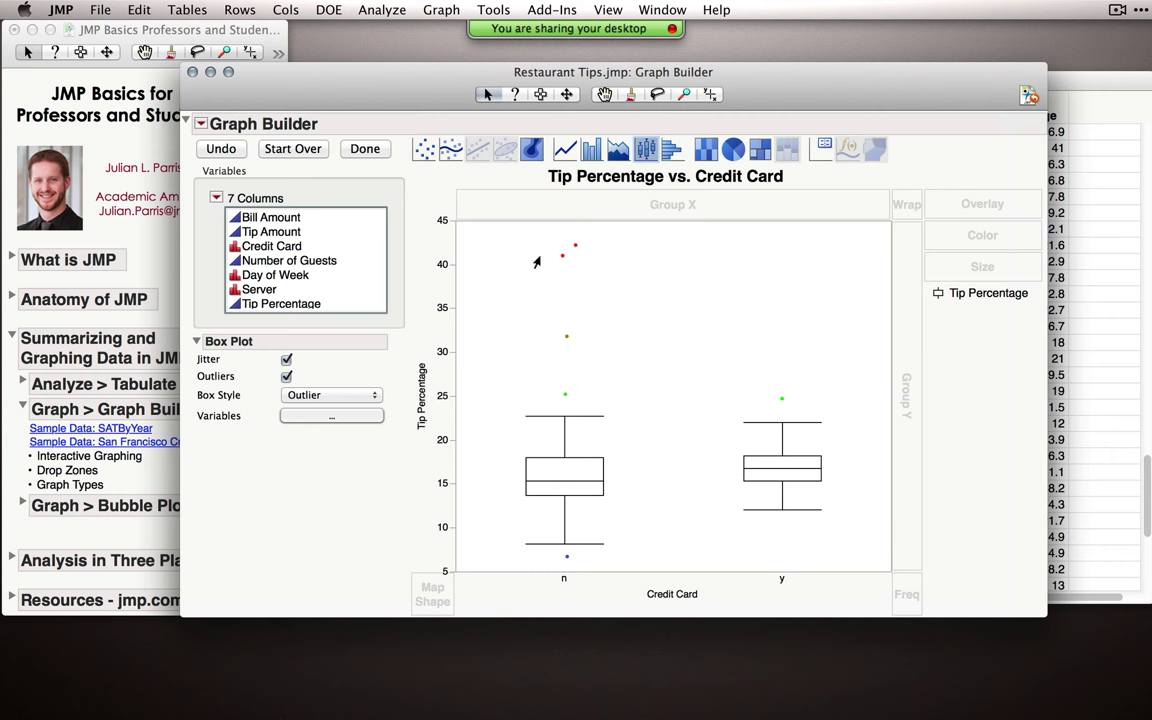
left_click_drag(572, 406, 577, 262)
Step: Try Day of Week as a wrap and as an overlay, and leave it as the Group X variable
left_click(283, 277)
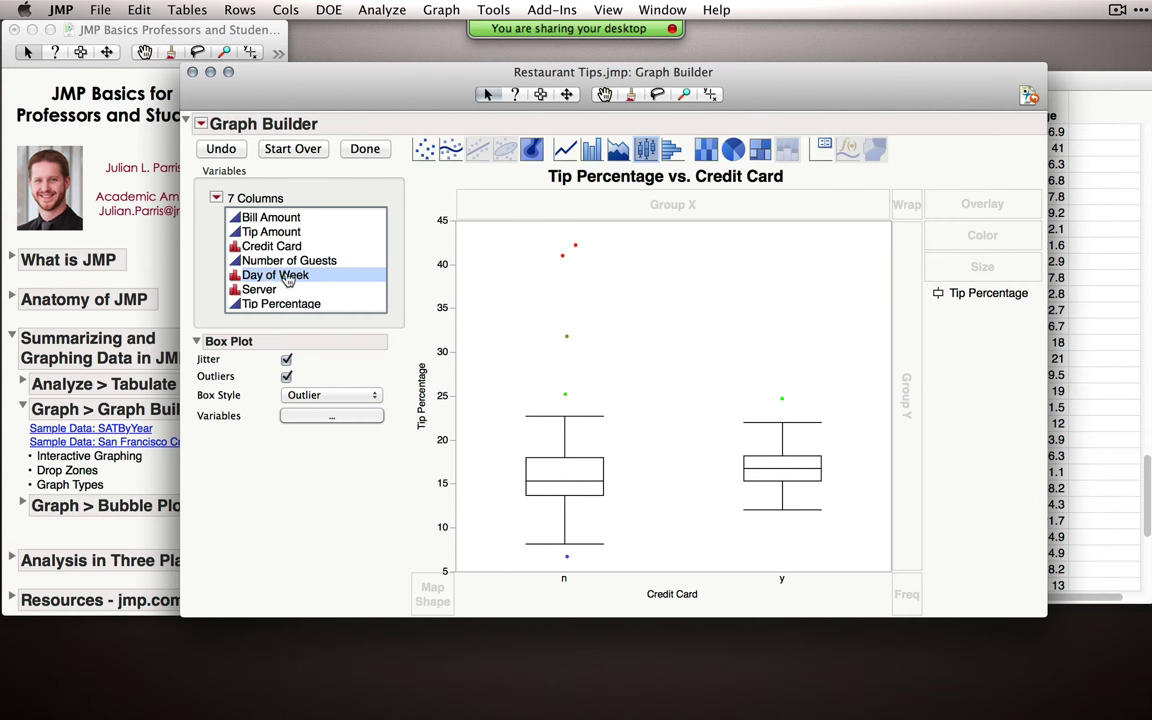
left_click_drag(287, 278, 708, 206)
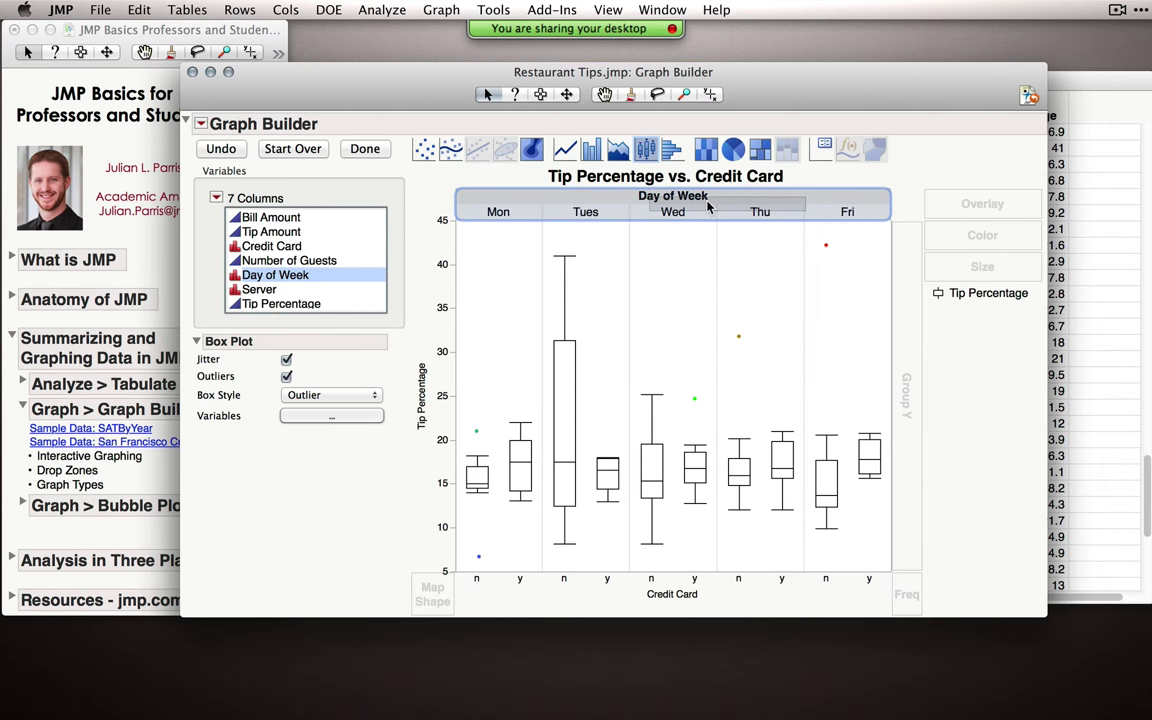
left_click_drag(708, 206, 914, 204)
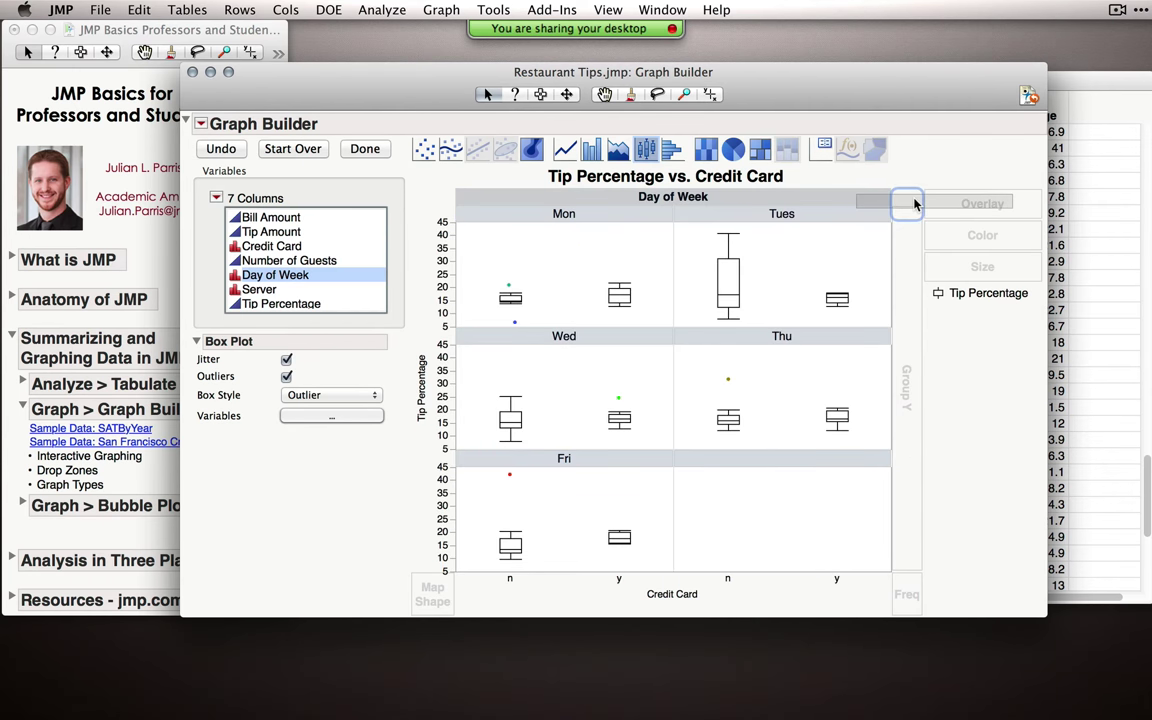
left_click_drag(914, 204, 978, 210)
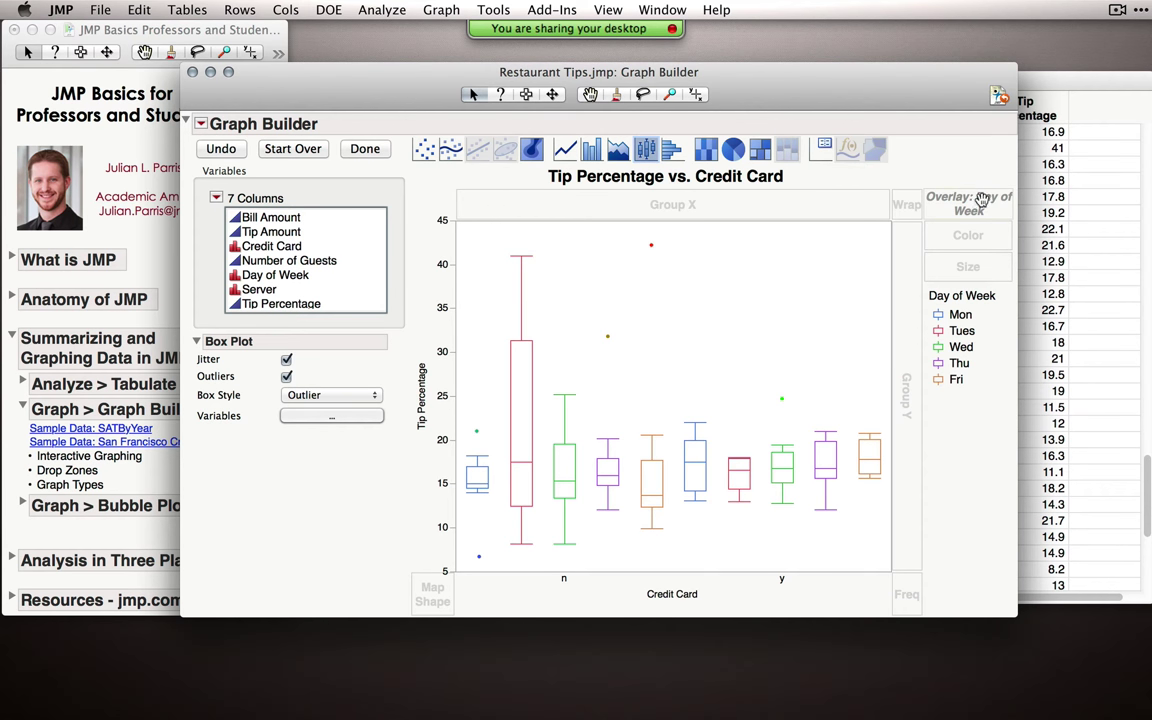
left_click_drag(983, 200, 774, 209)
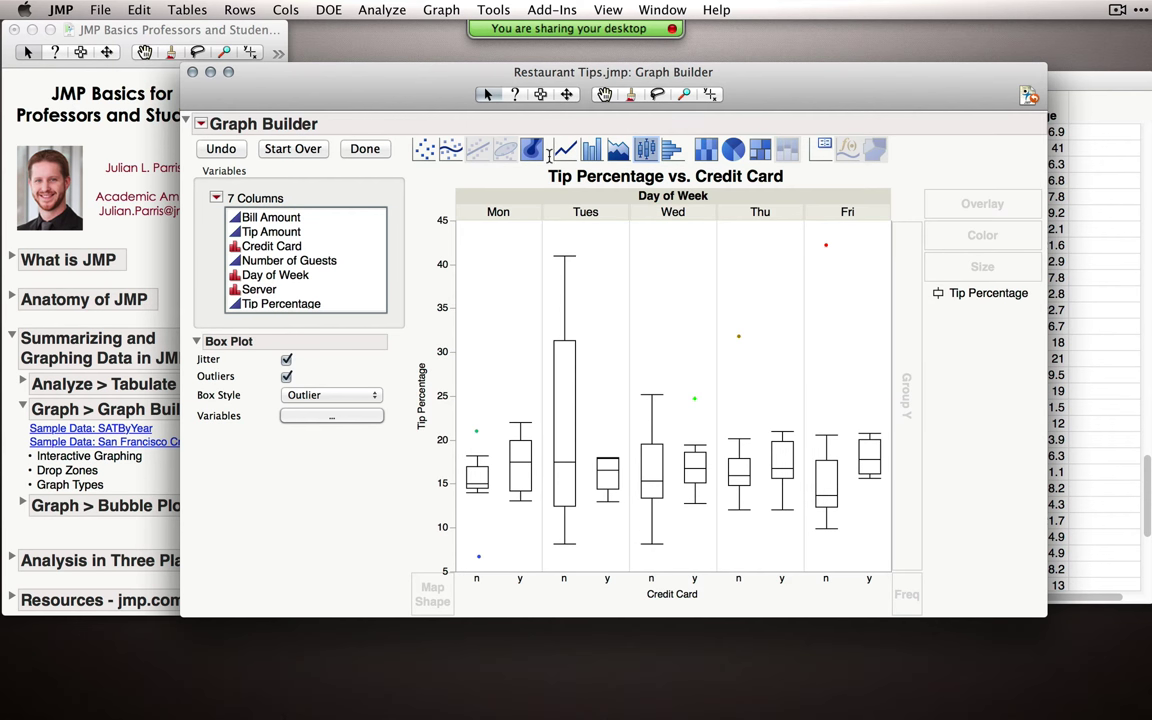
Step: Close the Graph Builder report and the Restaurant Tips data table
left_click(193, 73)
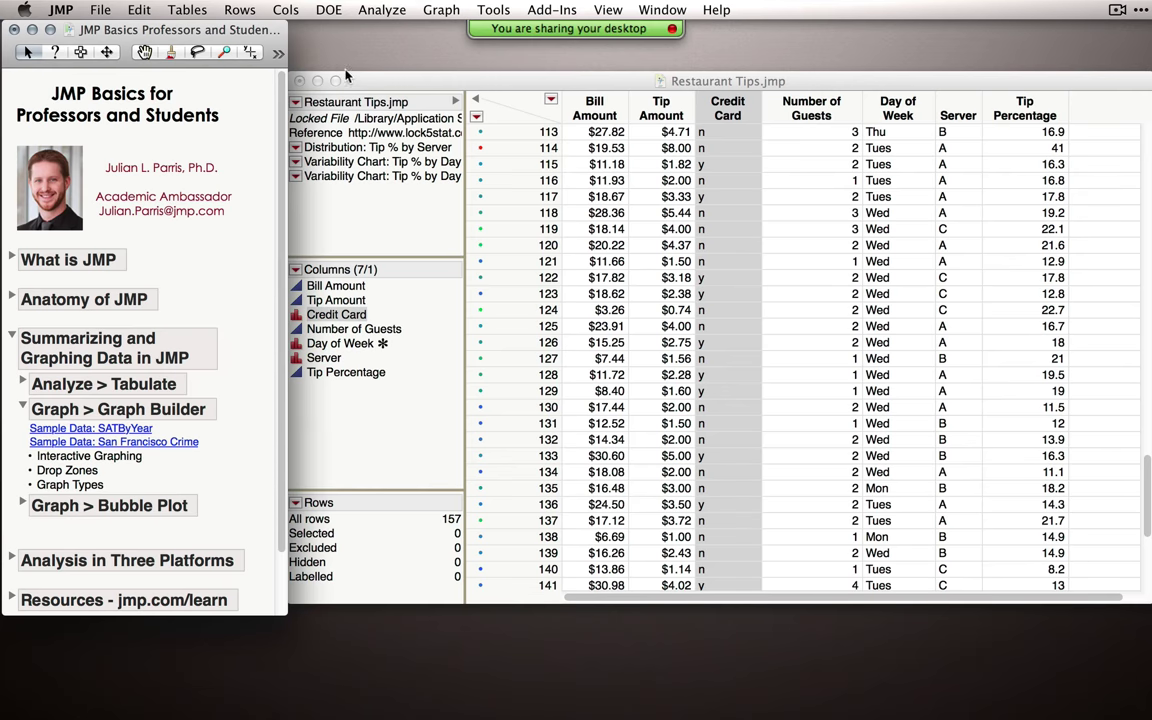
left_click(300, 80)
left_click(605, 186)
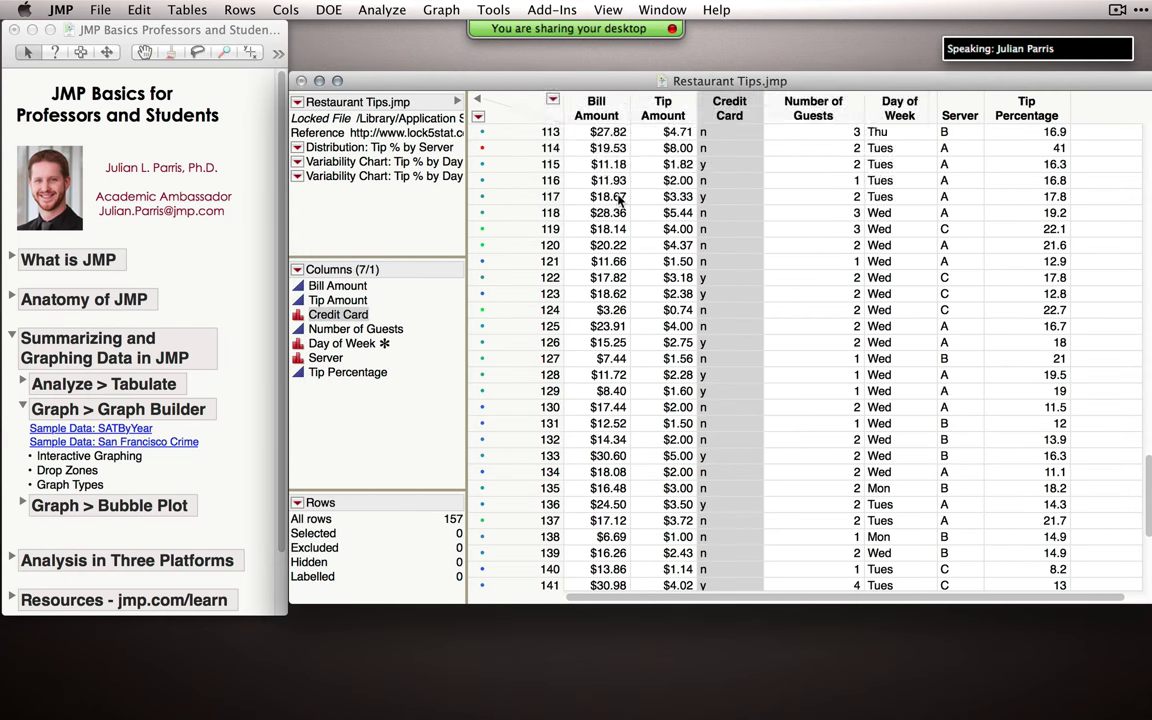
Step: Open the SATByYear sample data from the outline and widen its window to show more columns
left_click(90, 428)
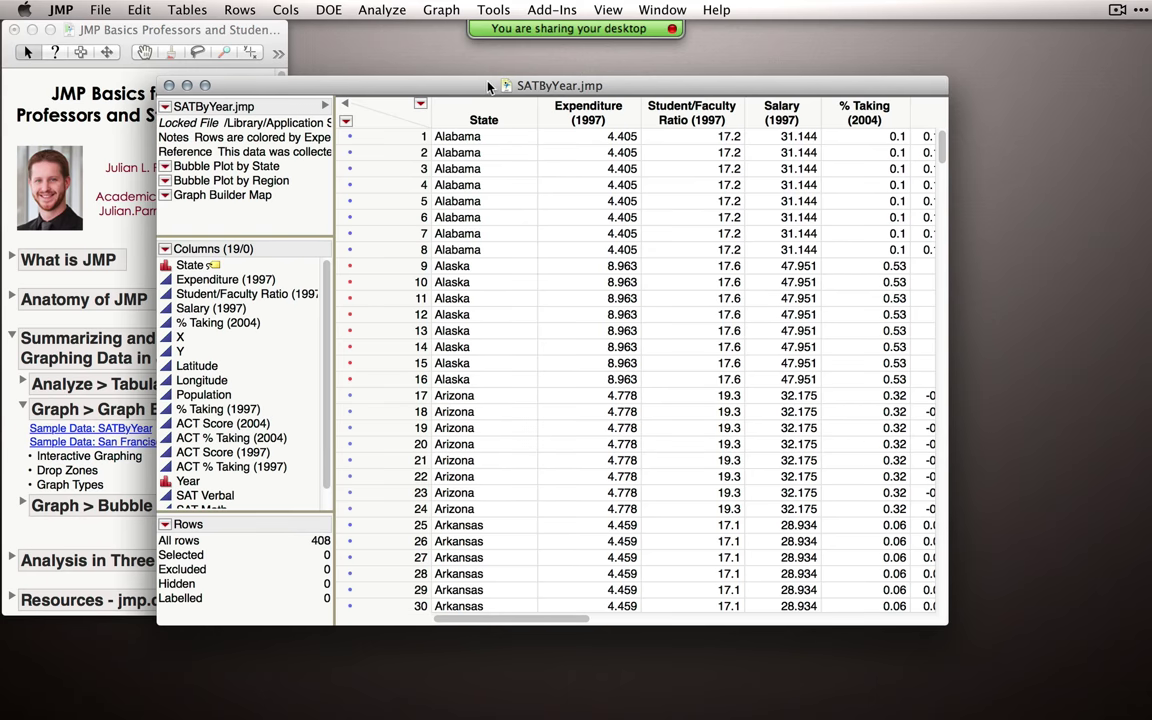
left_click_drag(489, 87, 522, 72)
left_click_drag(981, 608, 1071, 608)
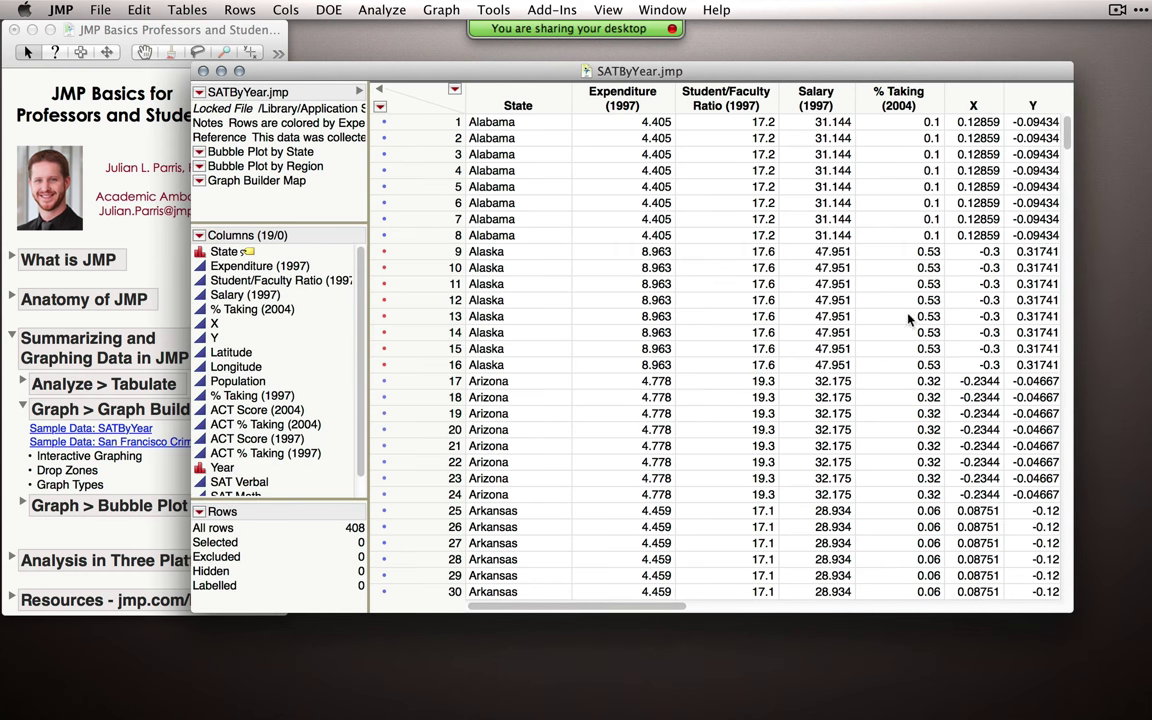
Step: Examine the Year, SAT Verbal and SAT Math columns, highlight the Alabama rows, and clear the selection
left_click(443, 10)
left_click(443, 10)
scroll(545, 545, "right", 10)
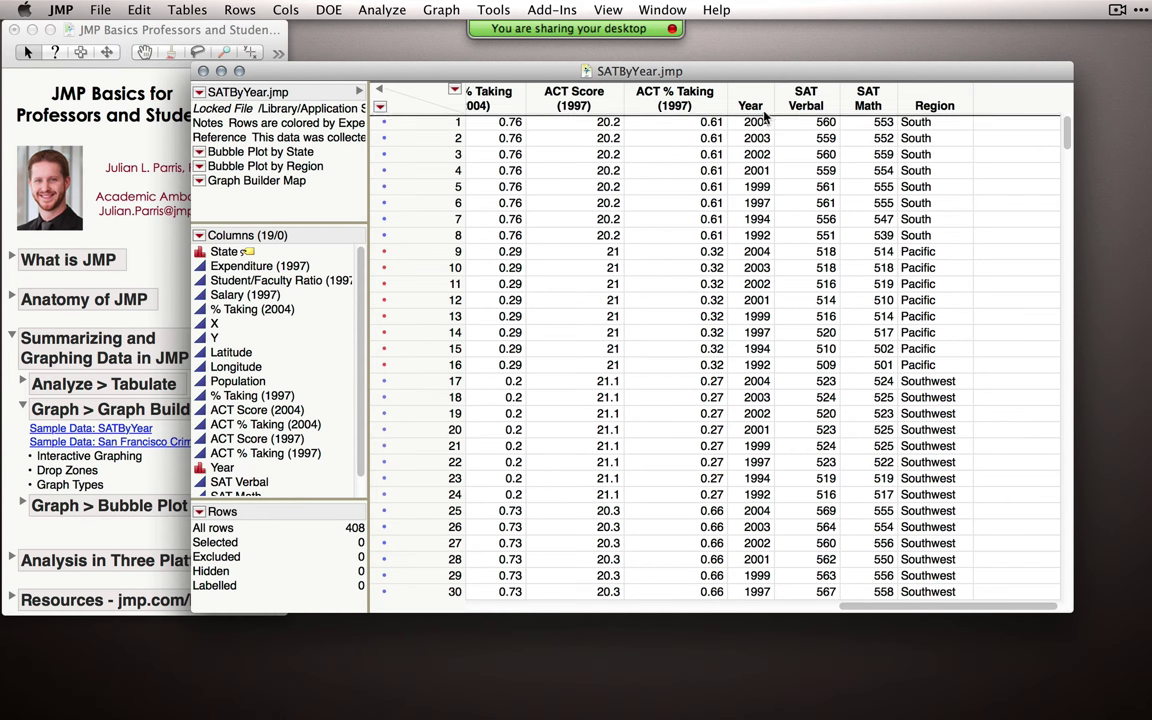
left_click_drag(765, 116, 765, 106)
left_click_drag(448, 231, 531, 140)
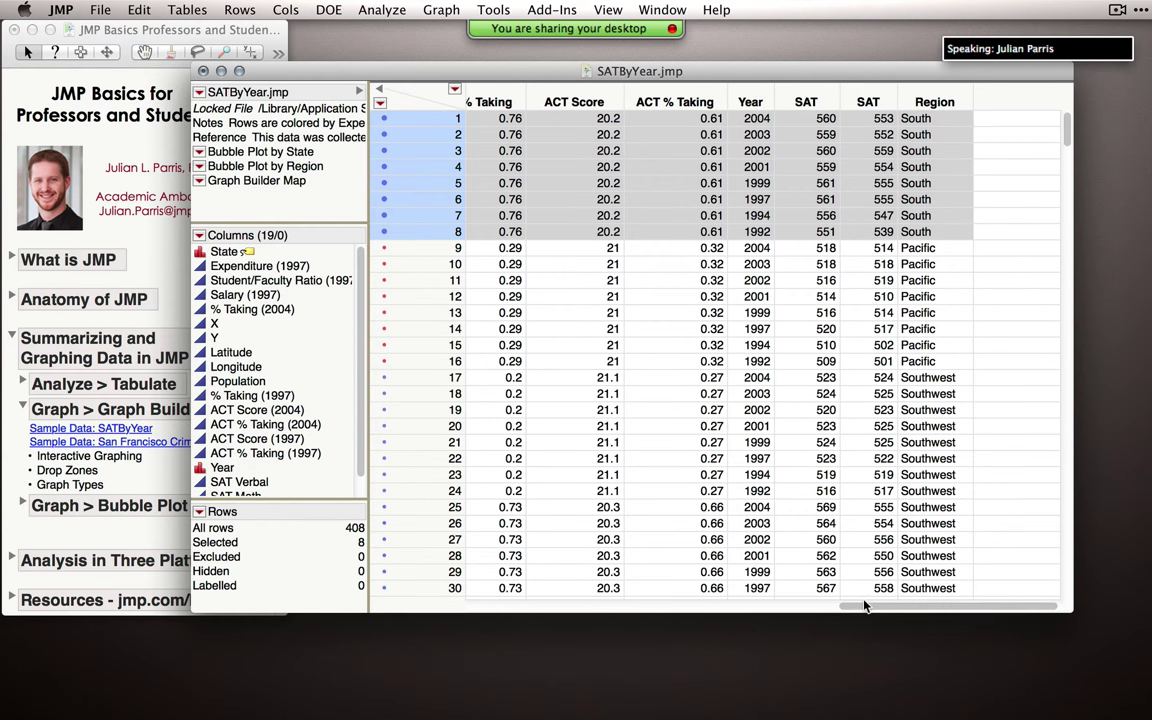
left_click_drag(866, 605, 496, 605)
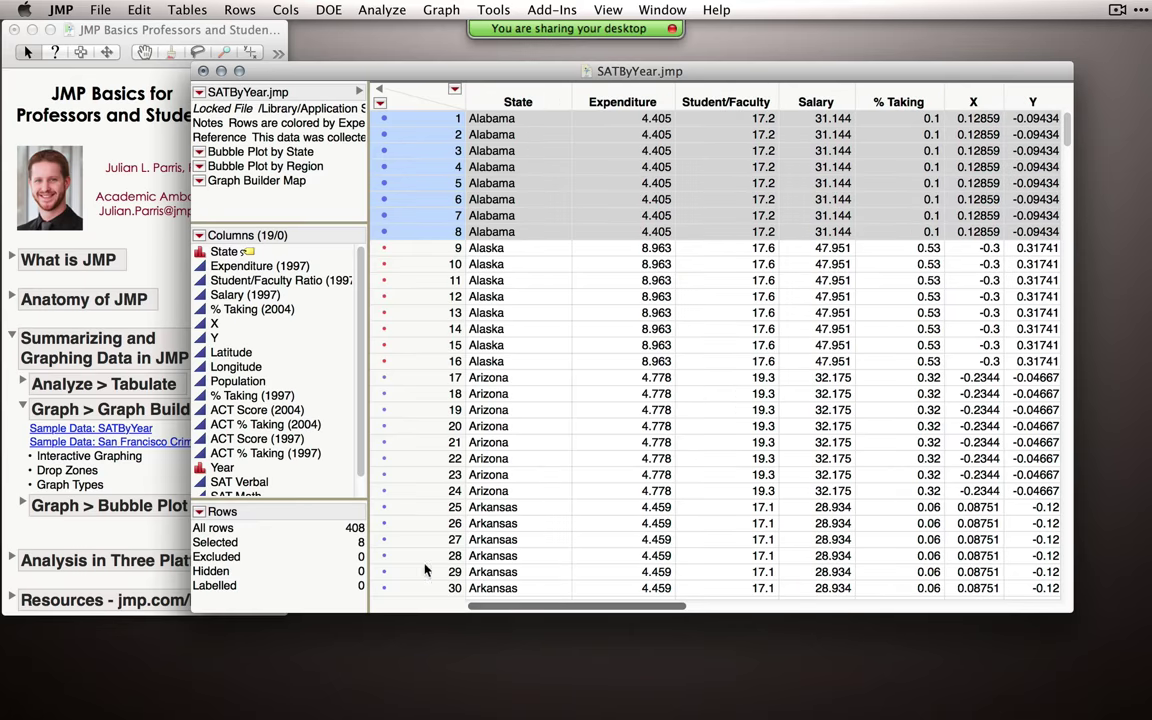
left_click(413, 105)
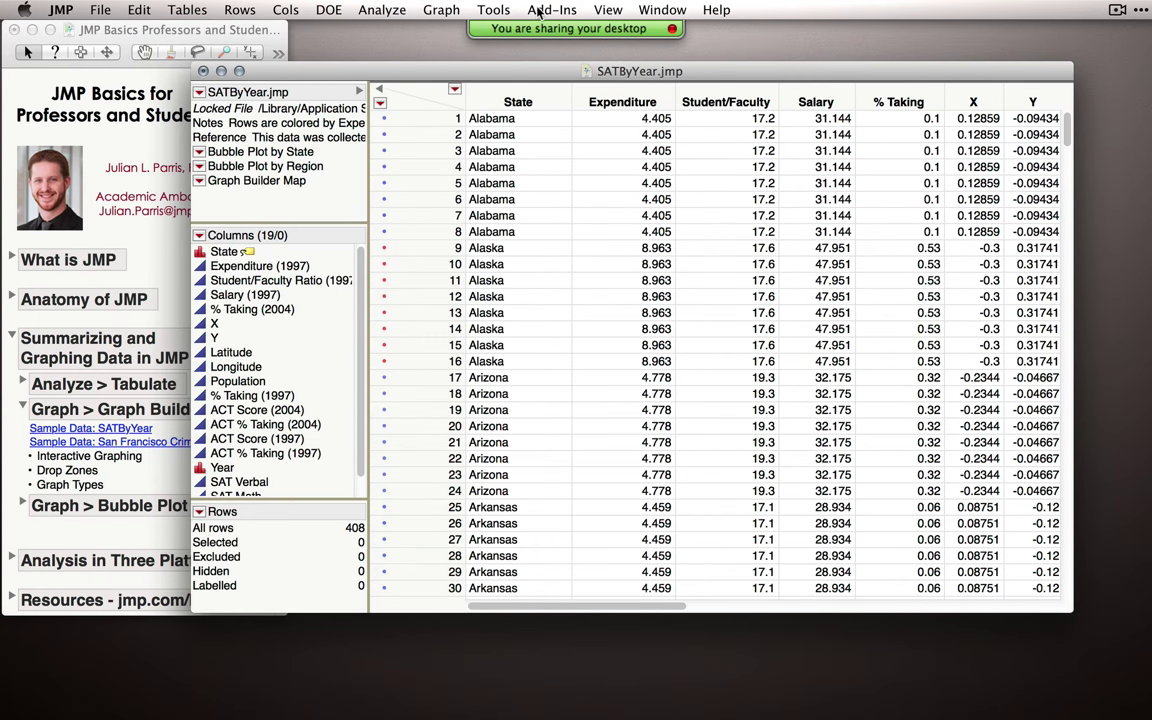
Step: Launch Graph Builder on the SATByYear data and use State as the map shape
left_click(441, 10)
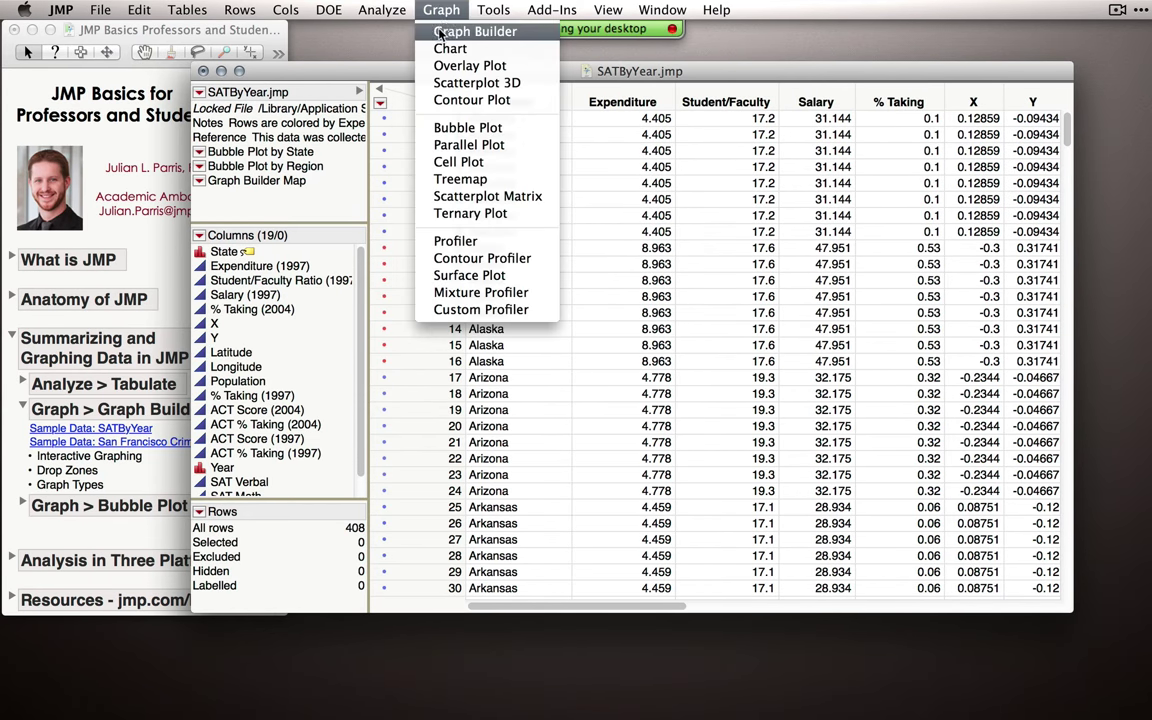
left_click(460, 31)
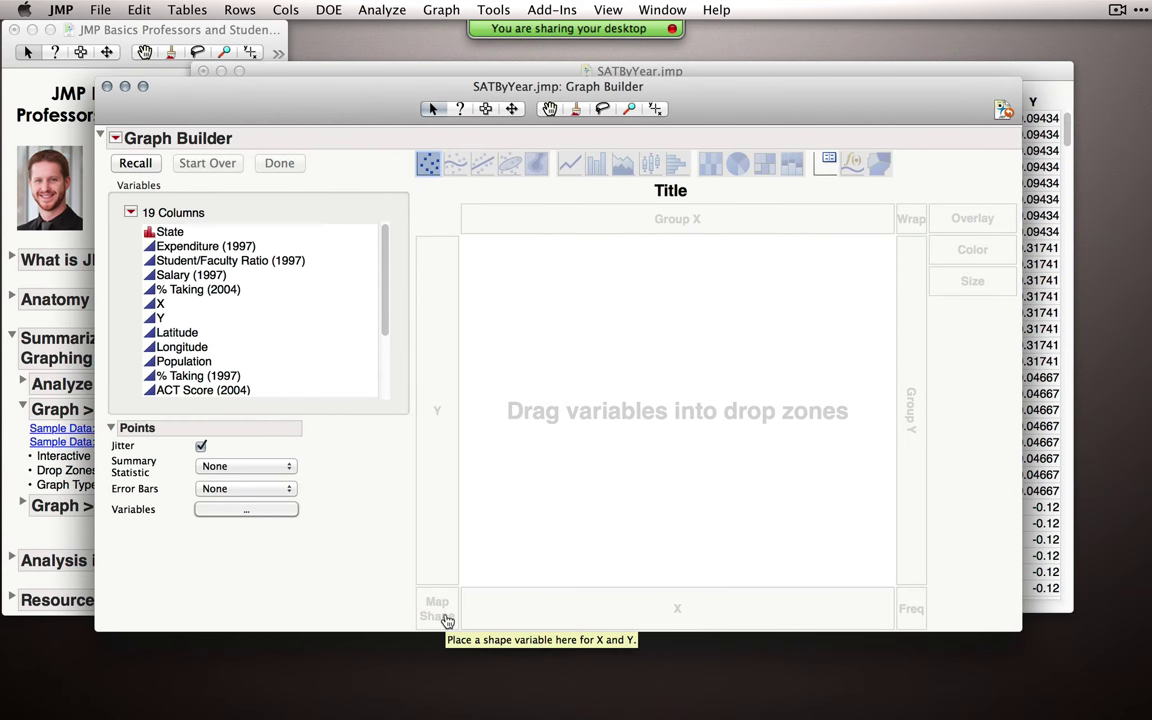
left_click(170, 232)
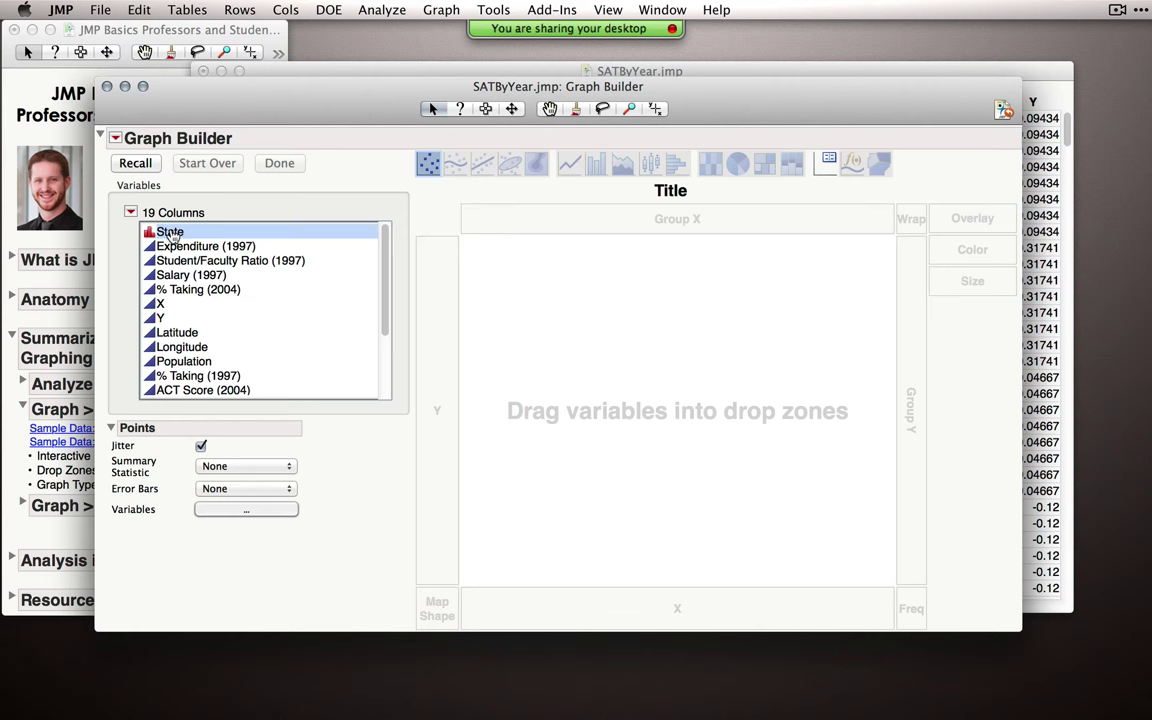
left_click_drag(172, 234, 432, 604)
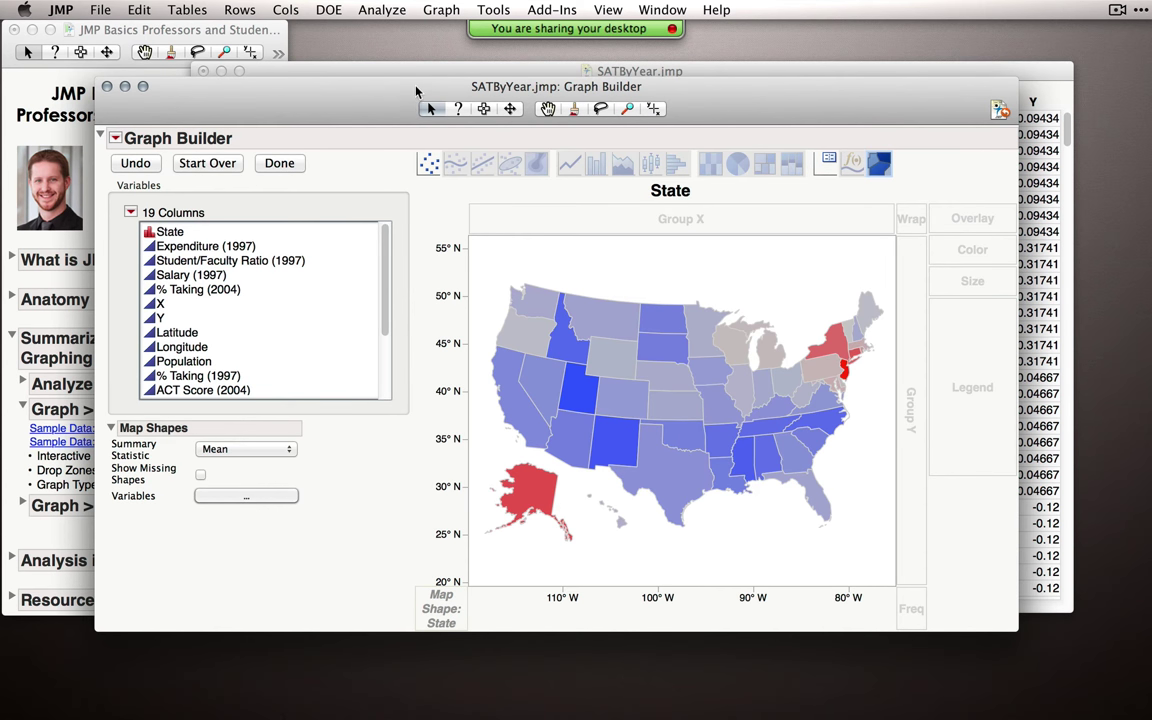
Step: Review the data table's row colors and row-coloring commands behind the map, and return to the Graph Builder window
left_click_drag(417, 92, 459, 332)
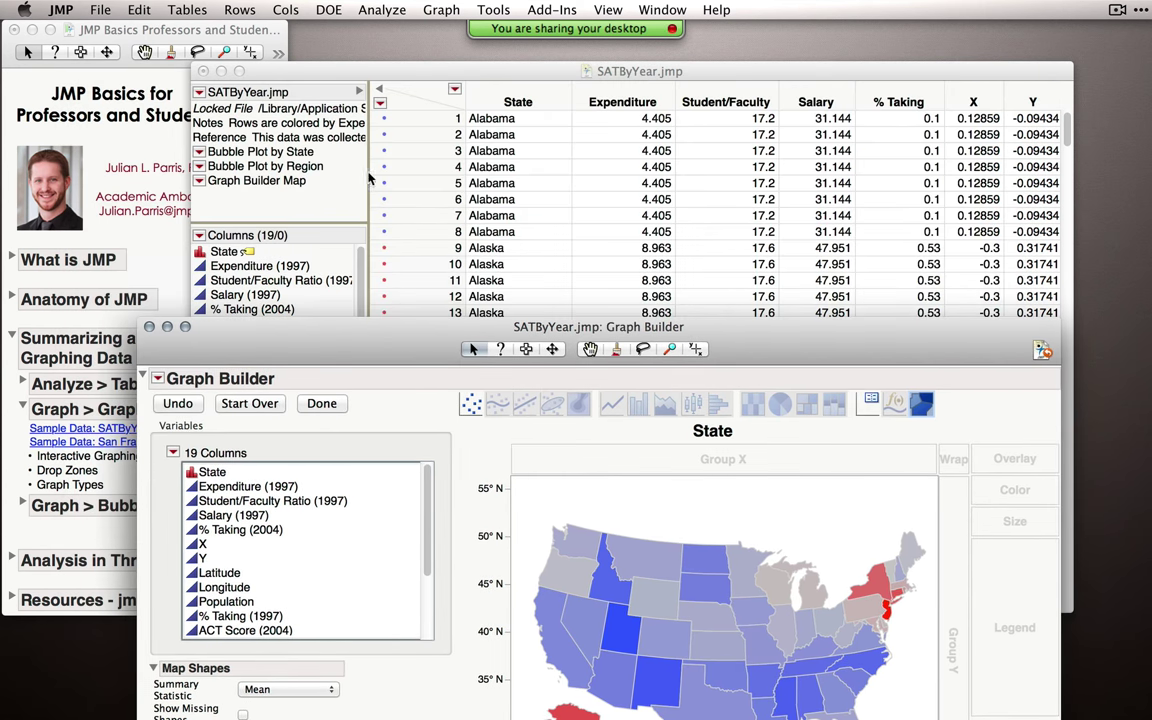
left_click(398, 239)
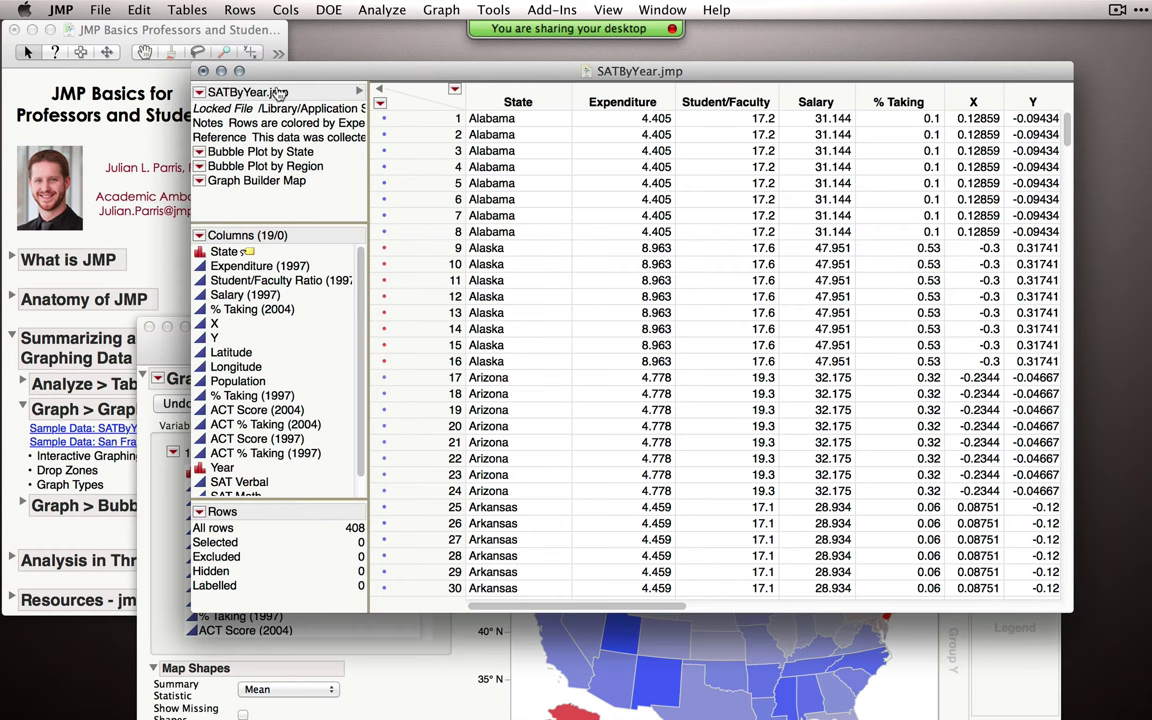
left_click(250, 10)
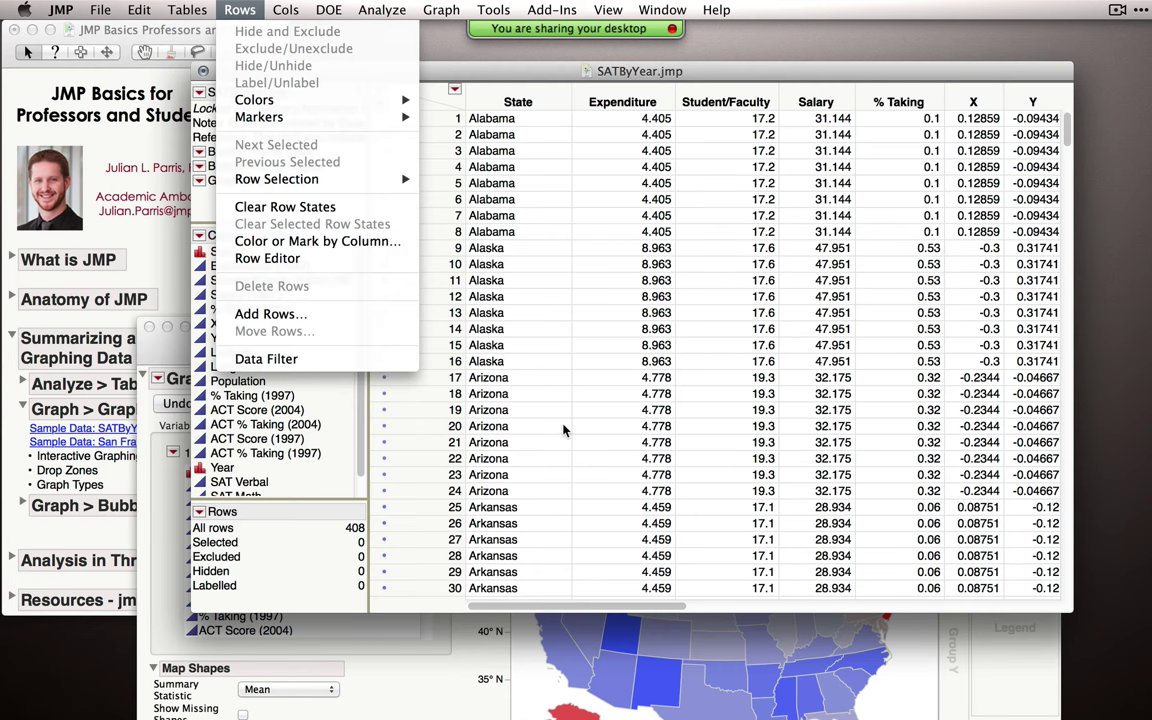
left_click(507, 383)
left_click(467, 627)
left_click_drag(530, 312, 480, 62)
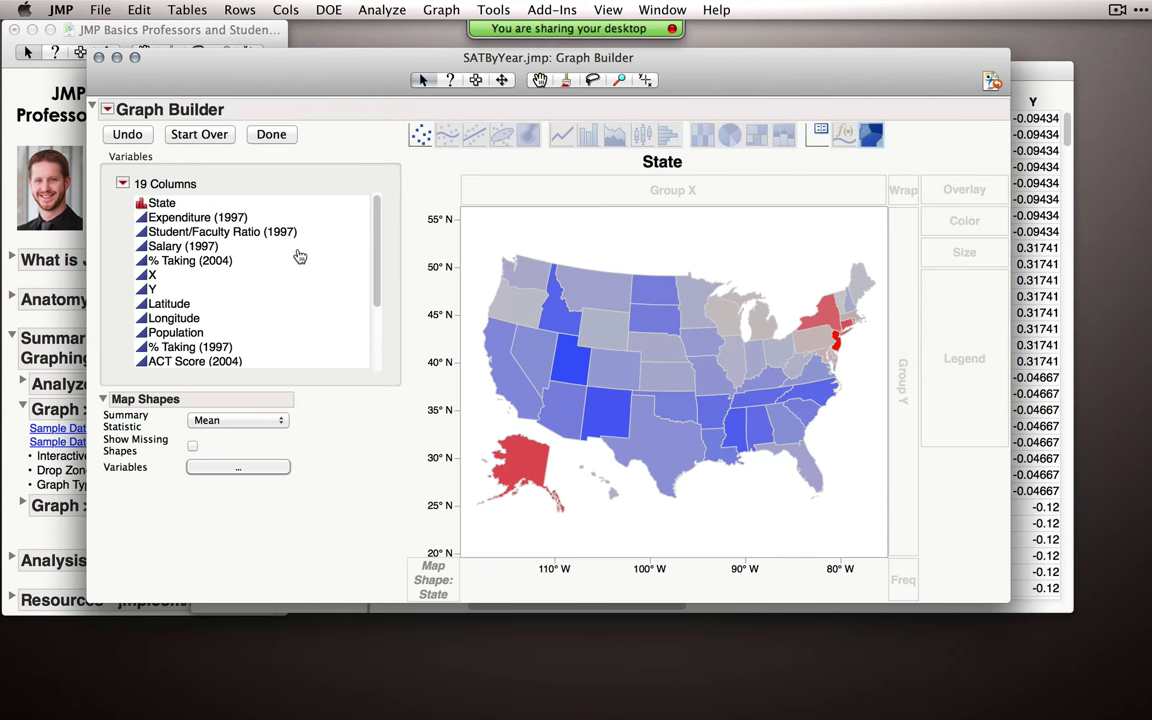
Step: Color the state map by SAT Math
scroll(175, 240, "down", 3)
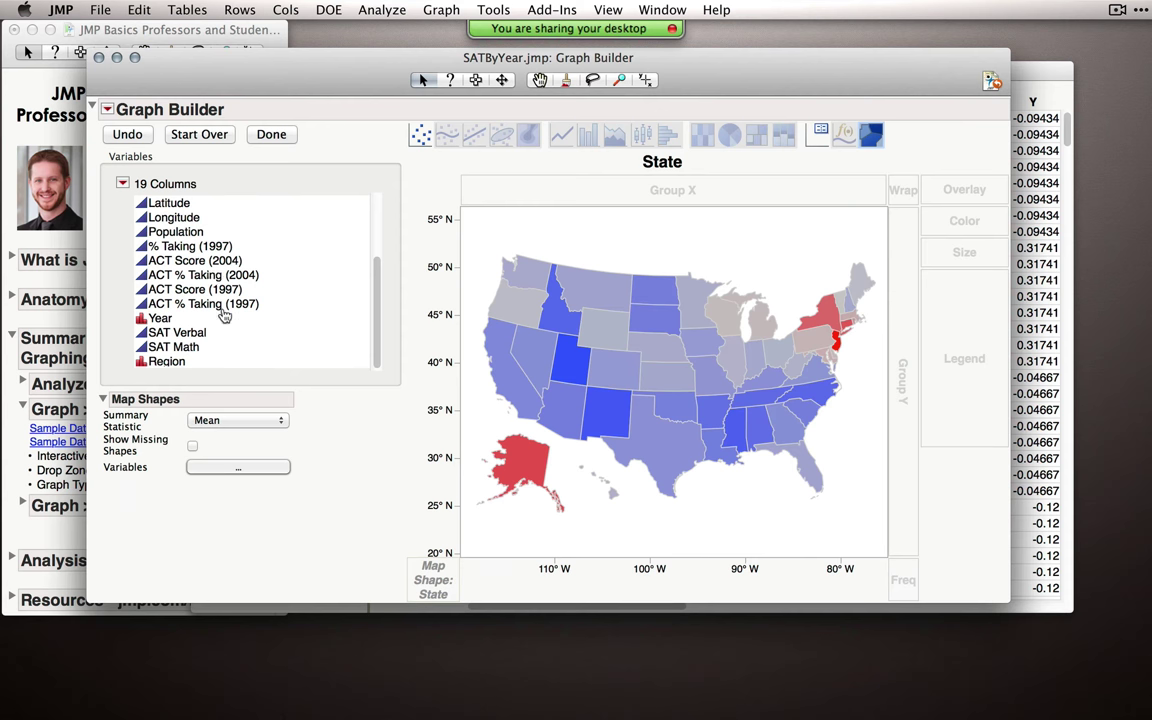
left_click(171, 349)
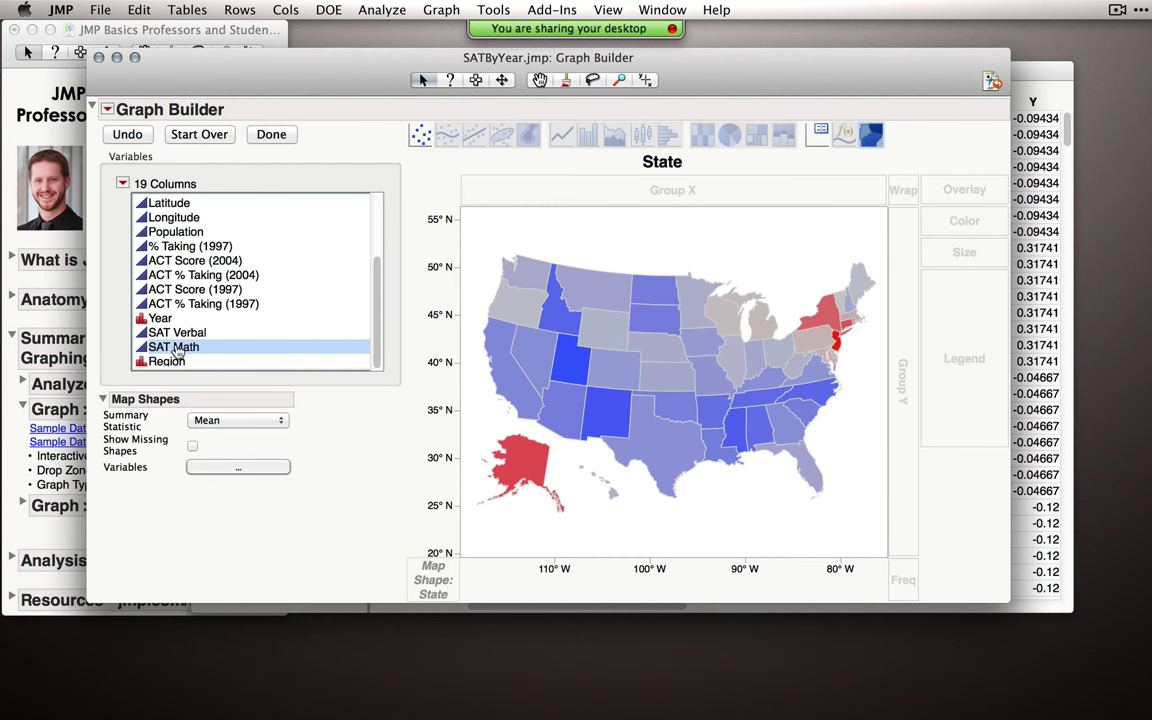
left_click_drag(175, 350, 662, 362)
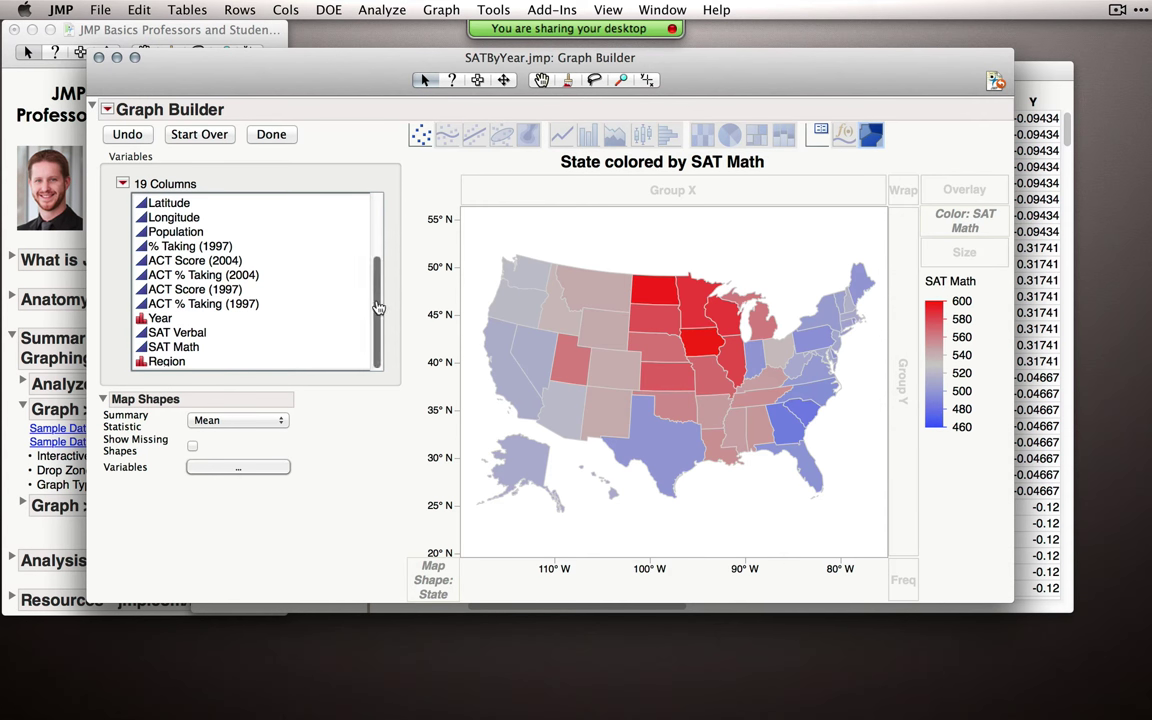
Step: Wrap the state map by Year, finish the Graph Builder layout, and move the graph window clear of the outline
left_click(160, 318)
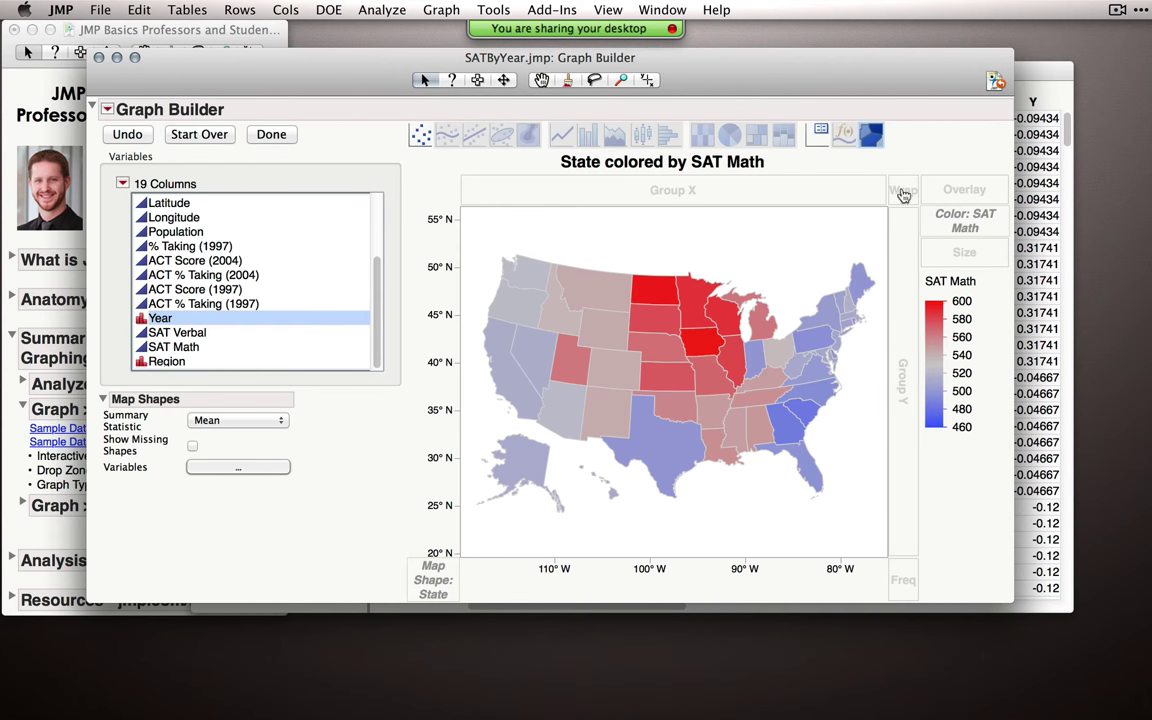
left_click_drag(151, 312, 905, 192)
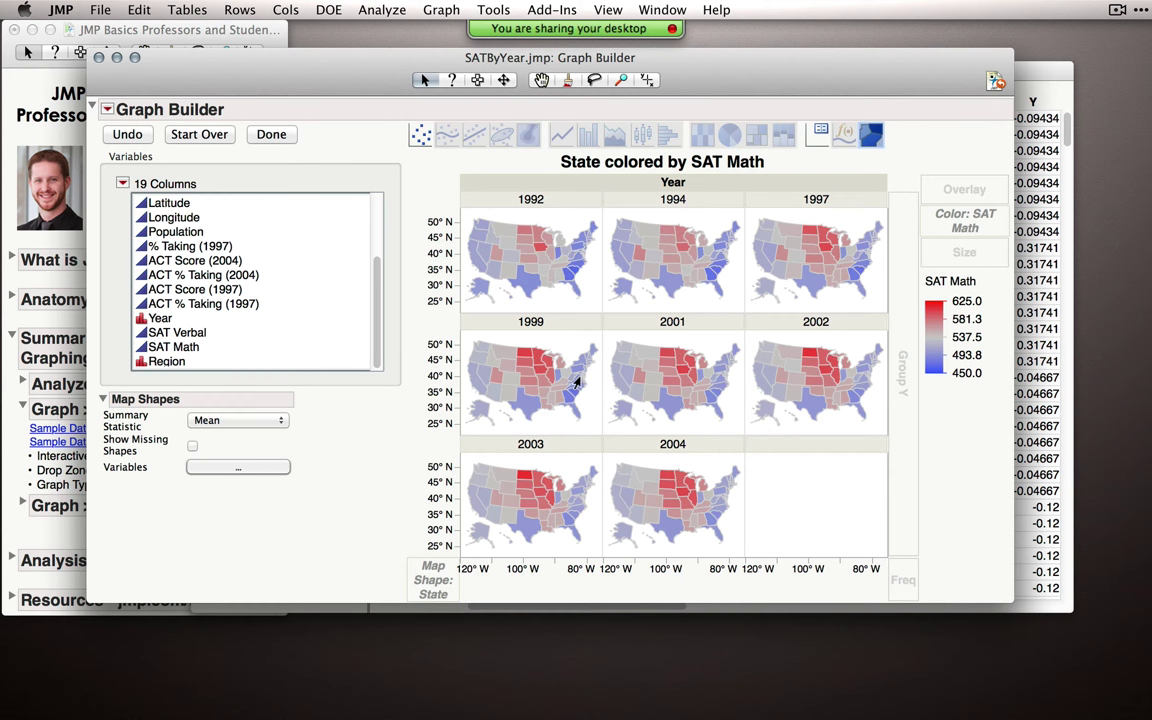
left_click(271, 134)
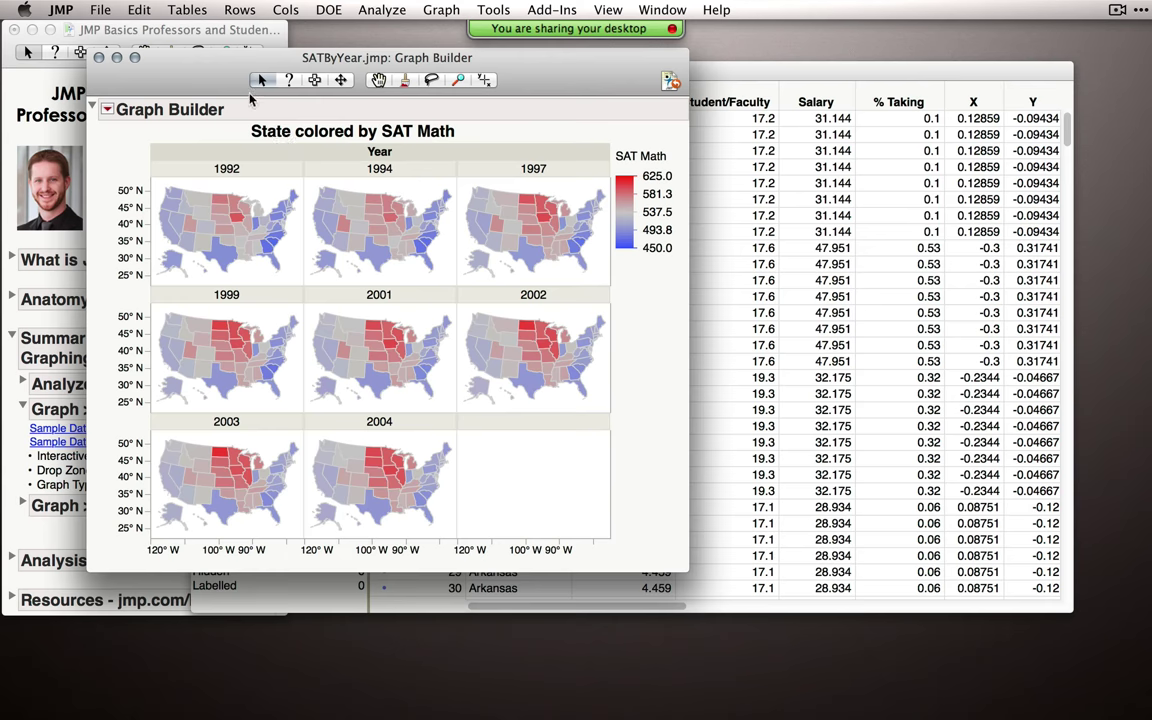
left_click_drag(283, 59, 461, 62)
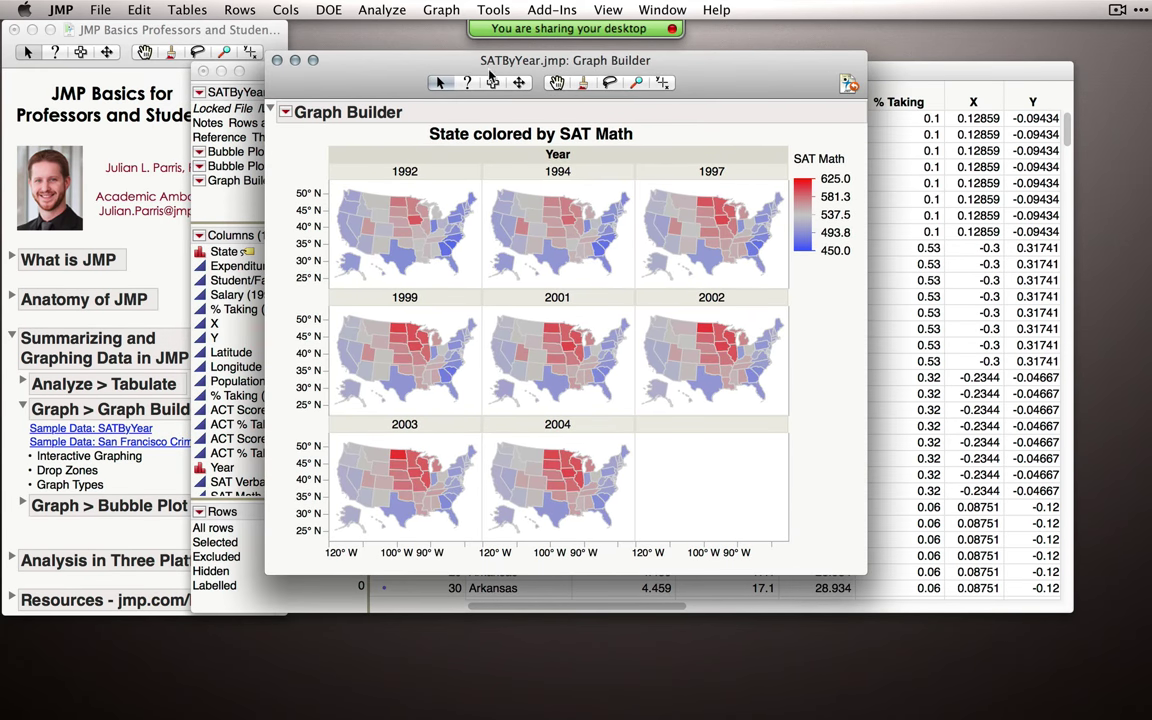
Step: Select the entire Graph Builder report with the Selection tool and copy it
left_click(492, 83)
left_click(493, 10)
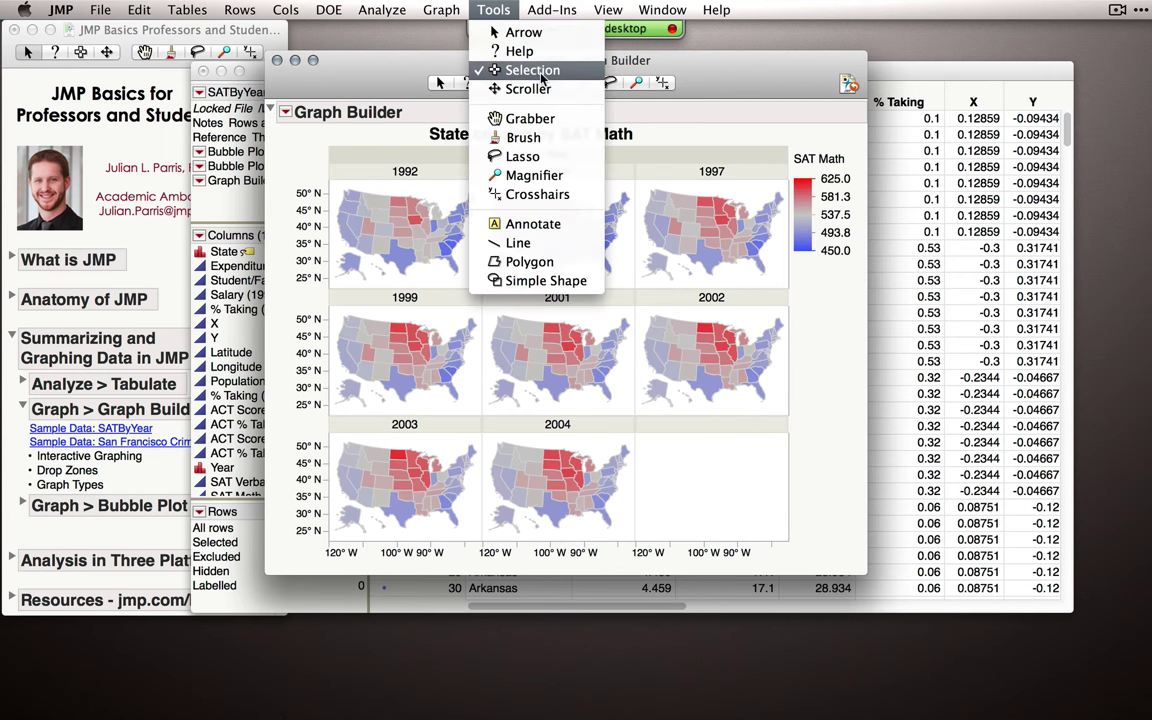
left_click(488, 70)
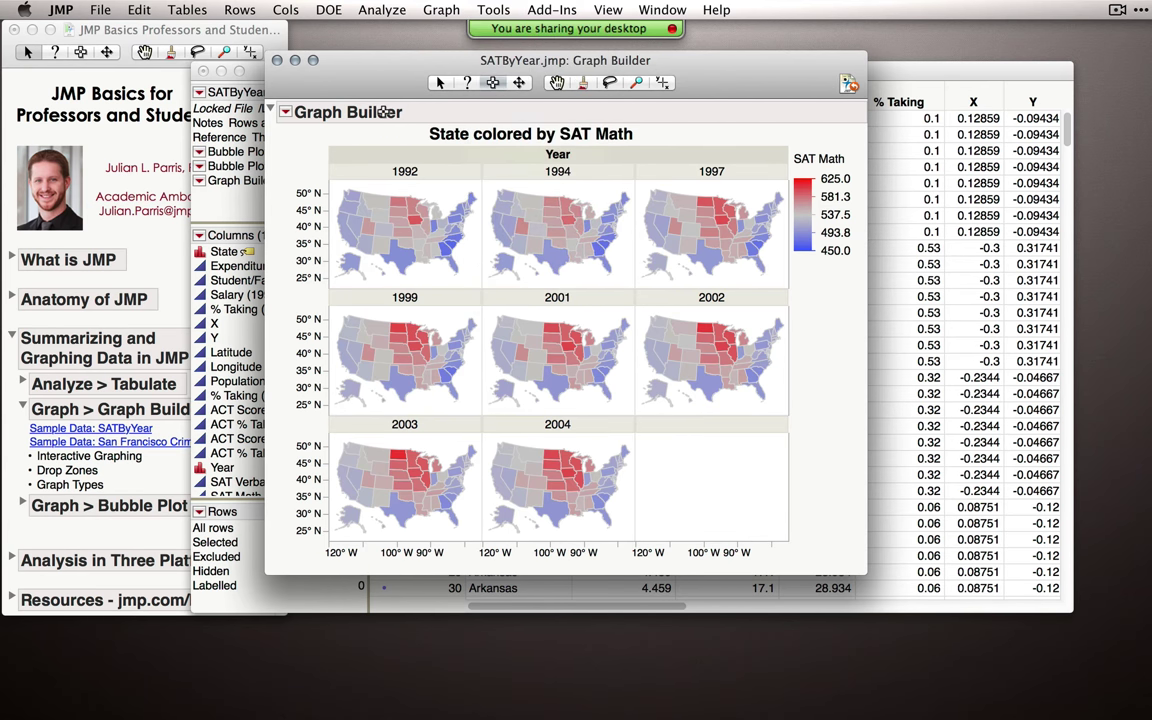
left_click(381, 112)
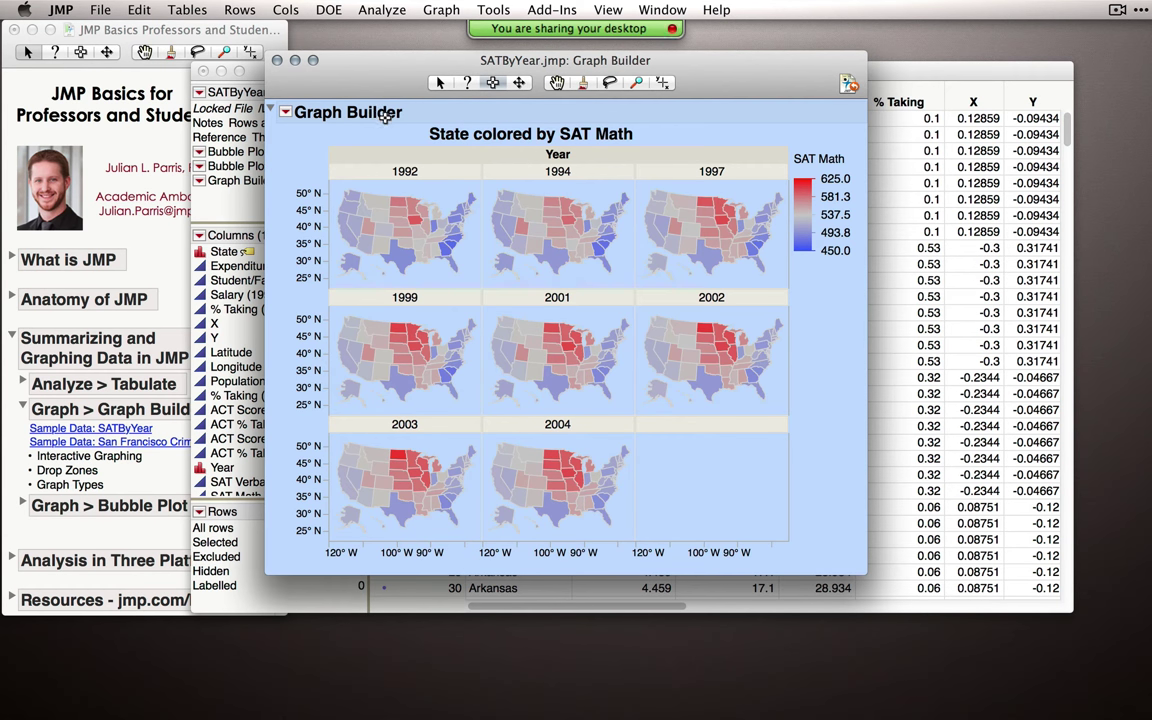
left_click(139, 11)
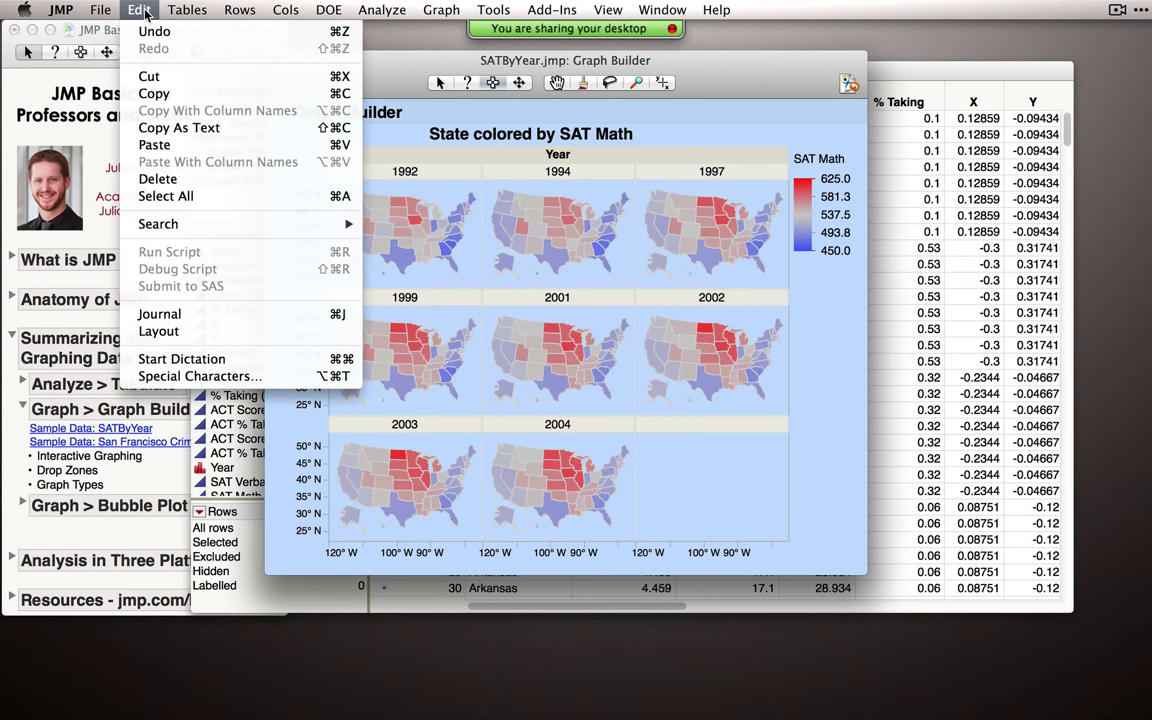
left_click(154, 94)
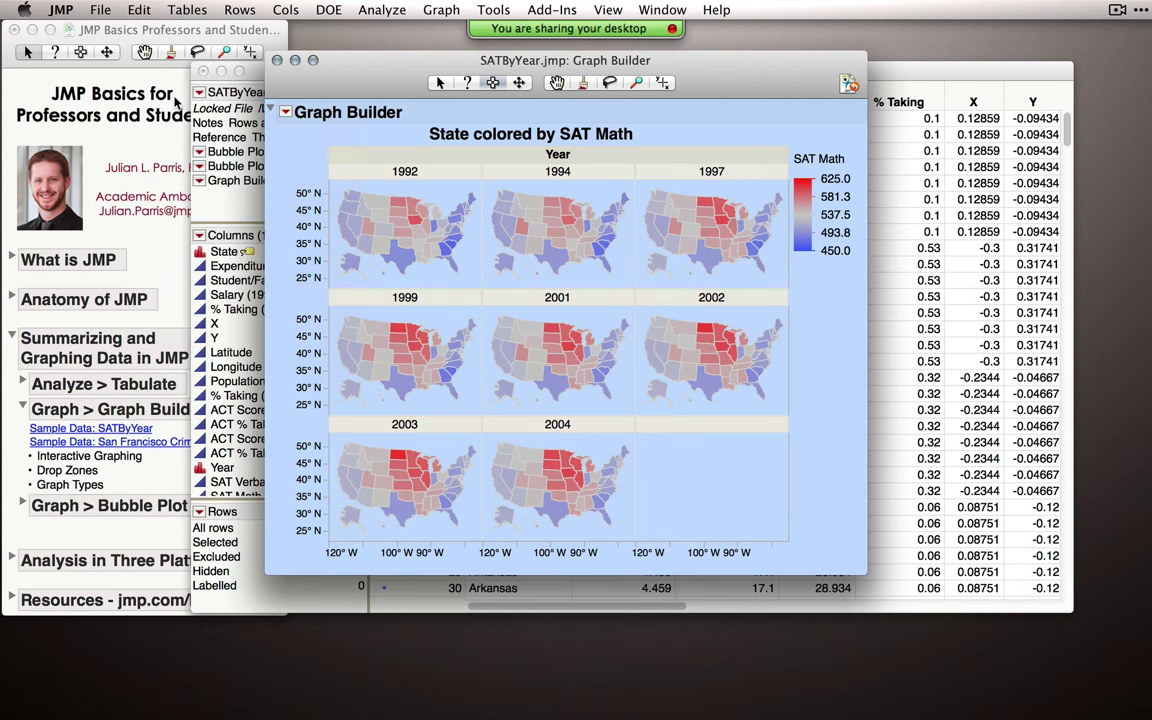
Step: Switch to Word, paste the copied graph into a blank document, and minimize the document
key("ctrl+space")
type("word")
key("Return")
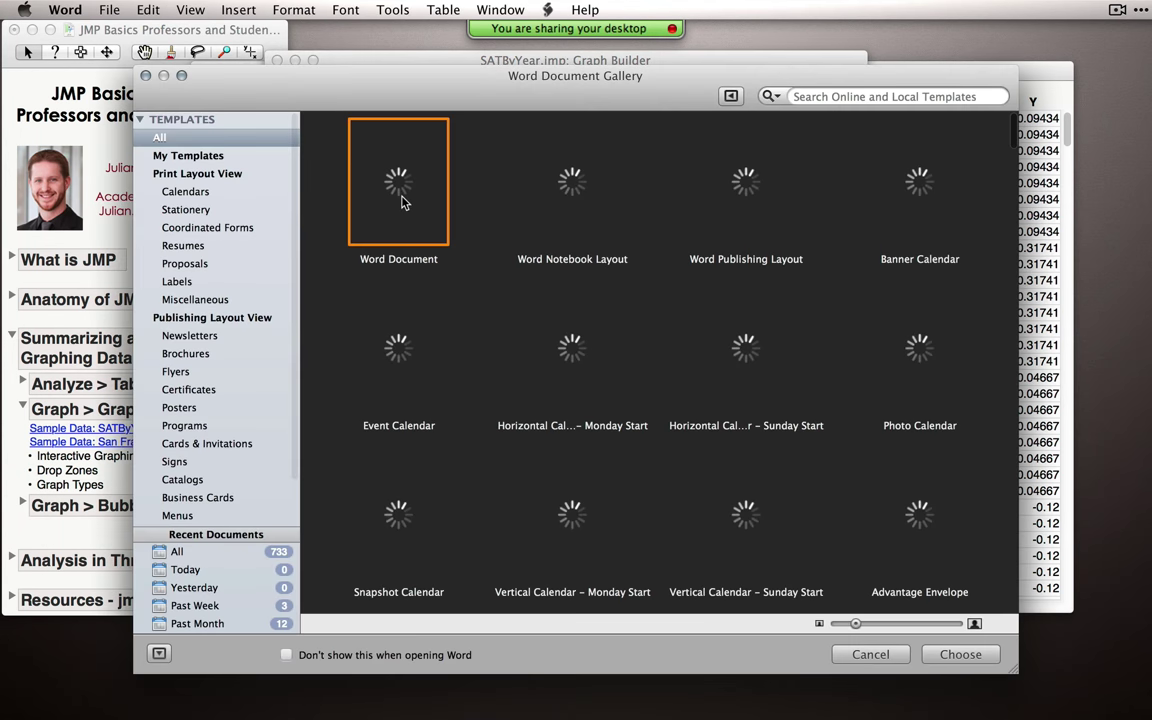
key("Escape")
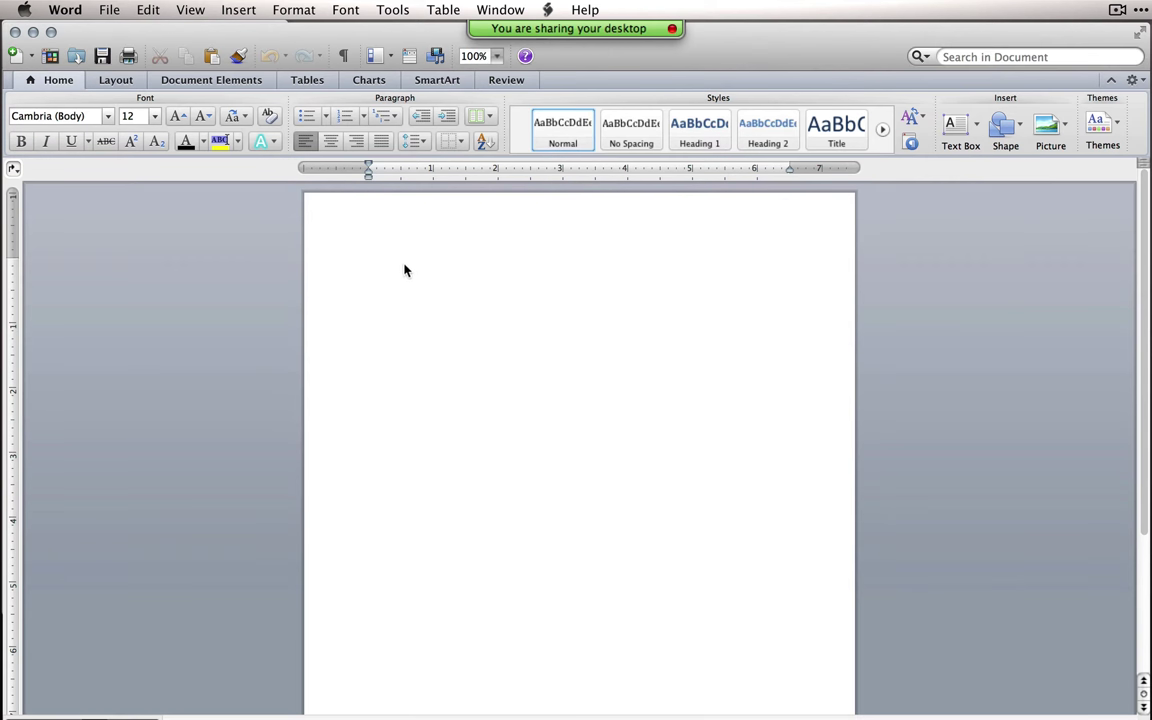
key("super+v")
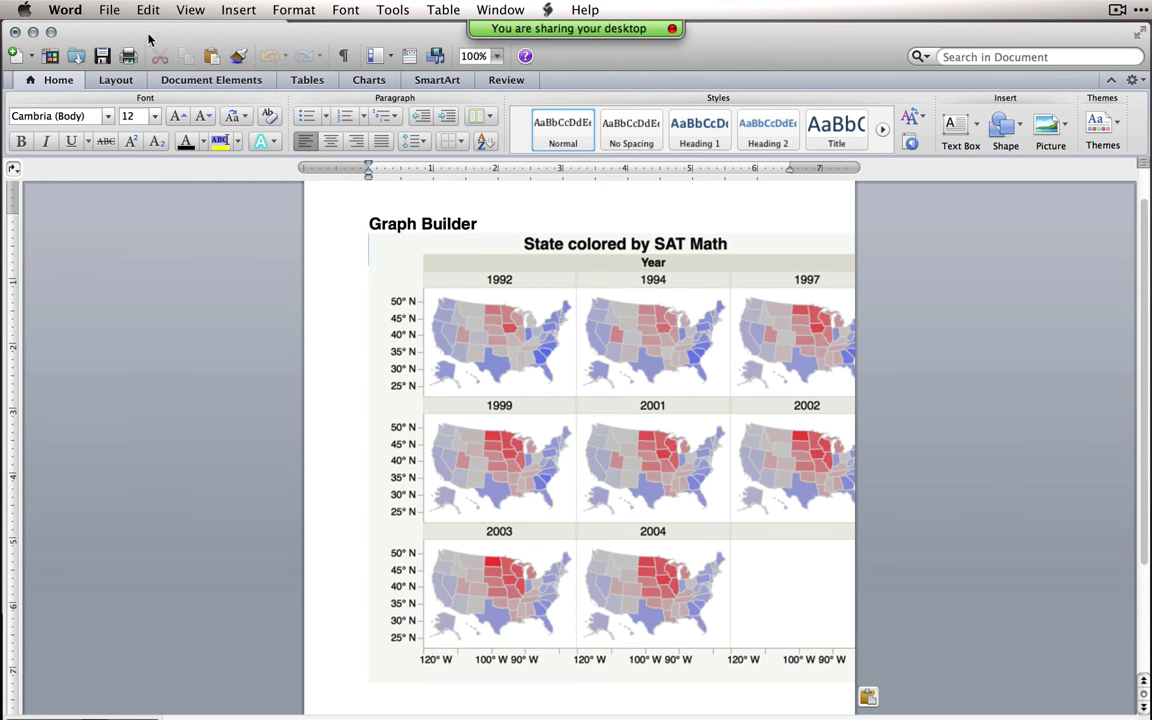
key("super+m")
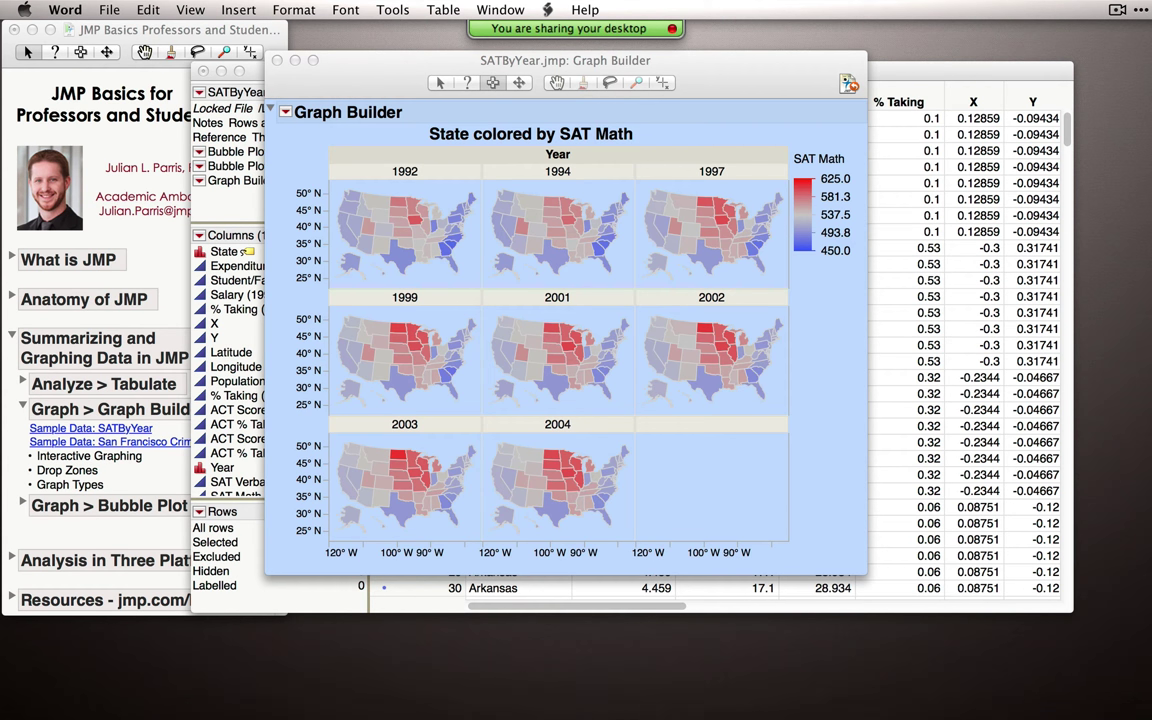
Step: Switch to Preview and open the copied graph as a new image from the clipboard
left_click(383, 72)
key("super+n")
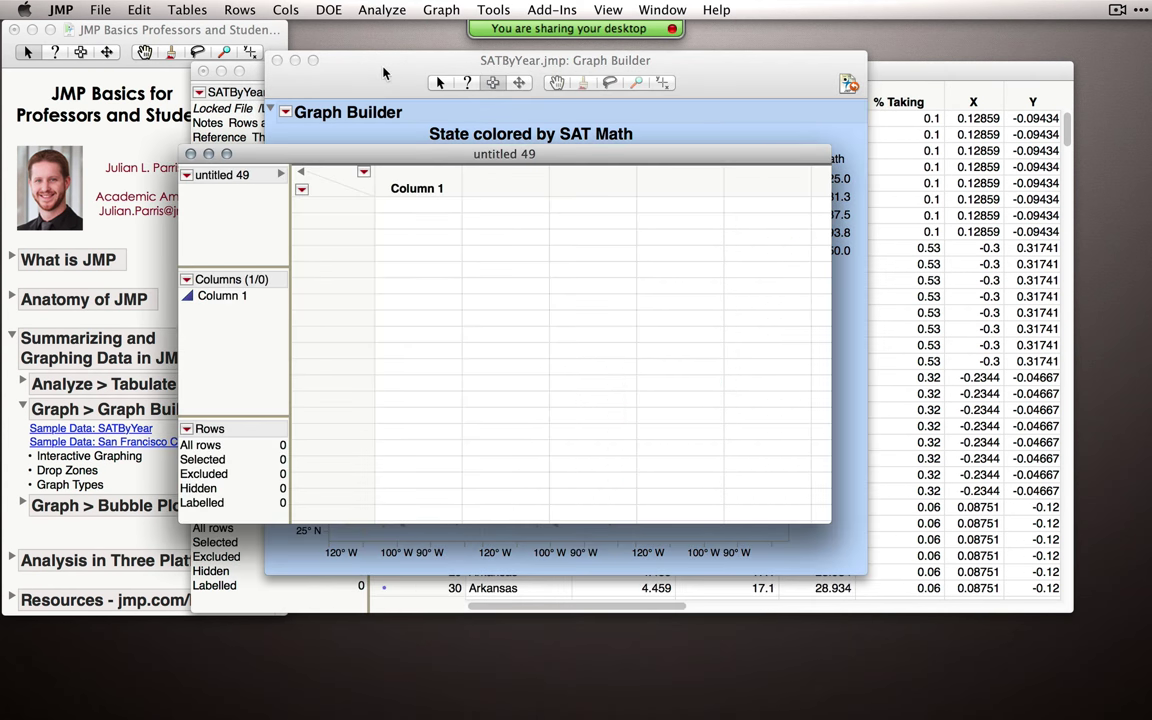
key("ctrl+space")
type("pre")
key("Return")
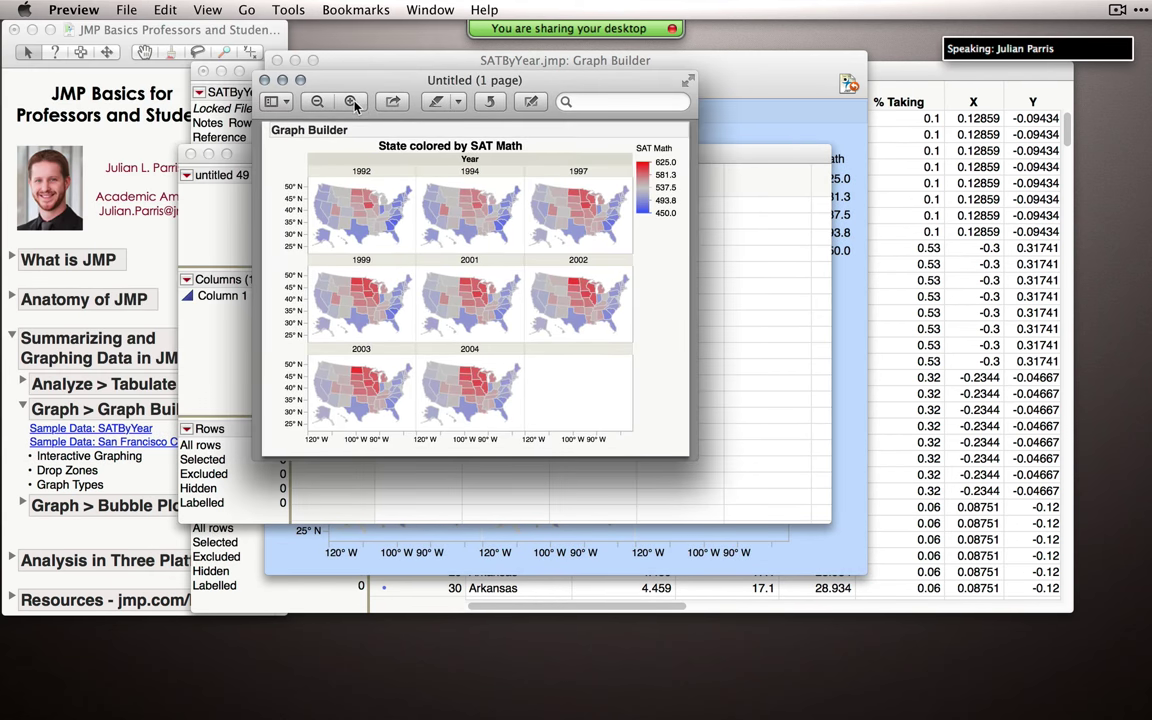
Step: Examine the graph's sharpness around the 2001 heading at several zoom levels, and close the image and the empty data table
left_click(351, 102)
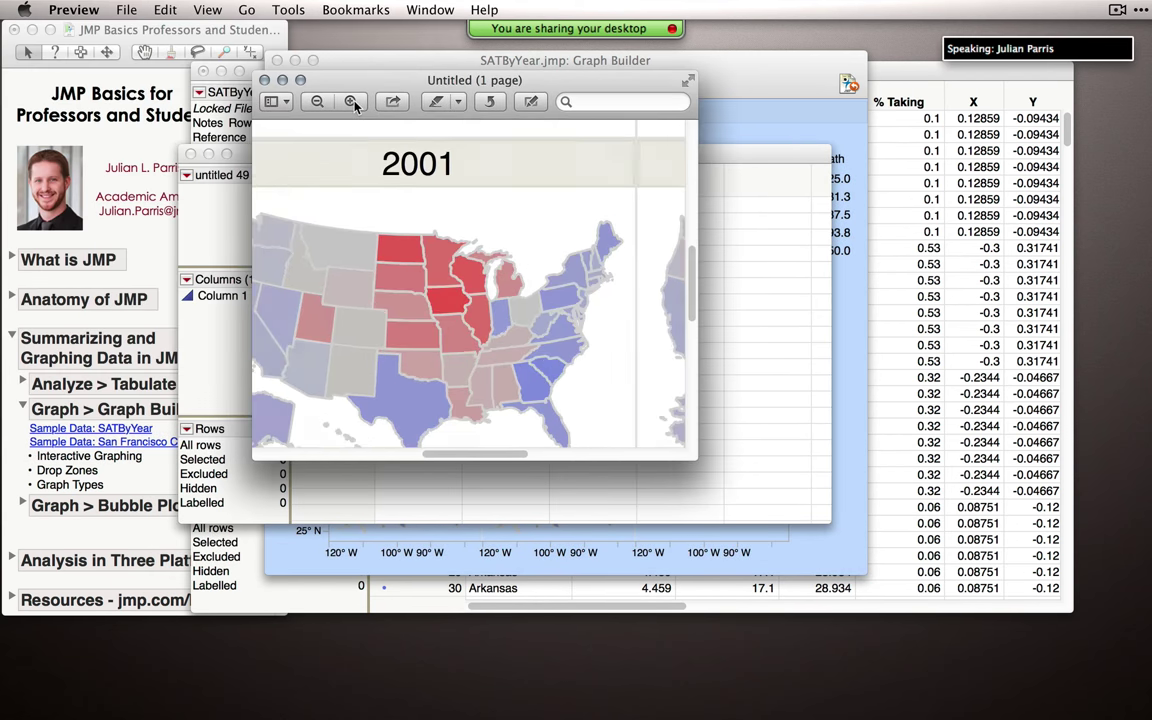
left_click(351, 102)
scroll(447, 352, "up", 5)
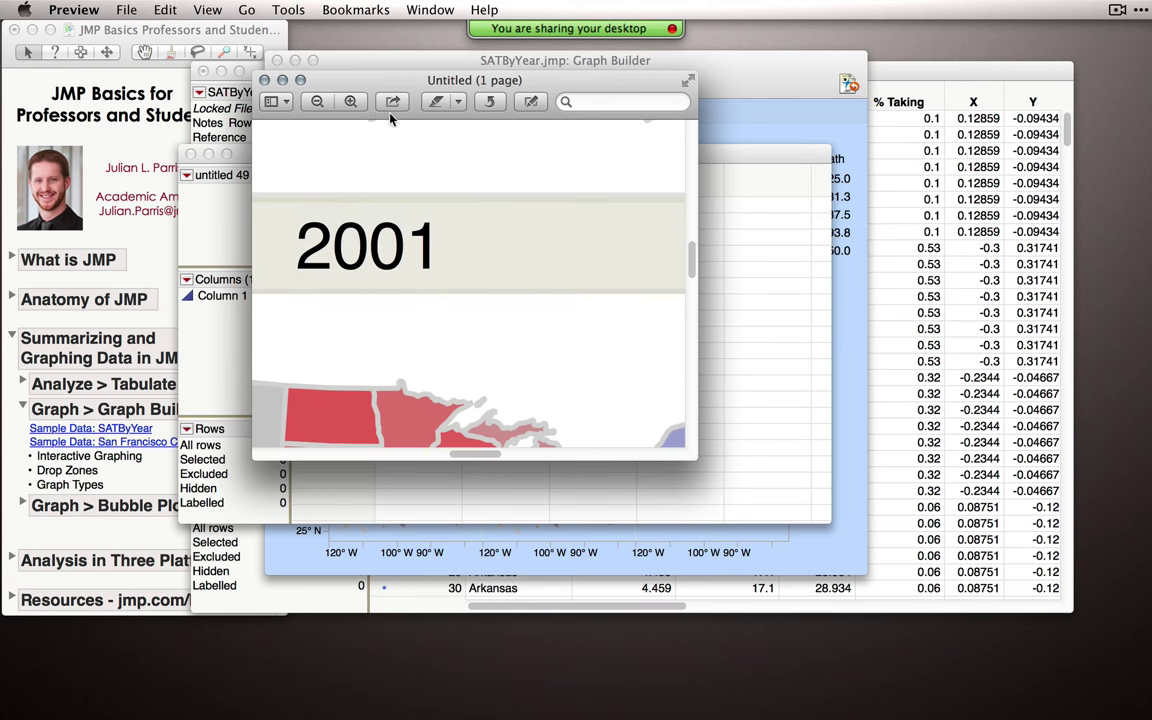
left_click(351, 102)
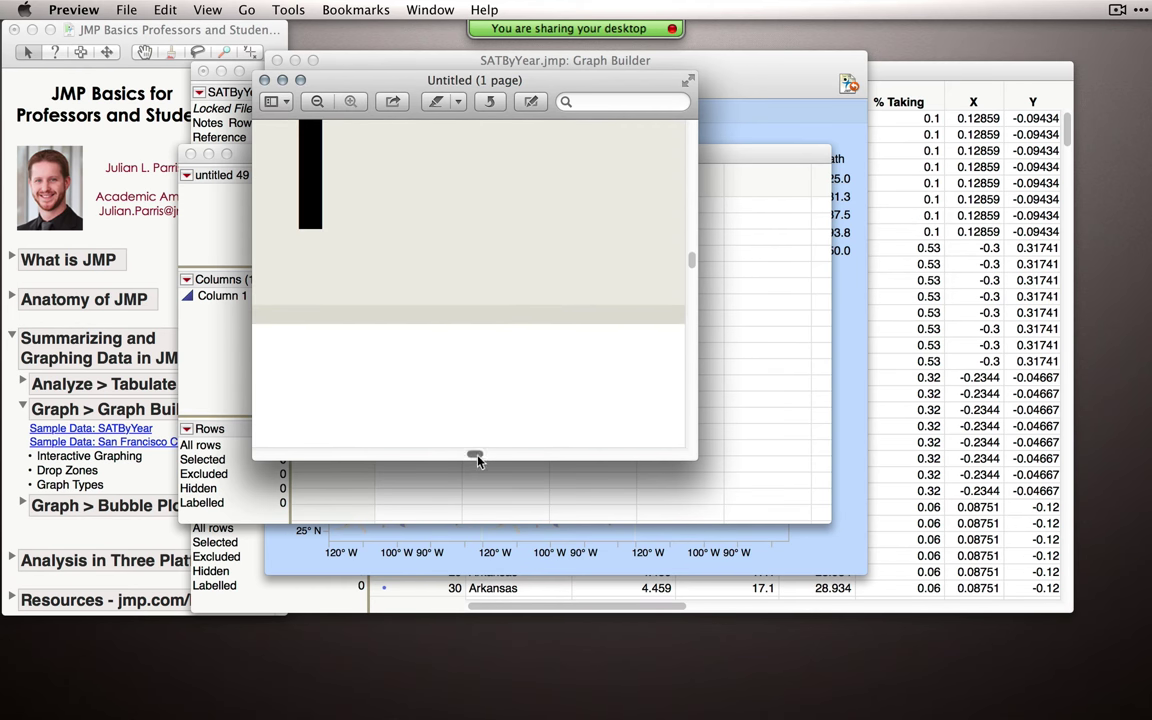
scroll(410, 401, "left", 10)
scroll(400, 271, "up", 2)
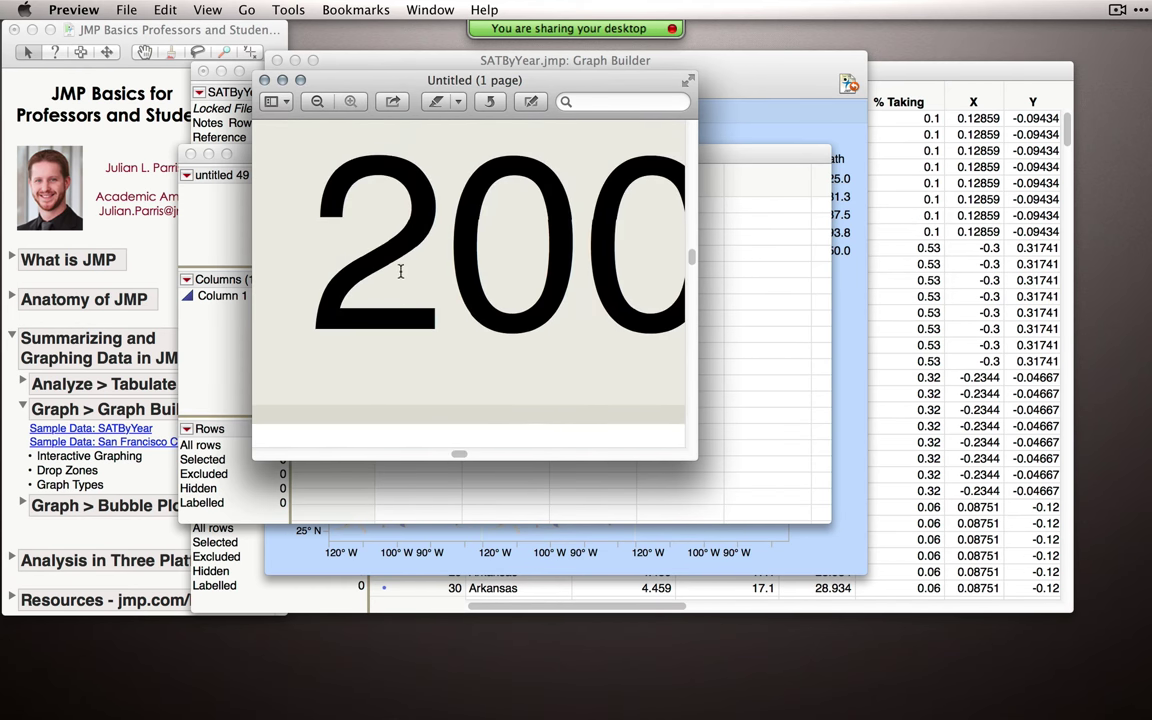
left_click(318, 102)
left_click(318, 102)
left_click(318, 102)
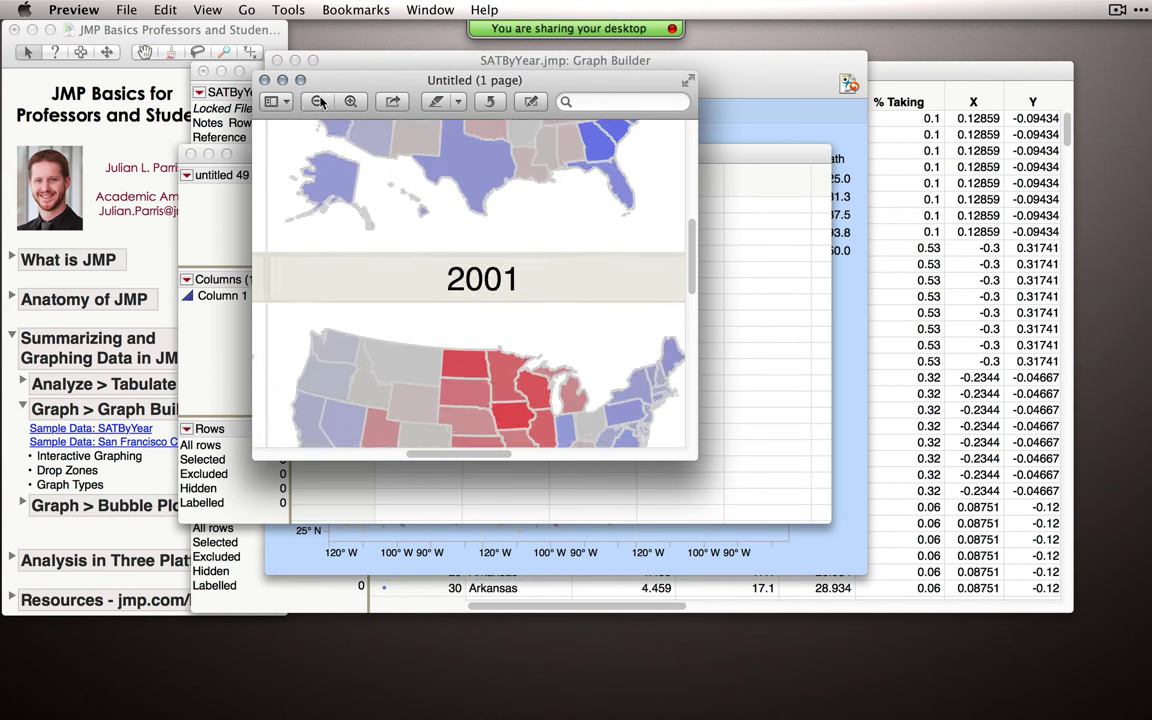
left_click(318, 102)
left_click(318, 102)
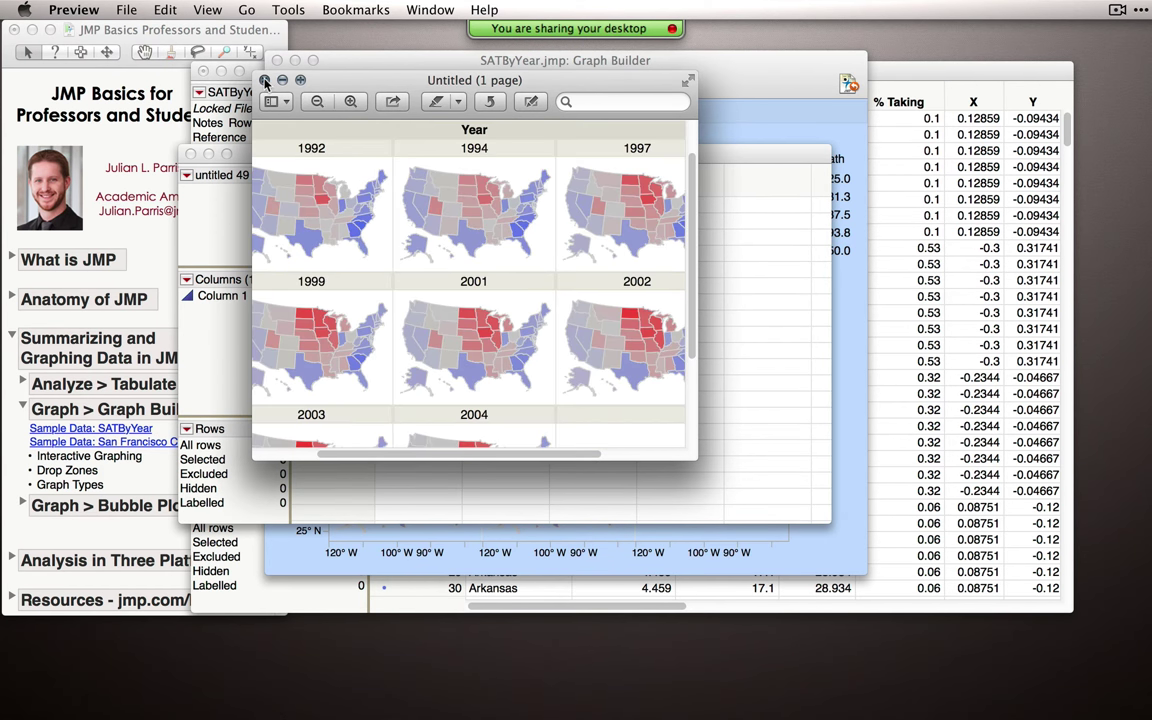
left_click(264, 80)
left_click(388, 443)
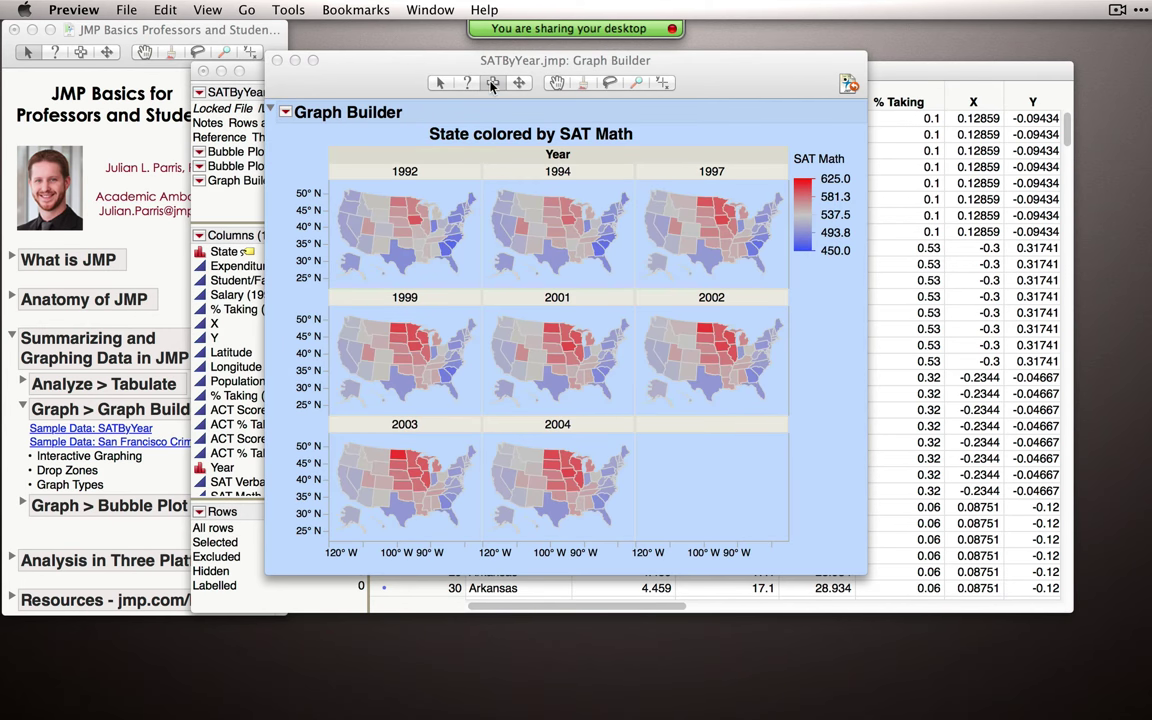
Step: Return to JMP, clear the whole-report selection, and select individual graph parts: the 1992 map, the 1994 map and the SAT Math legend
left_click(445, 85)
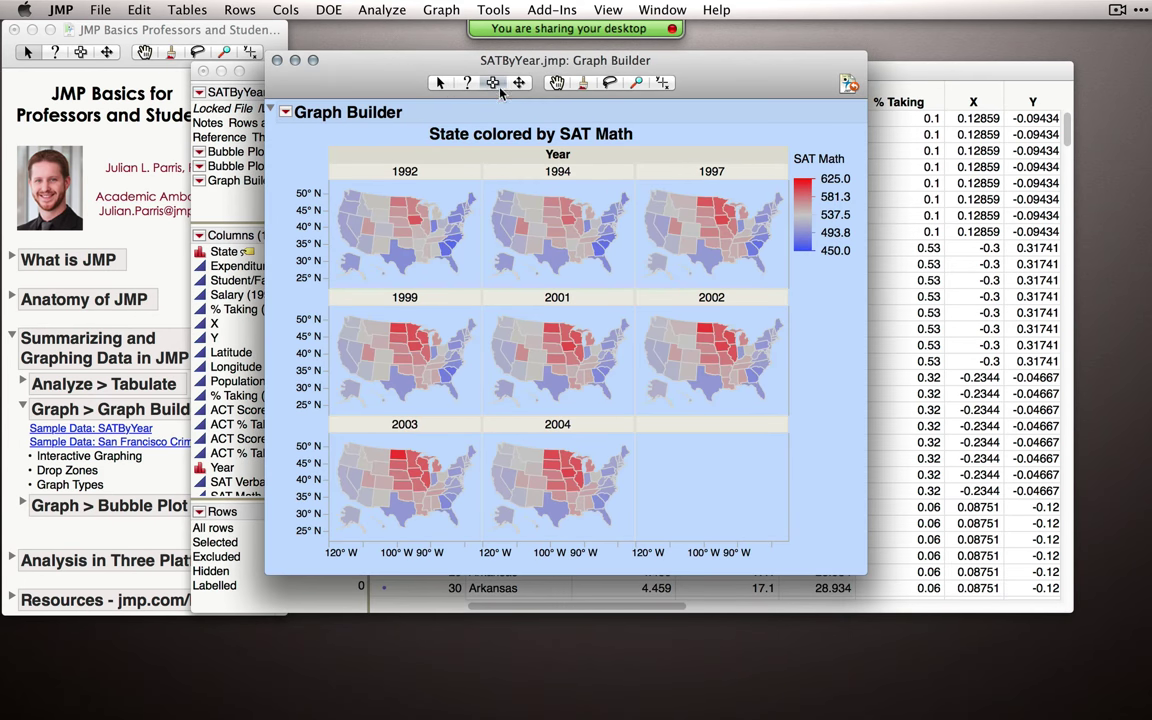
left_click(435, 92)
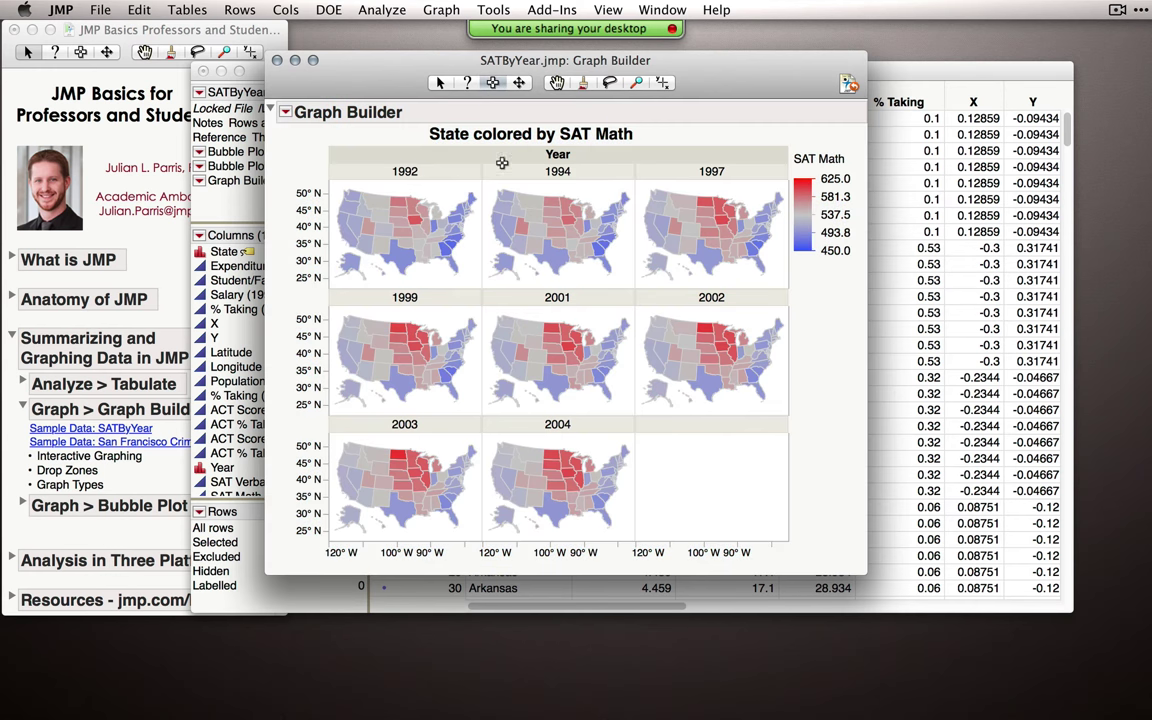
left_click(385, 195)
left_click(490, 188)
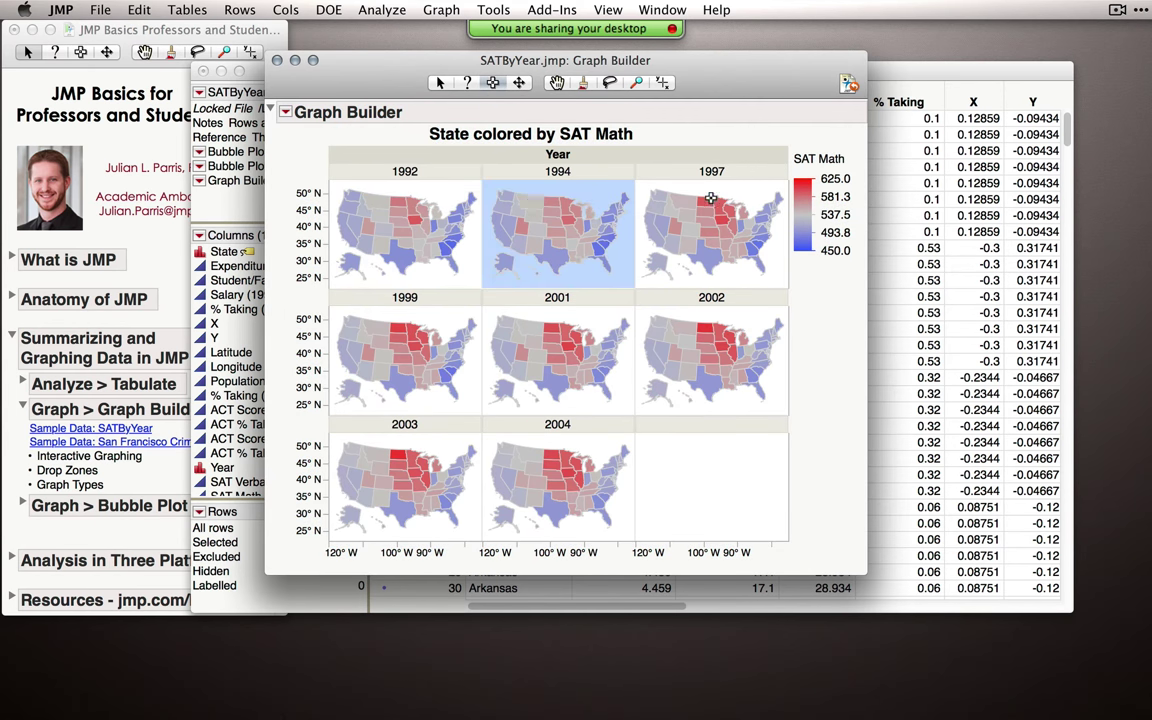
left_click(721, 140)
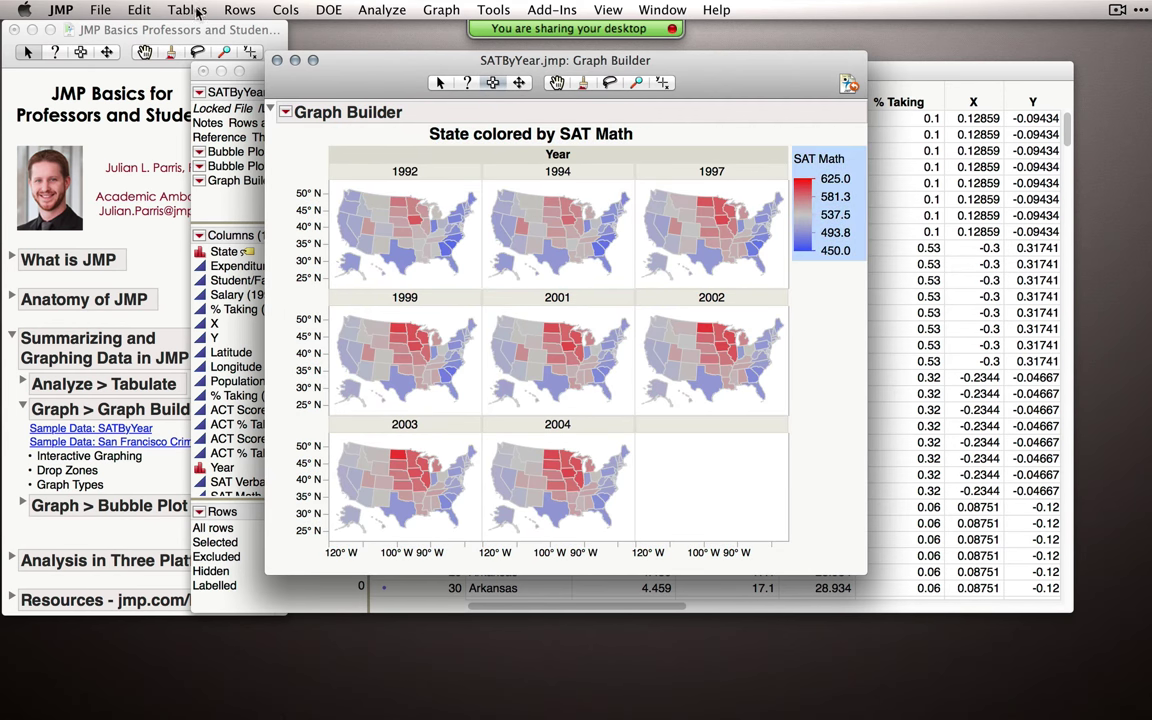
Step: Close the Graph Builder map report and the SATByYear data table without saving the changes
left_click(139, 10)
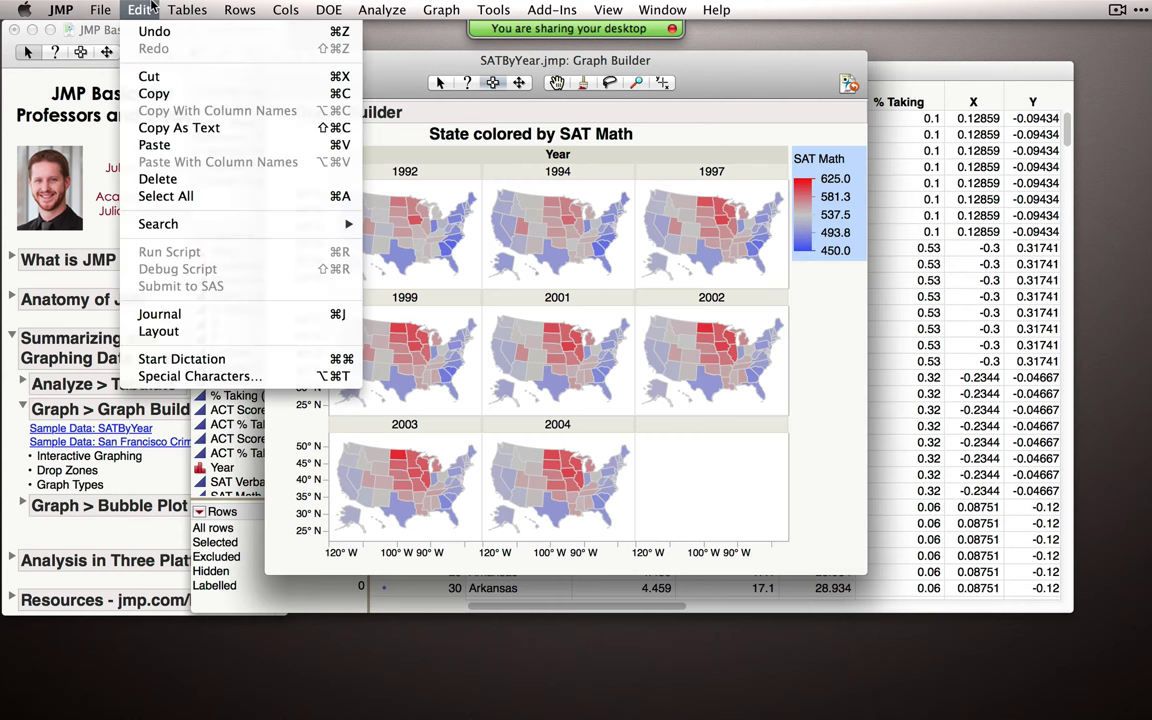
left_click(183, 93)
left_click(250, 68)
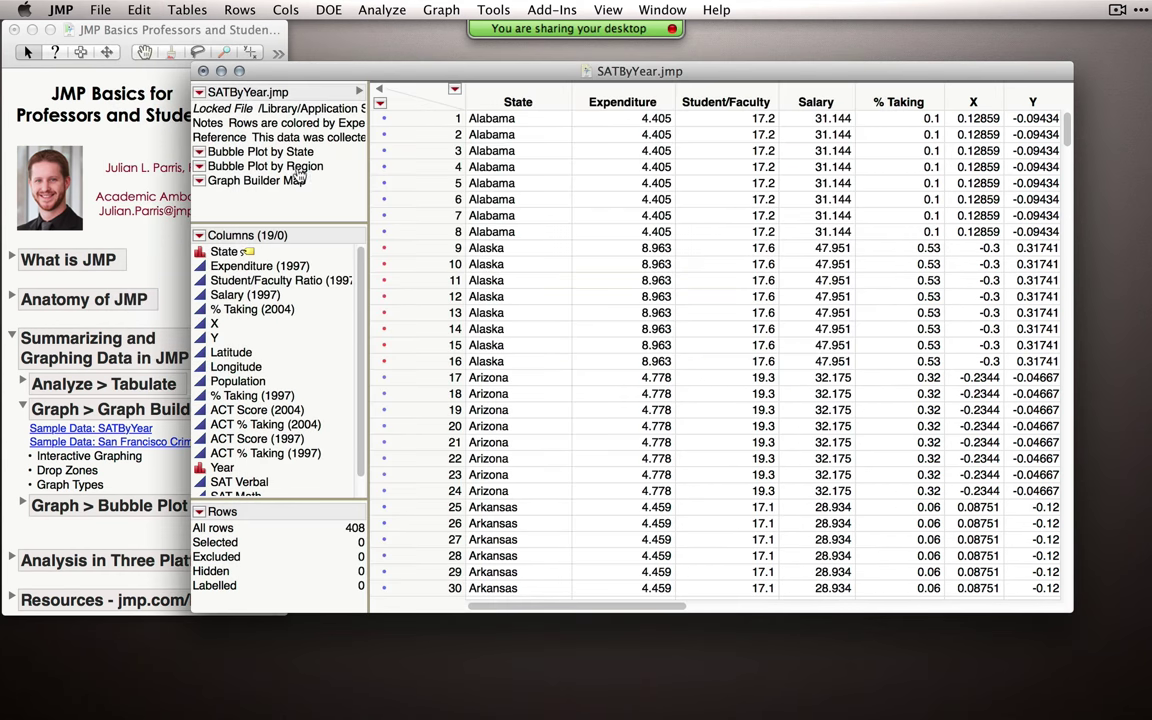
left_click(203, 71)
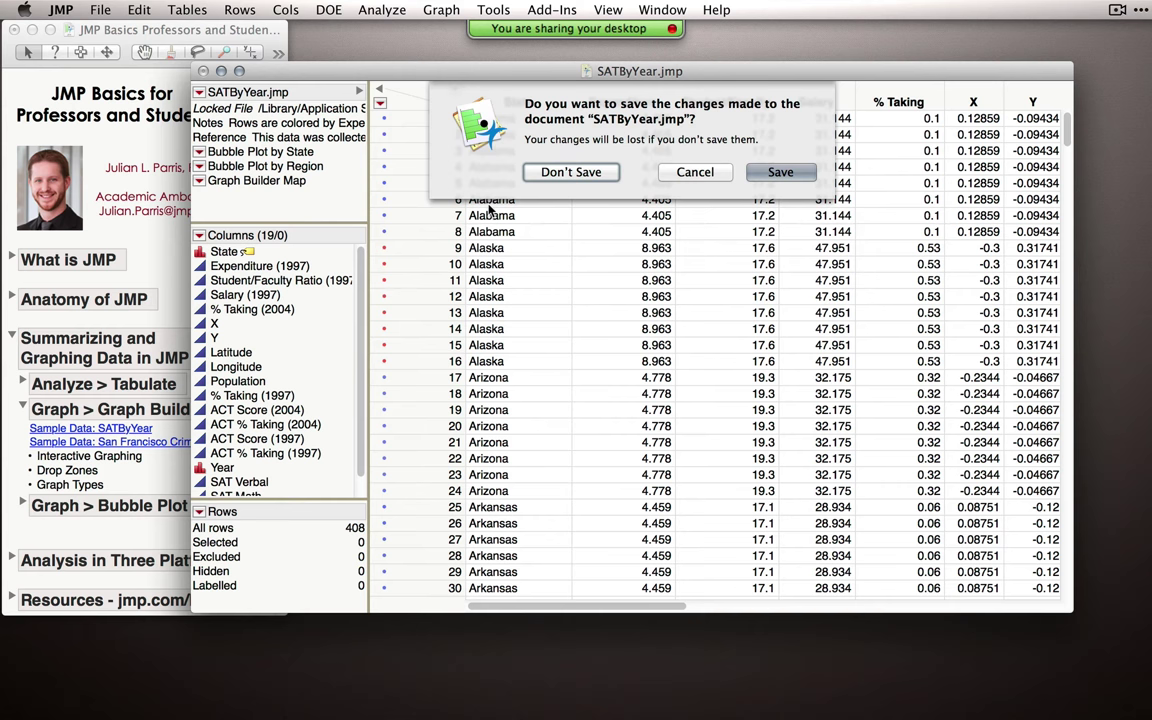
left_click(557, 174)
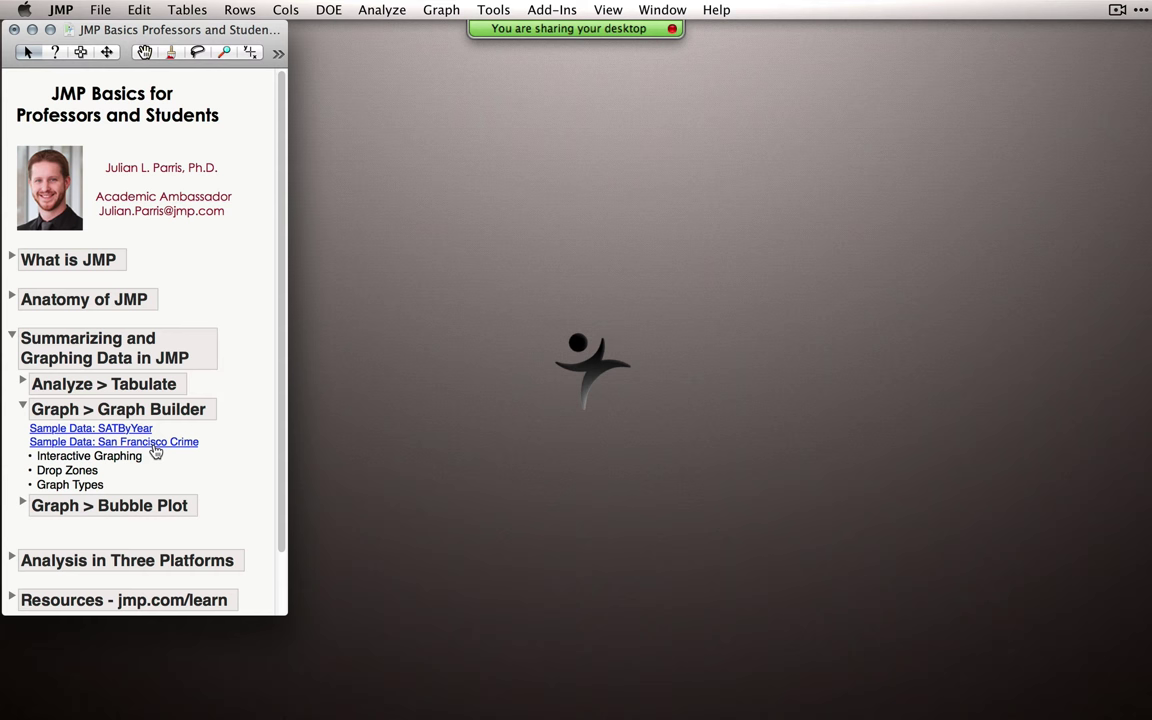
Step: Collapse the Graph Builder and Summarizing and Graphing Data sections of the journal and expand Analysis in Three Platforms
left_click(22, 409)
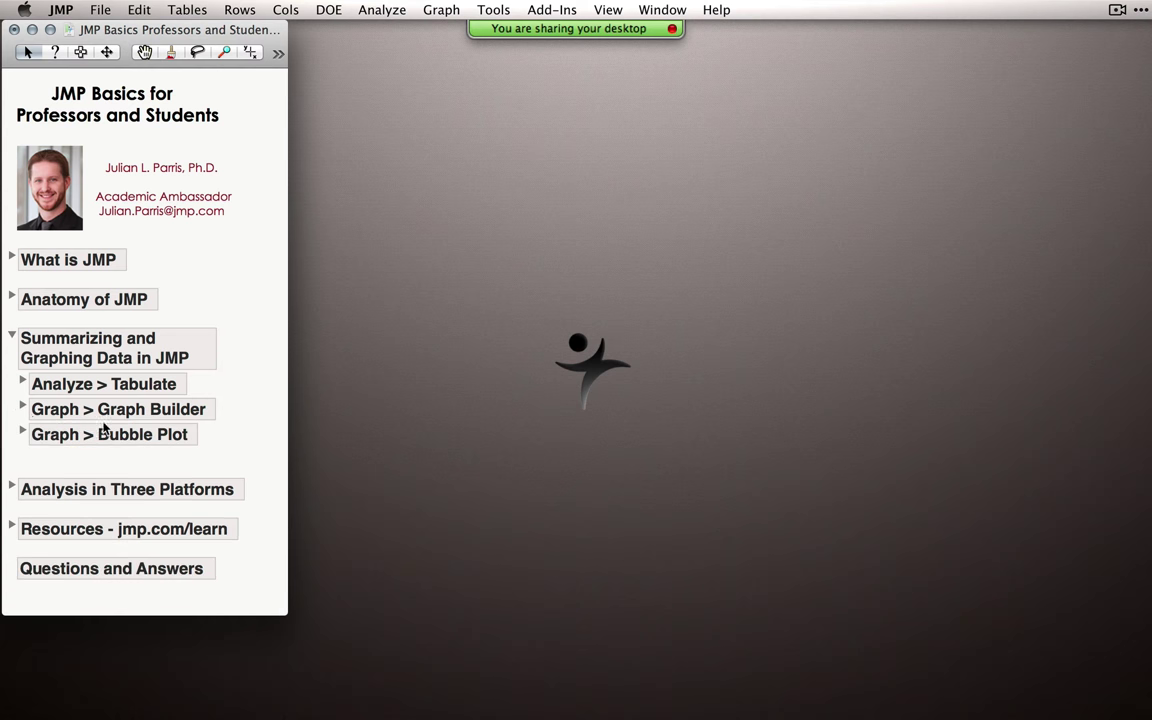
left_click(11, 337)
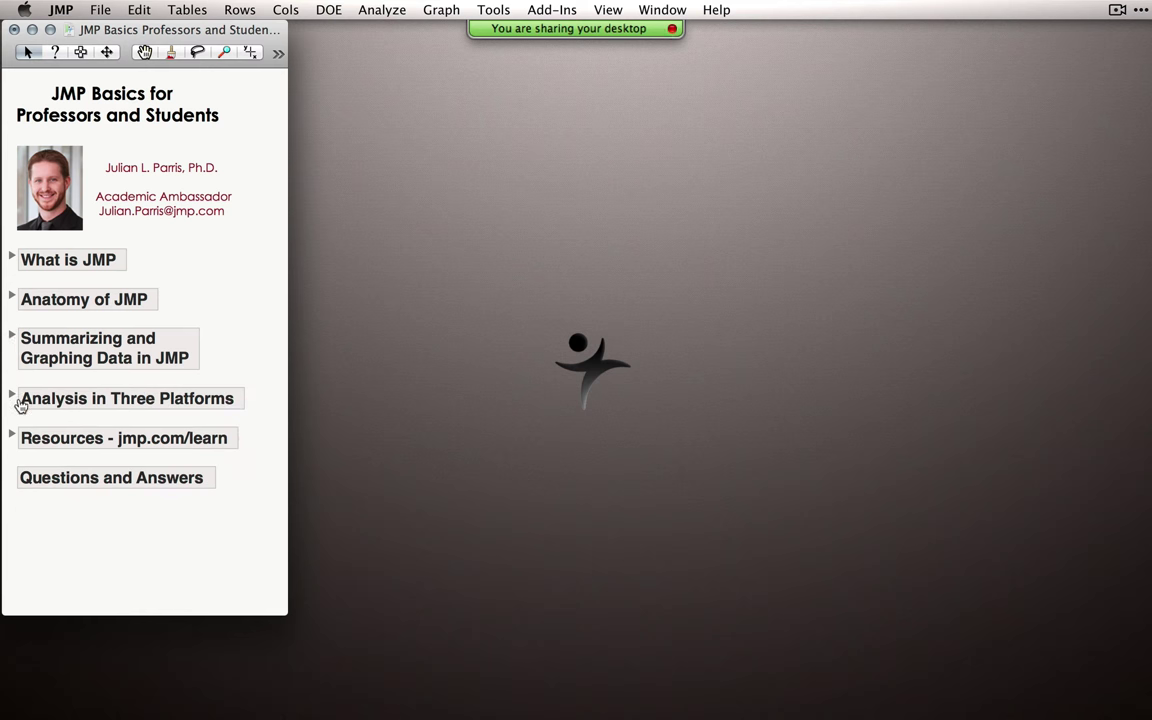
left_click(12, 397)
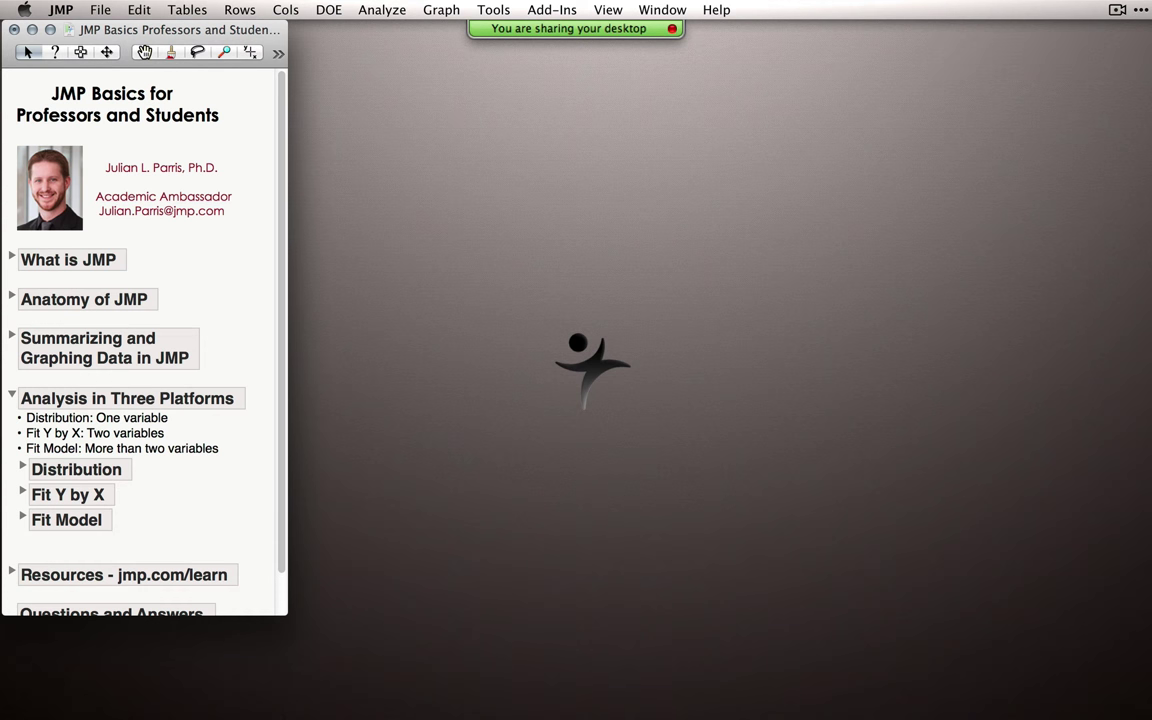
Step: Expand the journal's Distribution section, then open the linked Consumer Preferences data table and adjust its window
key("super+Tab")
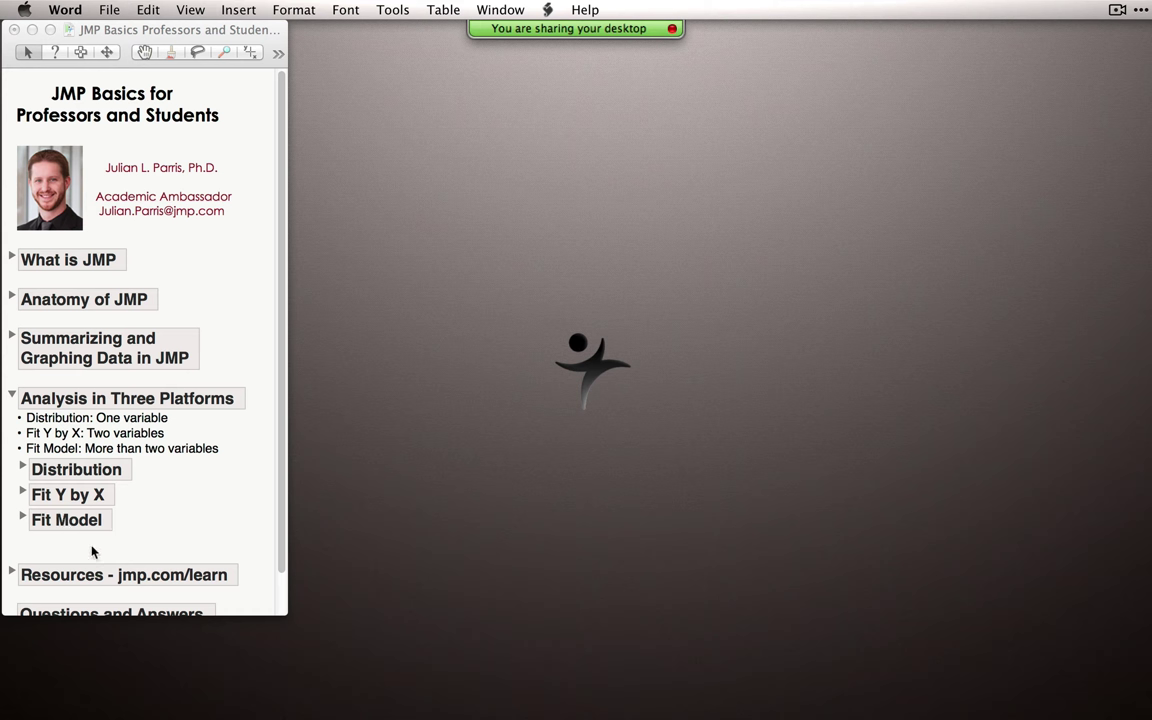
left_click(22, 467)
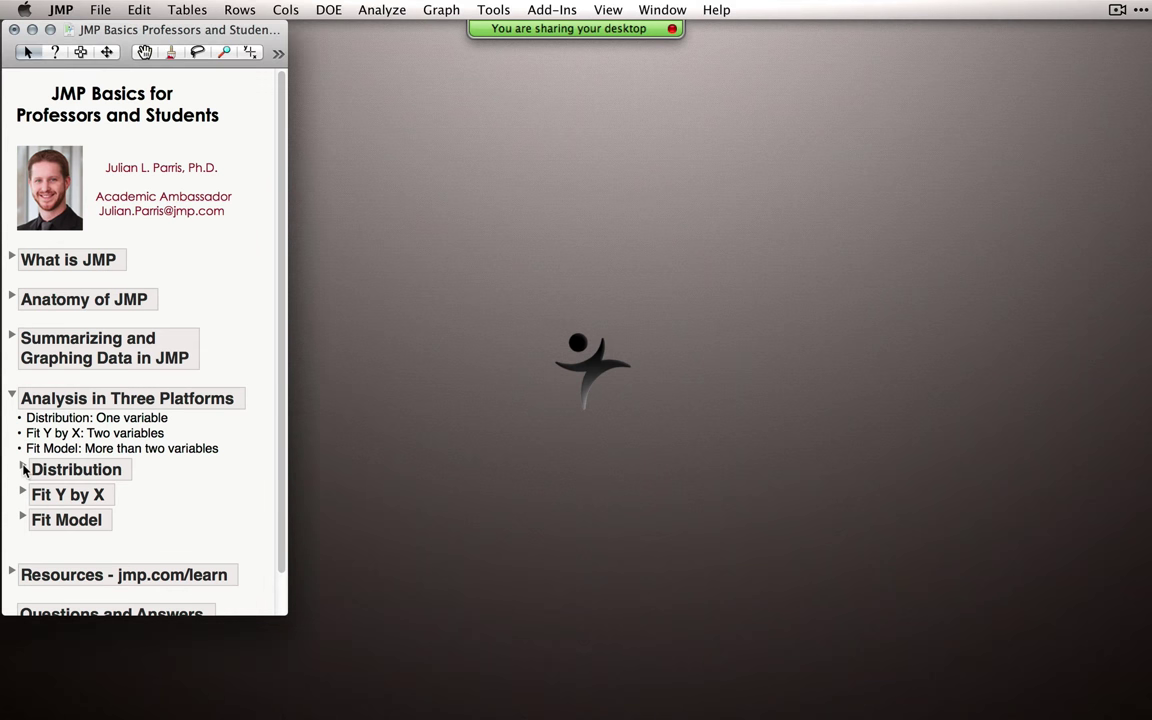
left_click(21, 470)
scroll(105, 440, "down", 2)
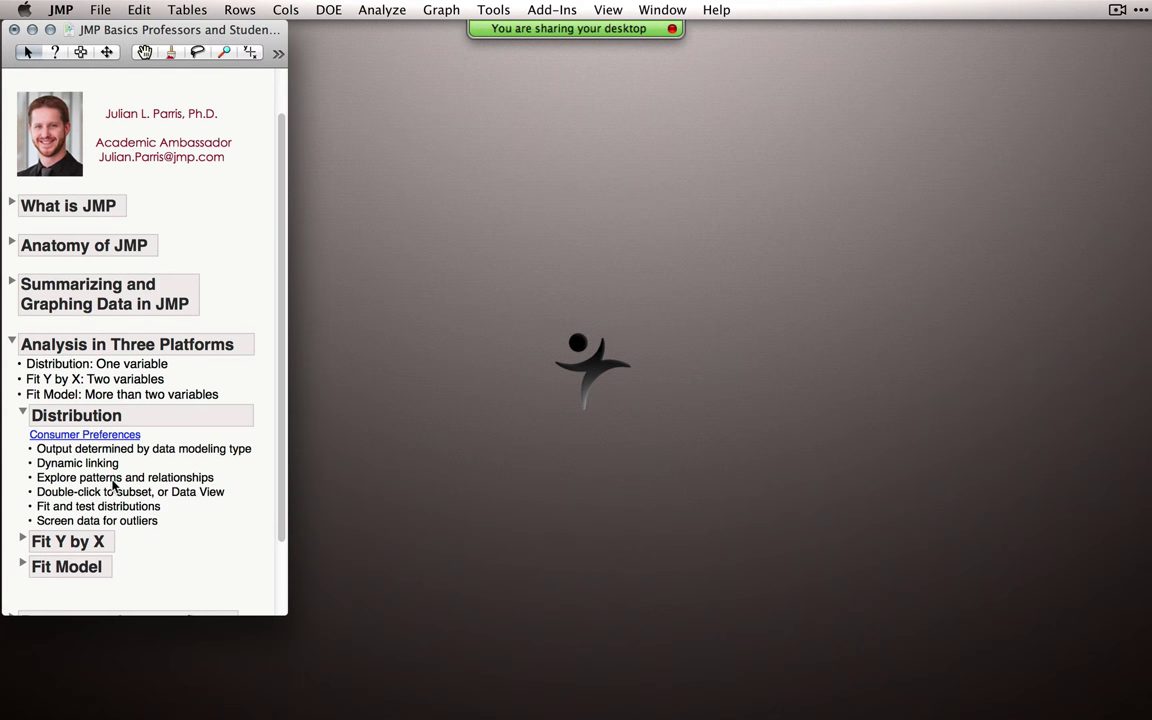
scroll(120, 440, "down", 2)
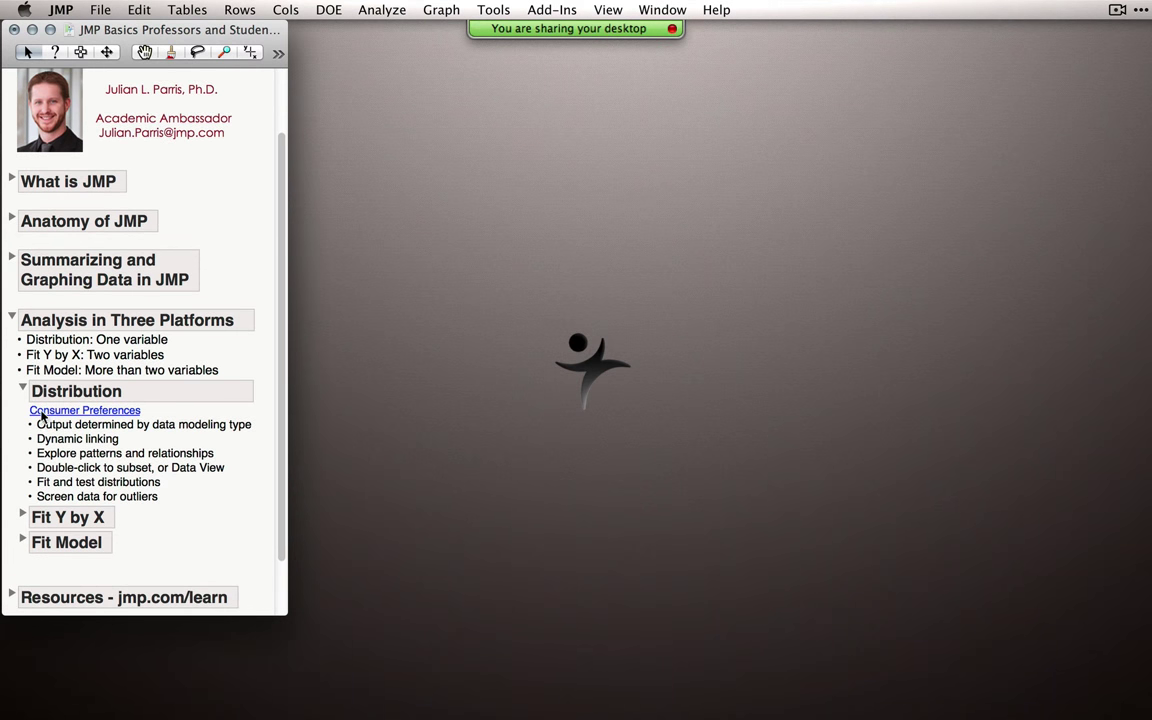
left_click(78, 410)
left_click_drag(414, 58, 421, 99)
left_click_drag(1045, 572, 1118, 633)
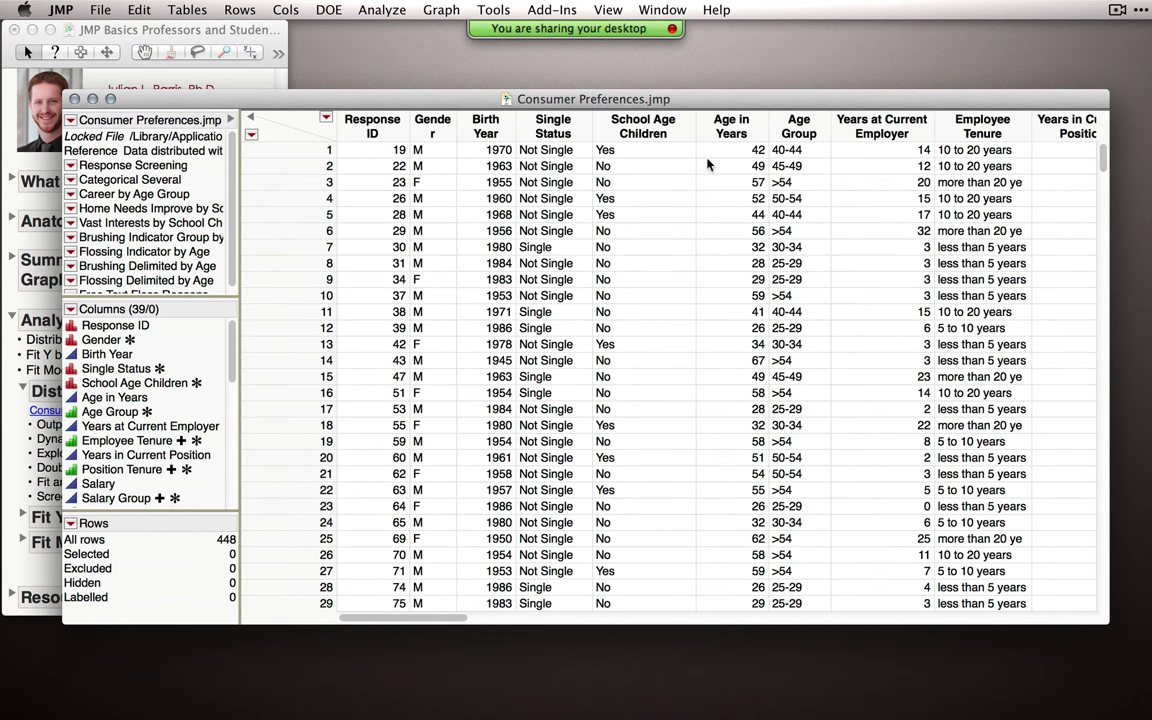
Step: Examine the survey columns, including Single Status, Years at Current Employer and the brushing and flossing indicators, and clear the column selection
left_click(560, 125)
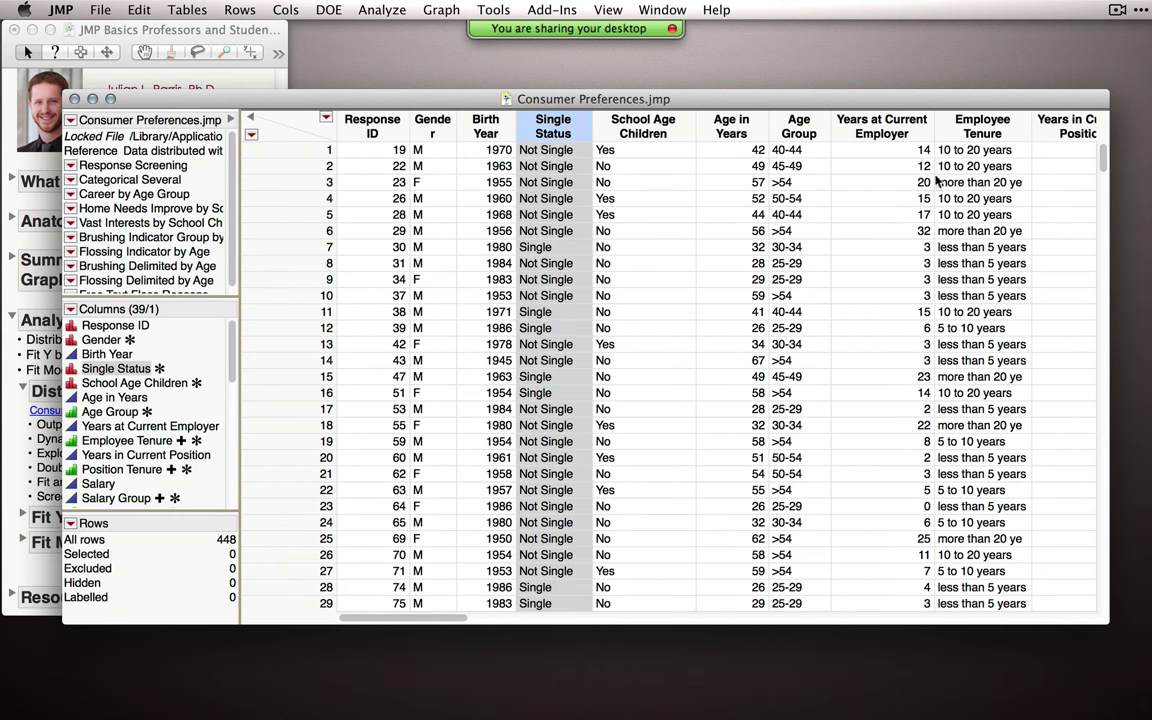
left_click(880, 127)
left_click_drag(410, 617, 766, 617)
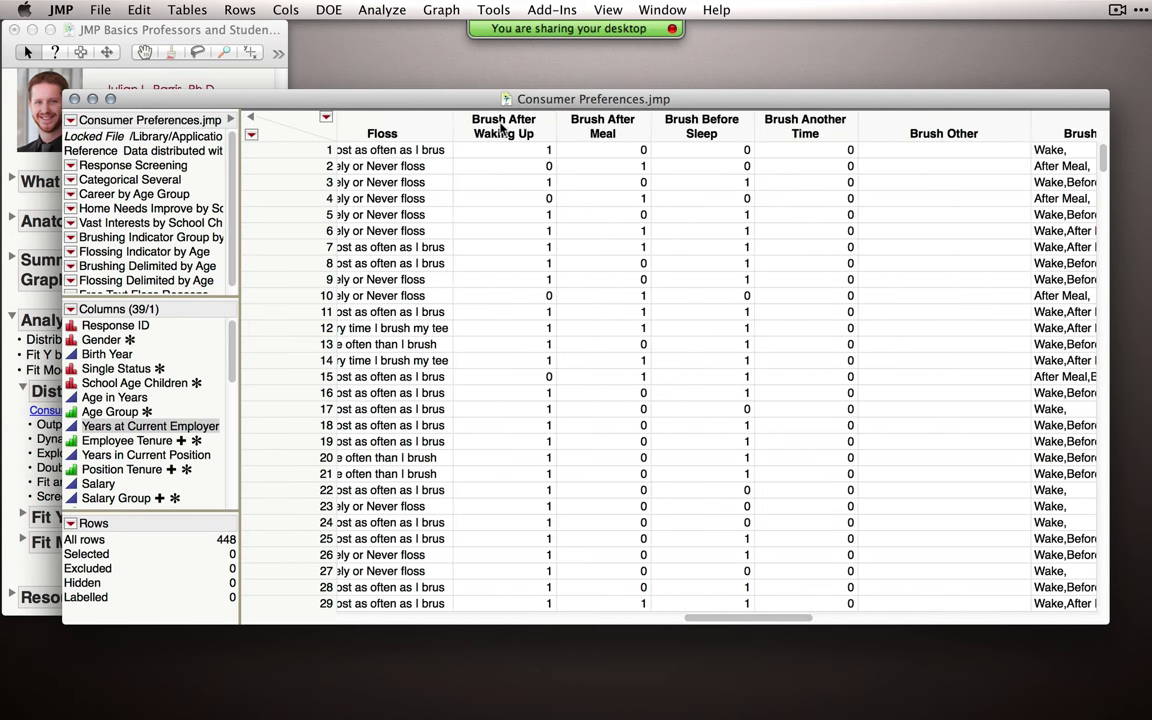
left_click_drag(468, 125, 780, 122)
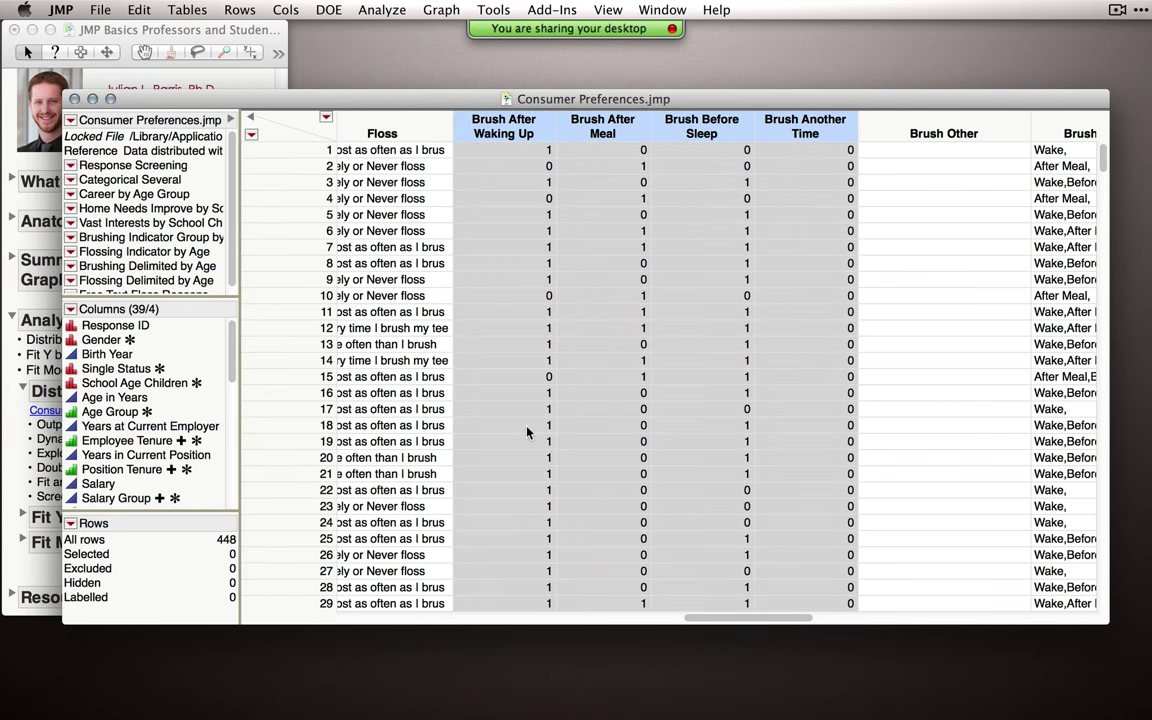
left_click_drag(746, 617, 856, 622)
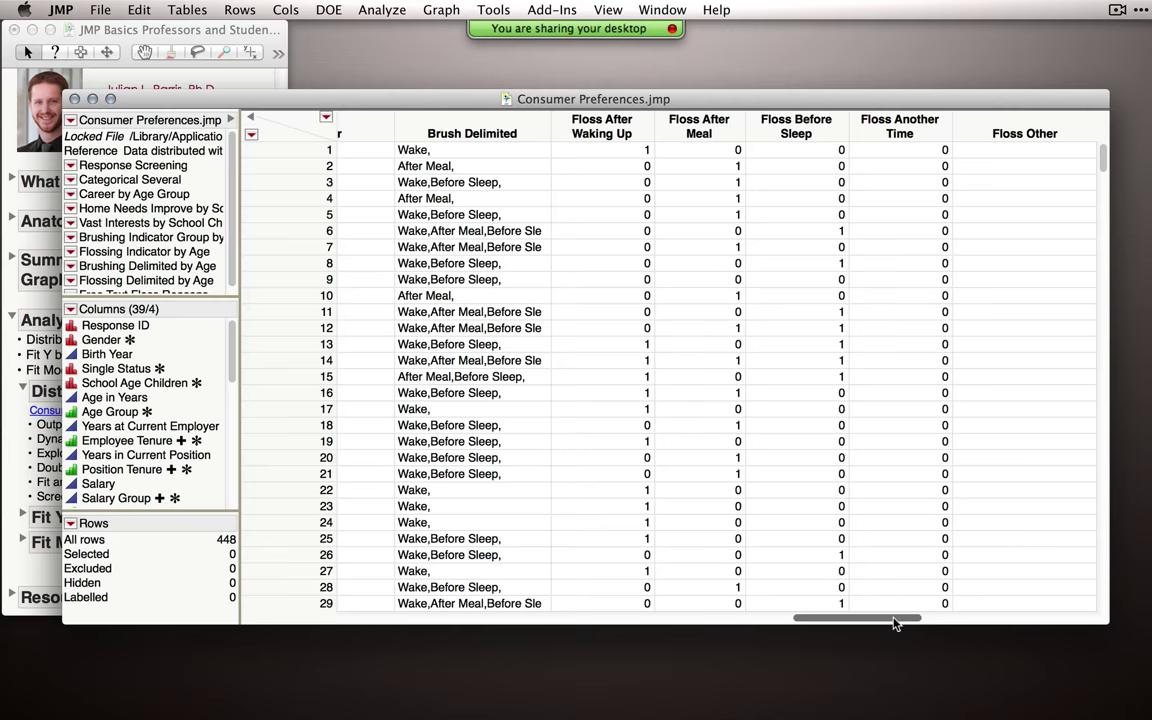
left_click_drag(894, 622, 392, 597)
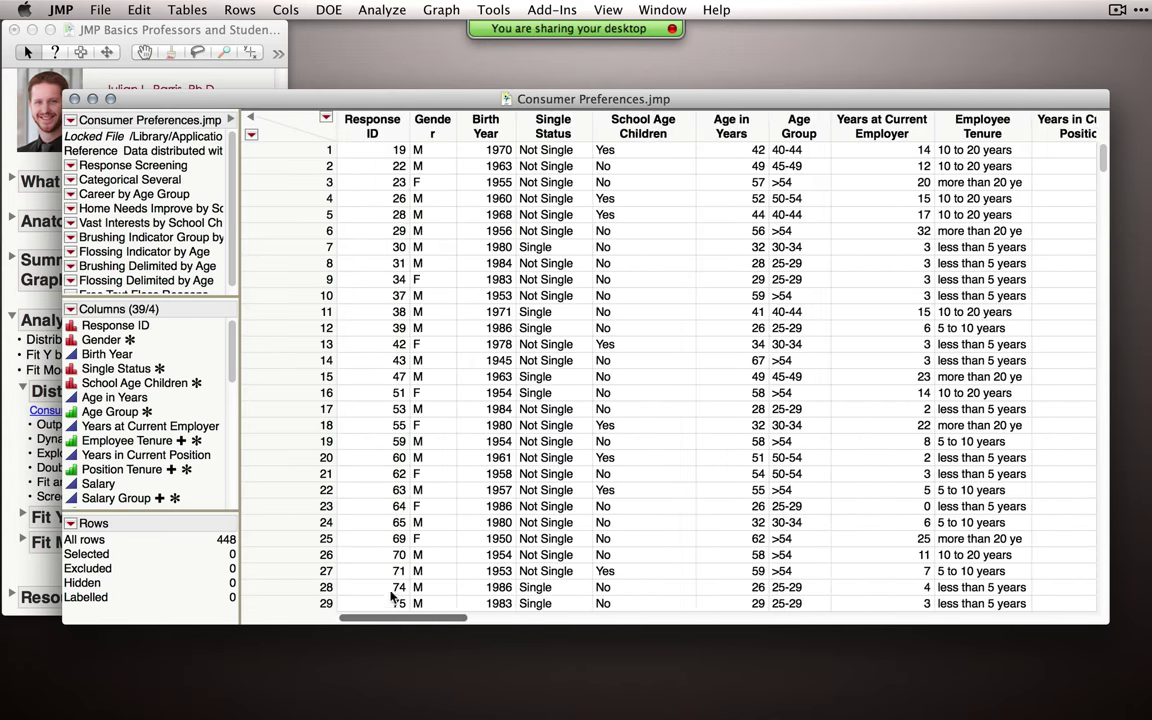
left_click(264, 113)
Step: Run a Distribution analysis with all columns from Gender through Reasons Not to Floss as Y columns
left_click(382, 9)
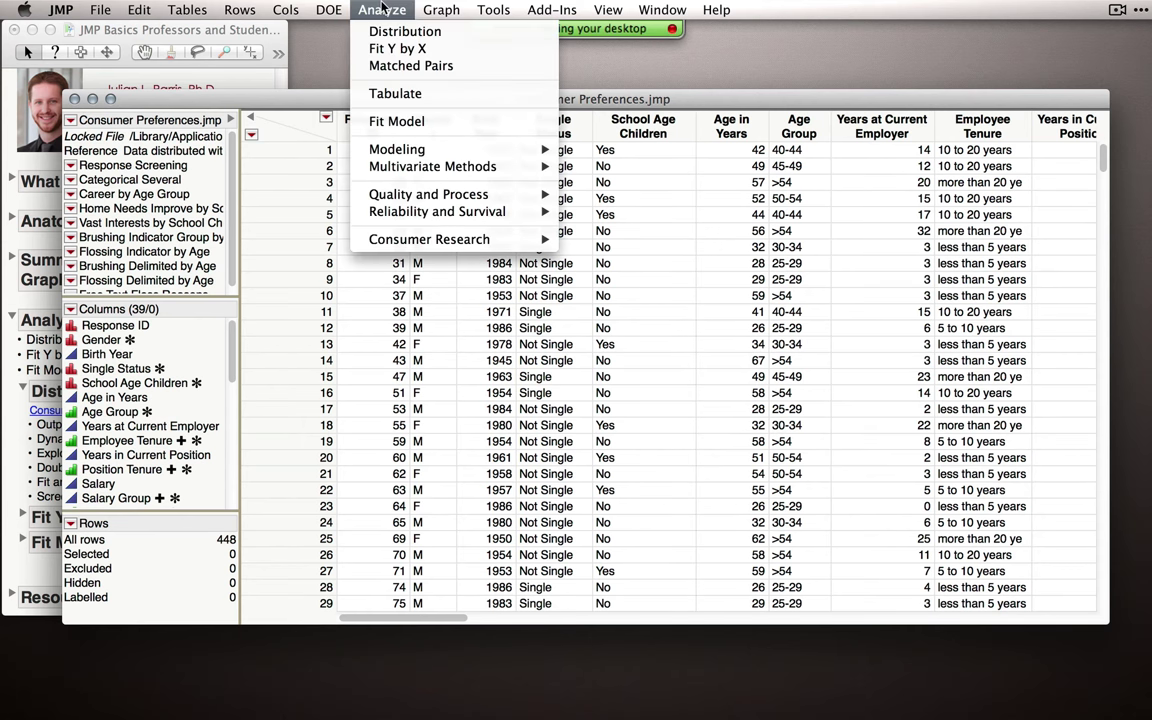
left_click(390, 31)
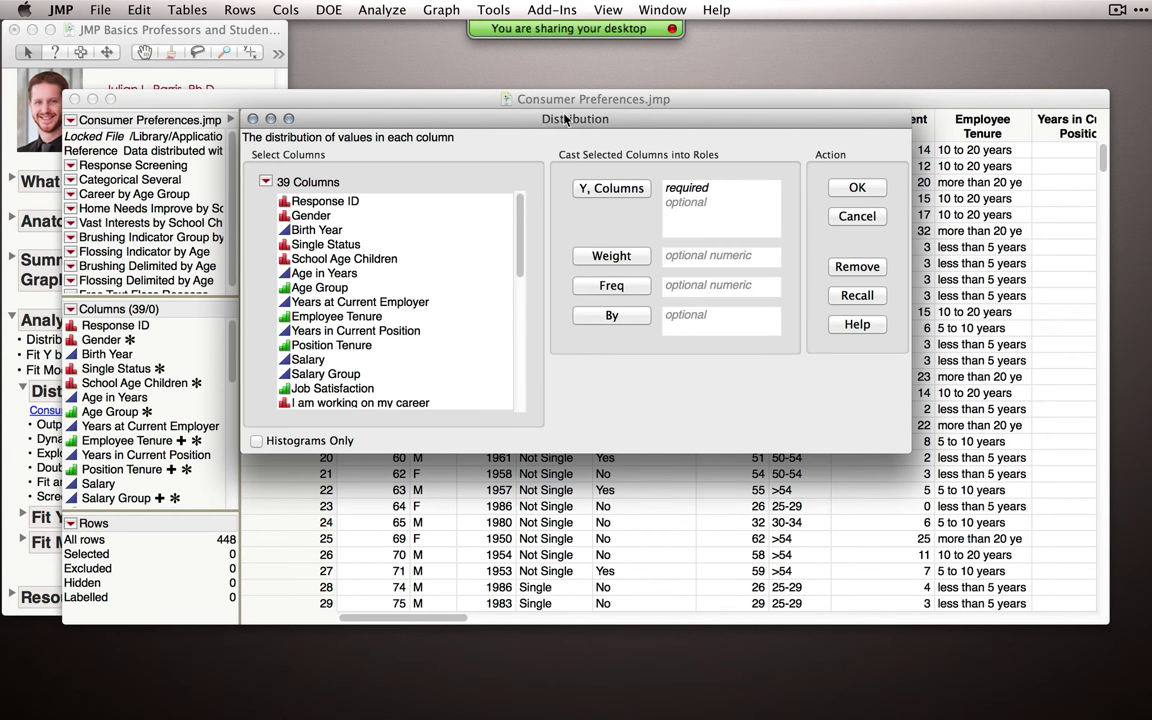
left_click_drag(512, 116, 490, 174)
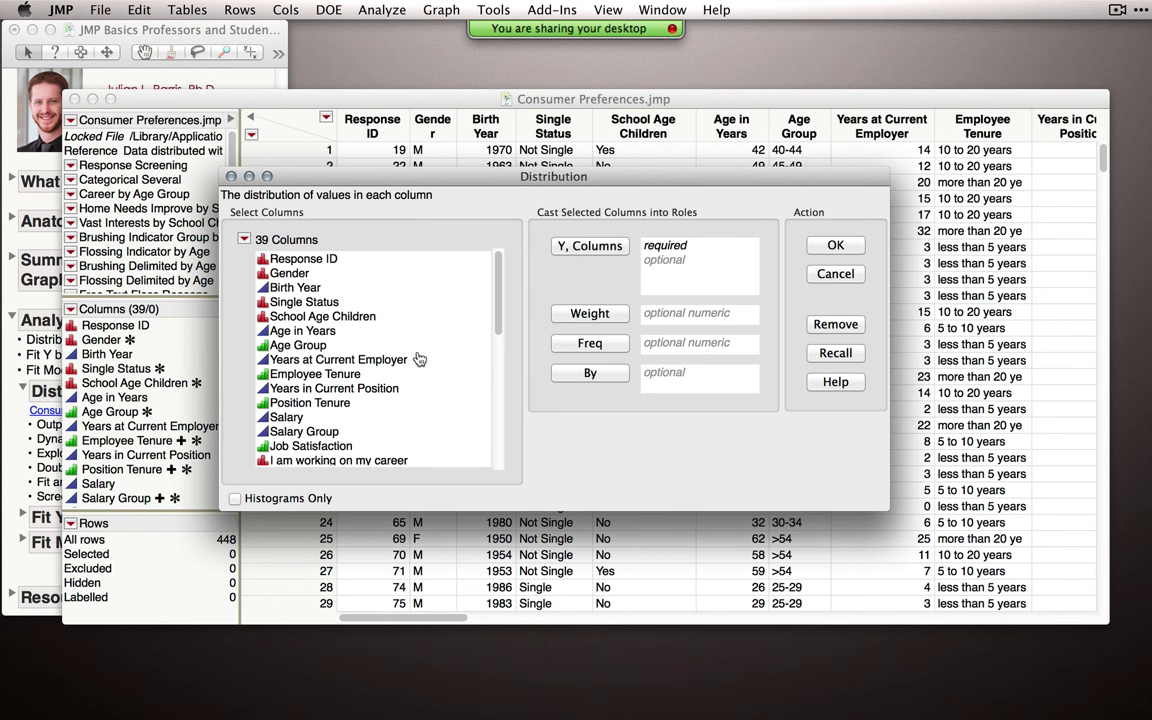
left_click(330, 274)
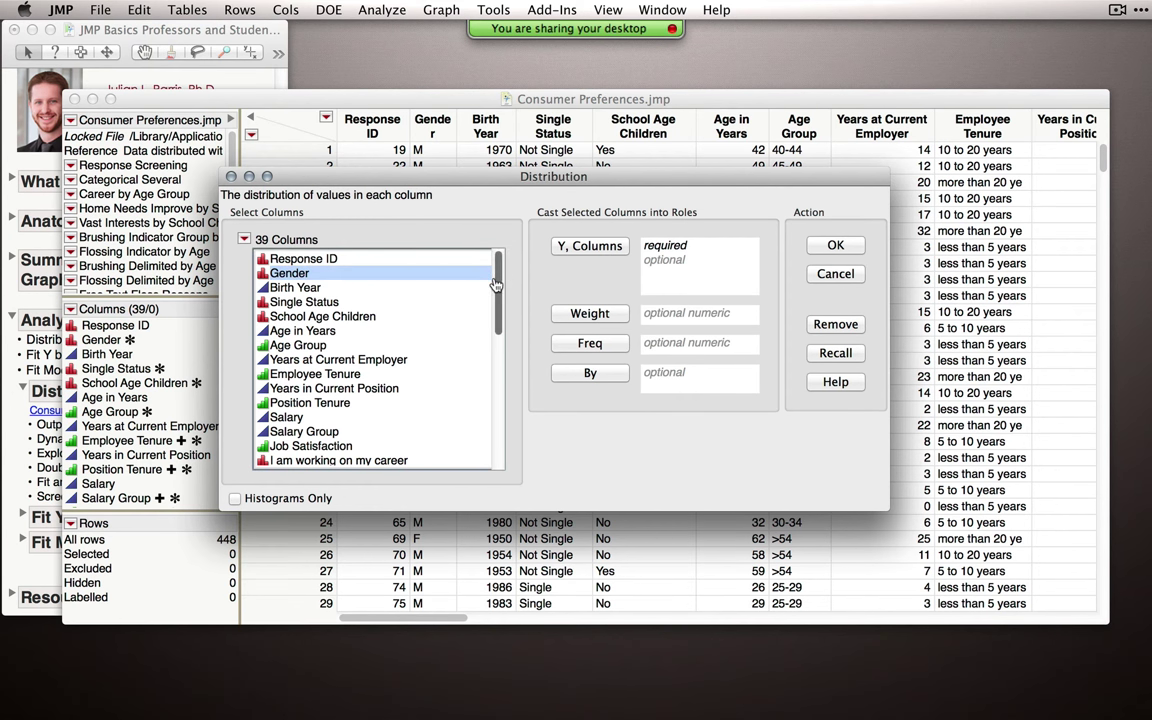
scroll(447, 265, "down", 10)
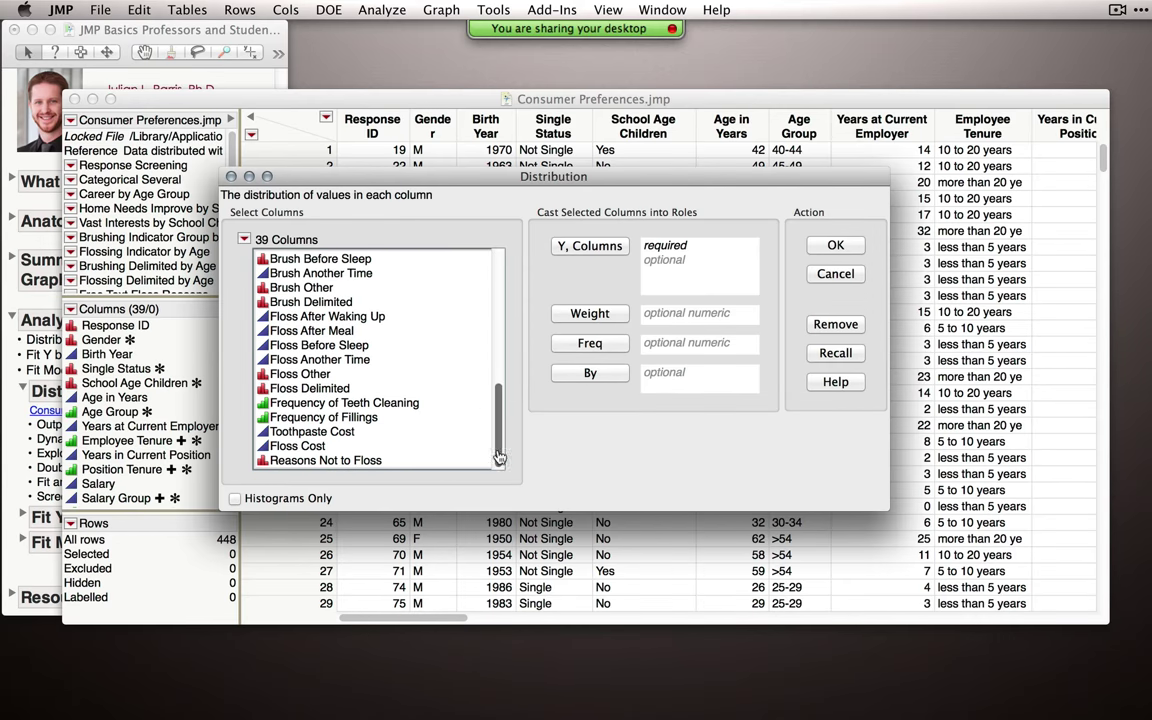
left_click(416, 464, "shift")
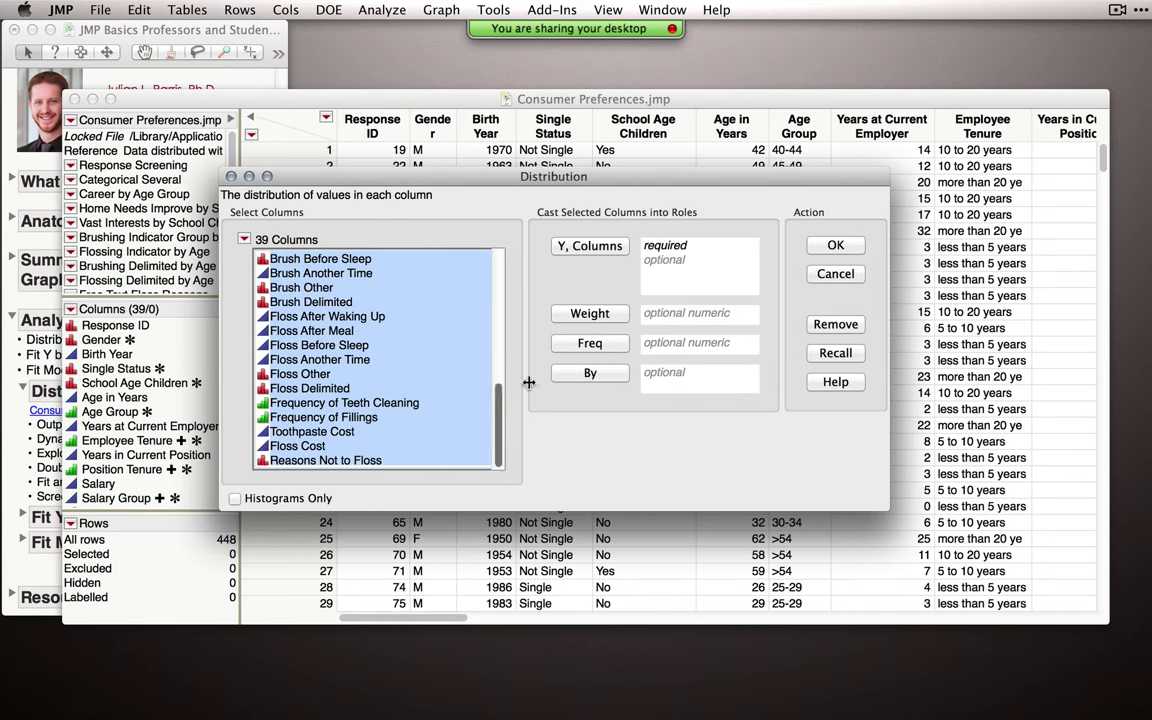
left_click(591, 250)
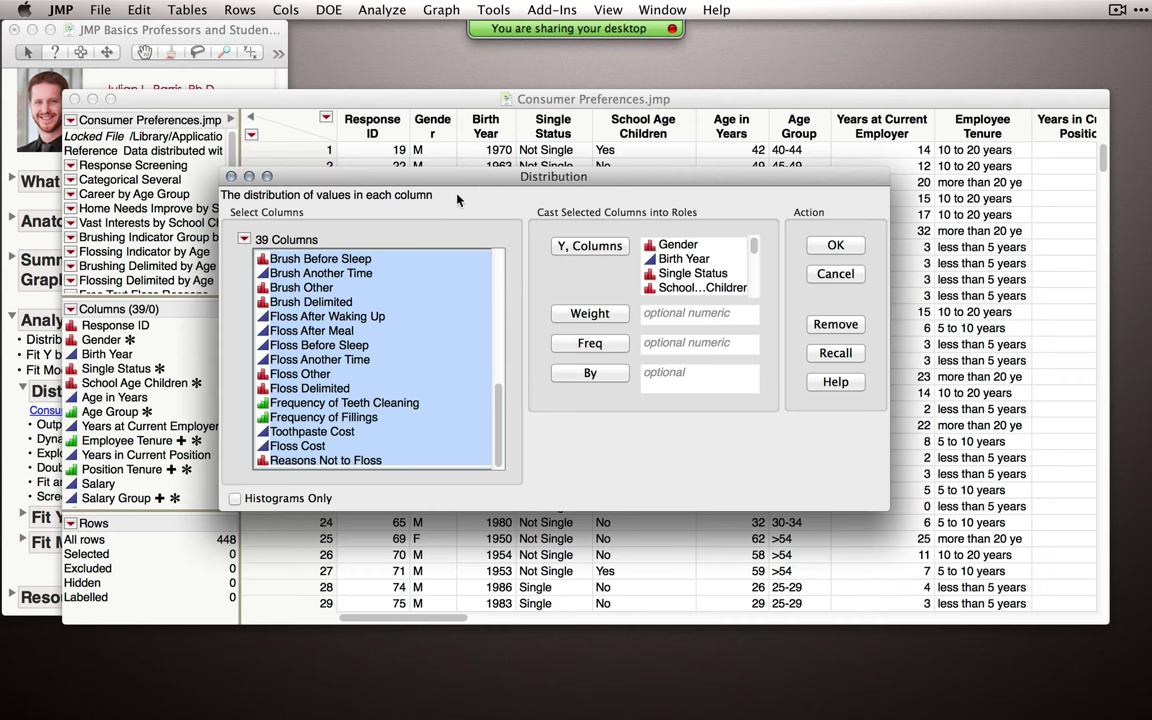
left_click(662, 245)
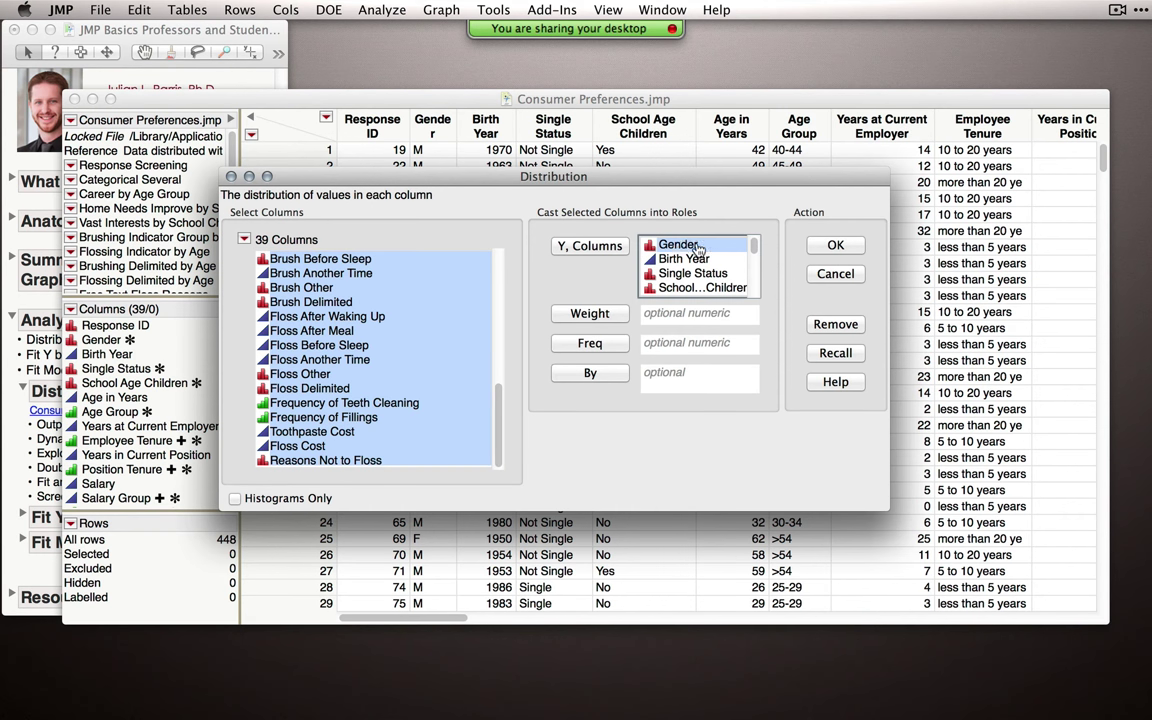
left_click(688, 259)
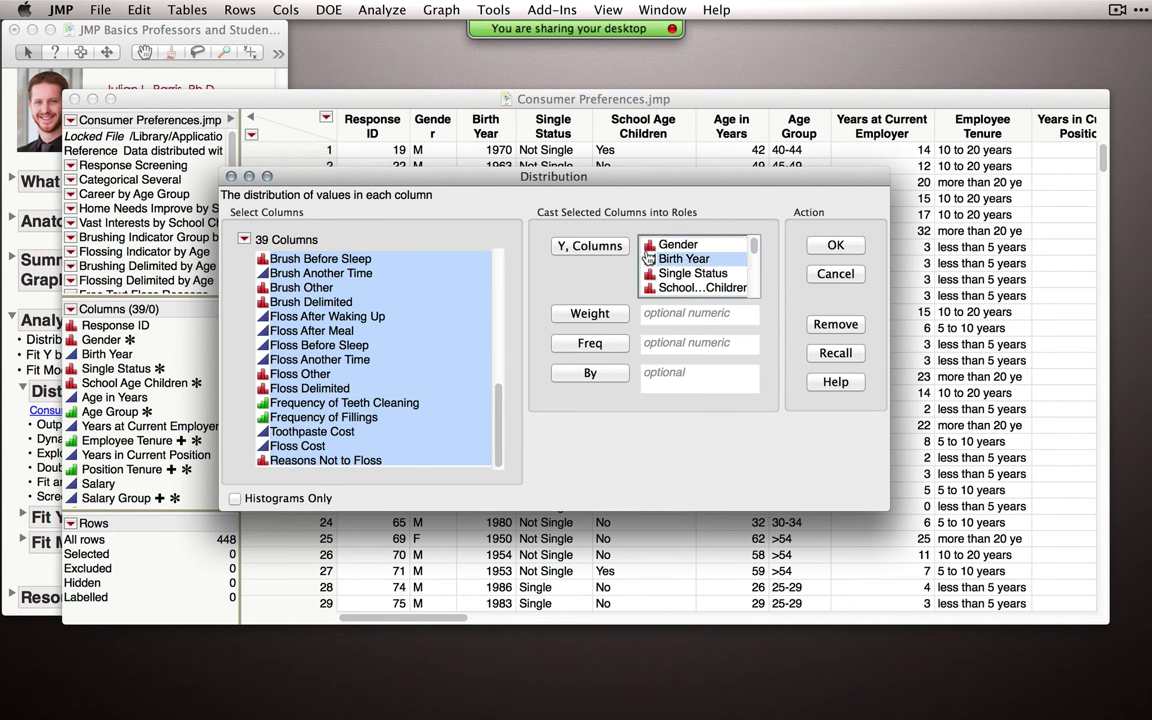
left_click(836, 246)
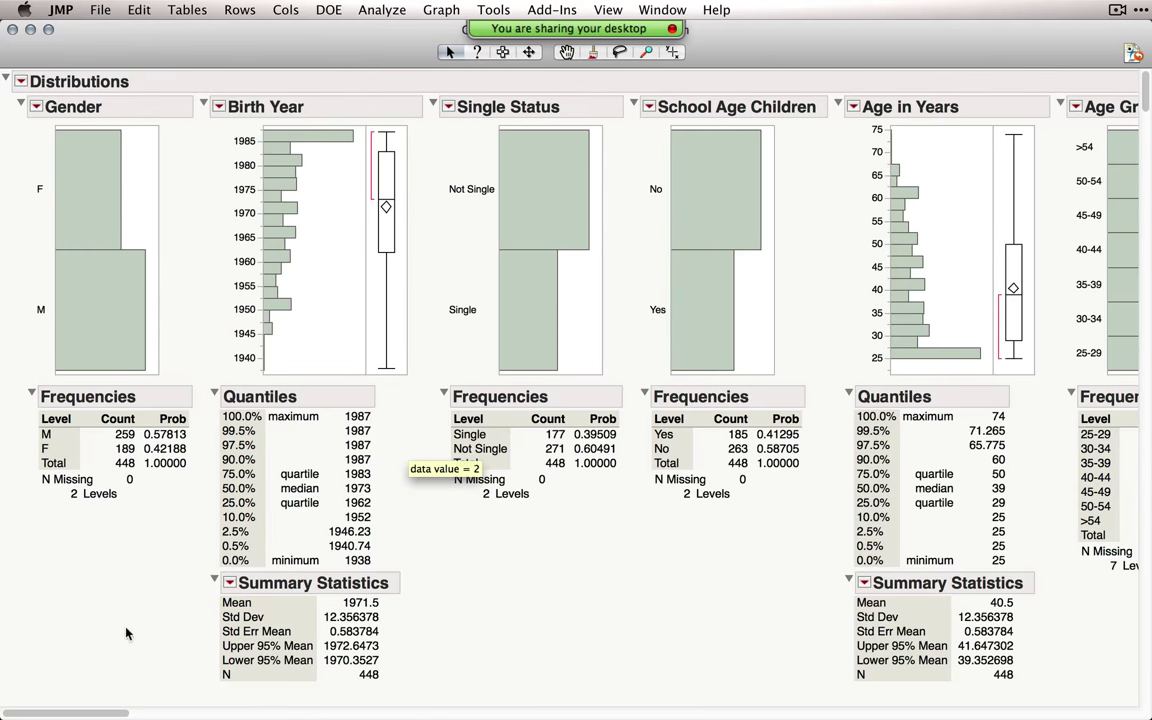
Step: Select the highest outlier in the box plot of Years at Current Employer
scroll(104, 714, "right", 2)
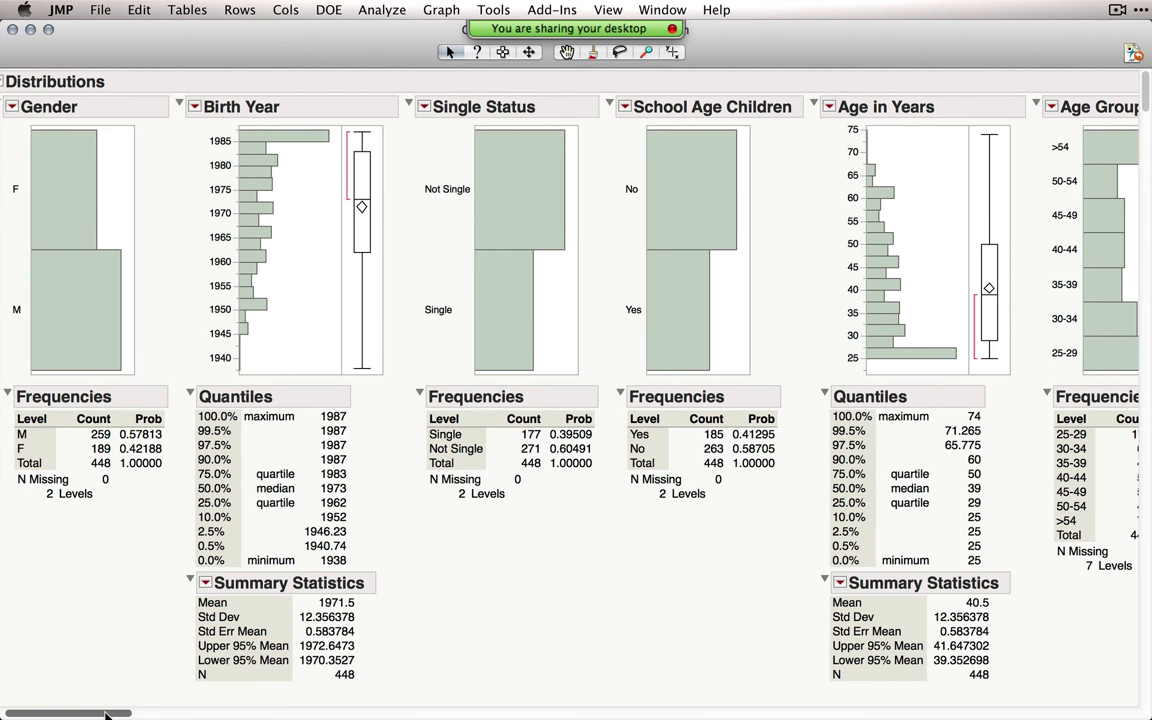
left_click_drag(104, 714, 190, 714)
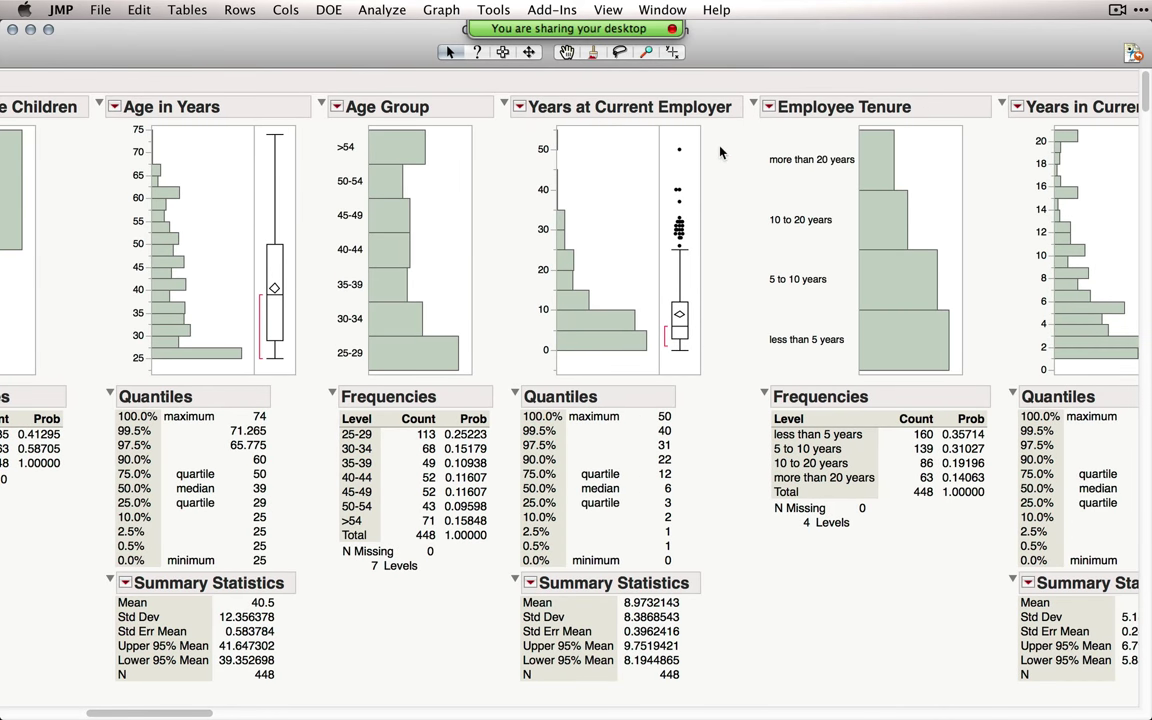
left_click(679, 149)
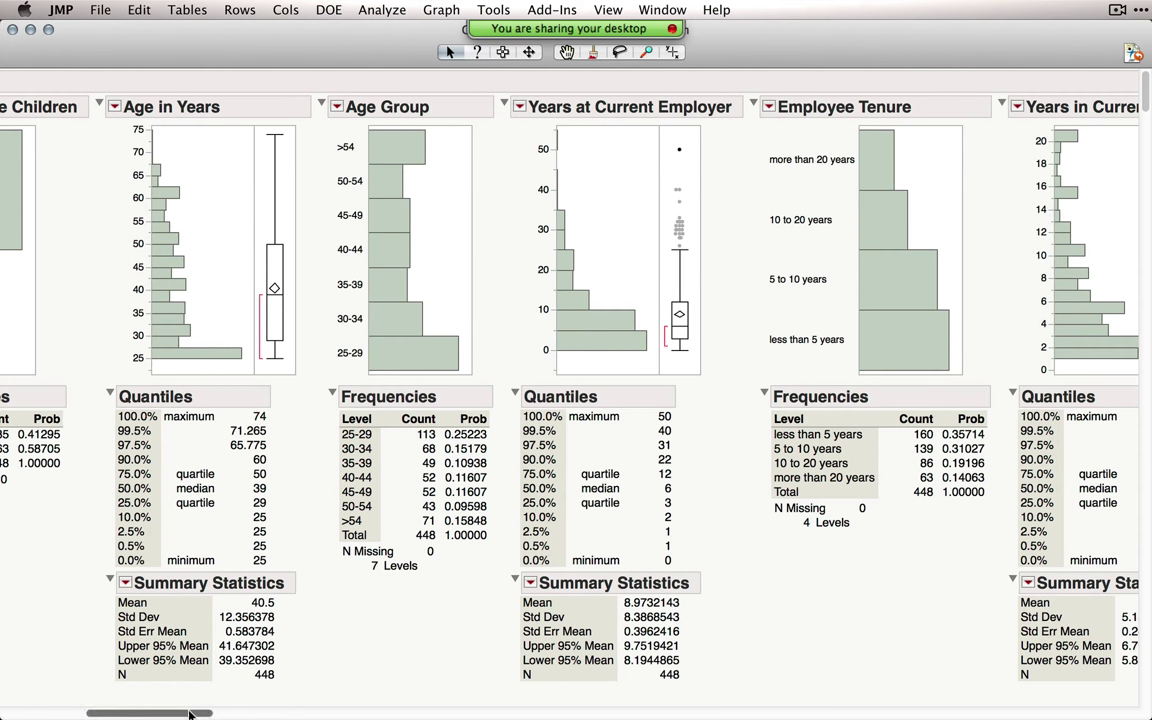
Step: Select the Extremely satisfied bar in the Job Satisfaction histogram and check the linked rows in the data table
left_click_drag(192, 714, 216, 712)
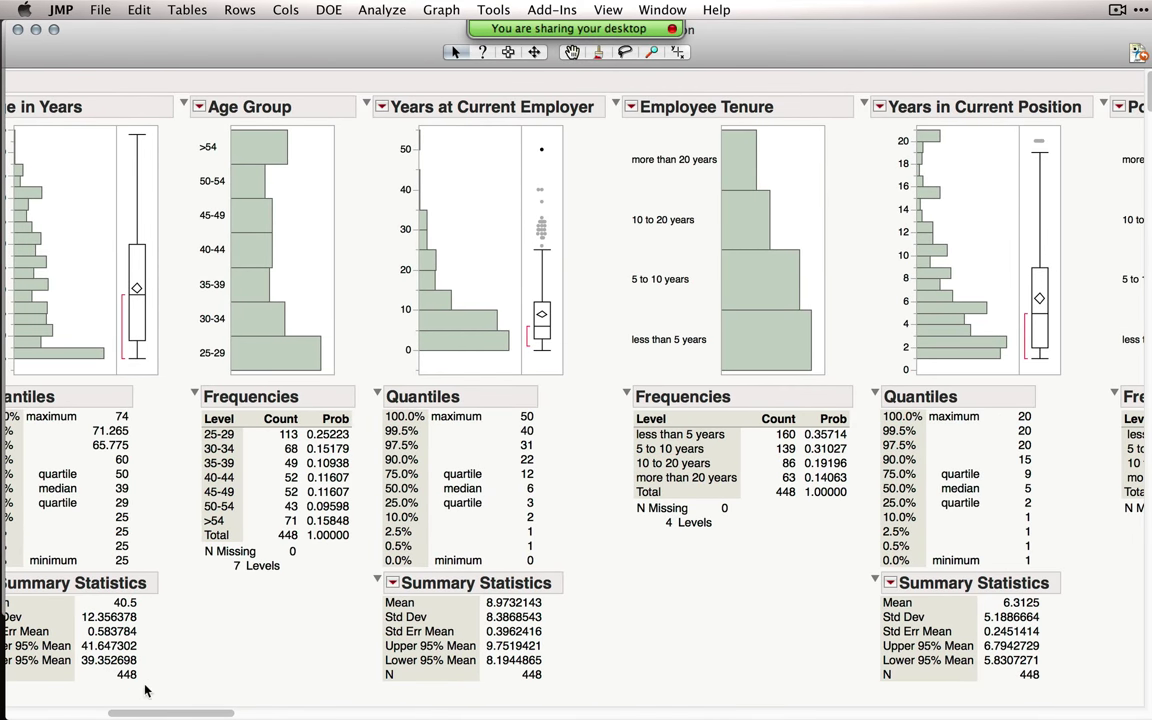
left_click_drag(165, 710, 321, 717)
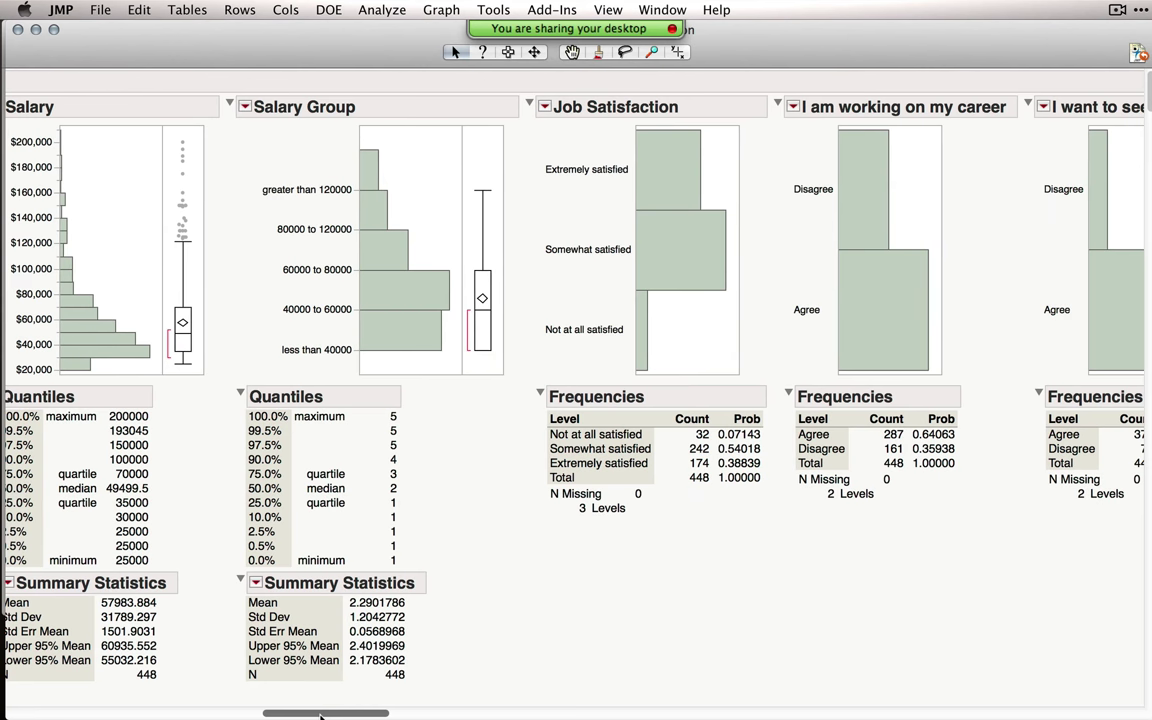
left_click(663, 156)
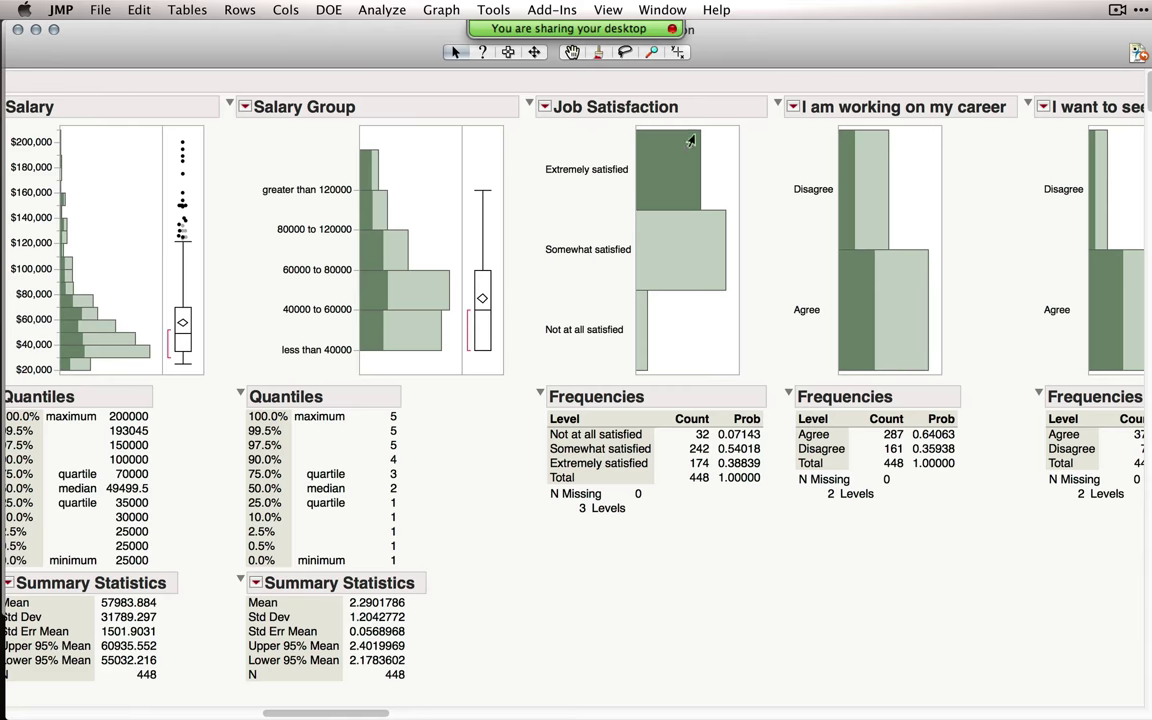
left_click_drag(780, 41, 768, 318)
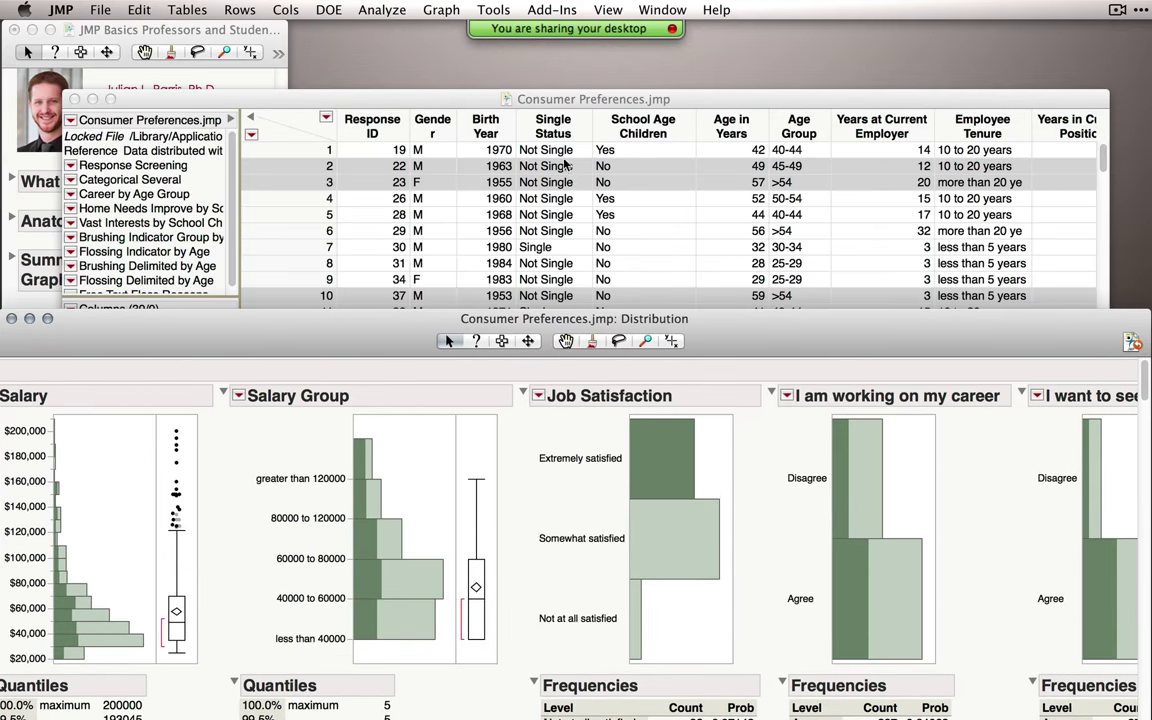
left_click_drag(690, 312, 715, 36)
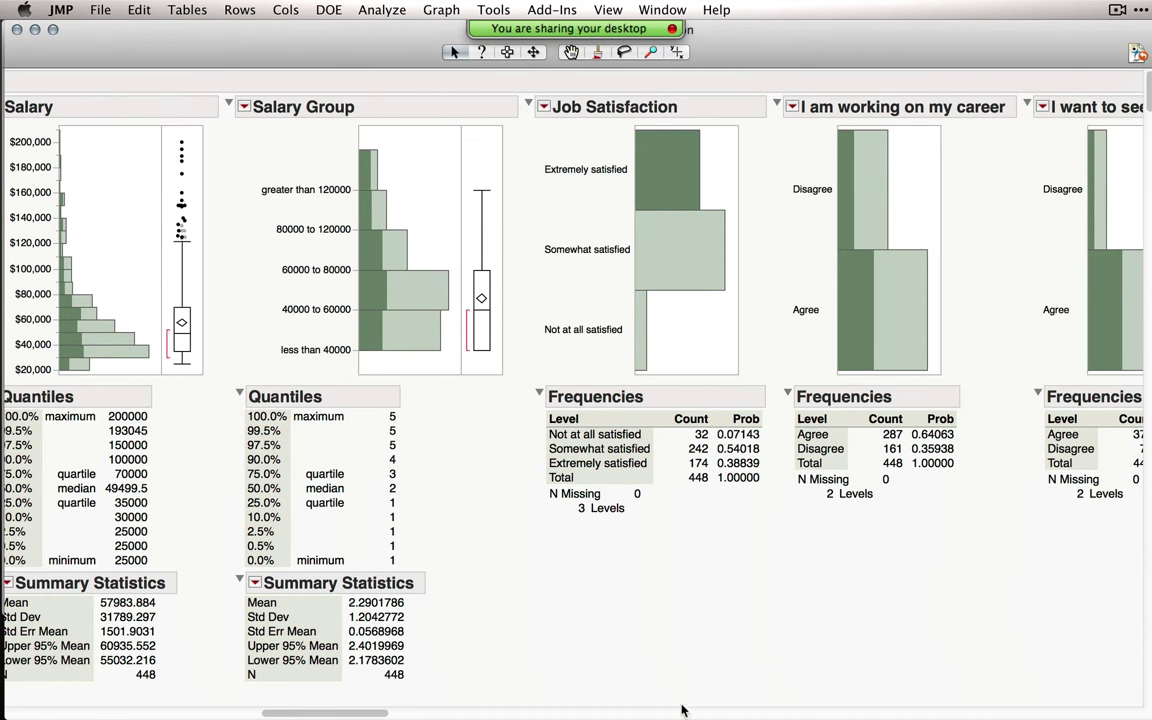
Step: Compare the Disagree and Agree bars of the "I am working on my career" histogram by selecting them alternately, ending with Agree selected
left_click_drag(355, 710, 386, 710)
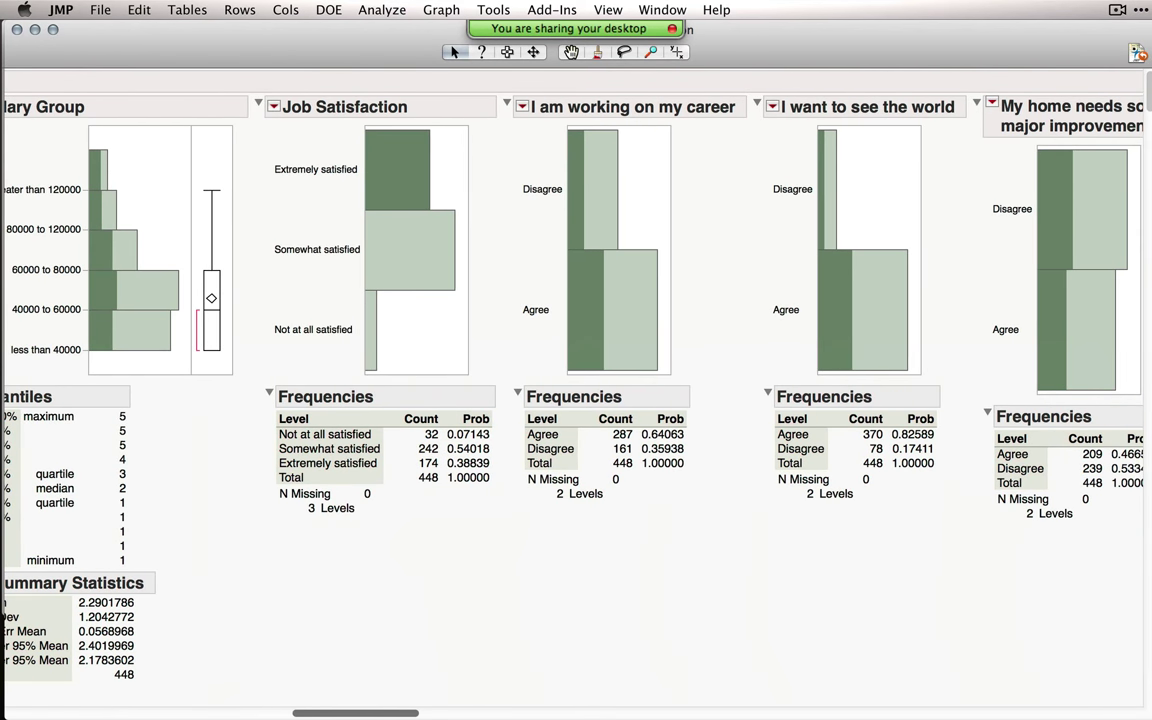
left_click(598, 178)
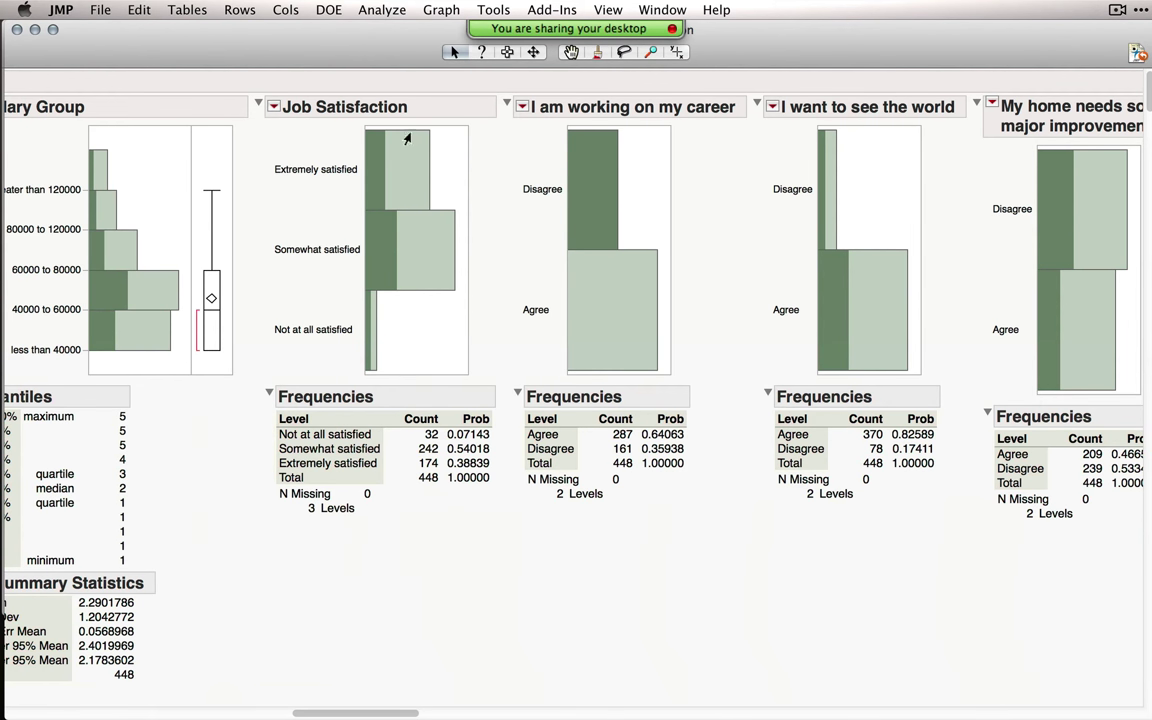
left_click(605, 310)
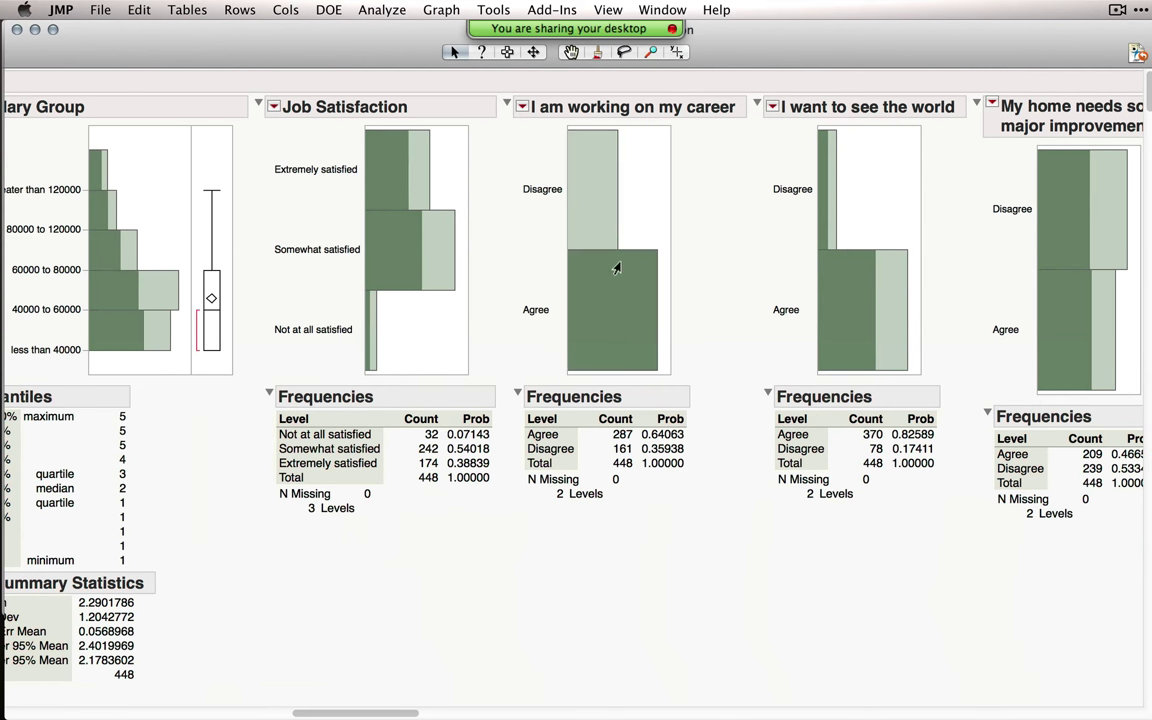
left_click(600, 188)
left_click(605, 266)
left_click(607, 216)
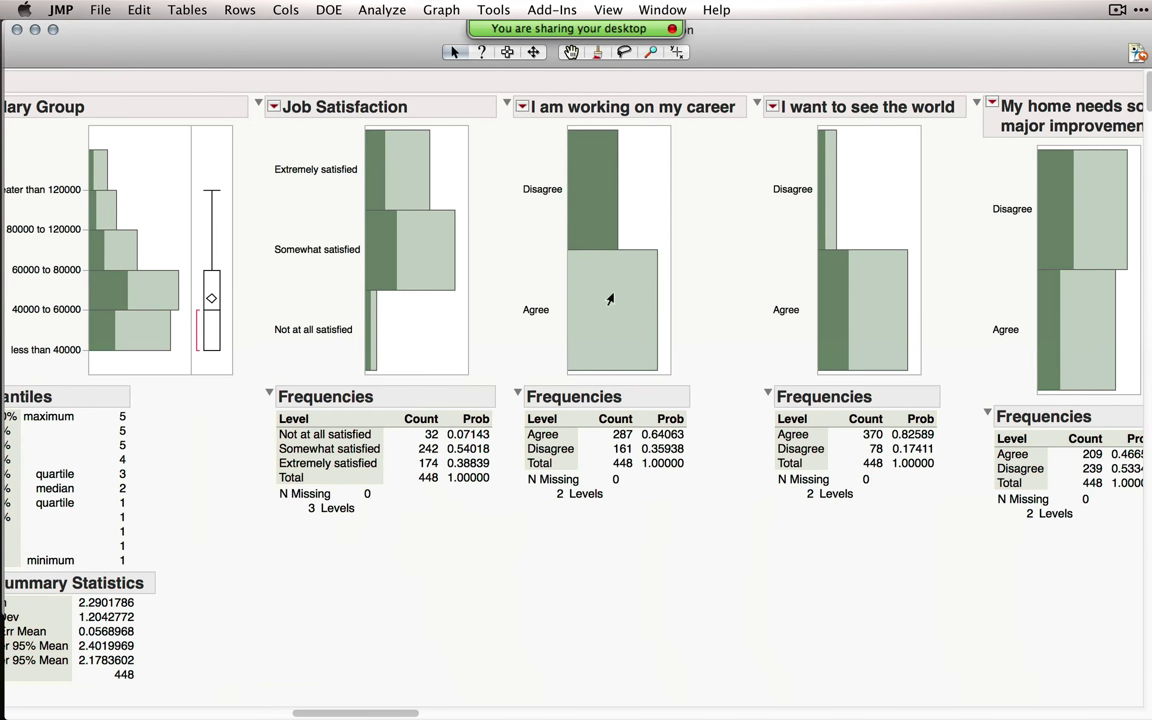
left_click(610, 298)
left_click(592, 240)
left_click(600, 310)
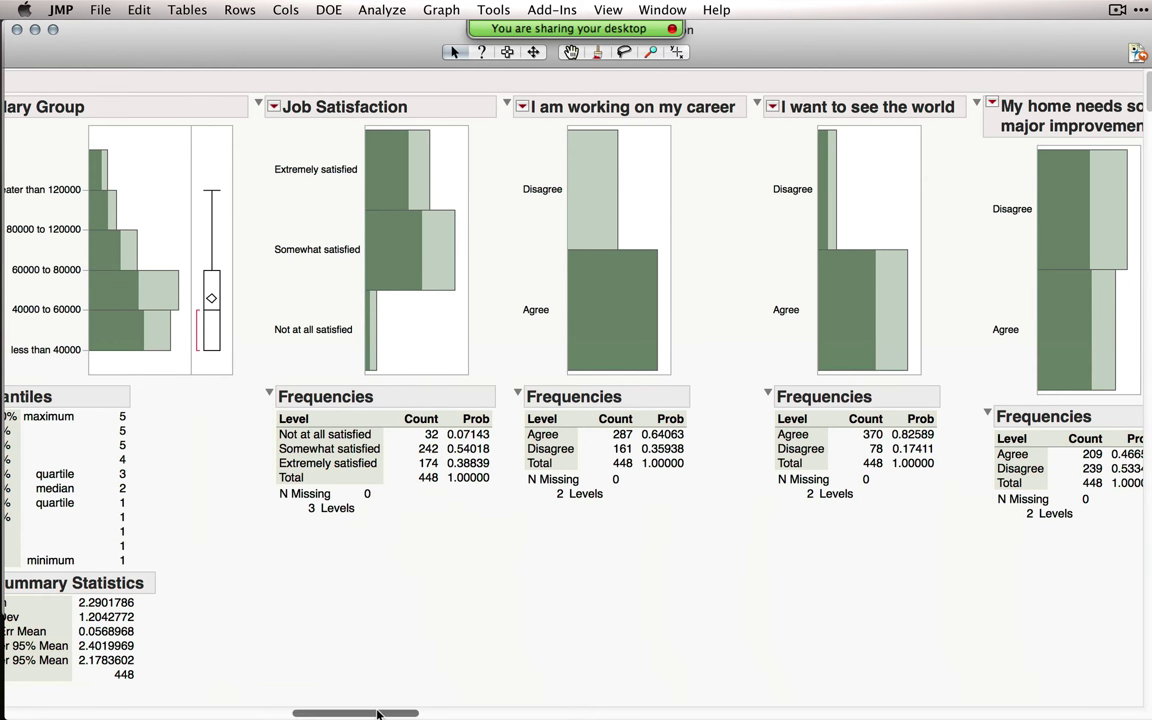
Step: Select the bar just above 18 in the Years in Current Position histogram, and review the analysis options for that column and for Employee Tenure
left_click_drag(376, 712, 200, 706)
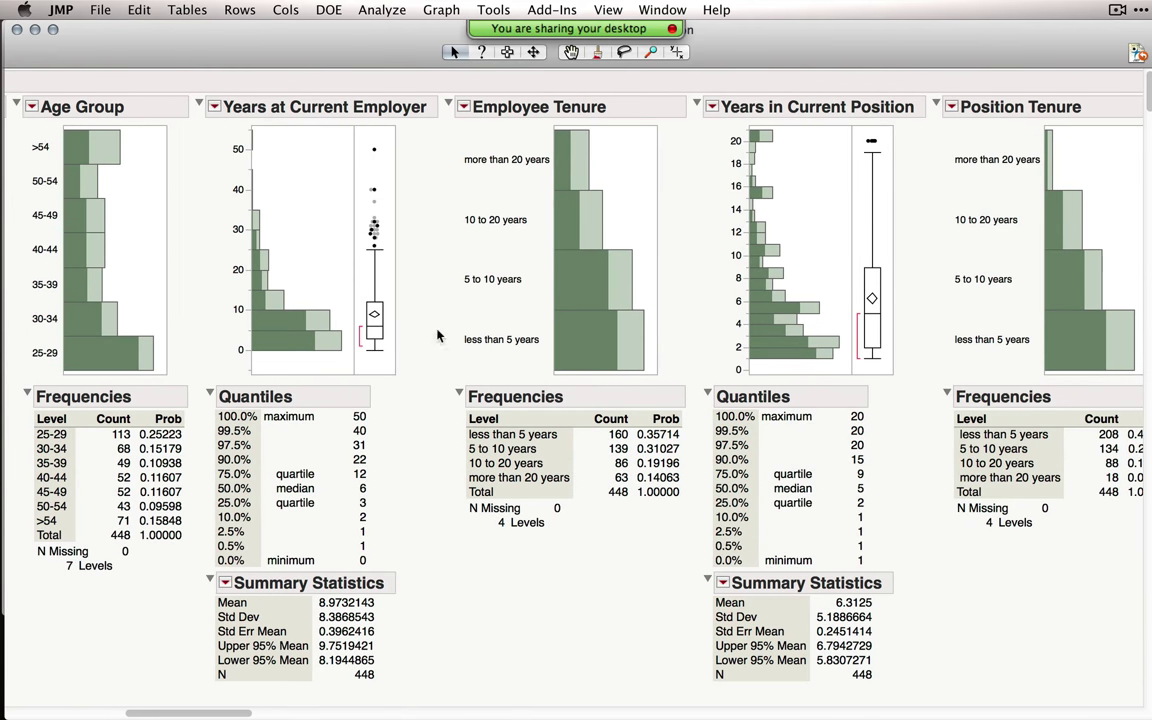
left_click(750, 158)
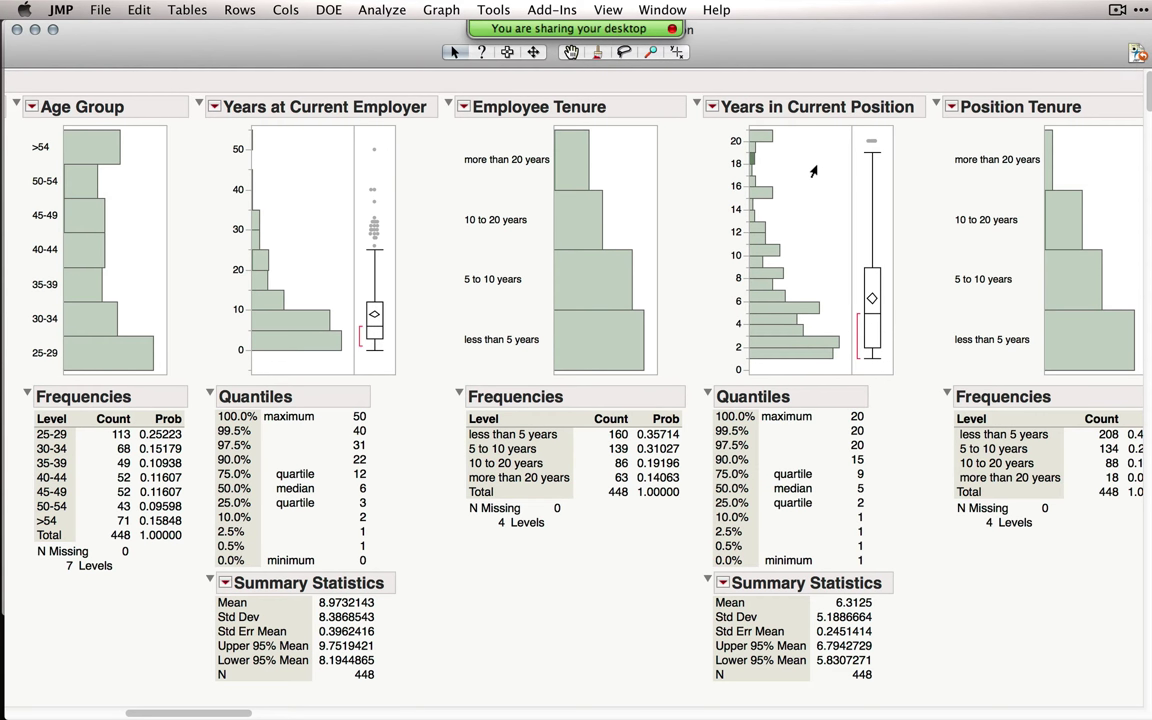
left_click(713, 107)
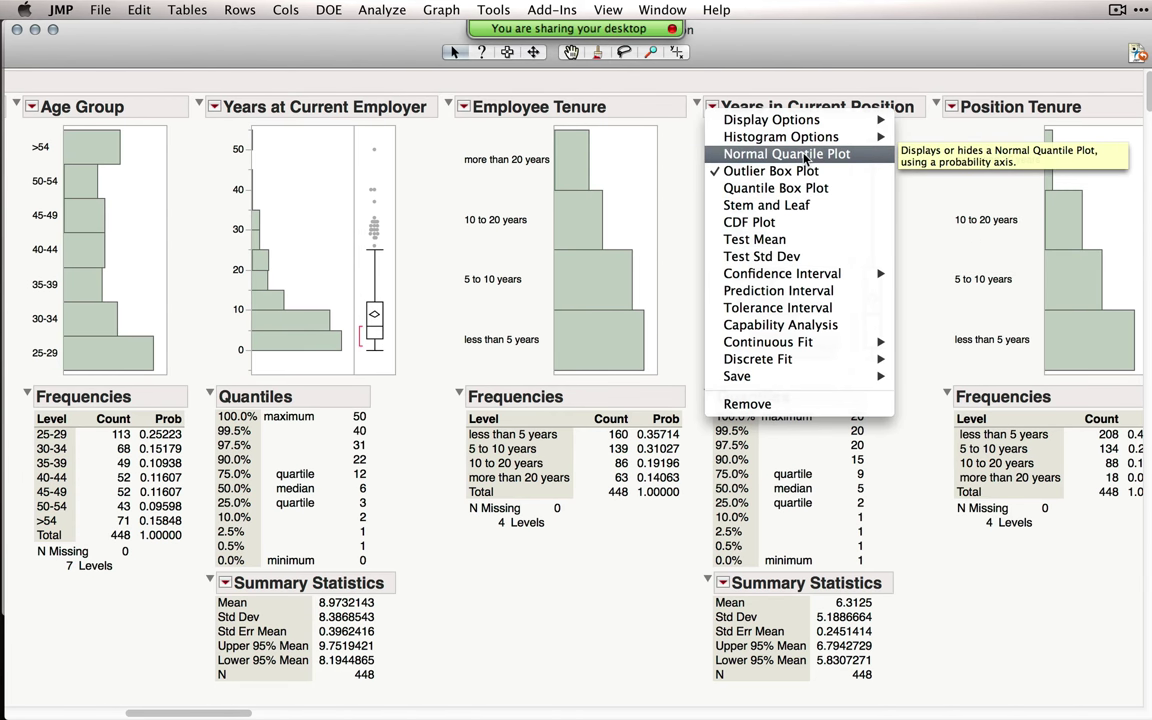
mouse_move(840, 342)
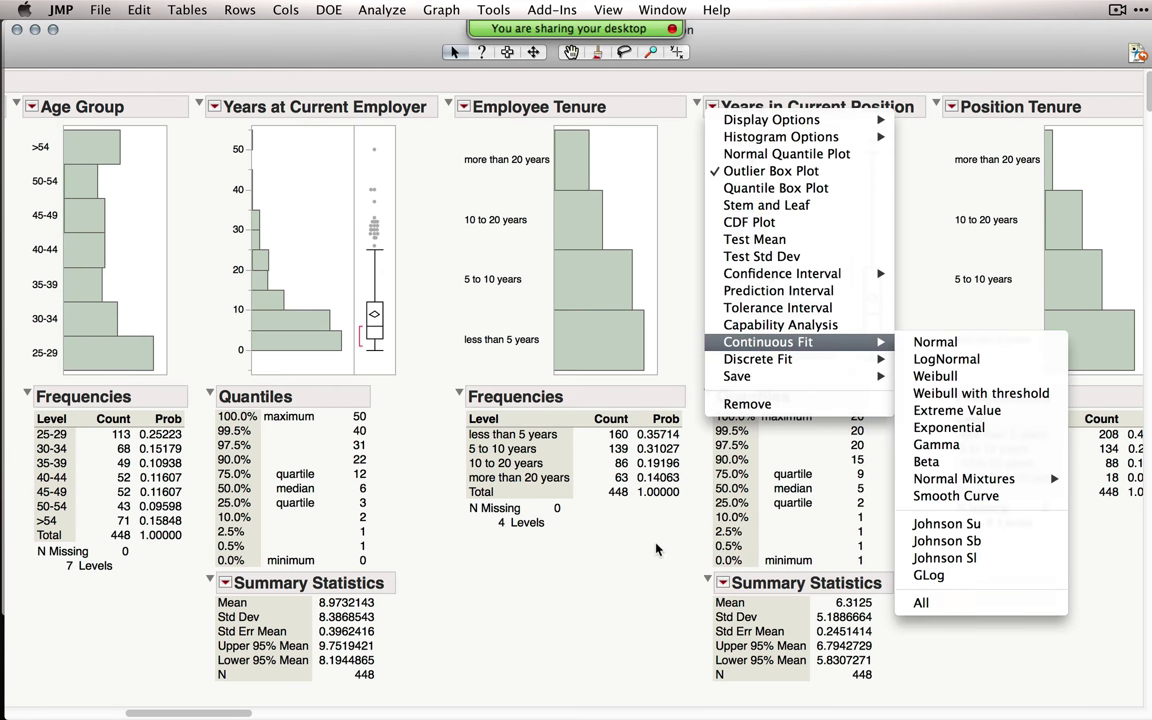
left_click(590, 488)
left_click(465, 106)
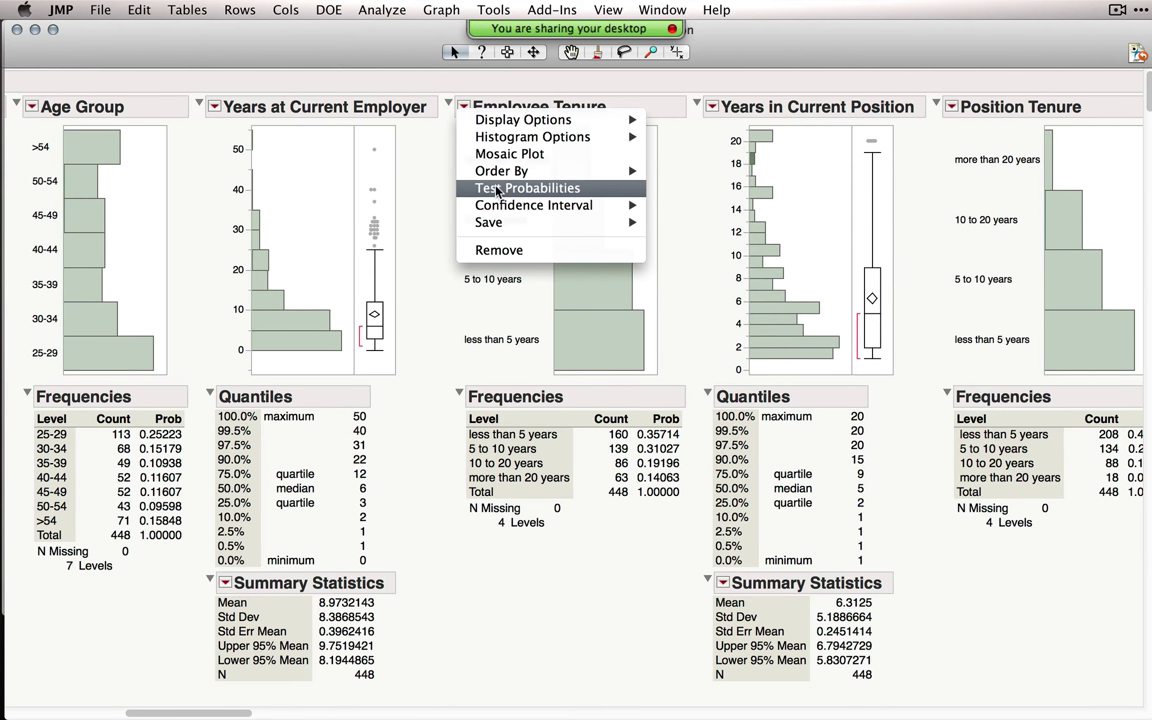
mouse_move(590, 212)
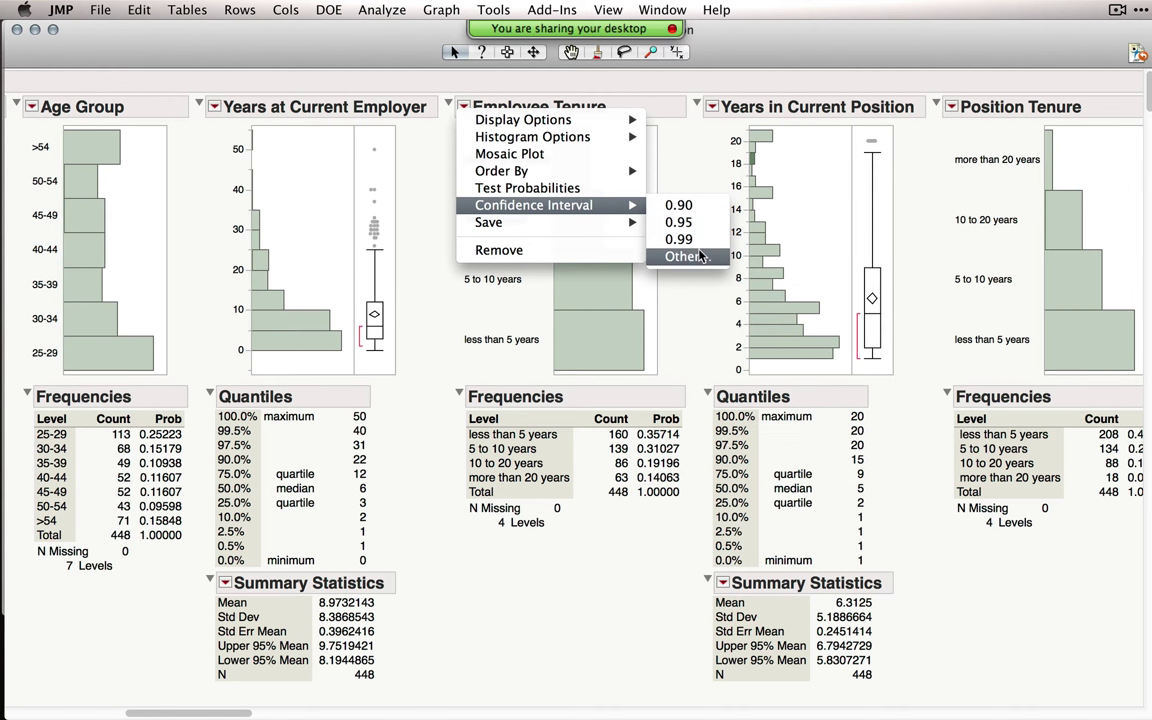
left_click(582, 556)
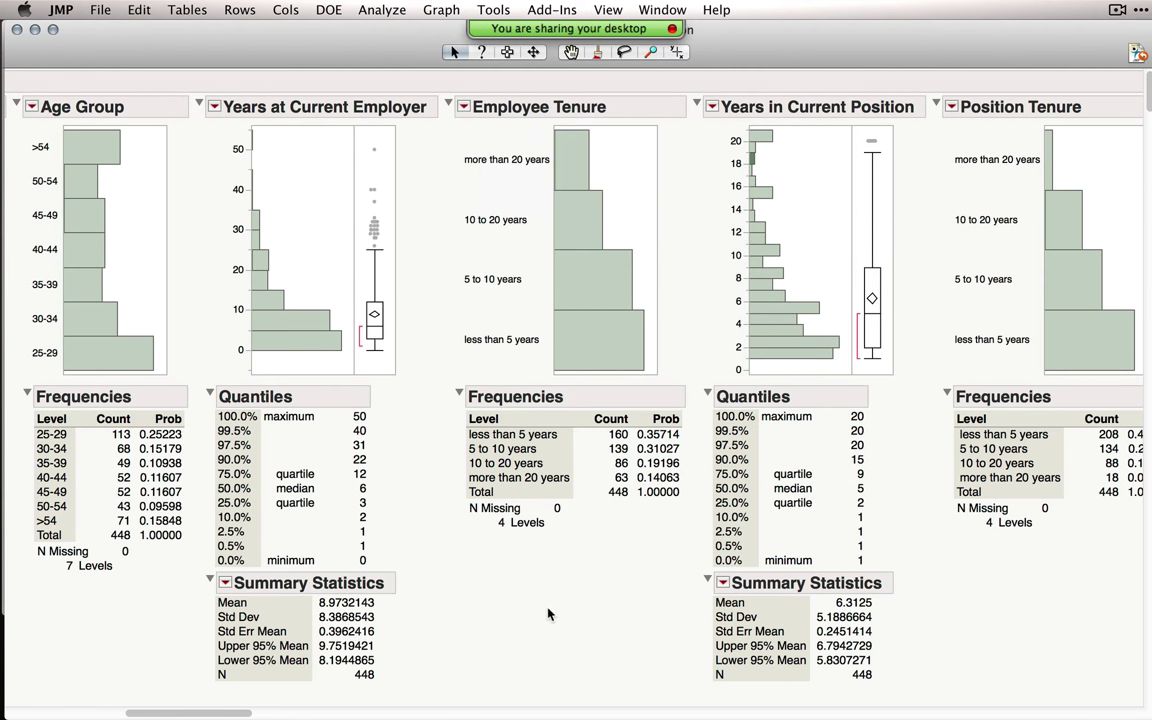
Step: Close the Distribution report, then in the journal collapse the Distribution section, expand Fit Y by X and widen the journal window
left_click(16, 29)
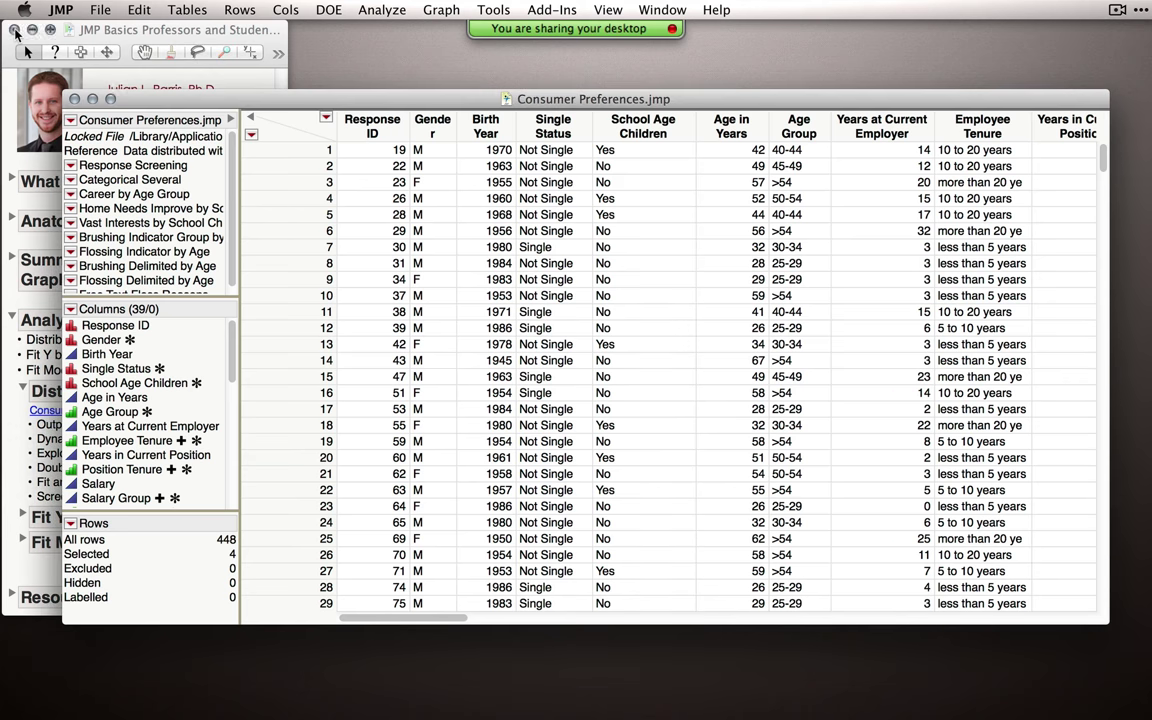
left_click(195, 38)
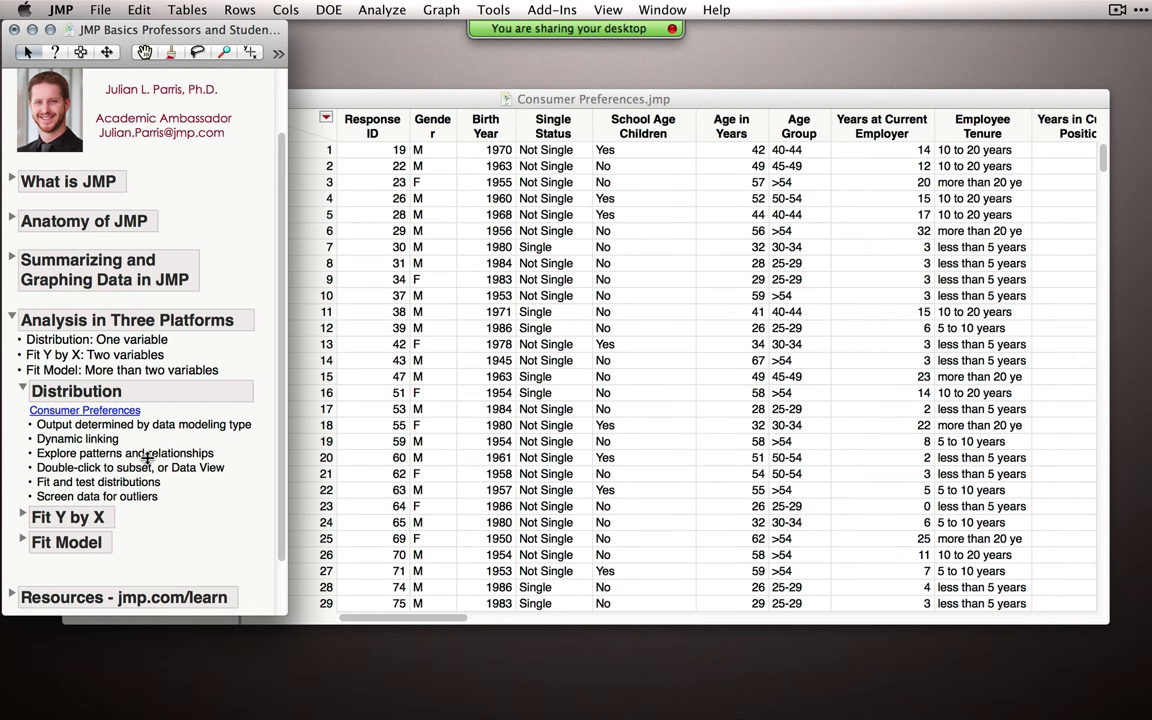
left_click(23, 392)
left_click(22, 449)
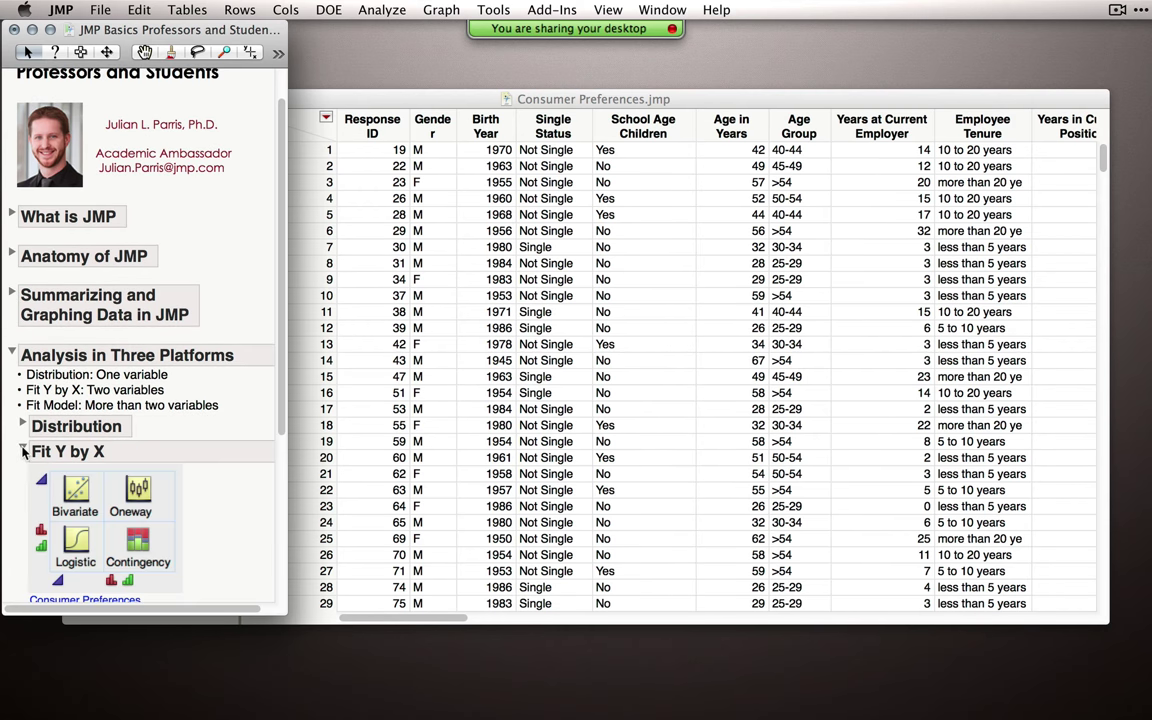
scroll(128, 400, "down", 5)
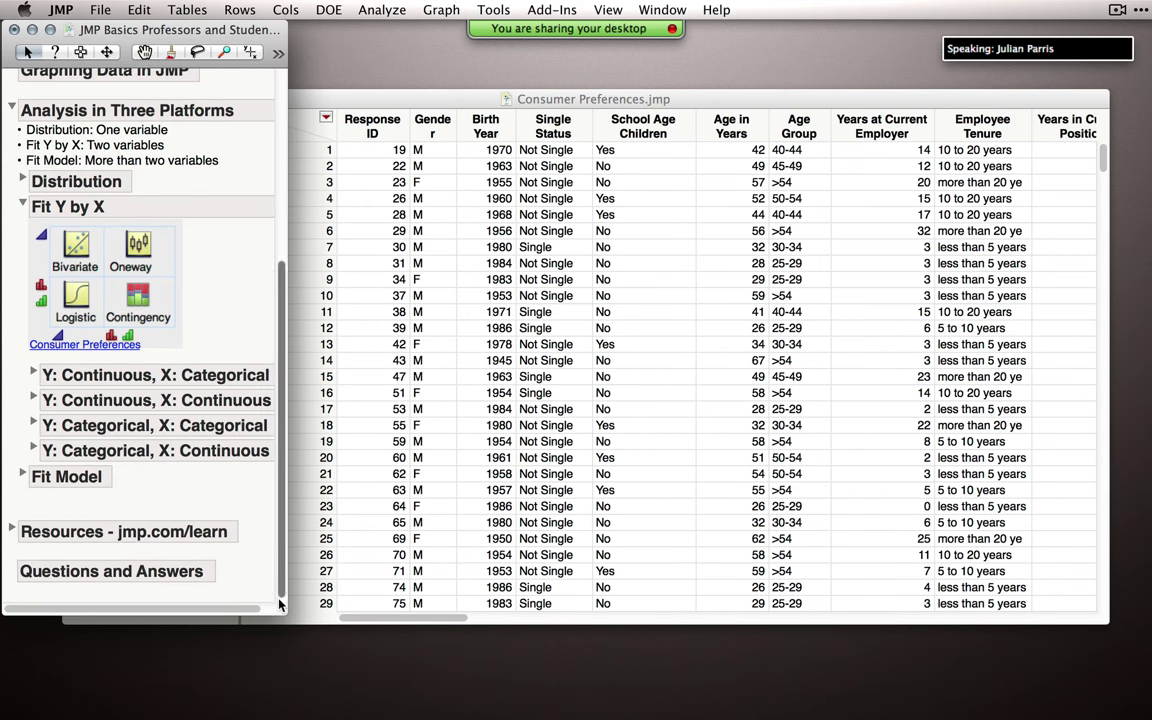
left_click_drag(286, 614, 311, 621)
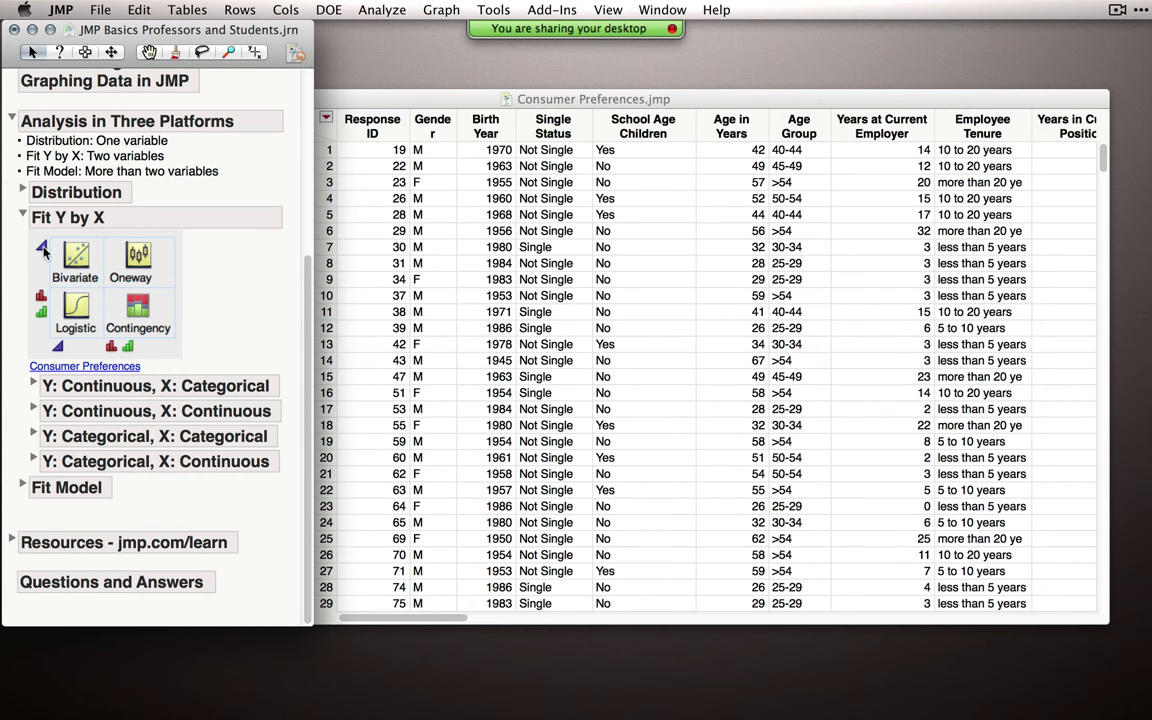
Step: Open the Fit Y by X launch dialog beside the journal and expand the journal's "Y: Continuous, X: Categorical" topic
left_click(382, 10)
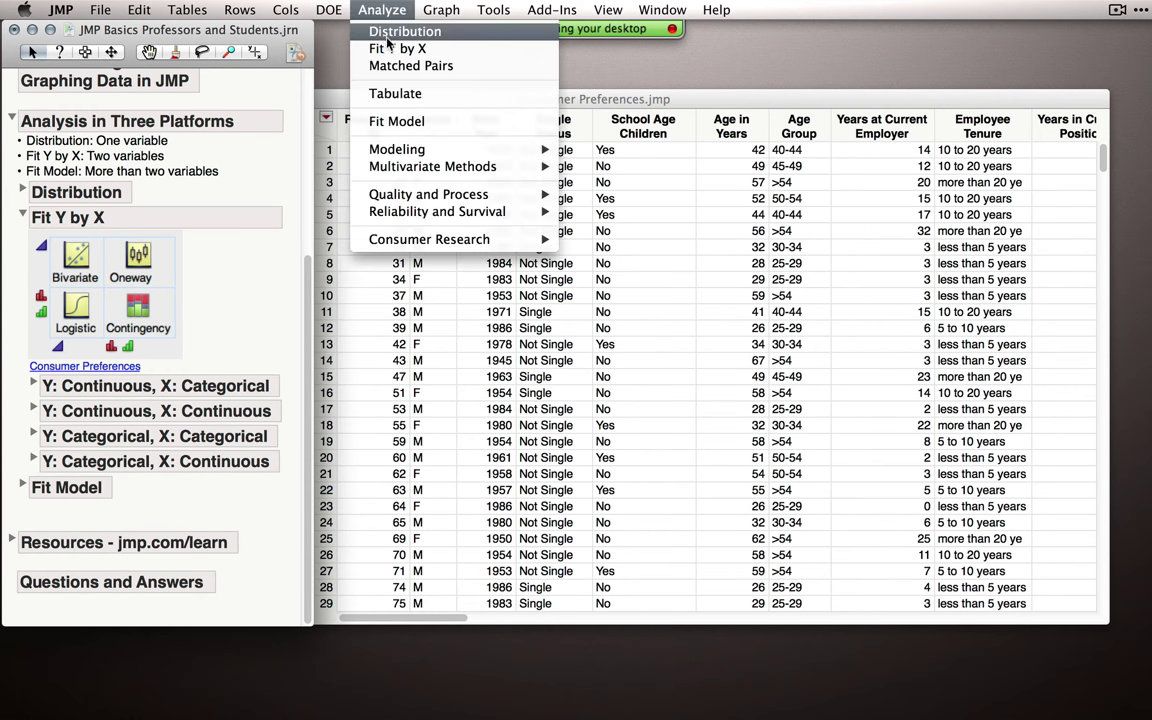
left_click(385, 48)
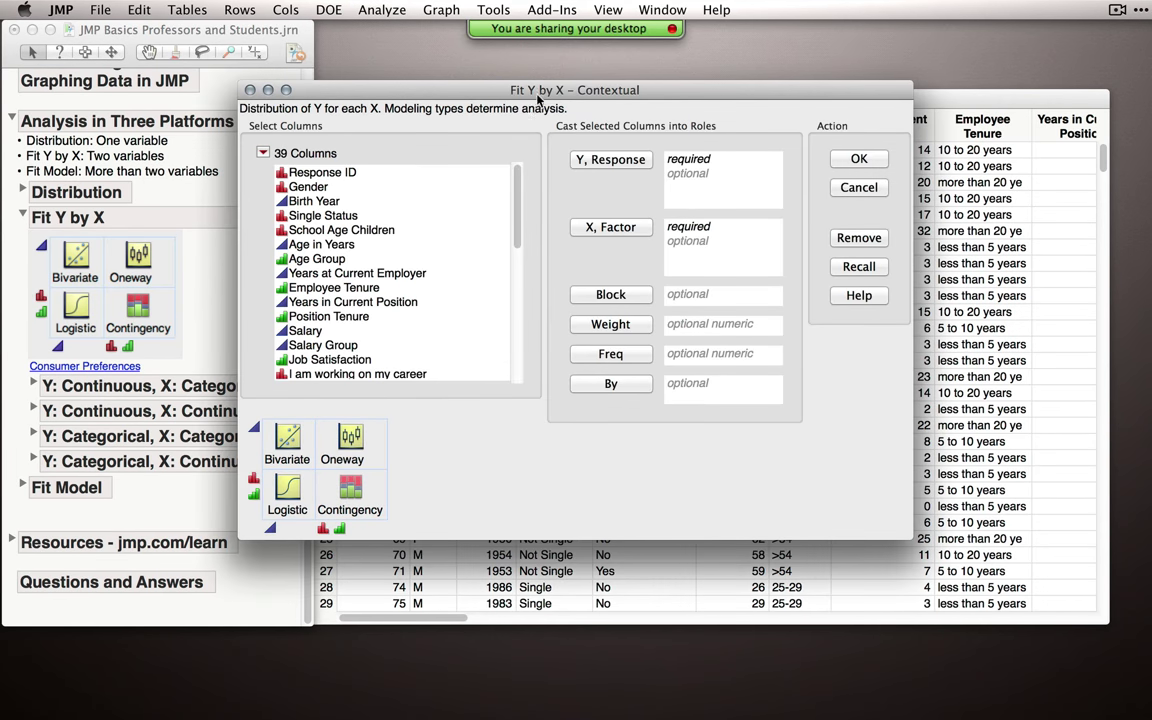
left_click_drag(484, 87, 488, 61)
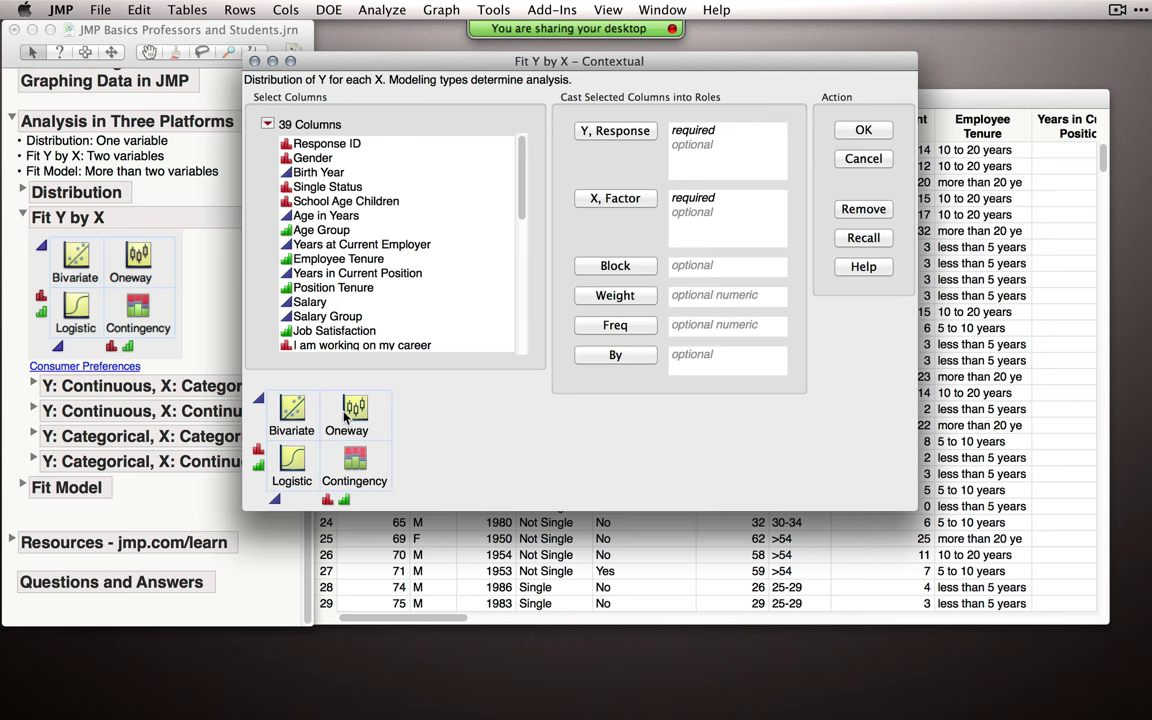
left_click_drag(350, 65, 468, 43)
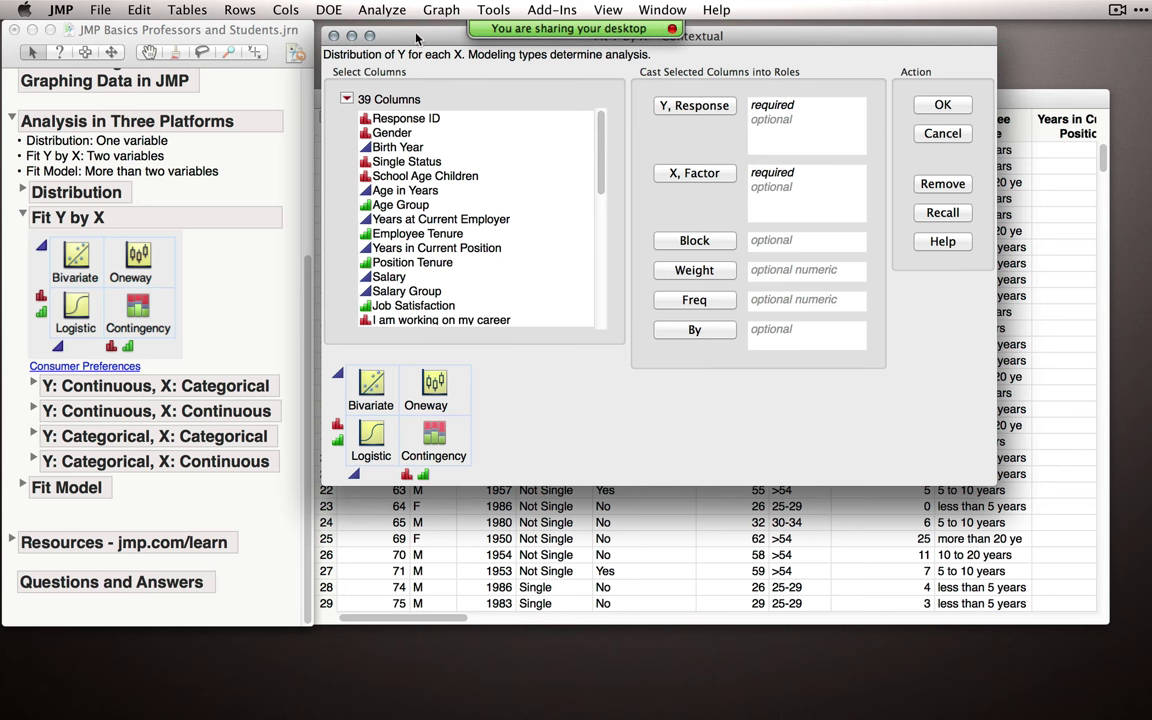
left_click_drag(375, 38, 363, 47)
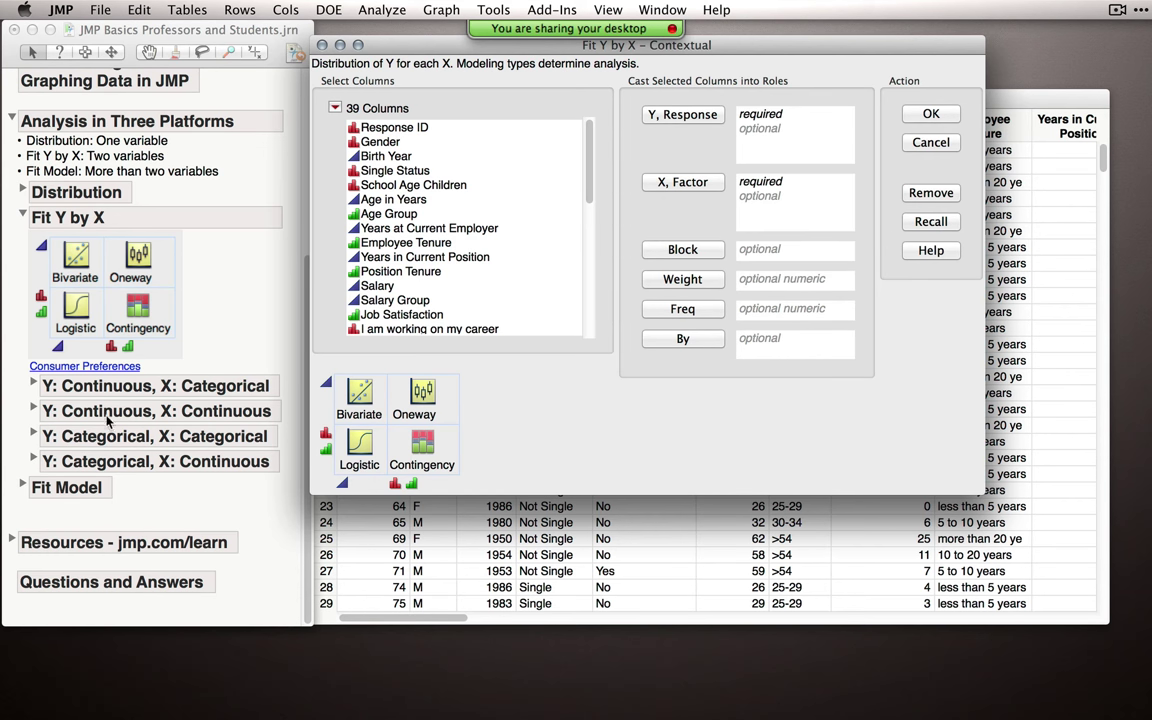
left_click(100, 385)
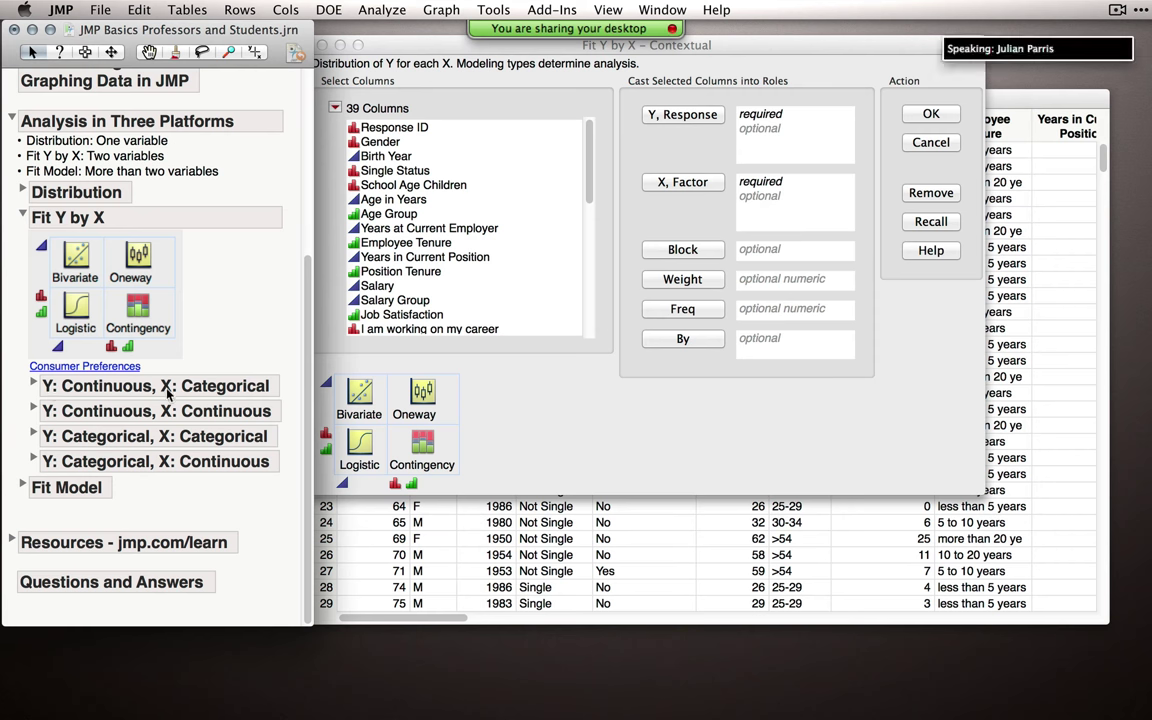
left_click(34, 385)
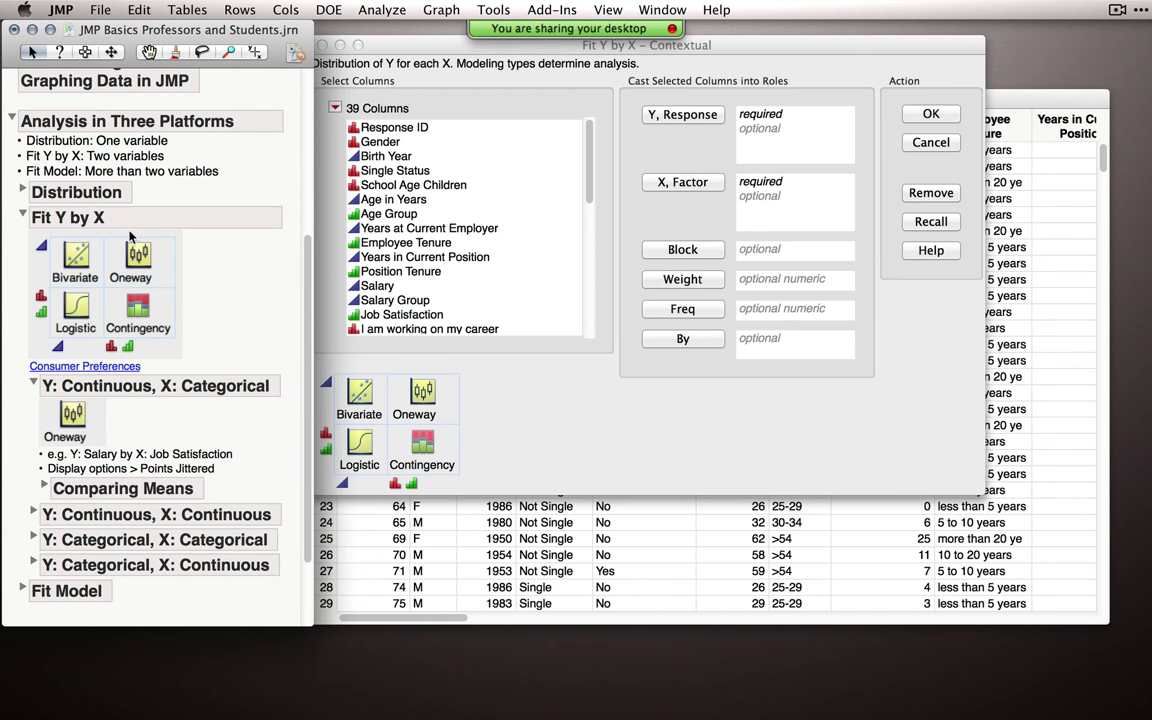
Step: Run Fit Y by X with Salary as Y, Response and Job Satisfaction as X, Factor, and place the report beside the journal
left_click(409, 228)
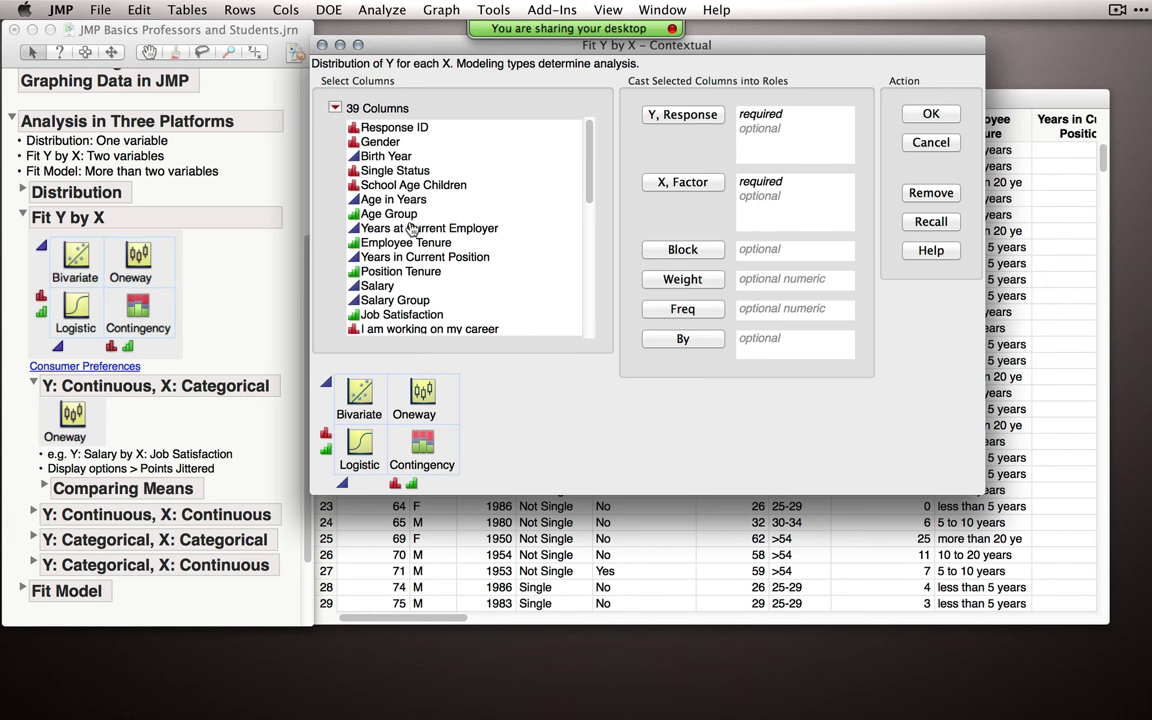
left_click(377, 285)
left_click(682, 114)
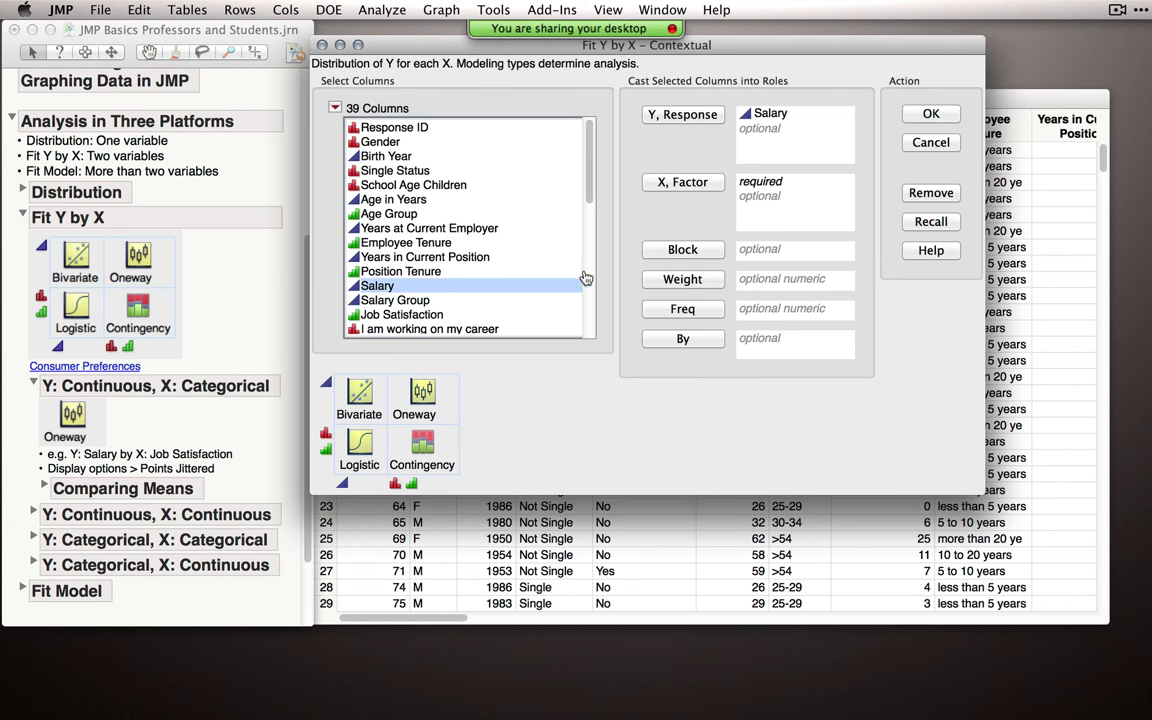
left_click(397, 315)
left_click(682, 182)
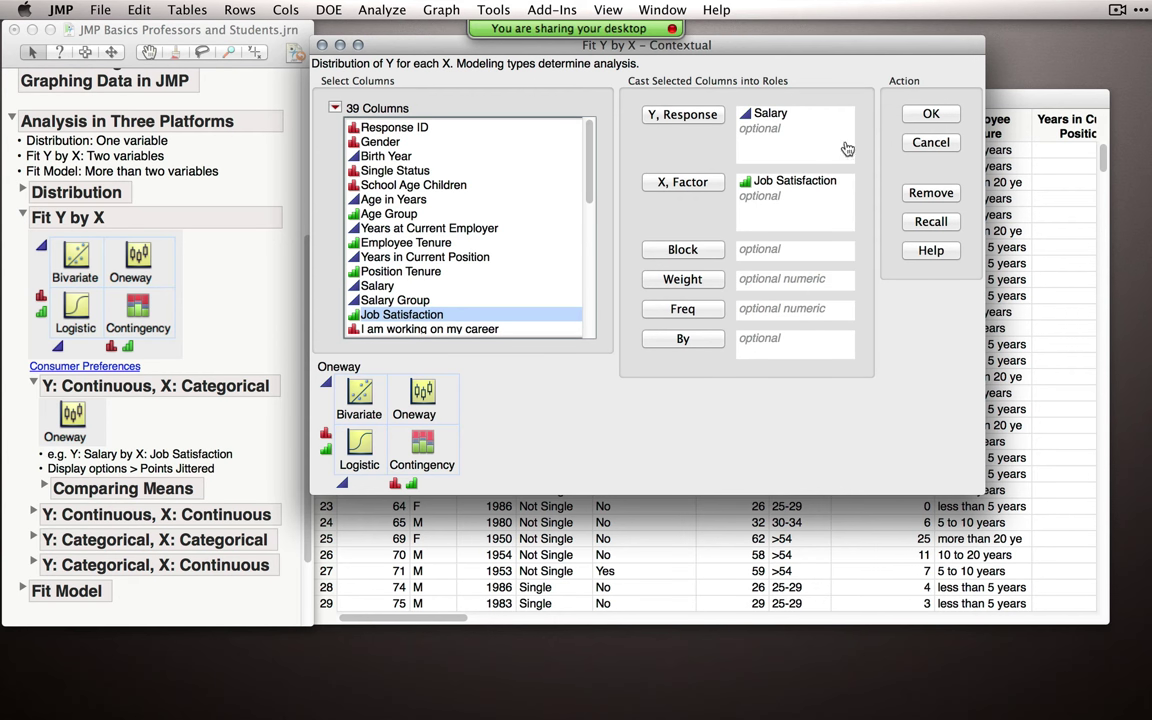
left_click(930, 116)
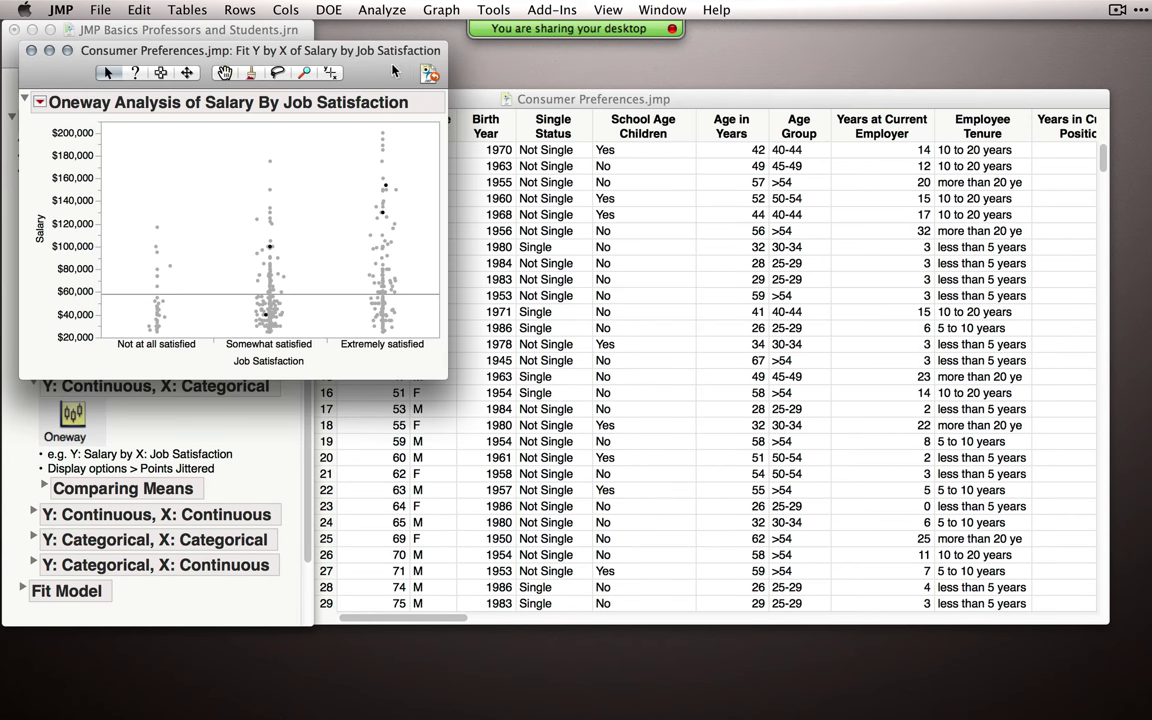
left_click_drag(352, 54, 717, 70)
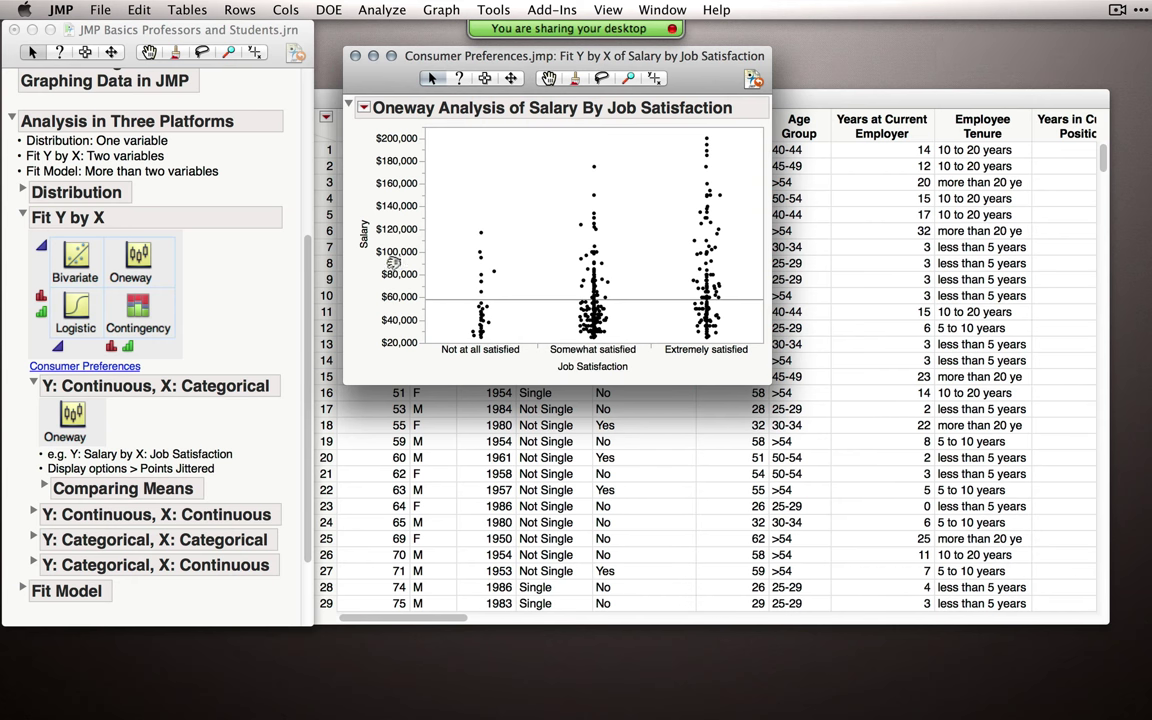
Step: Add the Means/Anova results to the oneway analysis of Salary by Job Satisfaction
left_click(364, 108)
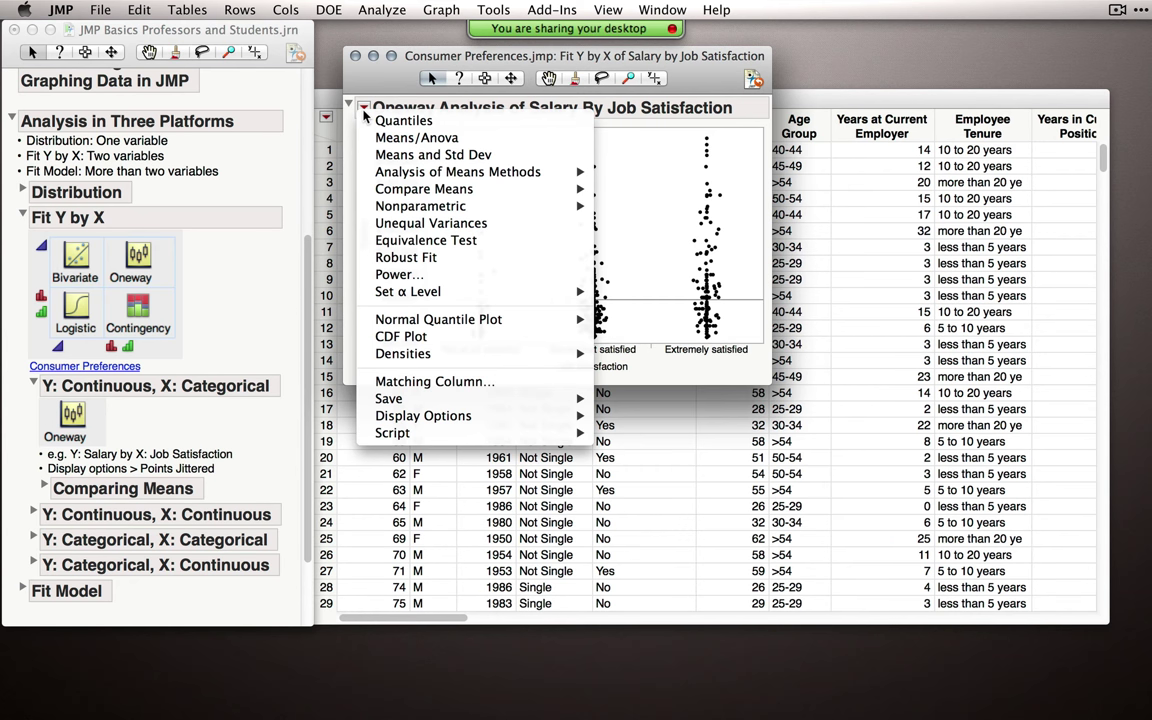
left_click(428, 139)
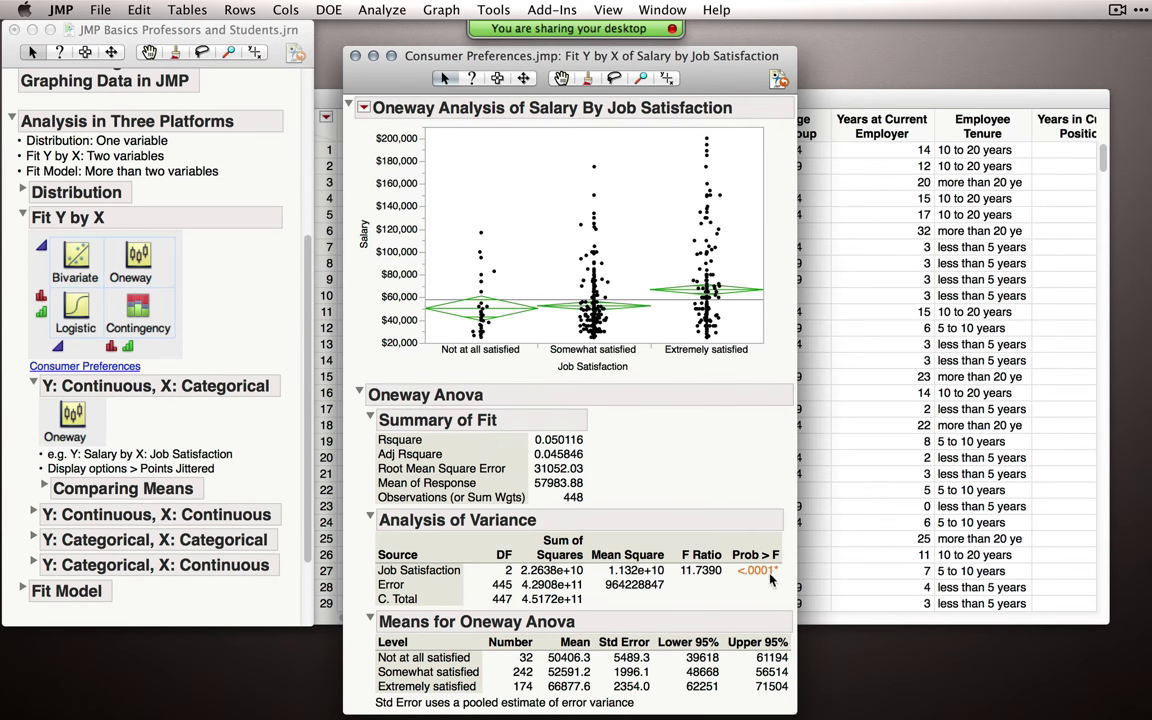
Step: Review the Compare Means tests and the other analysis options offered for the oneway analysis of Salary by Job Satisfaction
left_click(363, 109)
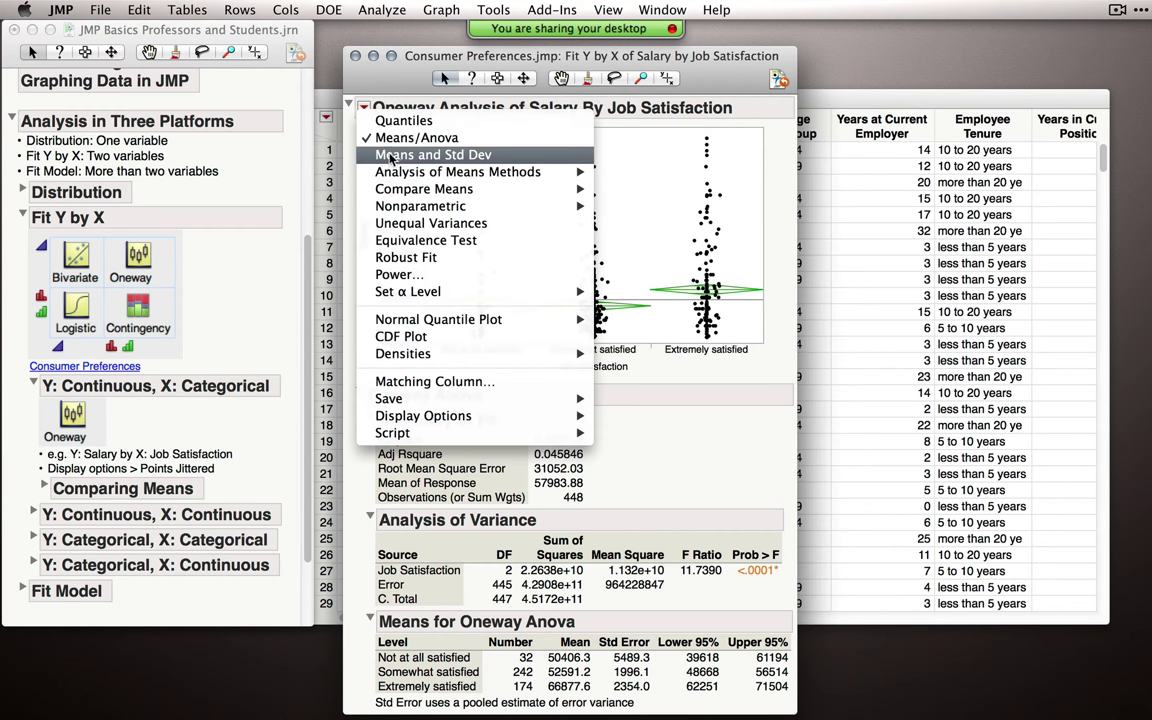
mouse_move(406, 178)
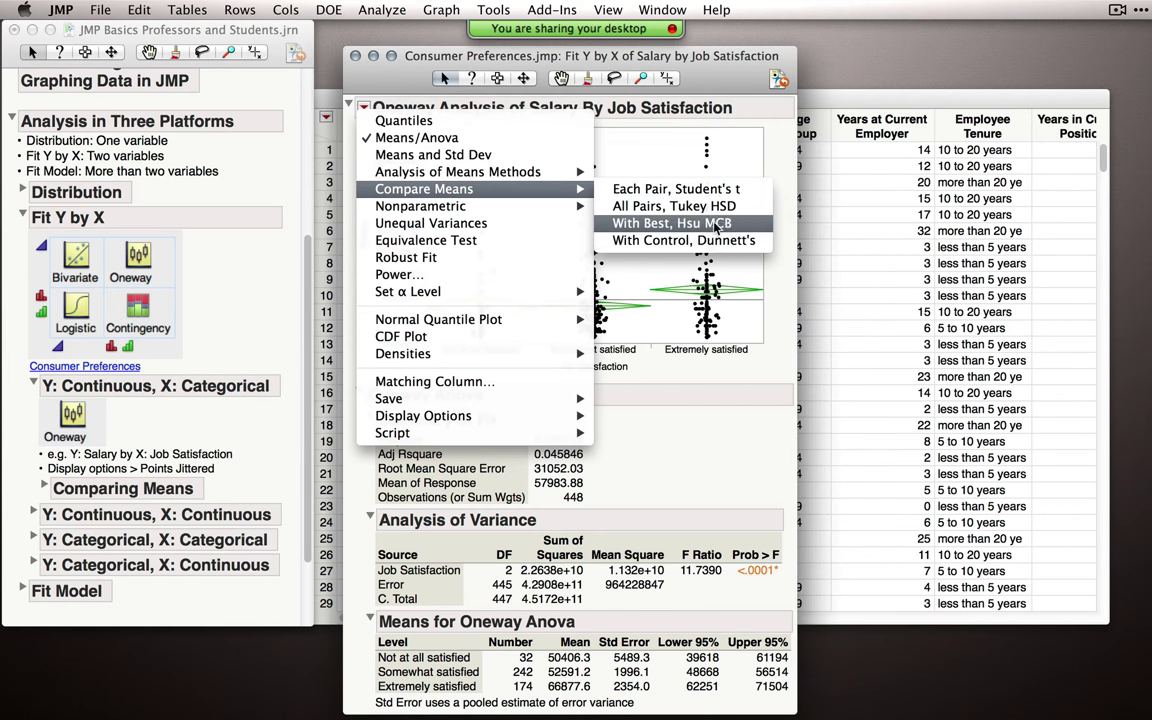
mouse_move(528, 206)
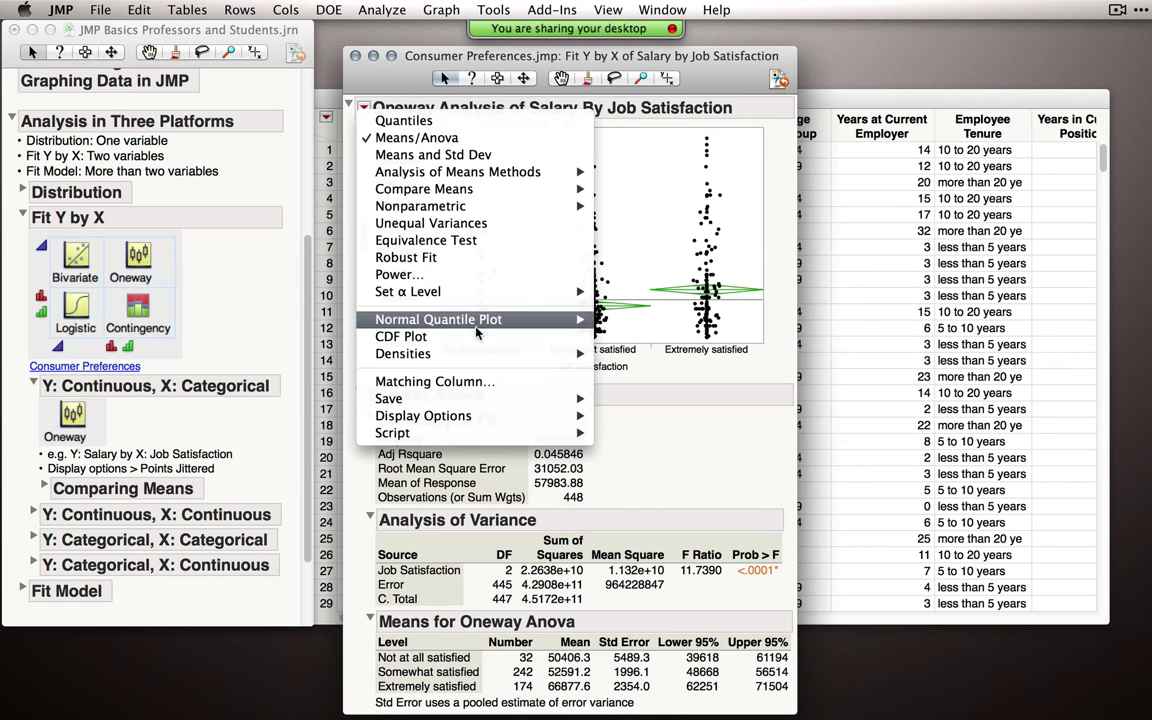
mouse_move(490, 190)
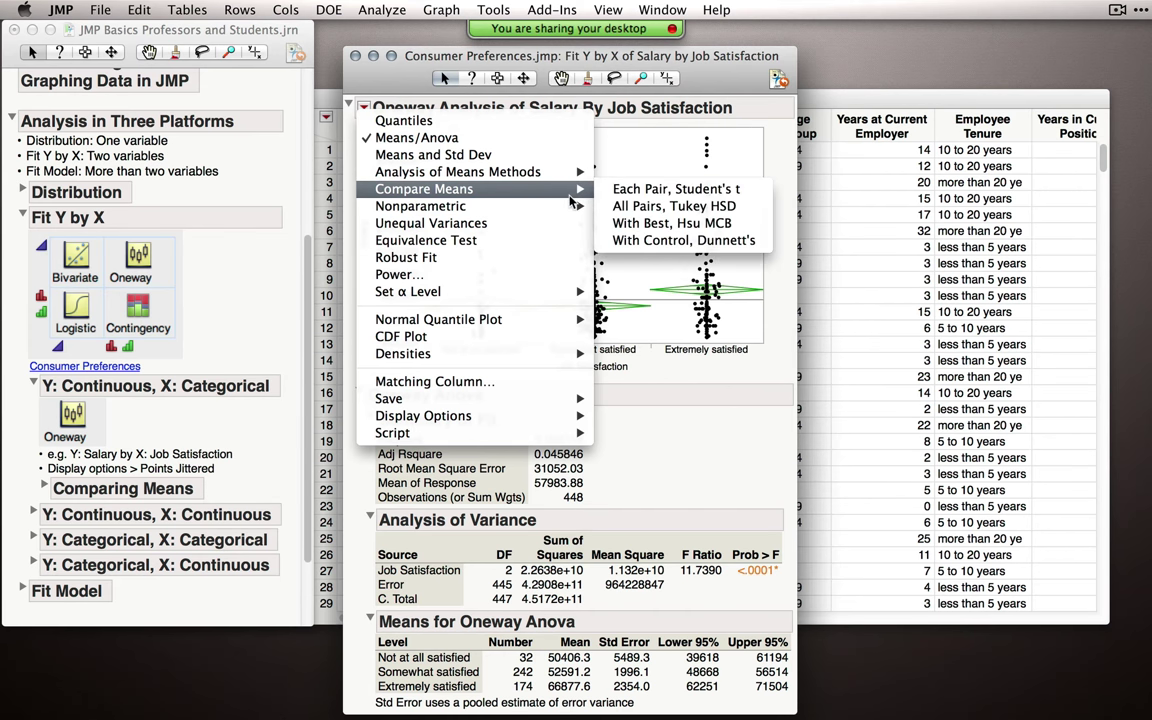
mouse_move(570, 207)
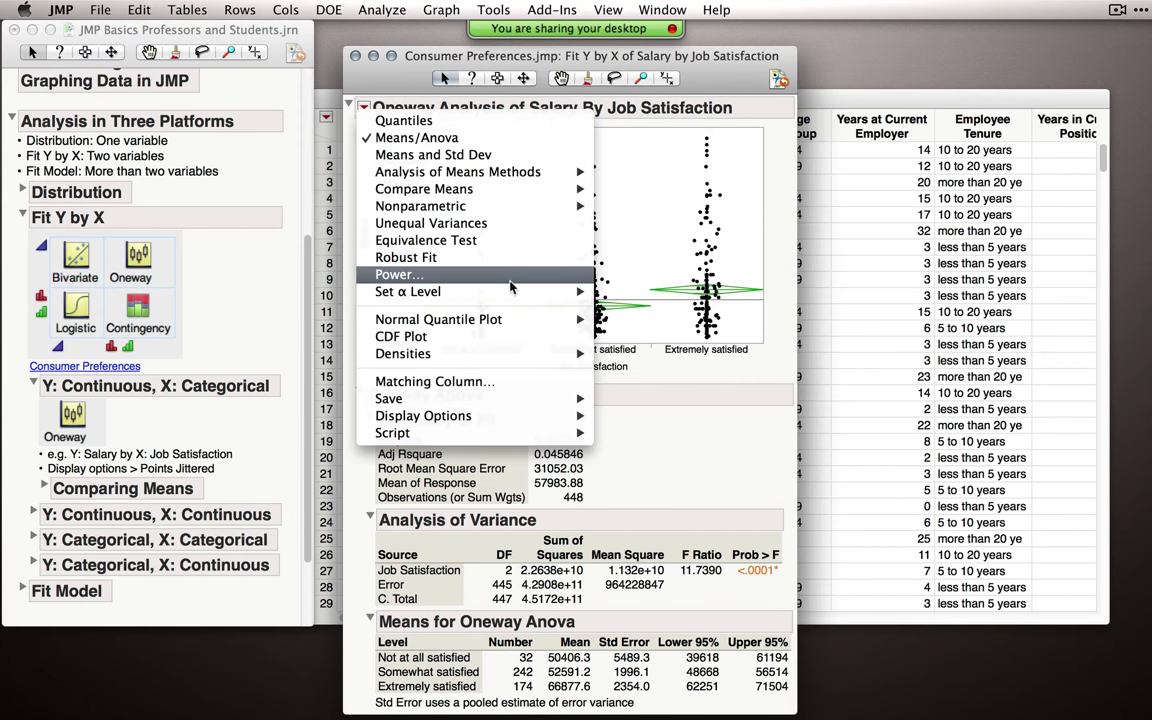
key("Escape")
Step: Move the oneway report clear of the journal, then collapse the journal's "Y: Continuous, X: Categorical" topic and expand "Y: Continuous, X: Continuous"
left_click_drag(483, 65, 737, 52)
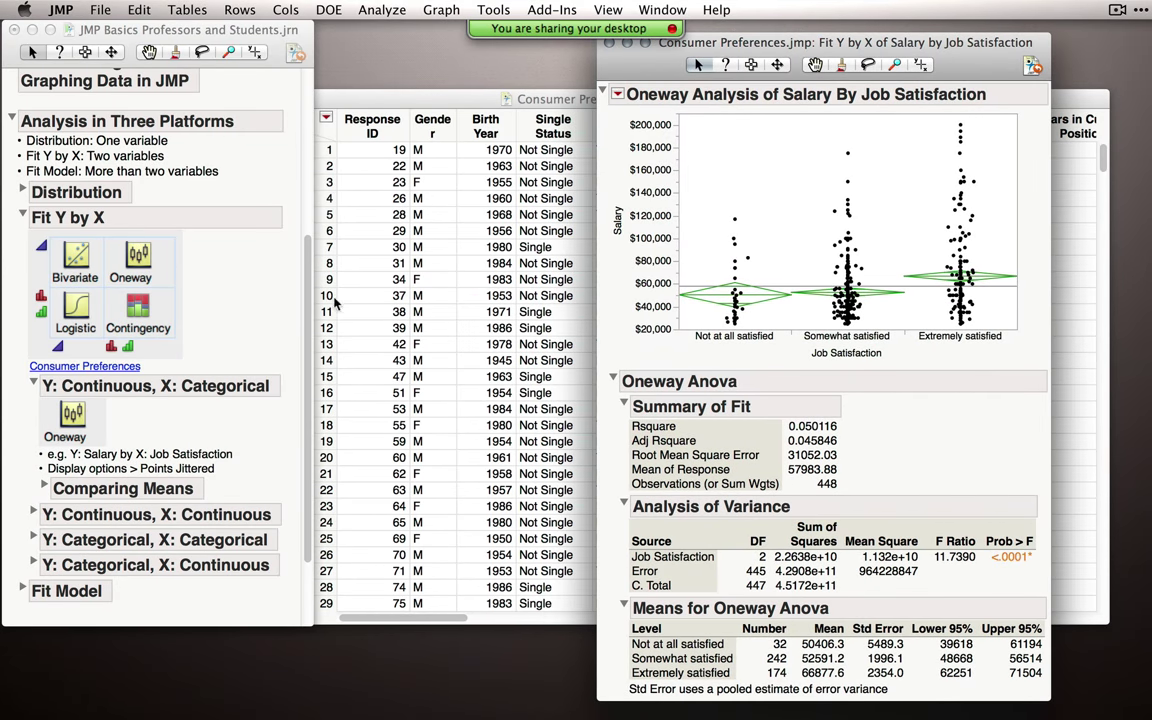
left_click(213, 322)
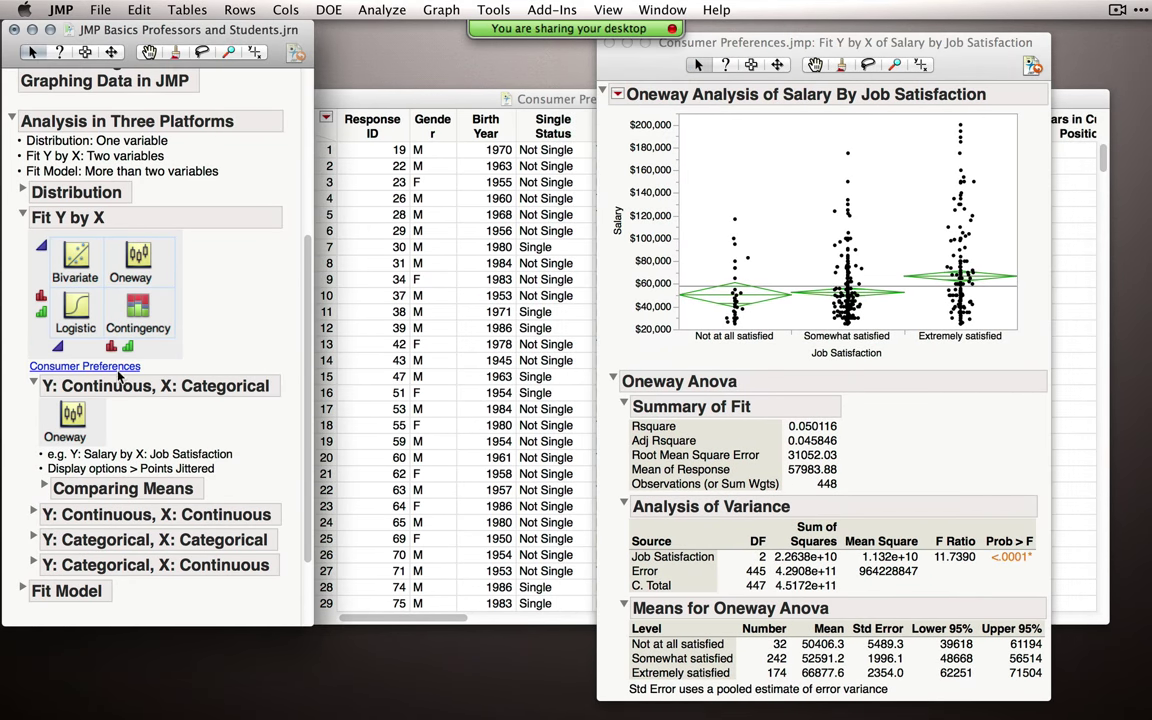
left_click(37, 388)
left_click(33, 411)
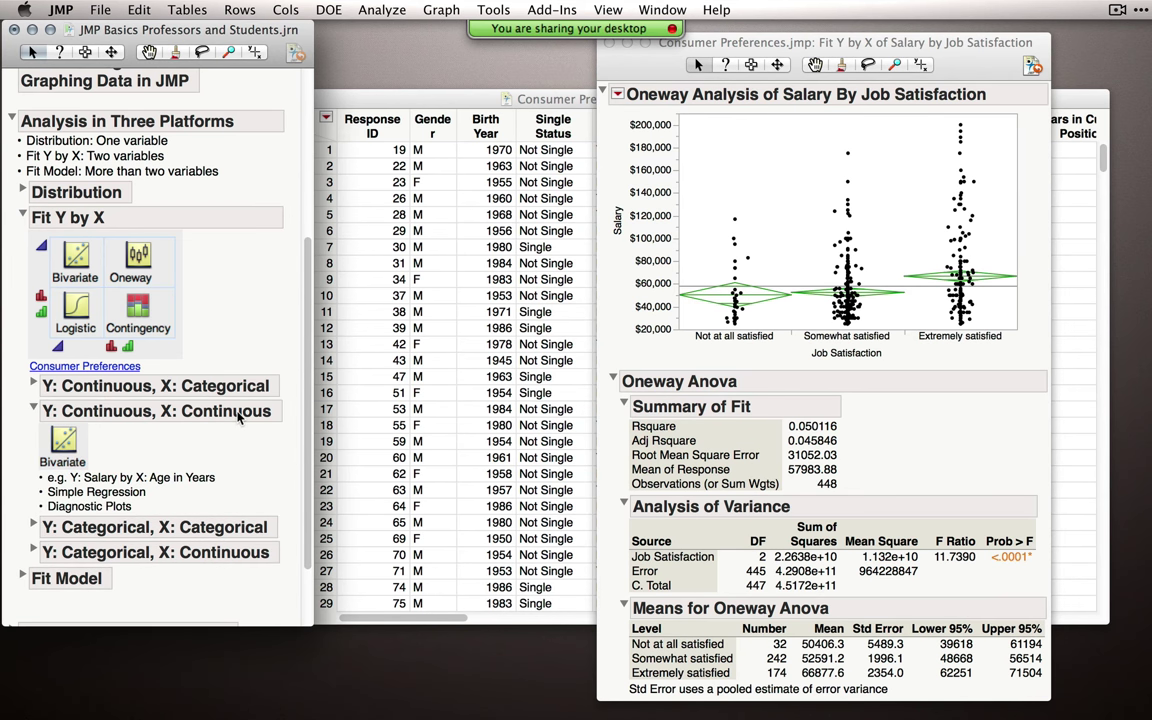
Step: Run Fit Y by X with Salary as Y, Response and Age in Years as X, Factor, and place the report beside the oneway report
left_click(359, 12)
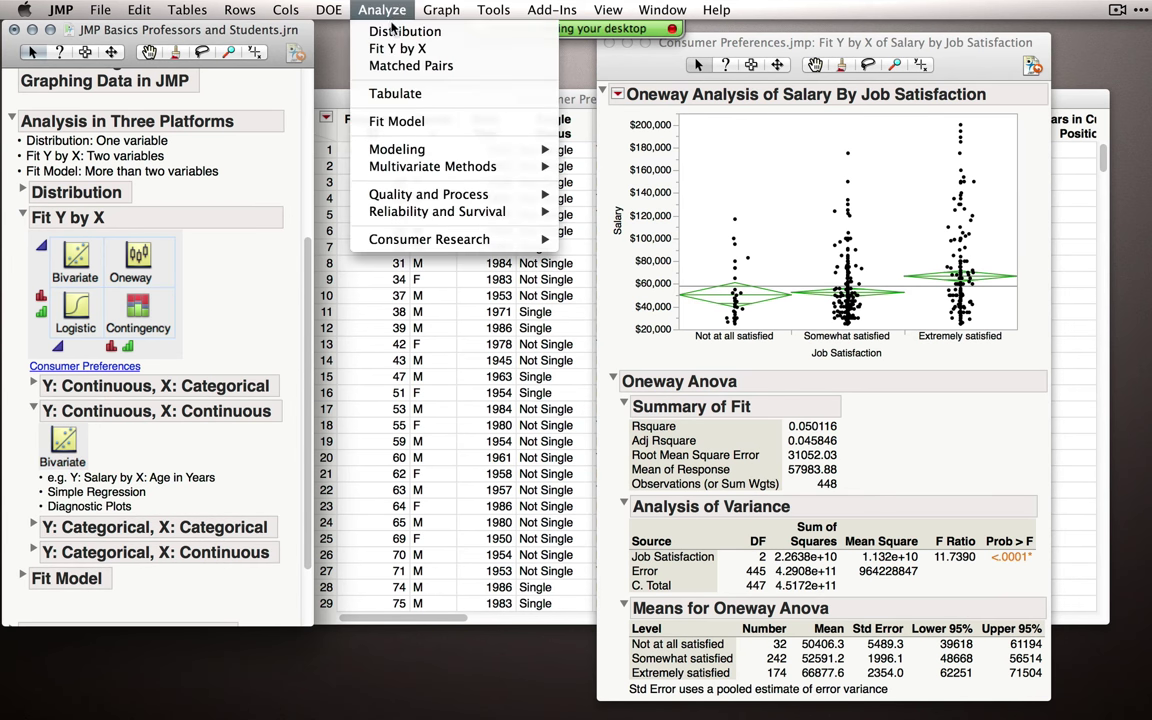
left_click(398, 50)
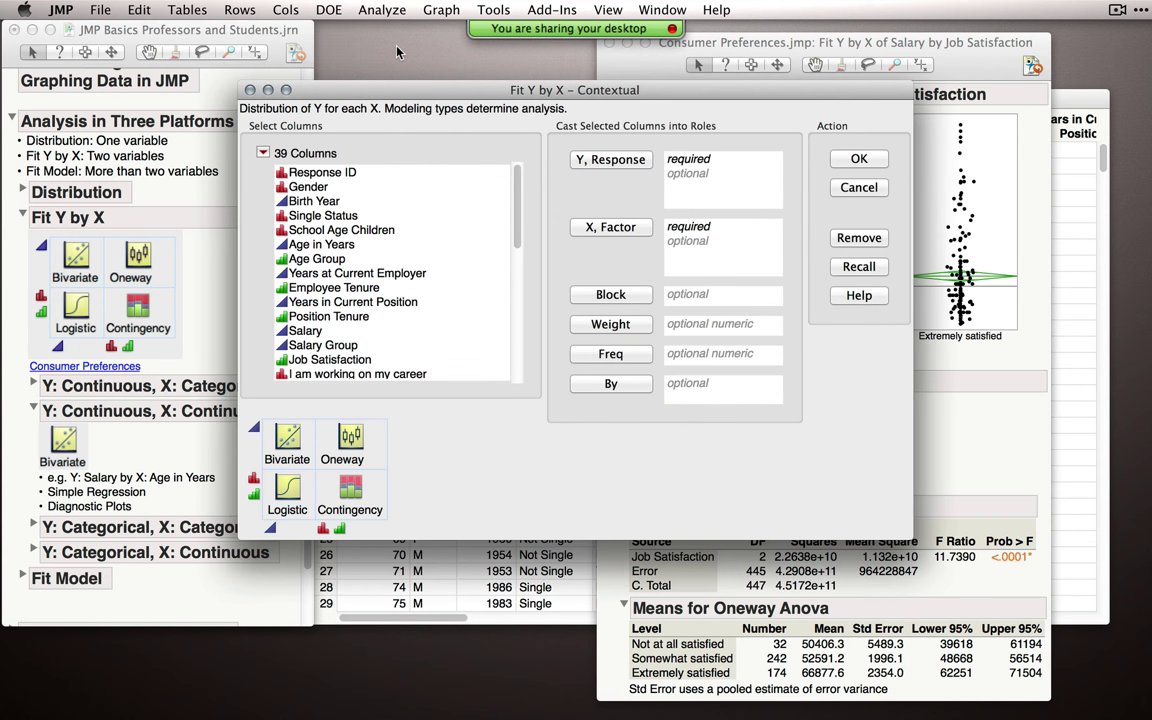
left_click(306, 331)
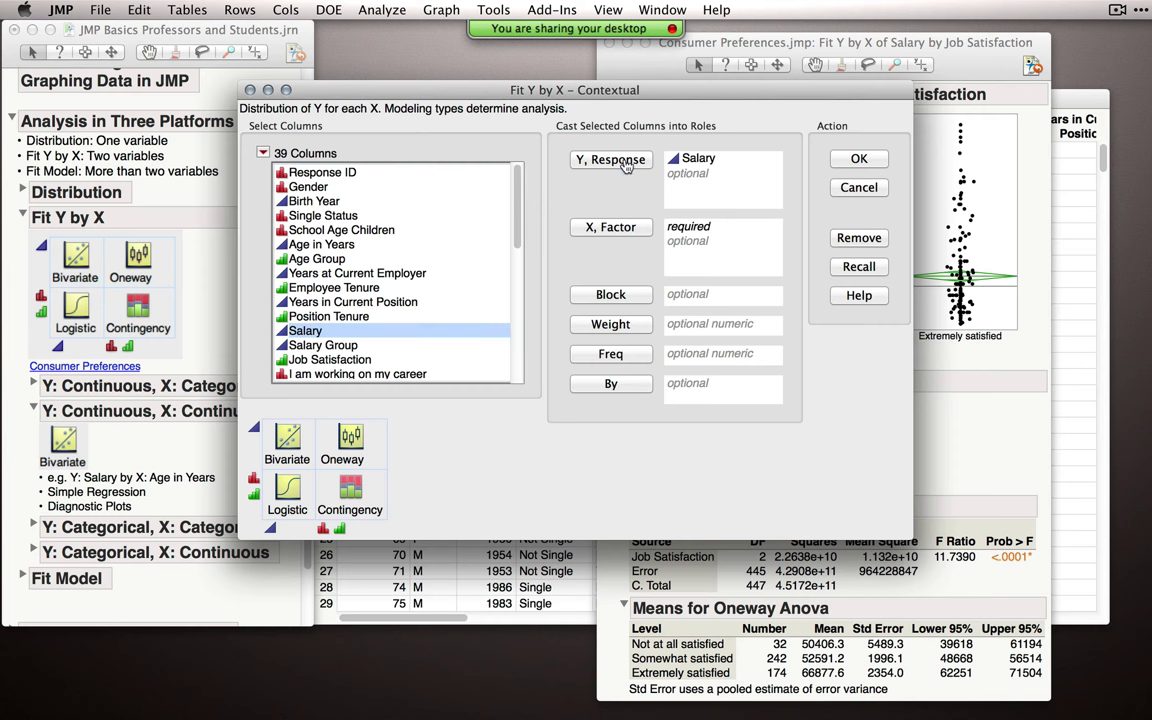
left_click(300, 244)
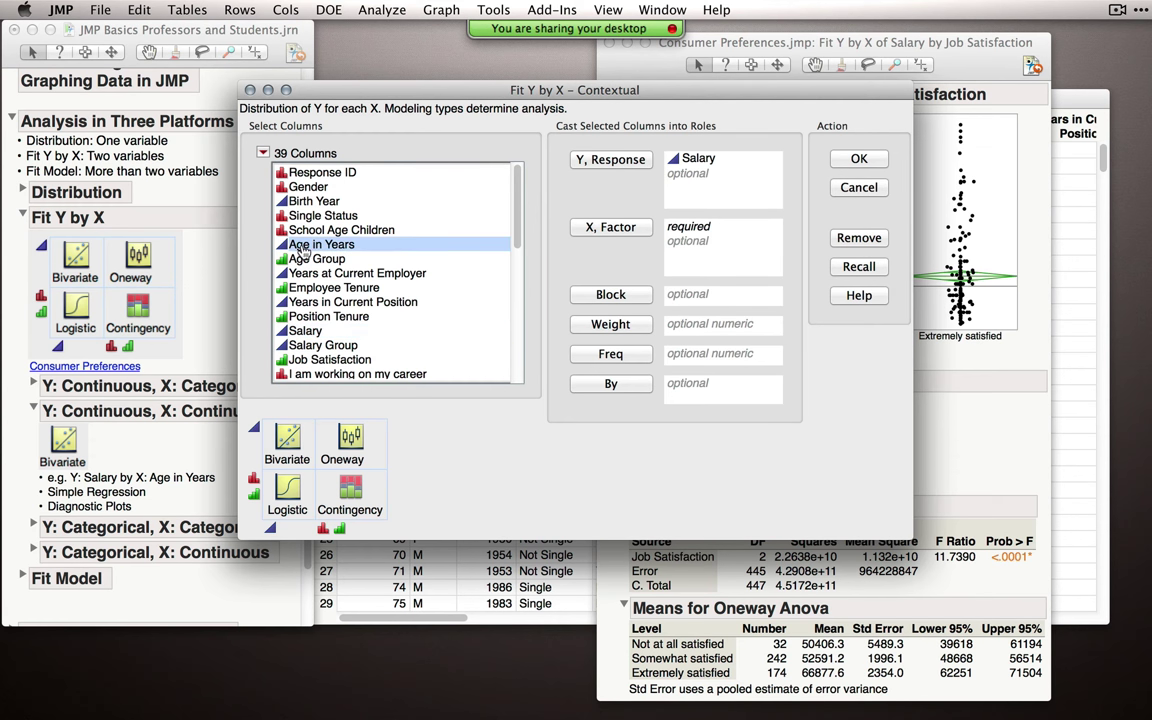
left_click(602, 227)
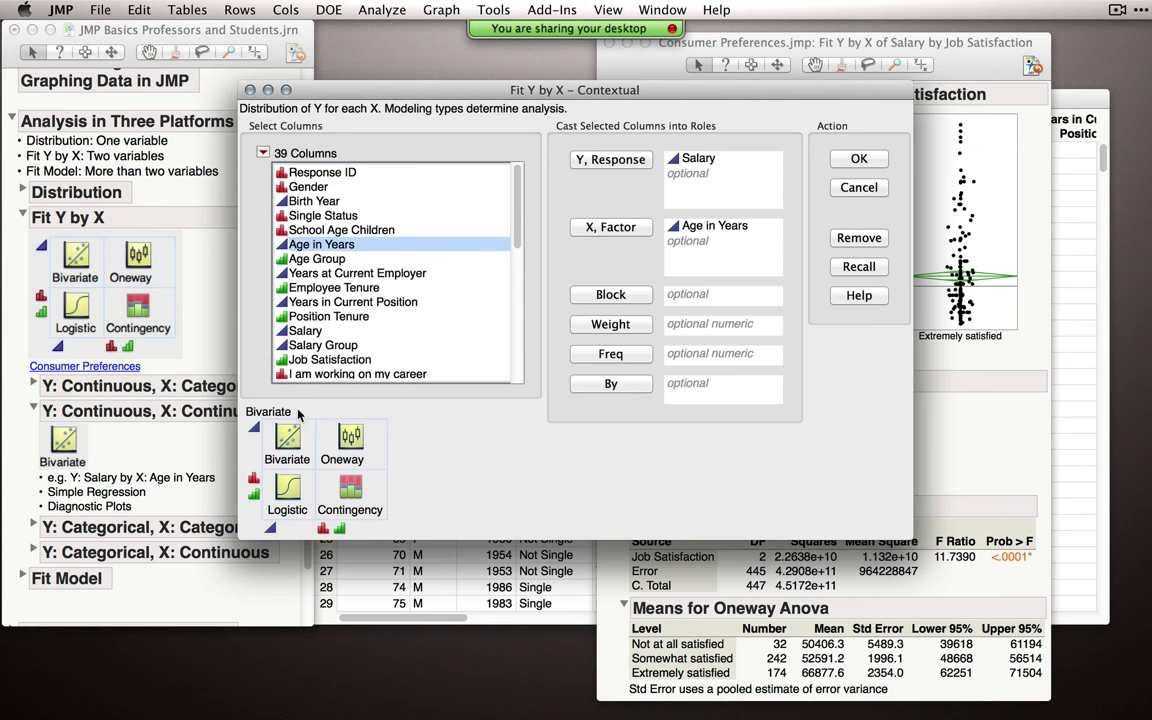
left_click(860, 163)
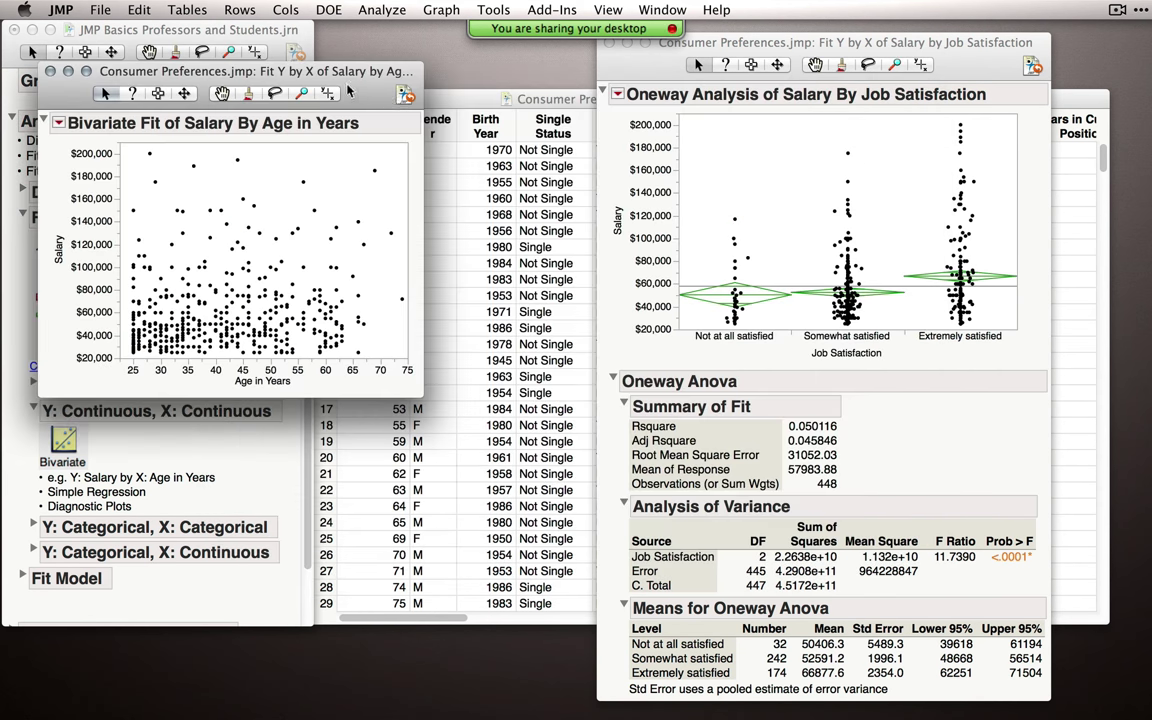
left_click_drag(372, 41, 476, 40)
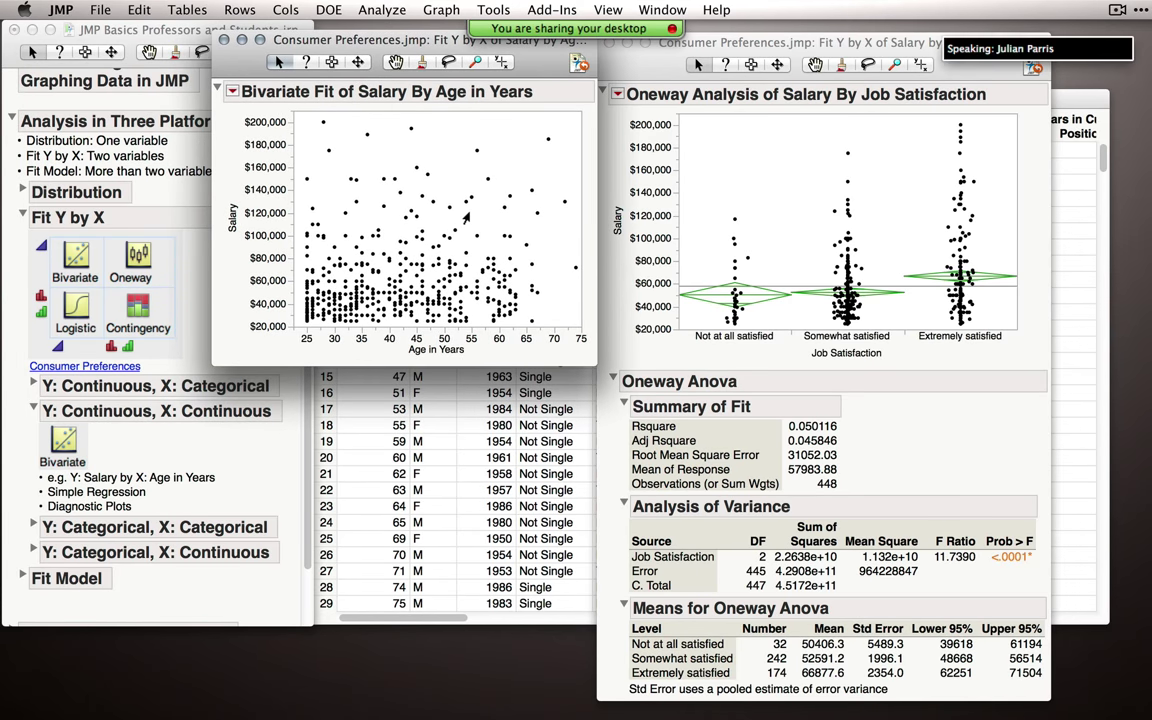
Step: Add a Fit Line regression to the bivariate plot of Salary by Age in Years
left_click(232, 92)
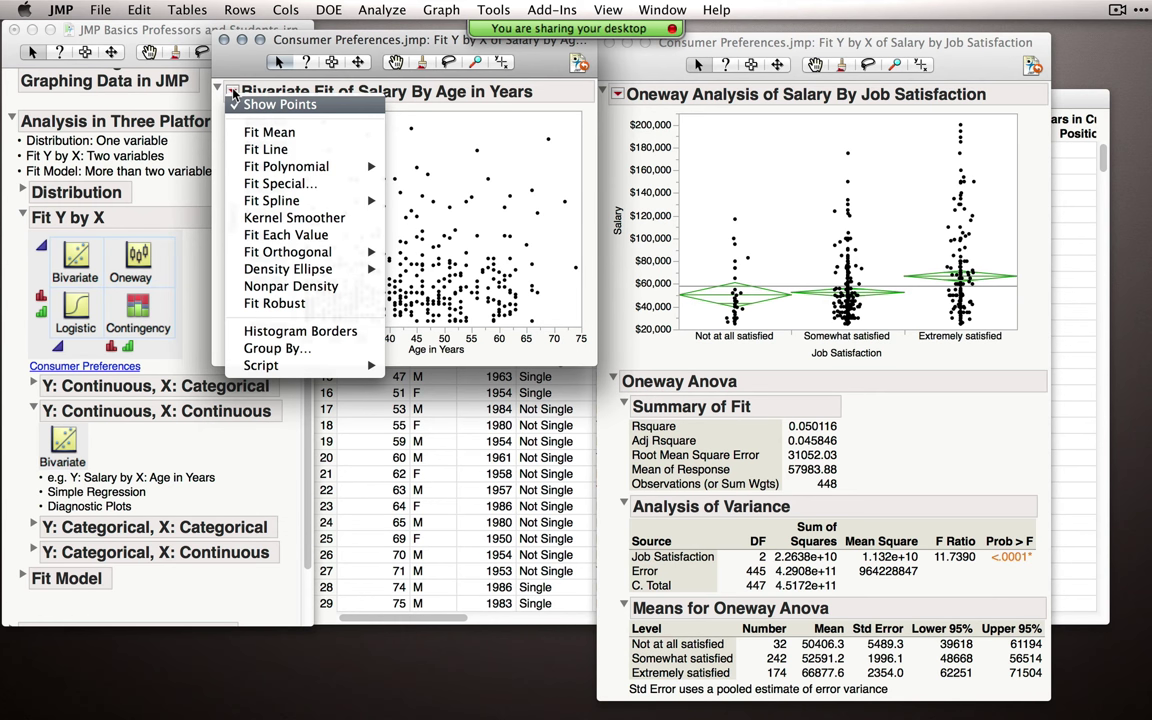
mouse_move(262, 163)
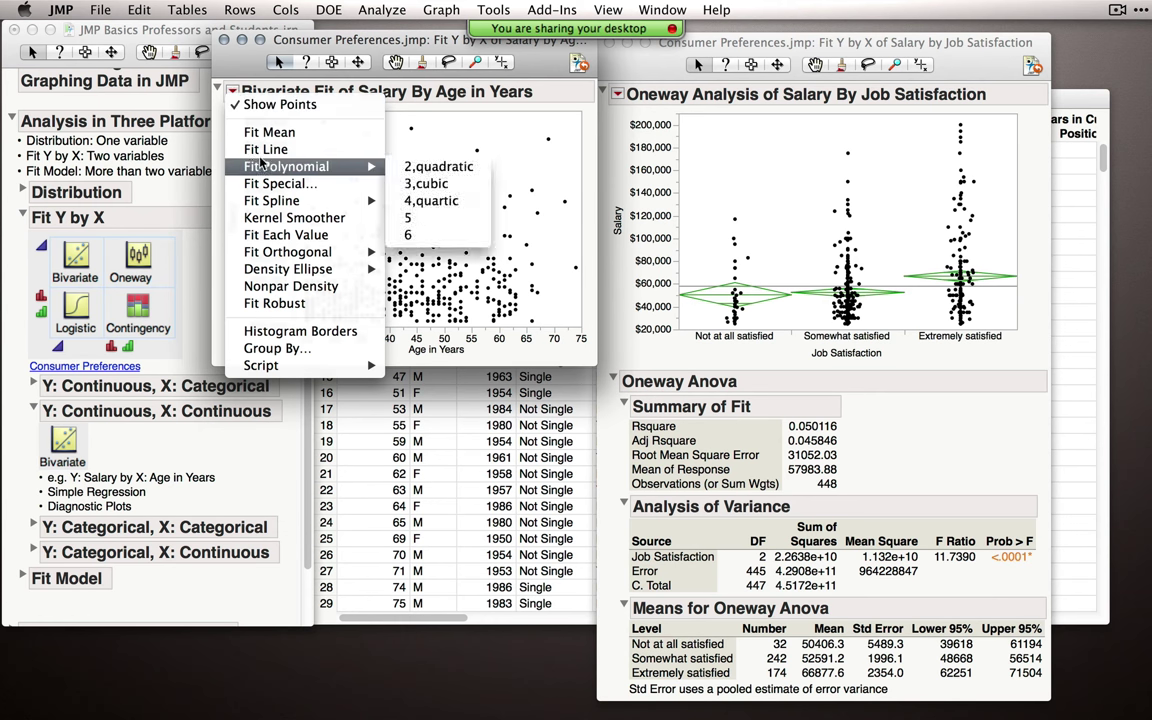
left_click(268, 150)
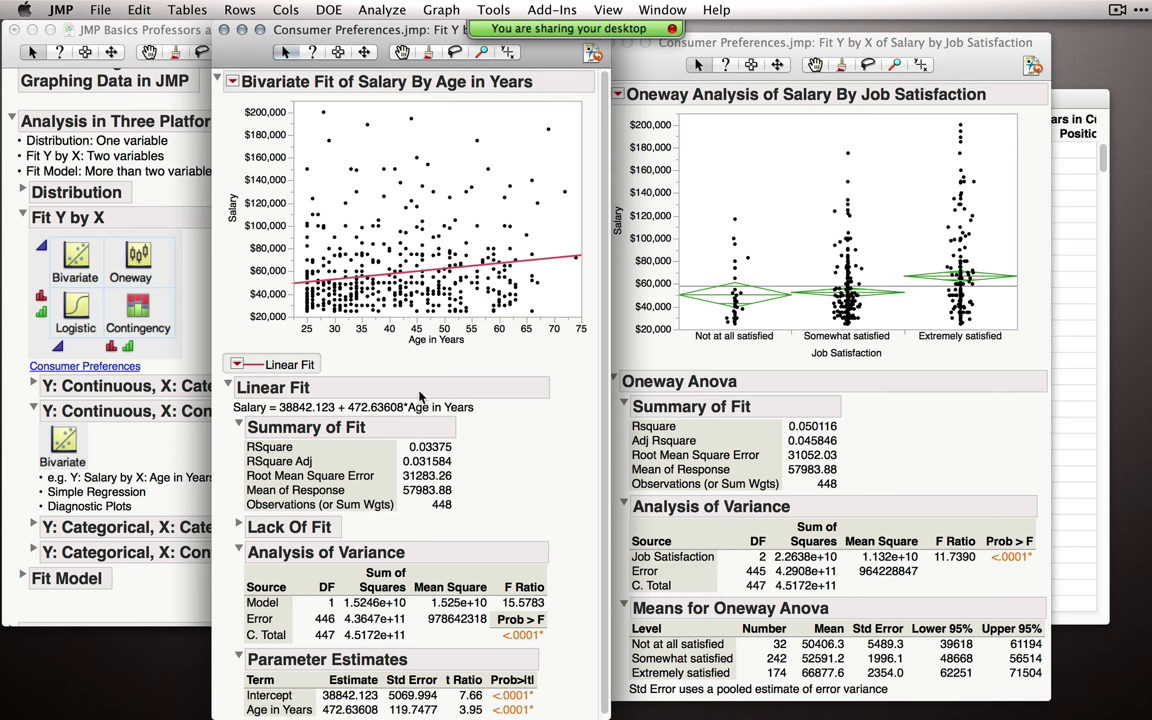
Step: Plot the residuals of the linear fit and look through the resulting diagnostics plots
left_click(237, 365)
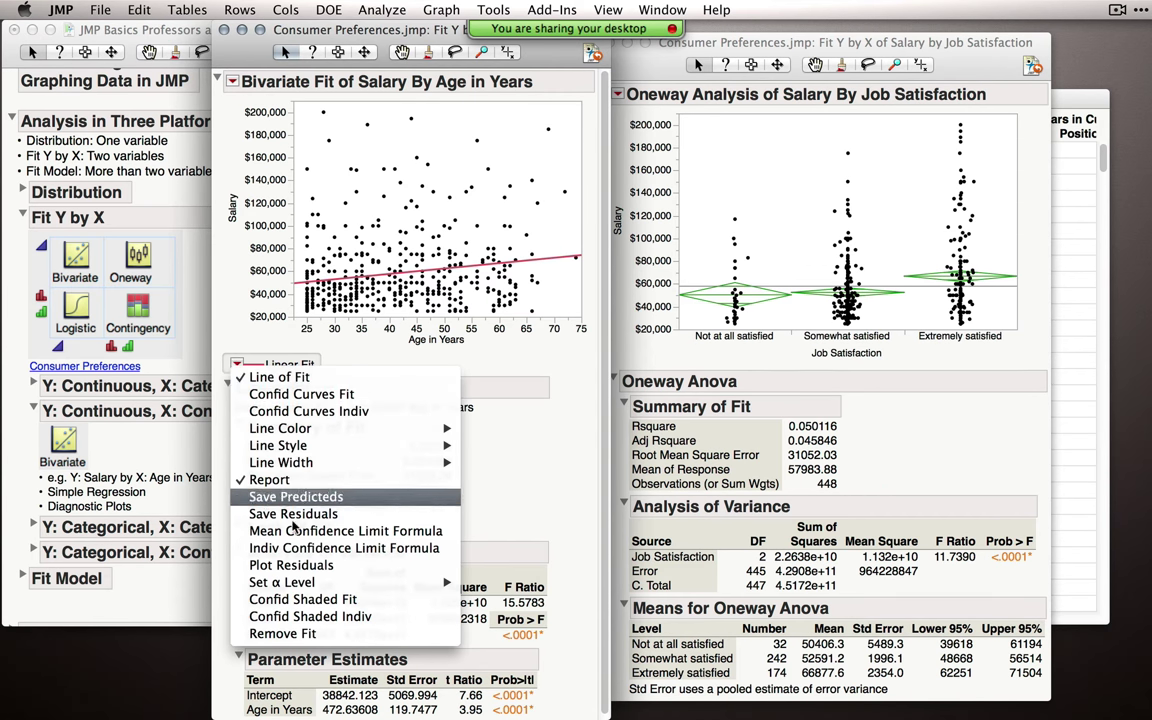
left_click(277, 568)
scroll(681, 293, "down", 5)
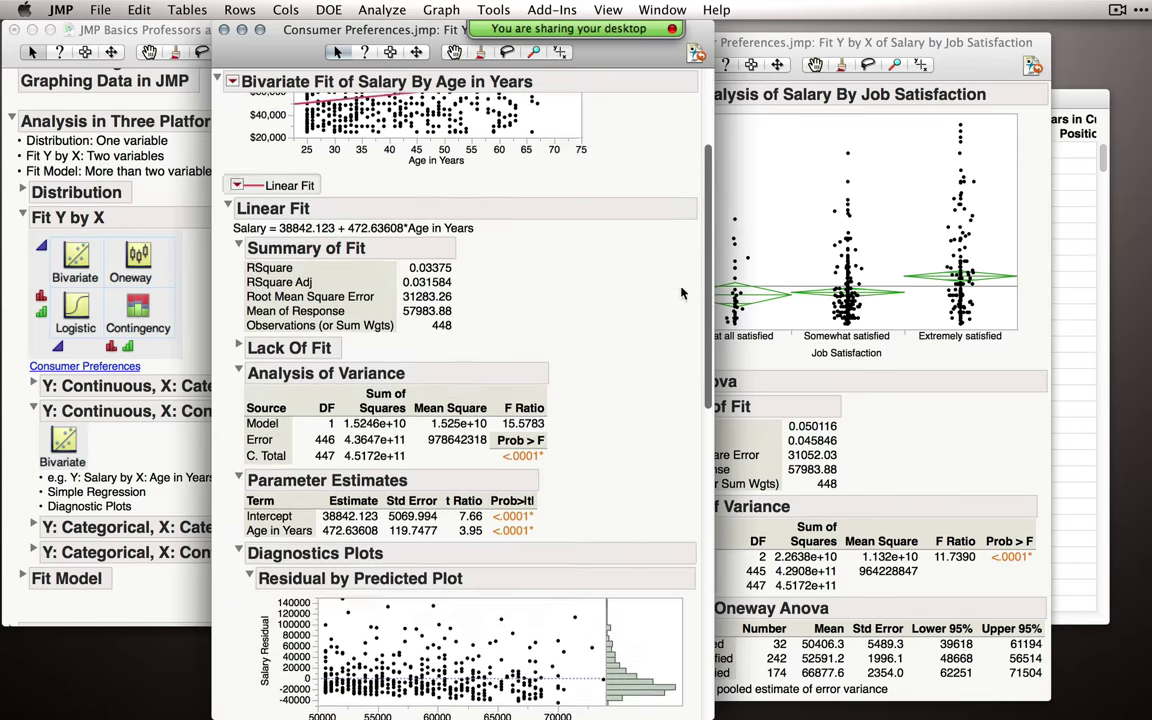
scroll(681, 293, "down", 10)
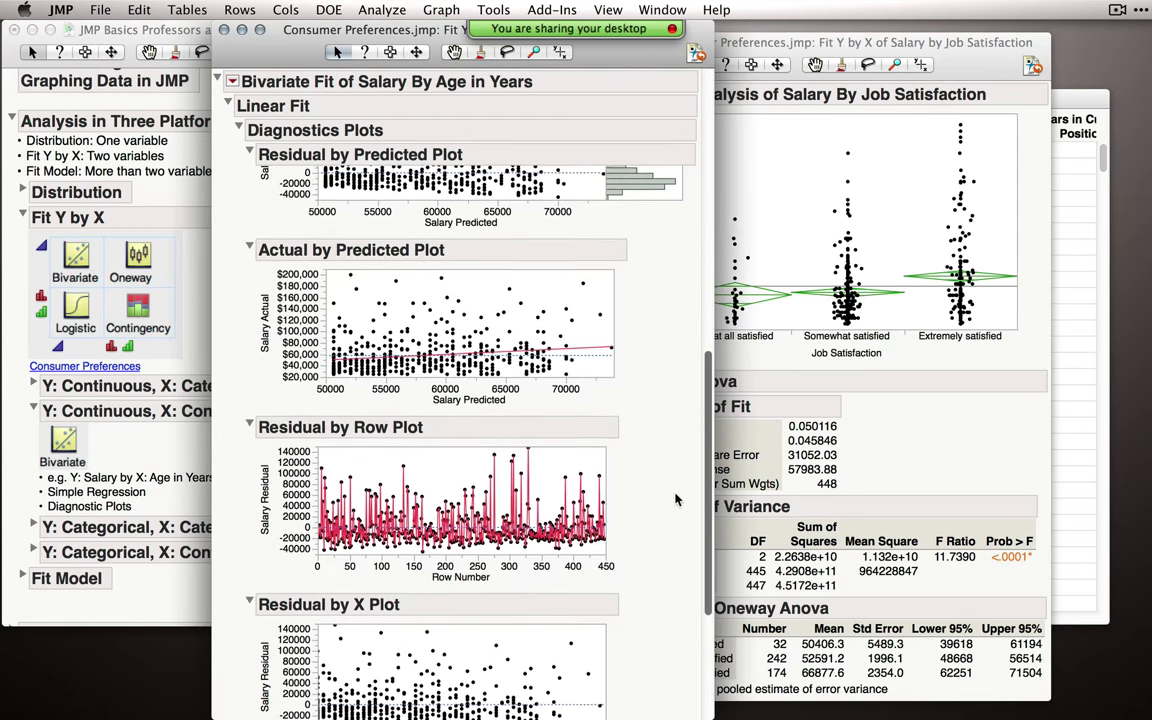
scroll(675, 498, "down", 2)
scroll(700, 410, "up", 4)
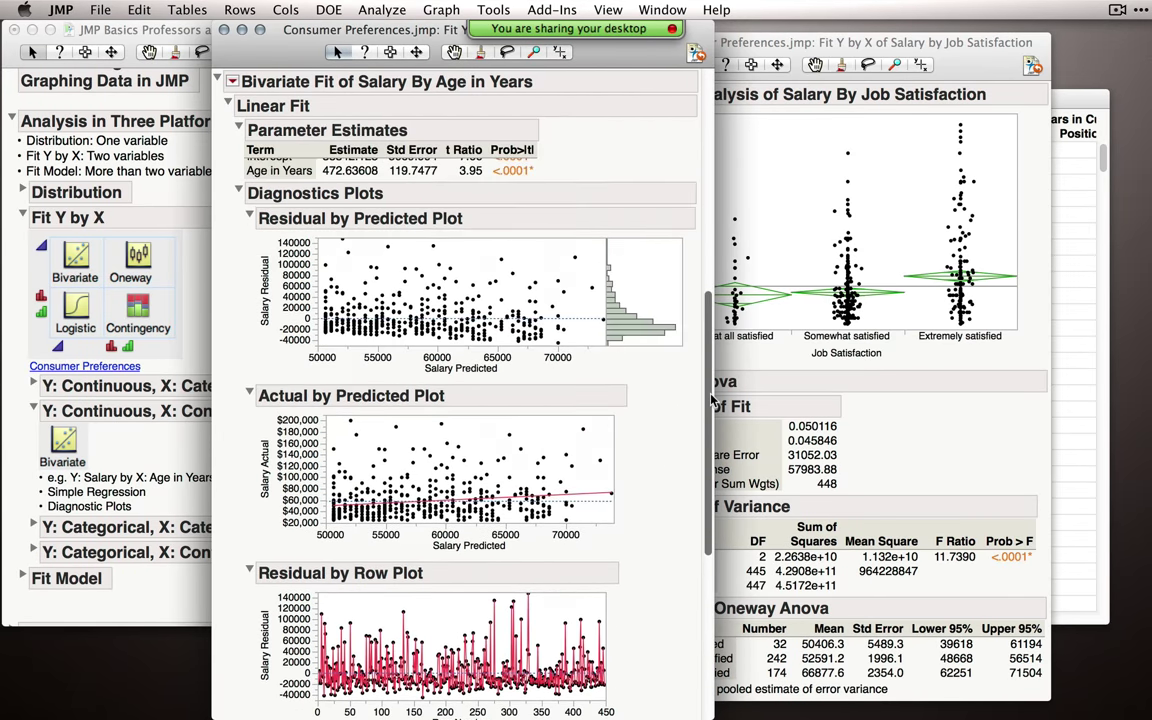
scroll(712, 400, "up", 10)
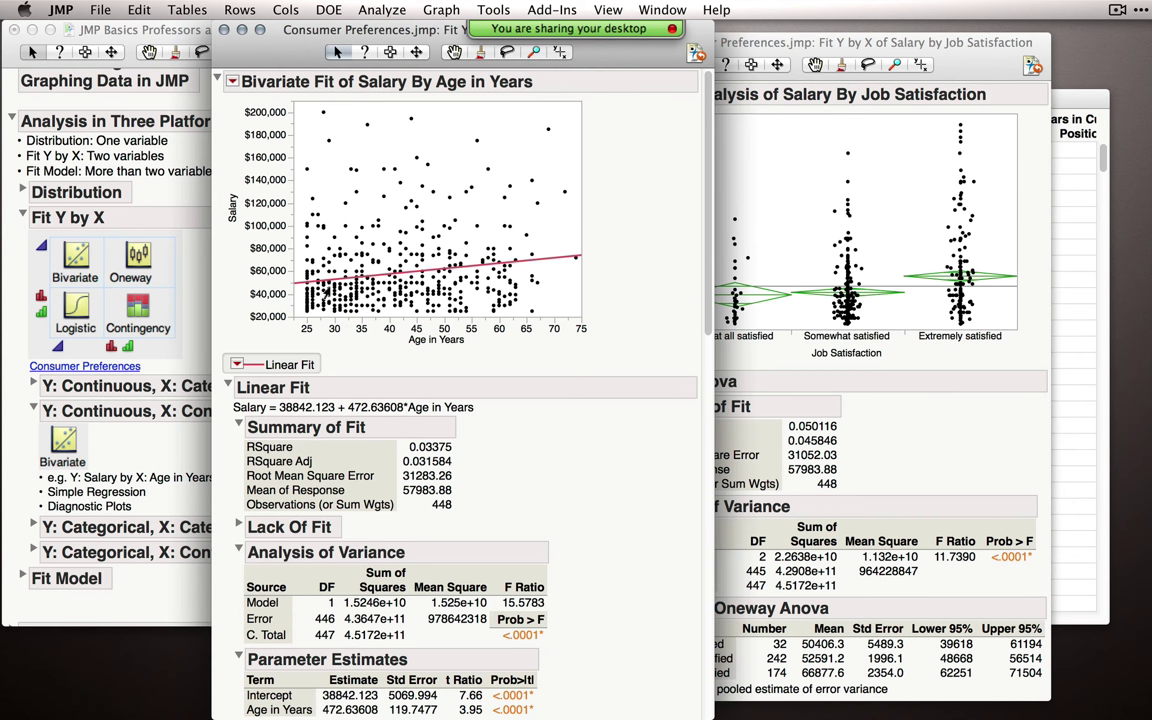
left_click(236, 364)
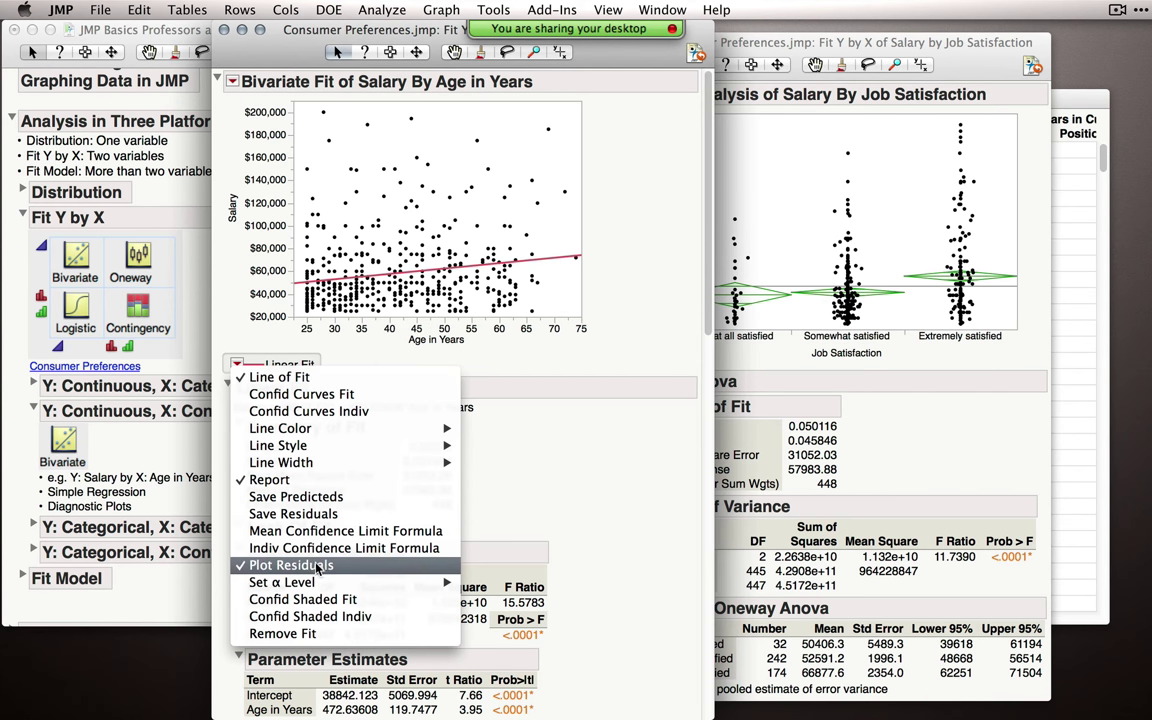
left_click(535, 441)
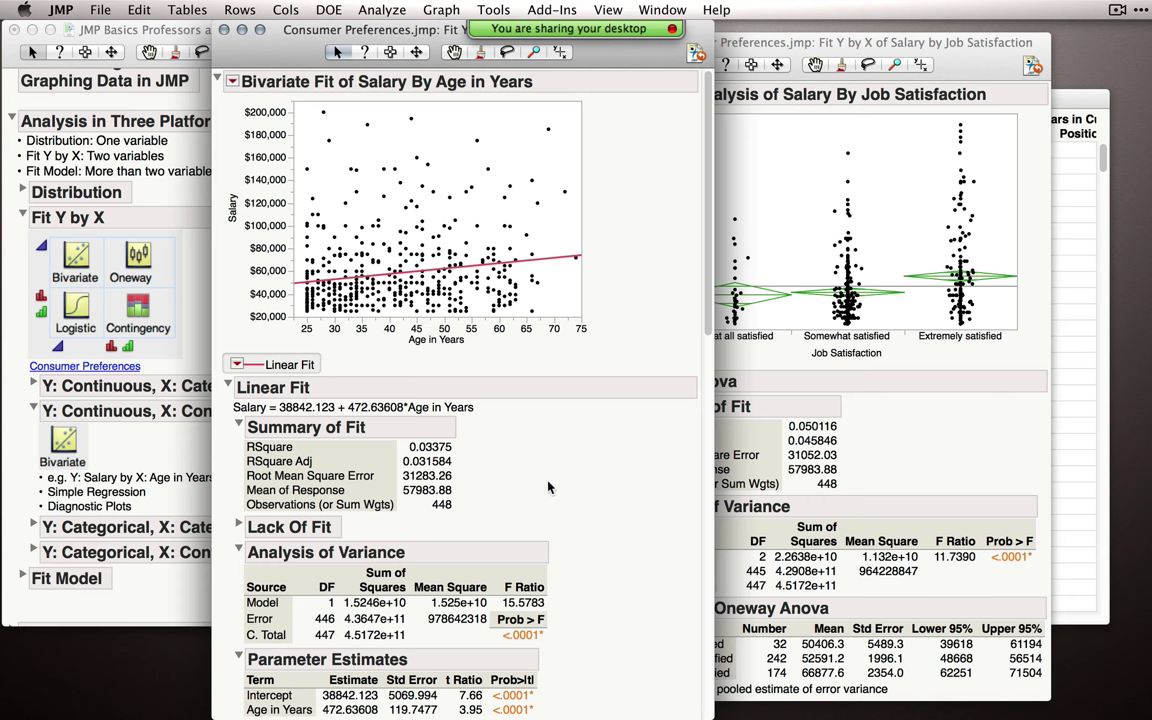
Step: Close the bivariate and oneway reports, then collapse the journal's "Y: Continuous, X: Continuous" topic and expand "Y: Categorical, X: Categorical"
left_click(226, 32)
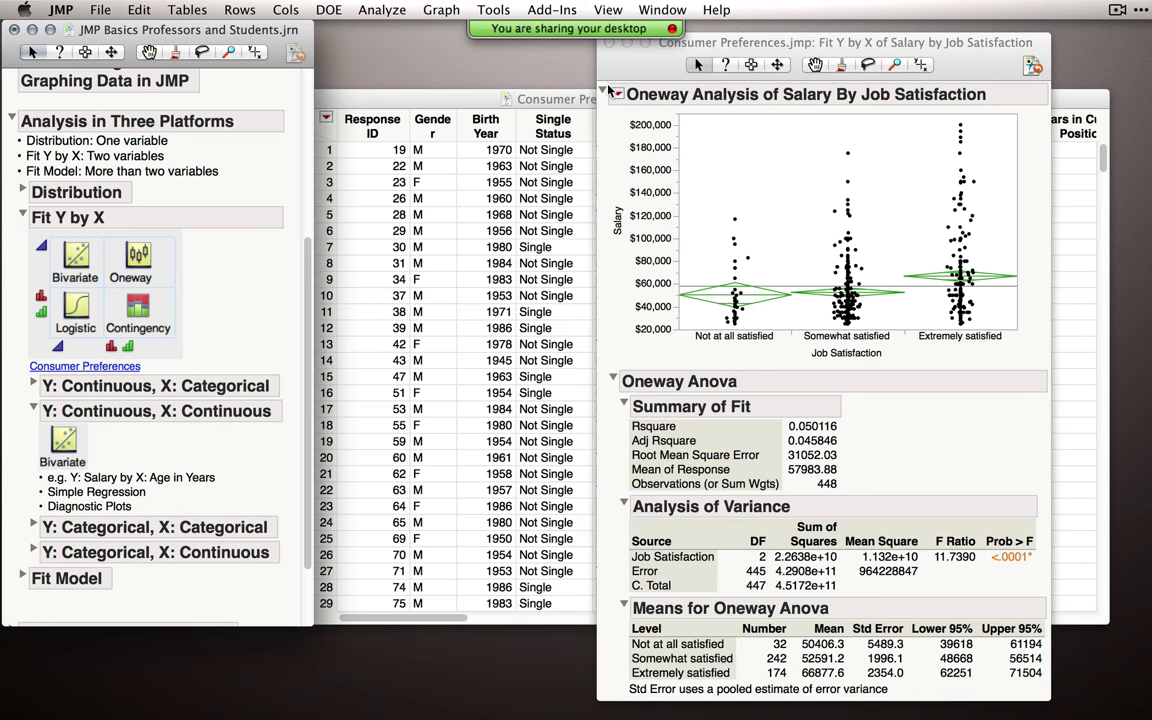
left_click(614, 44)
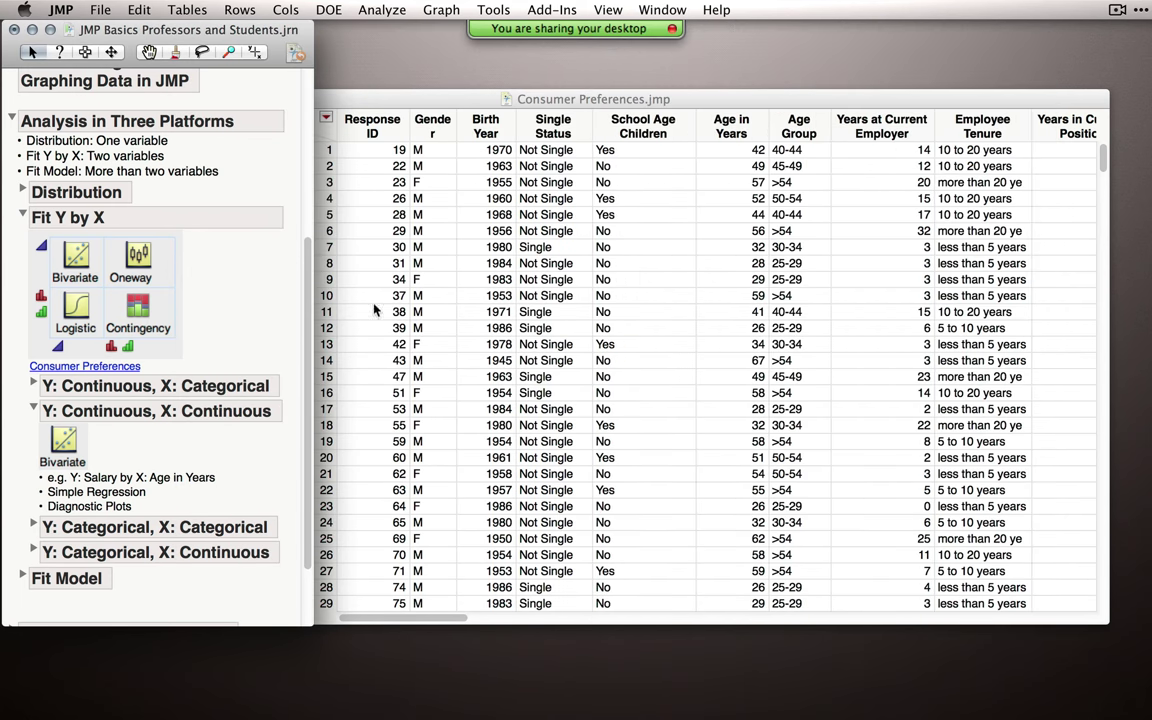
left_click(33, 410)
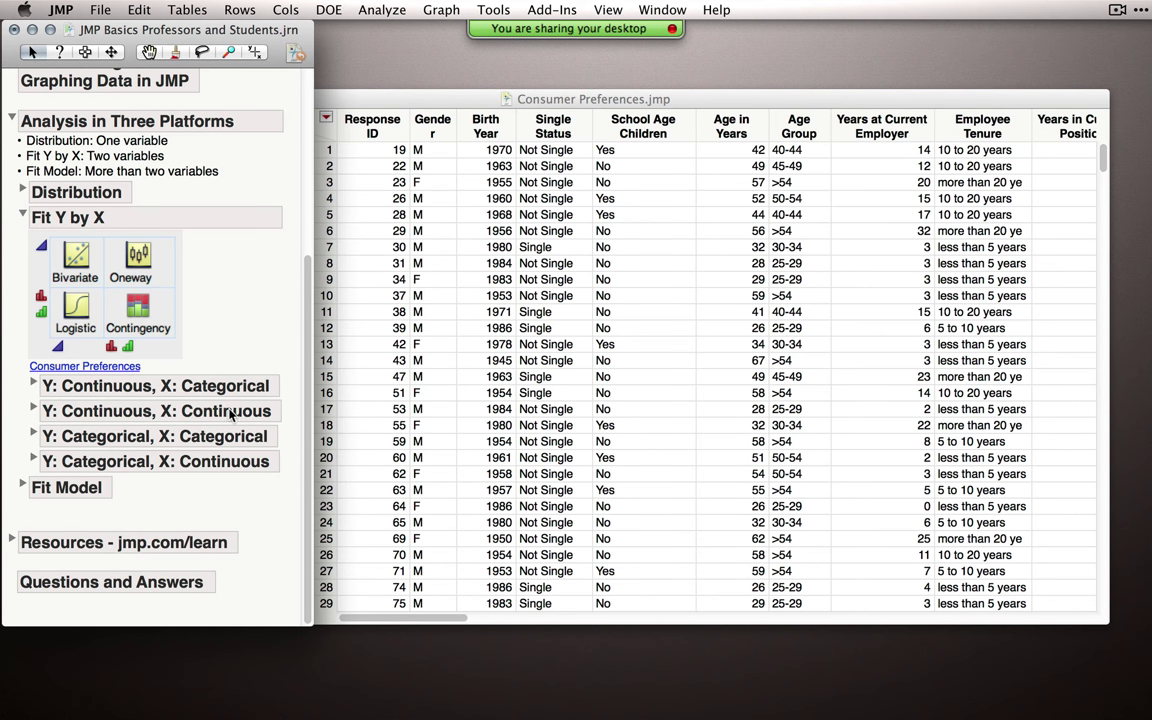
left_click(35, 436)
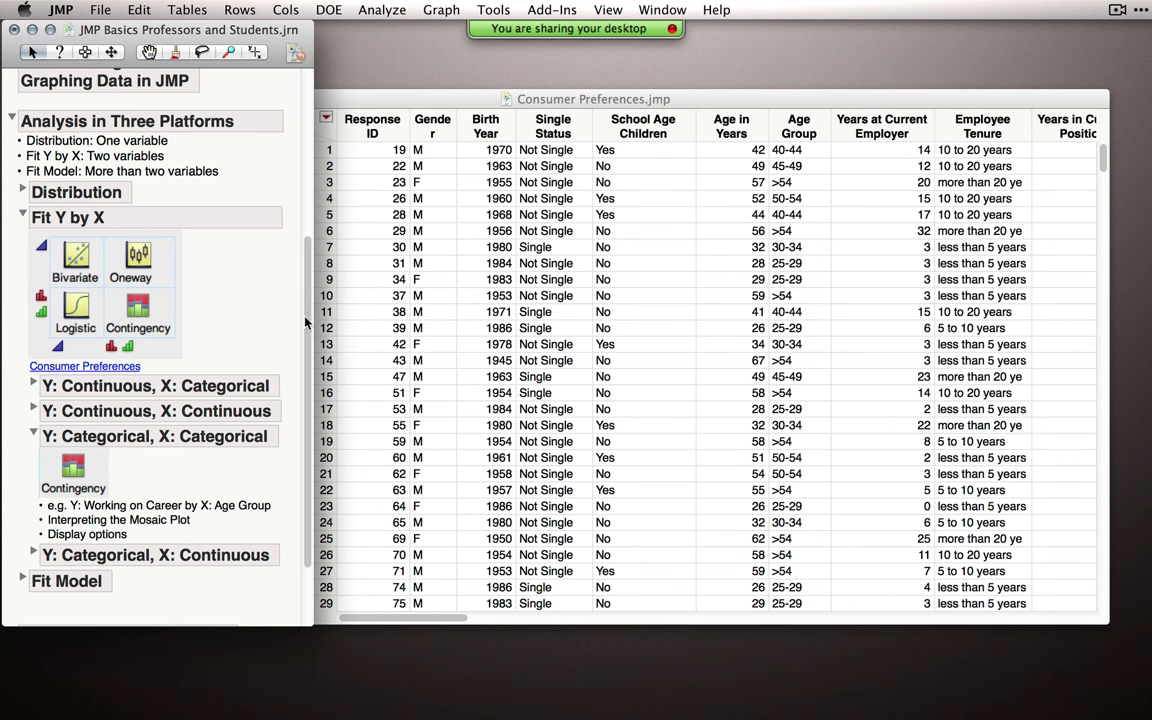
Step: Run Fit Y by X with "I am working on my career" as Y, Response and Age Group as X, Factor
left_click(382, 10)
left_click(397, 48)
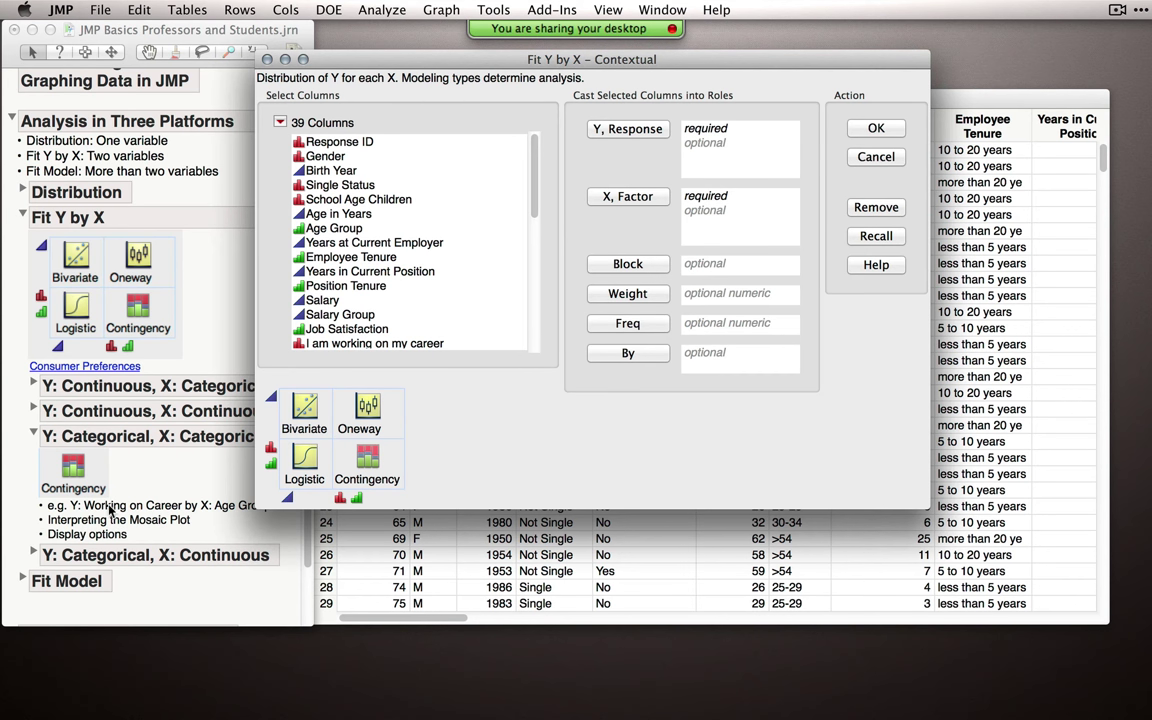
scroll(330, 258, "down", 2)
scroll(347, 274, "down", 1)
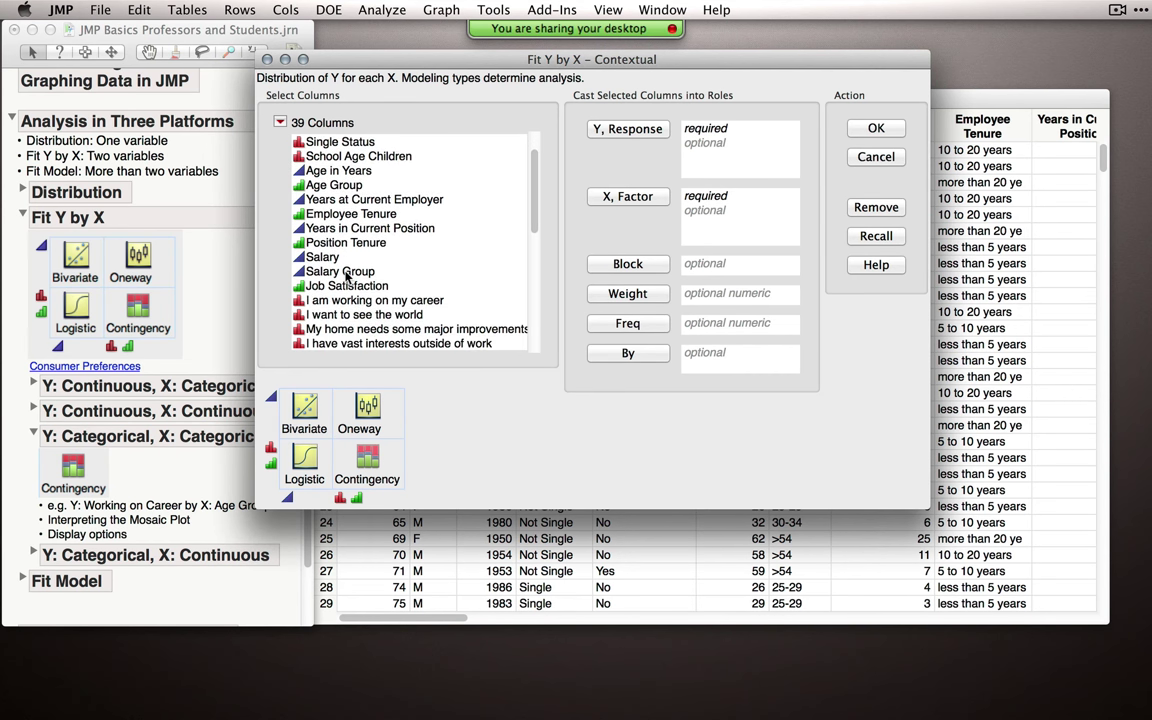
left_click(373, 300)
left_click(627, 128)
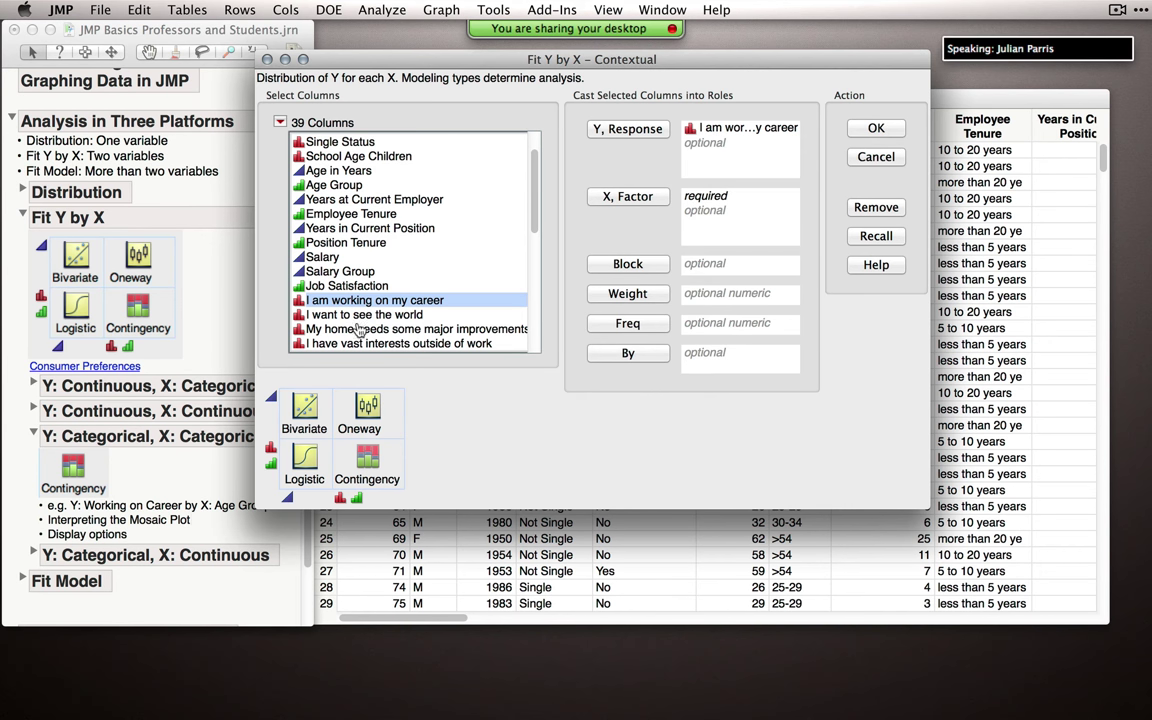
left_click(312, 186)
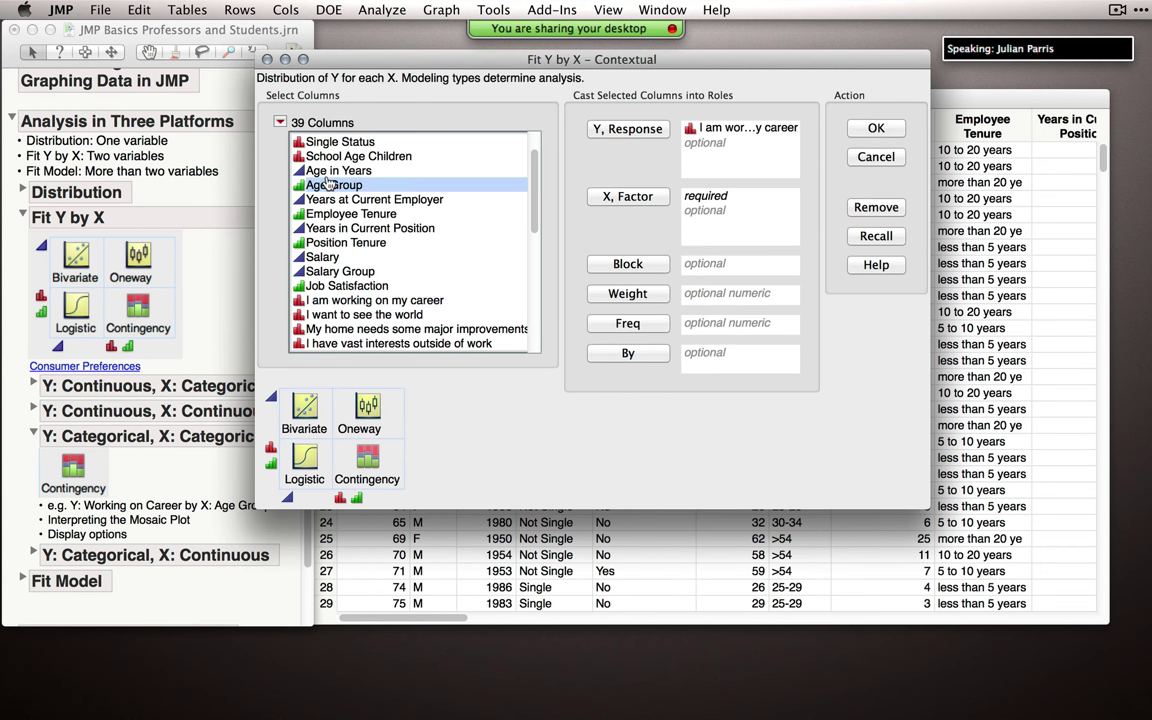
left_click(592, 194)
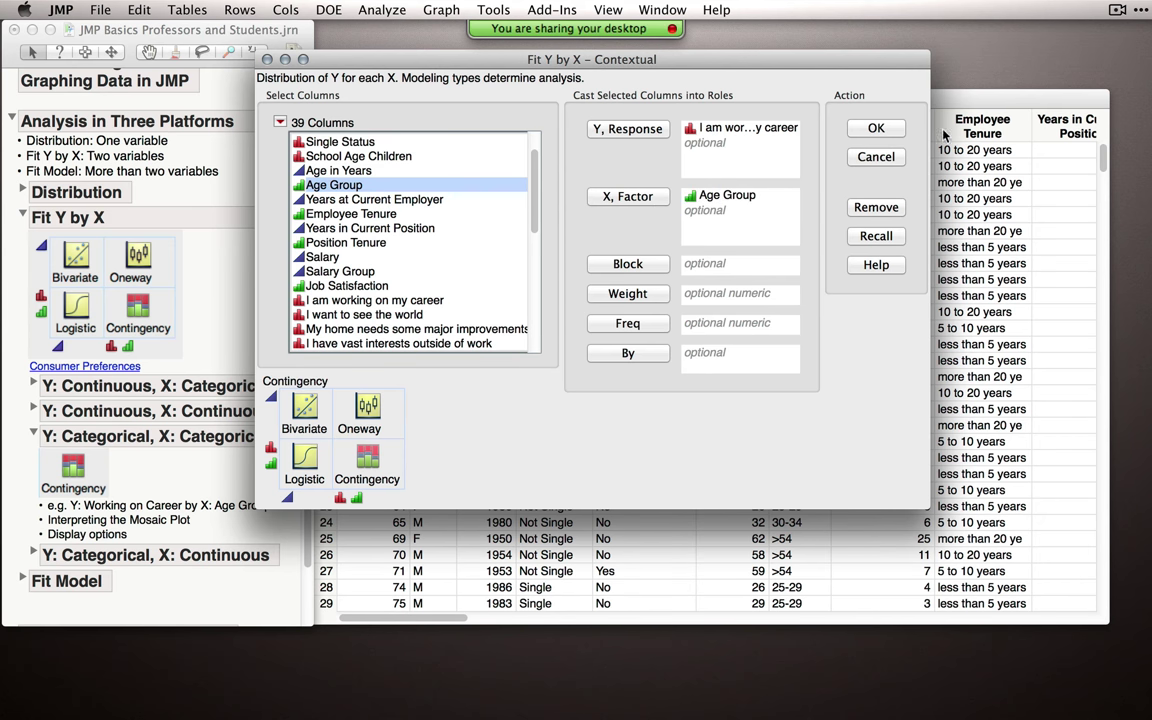
left_click(876, 128)
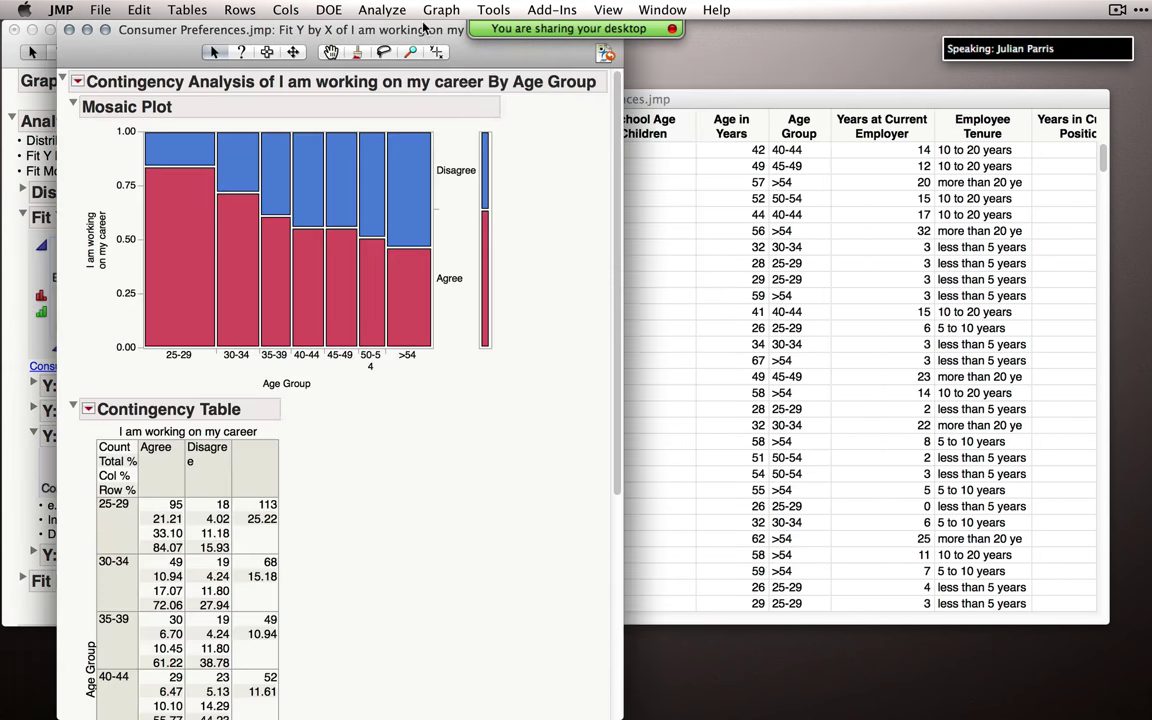
Step: Uncover the journal beside the contingency report and widen the overall response bar next to the mosaic plot
left_click_drag(370, 28, 538, 28)
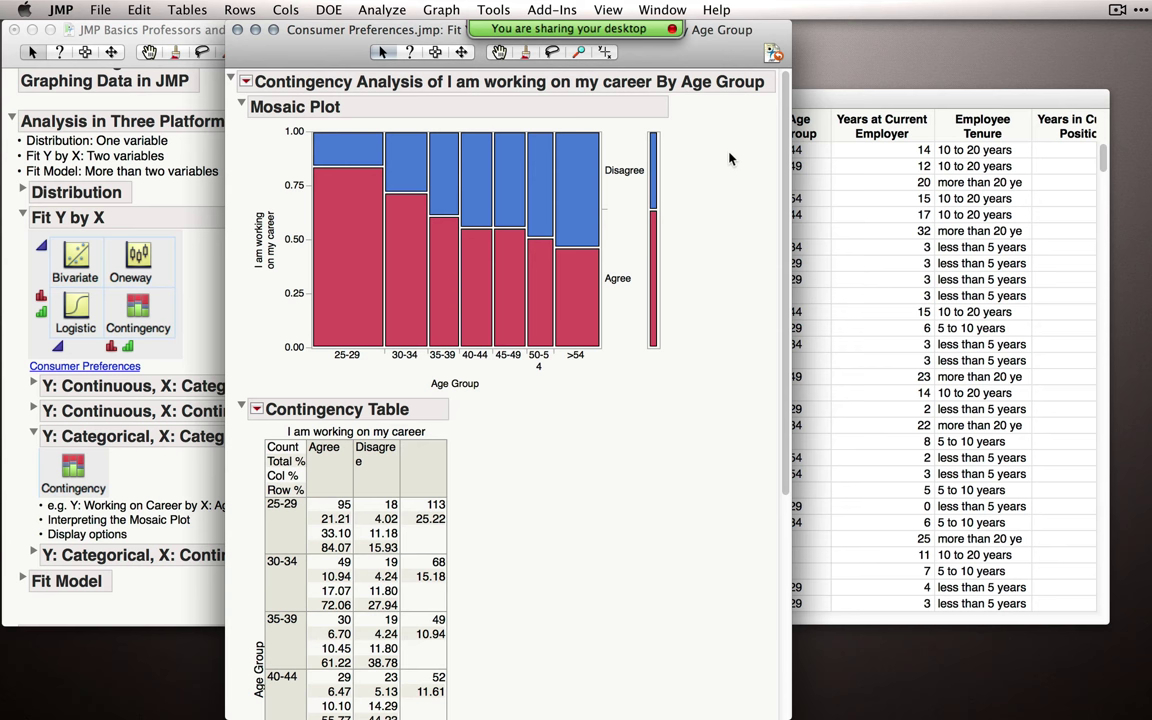
left_click_drag(659, 196, 682, 175)
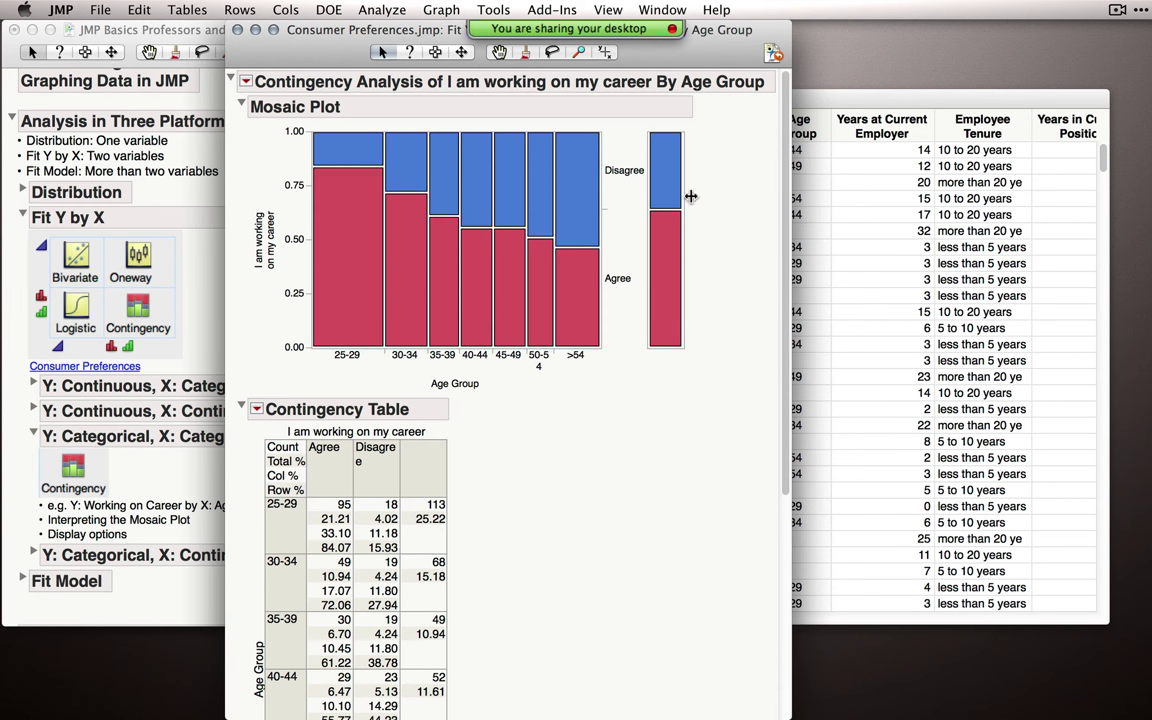
left_click_drag(688, 201, 693, 182)
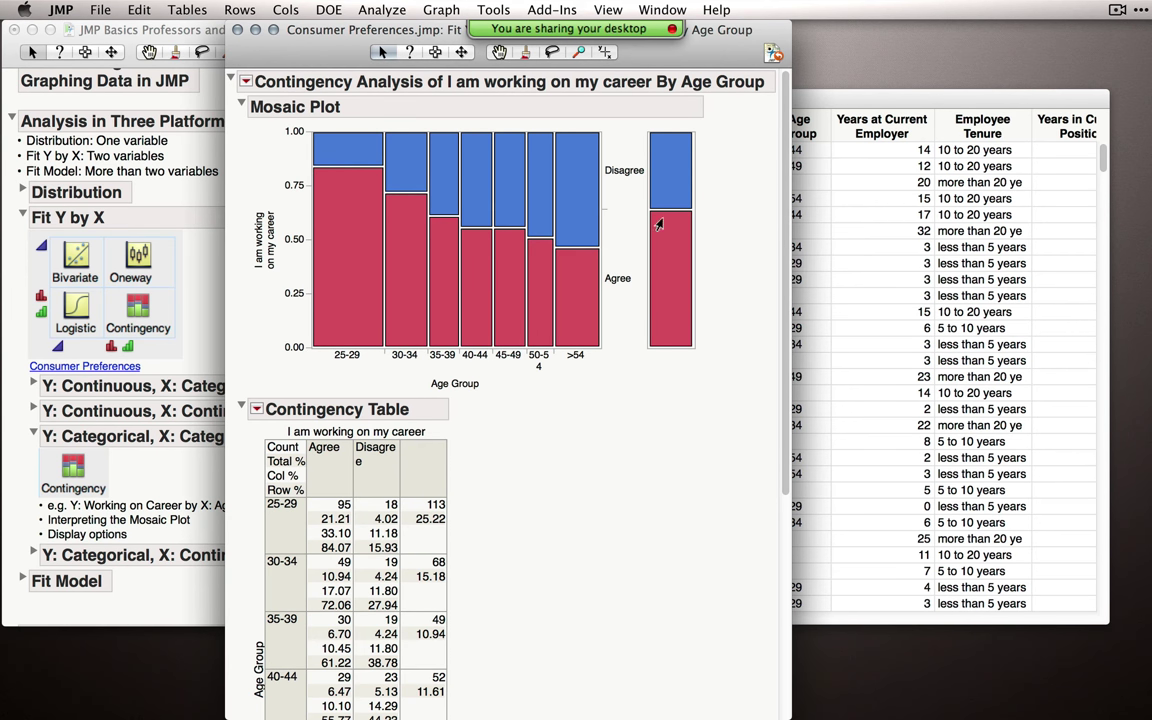
Step: Highlight the Disagree rows and the Agree rows from the mosaic plot's overall response bar, then clear the selection
left_click(665, 160)
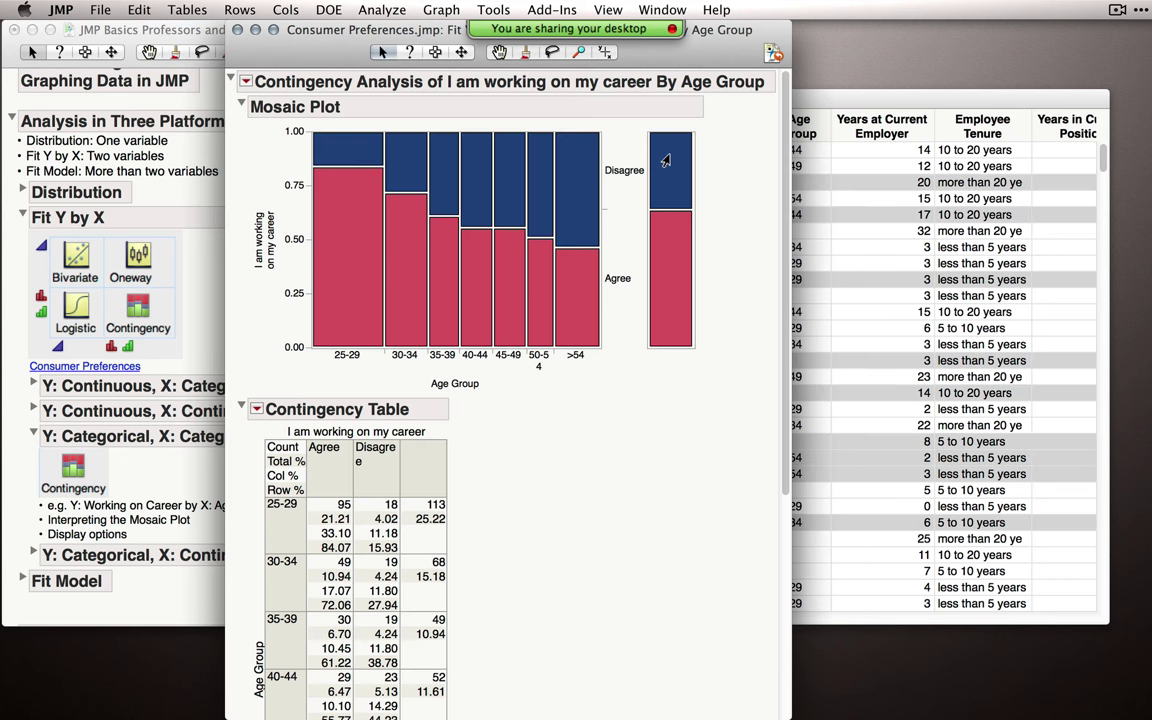
left_click(670, 261)
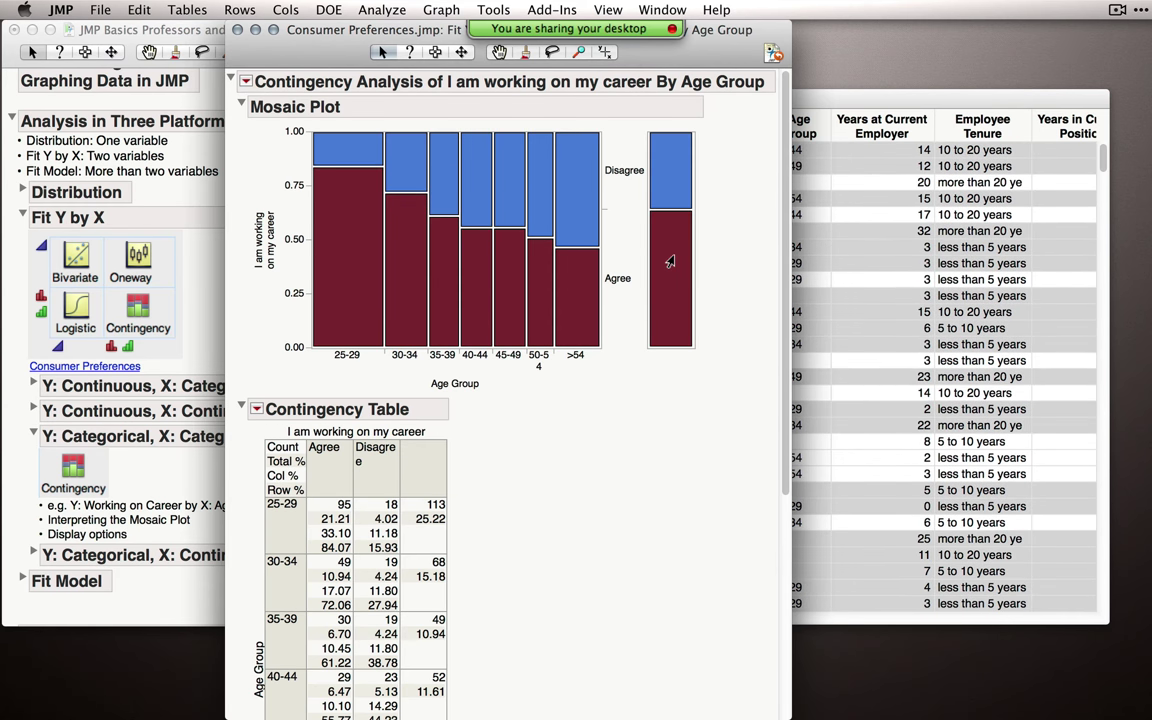
left_click(670, 261)
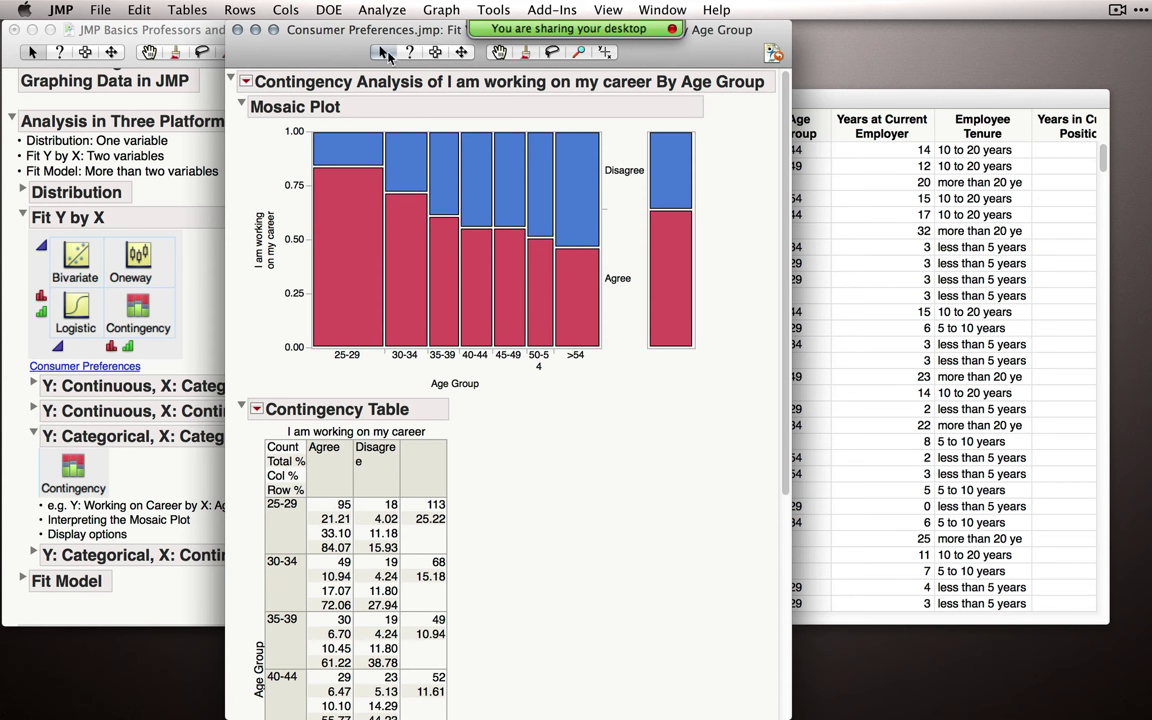
Step: Run a Distribution analysis with Age Group as the Y column
left_click(403, 12)
left_click(404, 31)
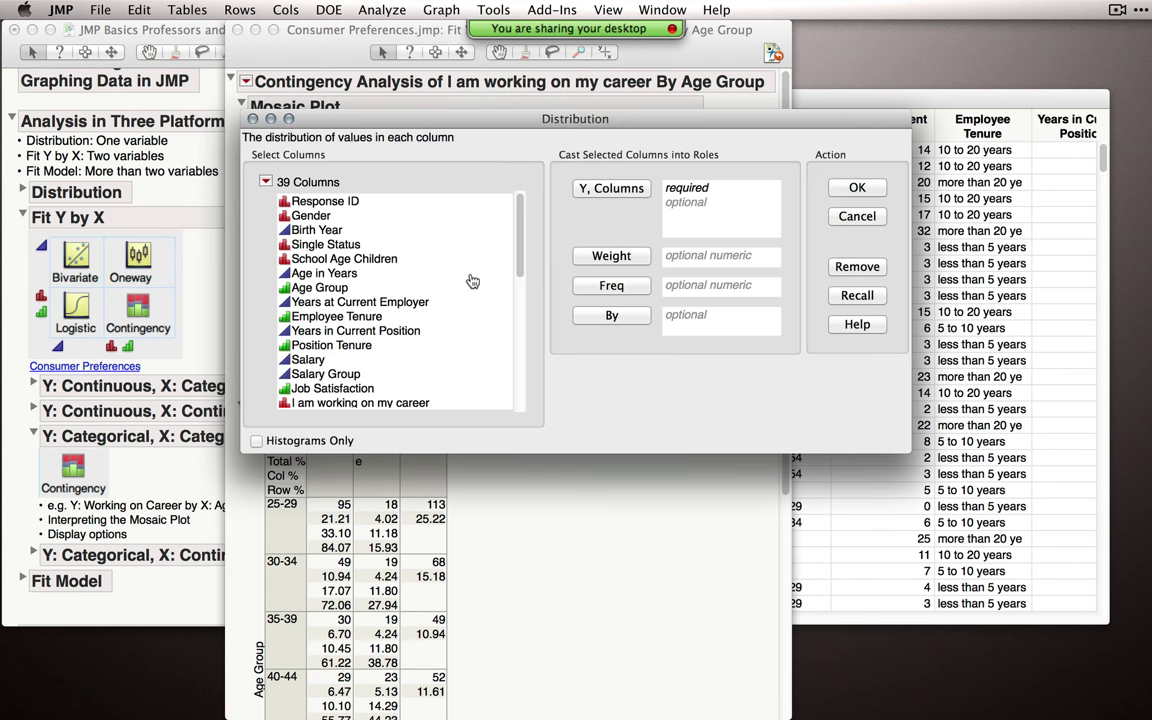
left_click(335, 287)
left_click(611, 188)
left_click(850, 188)
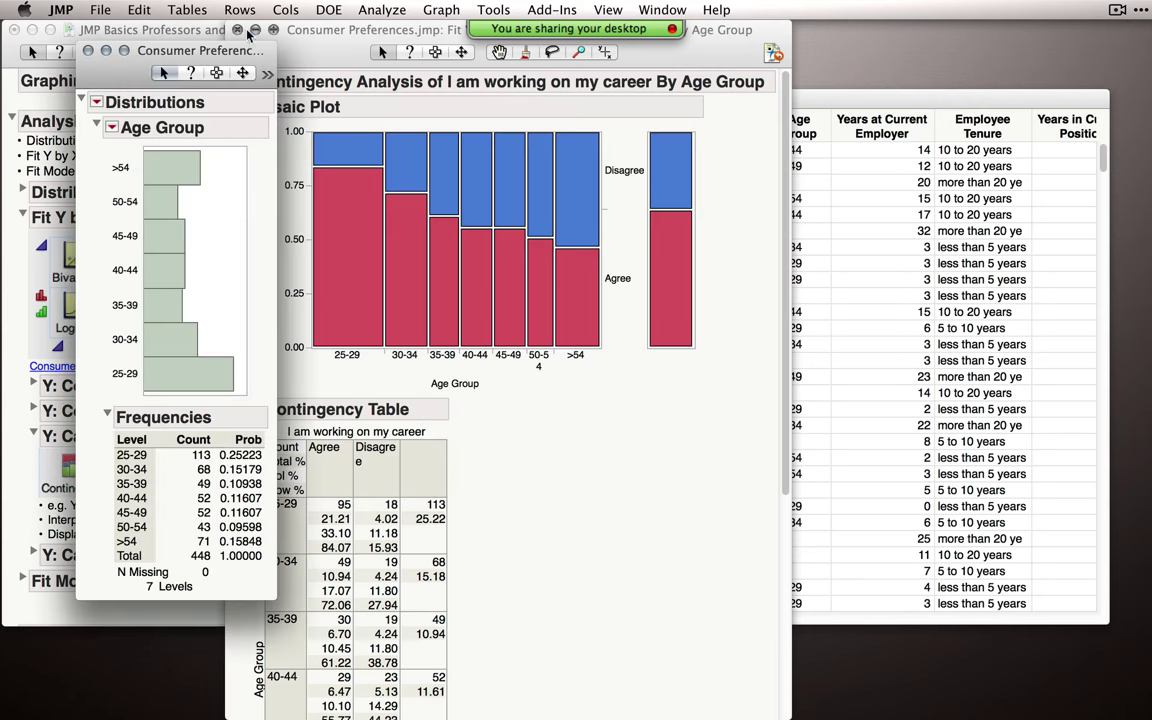
Step: Apply the Stack layout to the Age Group distribution report and place its window below the mosaic plot
left_click_drag(192, 20, 810, 71)
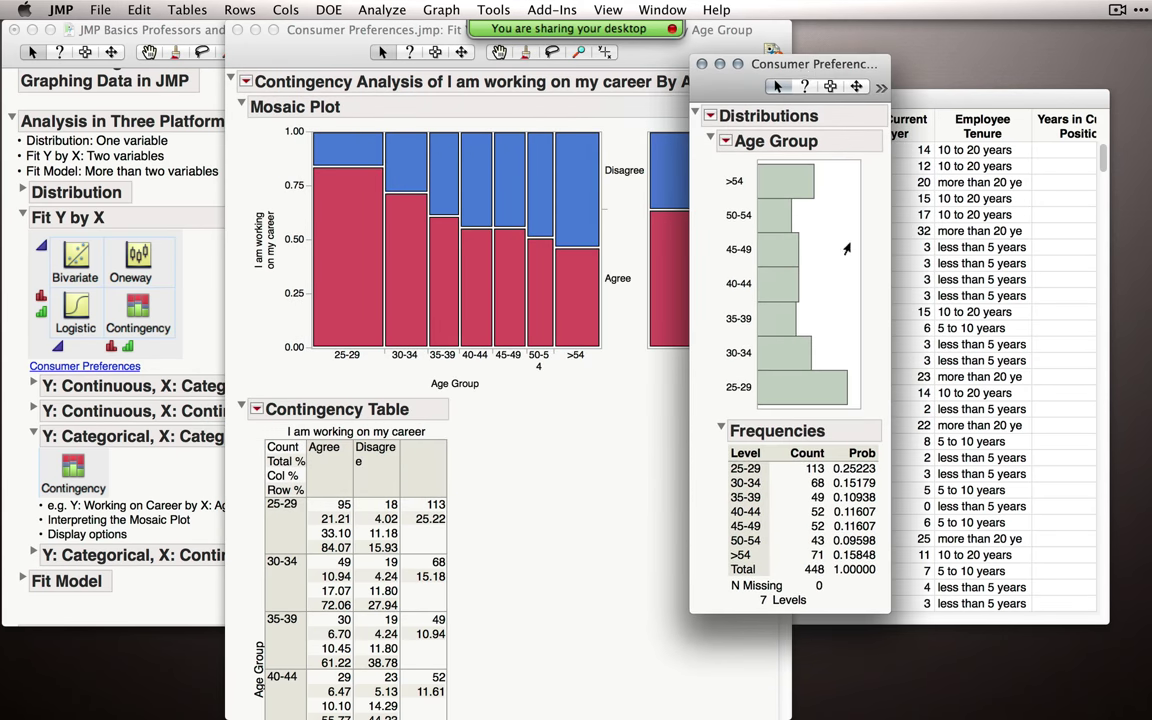
left_click(711, 117)
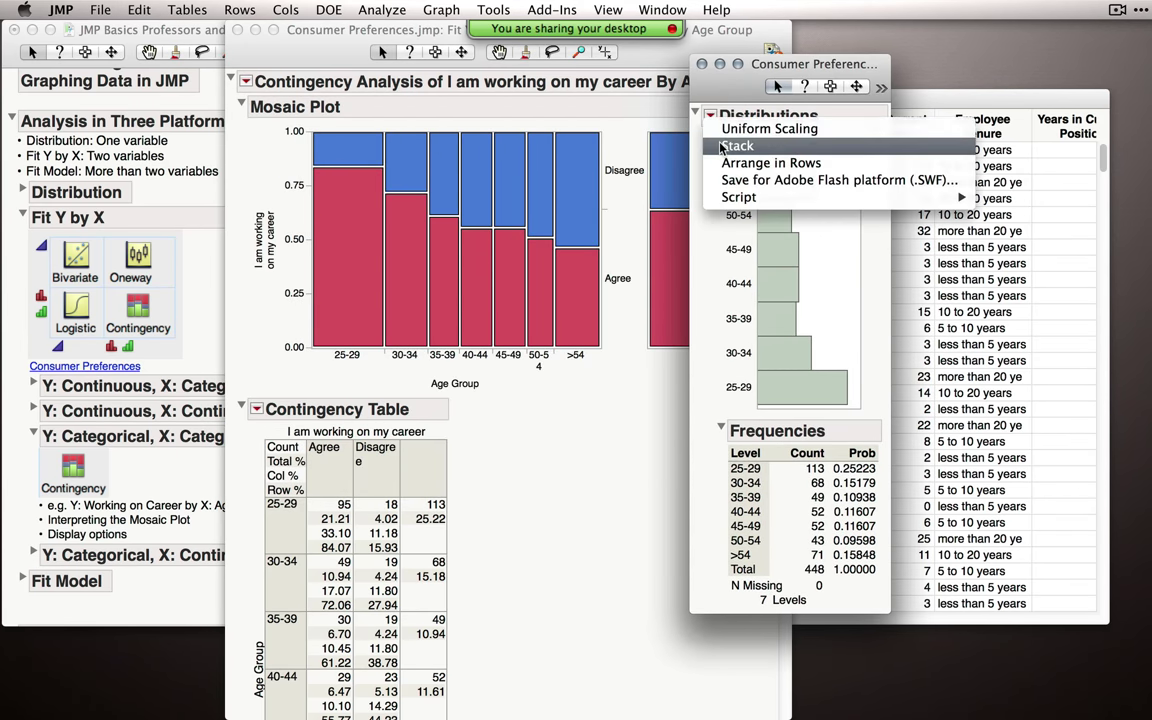
left_click(737, 146)
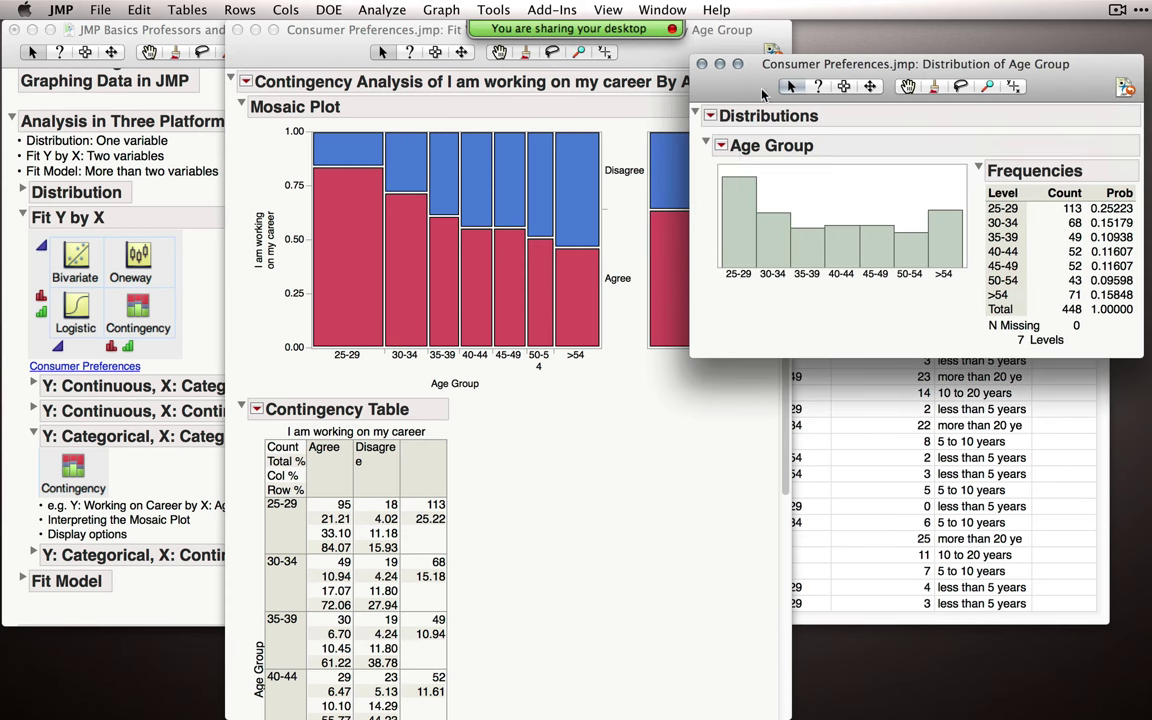
left_click_drag(777, 63, 383, 369)
Step: Highlight the 25-29 and then the 50-54 bar to compare them with the mosaic plot, and close the distribution report
left_click(339, 516)
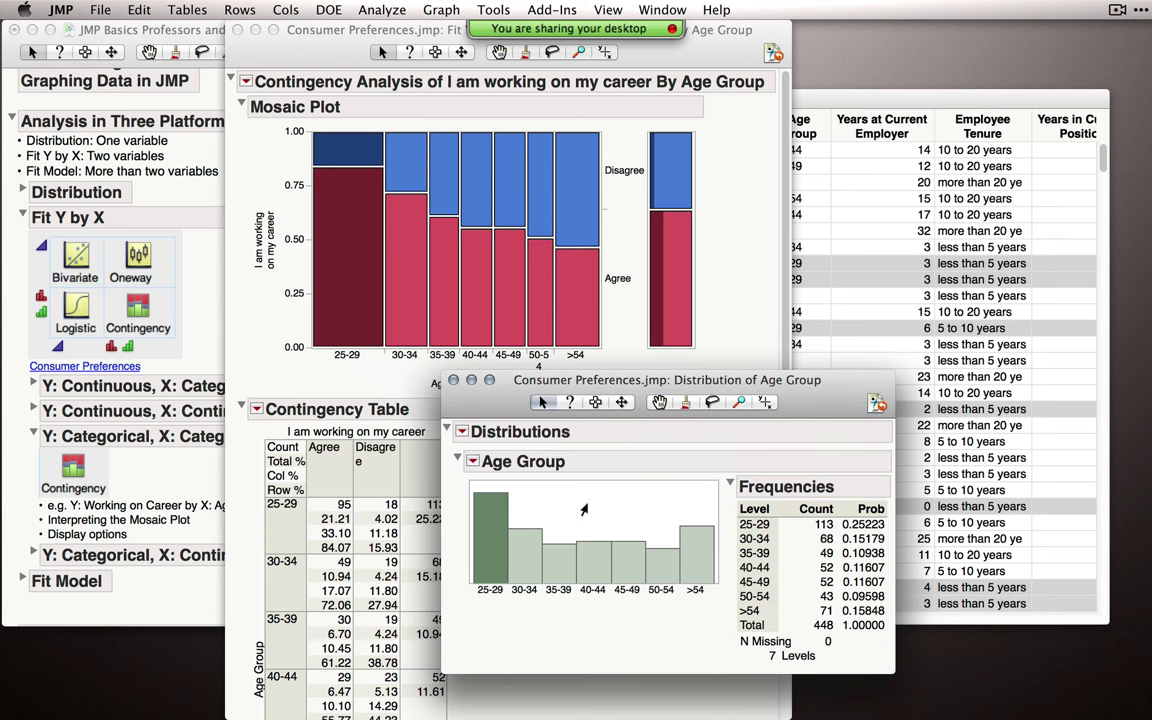
left_click(660, 565)
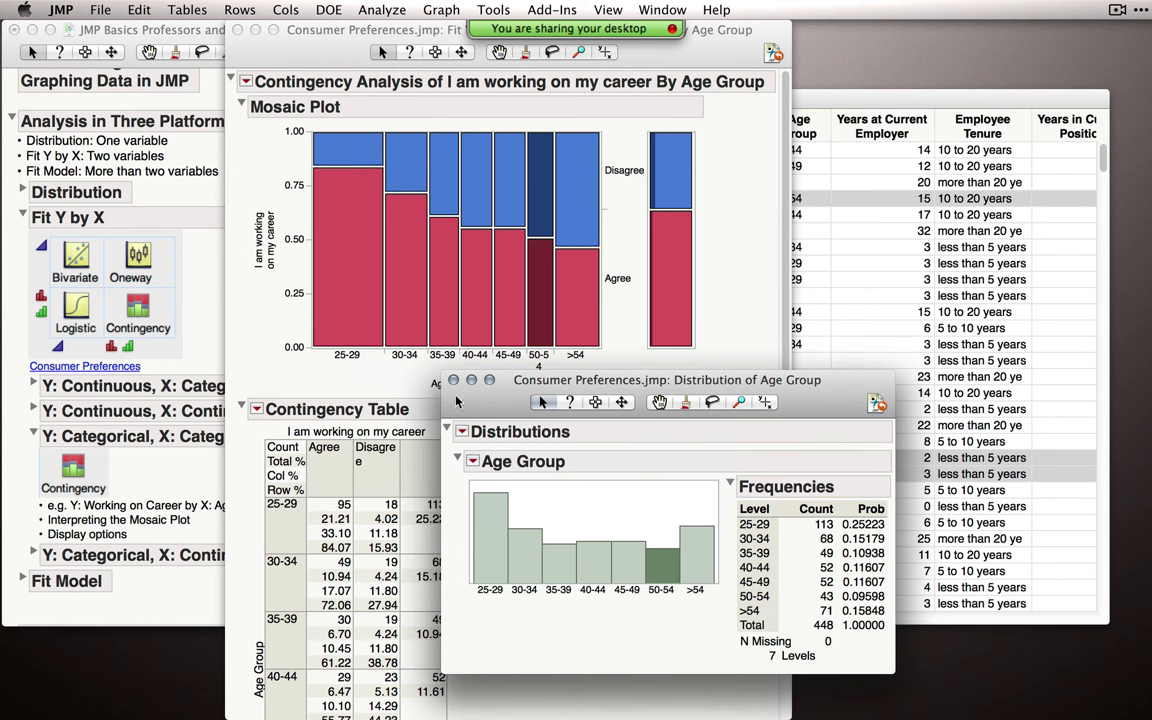
left_click(453, 381)
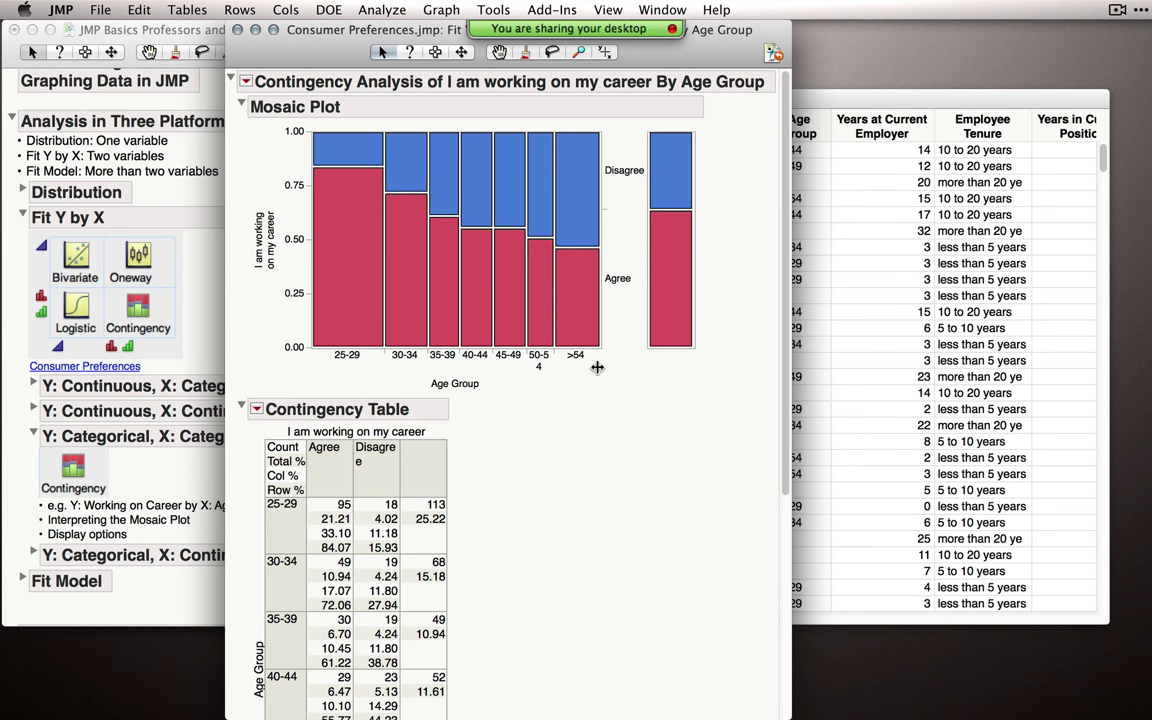
Step: Examine the mosaic plot's cell frequencies, the contingency table, the chi-square tests and the analysis options available for the report
mouse_move(590, 298)
mouse_move(343, 287)
mouse_move(349, 147)
mouse_move(588, 256)
mouse_move(689, 159)
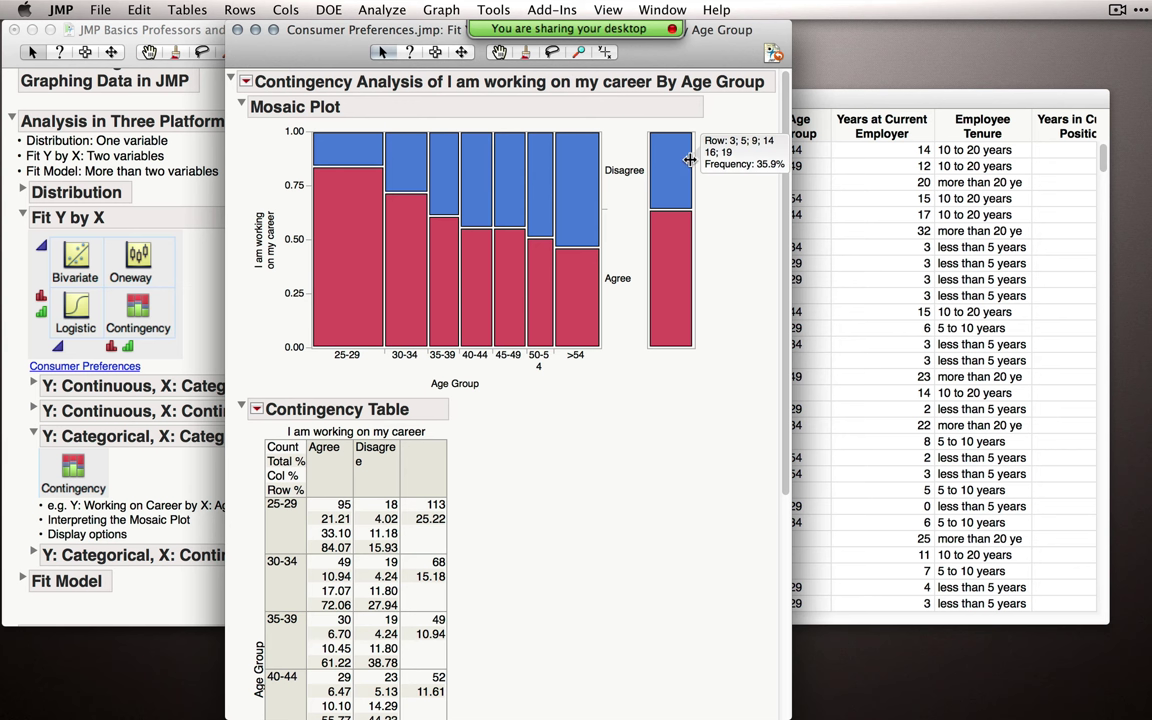
mouse_move(691, 329)
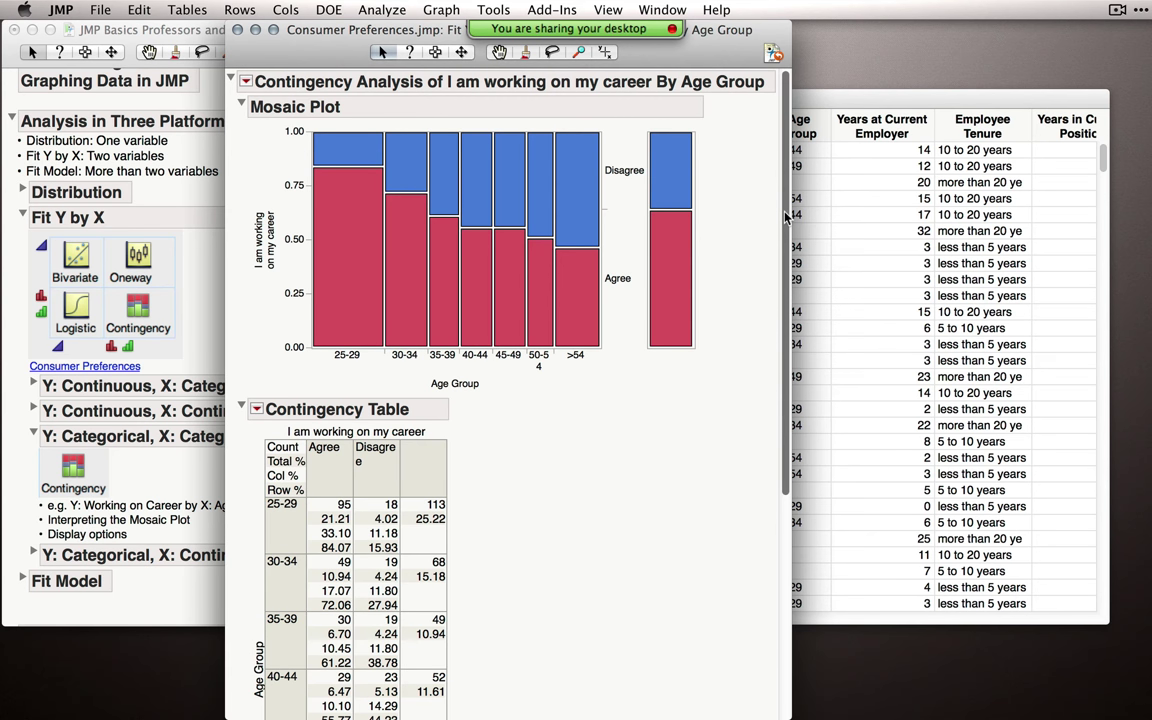
scroll(785, 252, "down", 2)
scroll(785, 252, "down", 10)
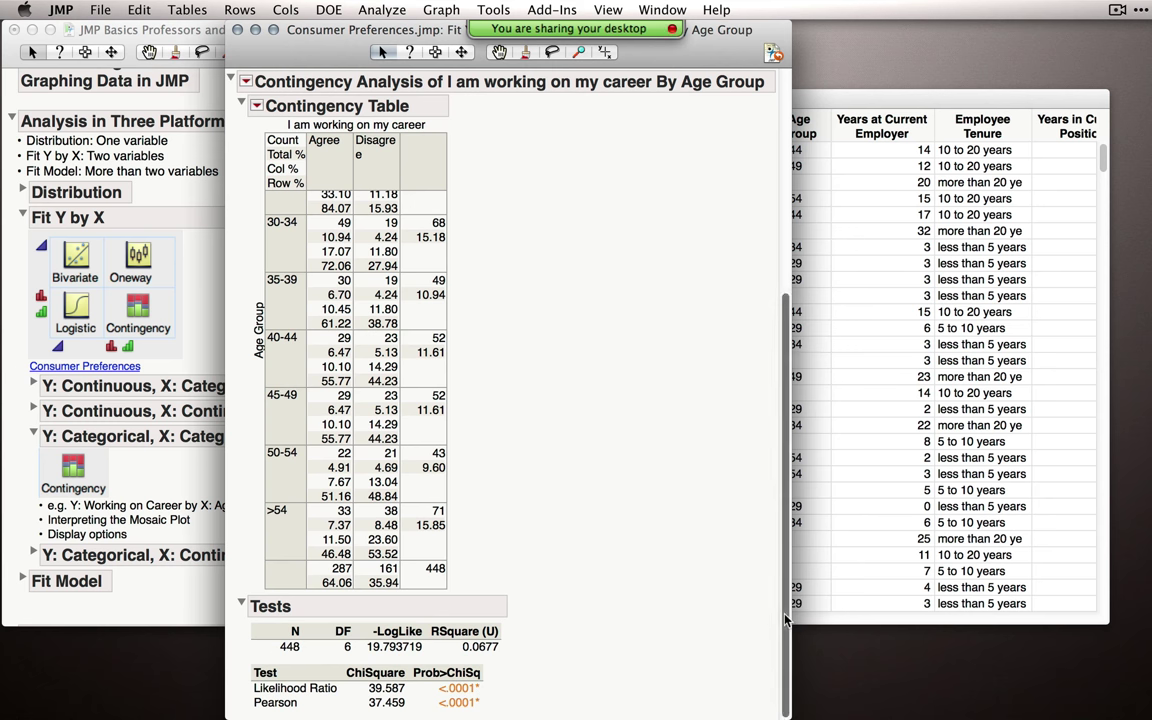
left_click_drag(785, 620, 815, 335)
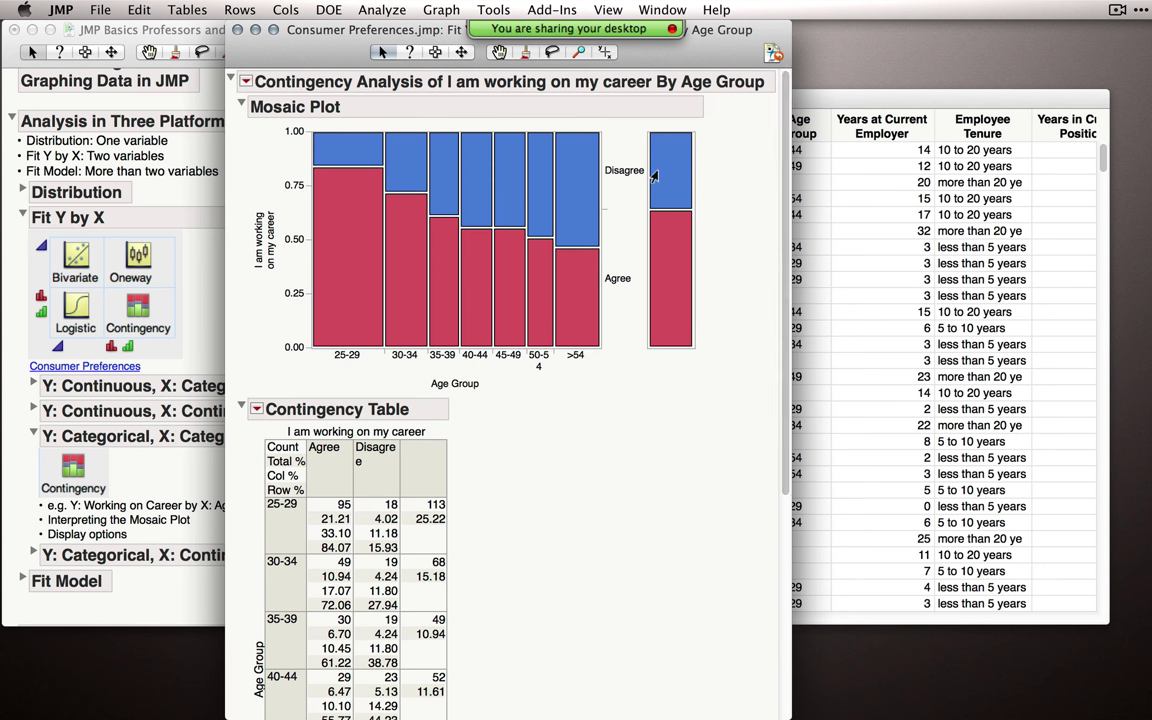
left_click(245, 81)
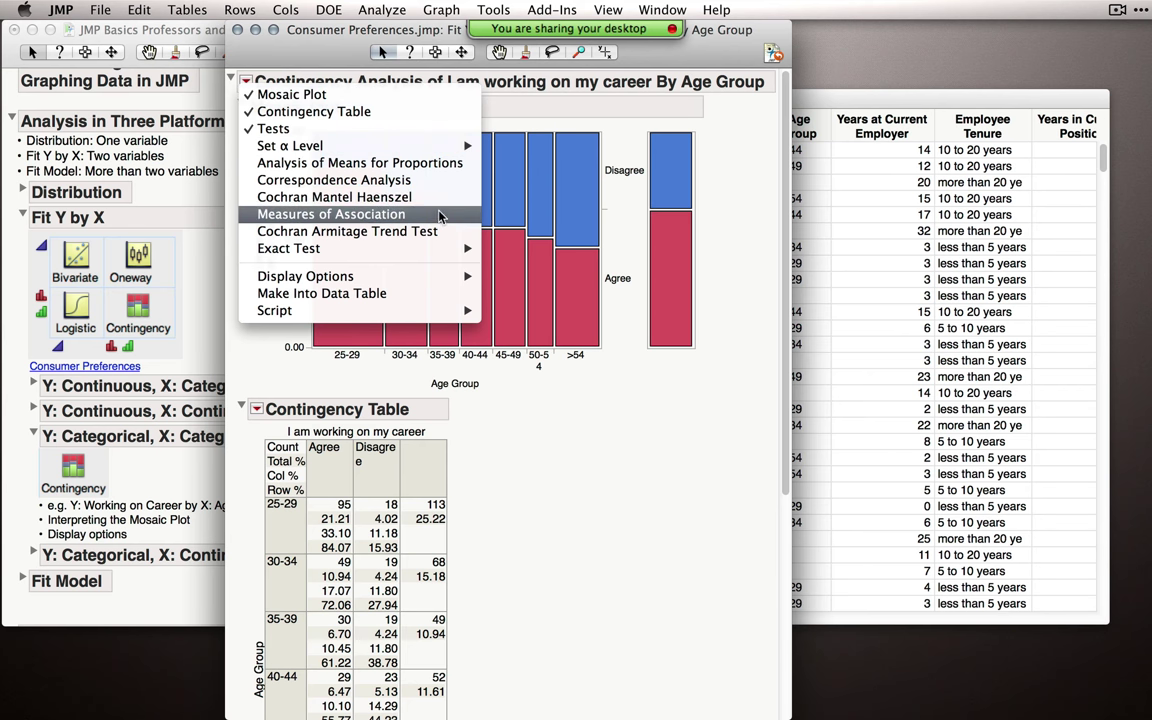
mouse_move(432, 252)
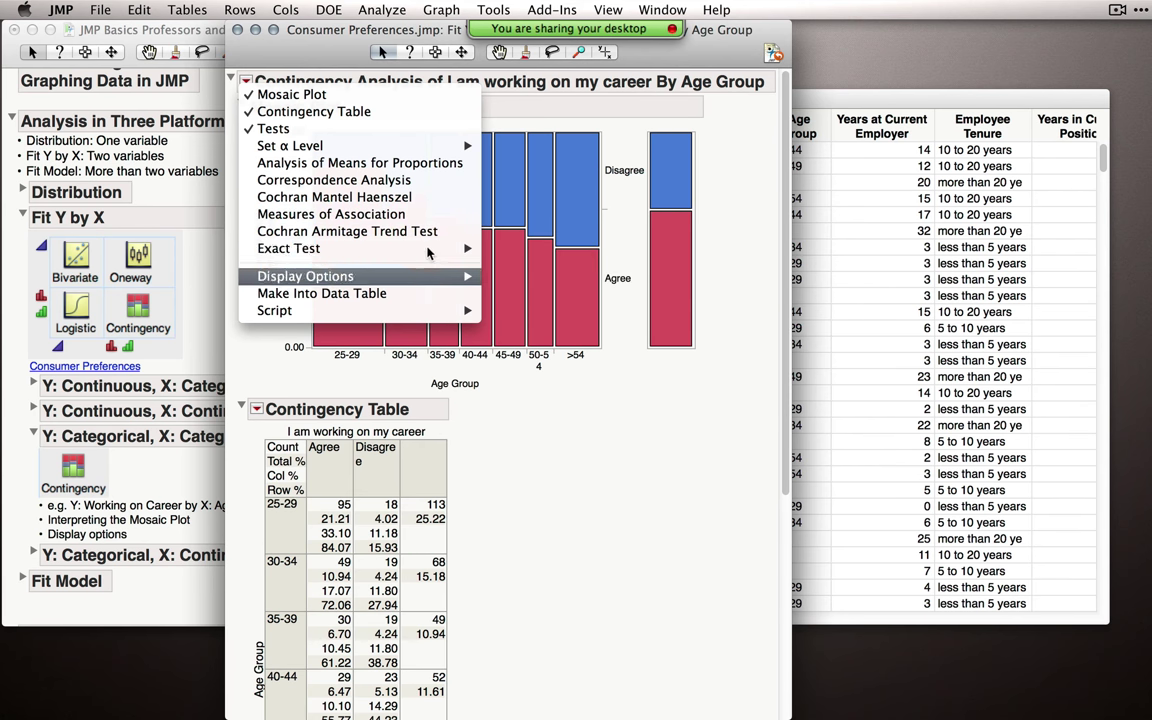
left_click(610, 438)
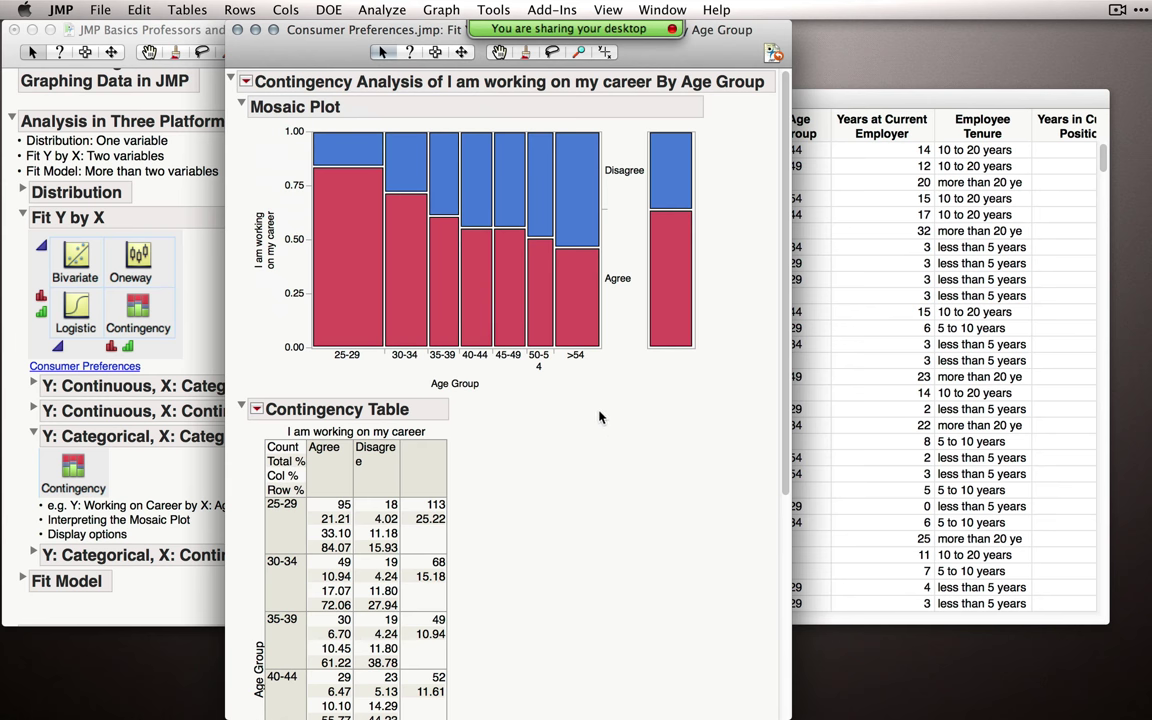
Step: Close the contingency report and collapse the journal's "Y: Categorical, X: Categorical" topic
left_click(237, 29)
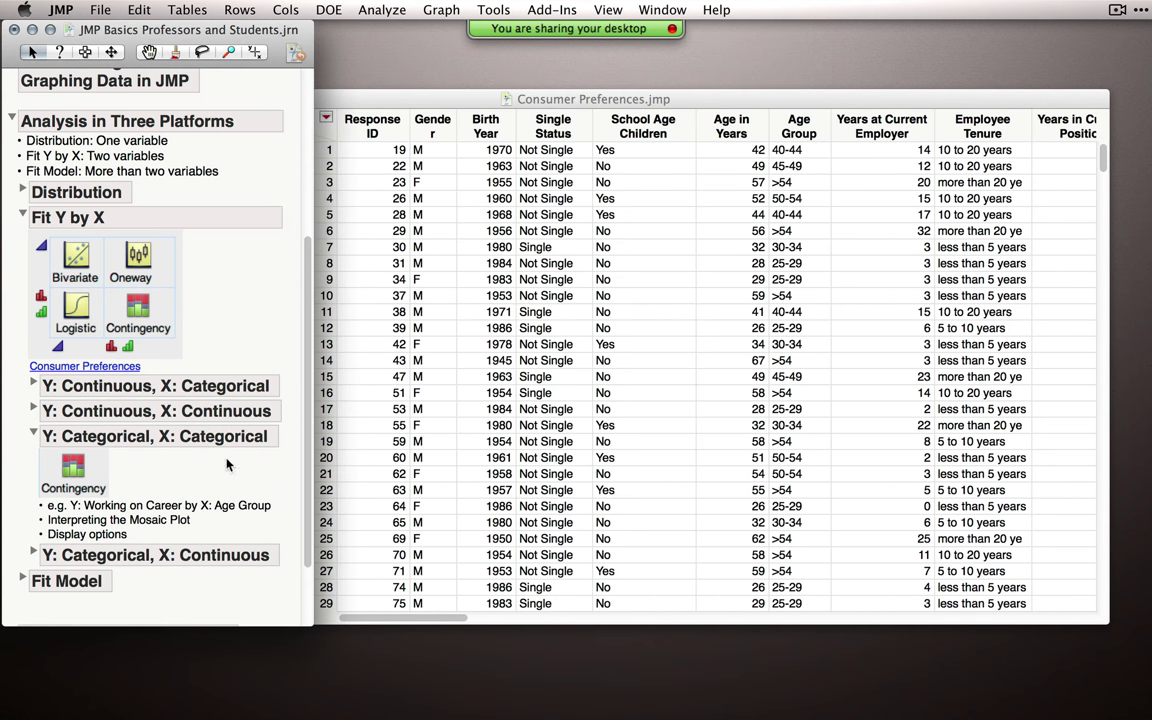
left_click(33, 434)
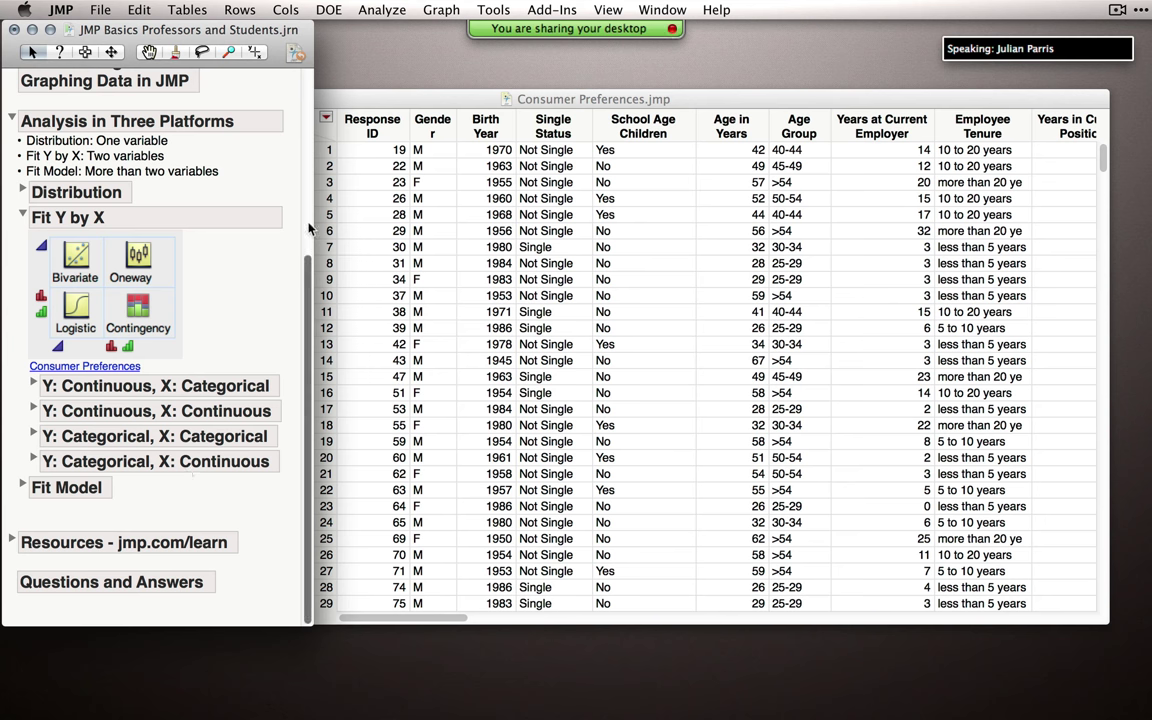
Step: Open the Fit Y by X launch dialog for the Consumer Preferences table
left_click(382, 9)
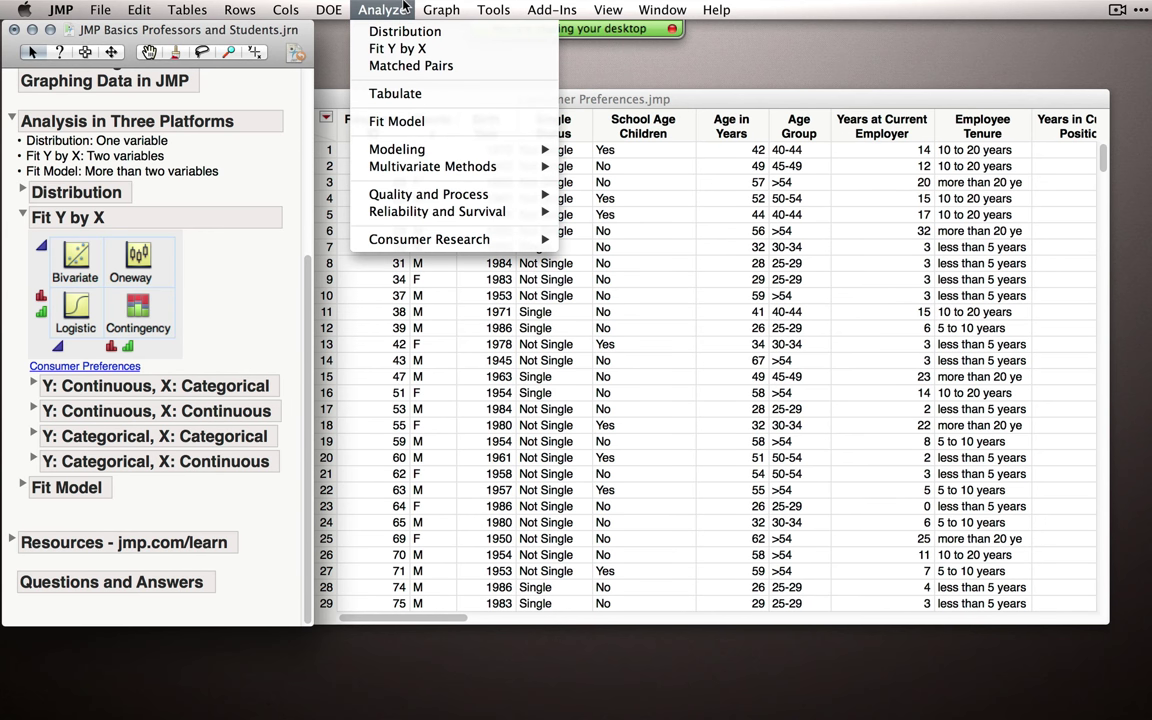
left_click(398, 57)
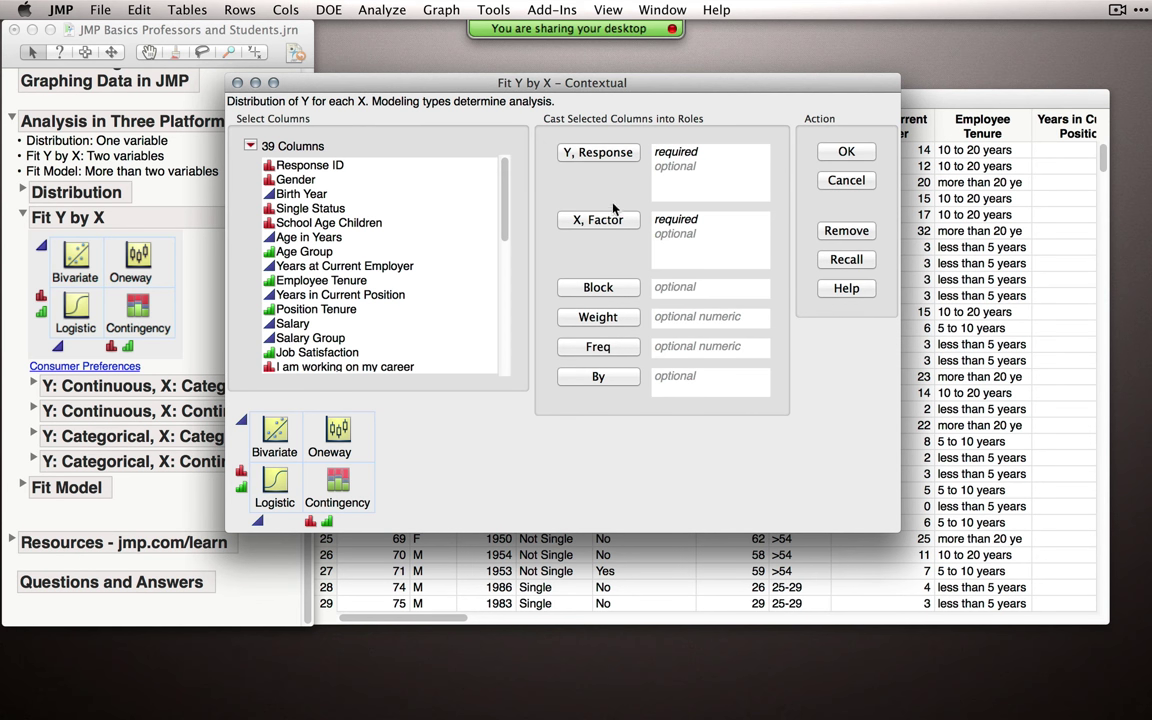
Step: Run Distribution on all columns from Birth Year through Salary Group at once, then close the report
left_click(380, 10)
left_click(420, 31)
left_click_drag(402, 230, 447, 374)
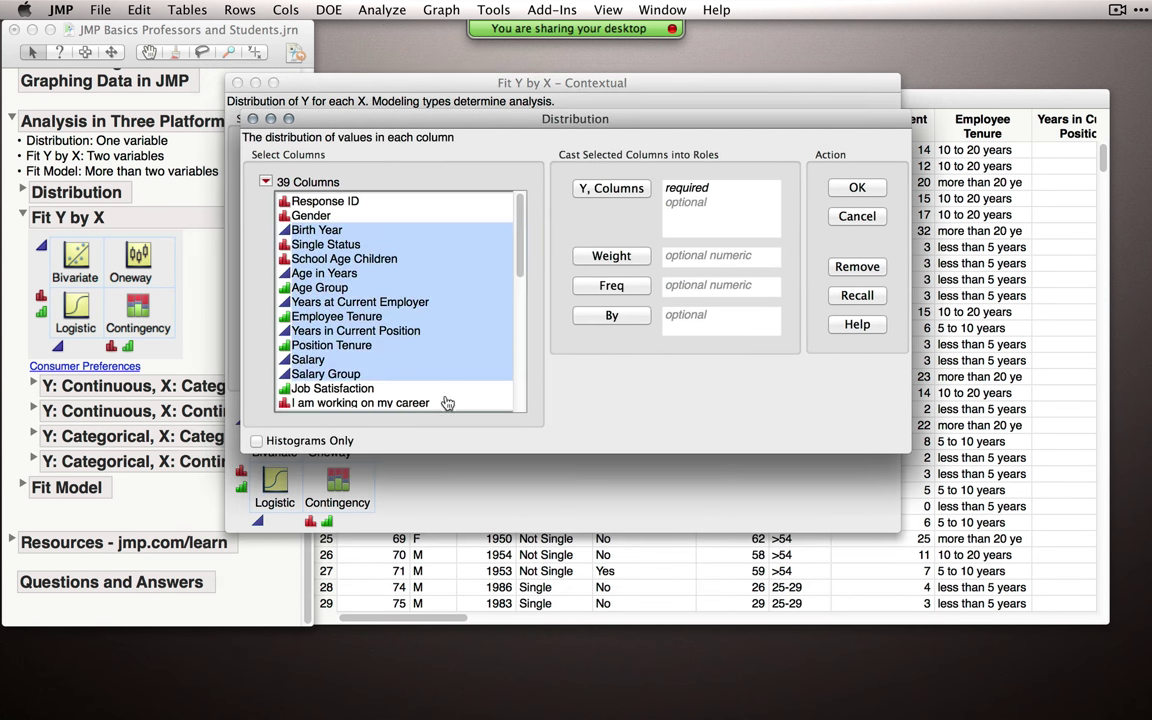
left_click(610, 188)
left_click(857, 187)
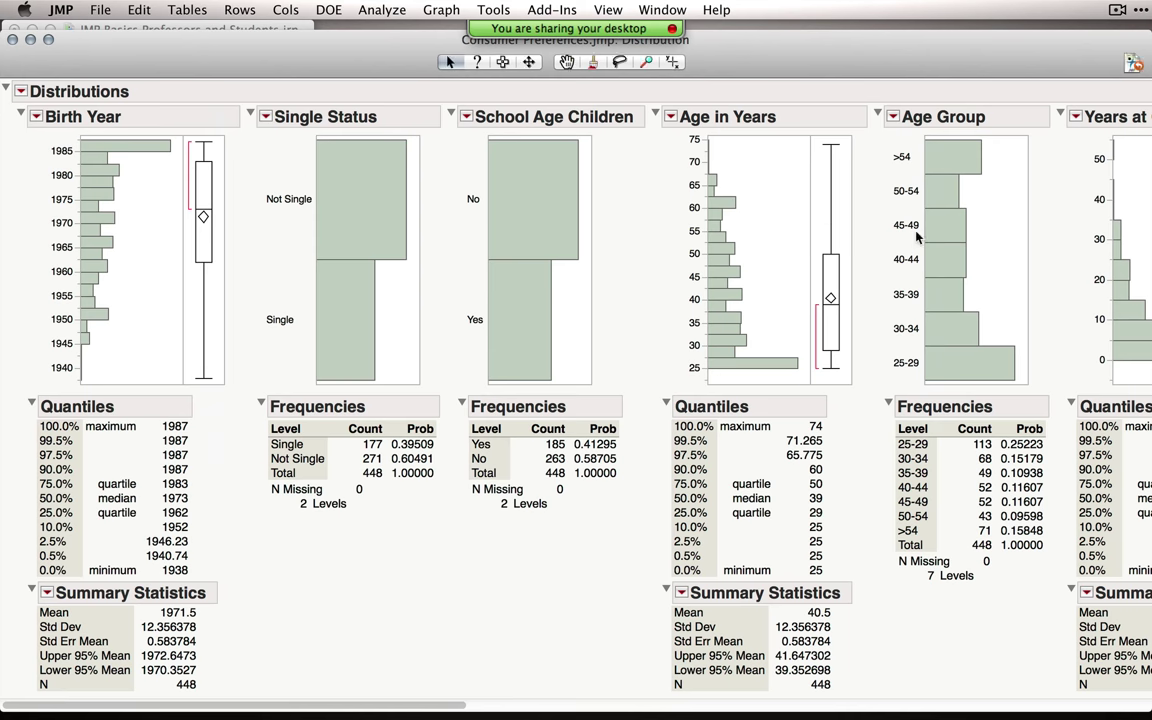
left_click(13, 39)
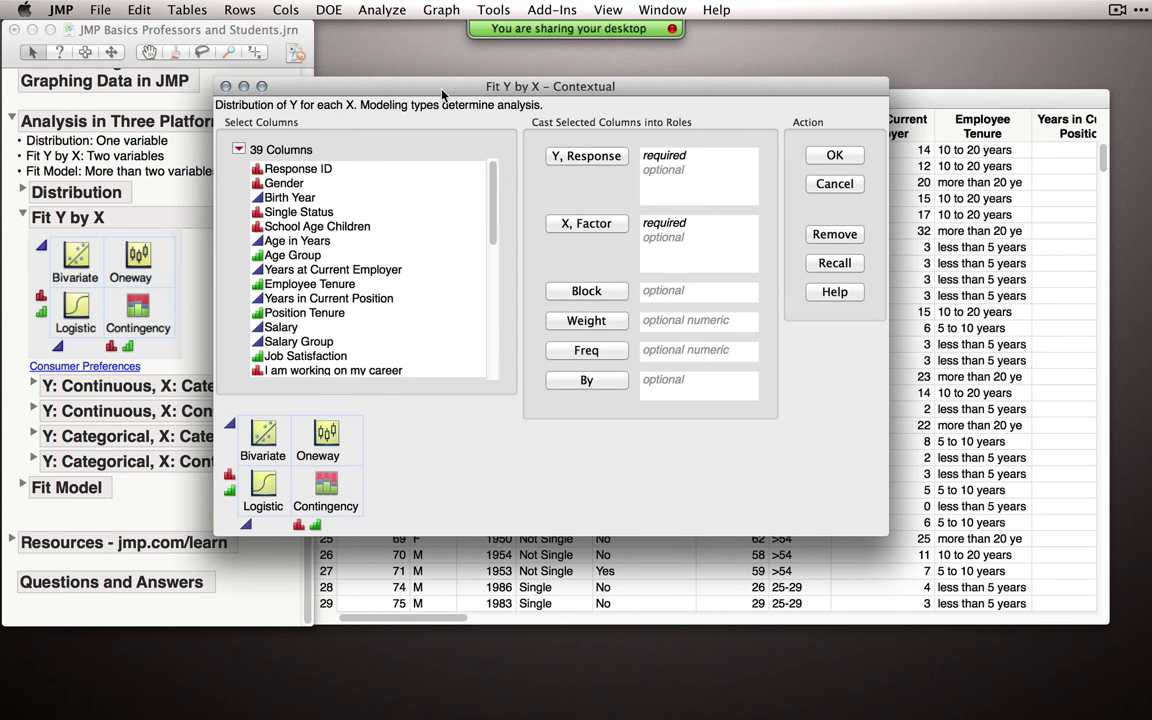
Step: In Fit Y by X, assign Salary and "I am working on my career" as Y, Response and Age Group and Job Satisfaction as X, Factor
left_click_drag(399, 82, 451, 73)
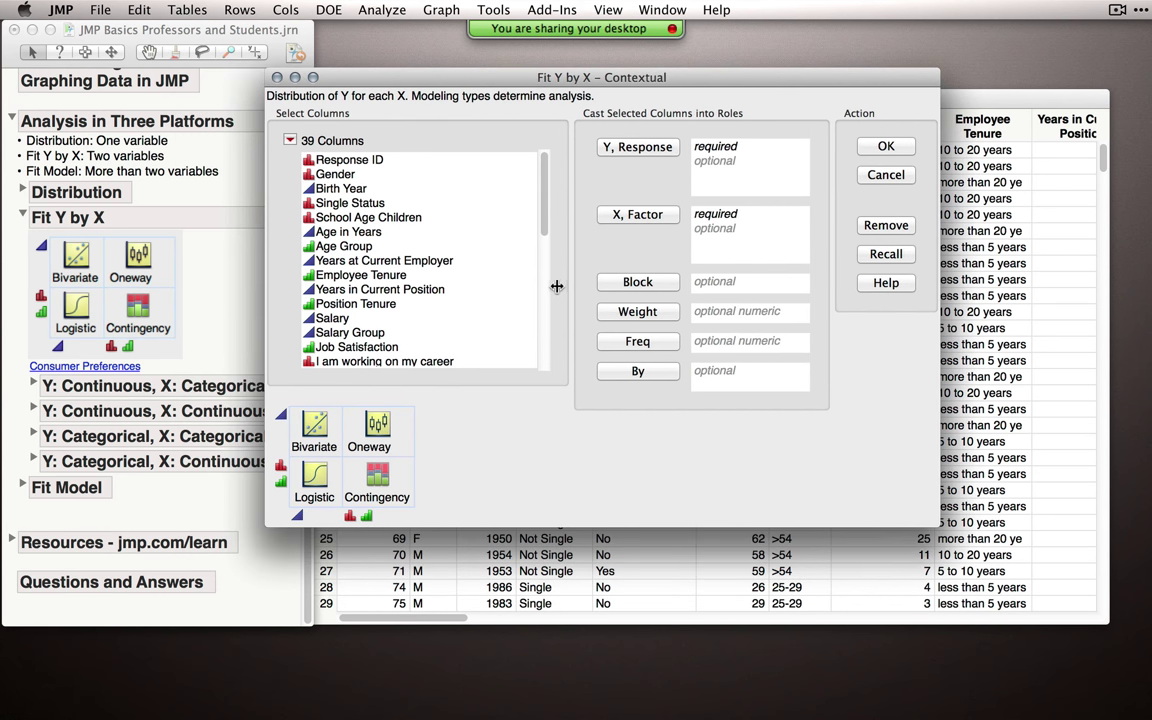
left_click(379, 320)
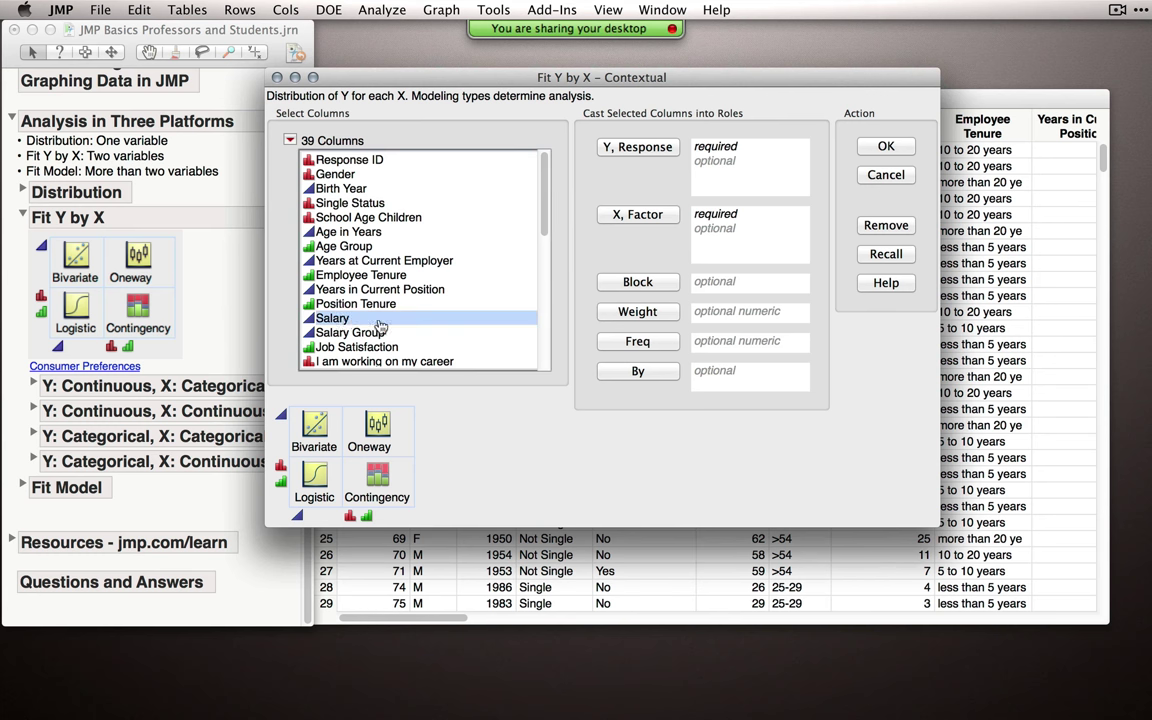
left_click(385, 361, "super")
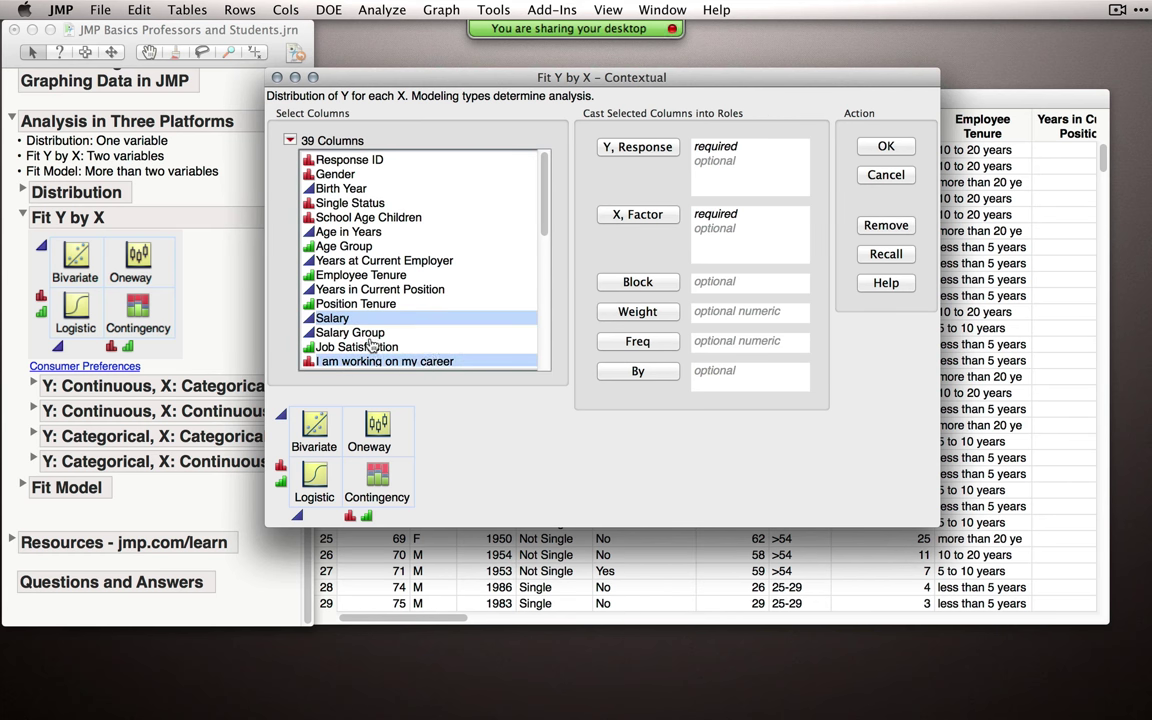
left_click(643, 151)
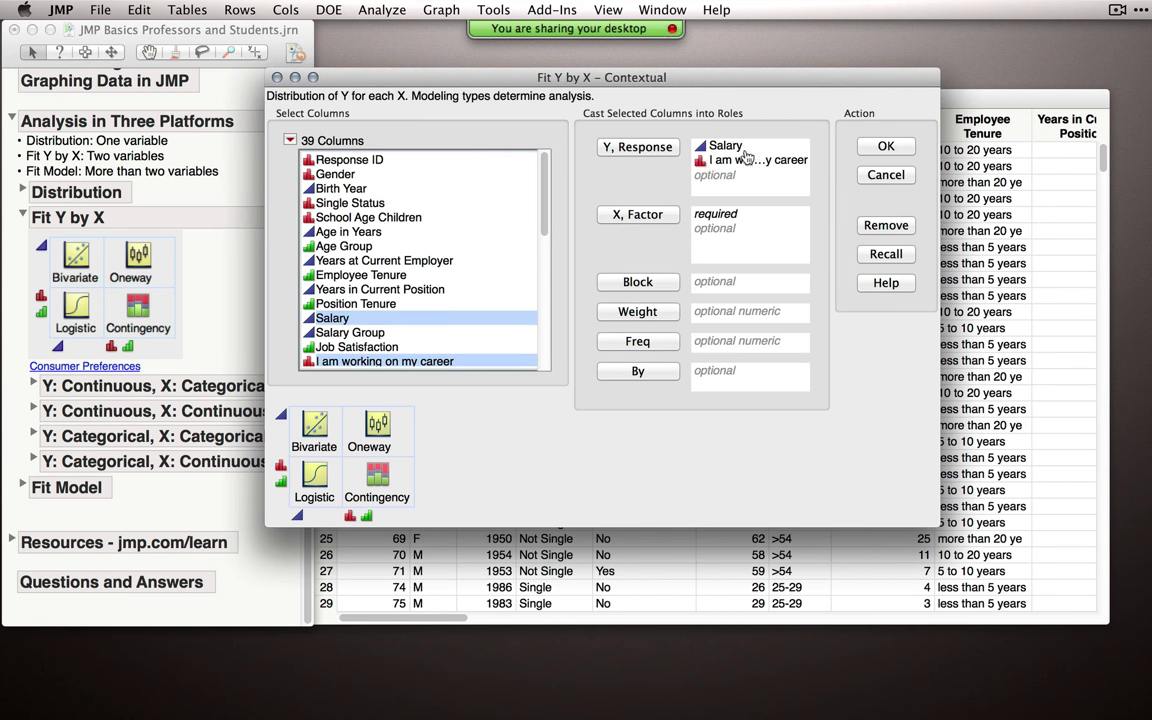
left_click(352, 246)
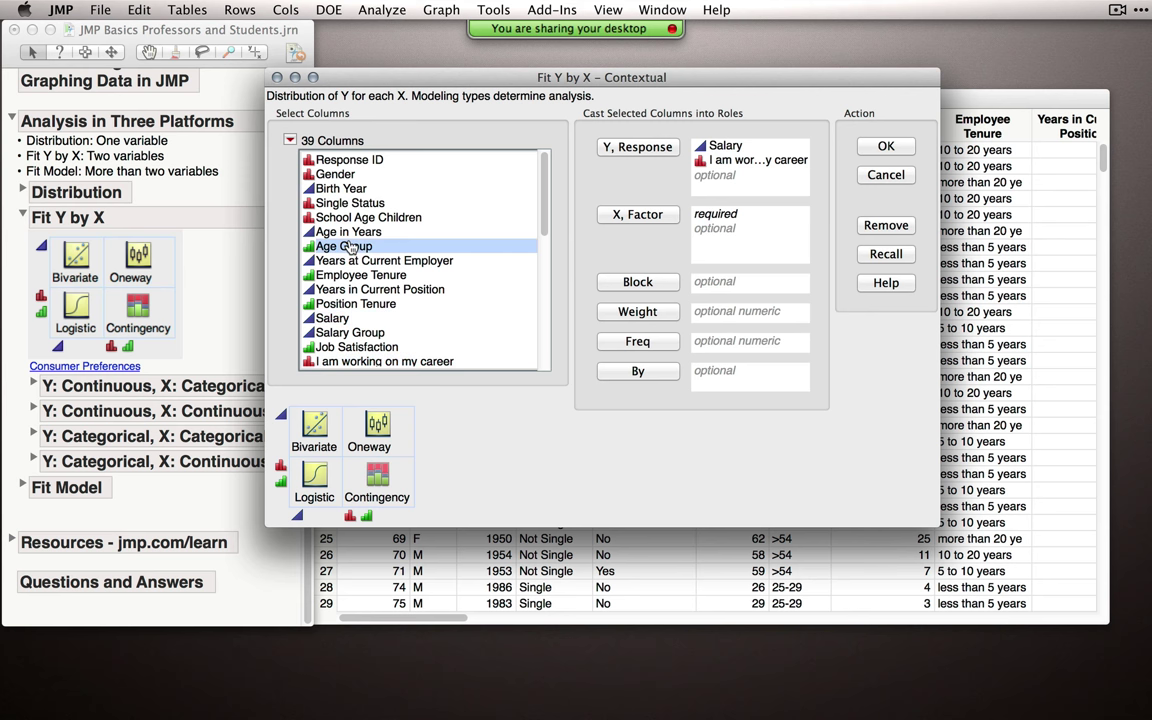
left_click(358, 346, "super")
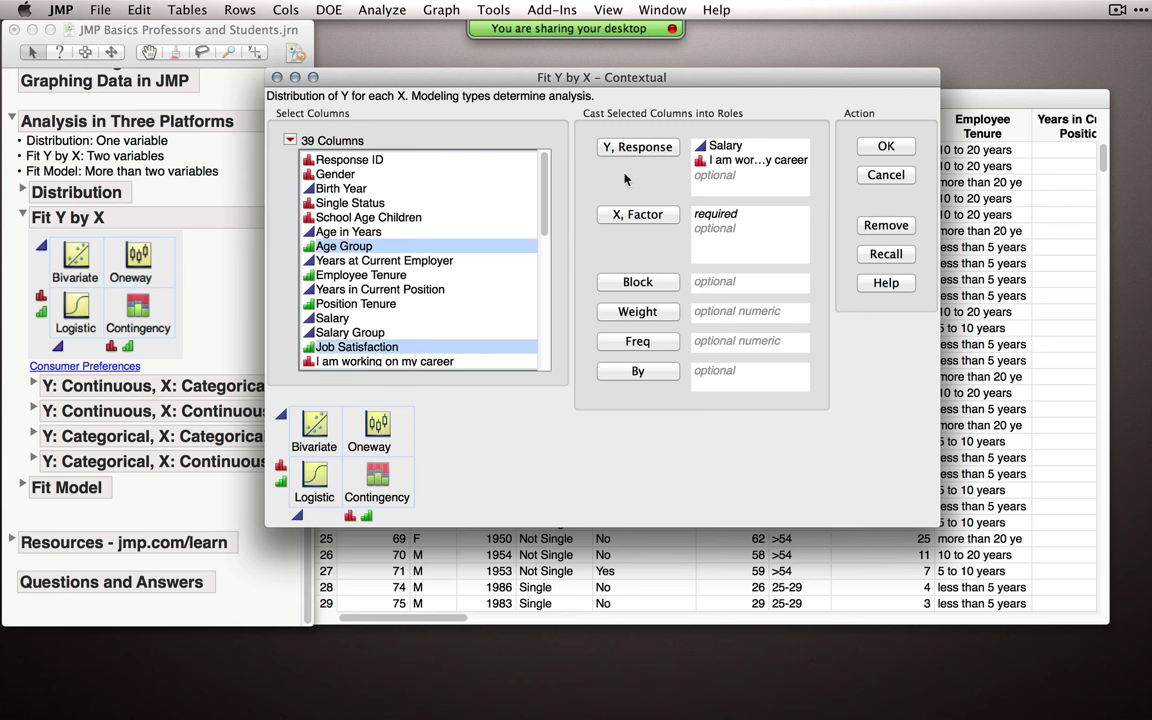
left_click(634, 218)
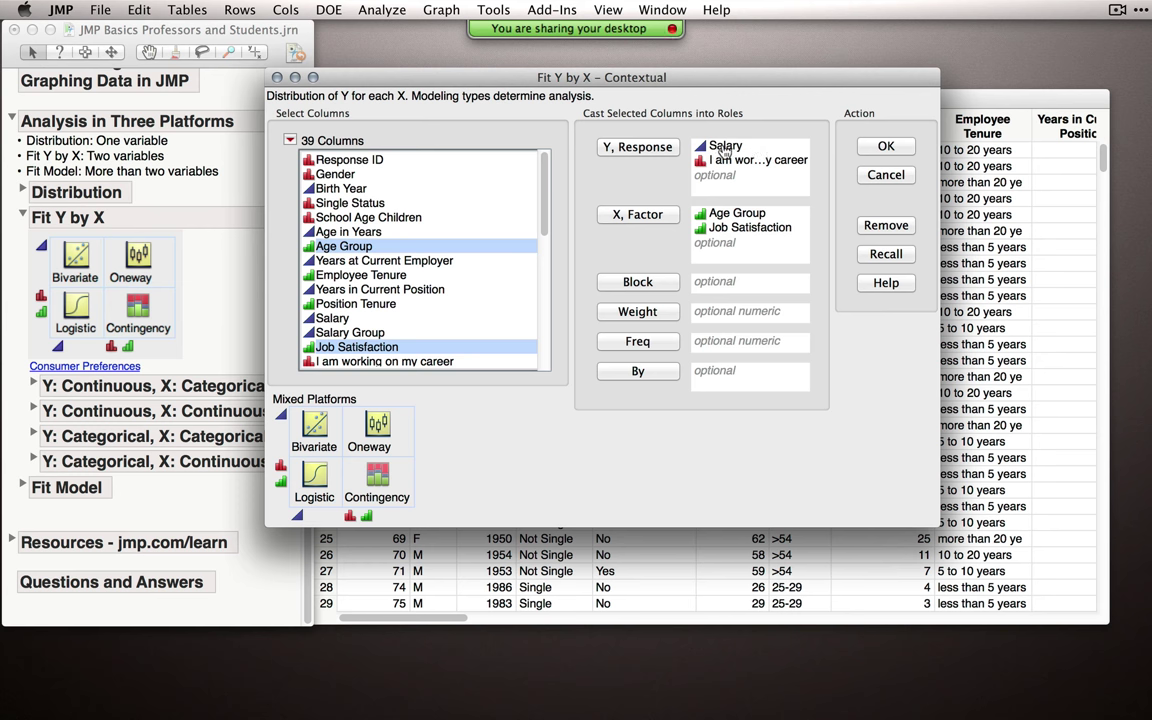
Step: Run the Fit Y by X analysis with the assigned response and factor columns
left_click(885, 147)
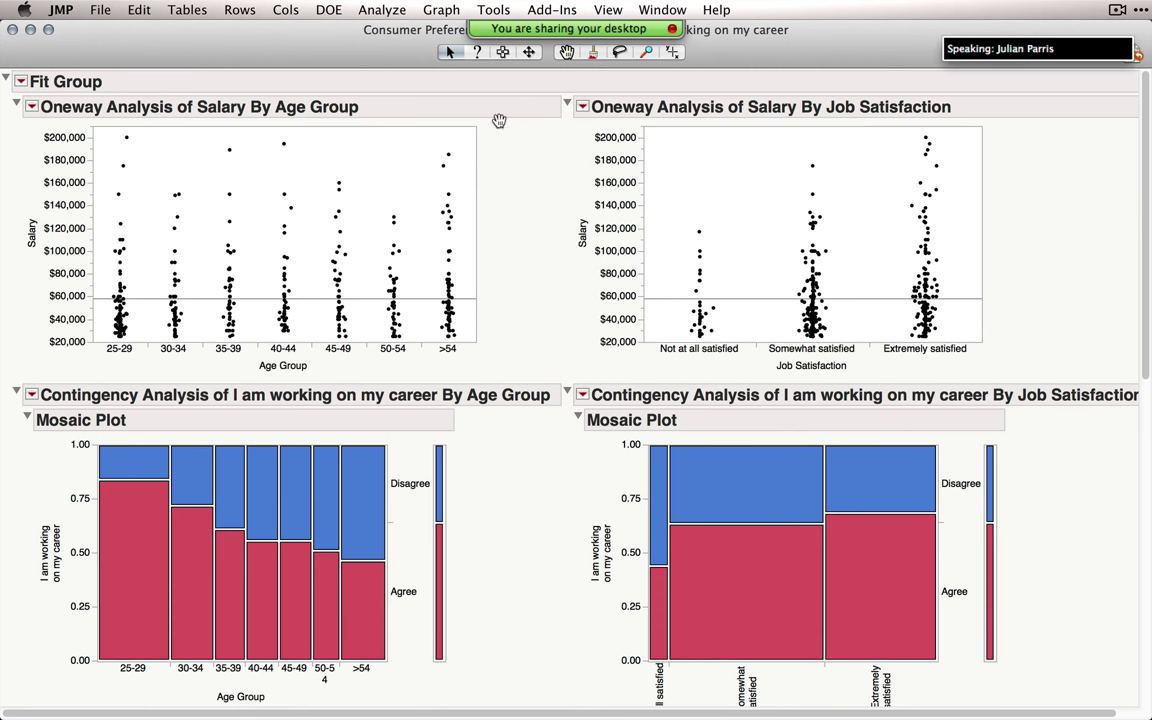
Step: In the journal, expand the Anatomy of JMP topic and its Important Features subtopic
left_click(48, 178)
scroll(48, 178, "up", 5)
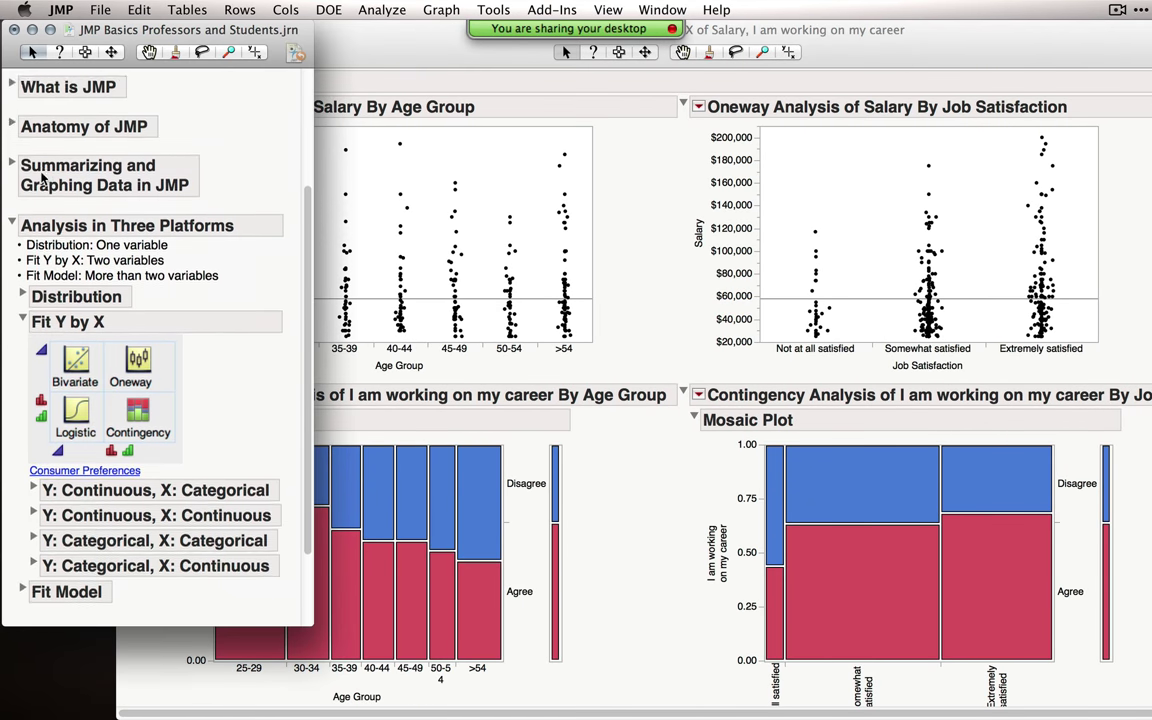
left_click(12, 293)
scroll(20, 330, "down", 2)
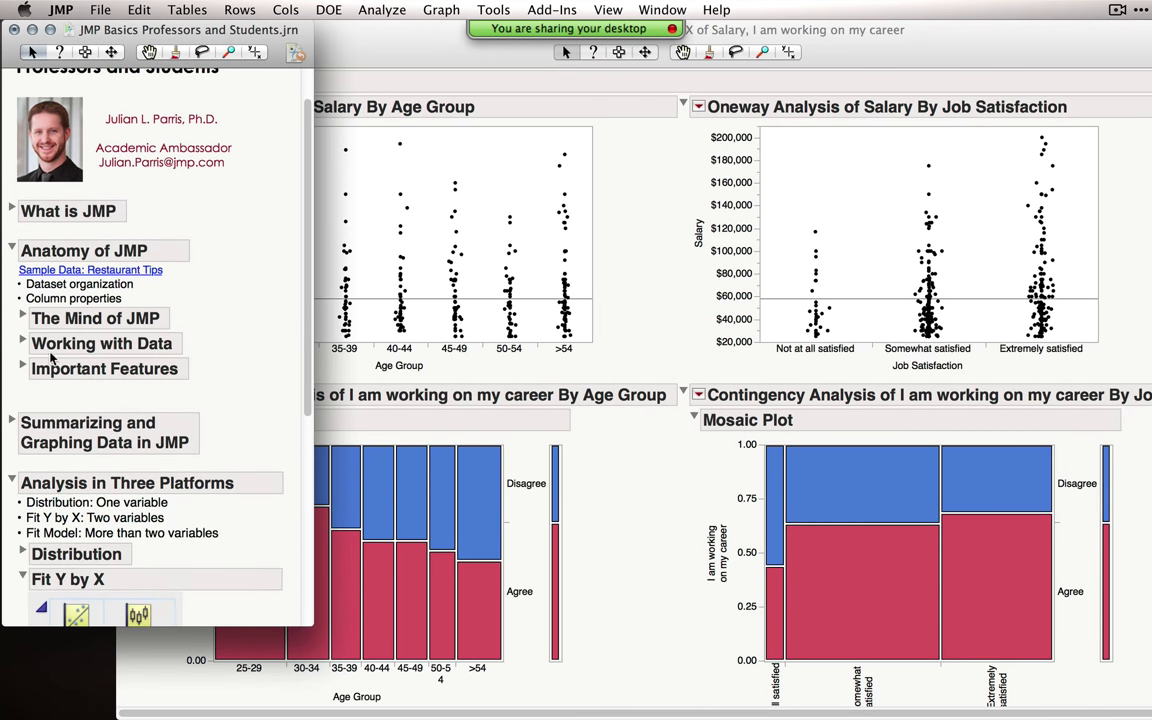
left_click(22, 368)
scroll(64, 394, "down", 1)
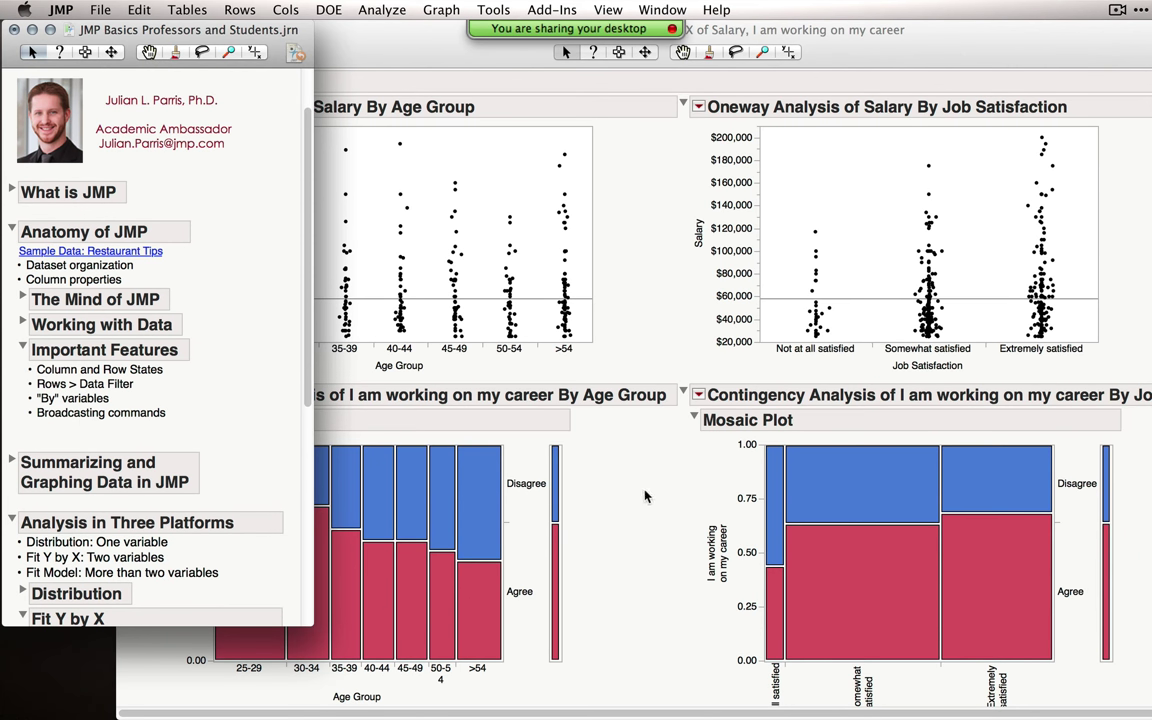
Step: Return to the Fit Group report and examine the option lists of the Salary oneway analyses by Age Group and by Job Satisfaction
left_click(580, 440)
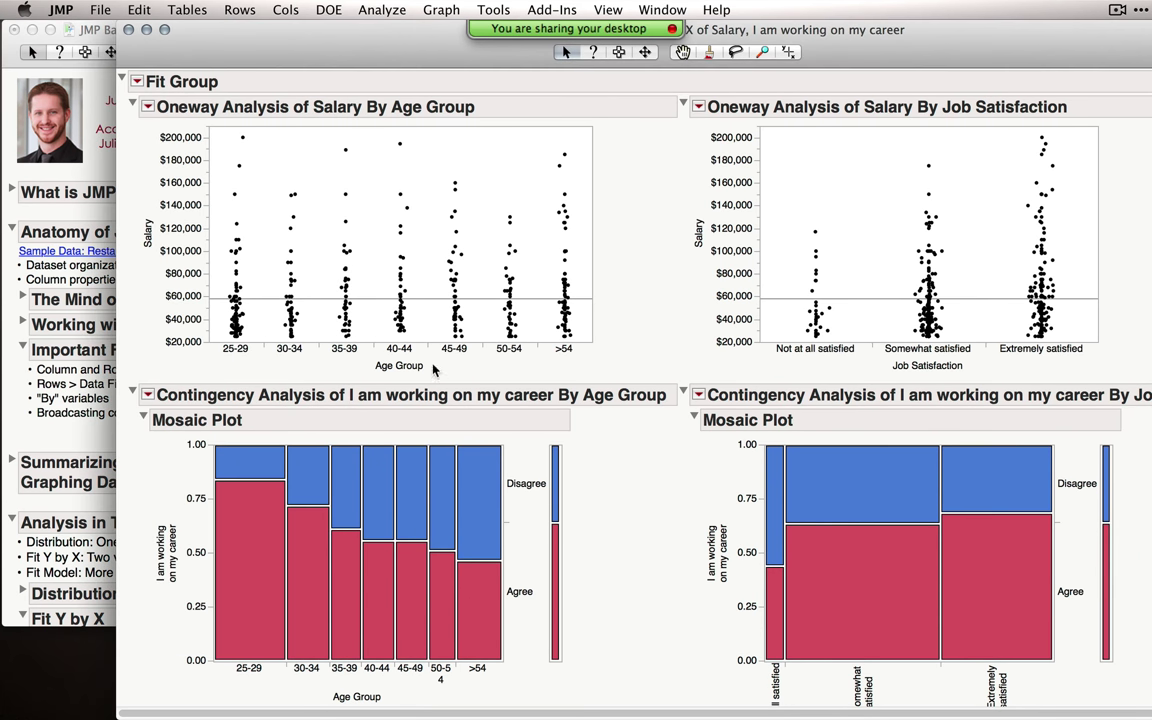
left_click_drag(365, 38, 325, 32)
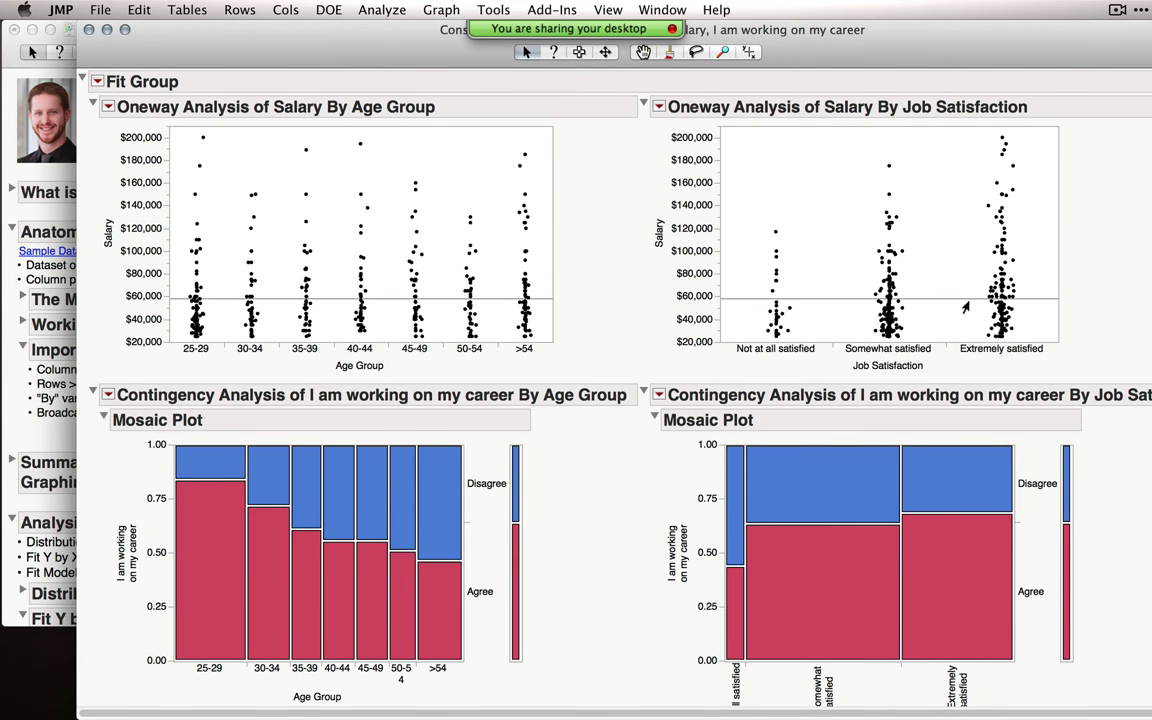
left_click(107, 107)
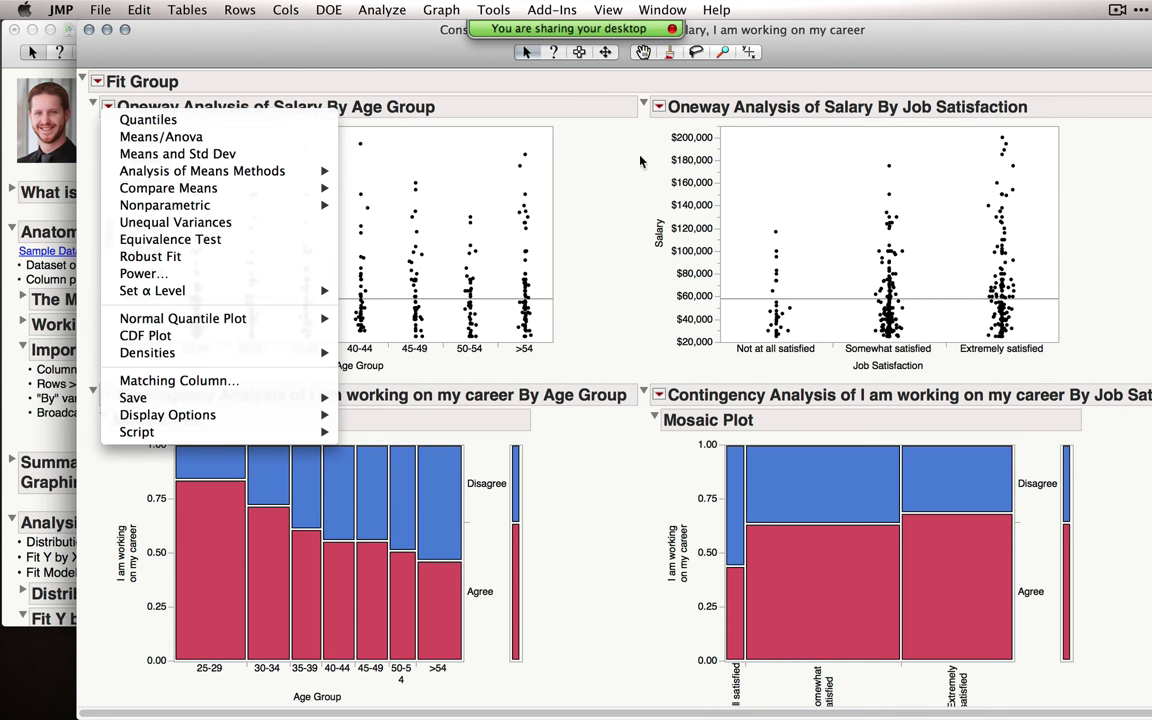
left_click(591, 149)
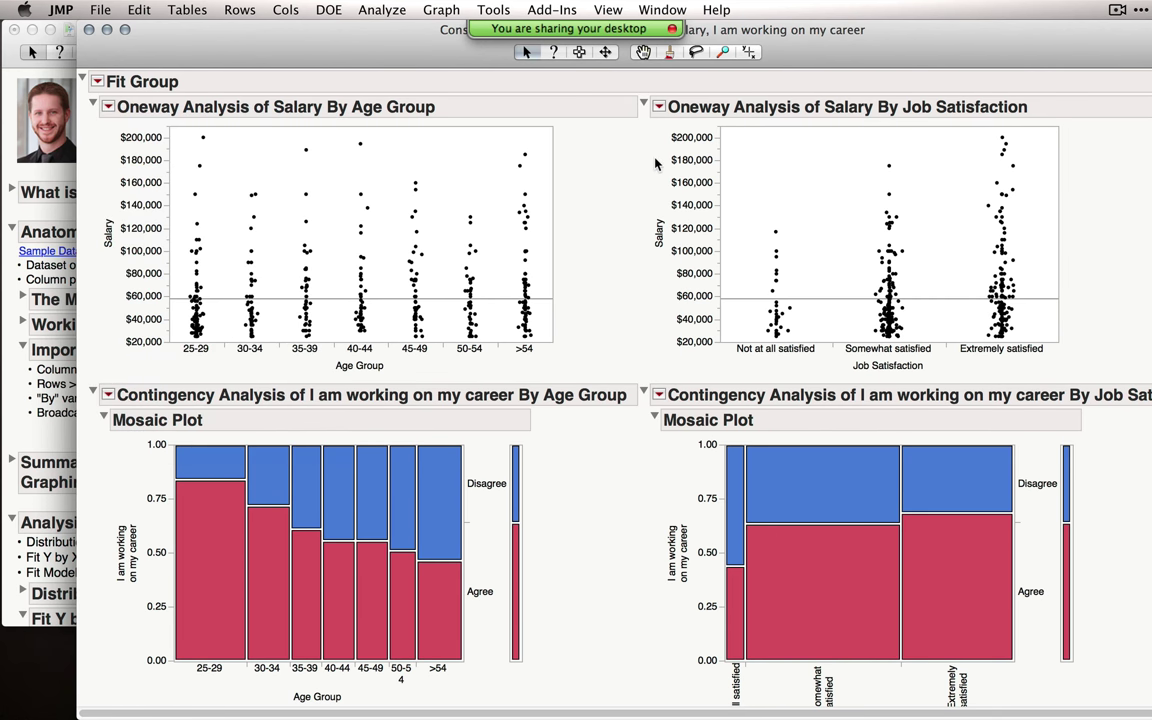
left_click(659, 106)
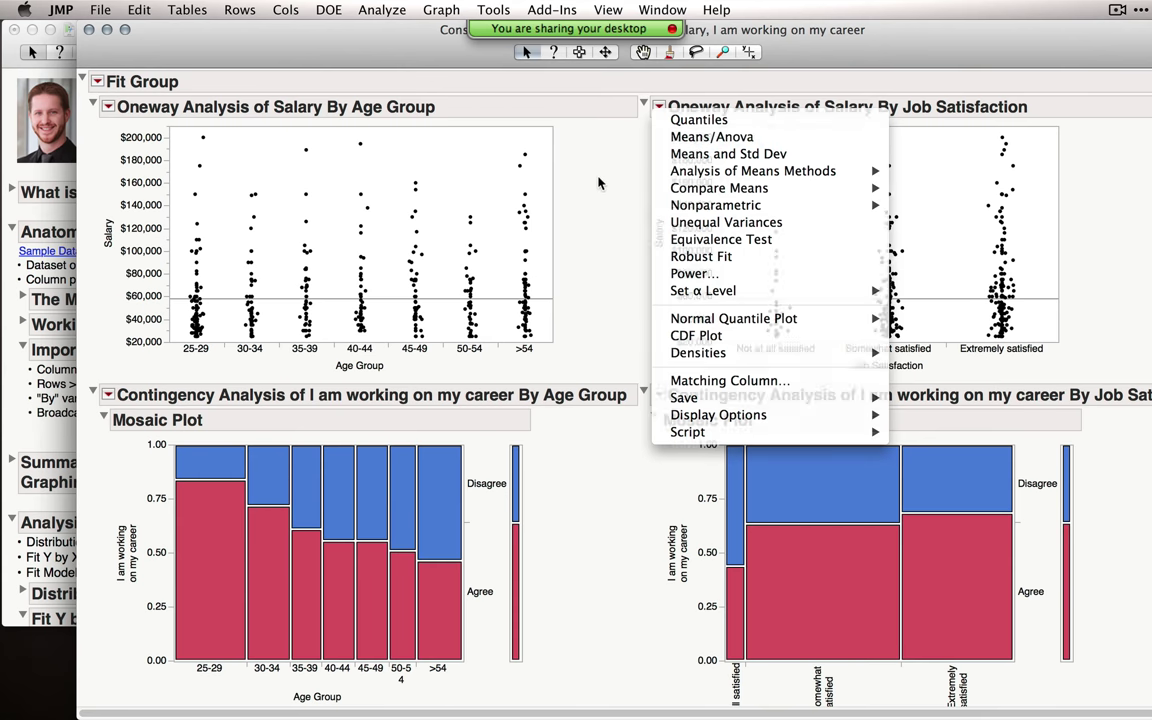
left_click(600, 140)
left_click(106, 110)
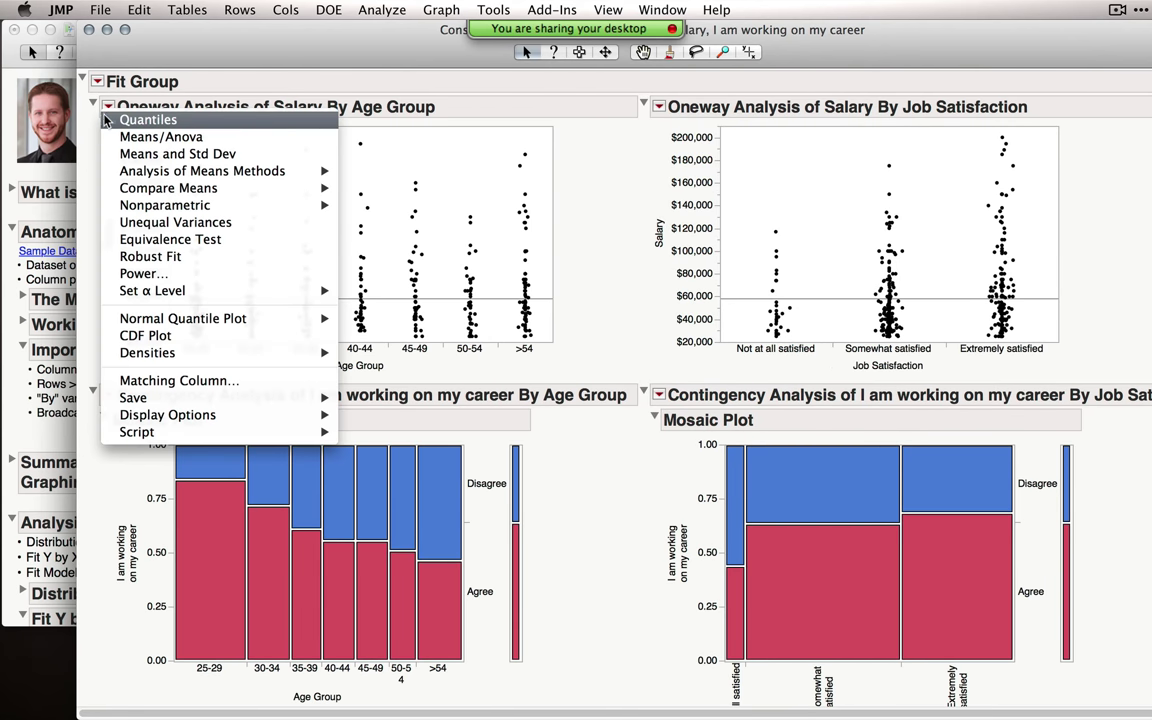
left_click(601, 156)
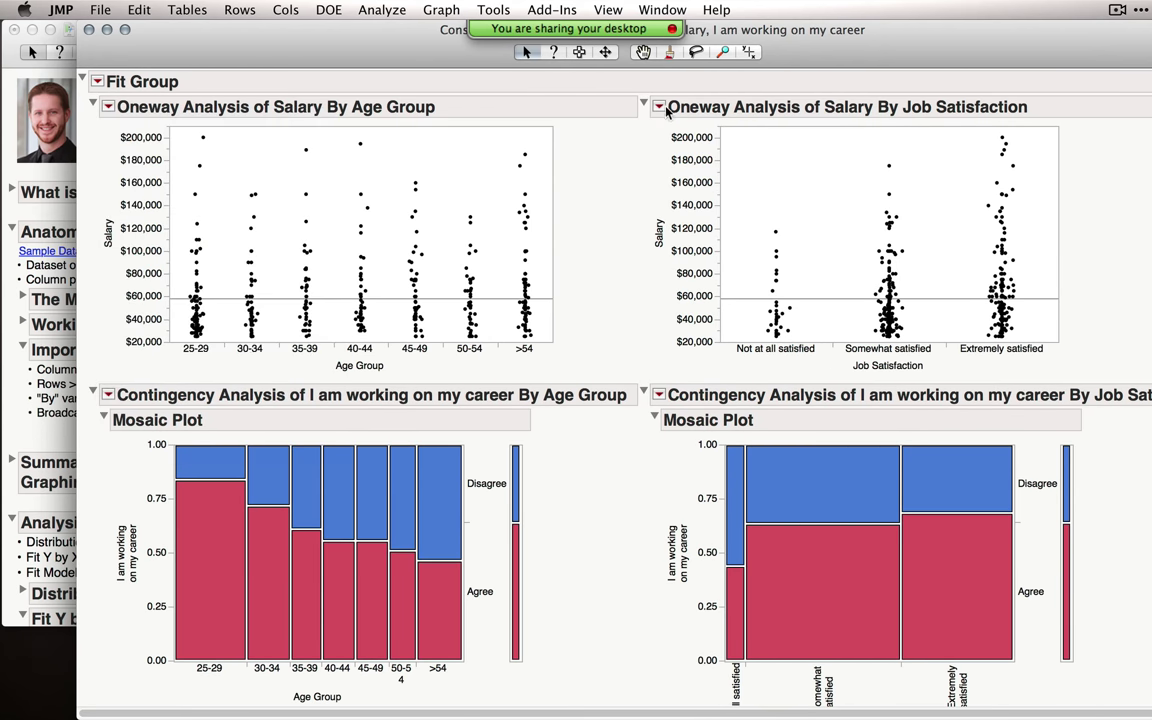
left_click(659, 106)
left_click(588, 158)
Step: Broadcast the Means/Anova command from the Salary by Age Group analysis to all oneway analyses in the Fit Group
left_click(108, 108)
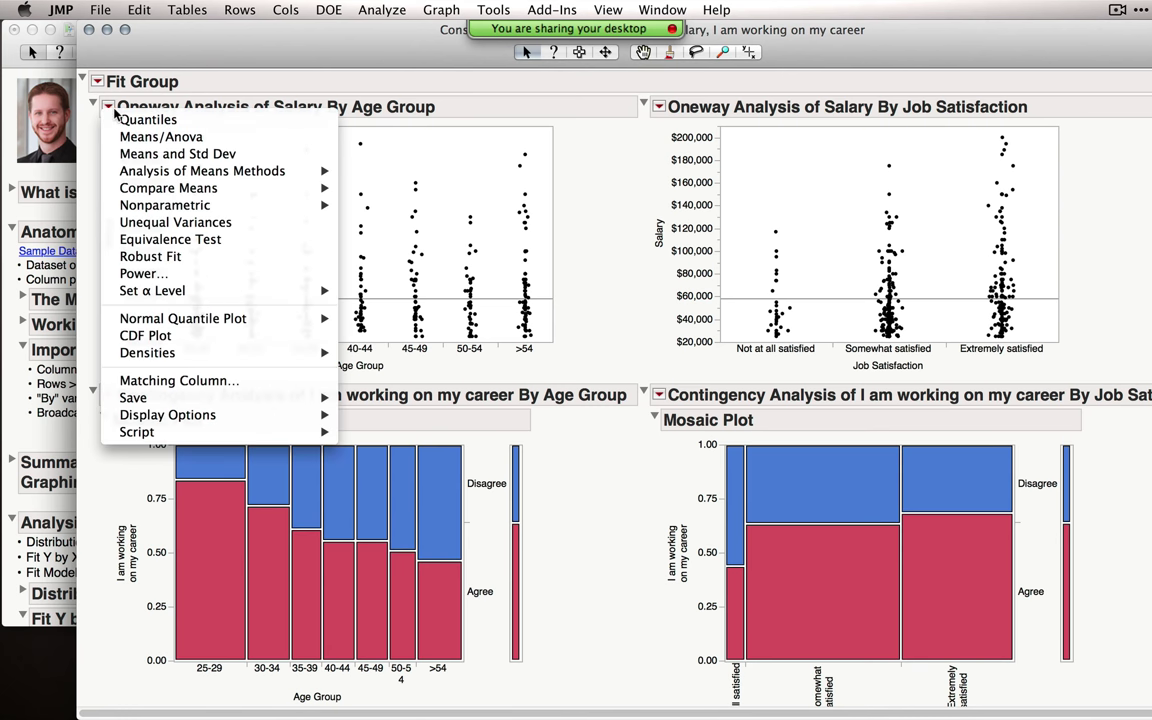
left_click(163, 137)
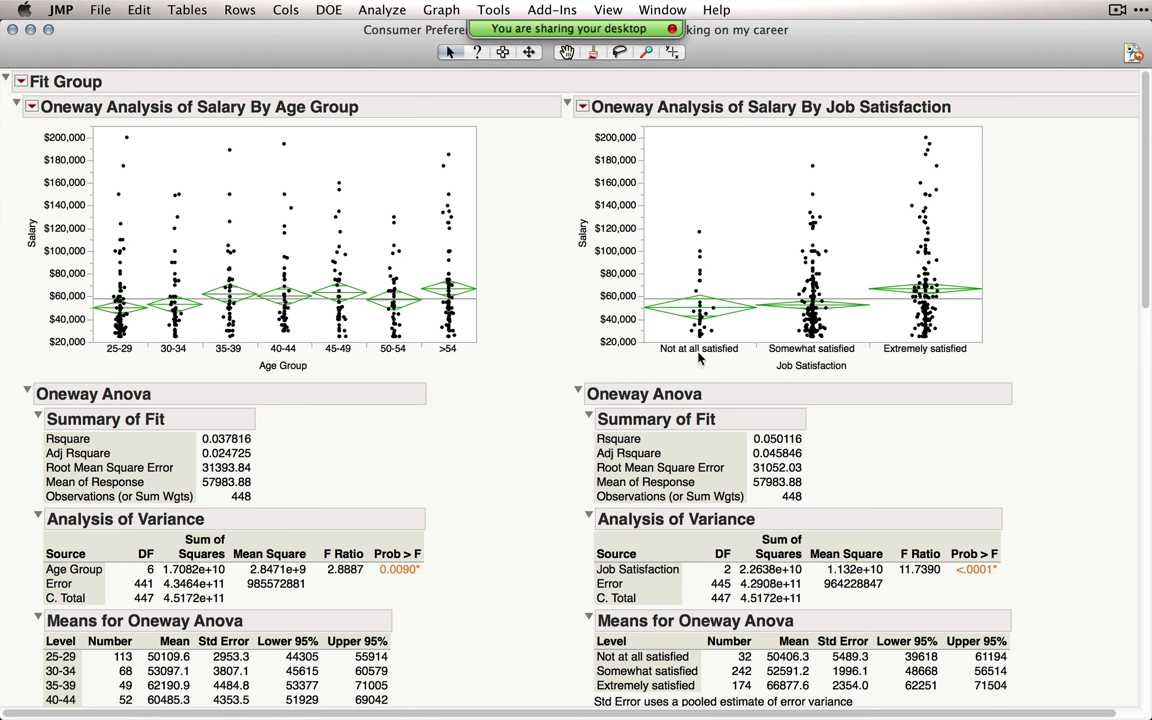
Step: Toggle Summary of Fit and collapse Oneway Anova in both oneway analyses at once, and close the report
left_click(36, 420)
left_click(37, 420)
left_click(37, 420, "super")
left_click(37, 420, "super")
left_click(37, 420, "super")
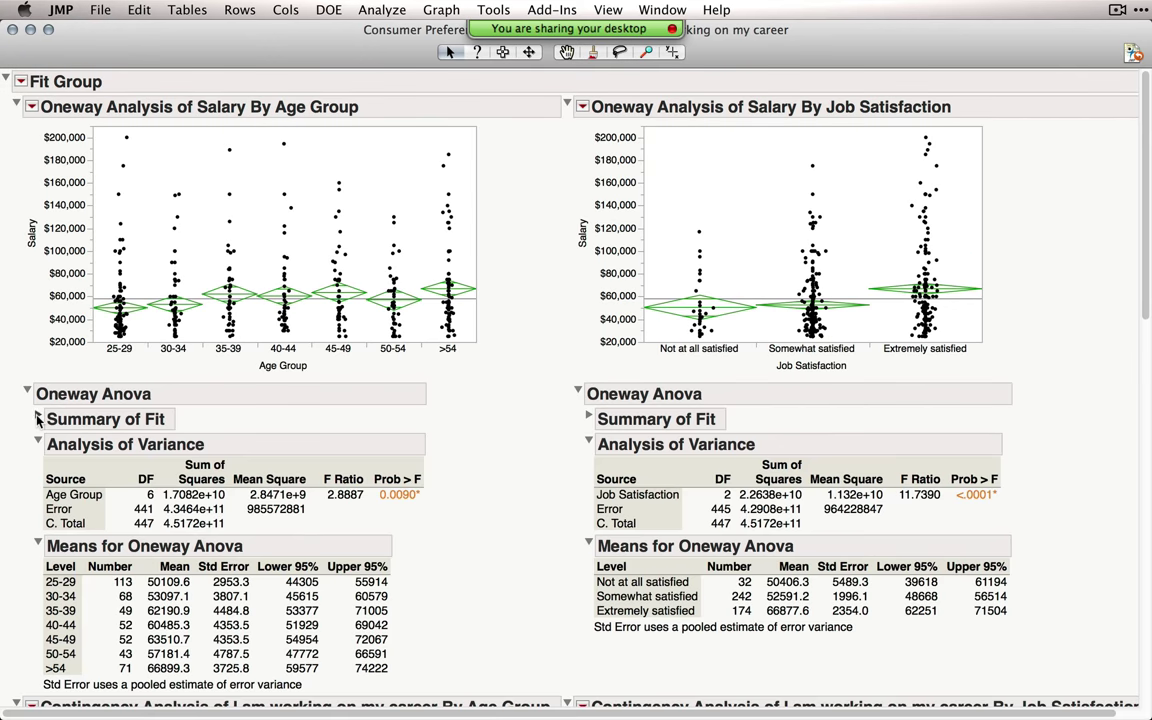
left_click(37, 420, "super")
left_click(37, 420, "super")
left_click(27, 395, "super")
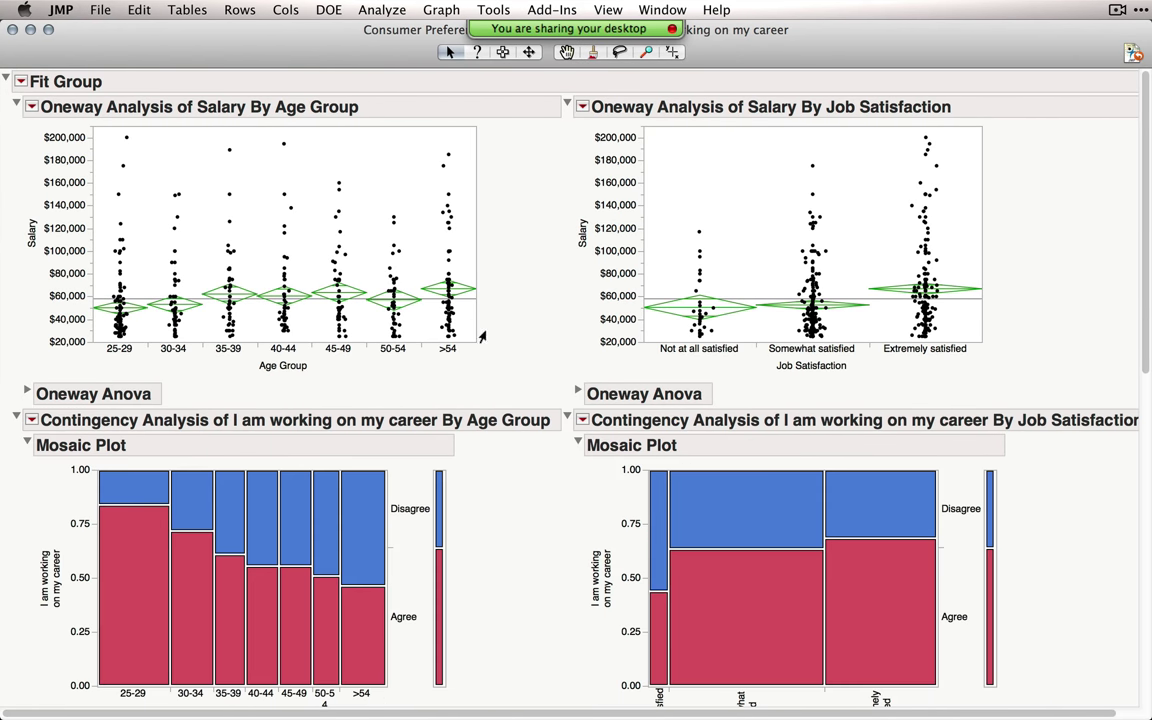
mouse_move(387, 271)
left_click(12, 29)
Step: Rerun Fit Y by X with the recalled column roles, adding Single Status as the By variable
left_click(382, 9)
left_click(400, 48)
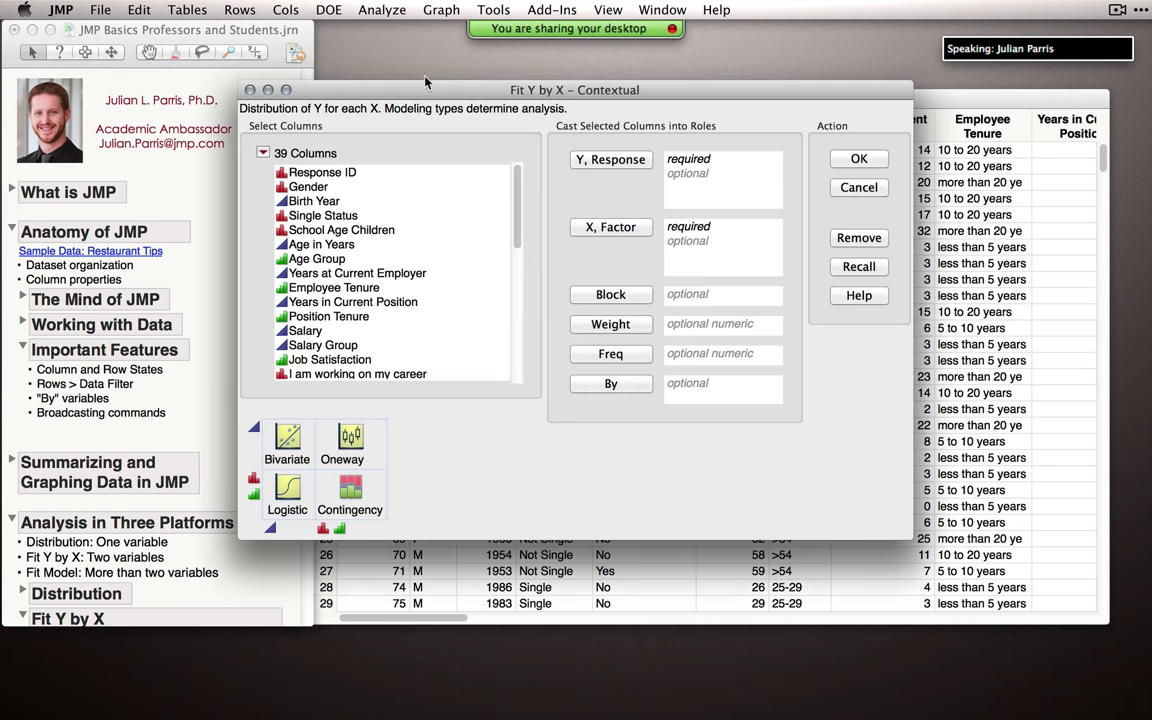
left_click(868, 266)
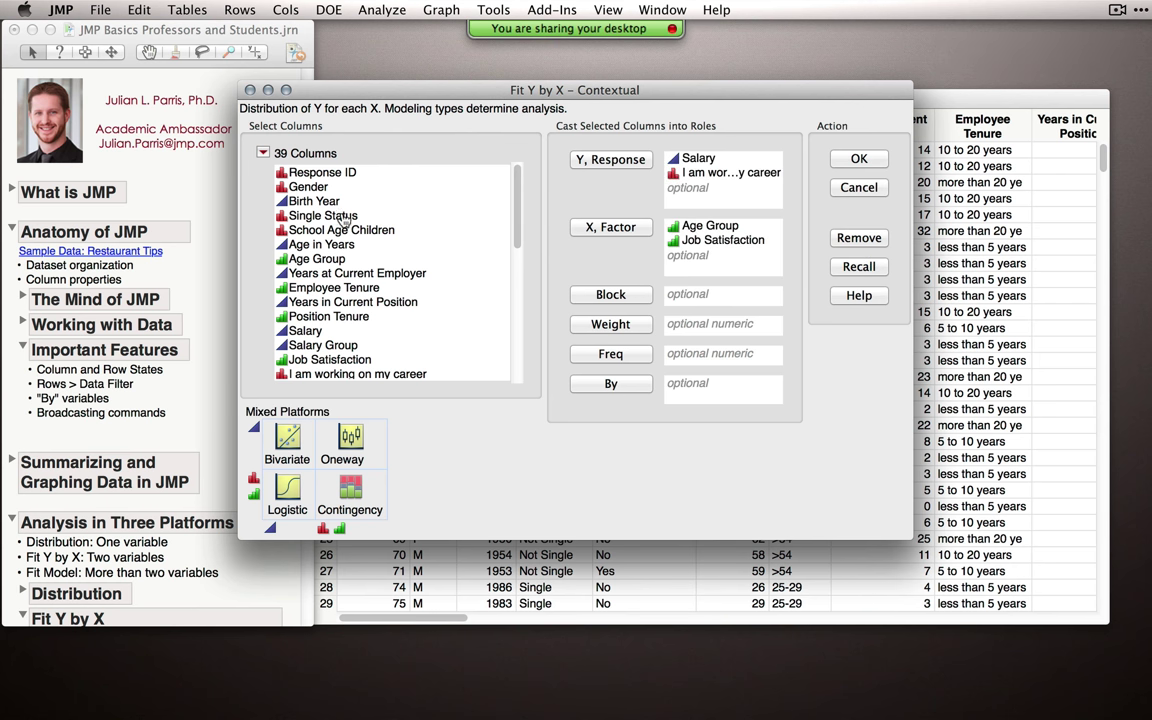
left_click(343, 216)
left_click(607, 383)
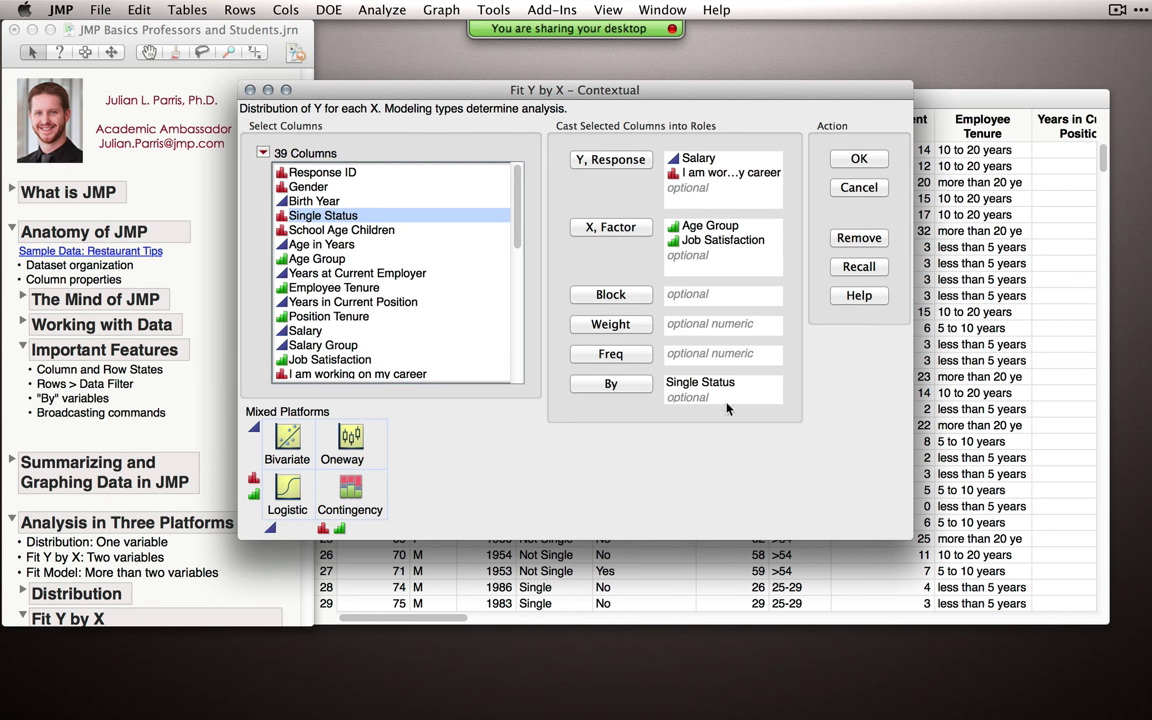
left_click(859, 159)
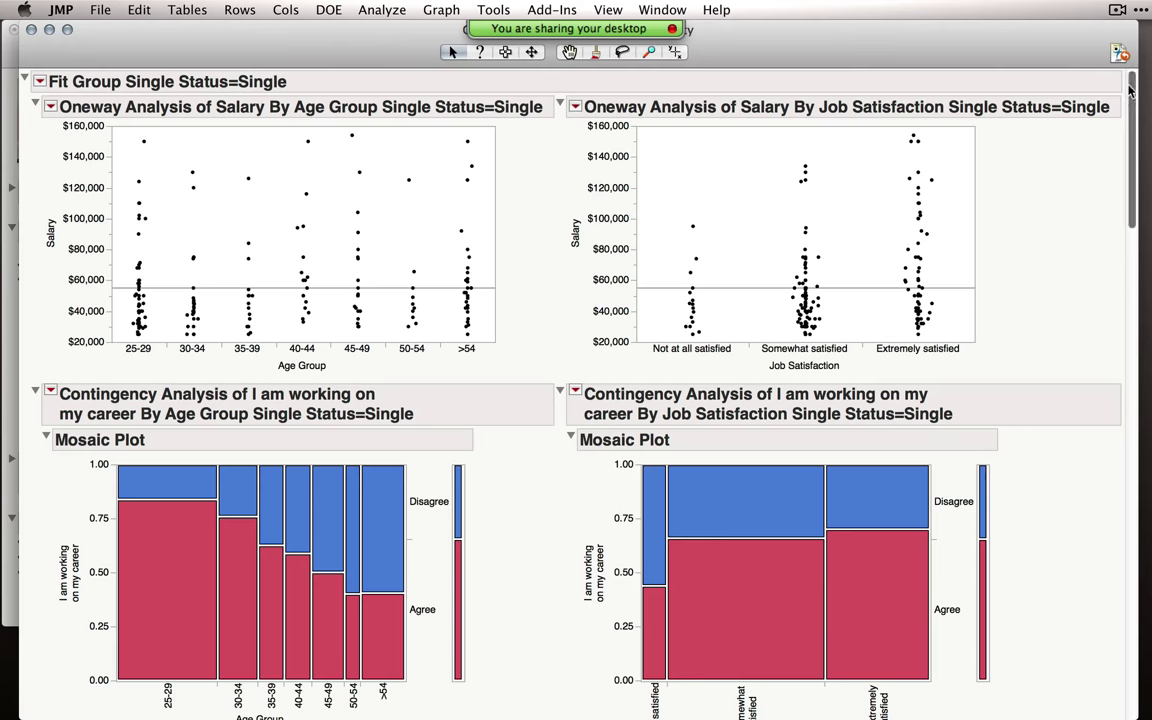
Step: Look through the Fit Group report split by Single Status and close it
scroll(1135, 148, "down", 5)
left_click_drag(1135, 148, 1127, 100)
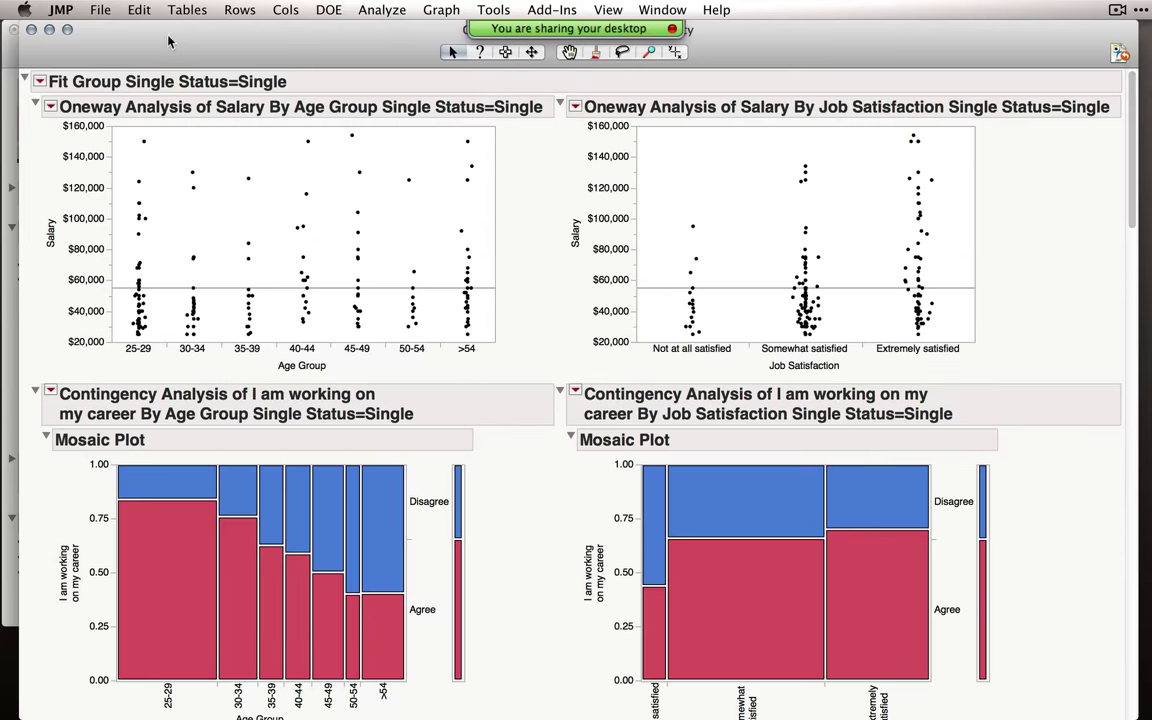
left_click(31, 29)
left_click(382, 10)
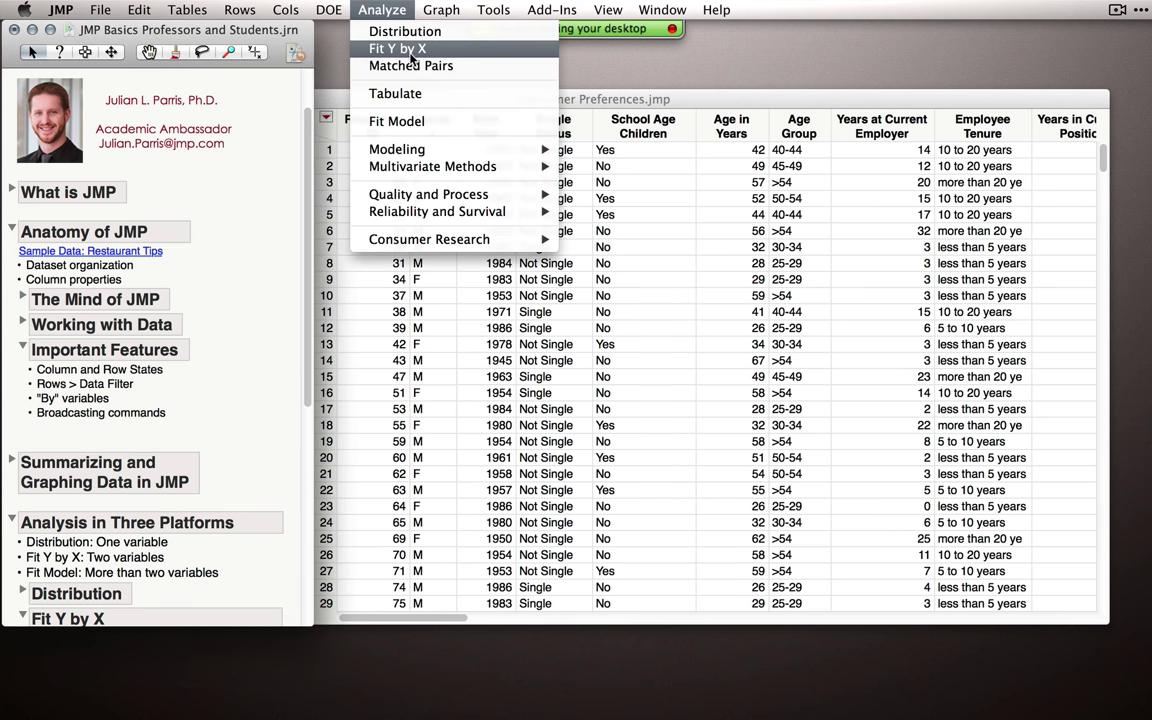
left_click(374, 50)
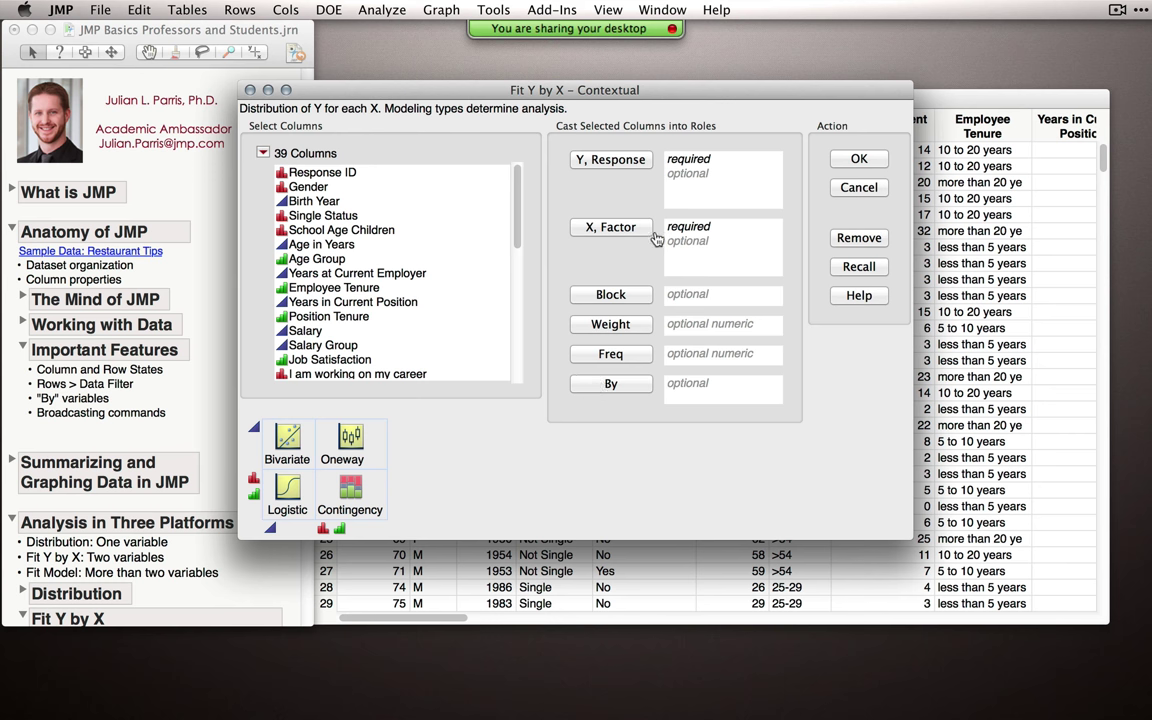
left_click(859, 188)
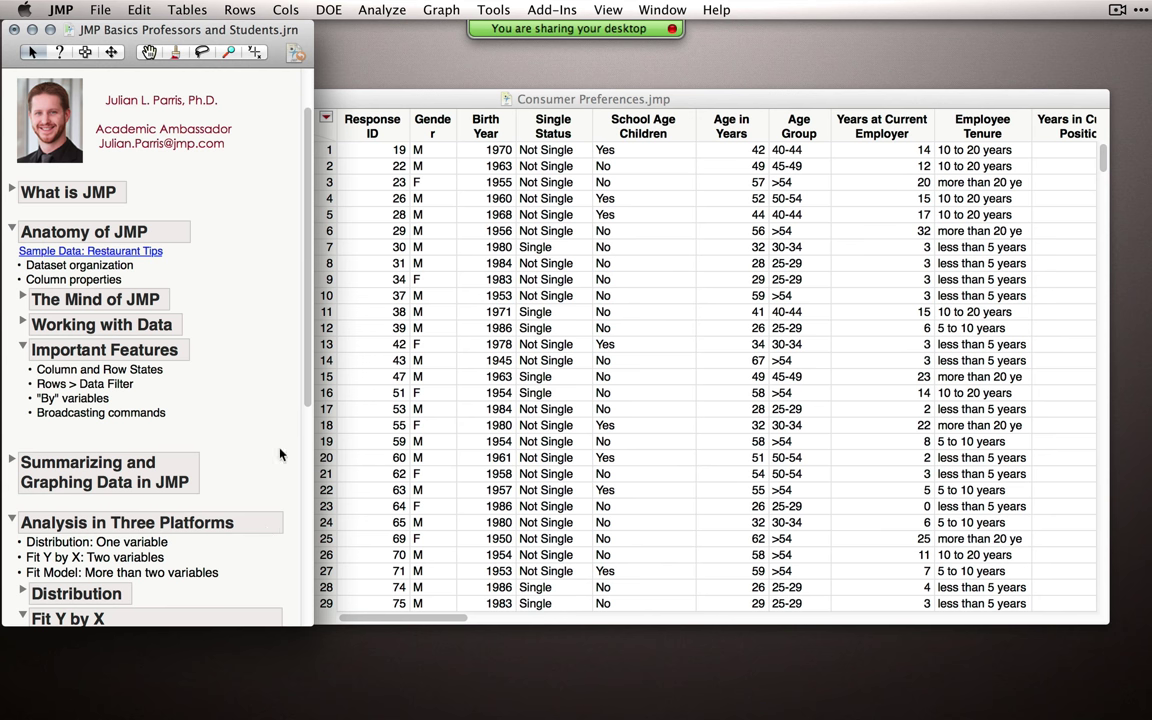
Step: In the journal, collapse Anatomy of JMP and Fit Y by X, and expand Fit Model with its Standard Least Squares topic
left_click(12, 230)
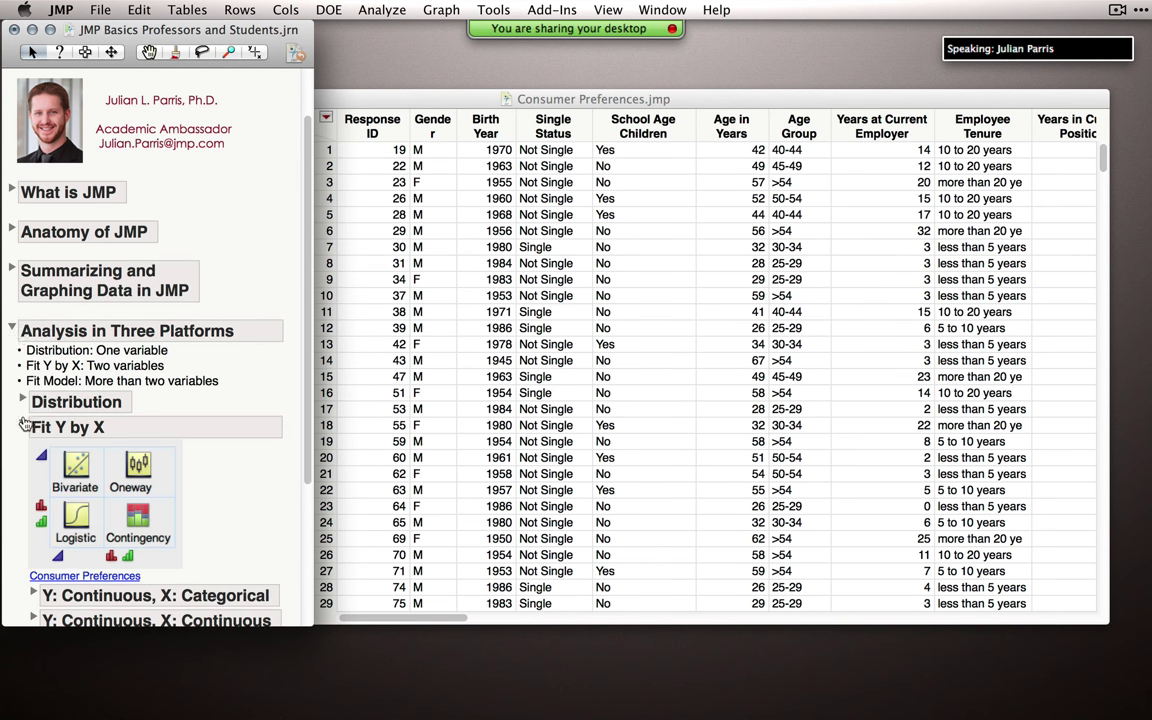
left_click(22, 425)
left_click(25, 489)
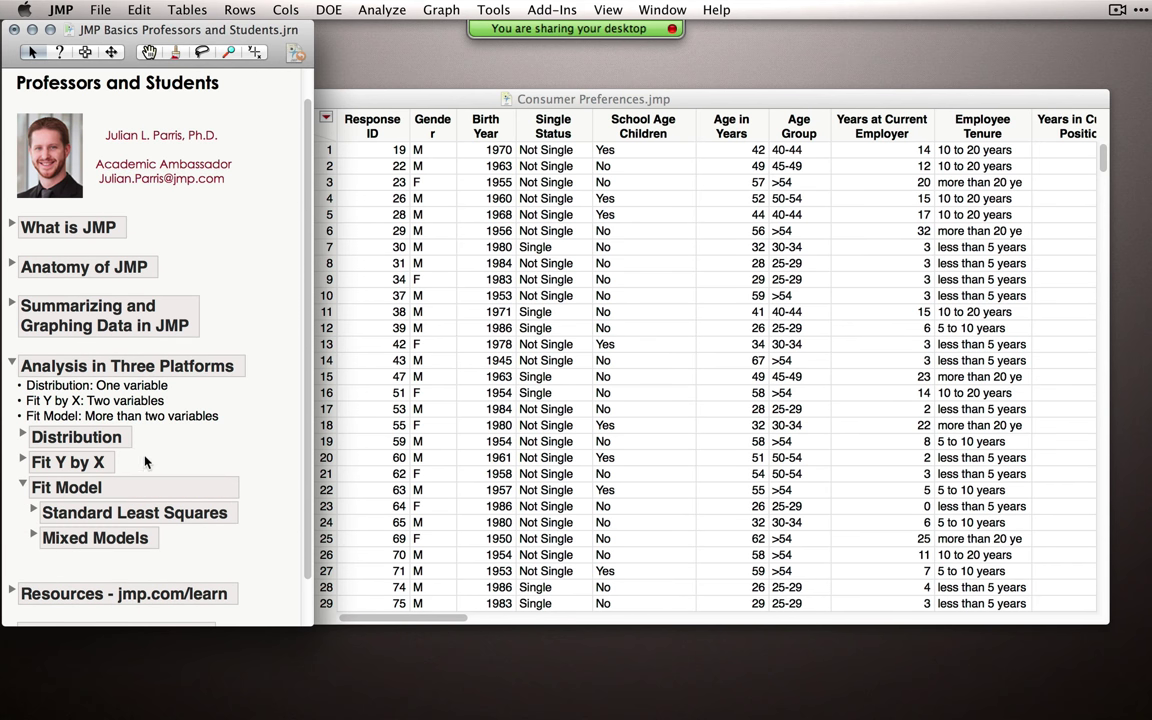
scroll(140, 460, "down", 2)
left_click(34, 461)
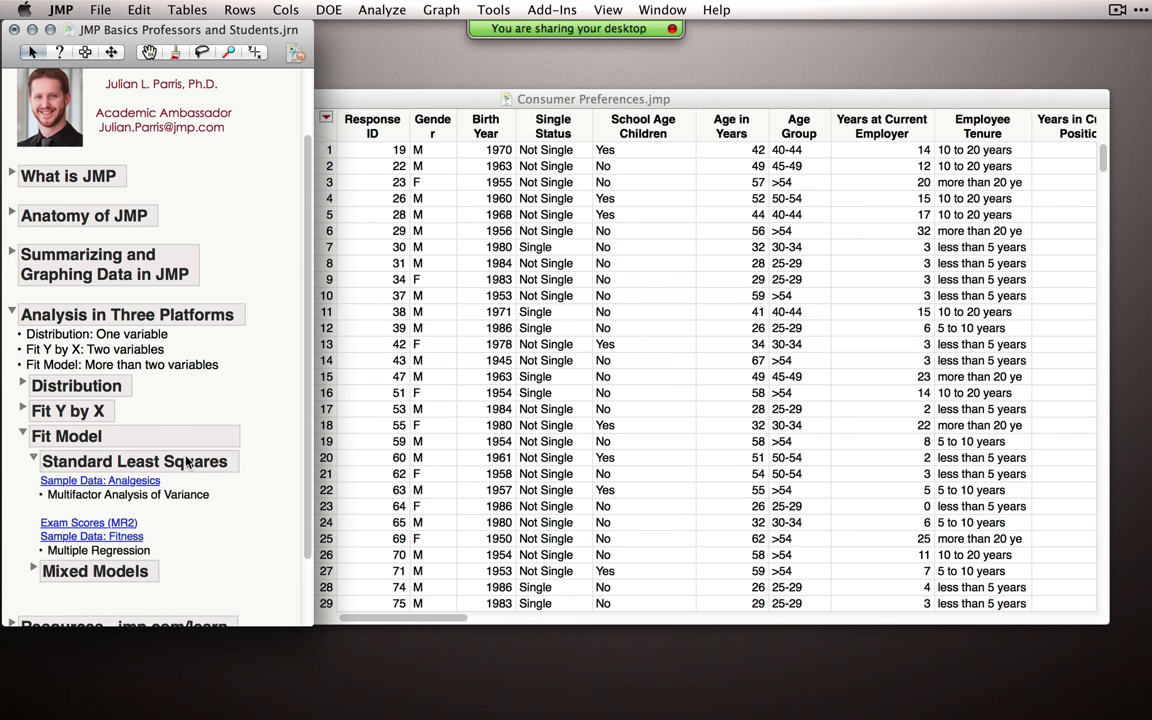
Step: Open the Analgesics sample data and highlight the gender and drug columns together, followed by the pain column alone
left_click(111, 481)
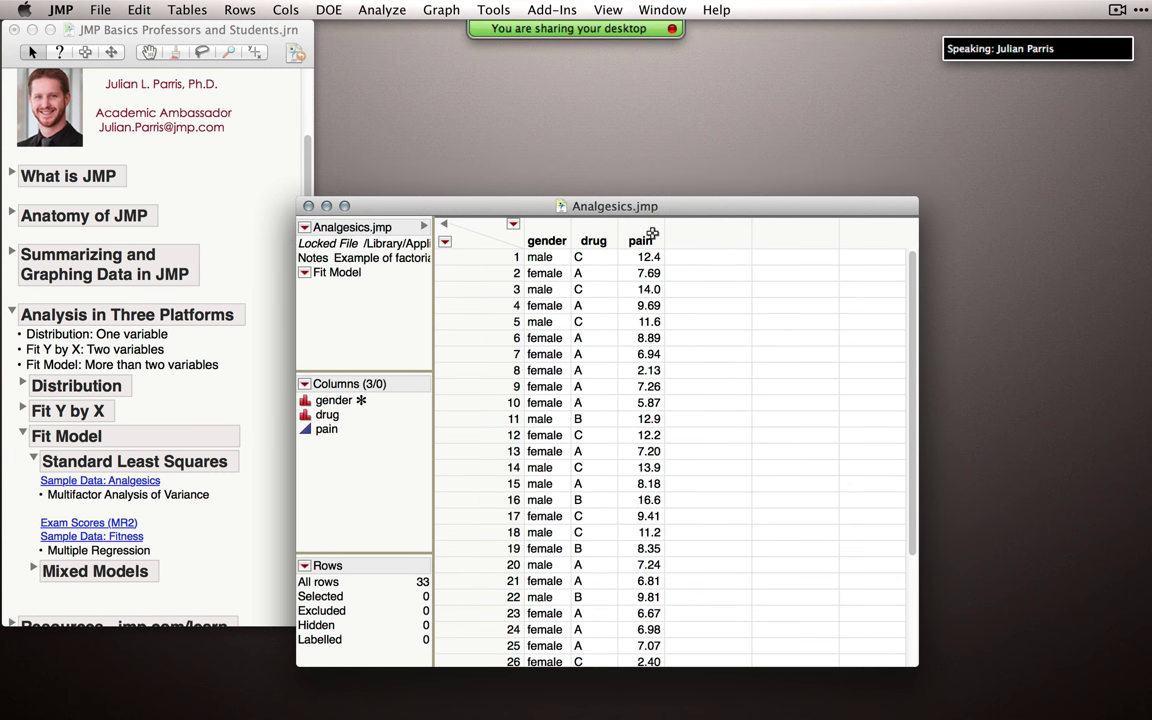
left_click(546, 238)
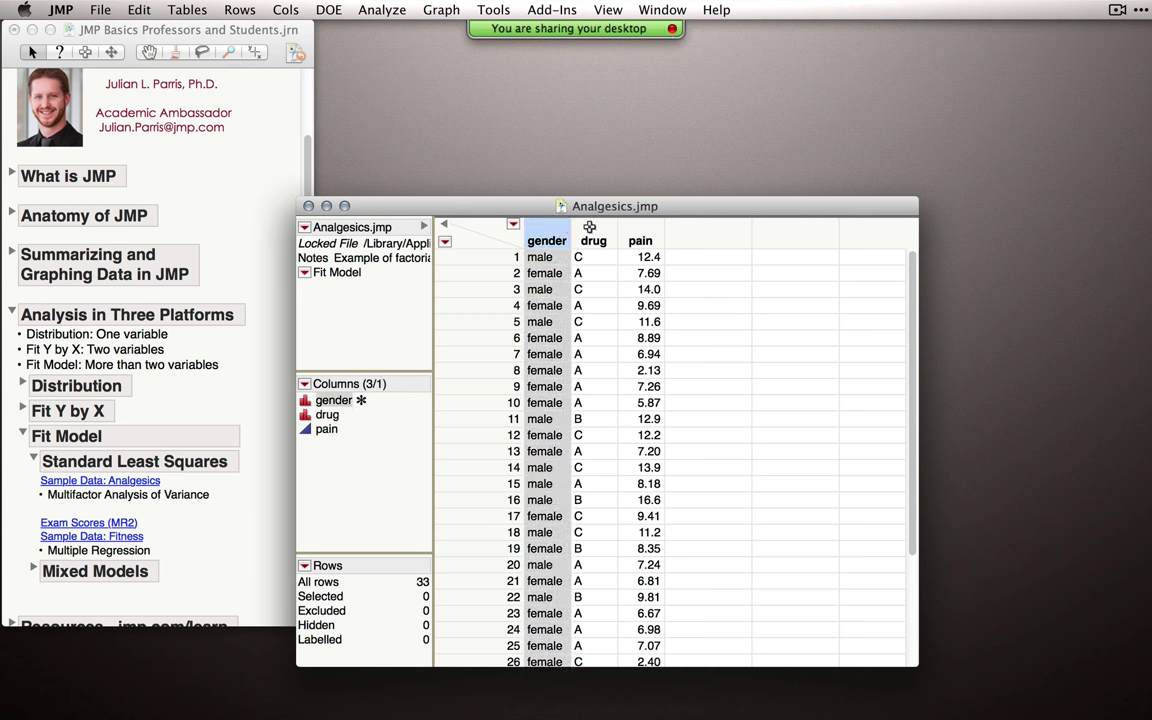
left_click(582, 236, "shift")
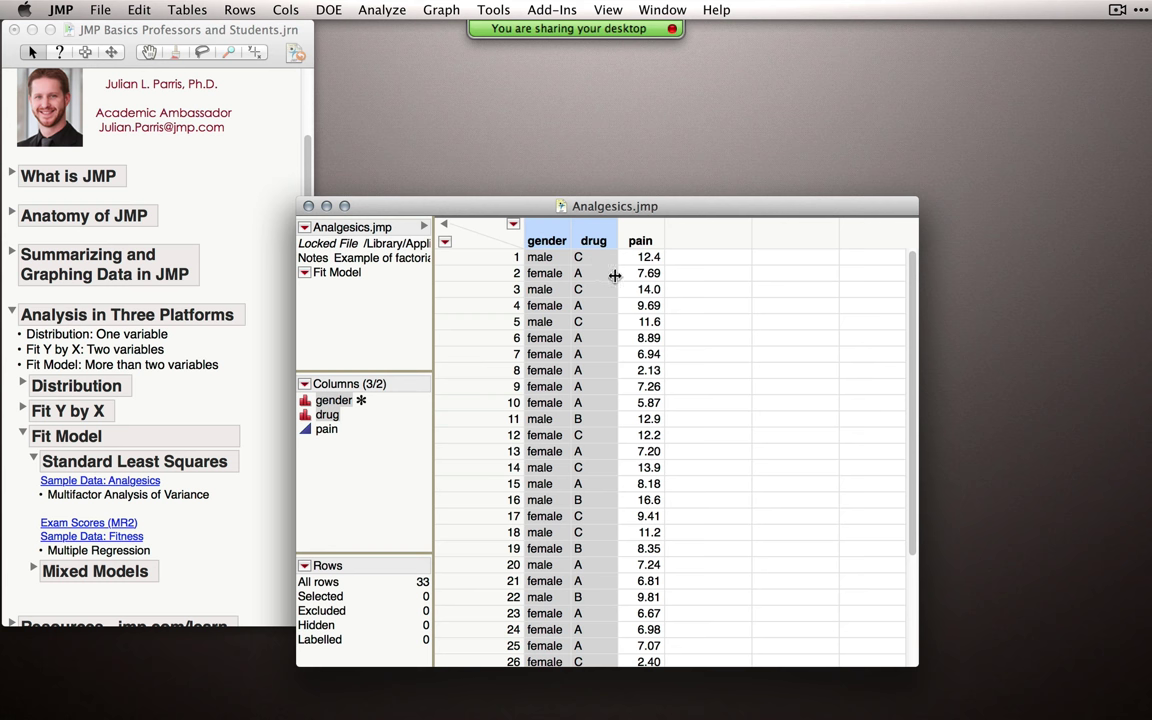
left_click(640, 240)
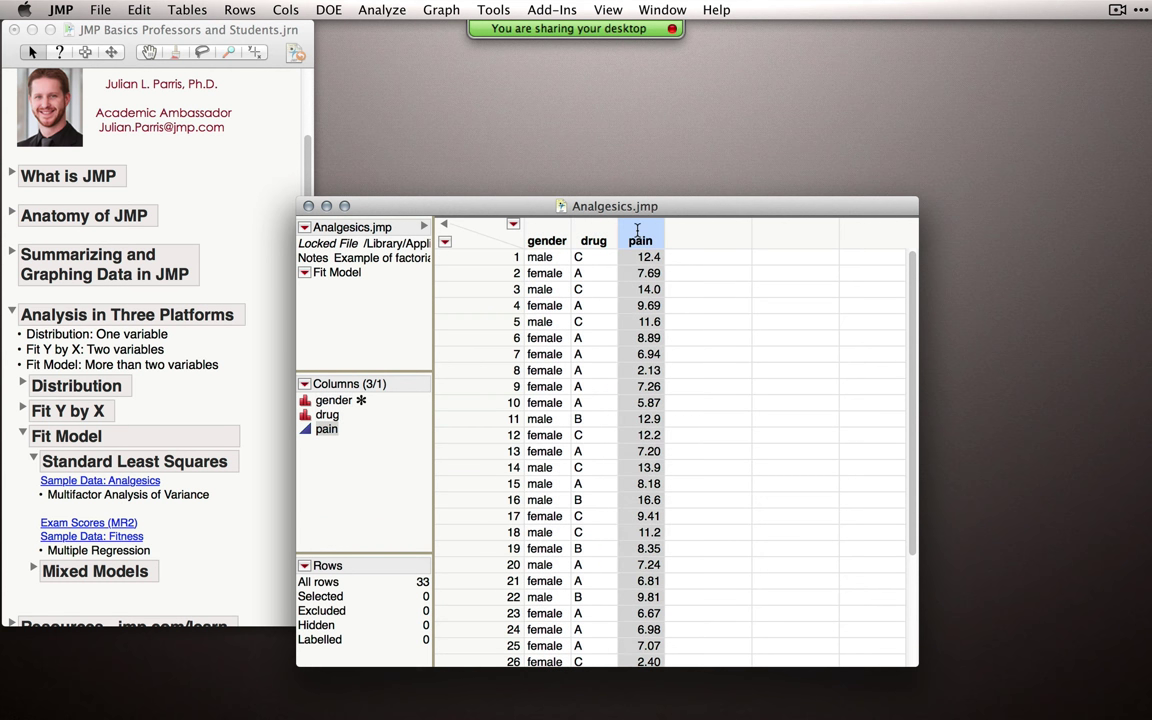
Step: Open Fit Model for the Analgesics table with the Standard Least Squares personality and assign pain as Y
left_click(380, 10)
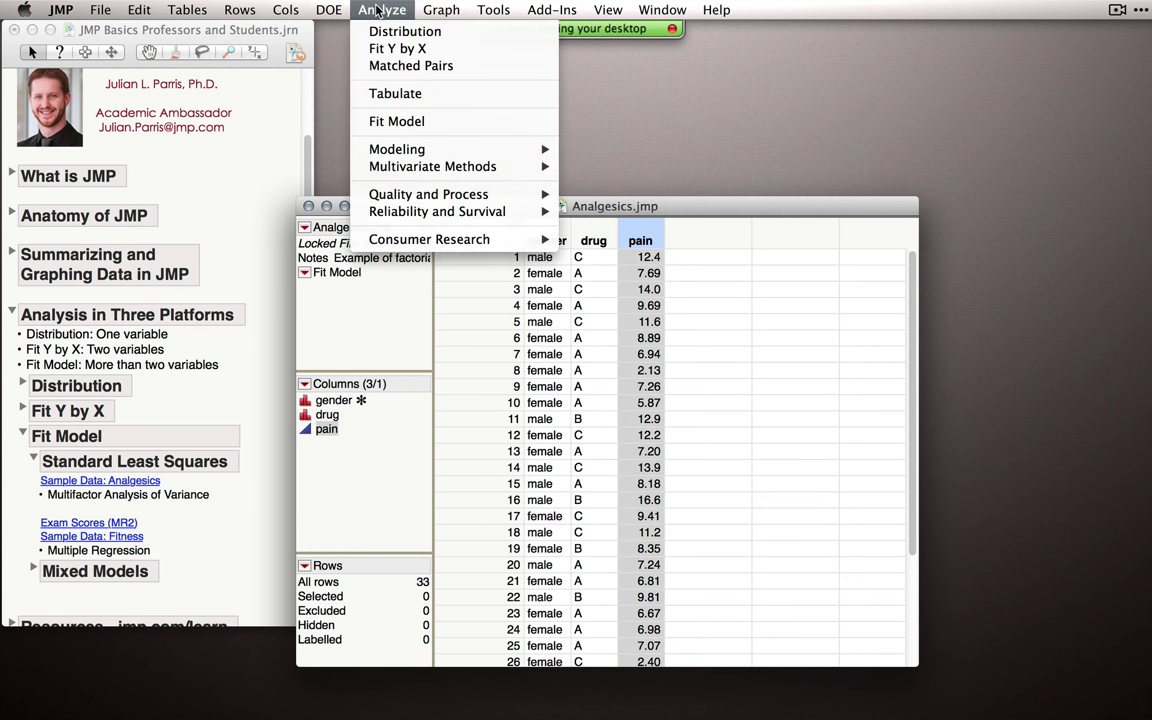
left_click(397, 121)
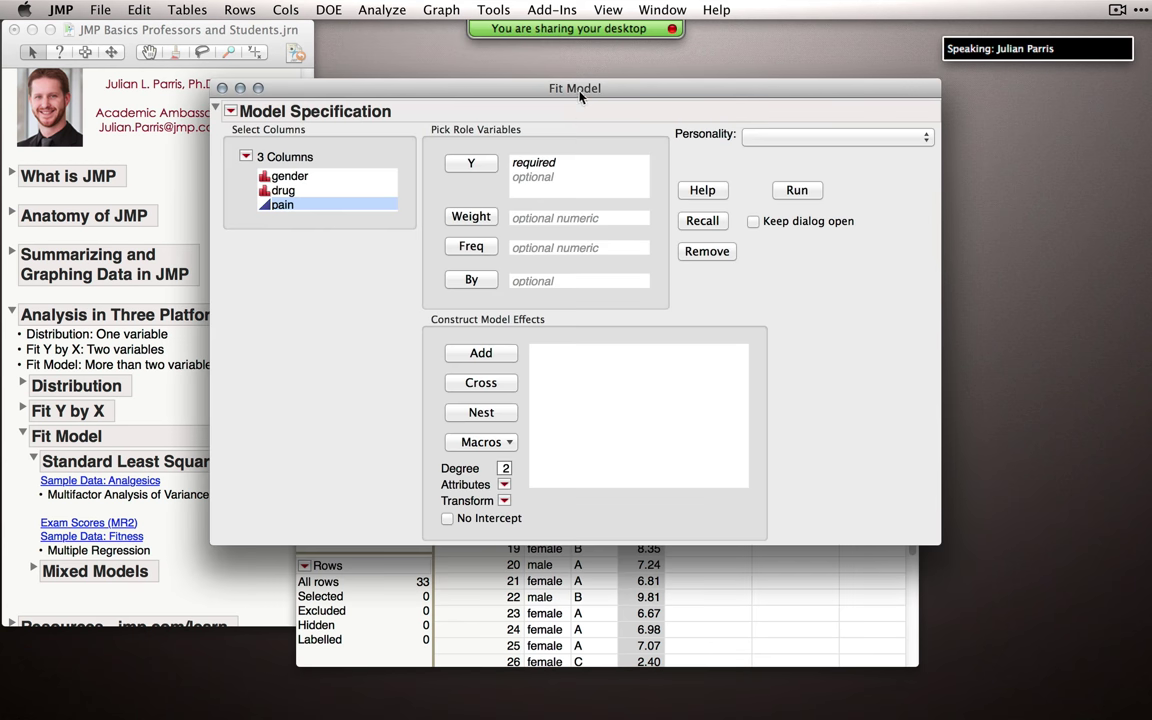
left_click(796, 150)
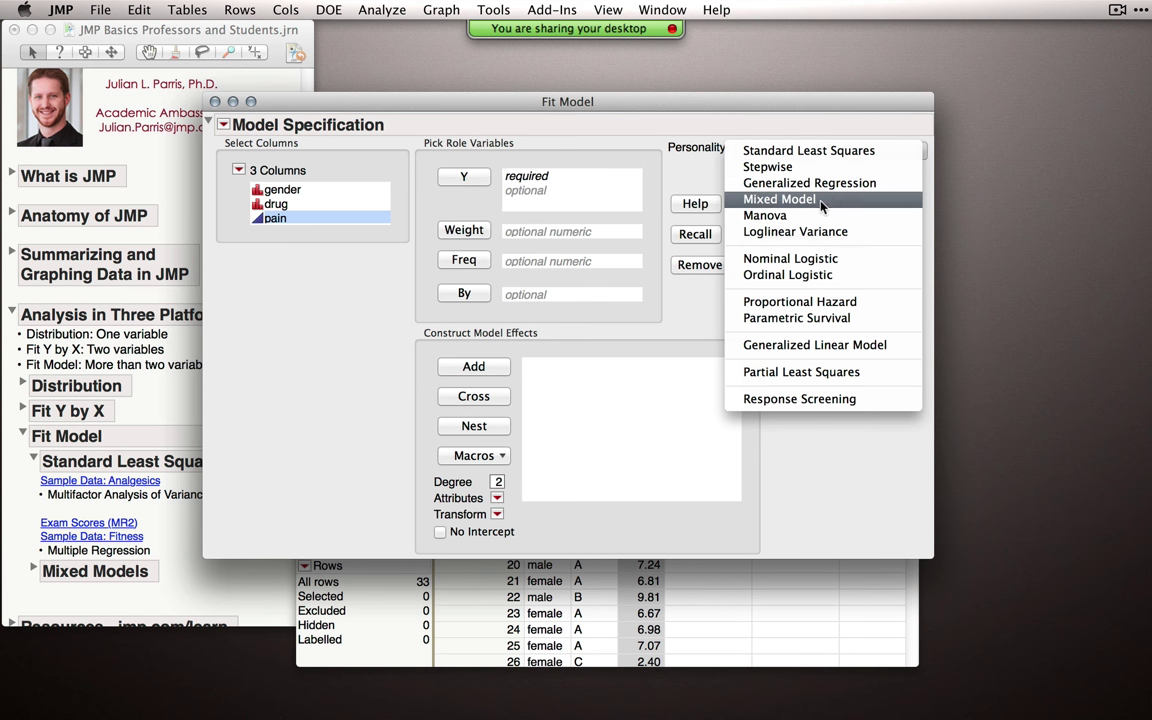
left_click(770, 150)
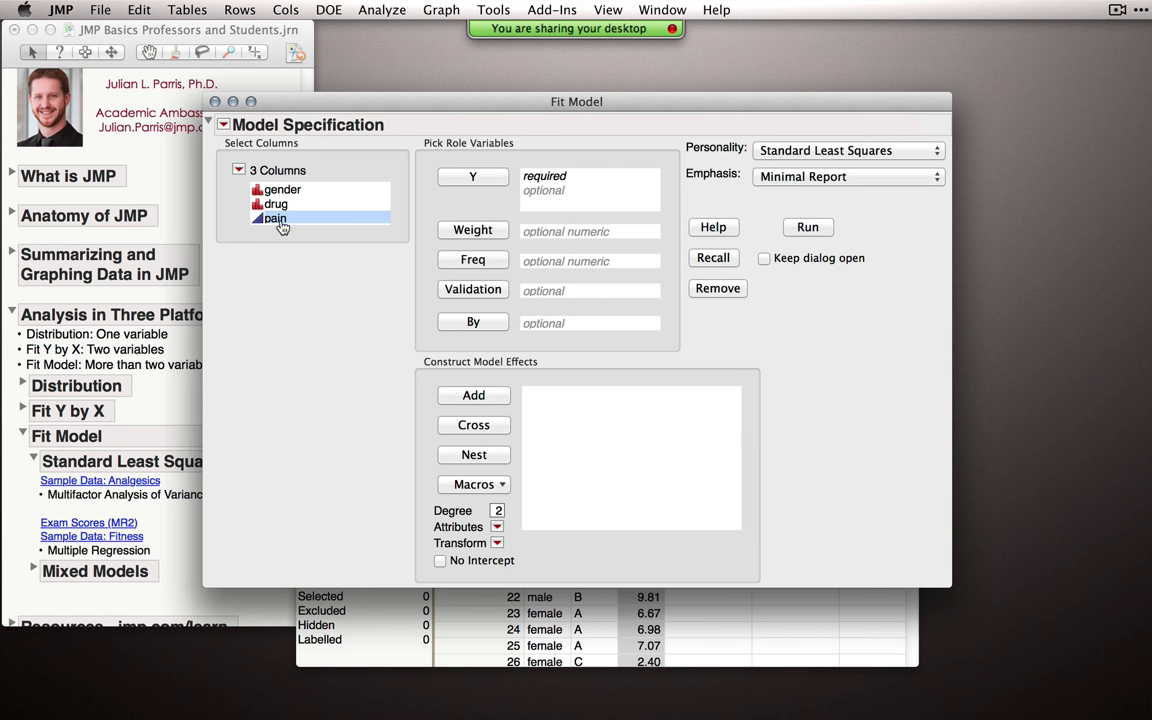
left_click(443, 177)
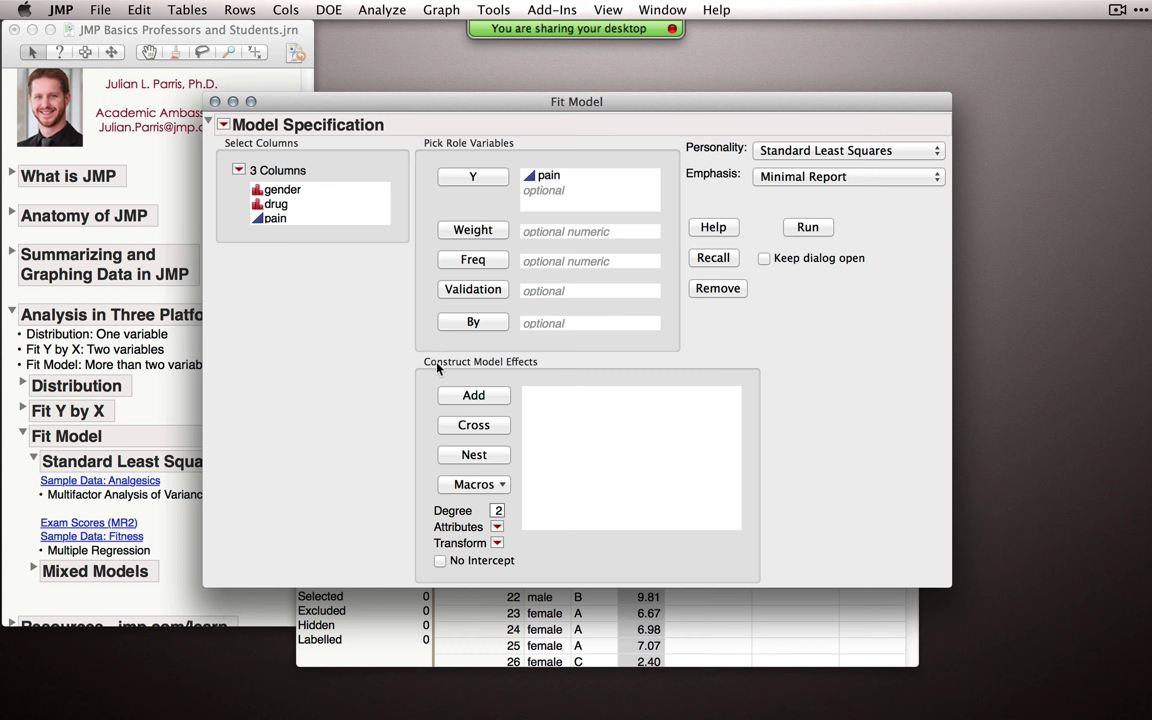
Step: Add gender and drug one at a time as model effects
left_click(270, 189)
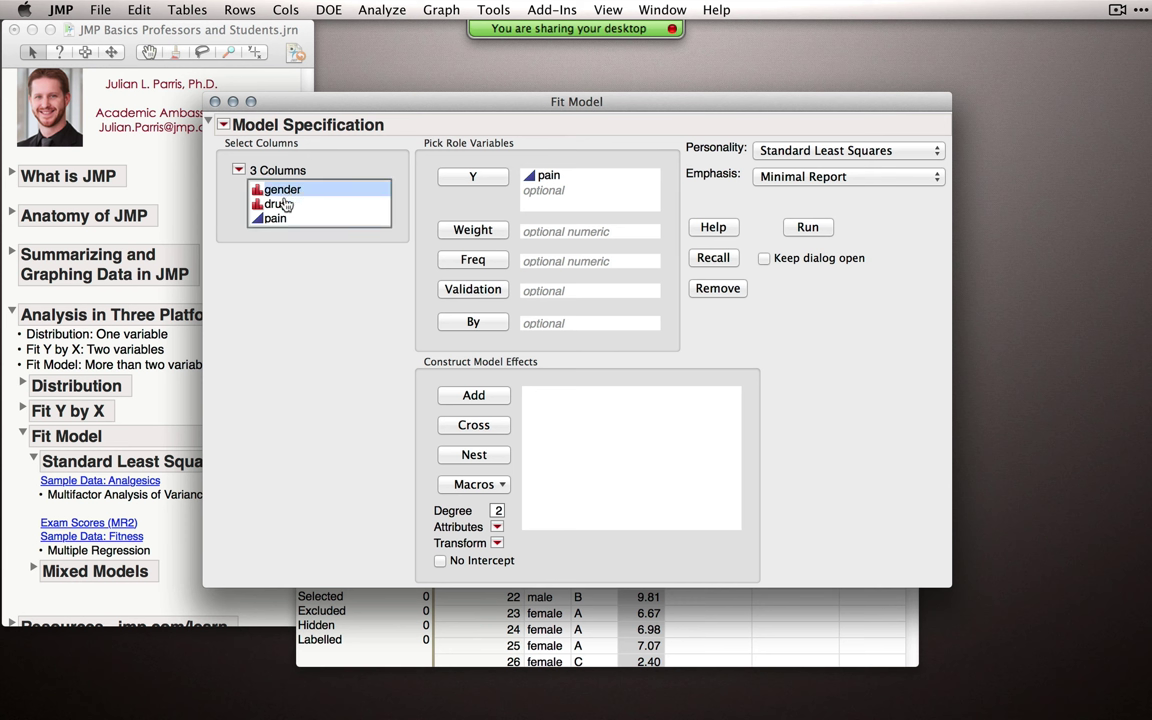
left_click(288, 200, "shift")
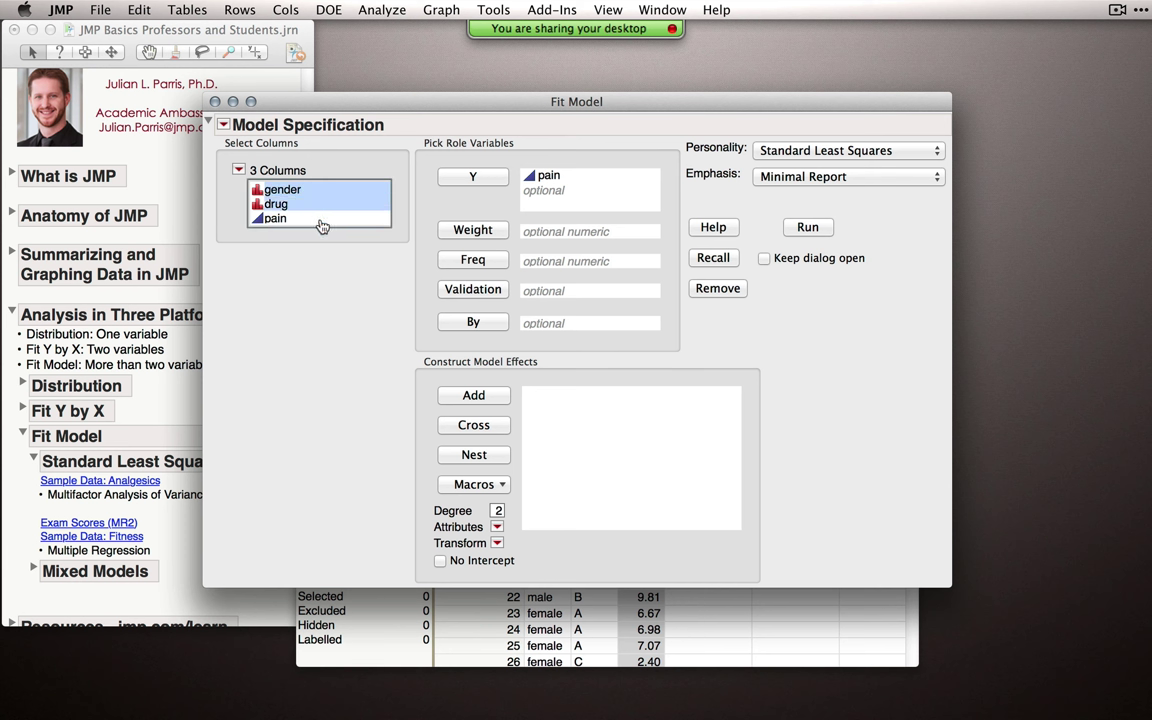
left_click(290, 189)
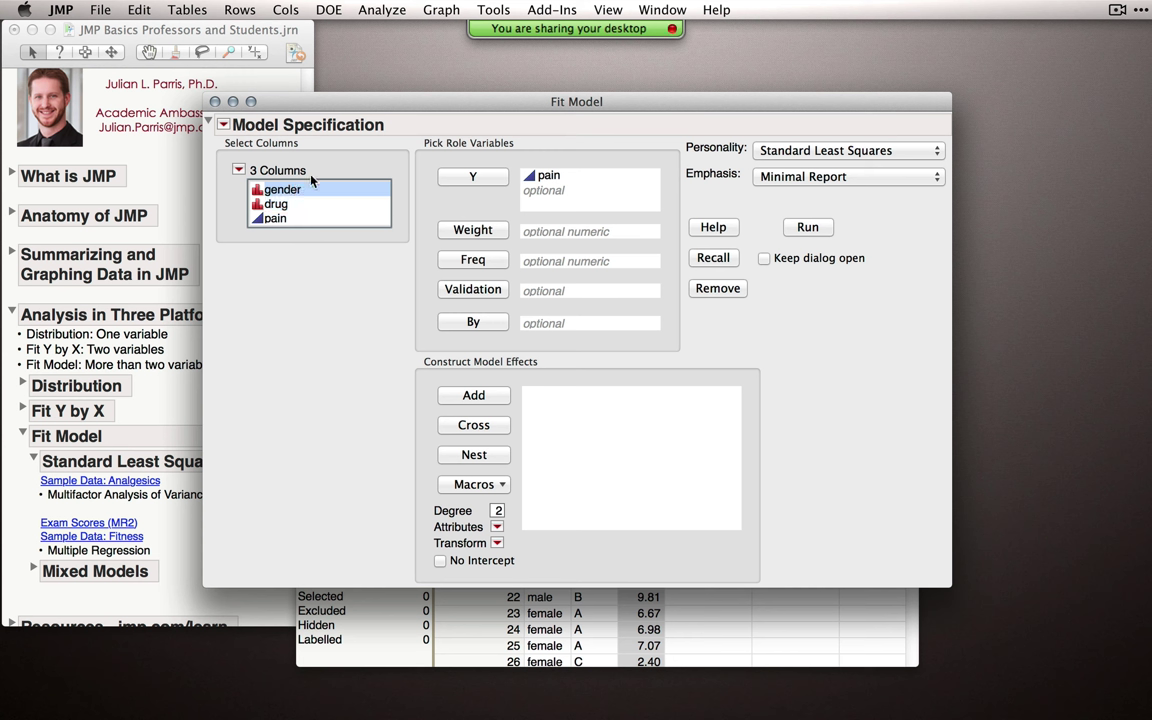
left_click(465, 396)
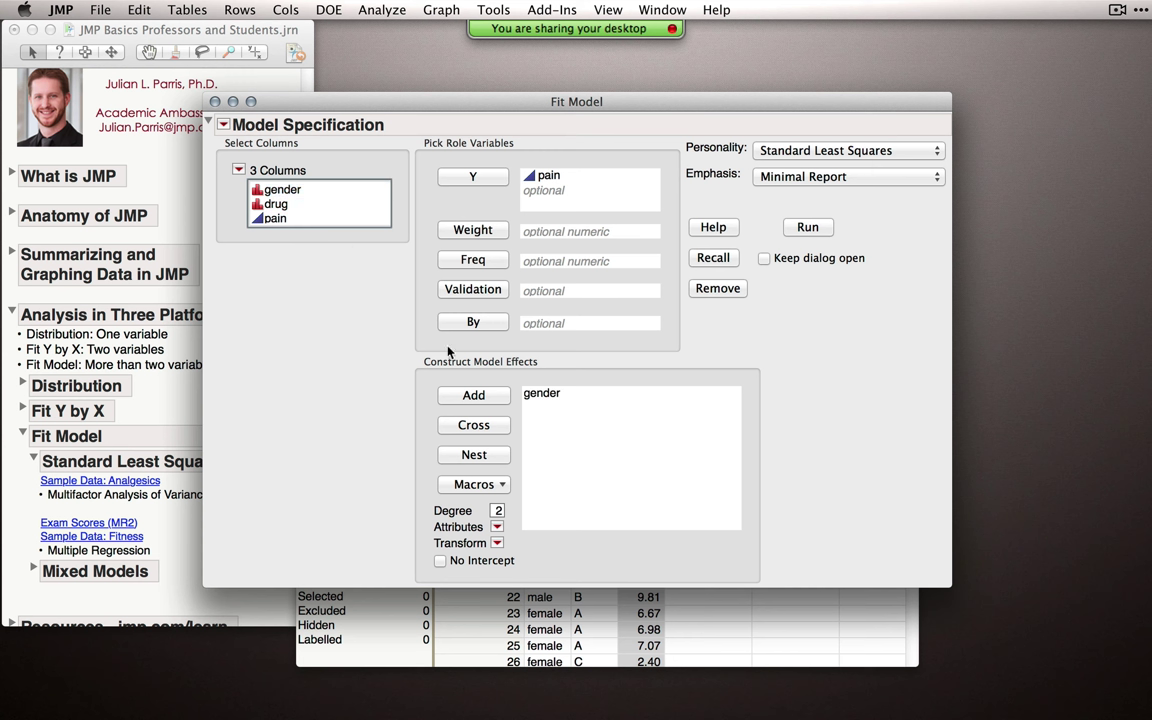
left_click(292, 205)
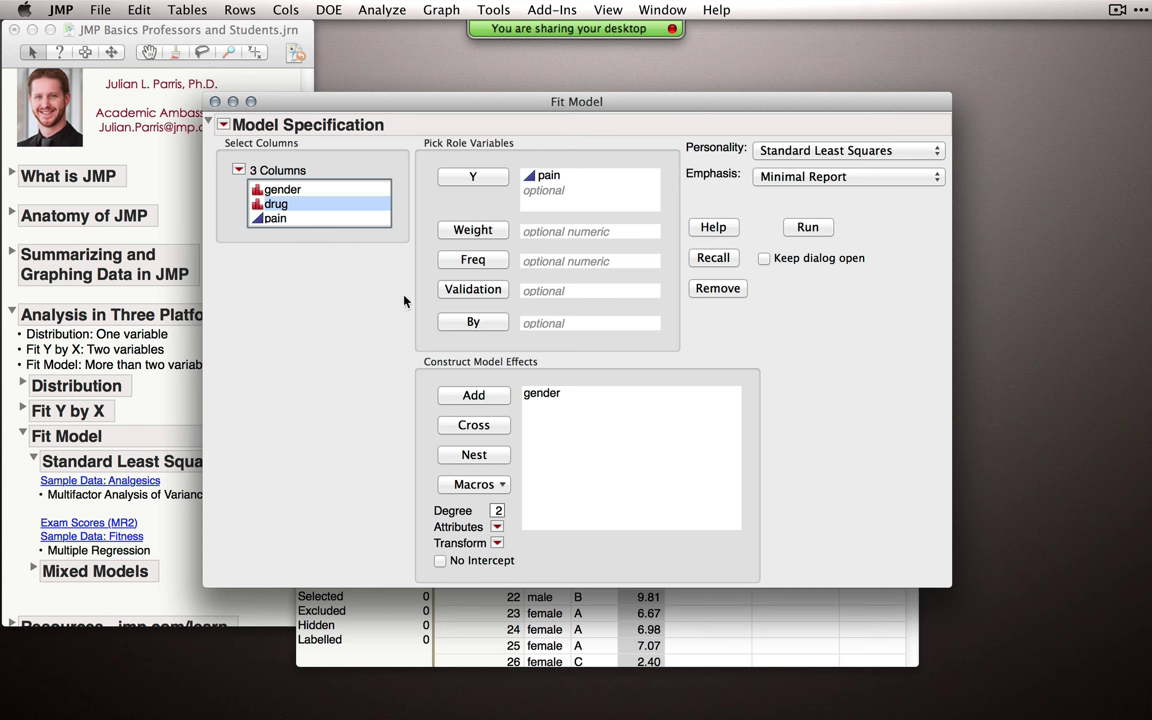
left_click(474, 396)
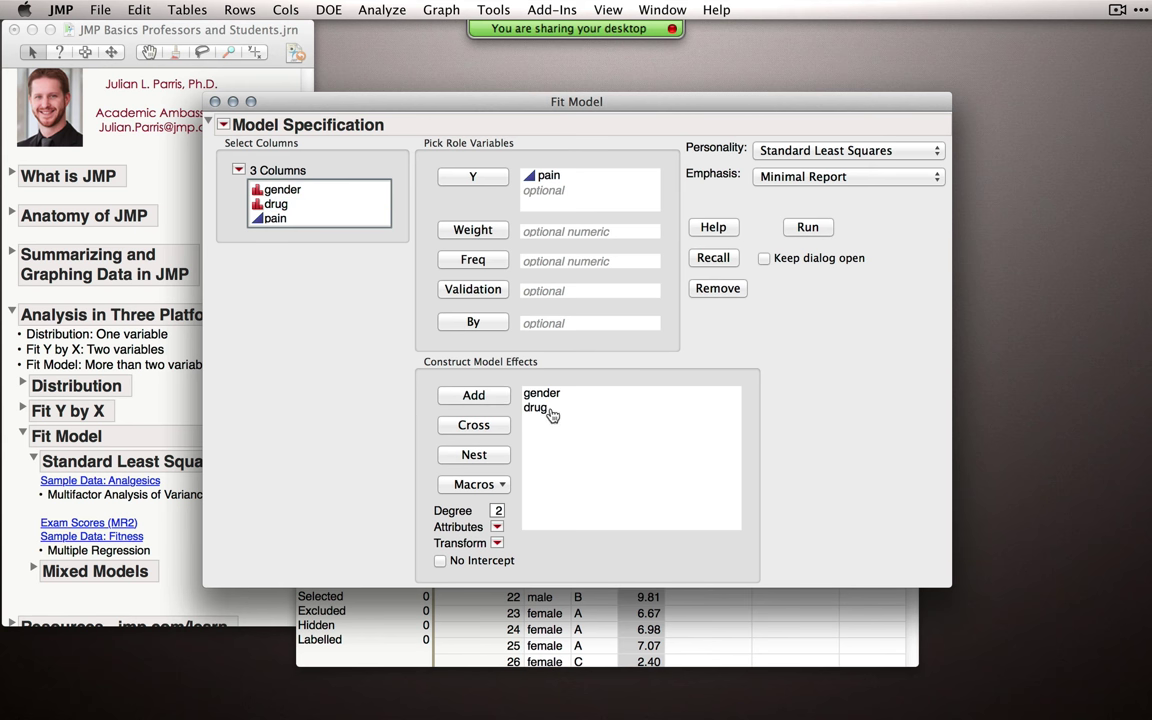
Step: Cross the drug effect with the gender column to add the drug*gender interaction to the model effects
left_click(546, 416)
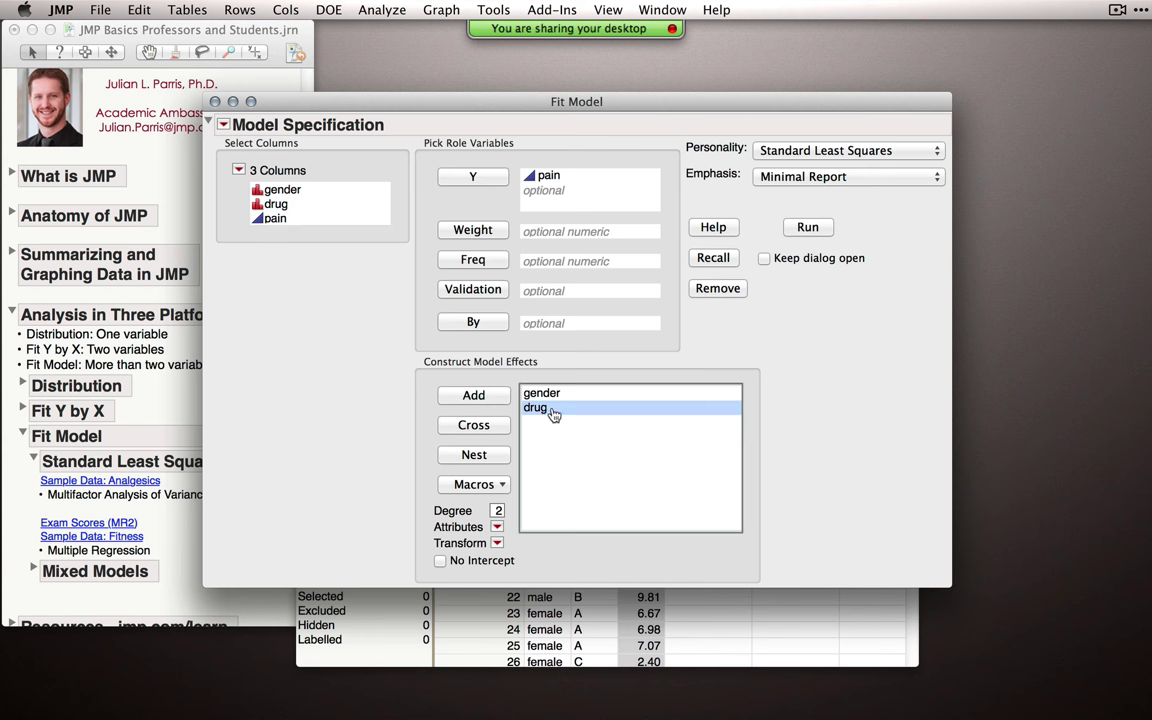
left_click(310, 192)
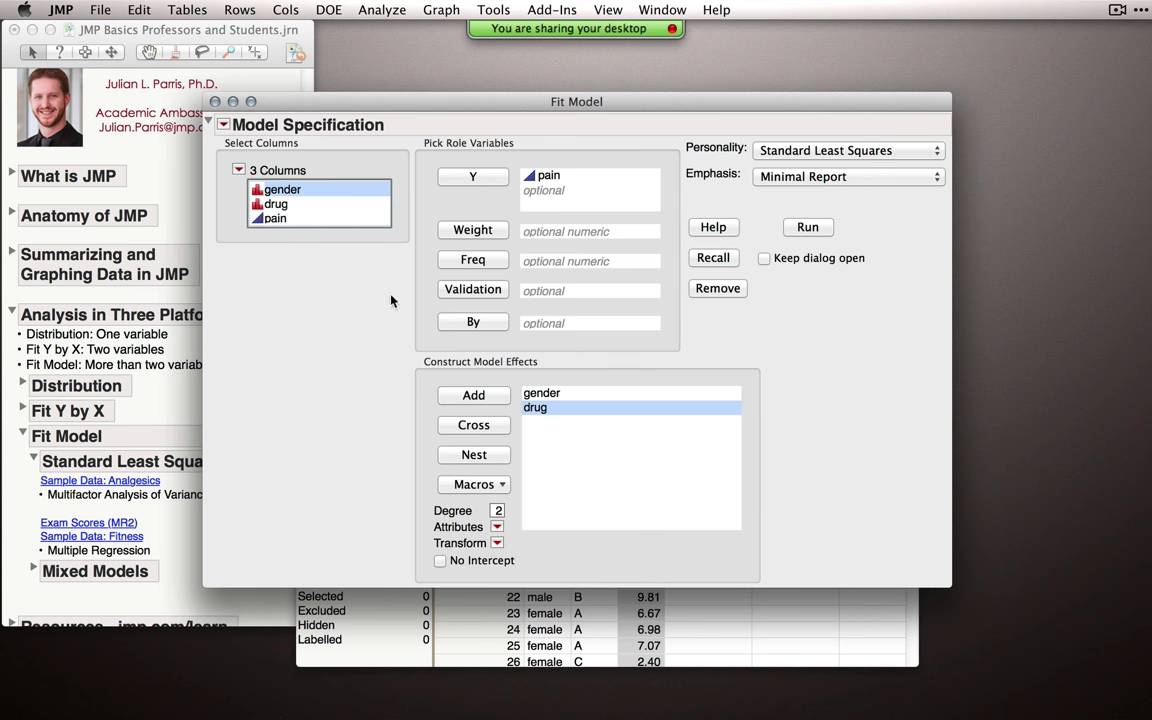
left_click(502, 427)
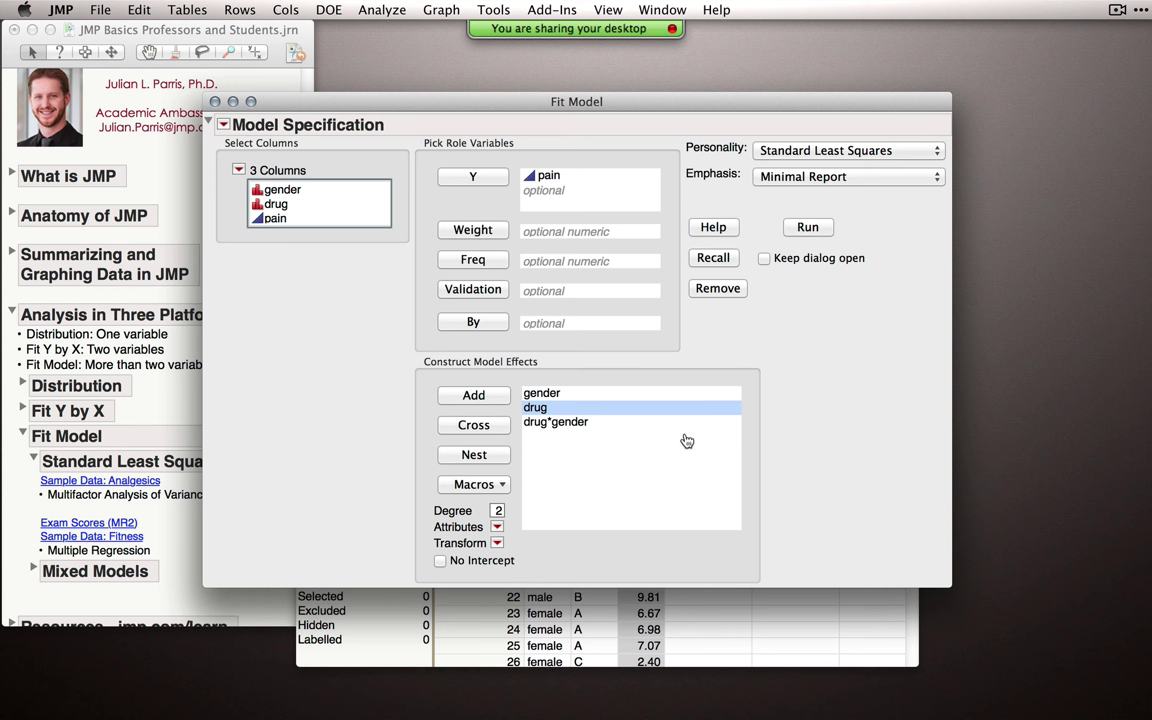
Step: Replace all model effects with a Full Factorial of gender and drug, and run the model
left_click_drag(530, 393, 545, 424)
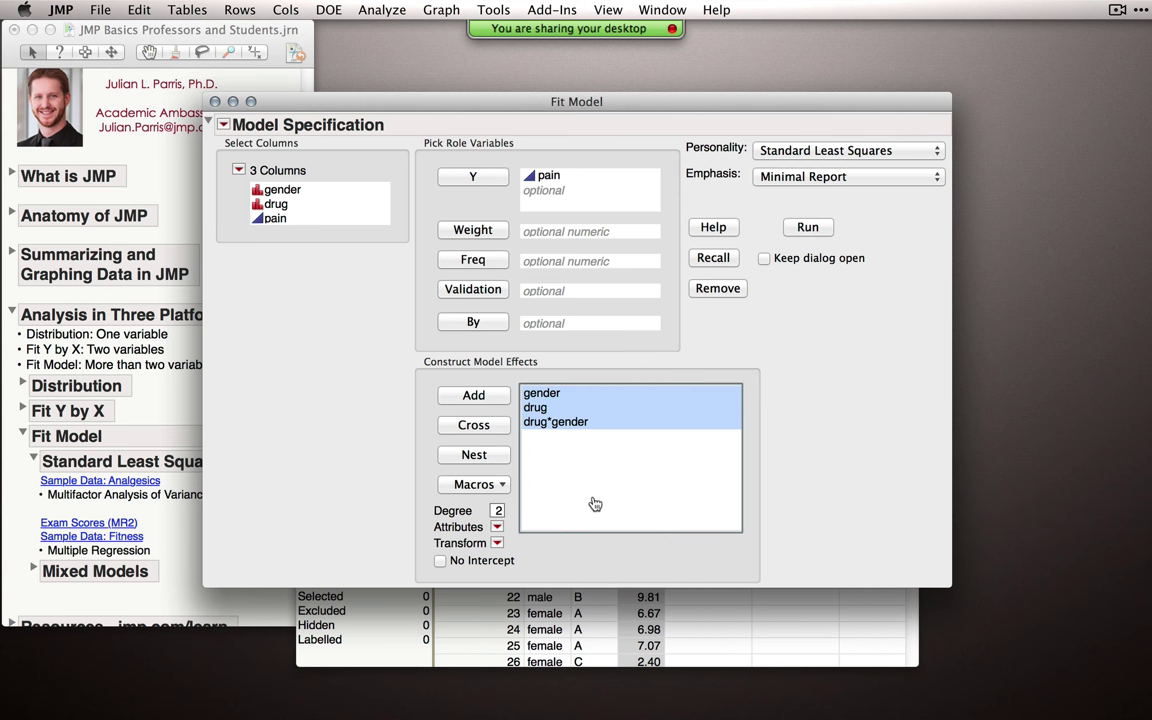
key("Delete")
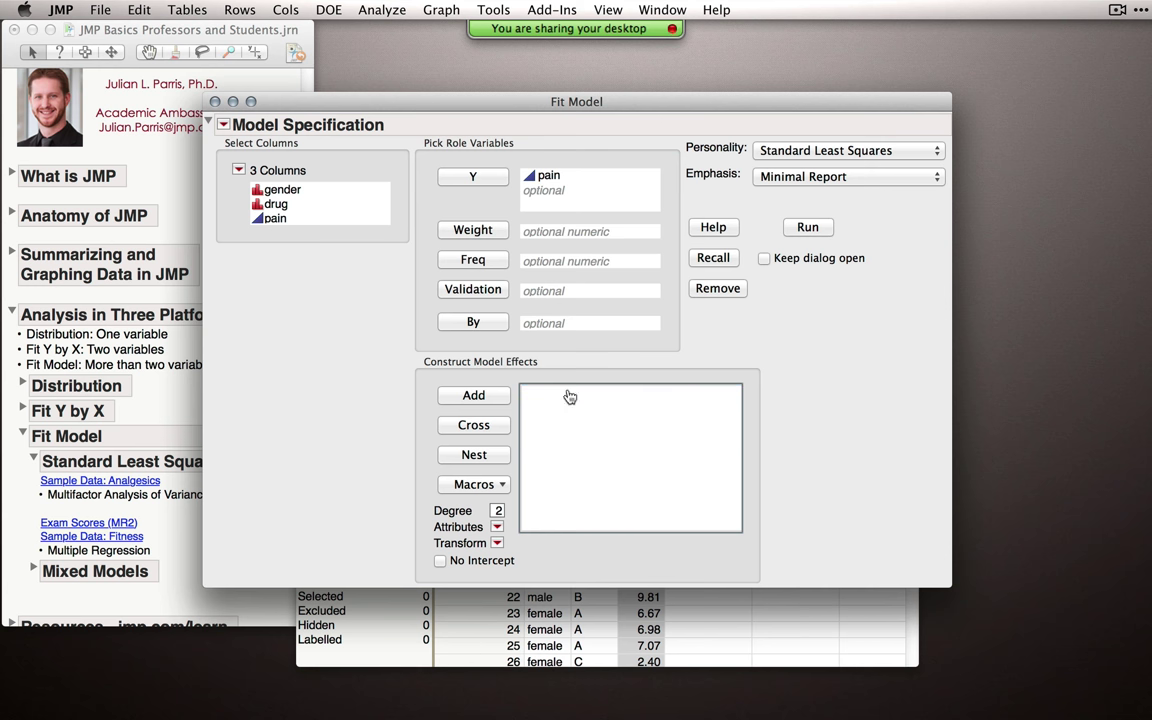
left_click(311, 191)
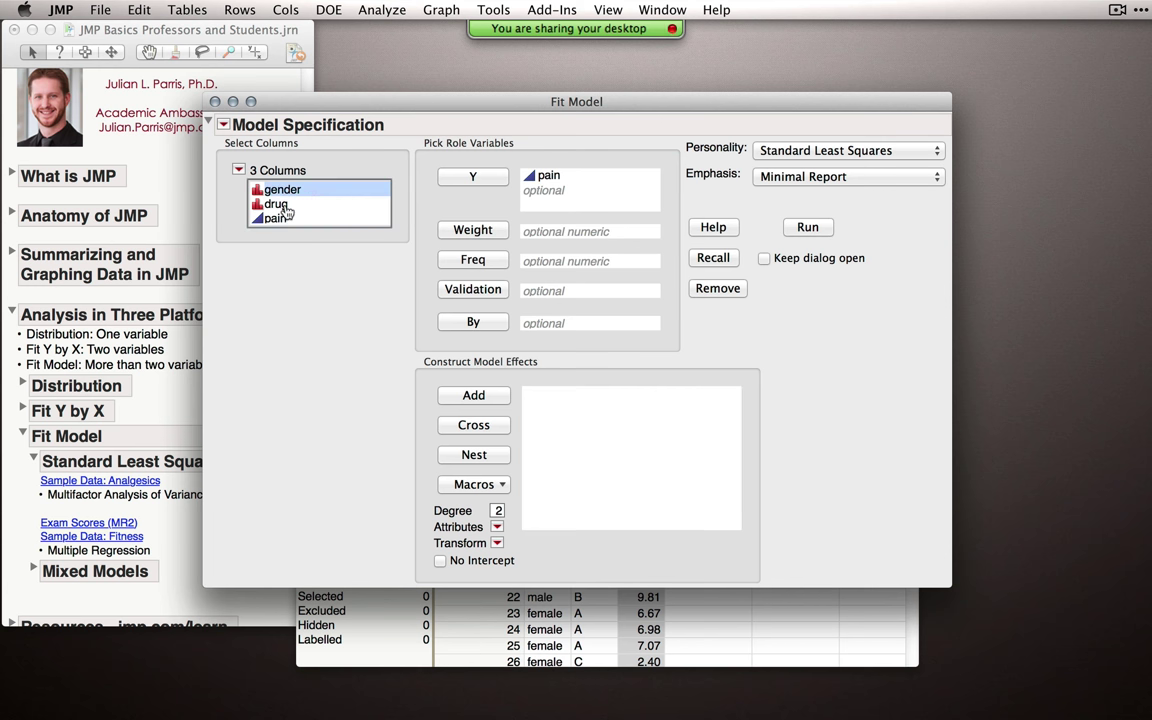
left_click(285, 206, "shift")
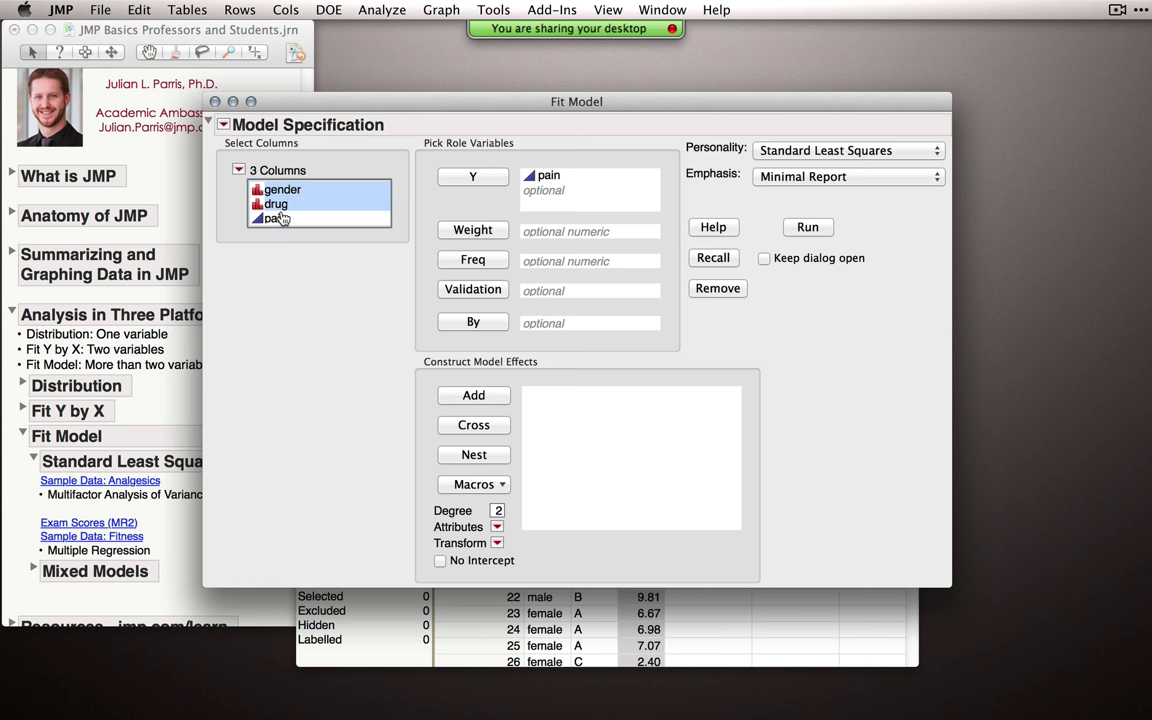
left_click(487, 485)
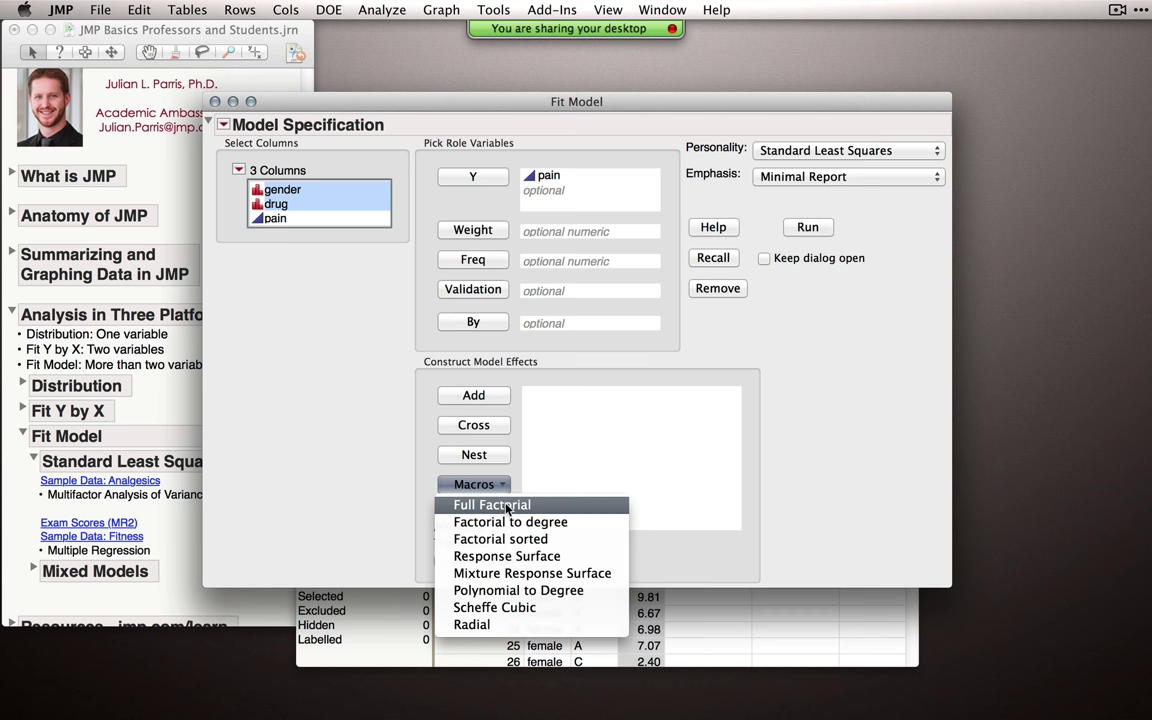
left_click(492, 505)
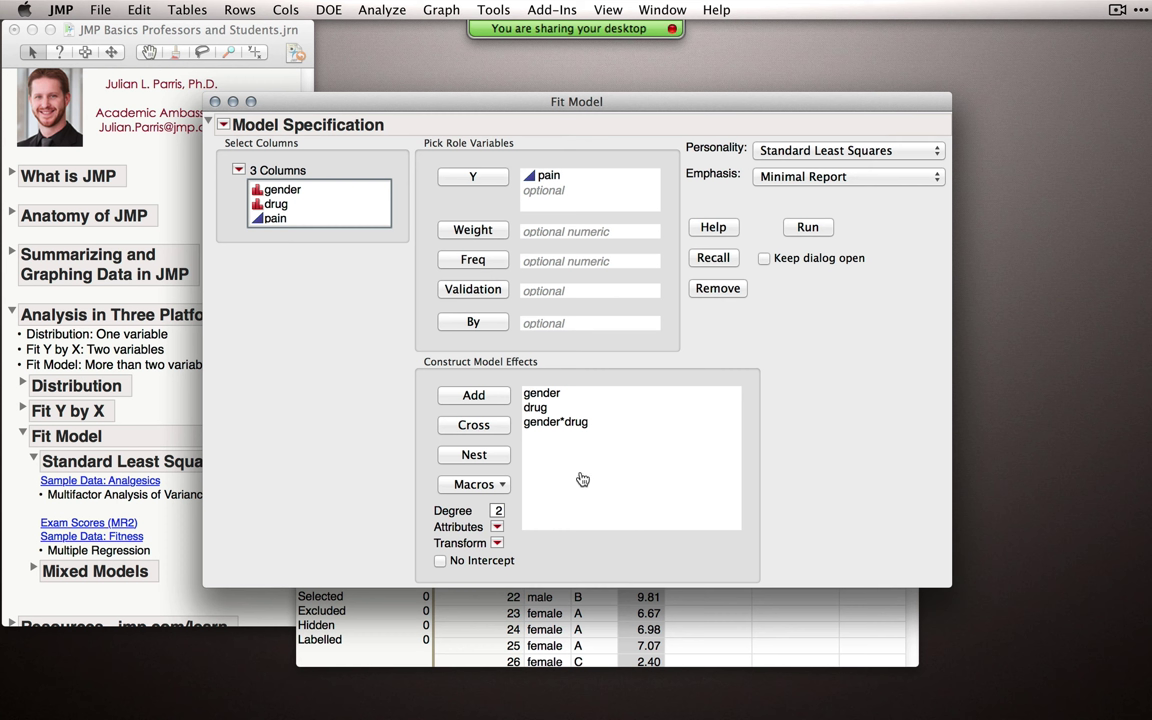
left_click(806, 226)
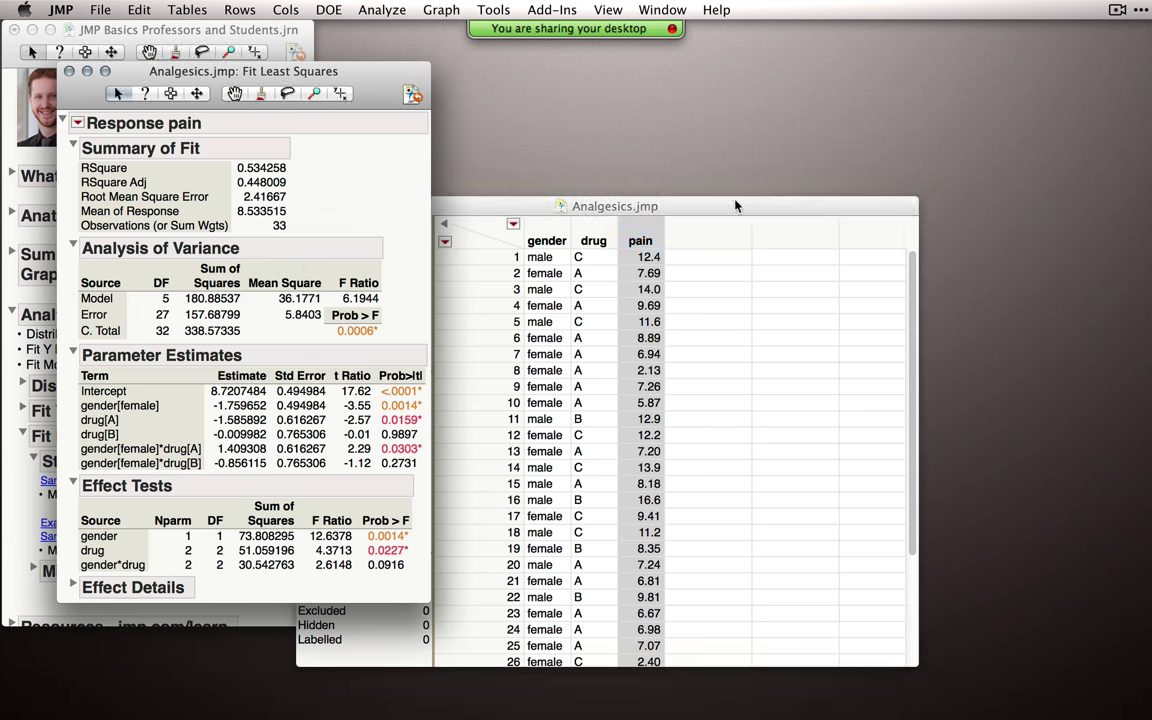
Step: Move the Fit Least Squares report clear of the journal and add the Prediction Profiler to it
left_click_drag(378, 80, 654, 70)
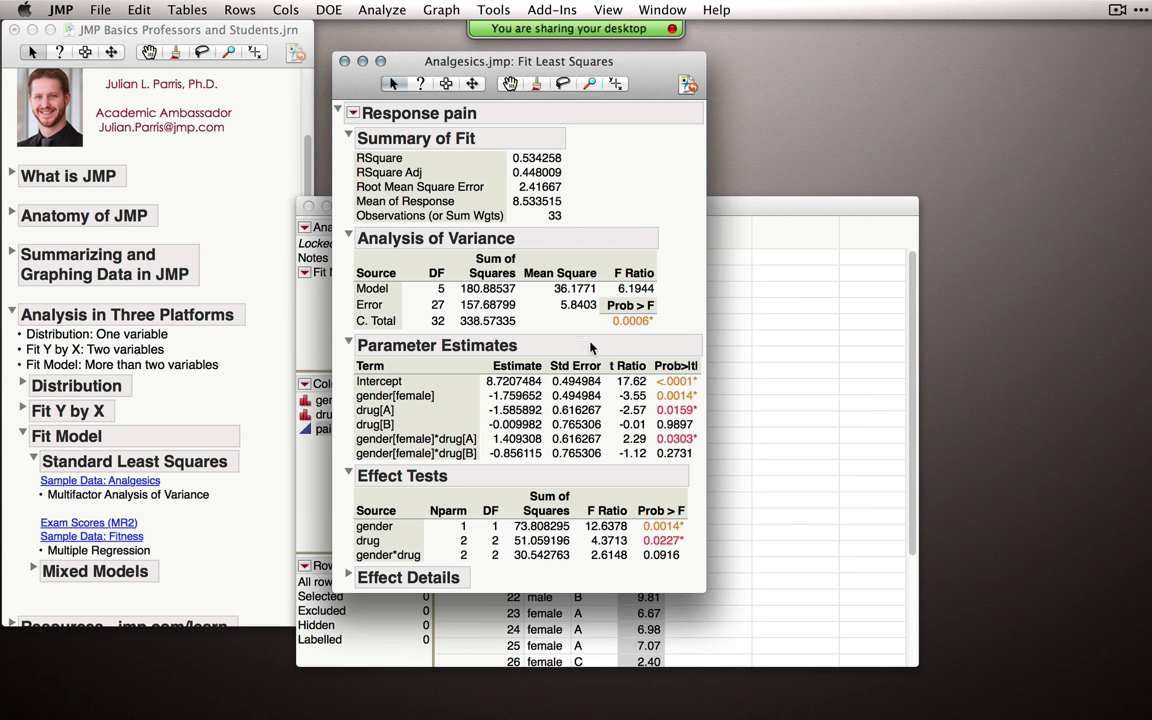
left_click(353, 116)
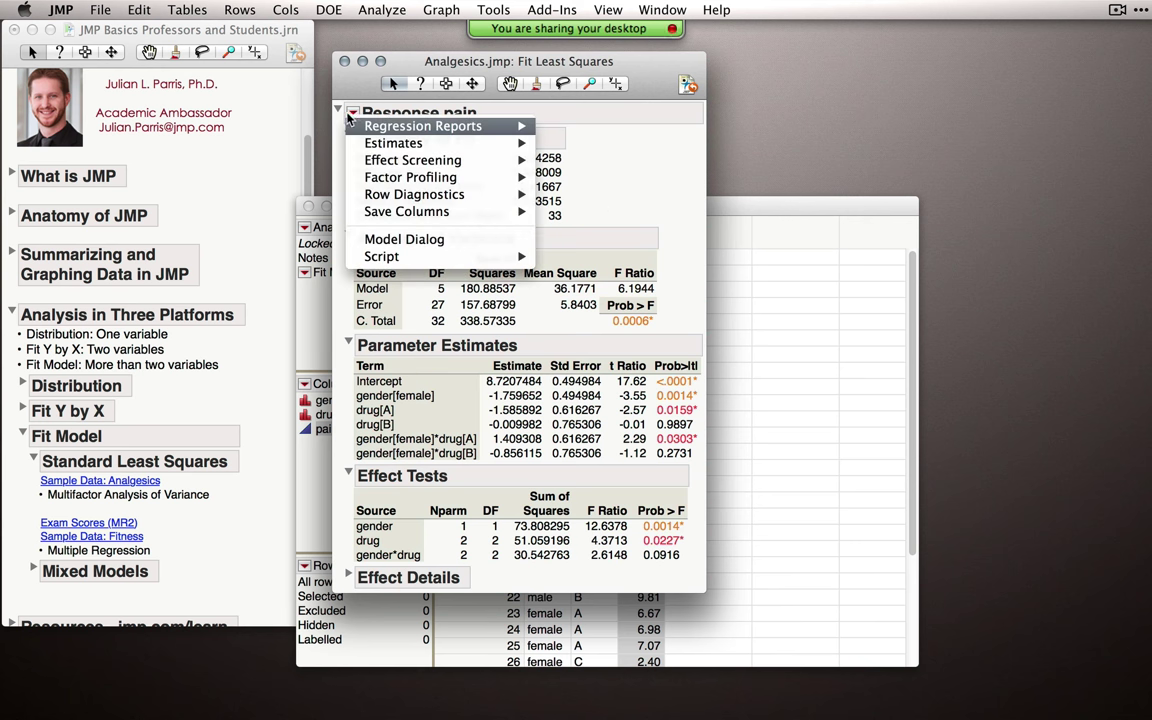
mouse_move(389, 177)
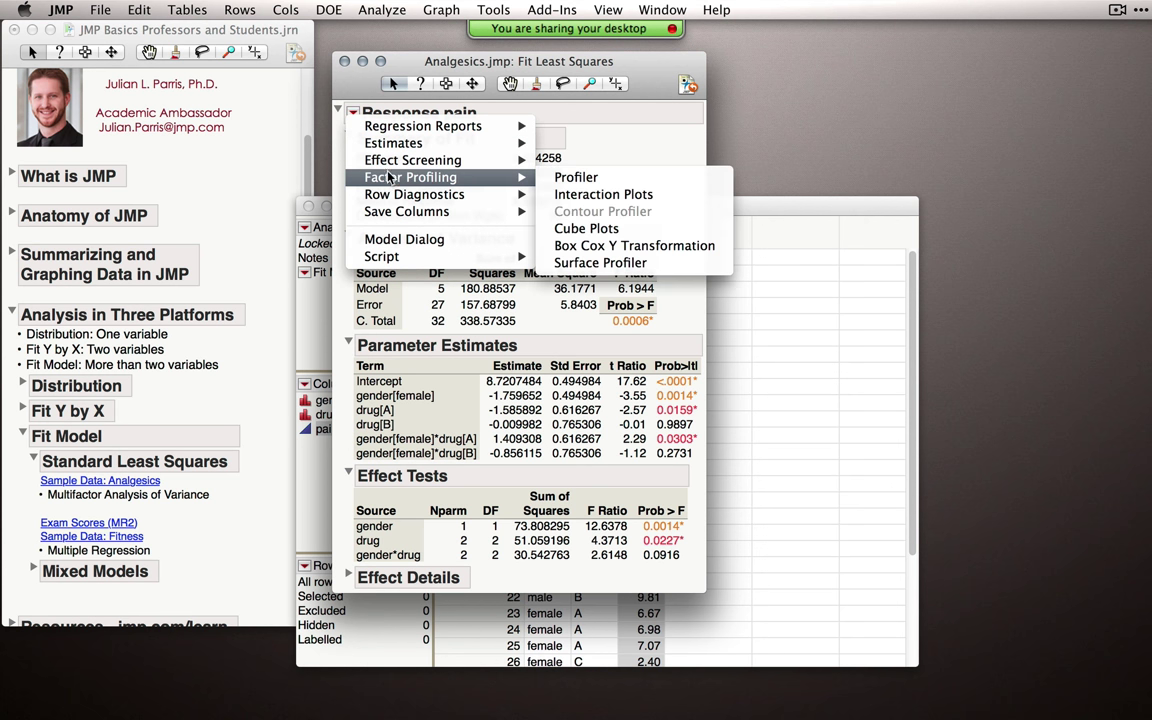
left_click(575, 178)
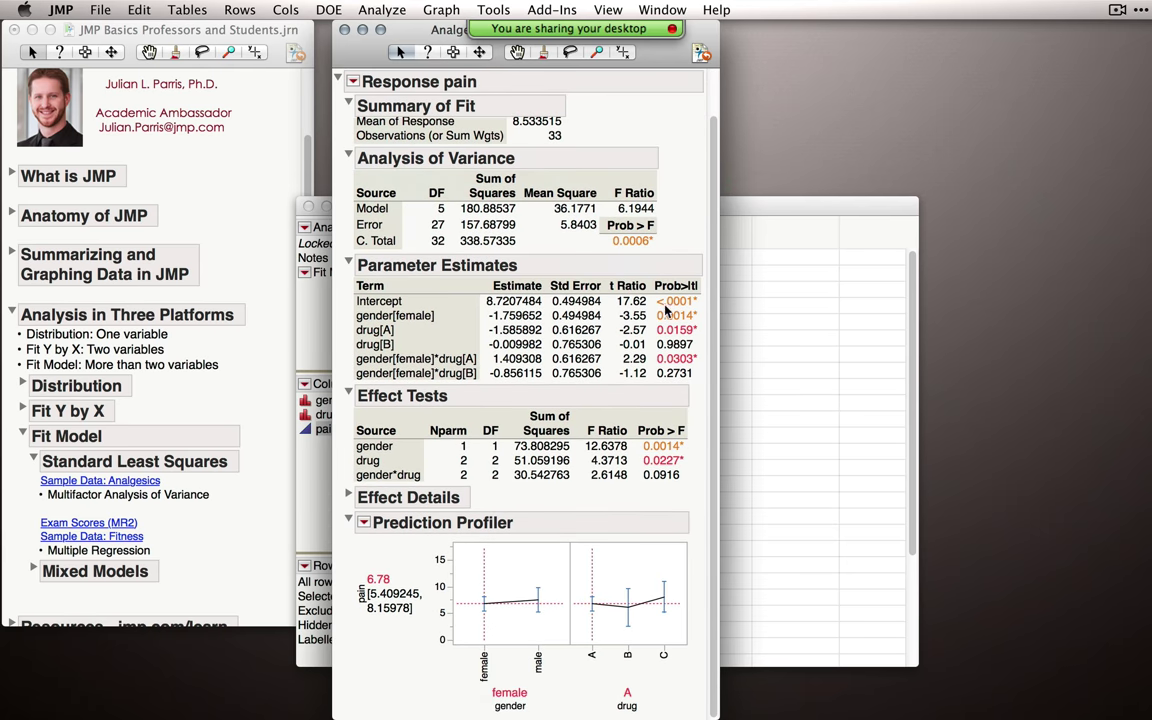
Step: Alternate the Prediction Profiler's gender between male and female at drug A to compare the drug profiles
left_click(538, 600)
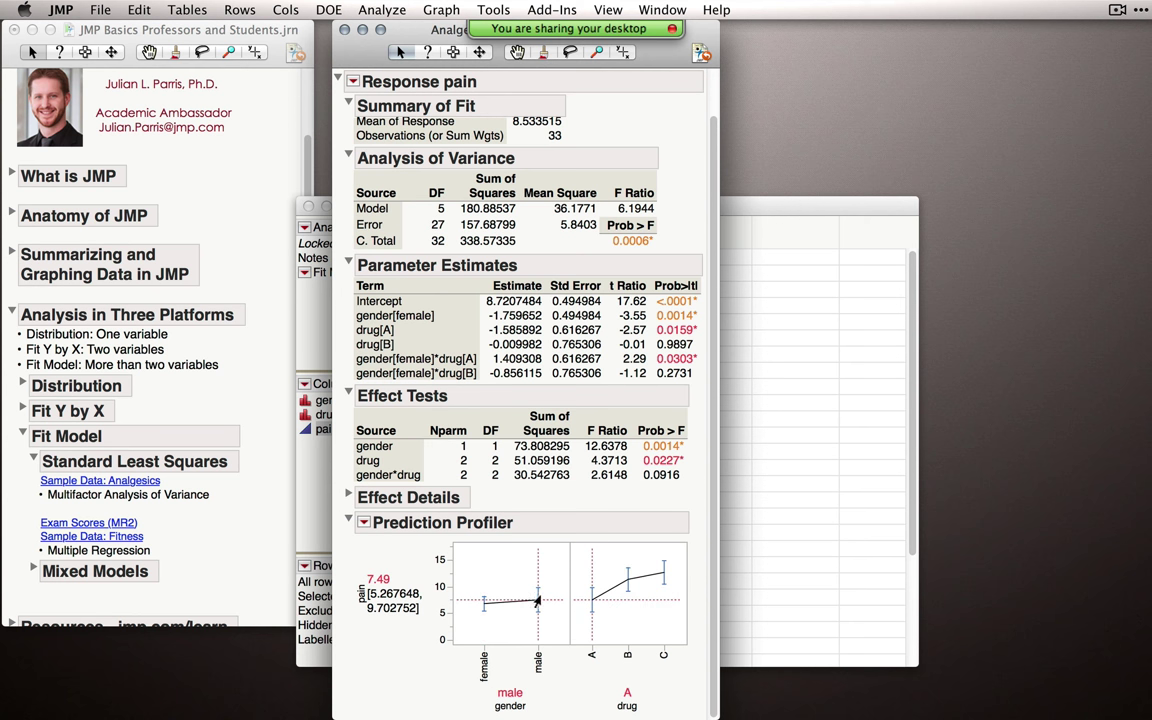
left_click(487, 605)
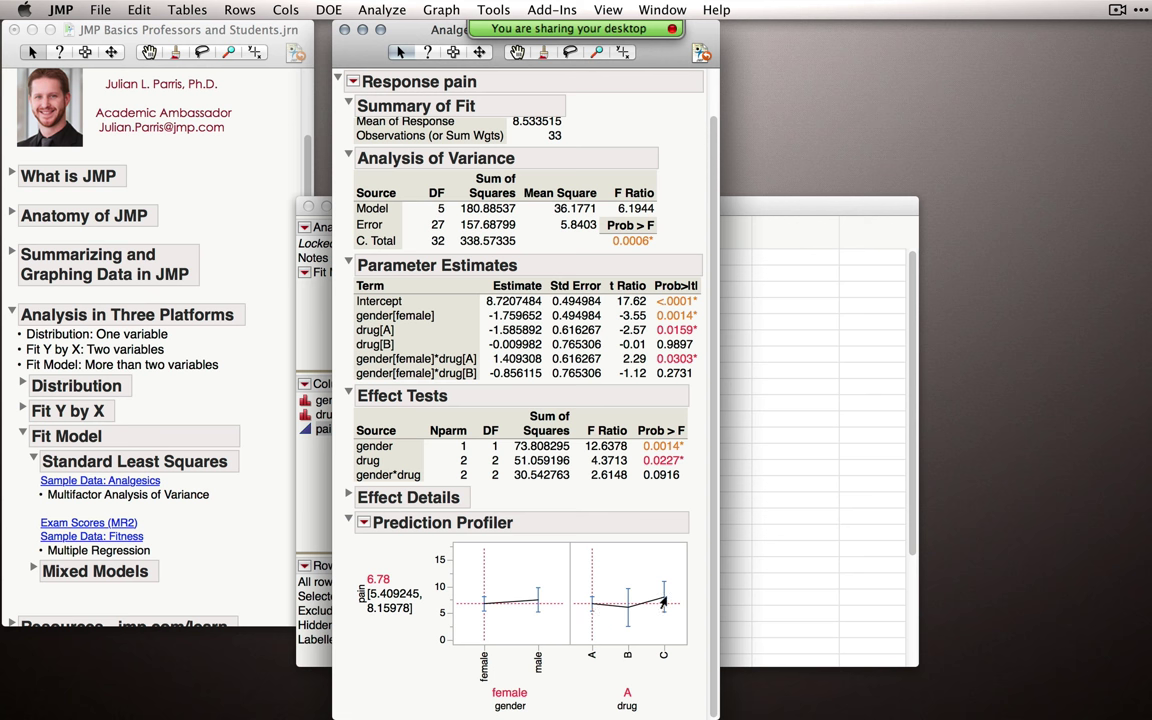
left_click(536, 601)
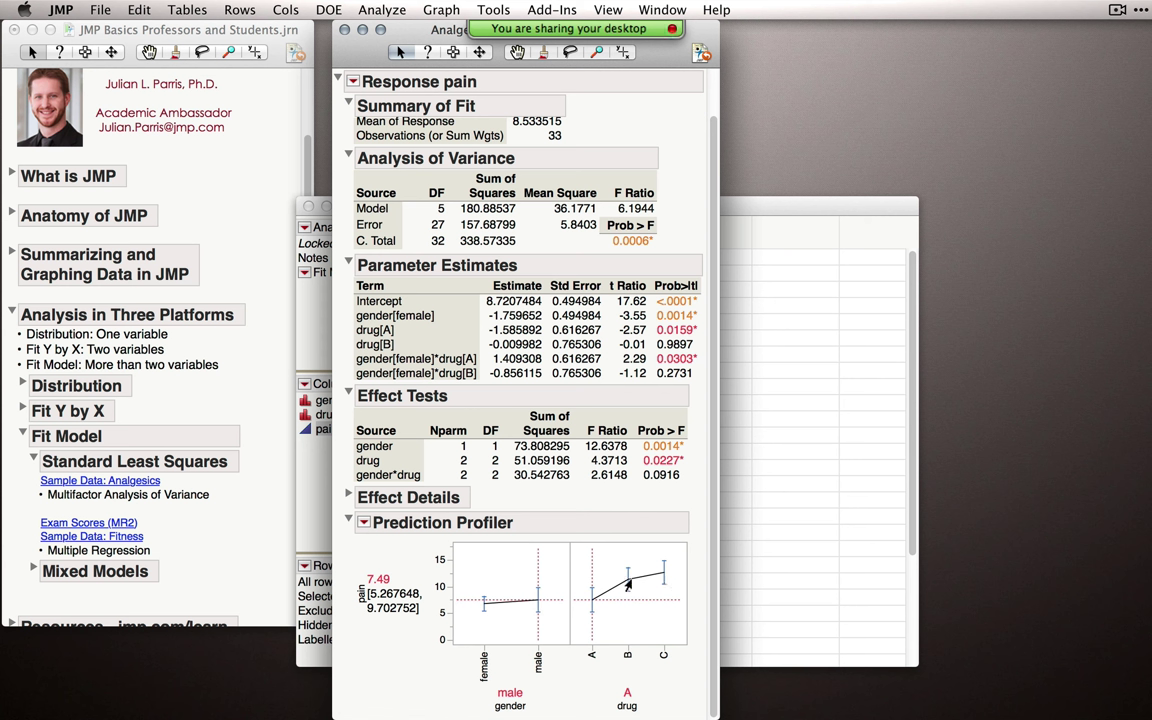
left_click(486, 608)
left_click(536, 606)
left_click(485, 608)
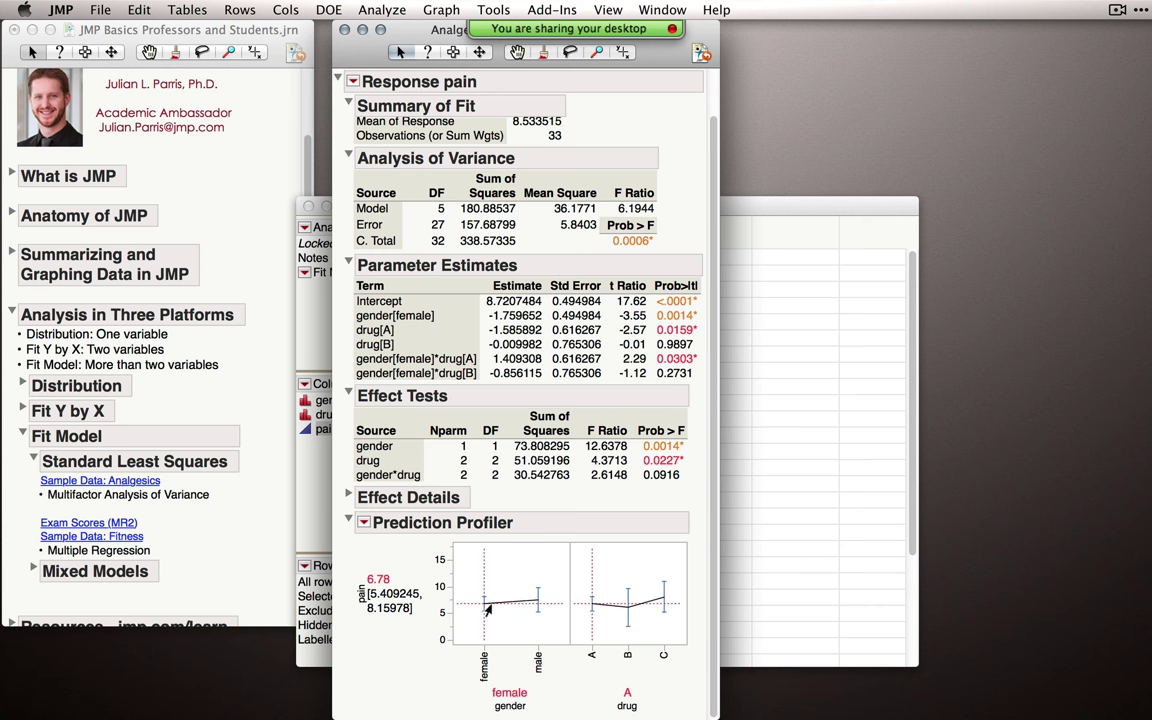
left_click(536, 603)
left_click(485, 605)
left_click(548, 604)
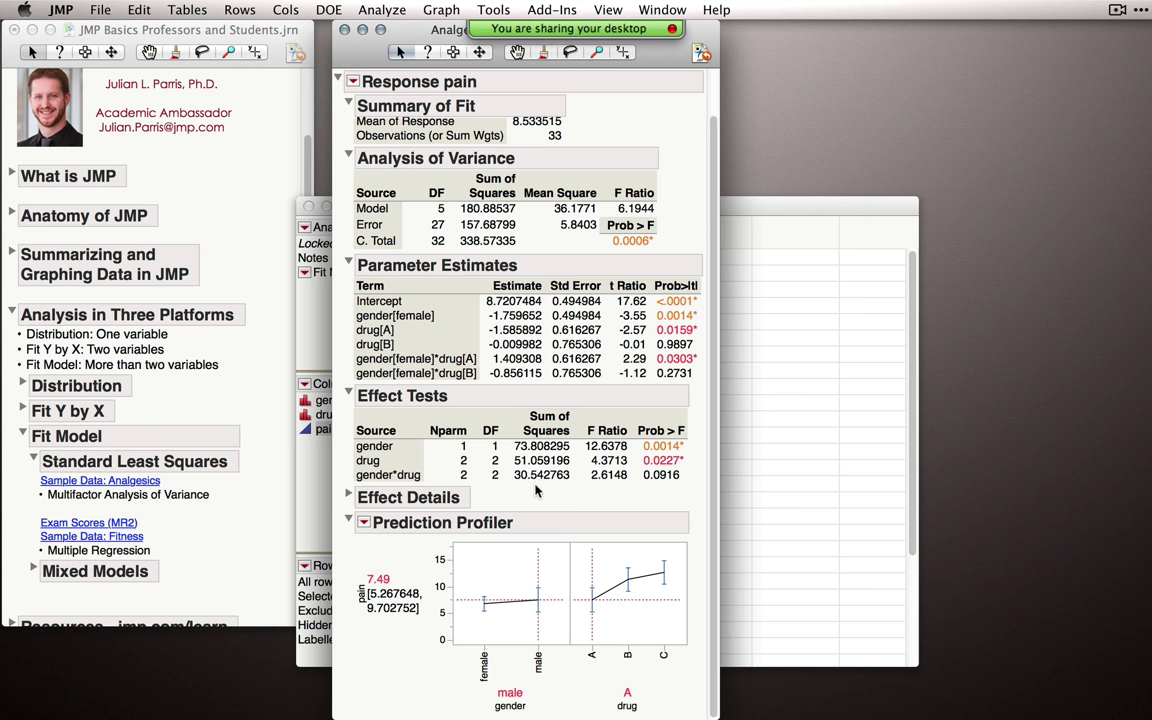
left_click(485, 602)
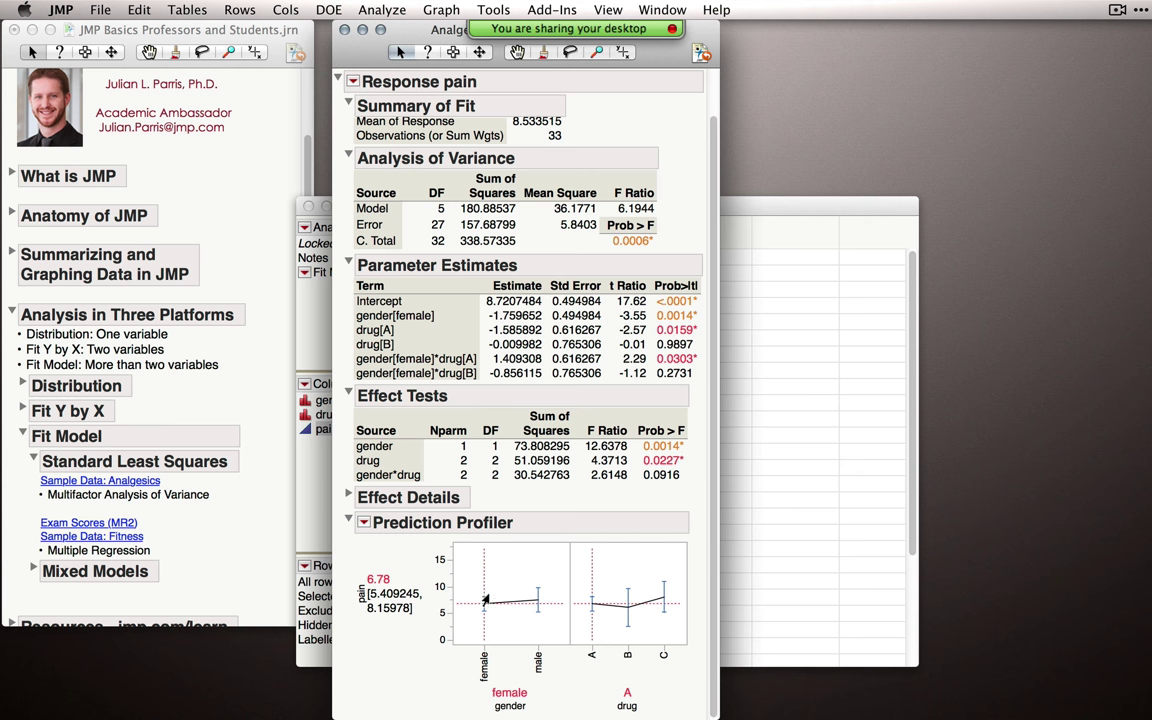
left_click(537, 602)
left_click(484, 604)
left_click(537, 602)
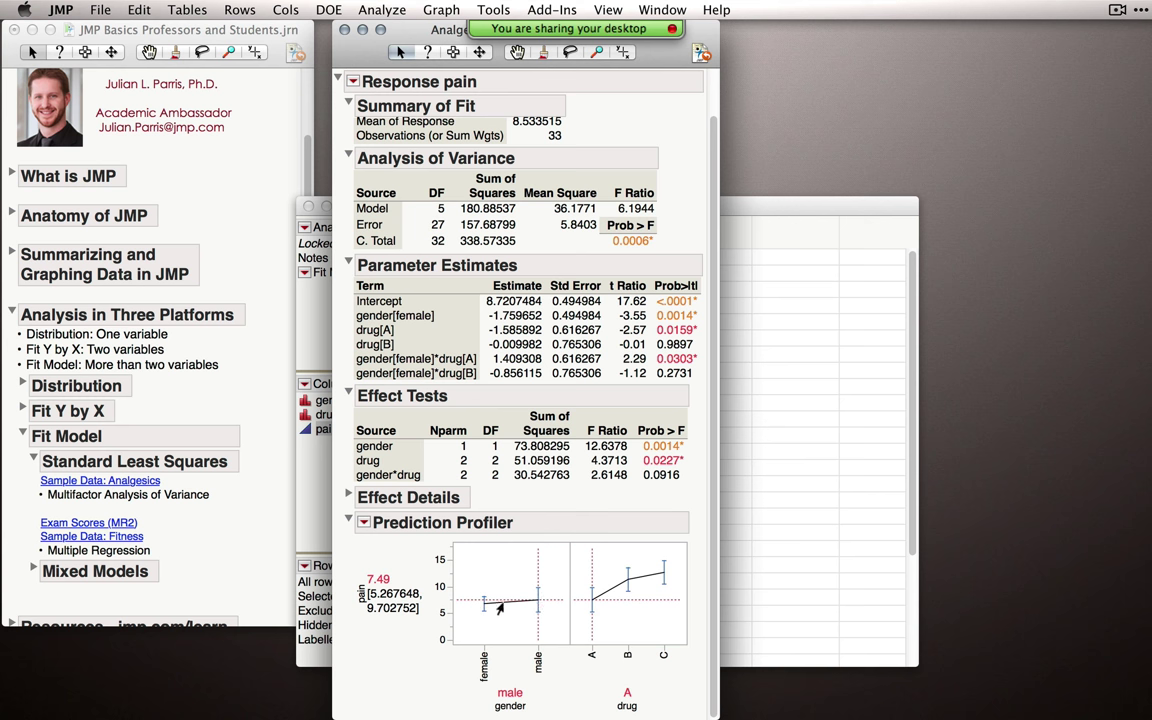
left_click(484, 604)
left_click(538, 602)
Step: Switch the Prediction Profiler's drug setting among A, B and C for males to compare the gender profiles, ending on C
left_click_drag(592, 597, 619, 583)
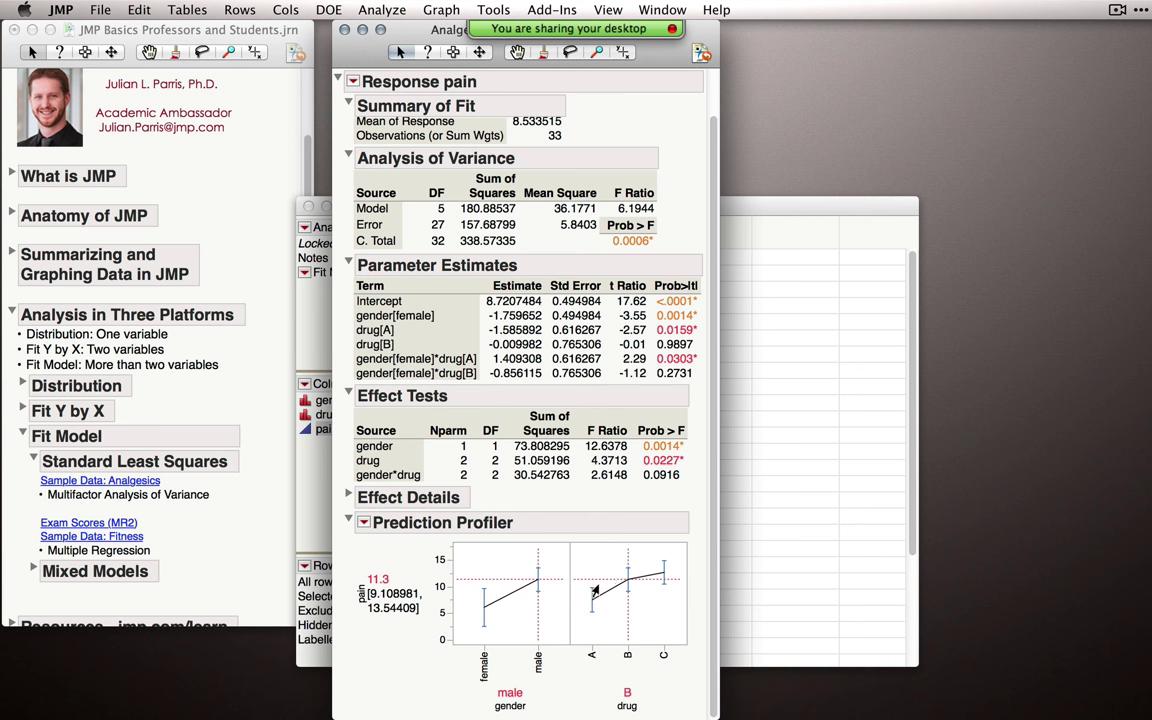
left_click(663, 577)
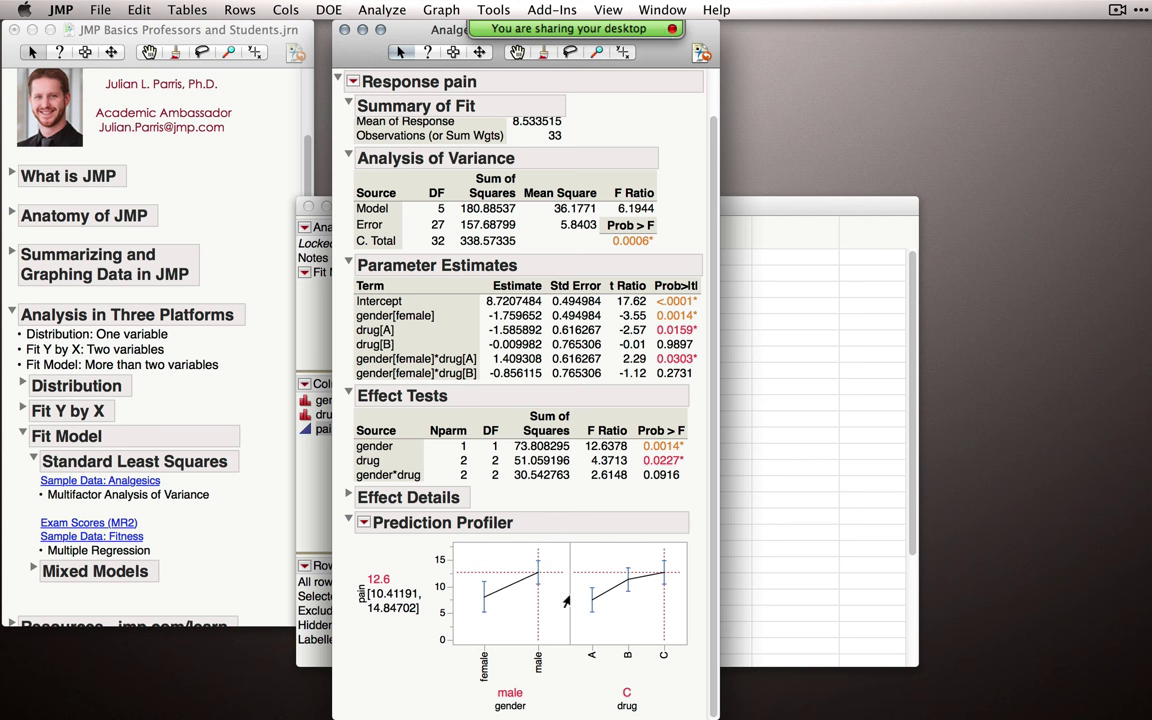
left_click(628, 582)
left_click(598, 600)
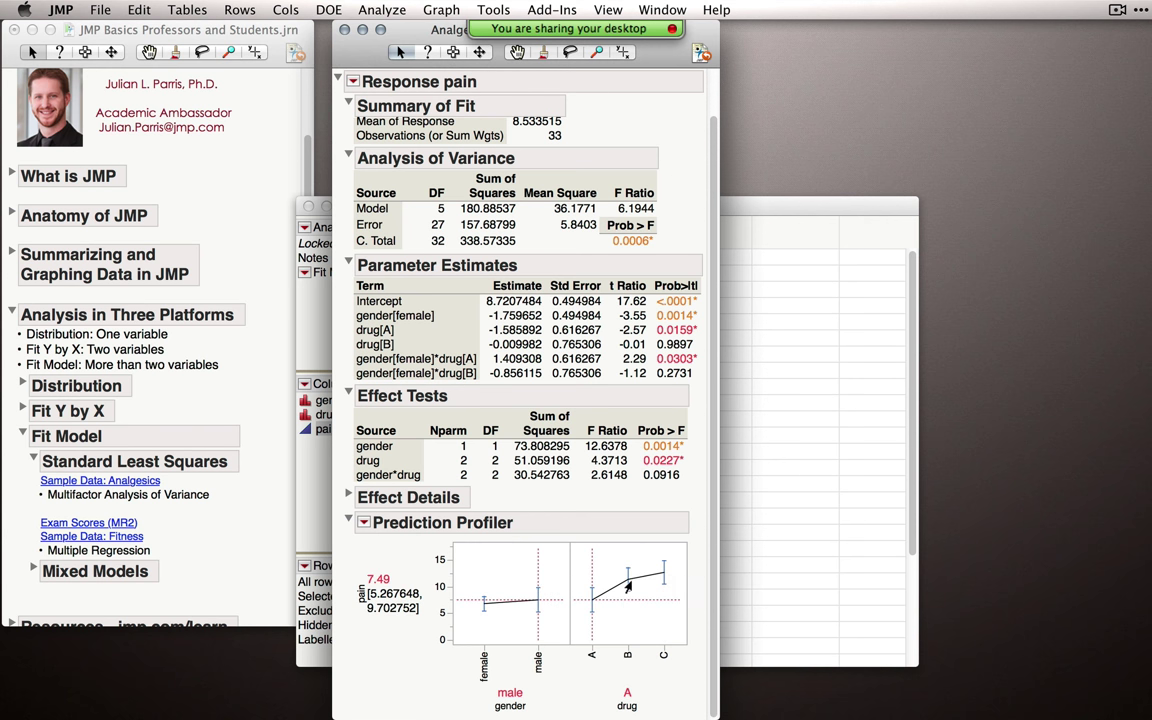
left_click(656, 583)
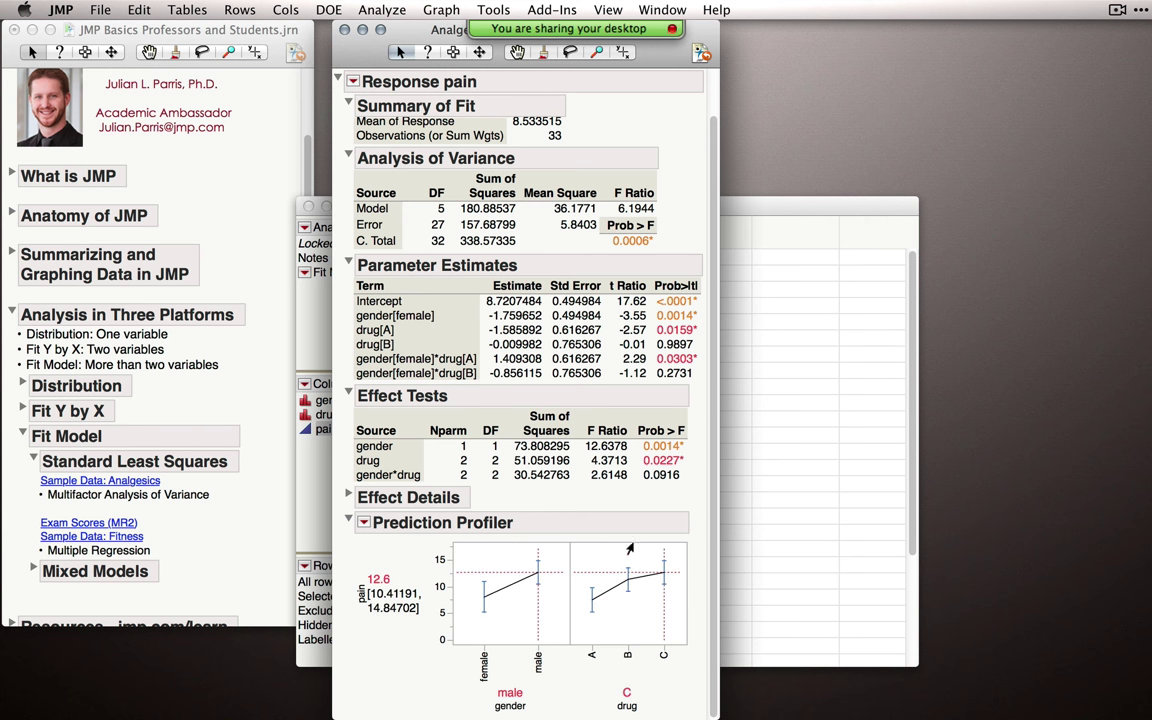
Step: Close the Analgesics report and data table, and open the Fitness sample data with its window moved off the journal
key("super+w")
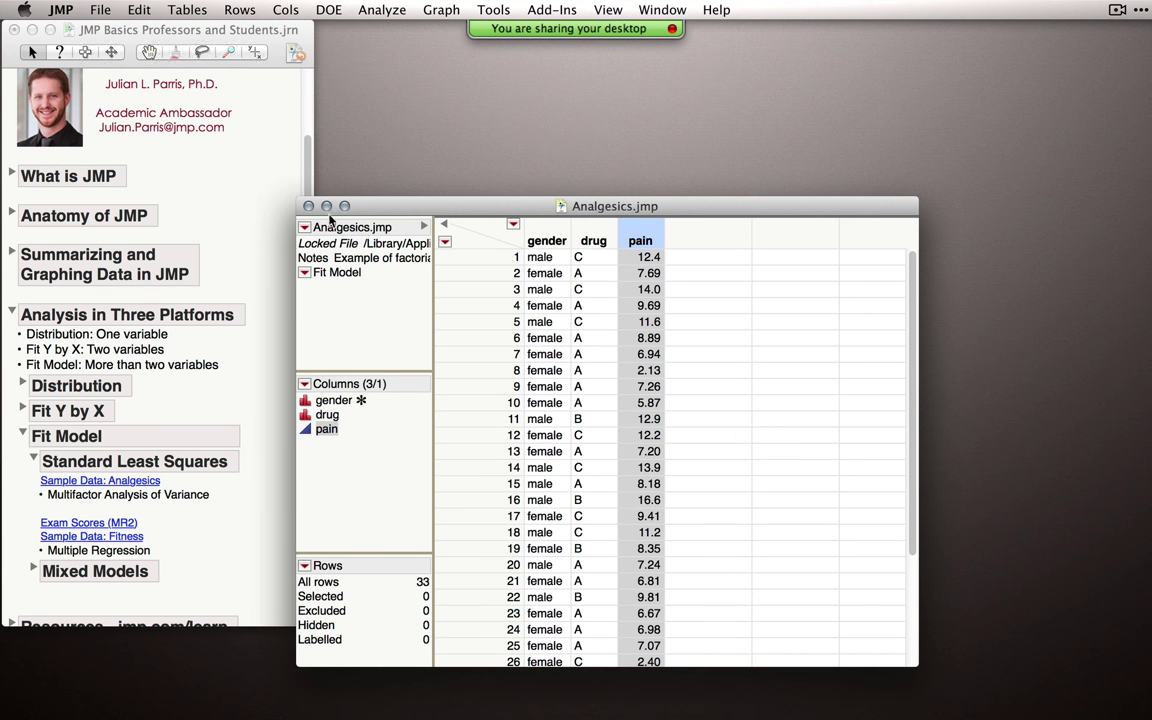
left_click(308, 206)
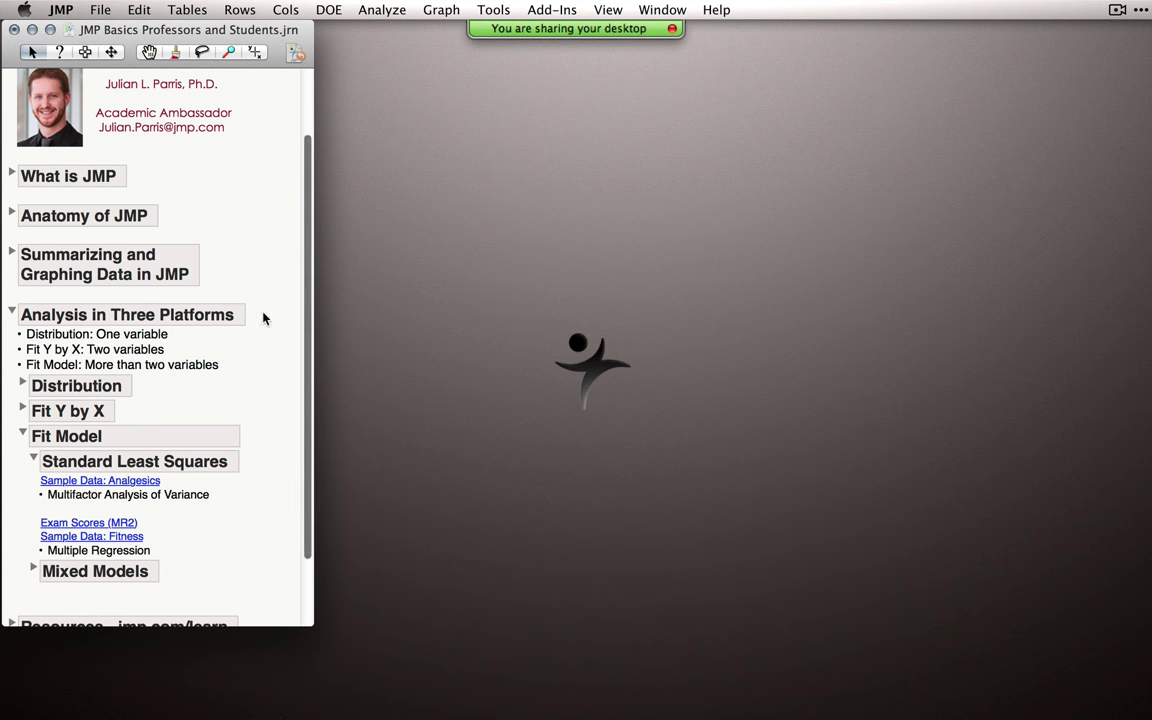
left_click(127, 538)
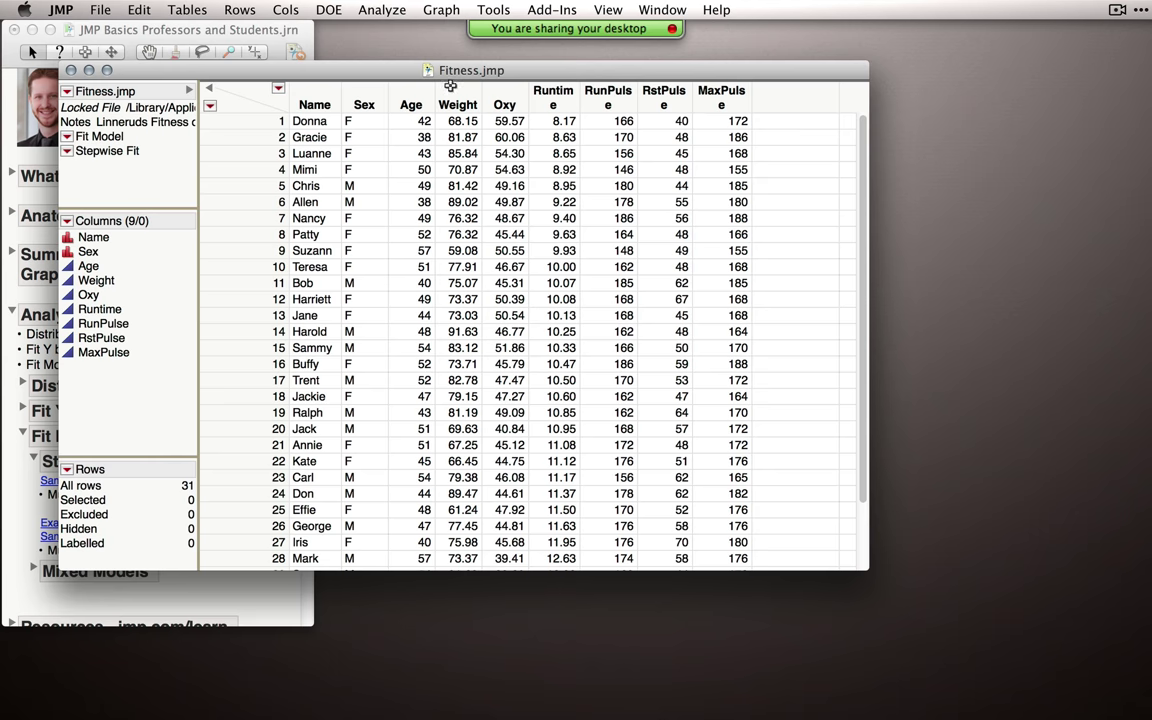
left_click_drag(403, 77, 583, 134)
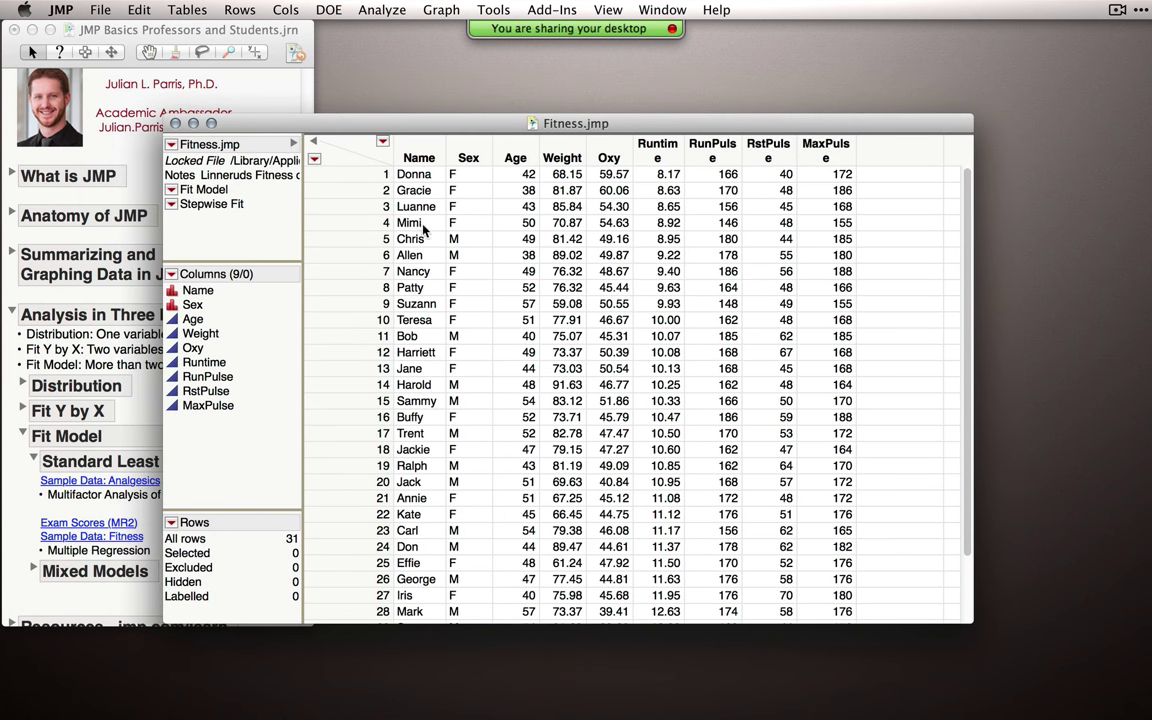
Step: Start a Fit Model analysis on the Fitness data and assign Oxy as the Y response
left_click(381, 9)
left_click(403, 121)
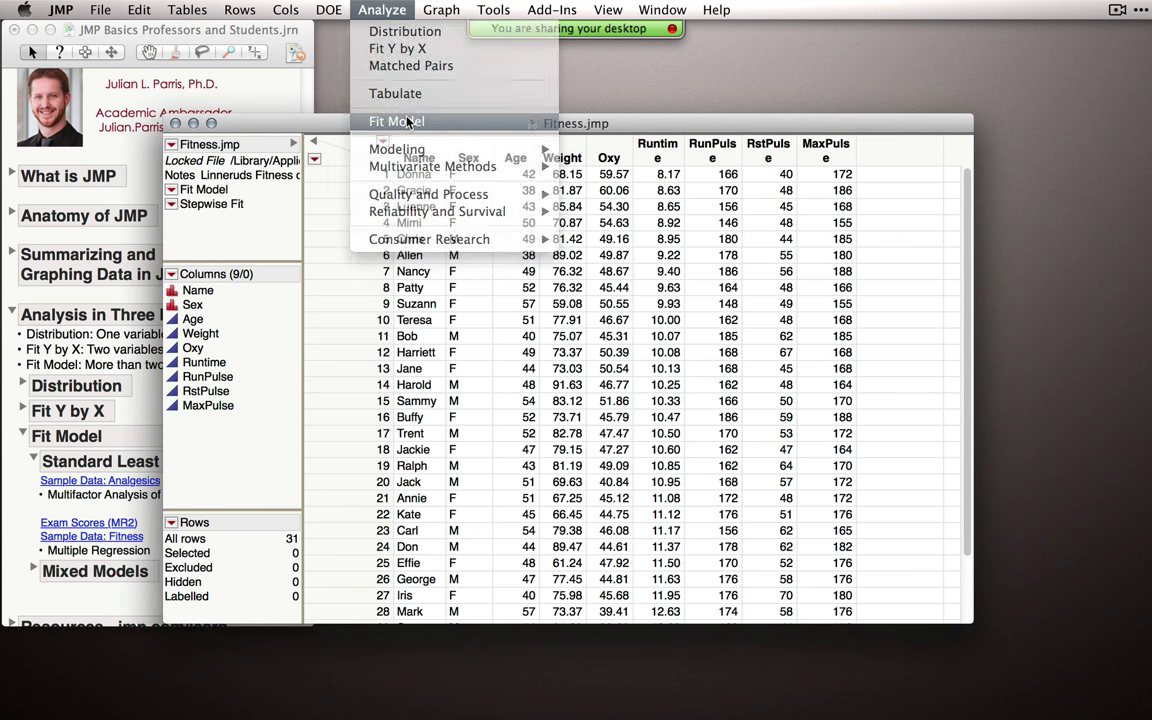
left_click_drag(418, 103, 435, 132)
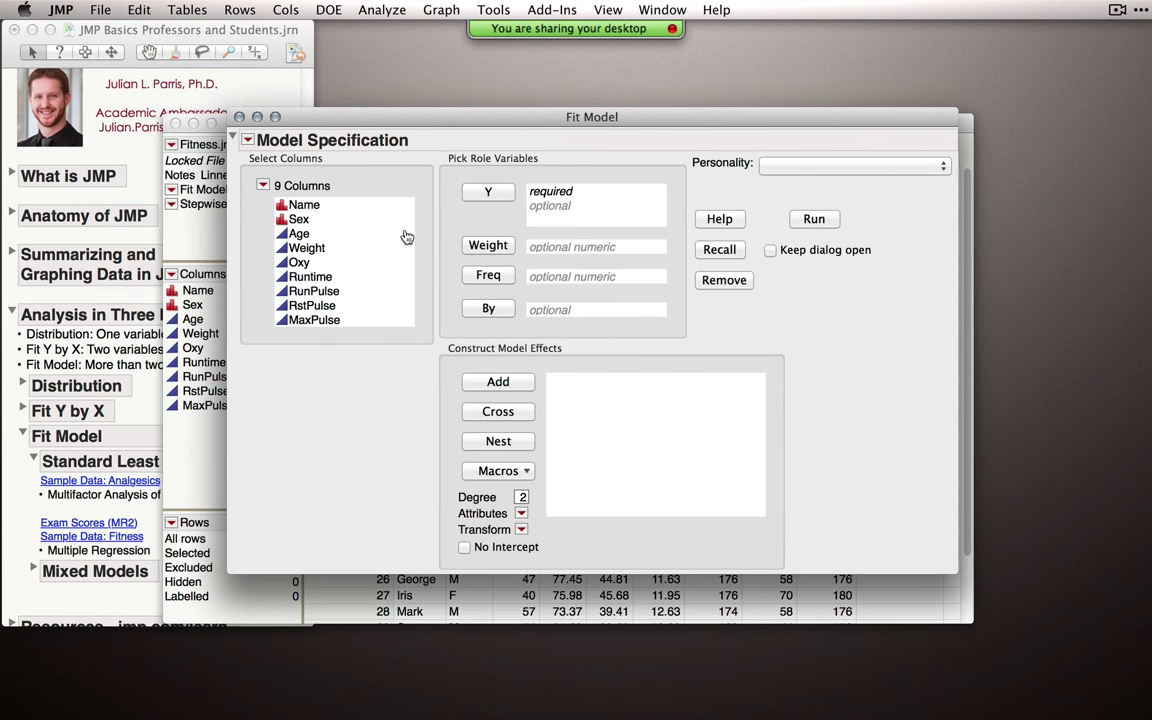
left_click(300, 262)
left_click(486, 192)
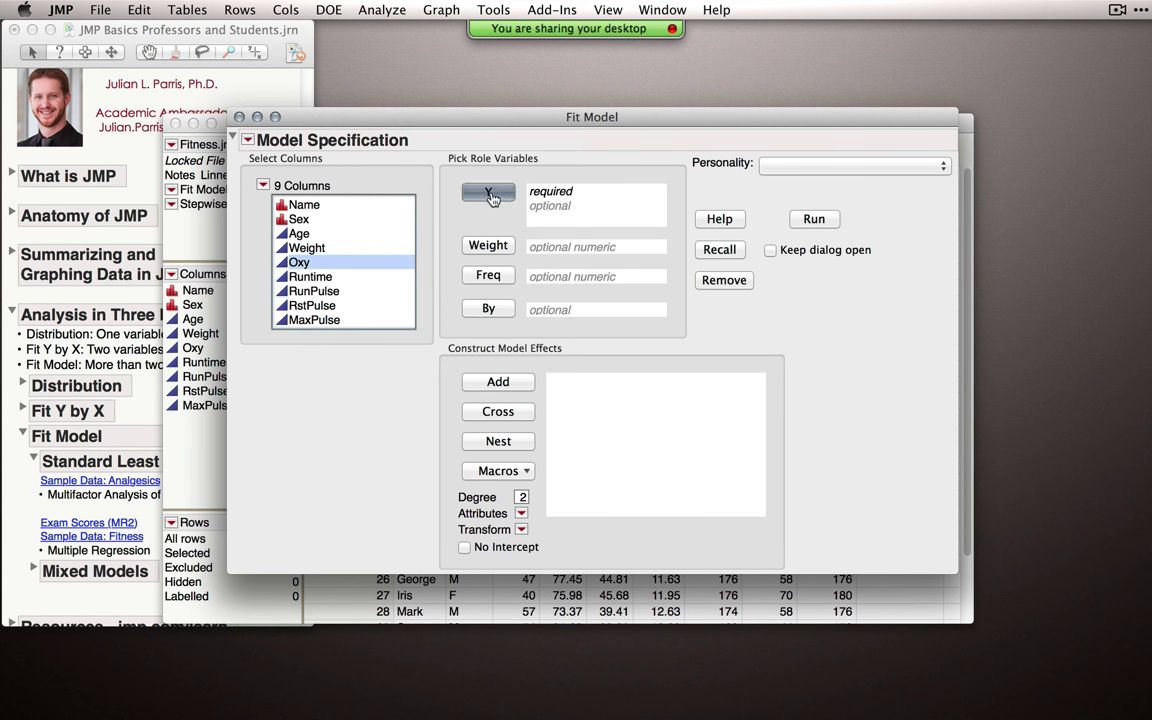
Step: Add Runtime and RunPulse as full factorial model effects and run the Standard Least Squares model
left_click(310, 277)
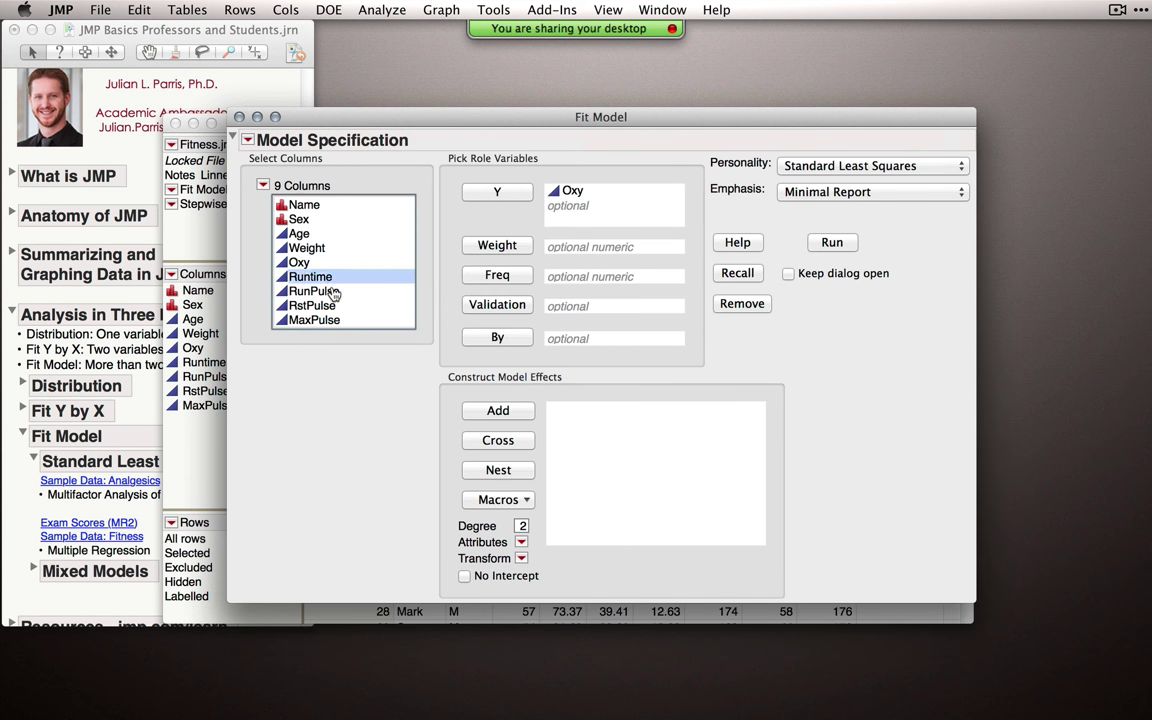
left_click(313, 291, "shift")
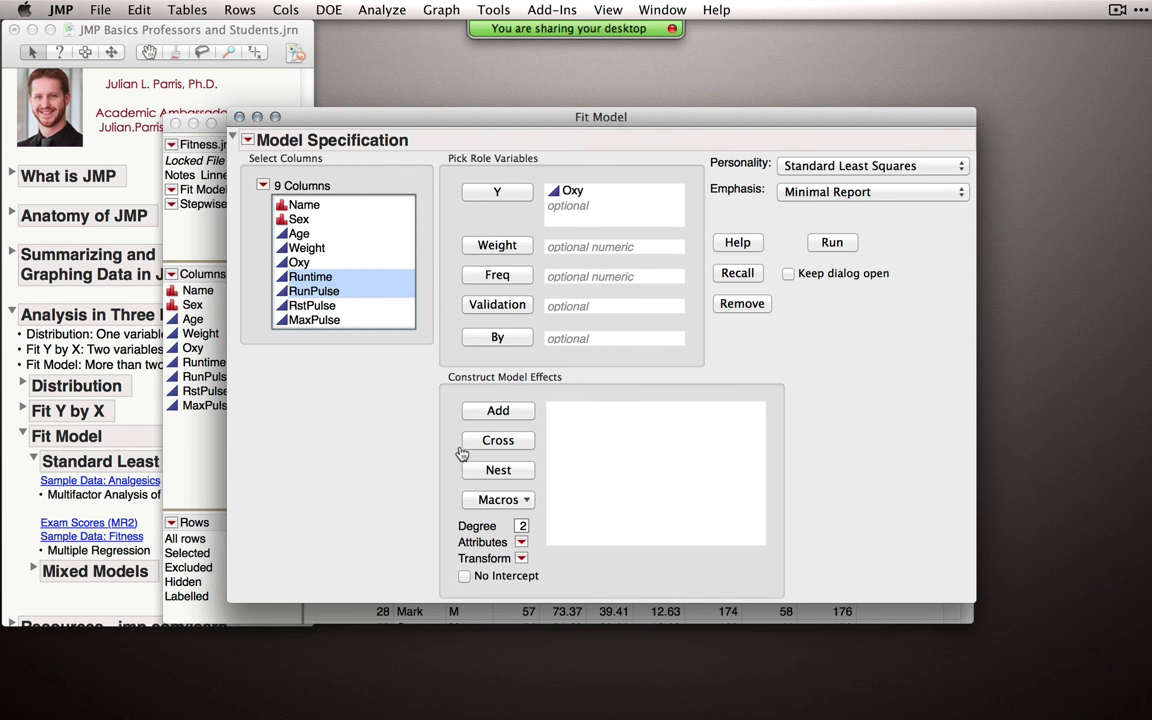
left_click(490, 500)
left_click(516, 522)
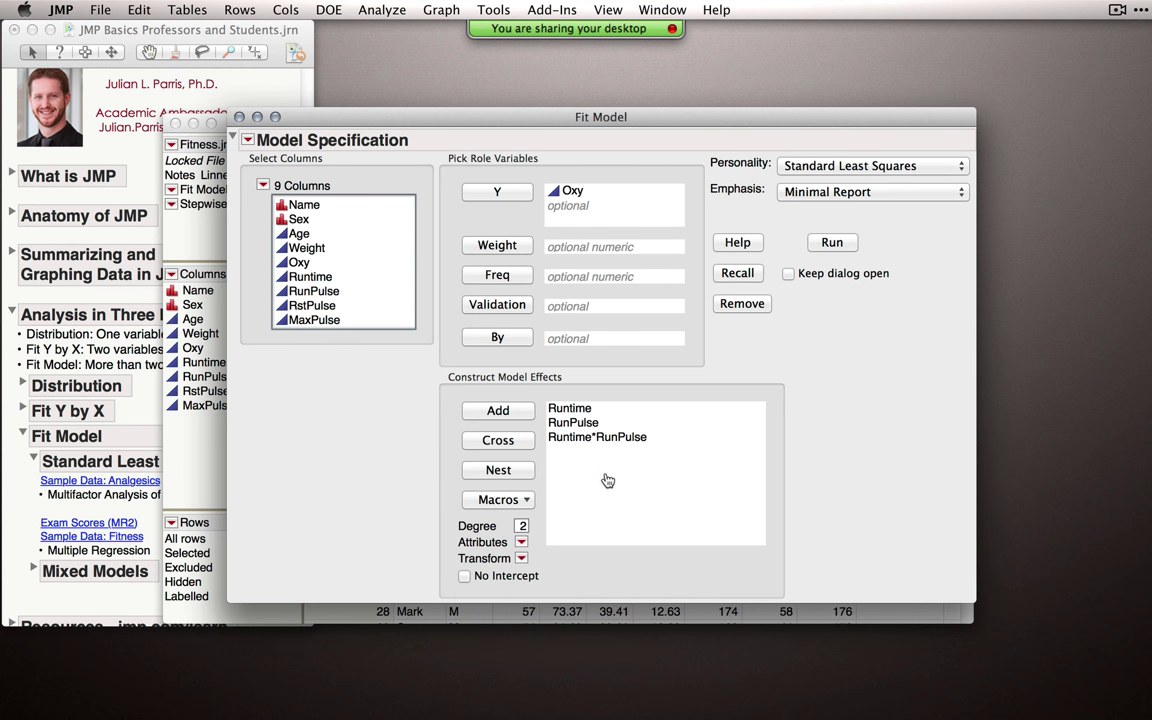
left_click(832, 243)
Step: Move the Fitness Fit Least Squares report clear of the journal and add the Prediction Profiler for Oxy
left_click_drag(427, 106, 643, 59)
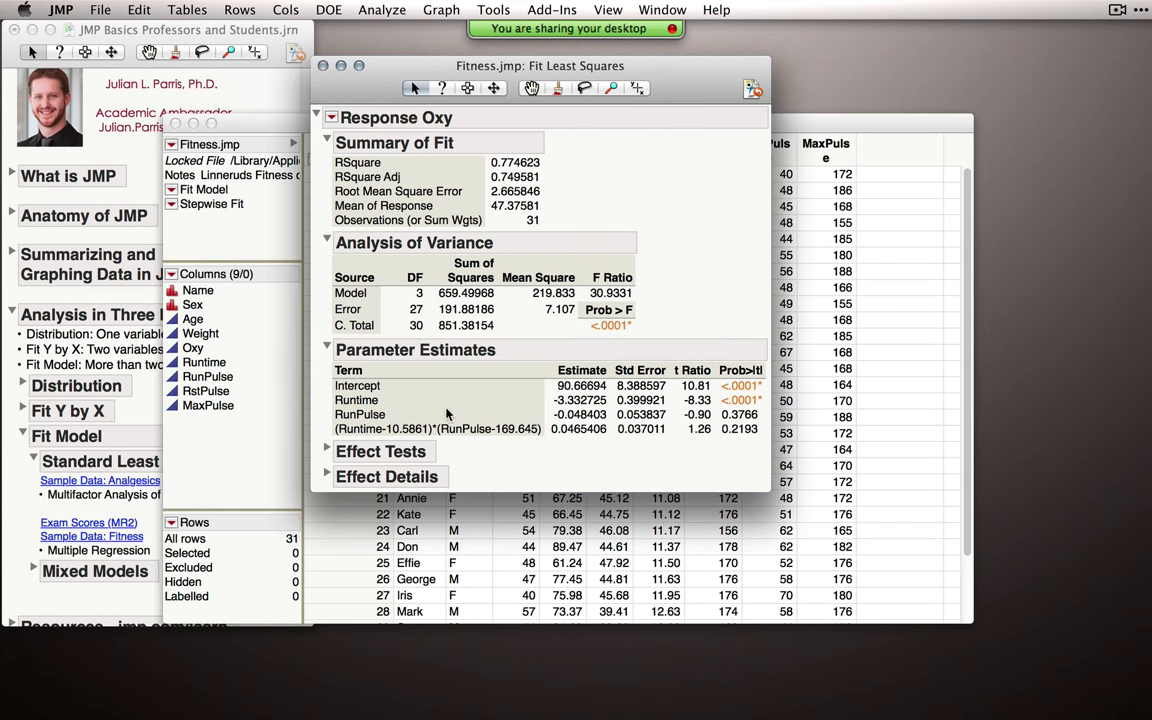
left_click(332, 118)
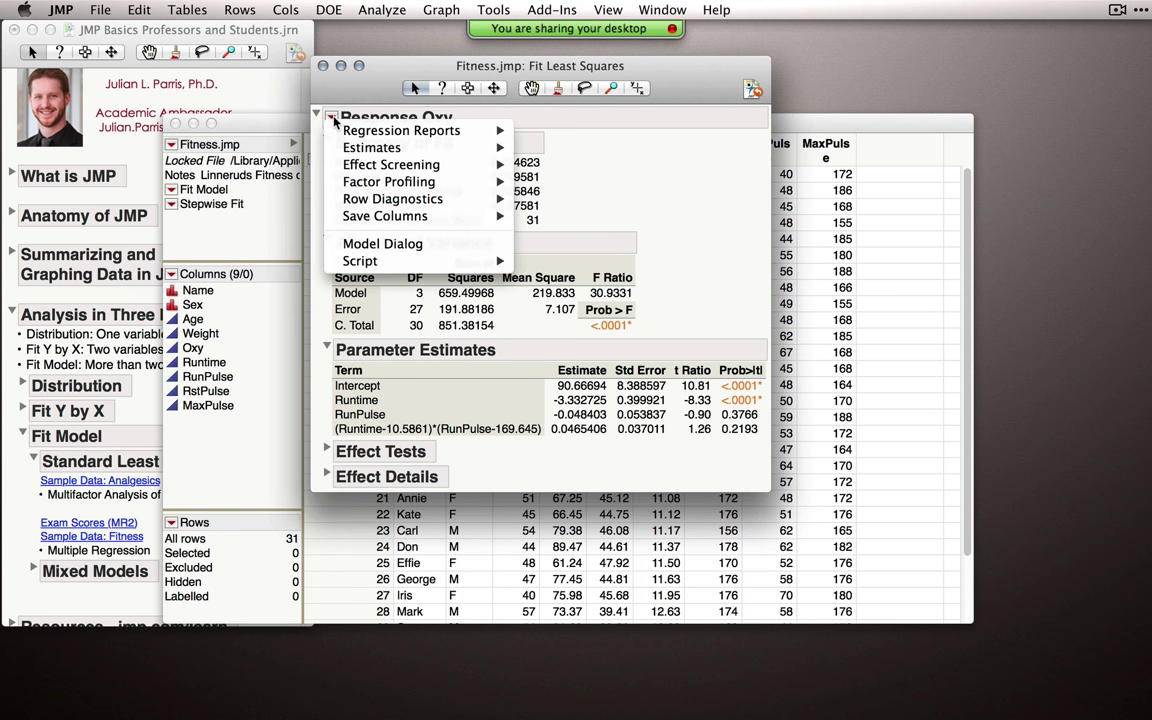
mouse_move(377, 186)
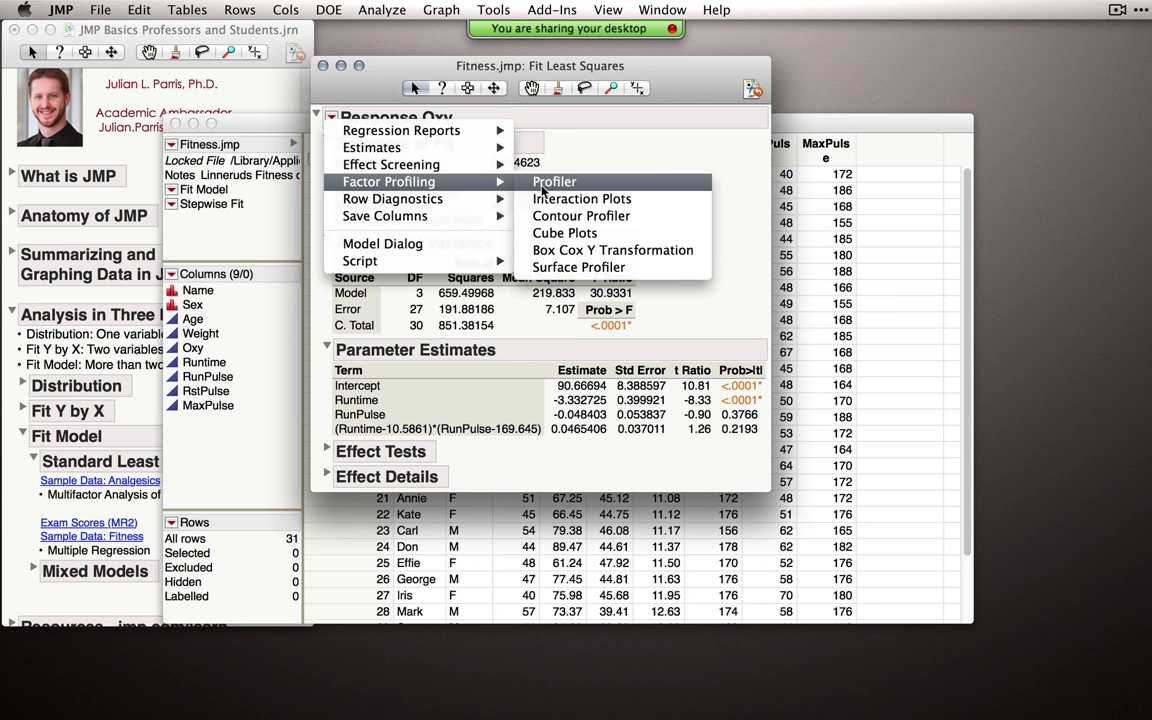
left_click(552, 184)
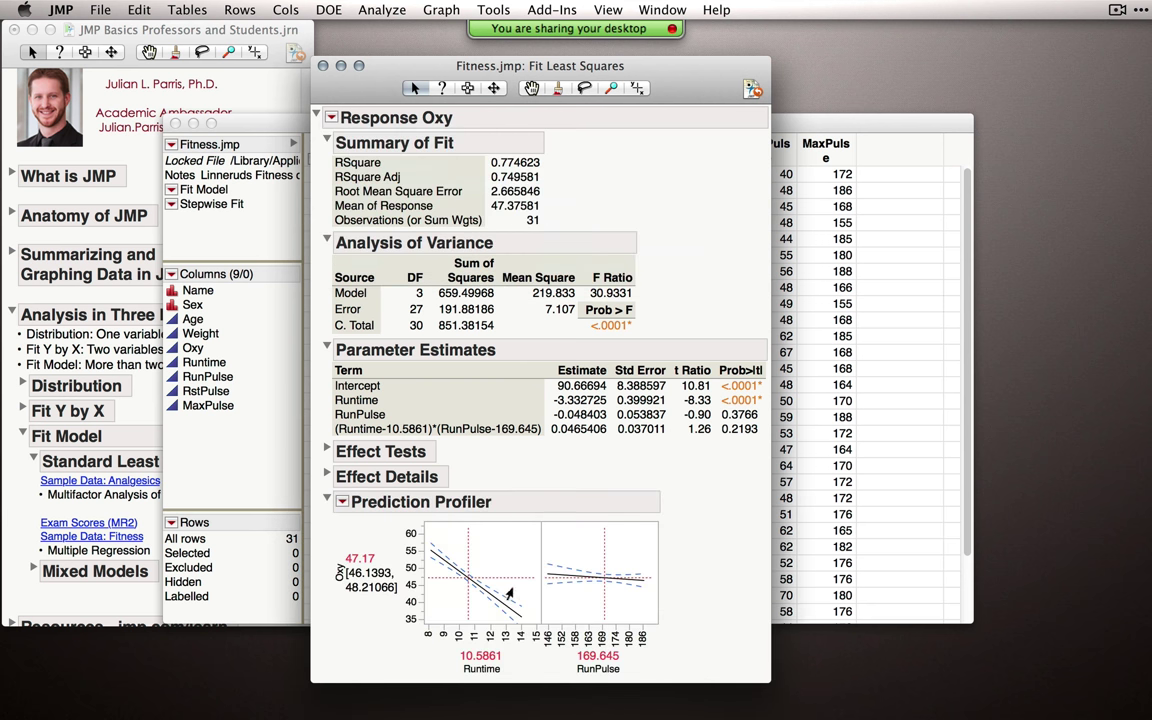
Step: Vary Runtime in the Prediction Profiler from 8.17 to 14.03 to compare the RunPulse slopes, ending at about 11.29
left_click_drag(468, 585, 461, 541)
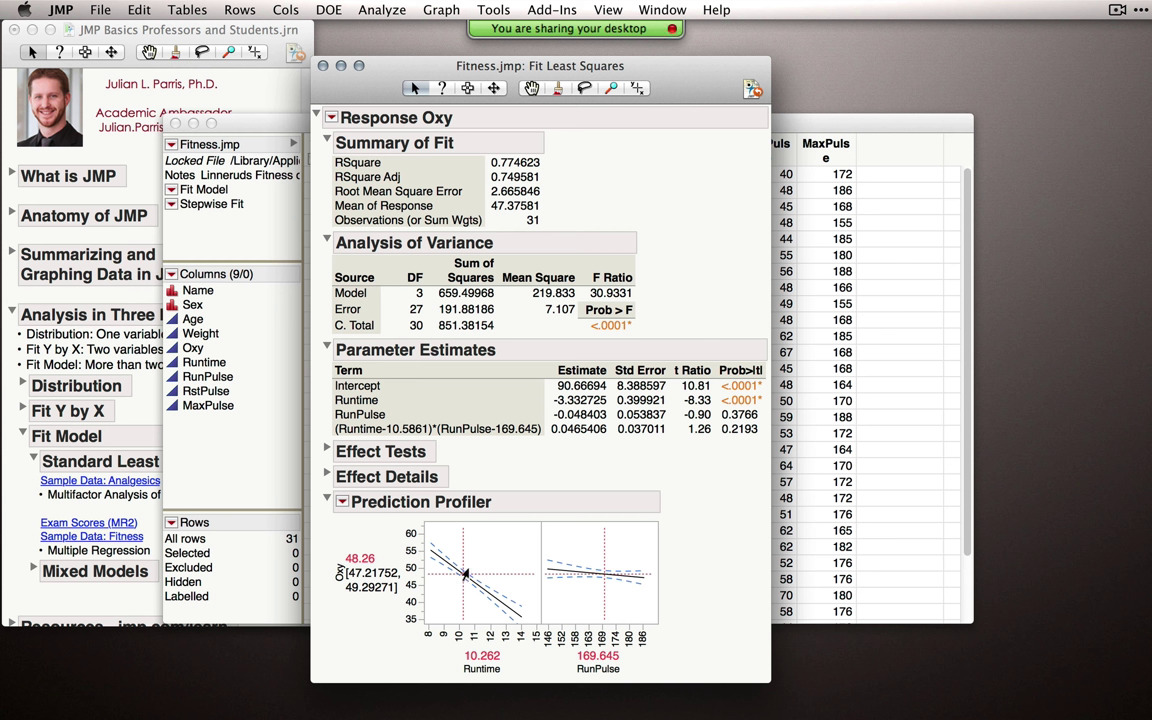
mouse_move(462, 577)
left_mouse_down()
mouse_move(472, 580)
mouse_move(441, 579)
mouse_move(484, 578)
mouse_move(466, 578)
left_mouse_up()
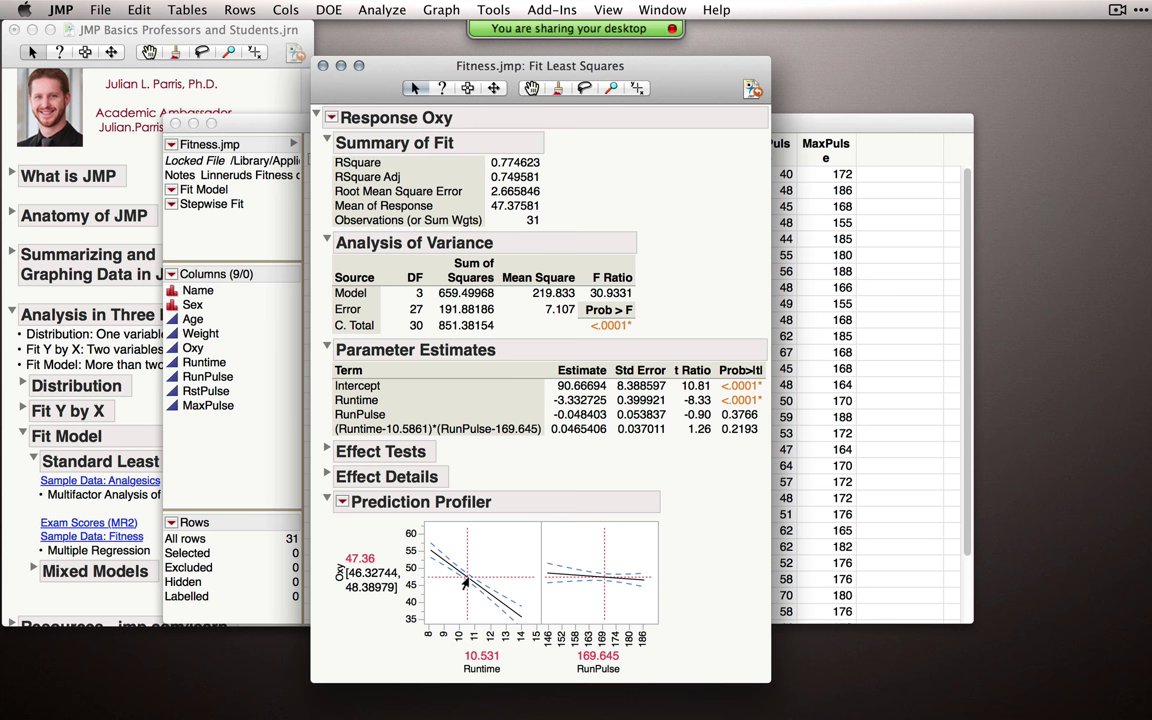
left_click_drag(465, 583, 421, 541)
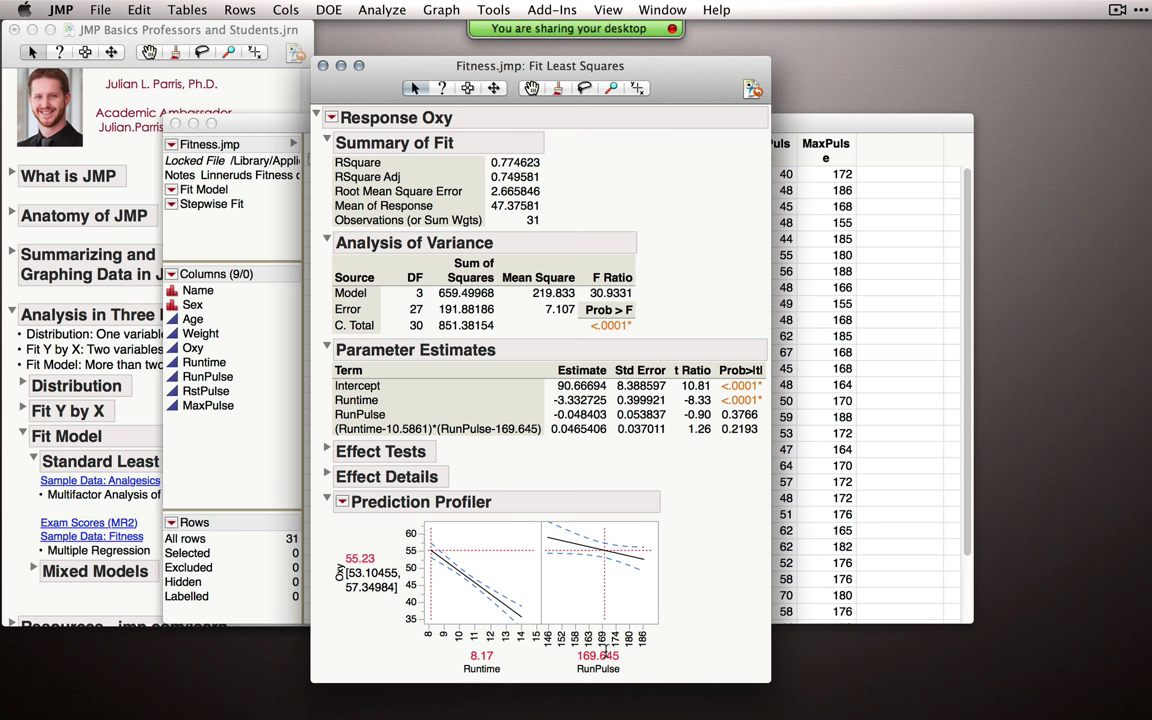
left_click_drag(431, 552, 520, 613)
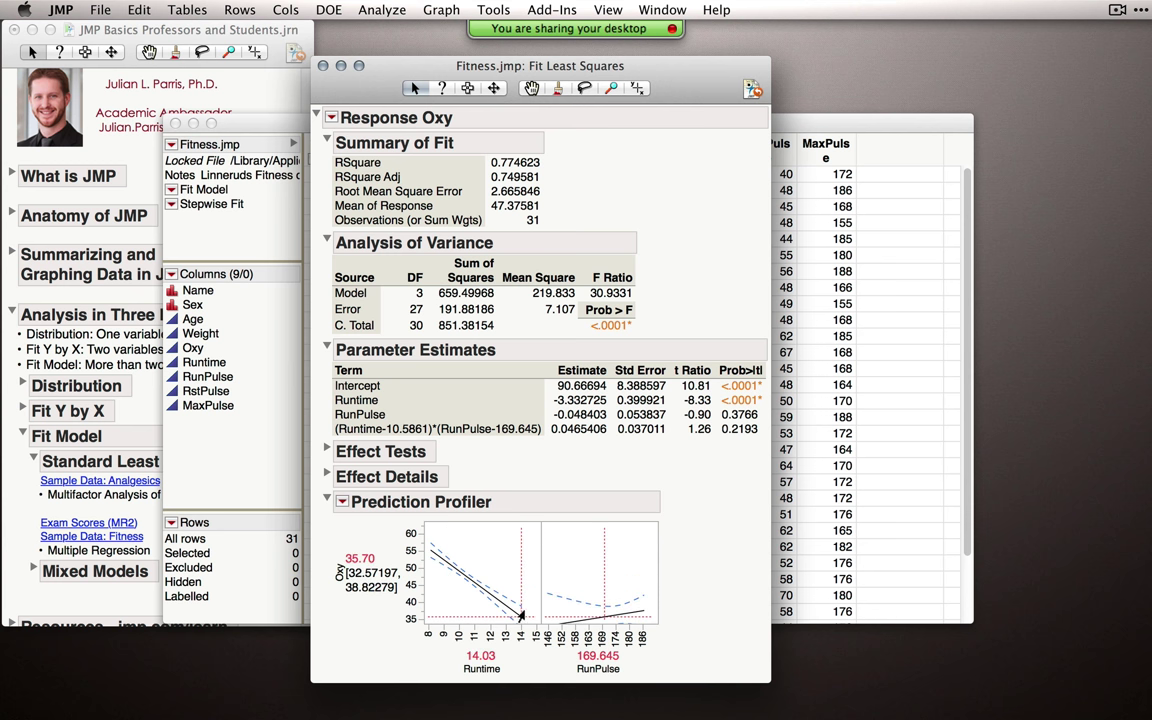
left_click_drag(520, 615, 479, 590)
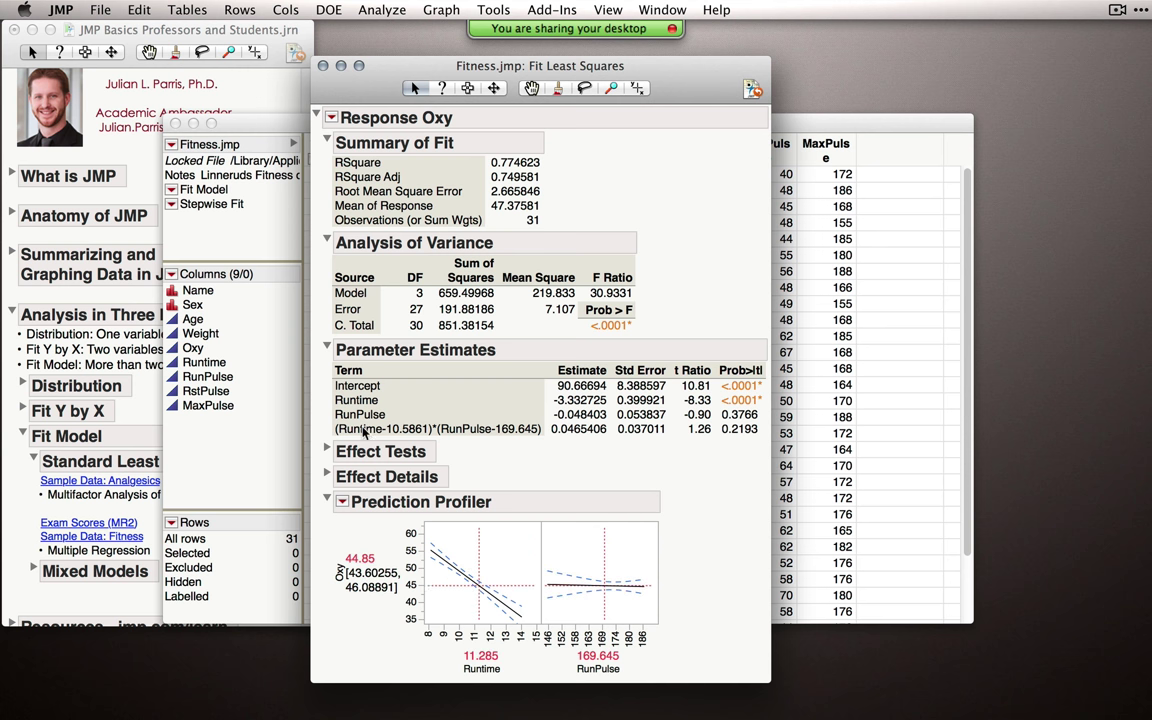
Step: Review the full list of Prediction Profiler options without choosing one
left_click(342, 502)
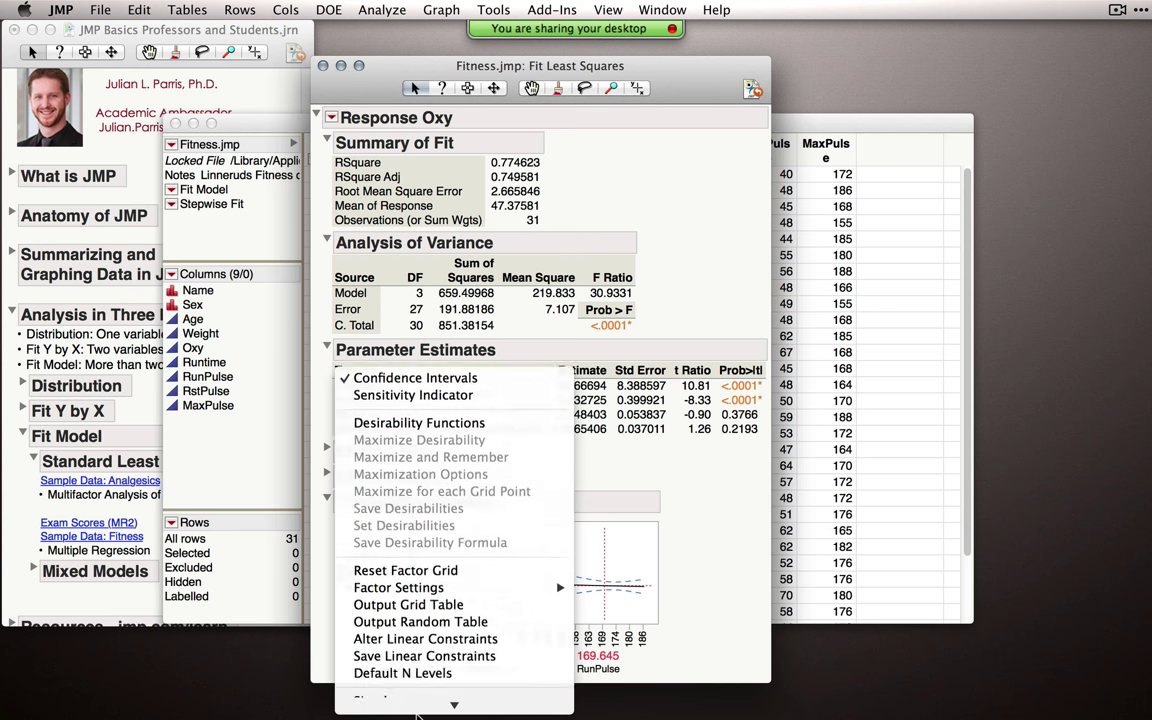
mouse_move(400, 708)
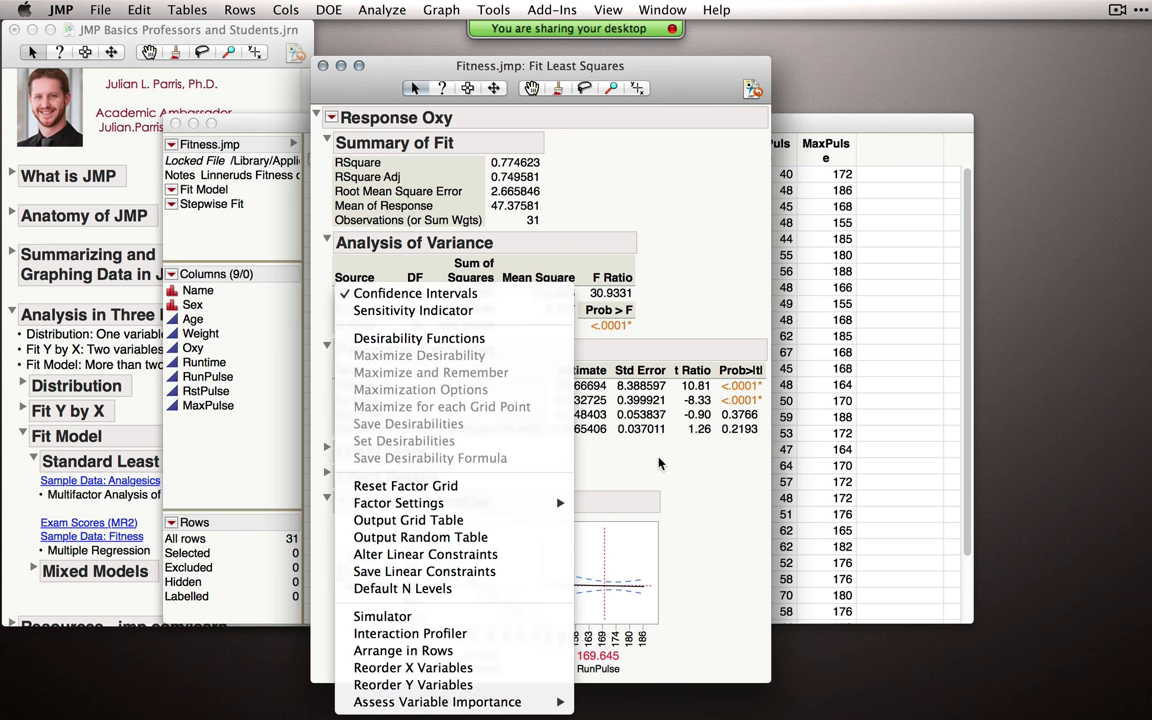
left_click(651, 448)
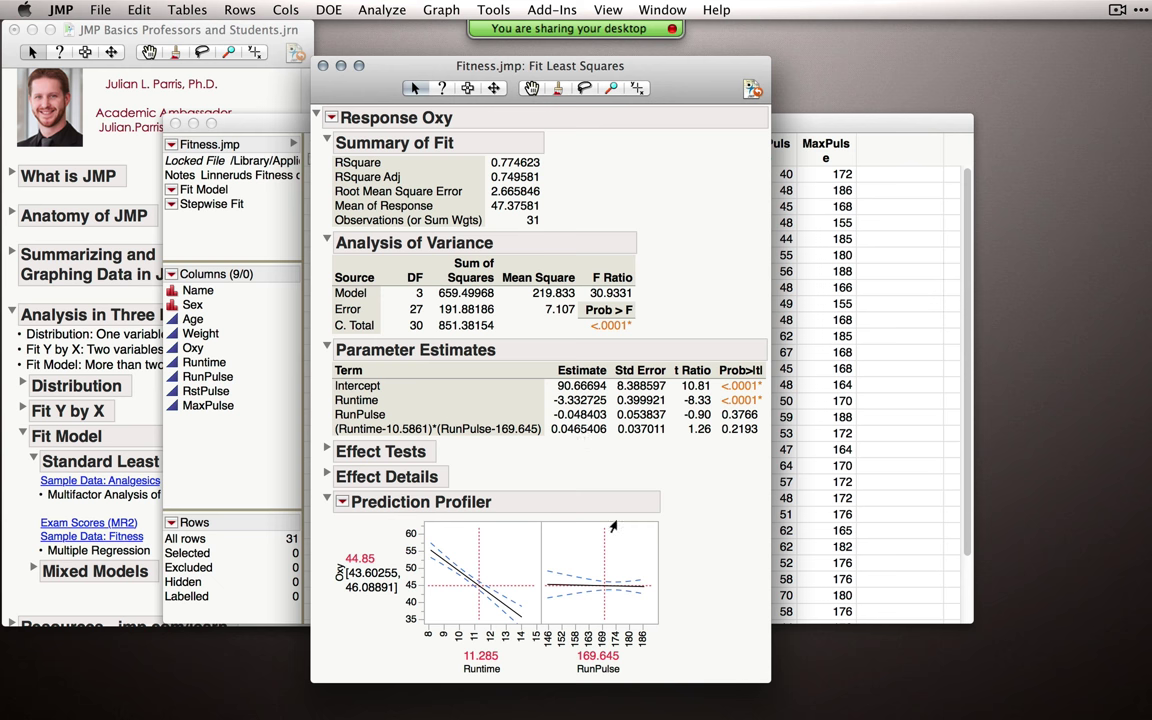
Step: Close the Fitness report and data table, and collapse the journal's Standard Least Squares, Fit Model and Analysis in Three Platforms sections
left_click(324, 66)
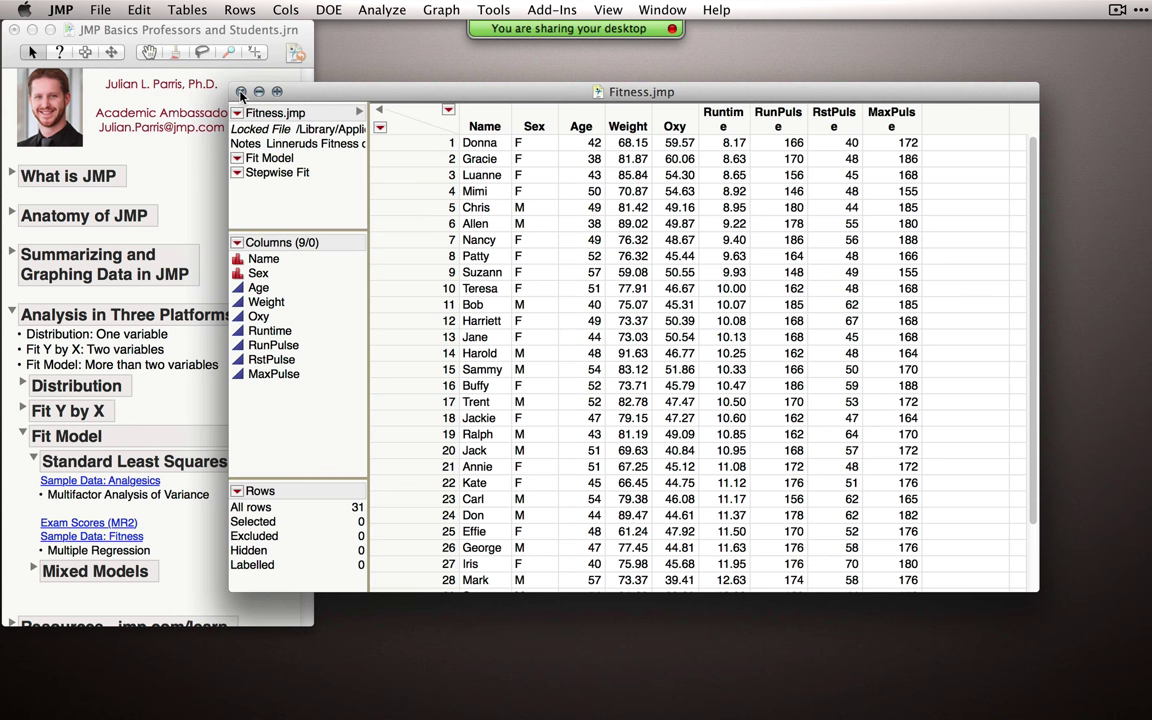
left_click(241, 92)
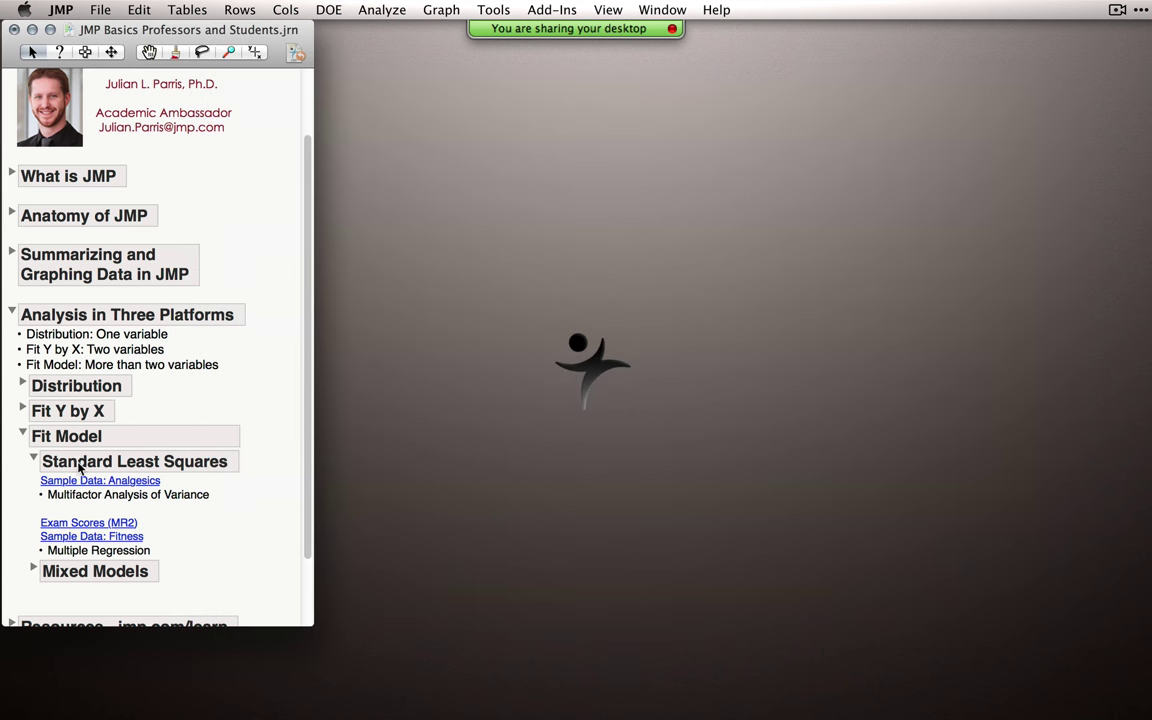
left_click(33, 460)
left_click(23, 436)
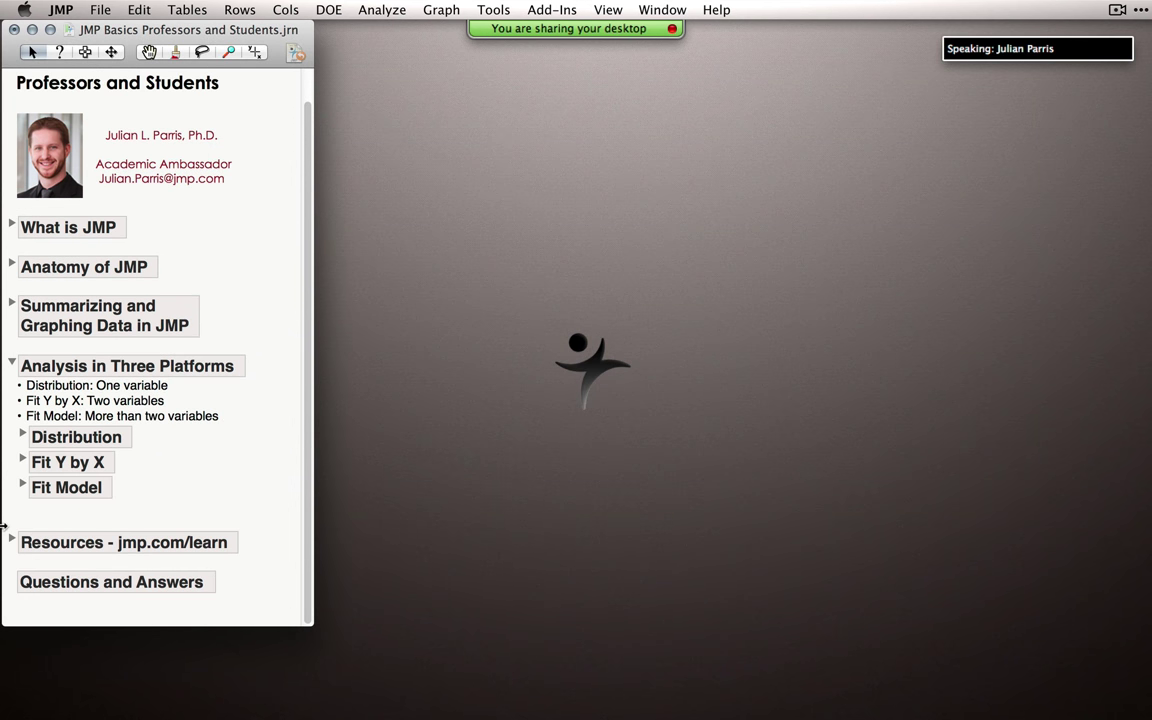
left_click(12, 365)
left_click(11, 440)
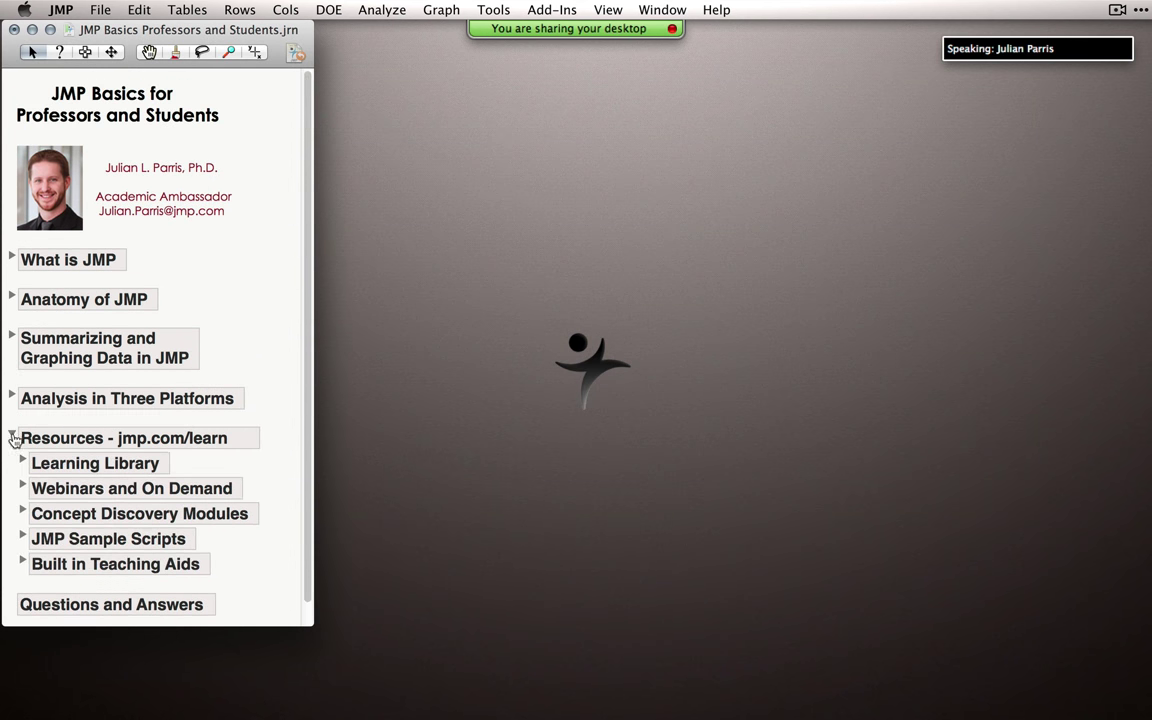
left_click(23, 463)
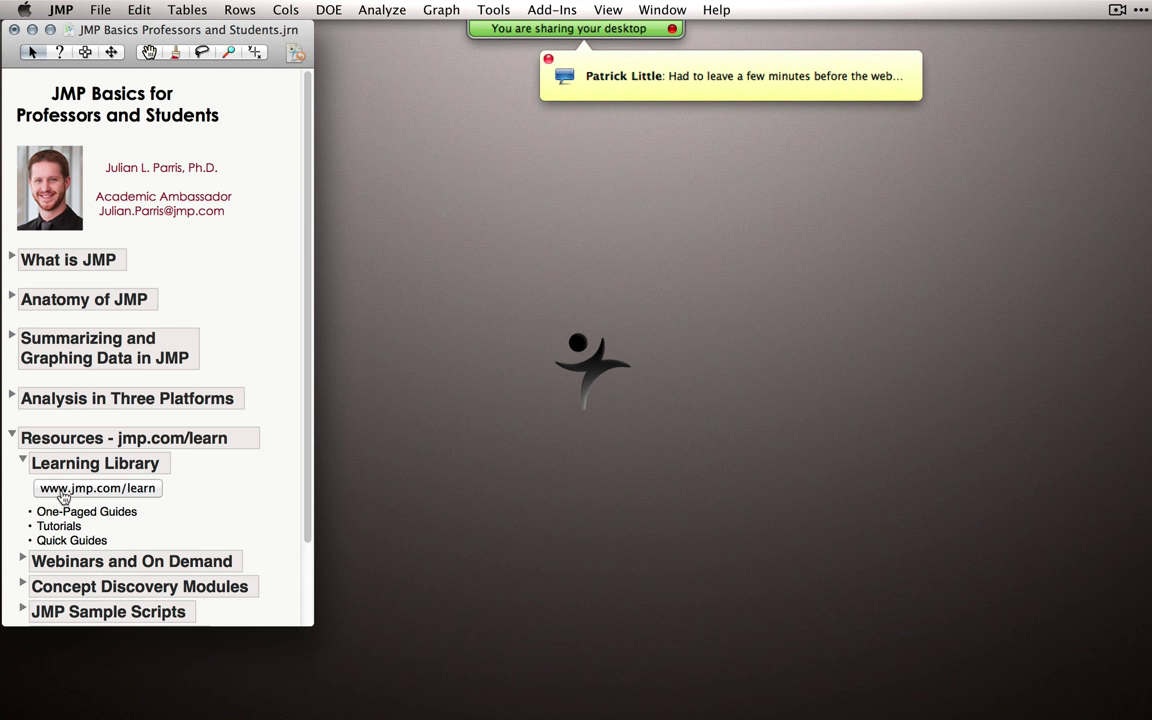
left_click(106, 490)
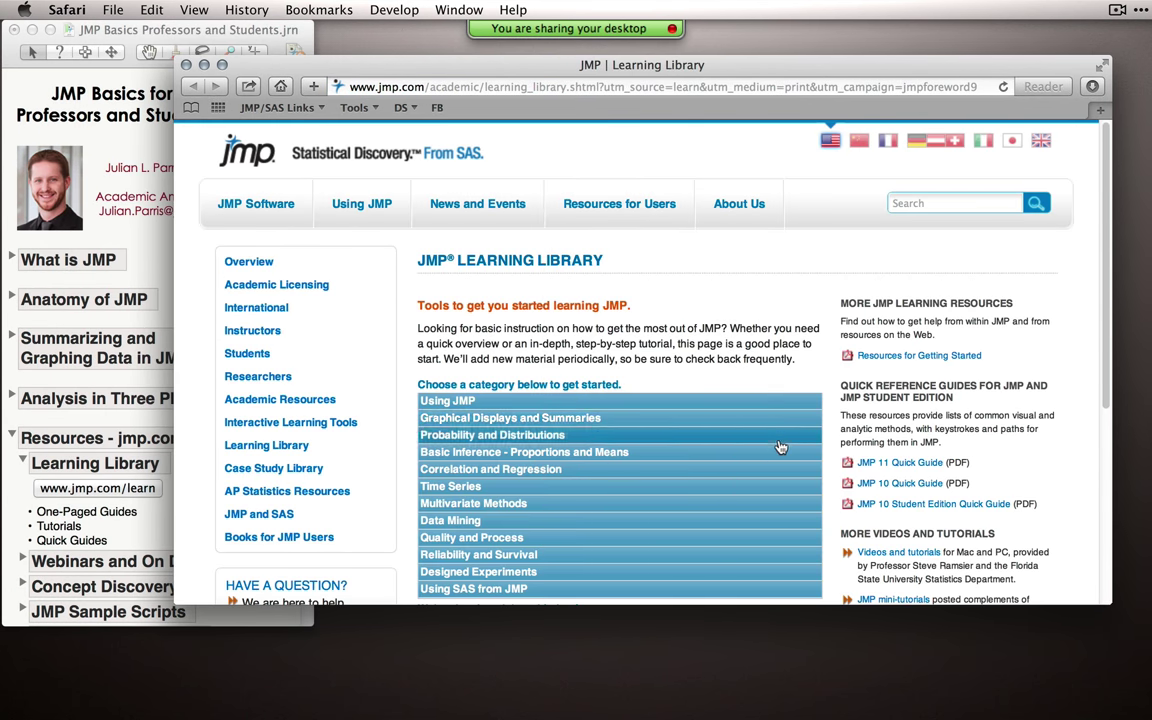
Step: Expand the Correlation and Regression category of the Learning Library and view the Simple Linear Regression one-page guide
scroll(771, 442, "down", 2)
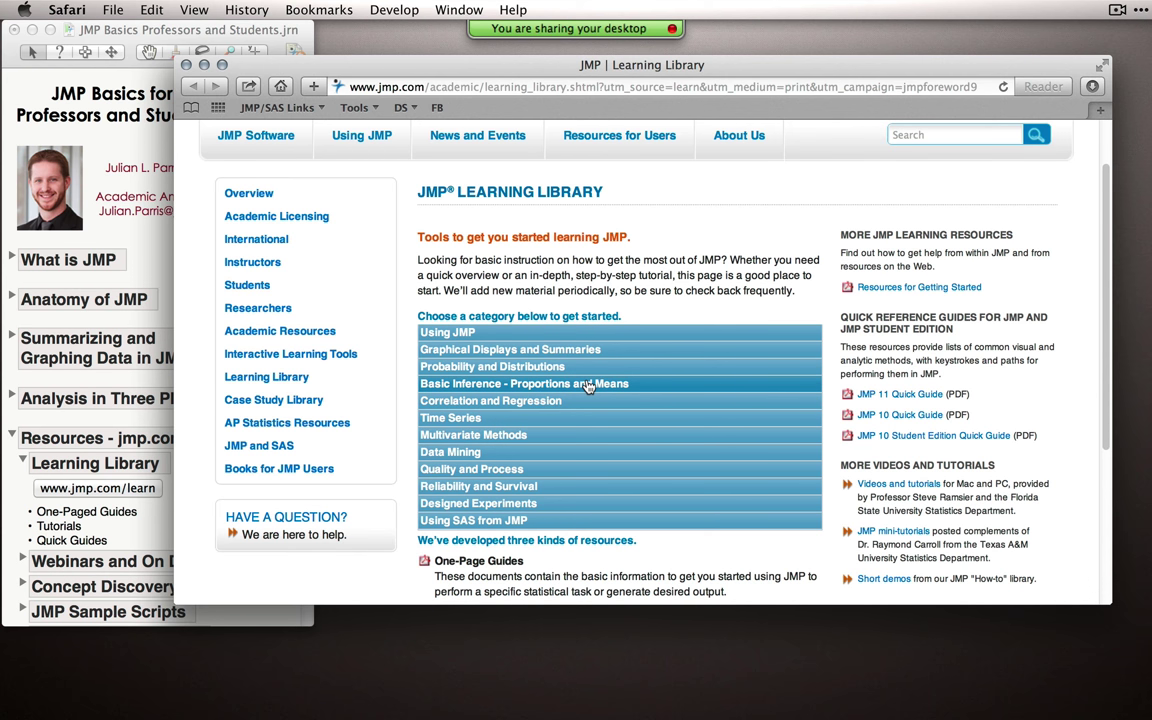
left_click(500, 400)
scroll(529, 472, "down", 2)
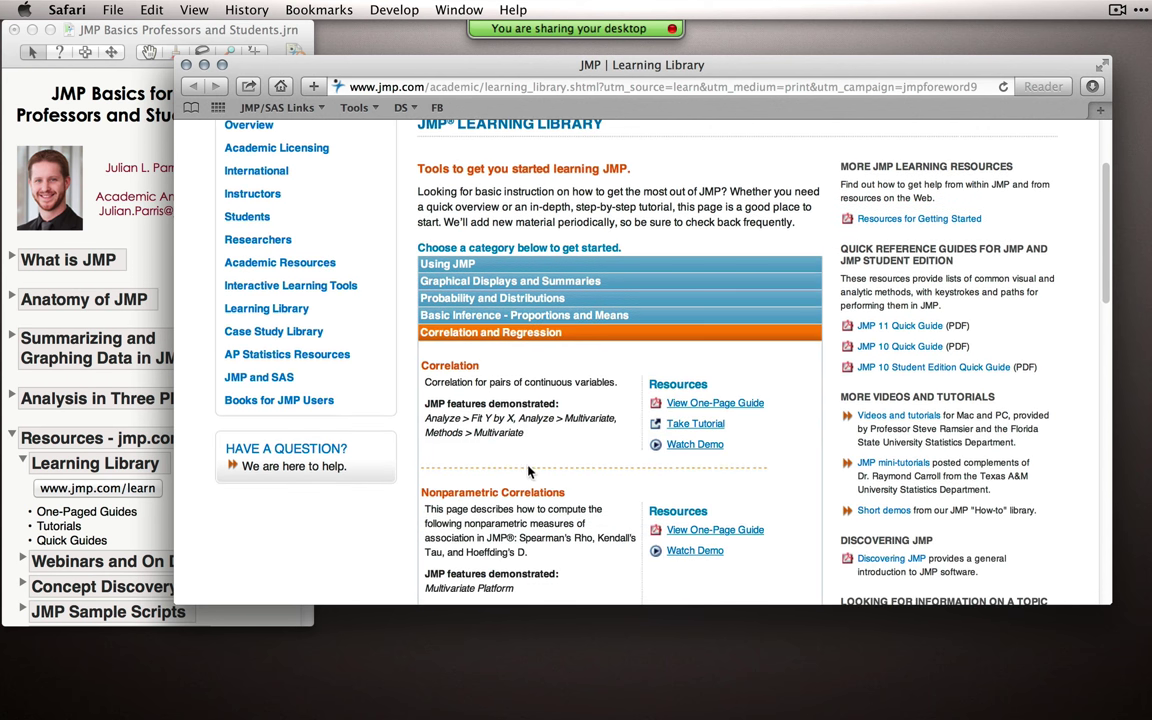
scroll(529, 472, "down", 5)
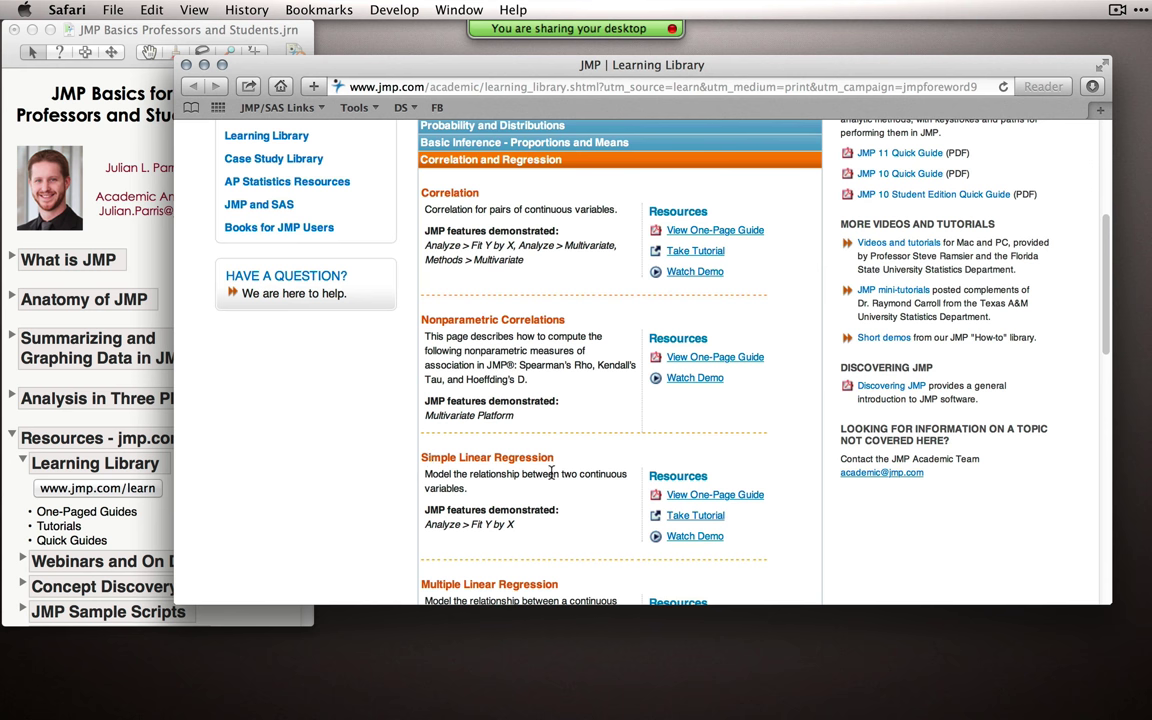
left_click(712, 496)
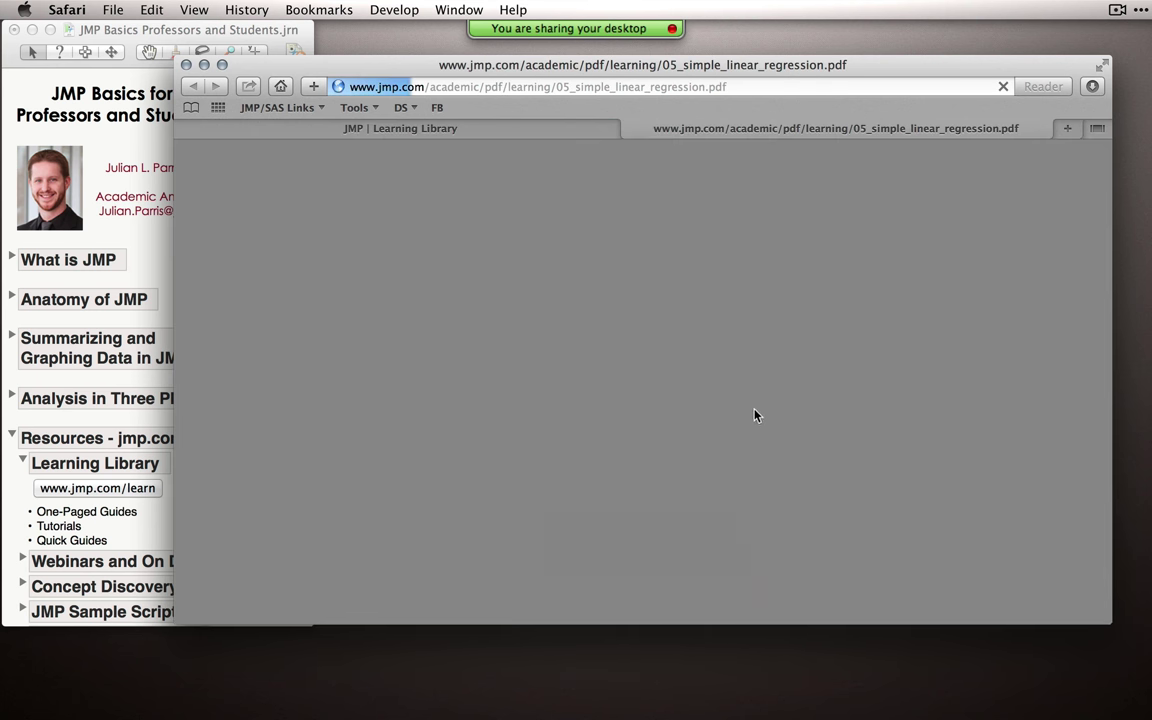
scroll(750, 440, "down", 2)
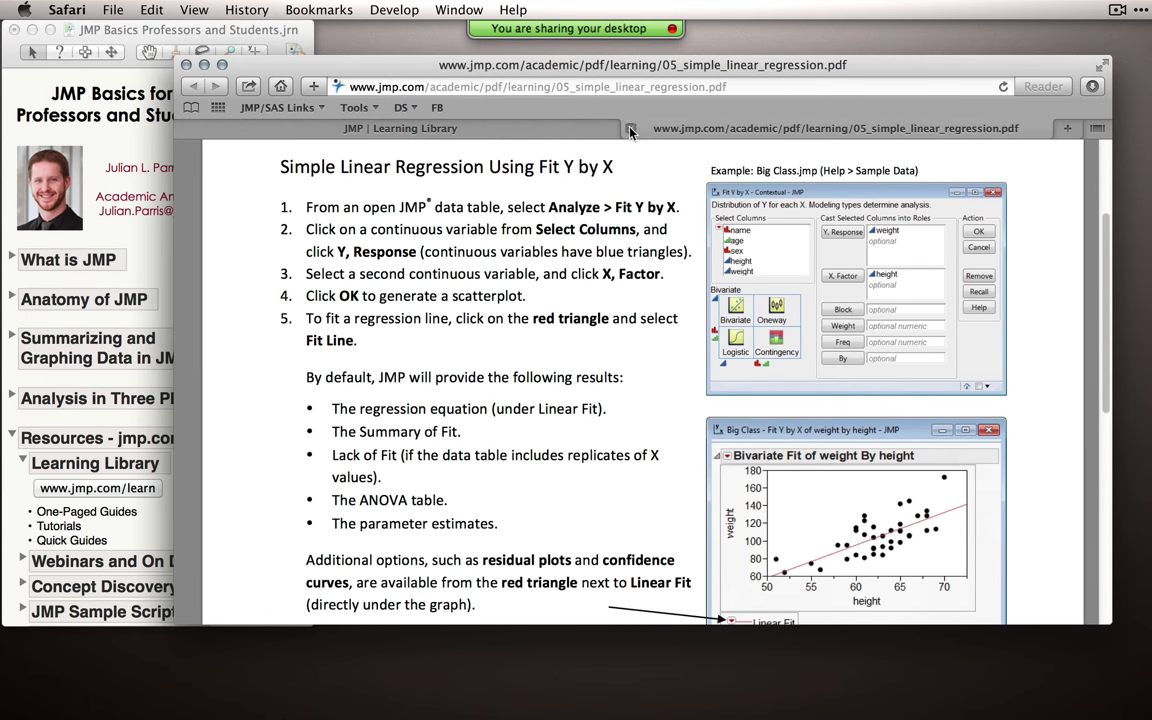
Step: Close the one-page guide and the Learning Library window, and collapse the journal's Learning Library section
left_click(631, 127)
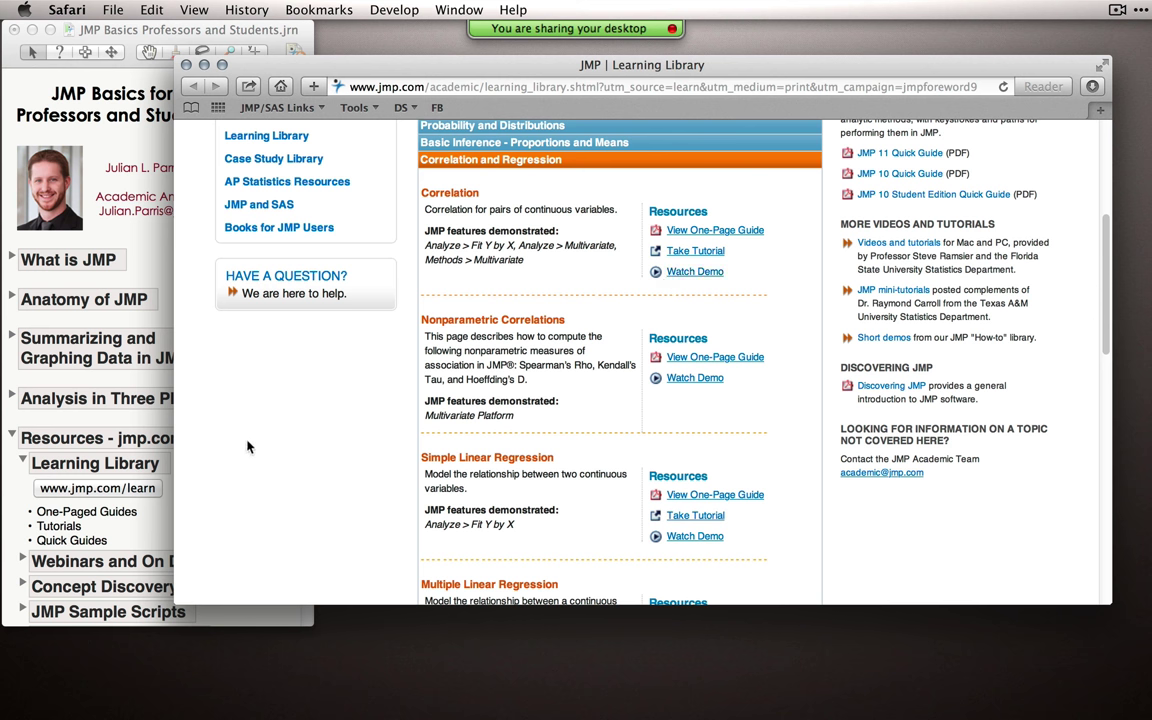
left_click(186, 64)
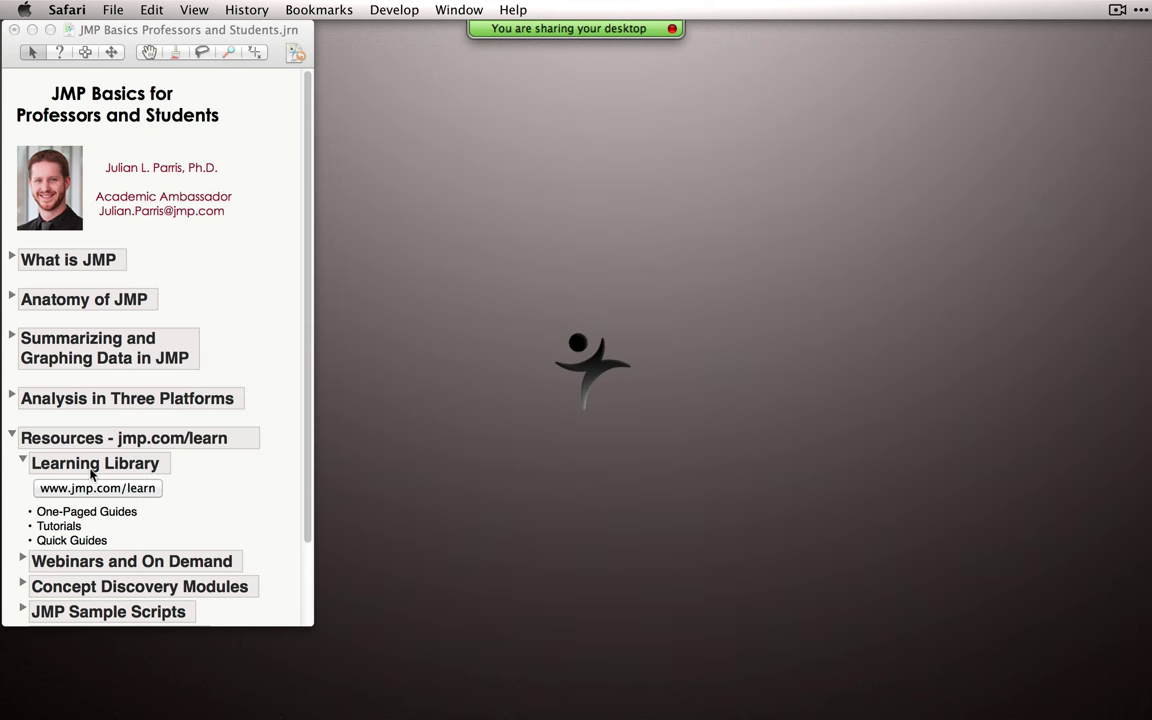
left_click(21, 466)
left_click(21, 466)
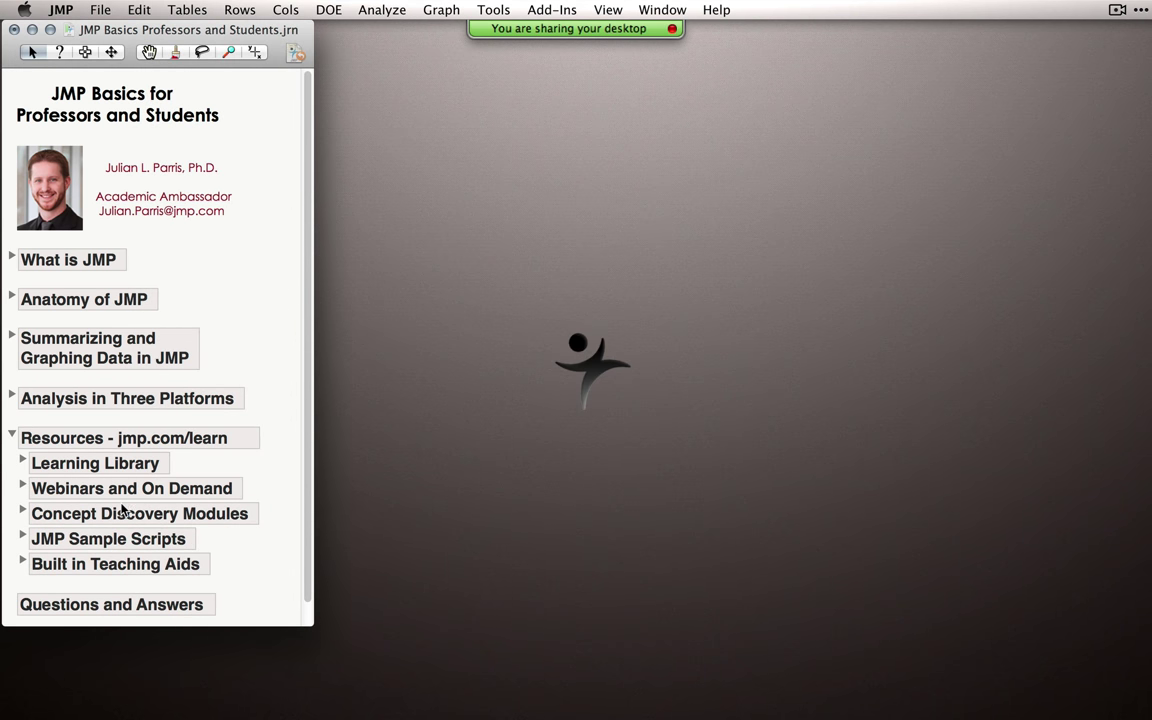
scroll(122, 510, "down", 2)
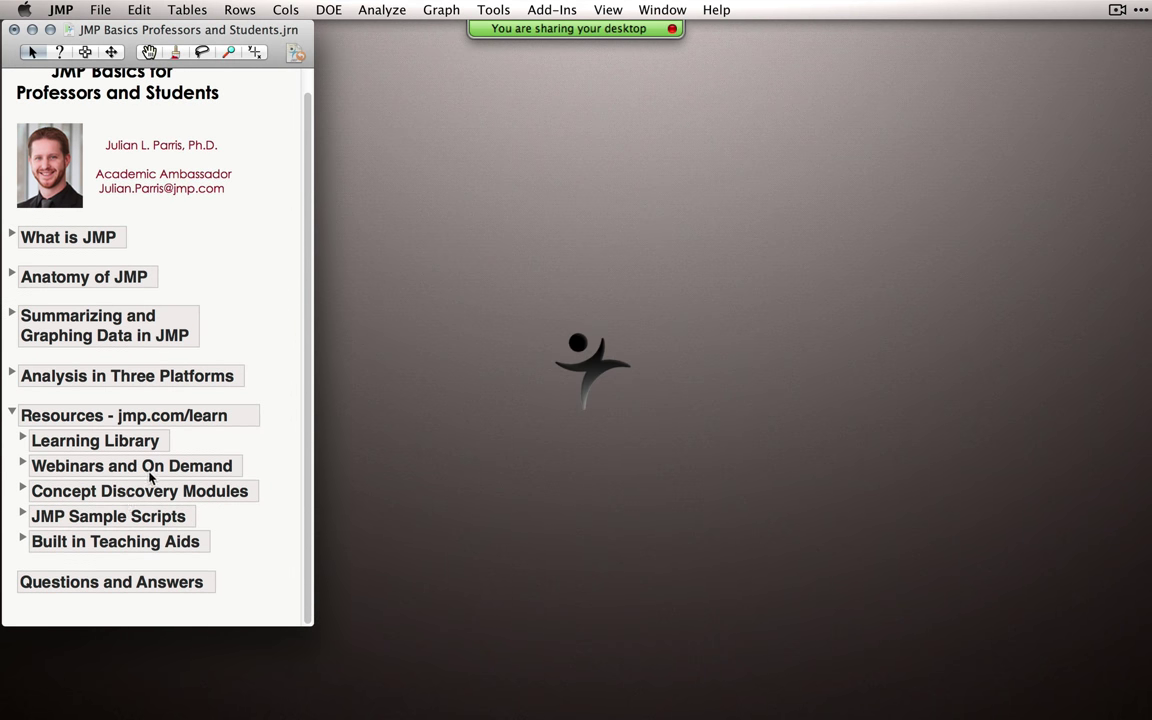
left_click(23, 489)
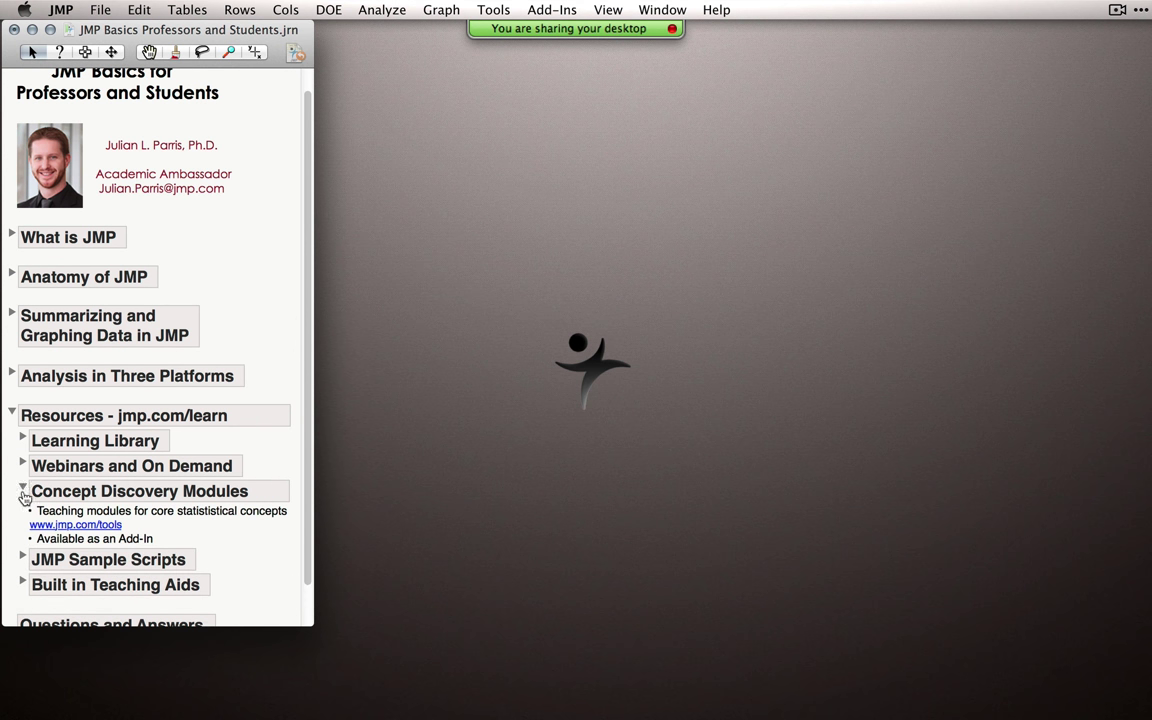
left_click(62, 524)
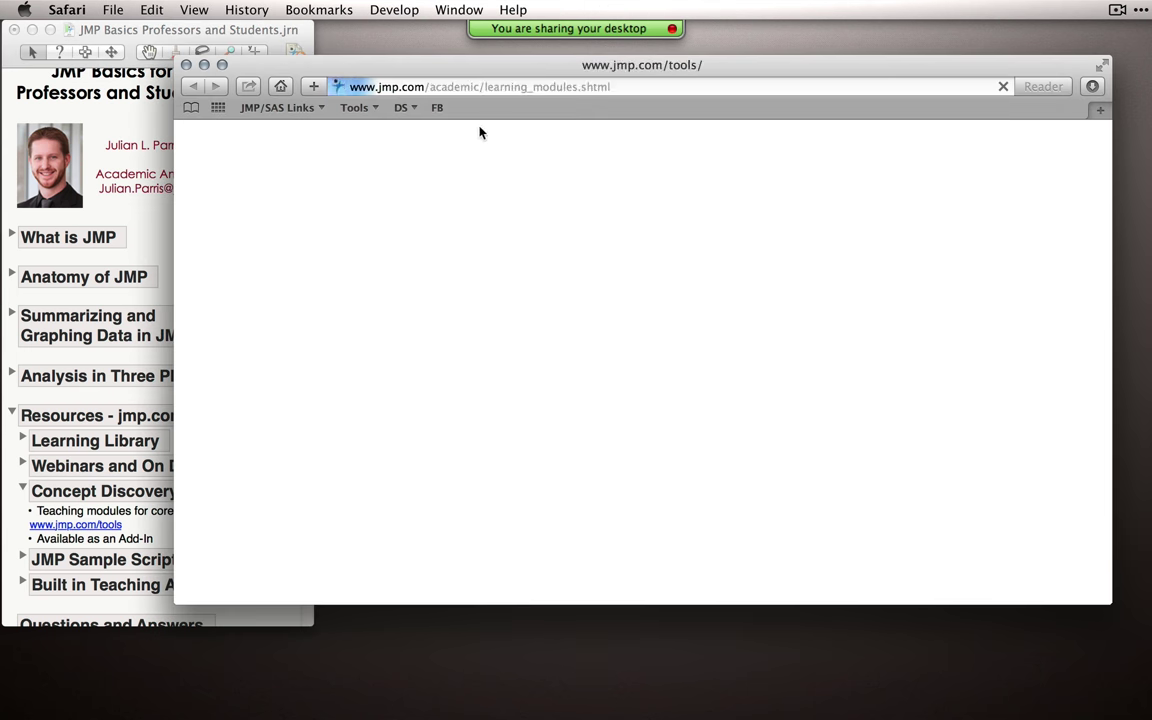
Step: Look through the interactive Concept Discovery Modules listed on the JMP learning tools page
mouse_move(619, 203)
scroll(760, 480, "down", 4)
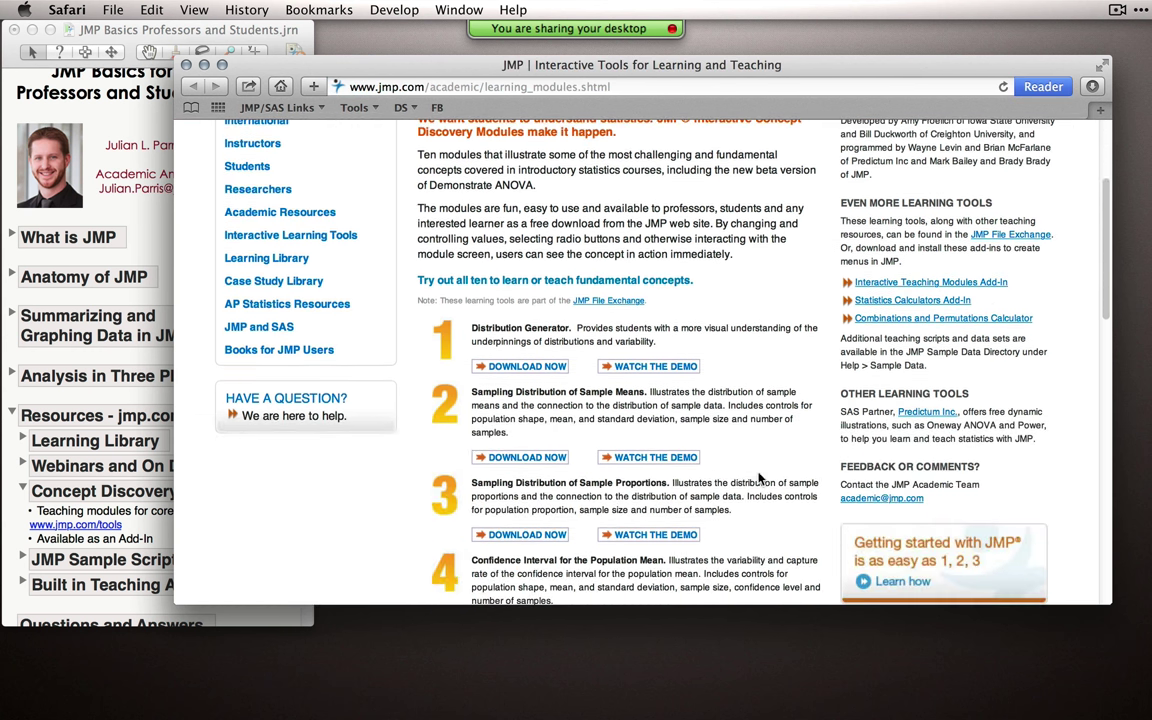
scroll(755, 420, "down", 2)
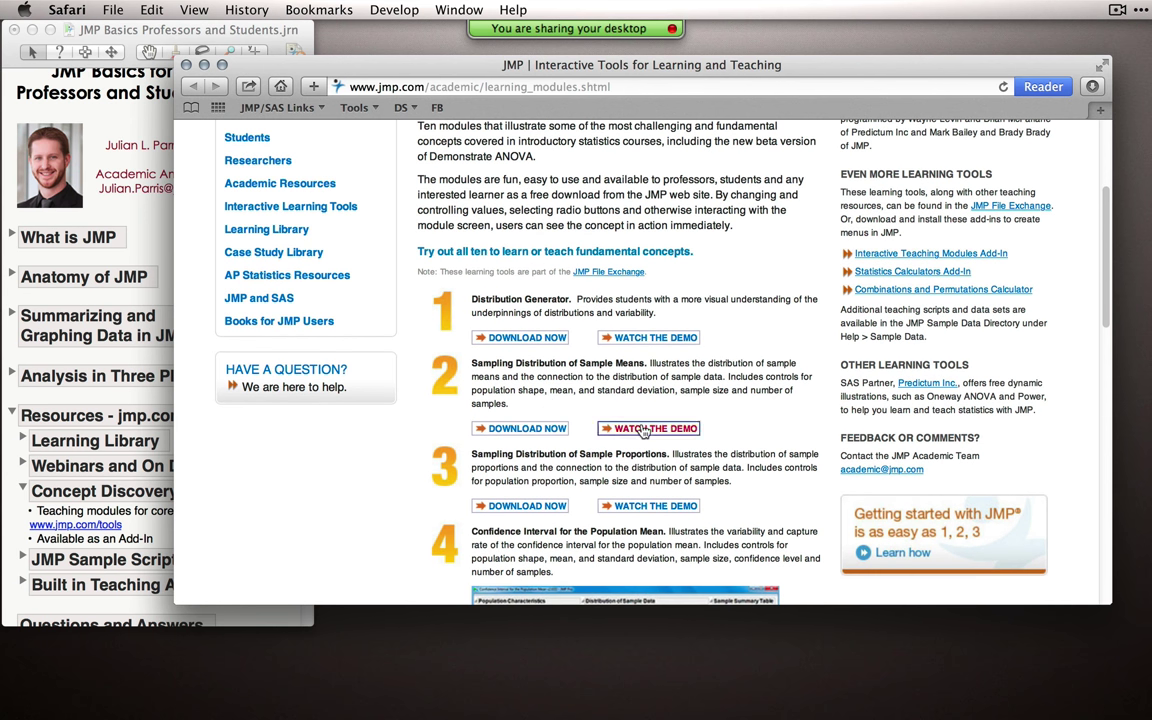
scroll(591, 387, "down", 3)
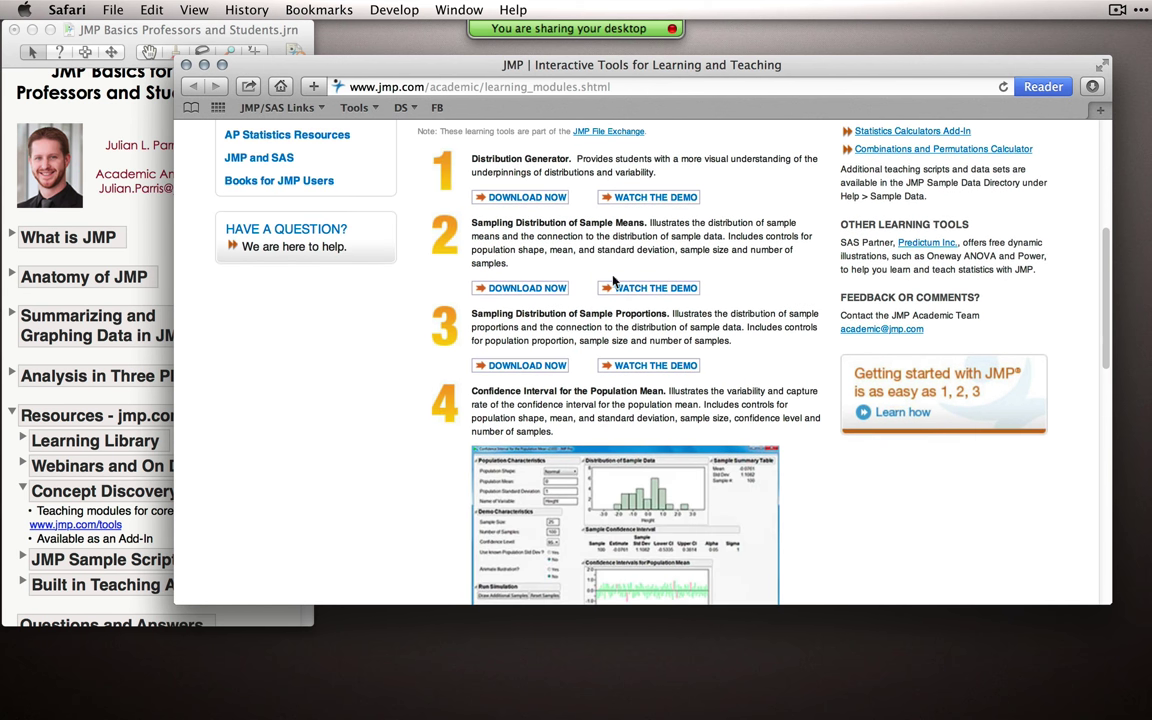
scroll(588, 420, "down", 2)
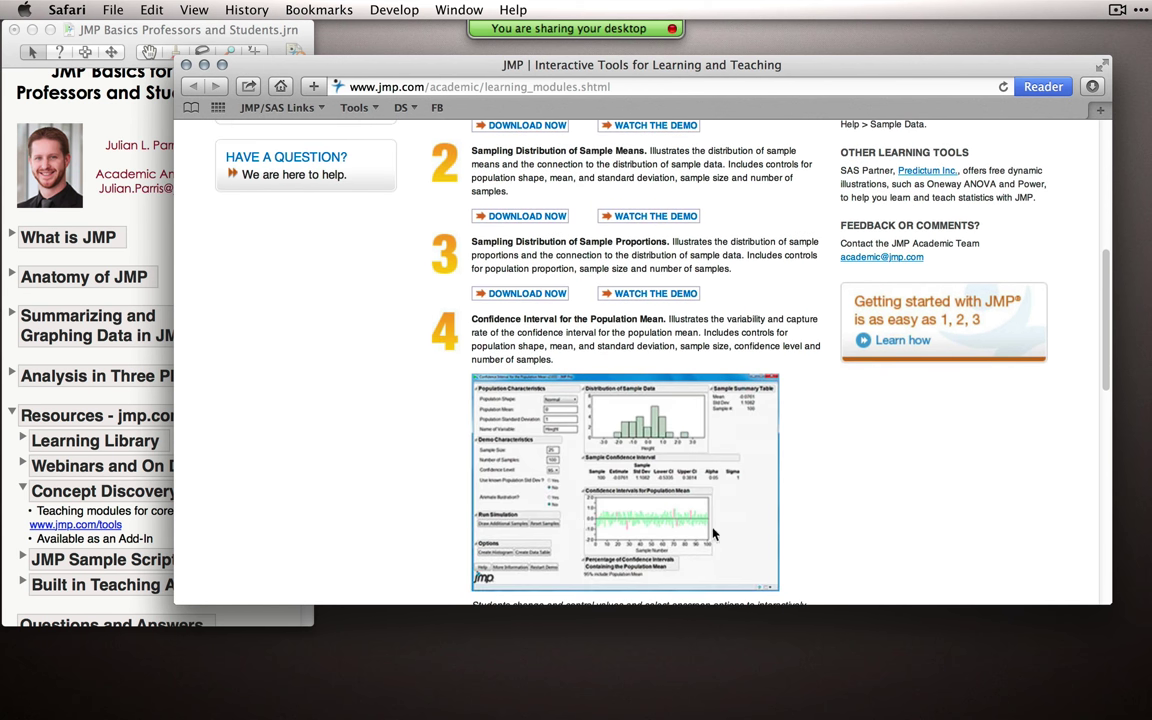
scroll(680, 522, "down", 3)
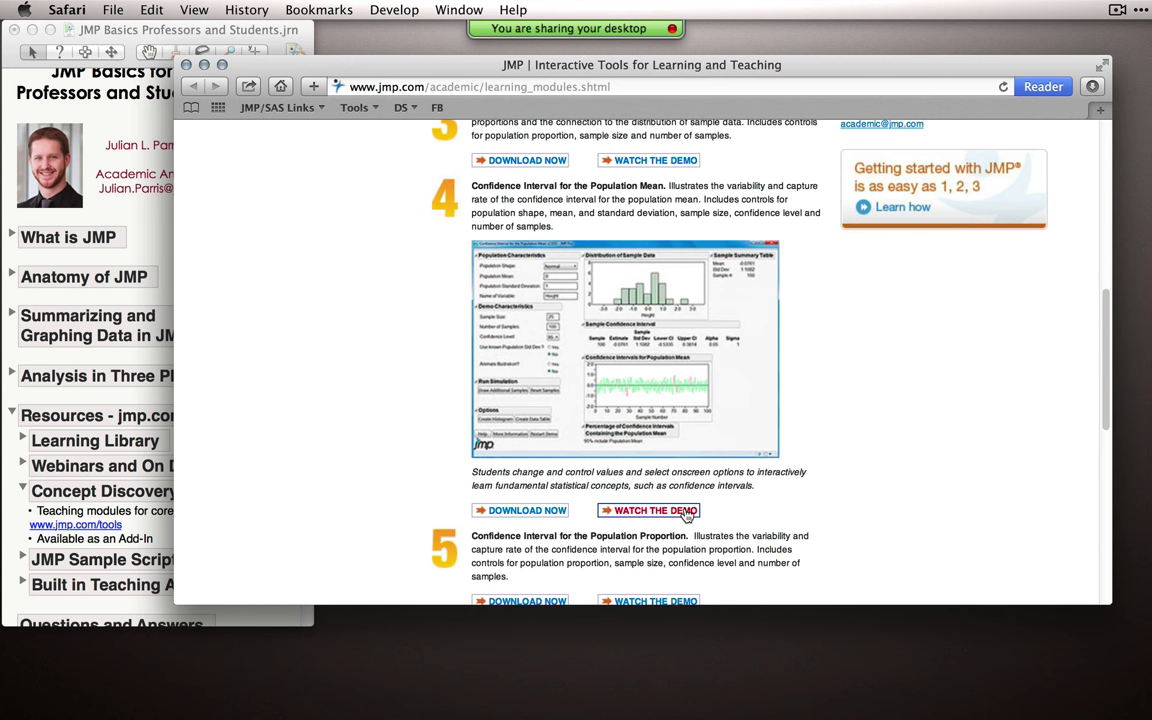
scroll(686, 514, "down", 3)
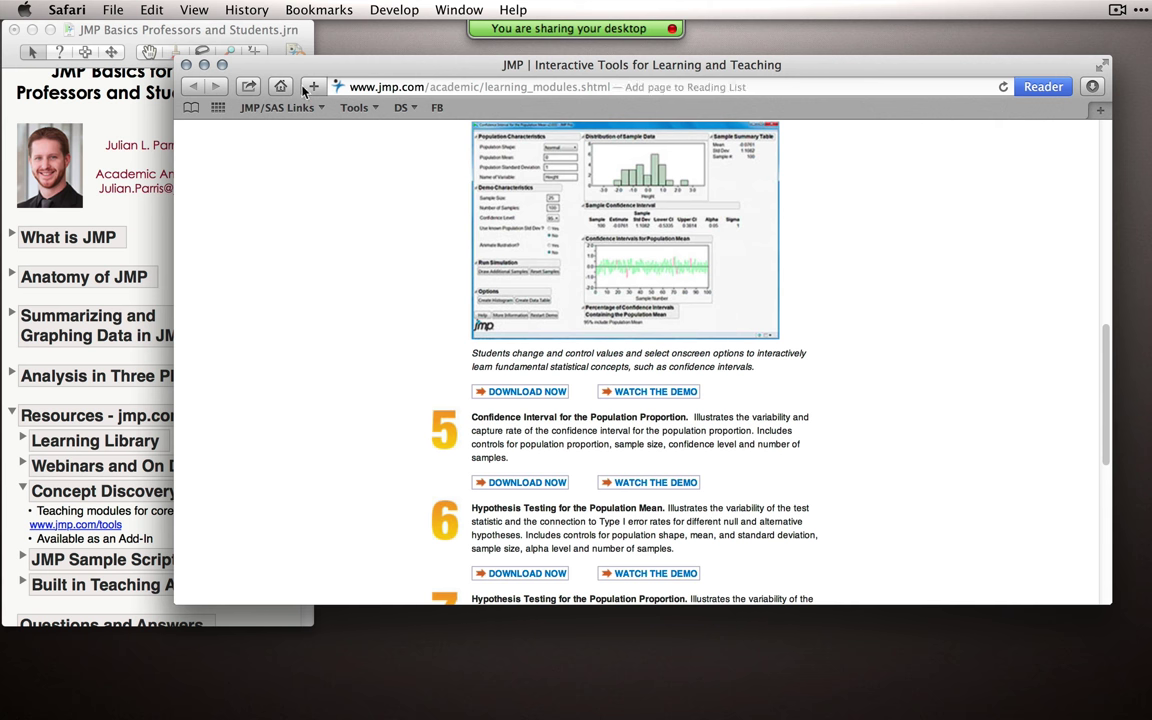
Step: Close the Safari window and collapse the journal's Concept Discovery Modules section
left_click(185, 65)
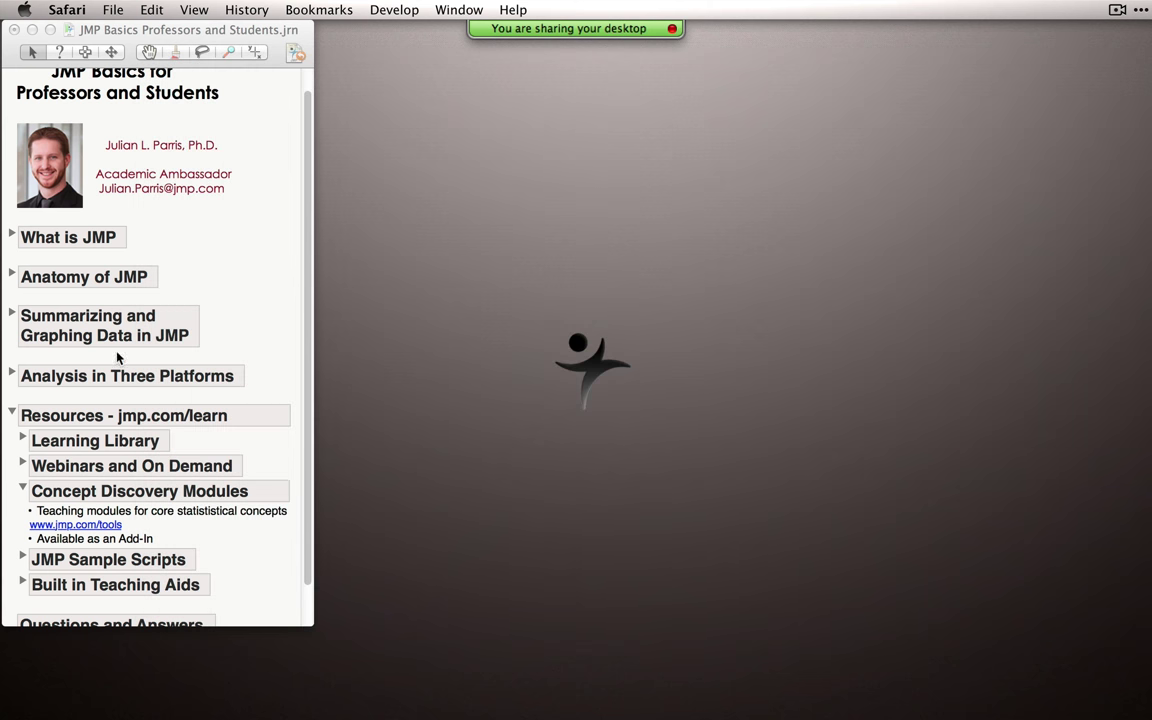
left_click(24, 492)
left_click(24, 492)
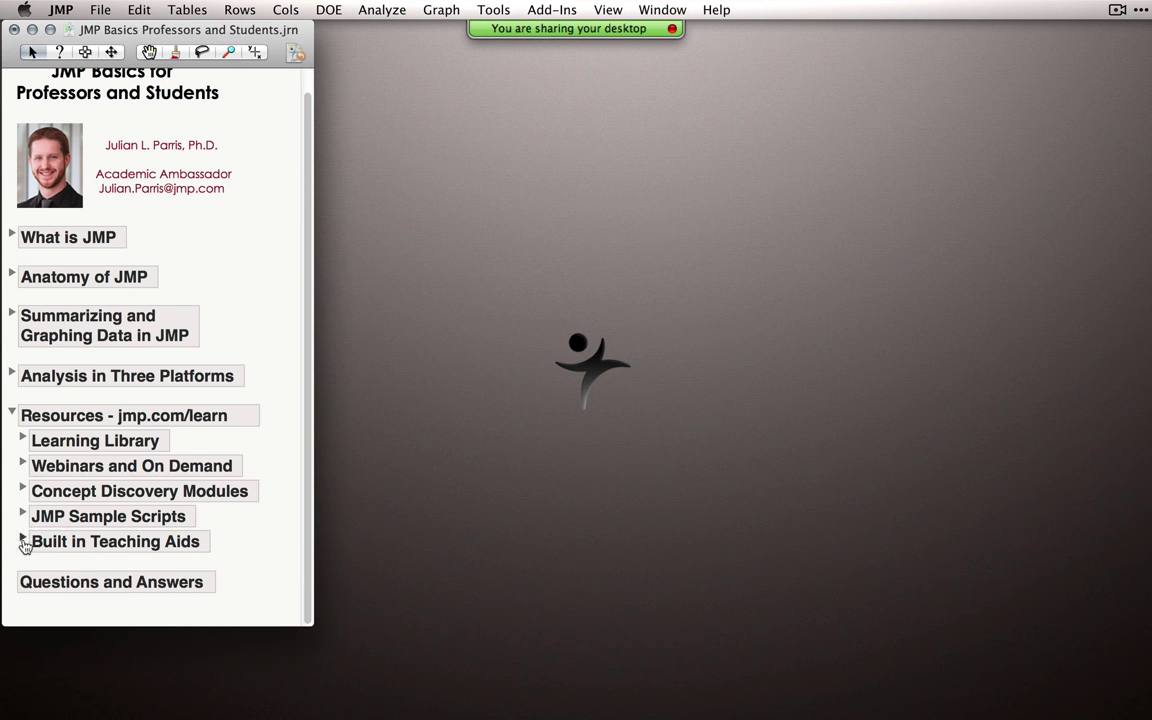
Step: Expand Built in Teaching Aids in the journal and open its linked Fitness data table
left_click(23, 540)
scroll(89, 565, "down", 1)
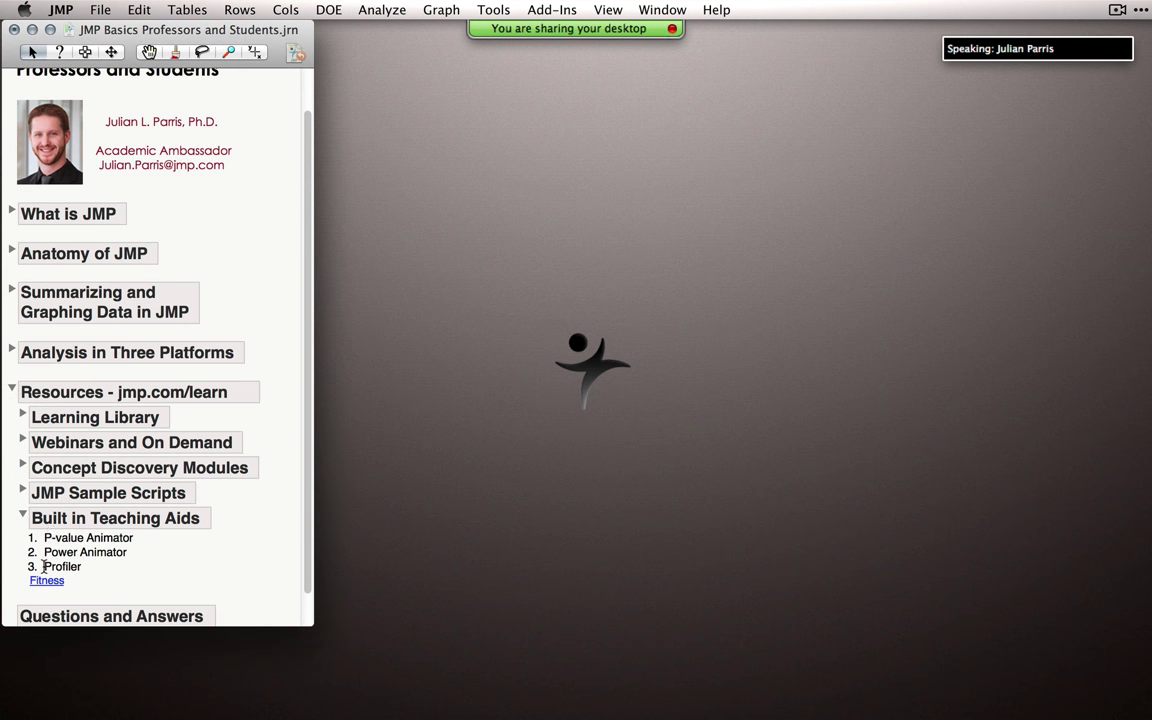
left_click(47, 581)
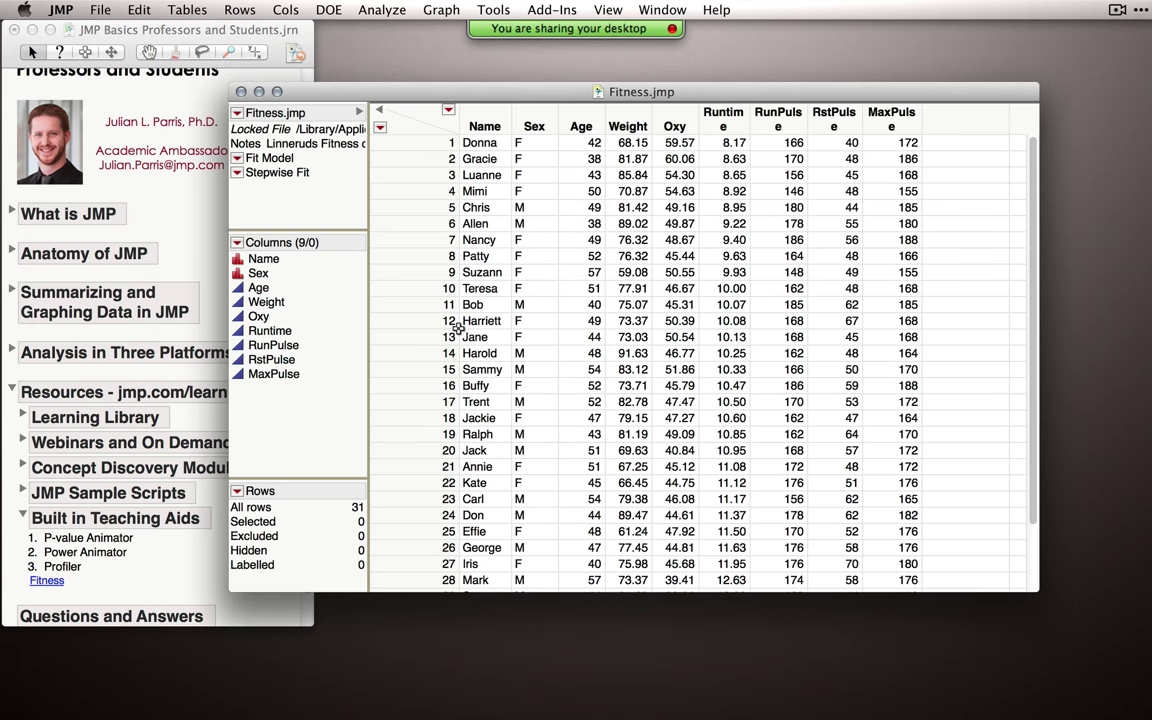
Step: Run a Distribution analysis on the Weight column and move the report clear of the journal
left_click(628, 126)
left_click(382, 9)
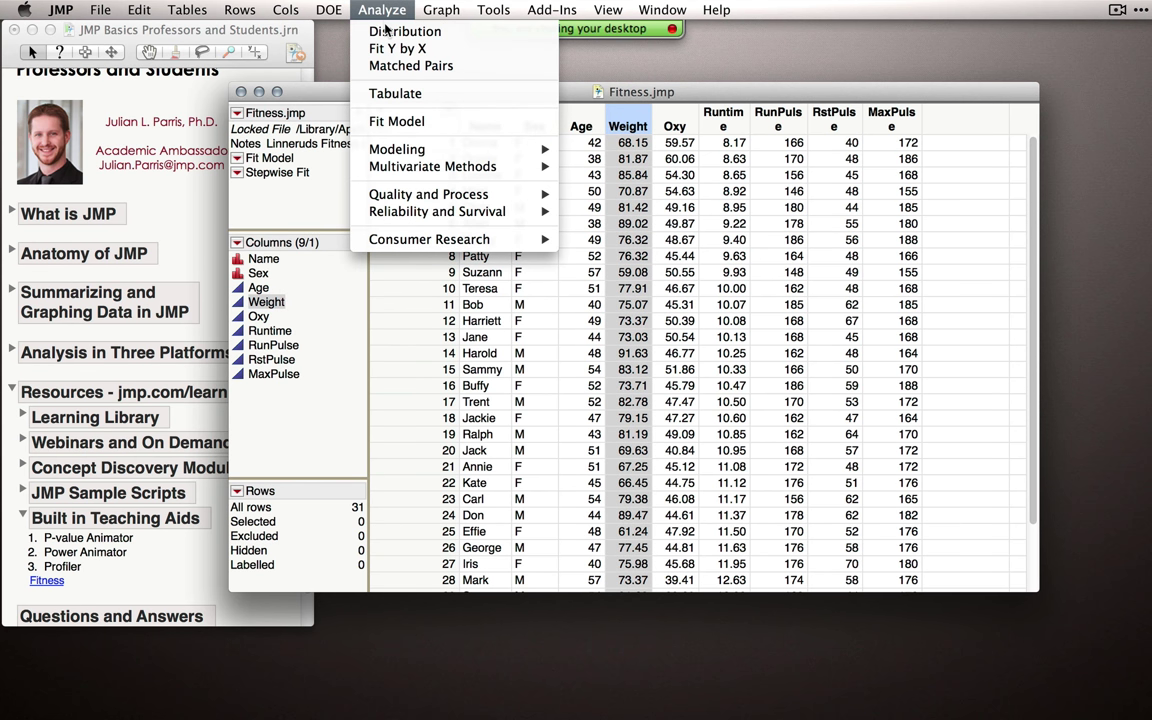
left_click(350, 28)
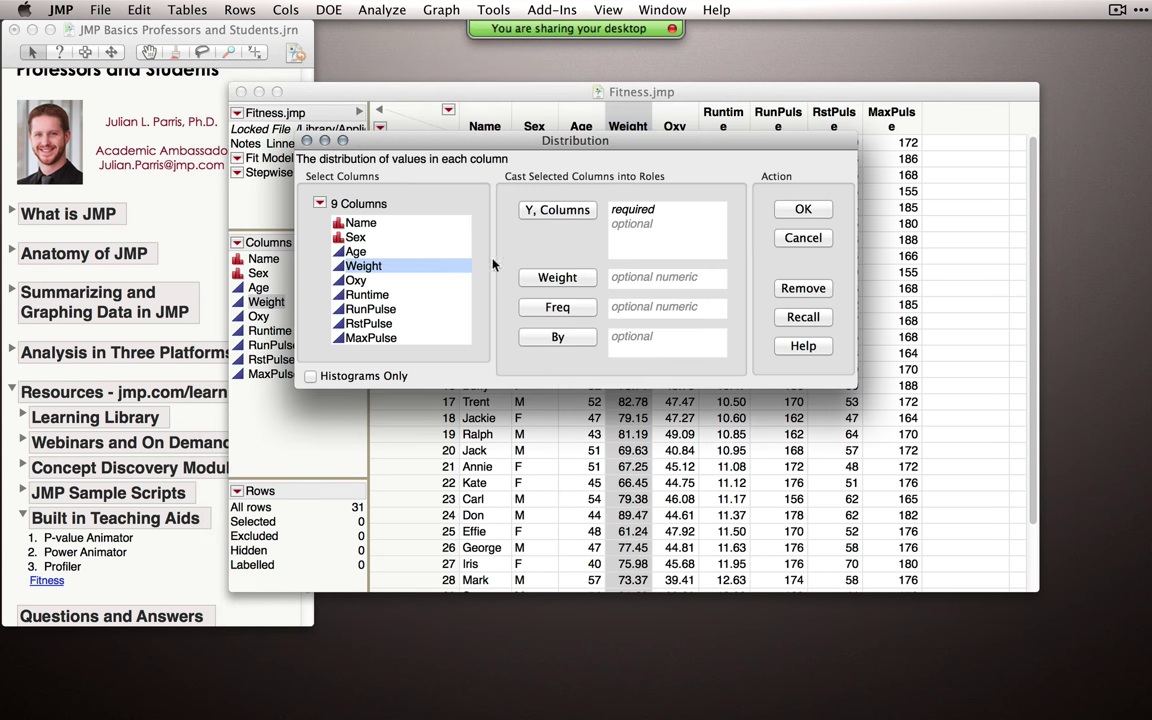
left_click(568, 216)
left_click(803, 209)
left_click_drag(282, 40, 528, 33)
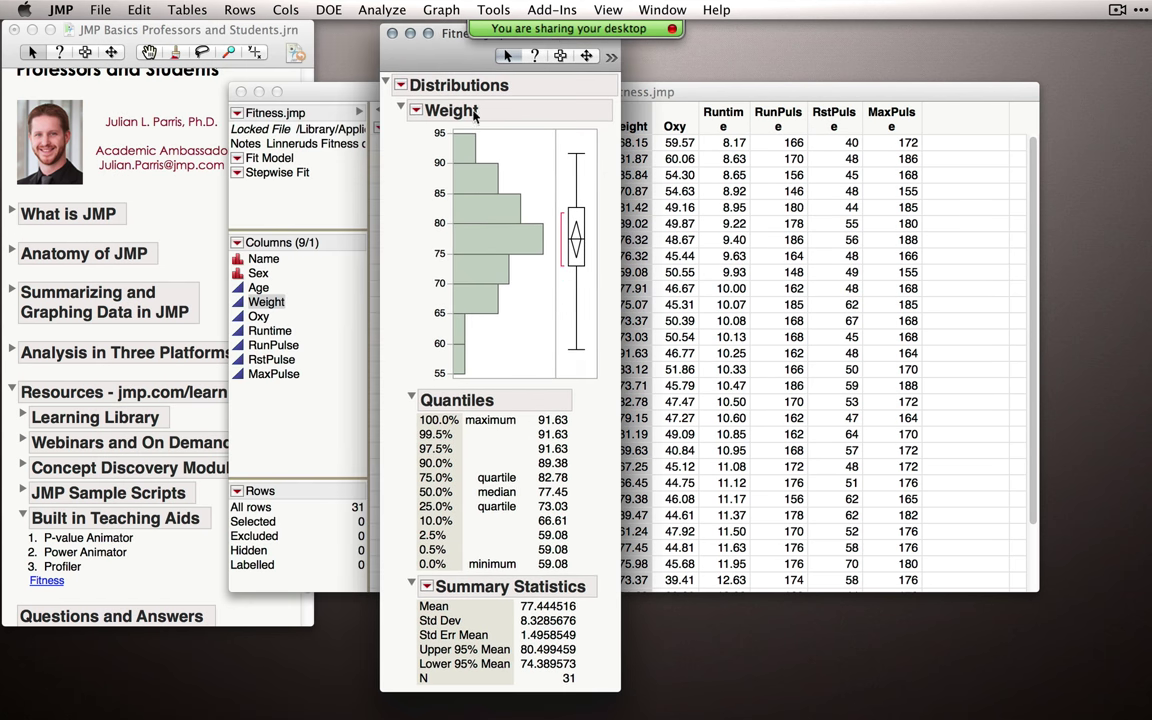
Step: Add a Test Mean for Weight with a hypothesized mean of 80 and view its t-test results
left_click(415, 111)
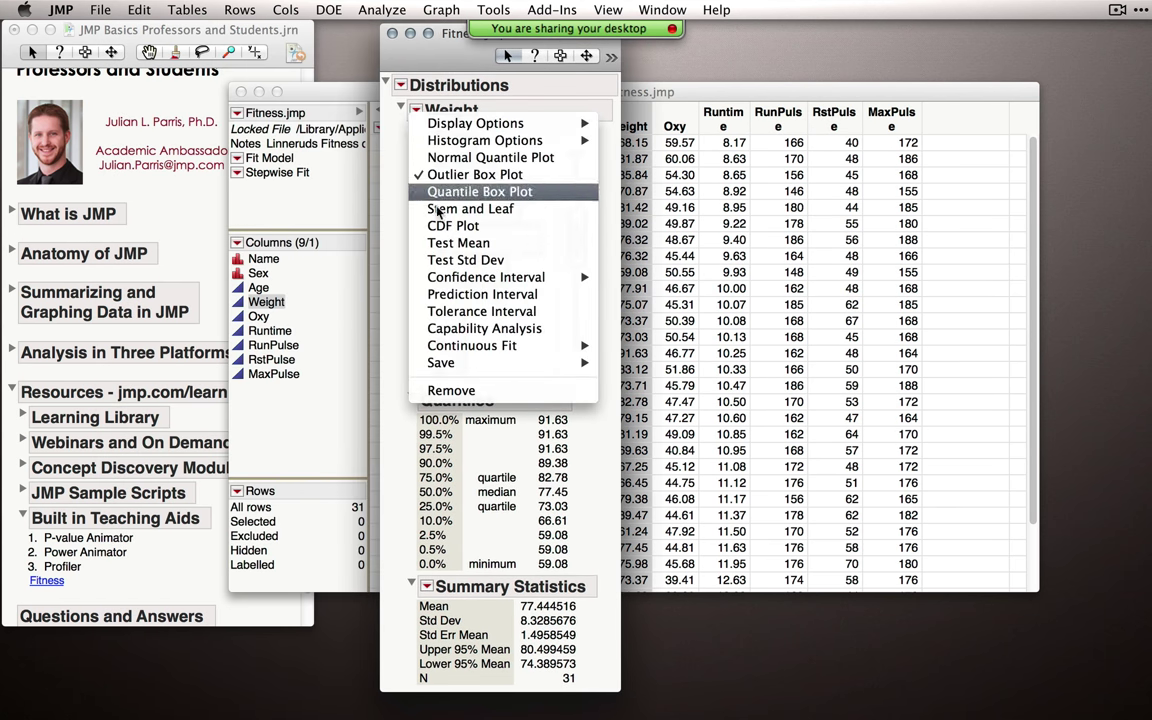
left_click(458, 243)
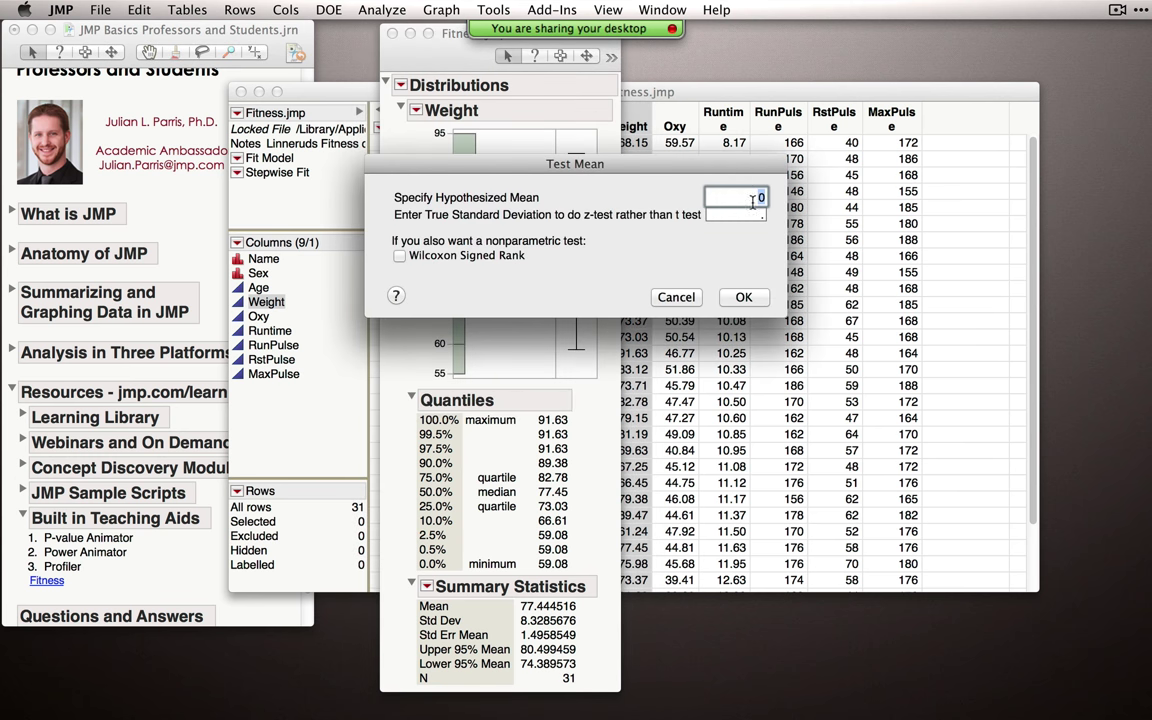
type("80")
key("Return")
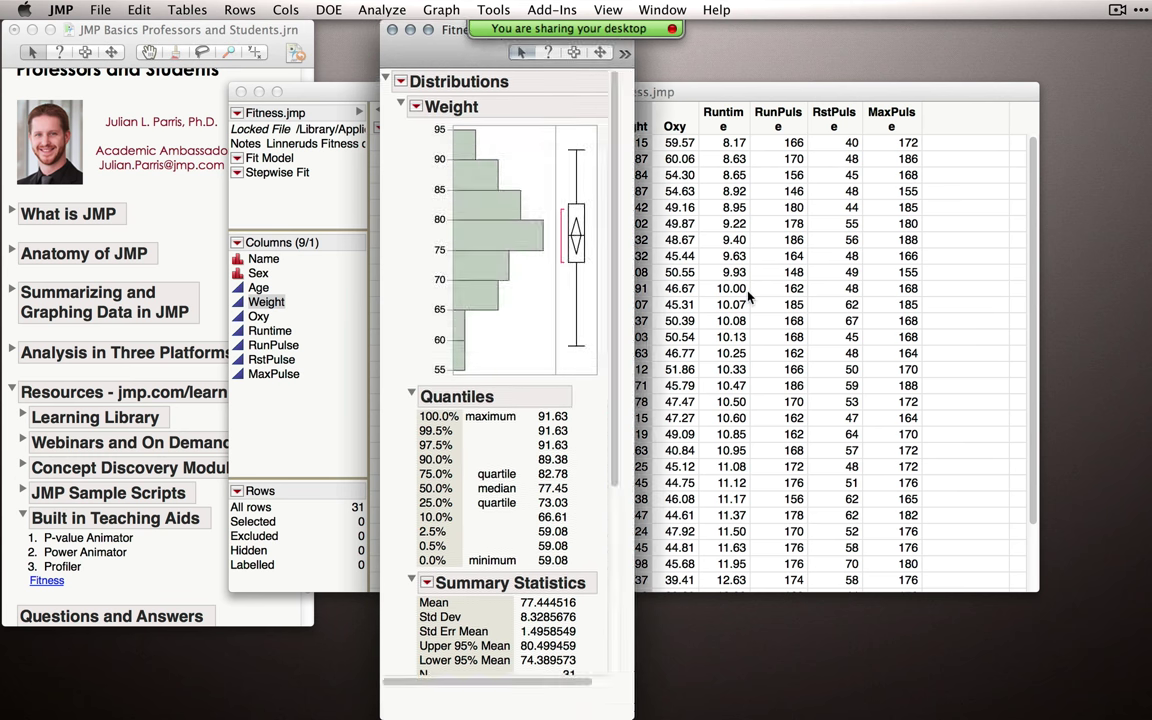
scroll(550, 387, "down", 5)
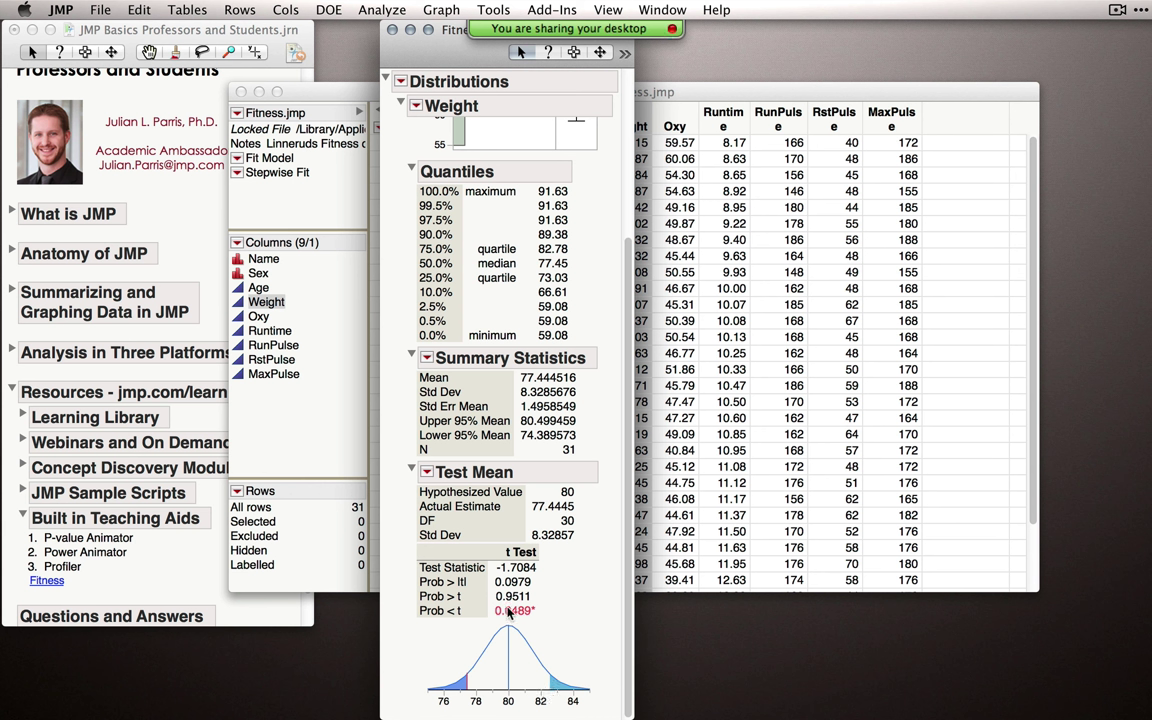
Step: Explore the mean test's PValue animation by shifting the hypothesized mean to about 79.46, and close the animation window
left_click(427, 474)
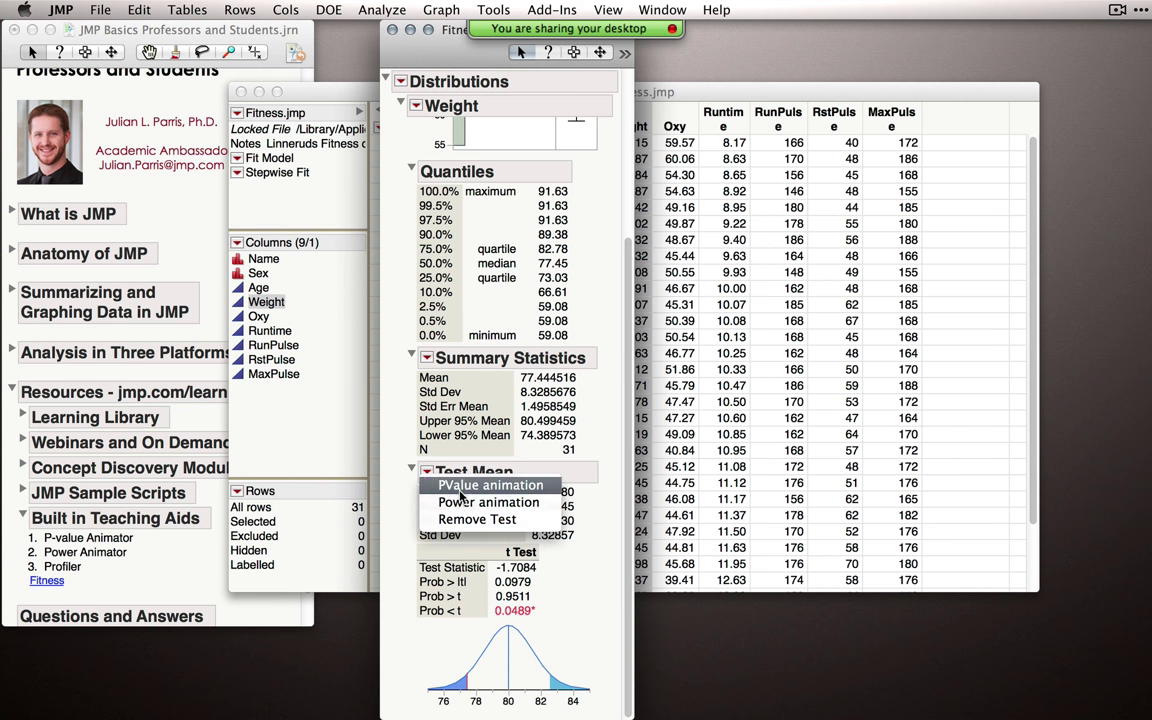
left_click(467, 490)
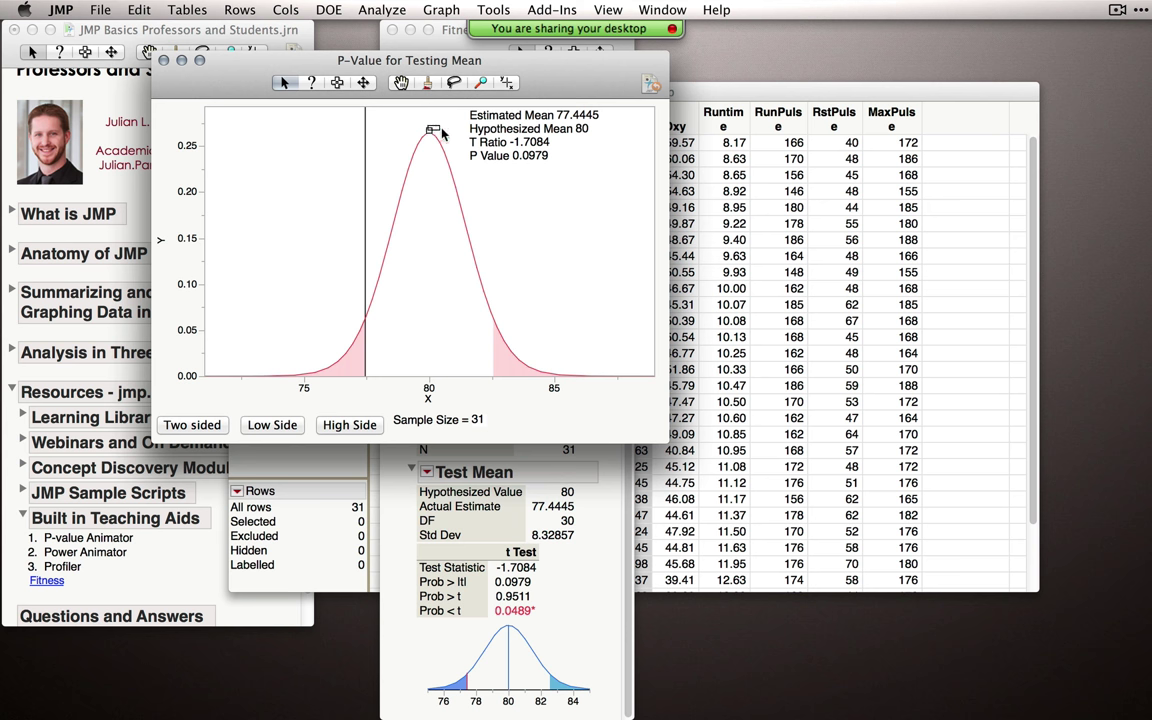
left_click_drag(428, 133, 406, 143)
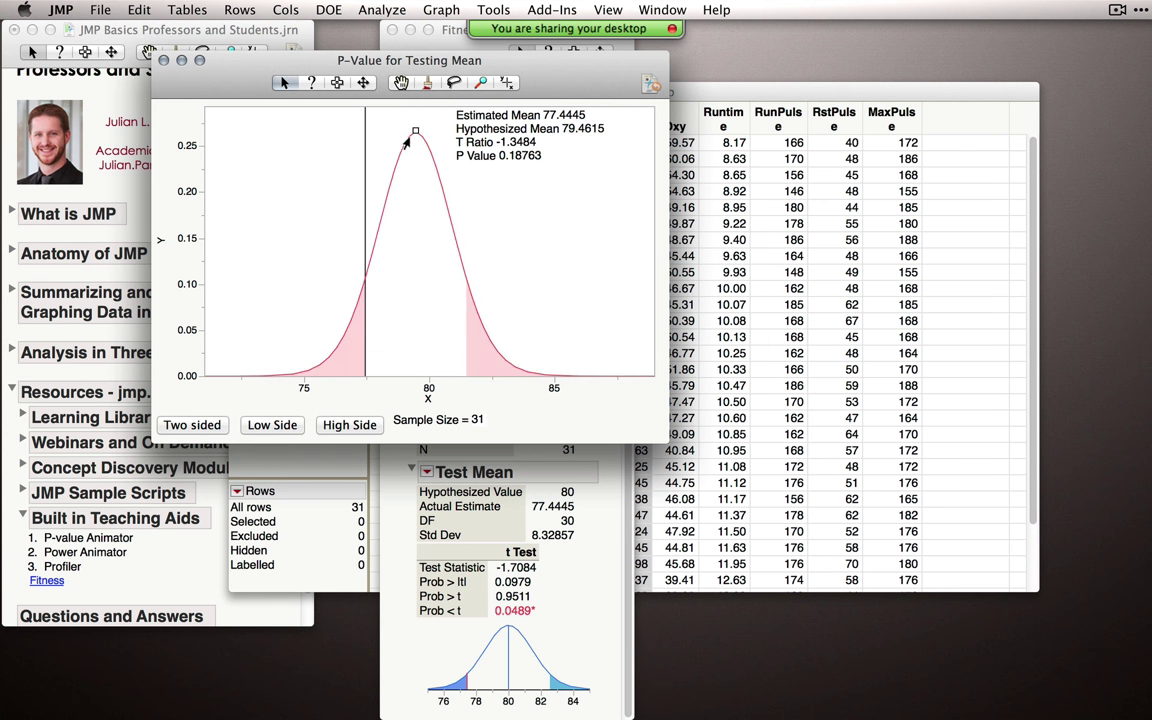
left_click(164, 60)
Step: Explore the Power animation by shifting the hypothesized mean to about 80.65 and the true mean to about 77.38, and close it
left_click(426, 471)
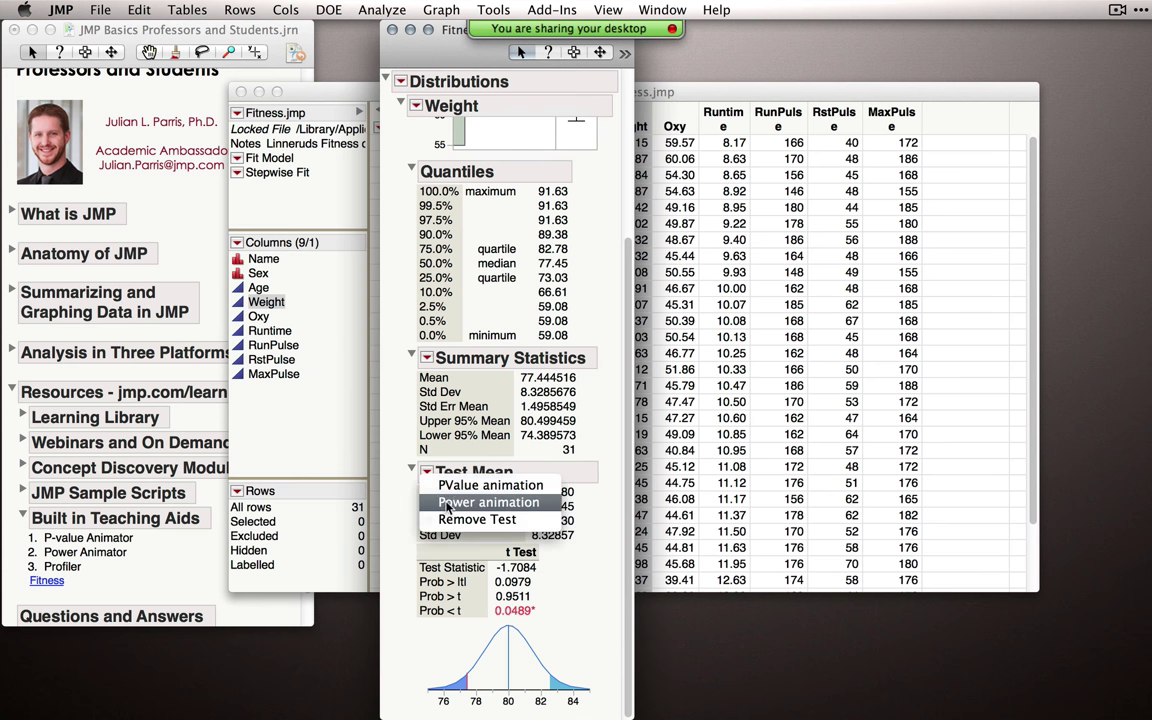
left_click(447, 503)
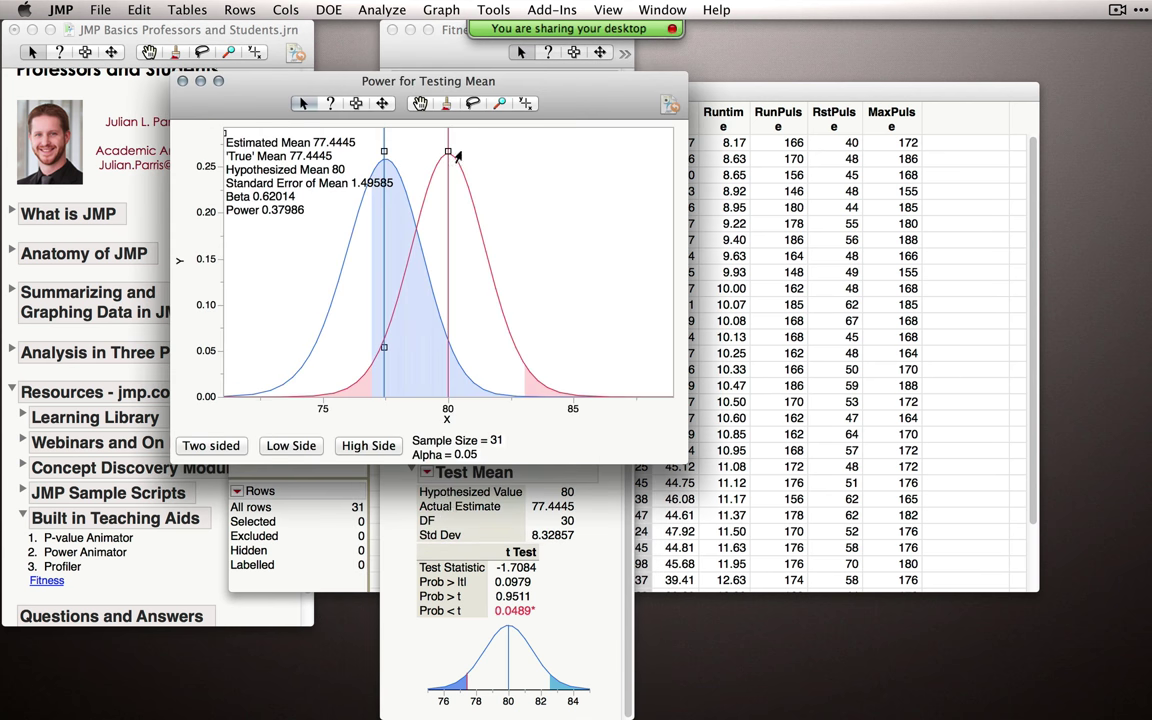
mouse_move(449, 151)
left_mouse_down()
mouse_move(481, 152)
mouse_move(462, 151)
left_mouse_up()
mouse_move(385, 152)
left_mouse_down()
mouse_move(352, 151)
mouse_move(382, 148)
left_mouse_up()
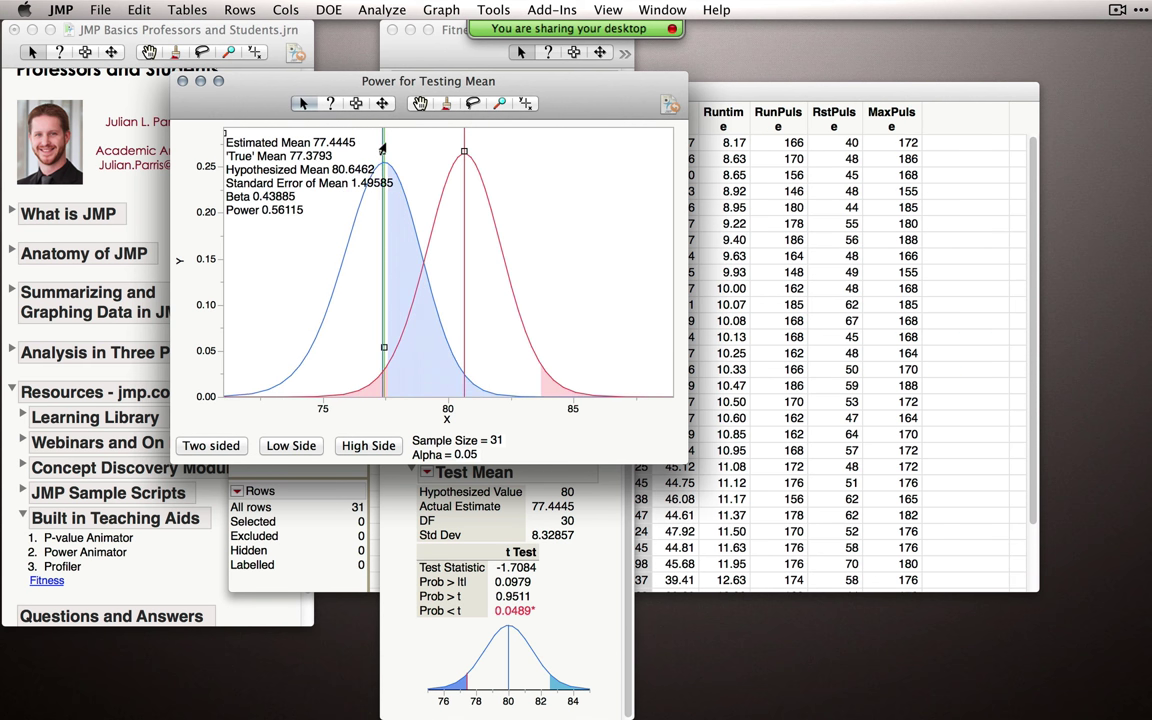
left_click(182, 80)
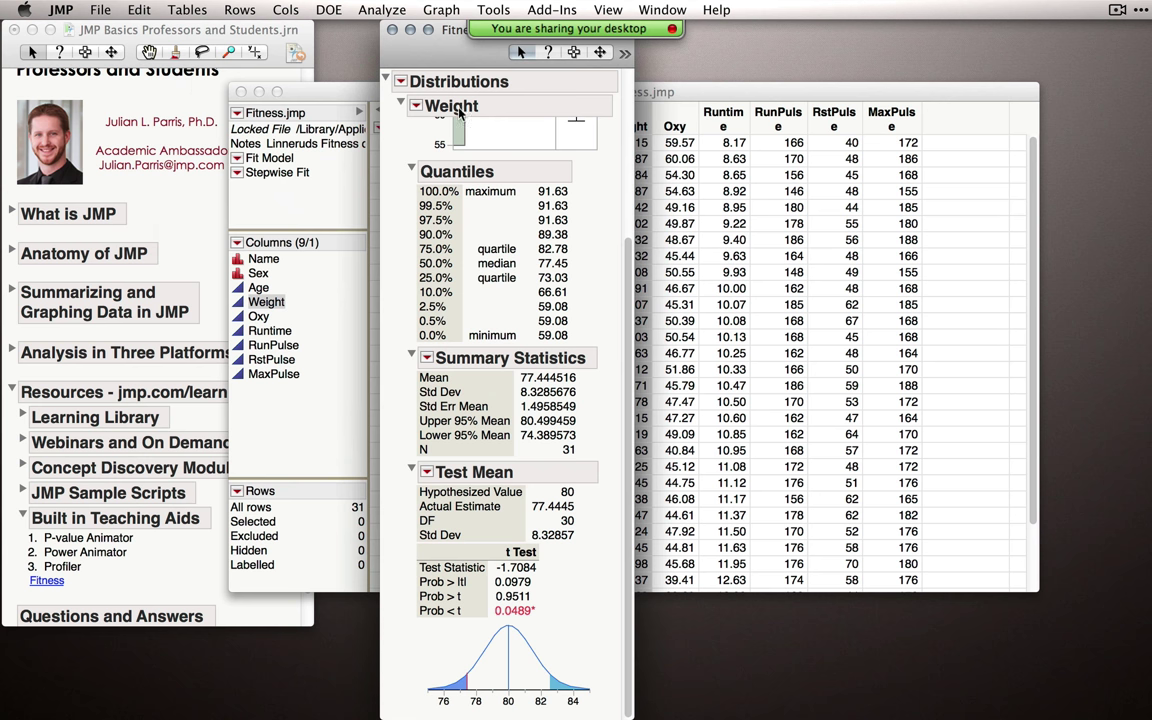
Step: Close the Fitness data table and collapse the journal's Built in Teaching Aids and Resources sections
left_click(426, 471)
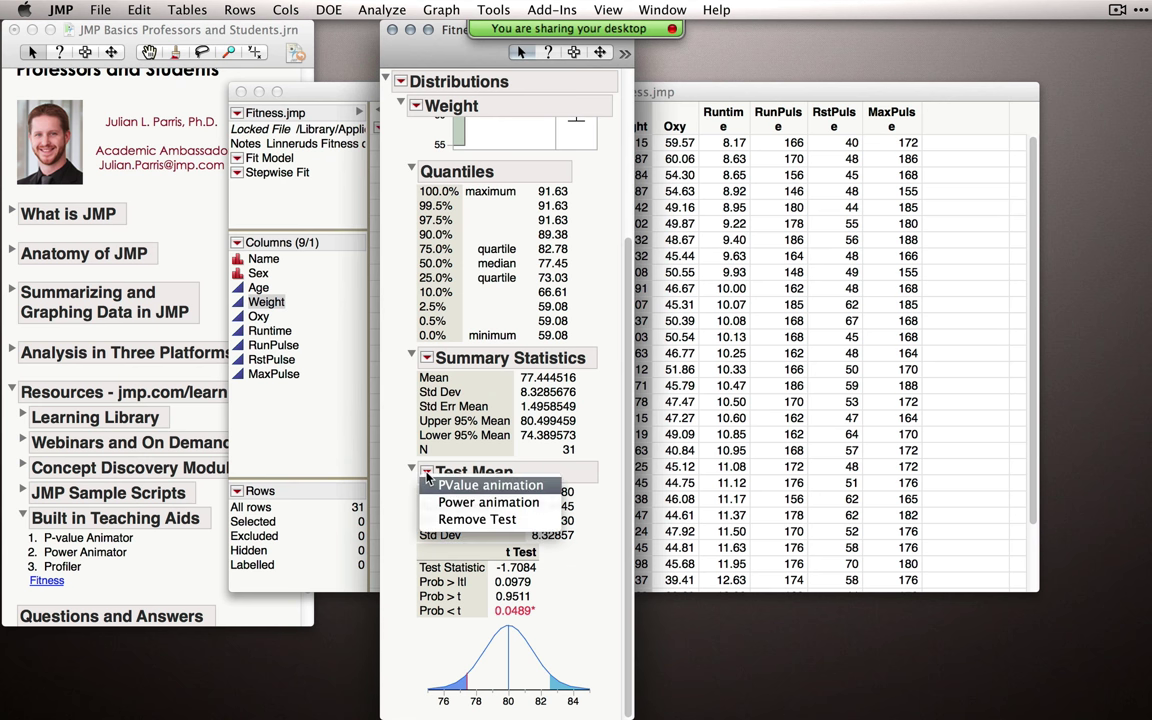
left_click(363, 379)
left_click(363, 379)
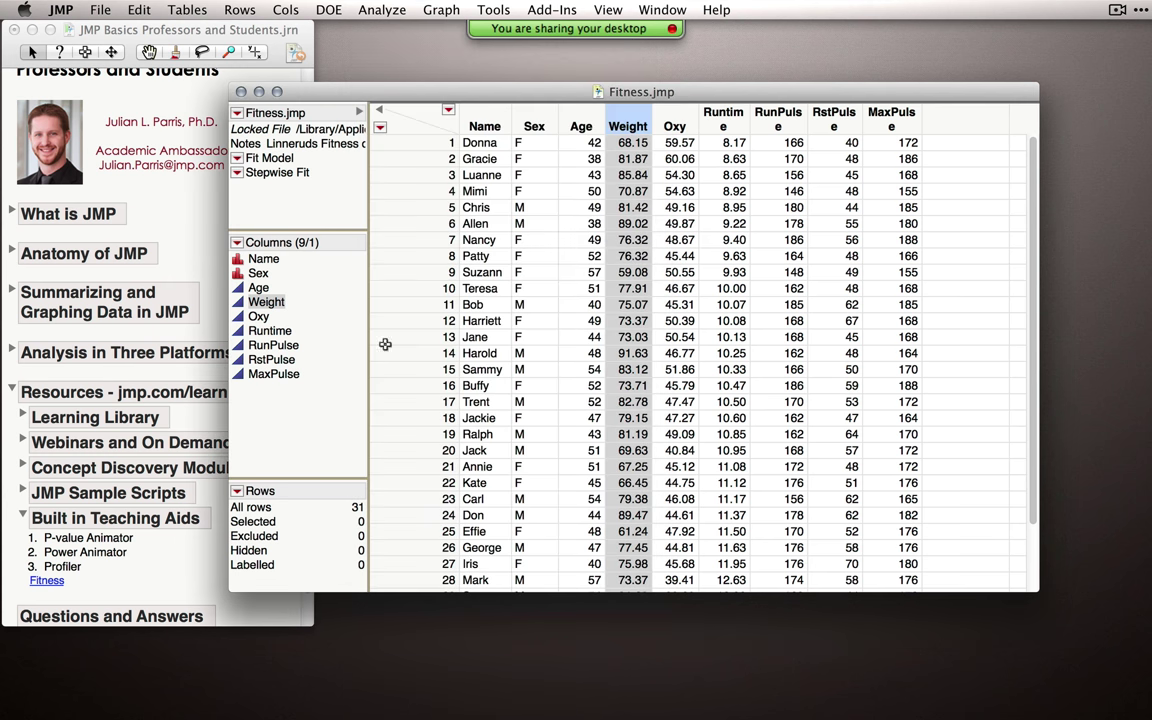
key("super+w")
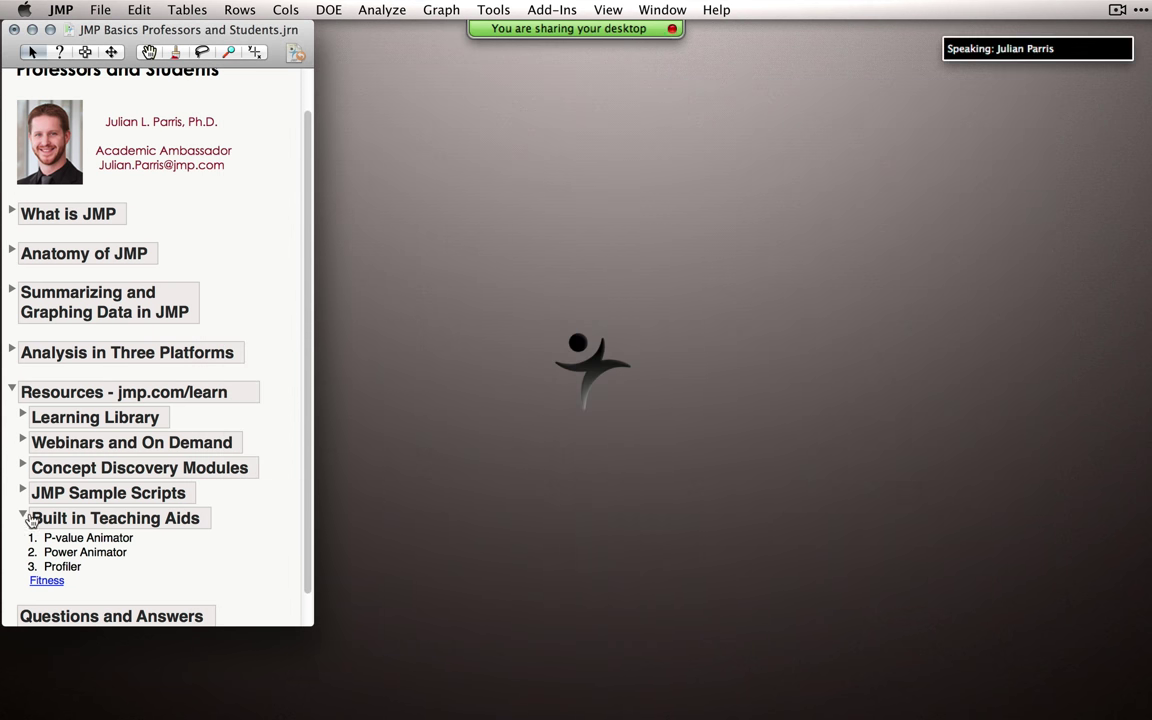
left_click(23, 516)
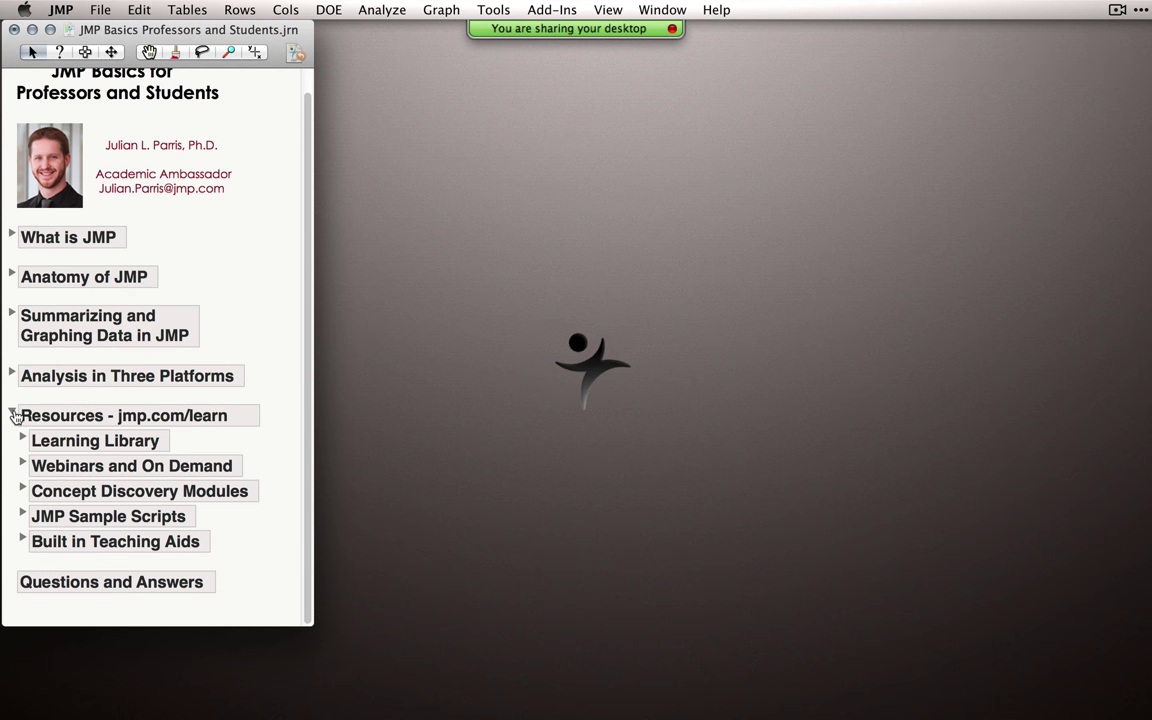
left_click(14, 415)
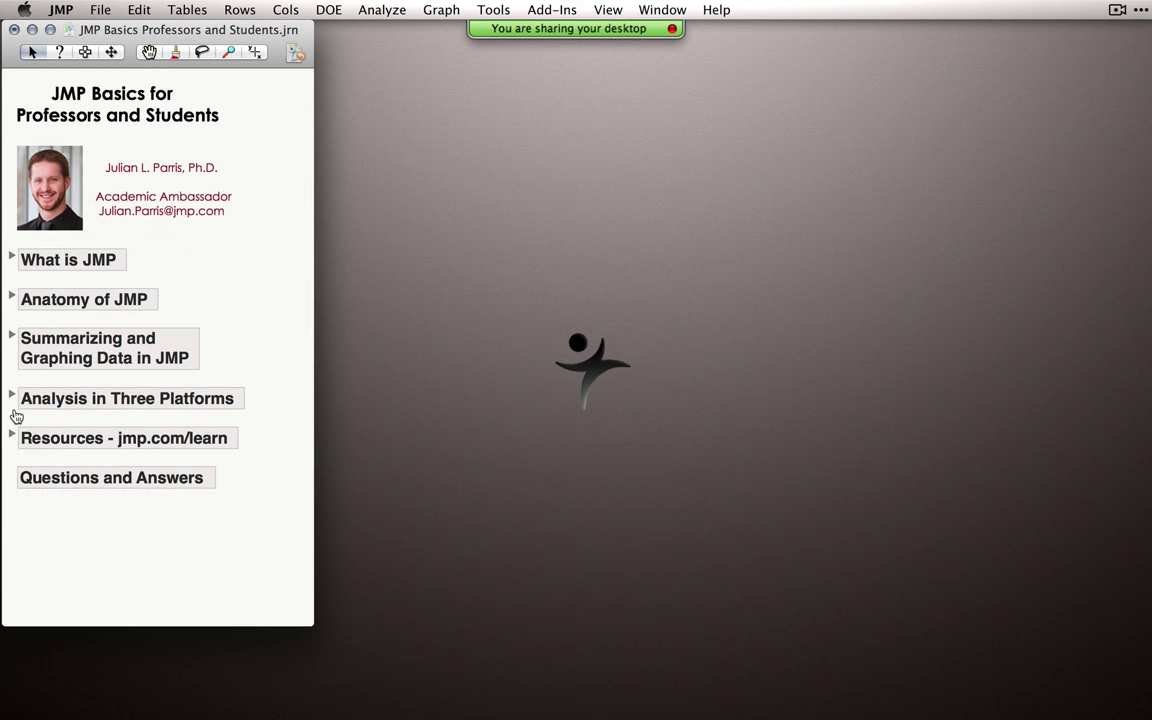